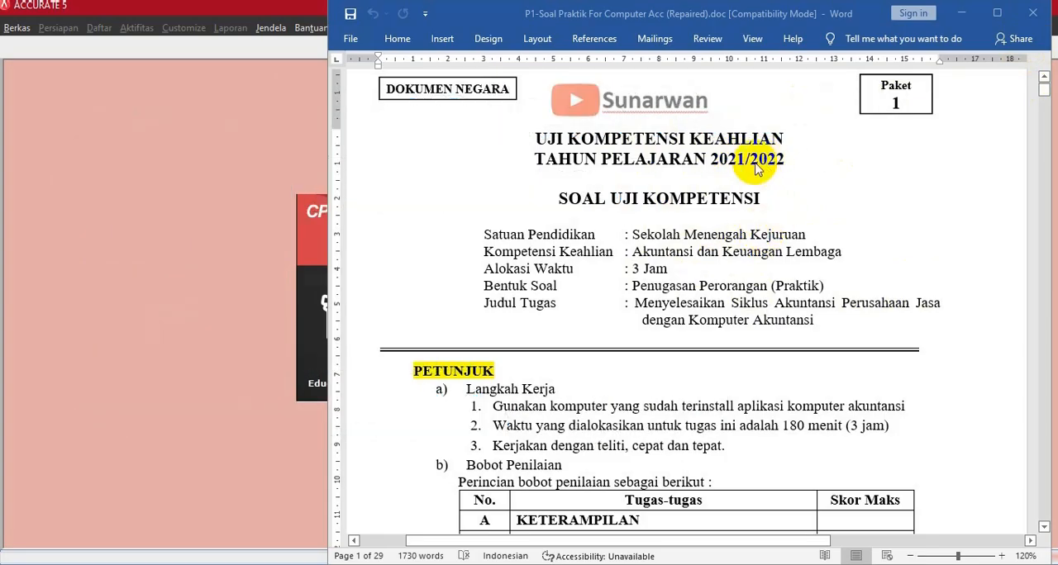
- Review the CV RAUN INDONESIA case document, covering the scoring table, company identity, accounting policies, account list and opening balances
{"action": "scroll", "coordinate": [735, 303], "scroll_direction": "down", "scroll_amount": 12}
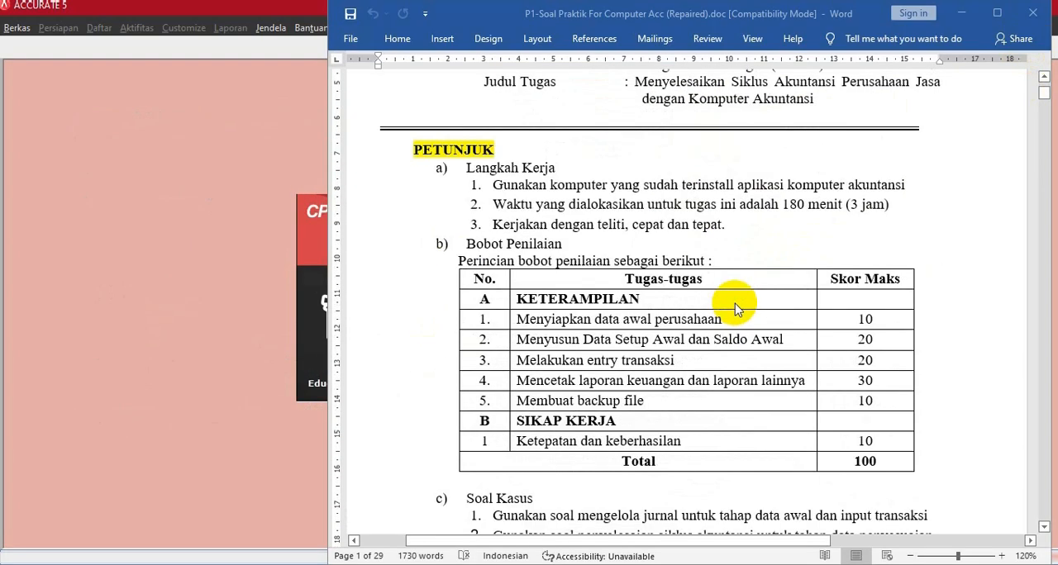
{"action": "scroll", "coordinate": [735, 308], "scroll_direction": "down", "scroll_amount": 10}
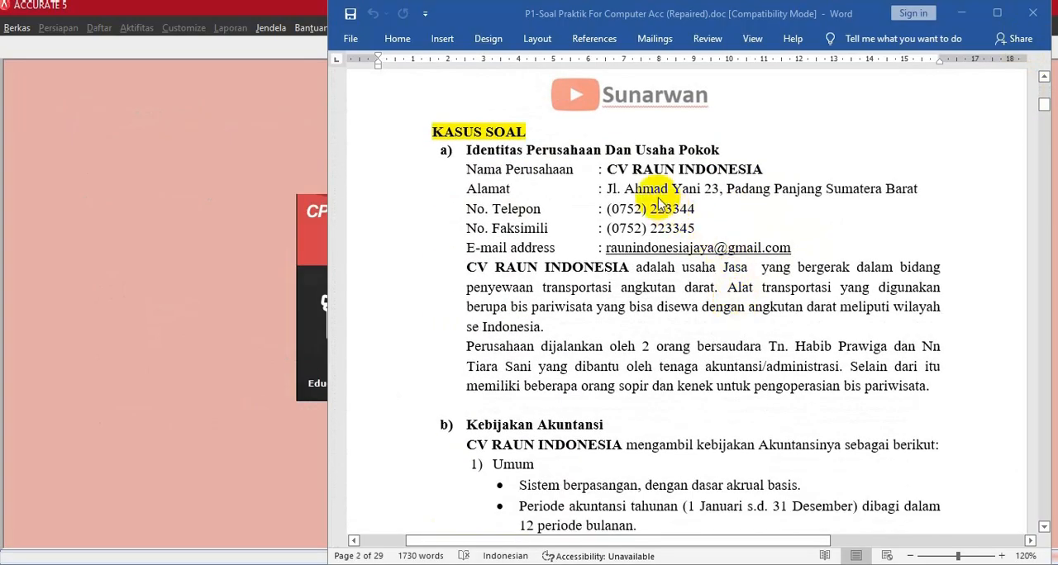
{"action": "left_click_drag", "start_coordinate": [608, 170], "coordinate": [736, 170]}
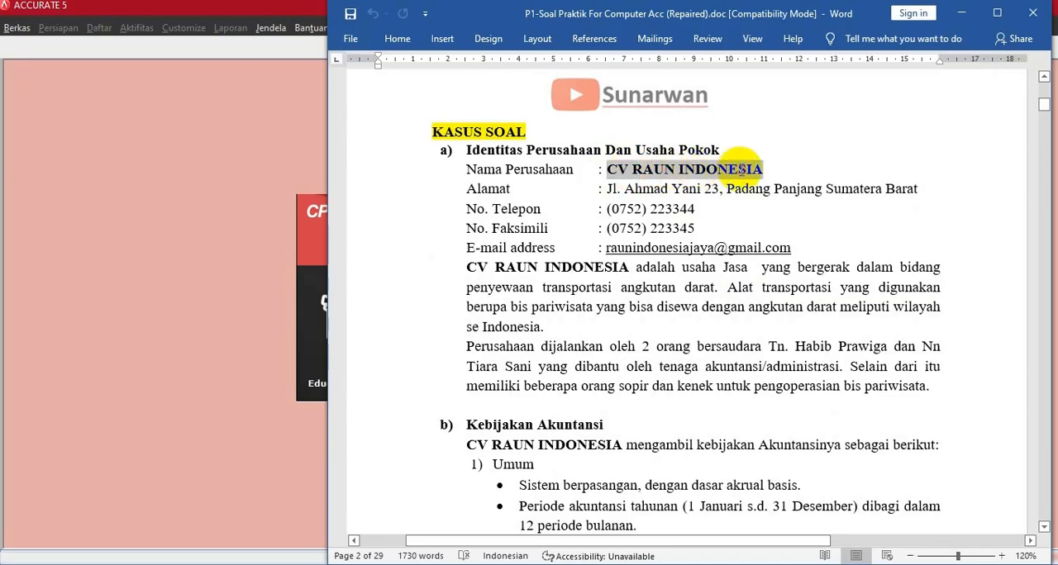
{"action": "left_click", "coordinate": [749, 225]}
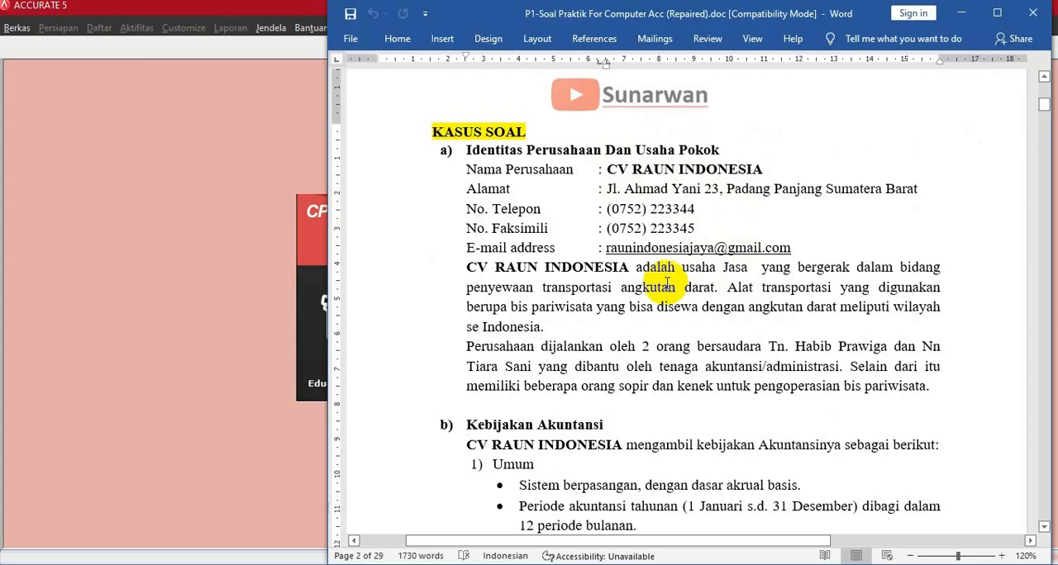
{"action": "scroll", "coordinate": [666, 283], "scroll_direction": "down", "scroll_amount": 5}
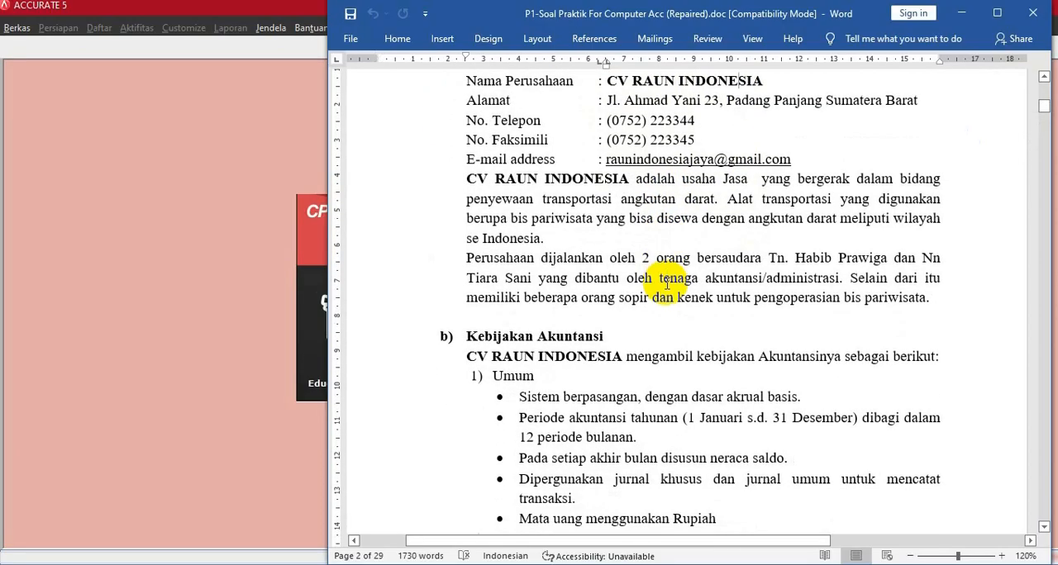
{"action": "scroll", "coordinate": [666, 282], "scroll_direction": "down", "scroll_amount": 3}
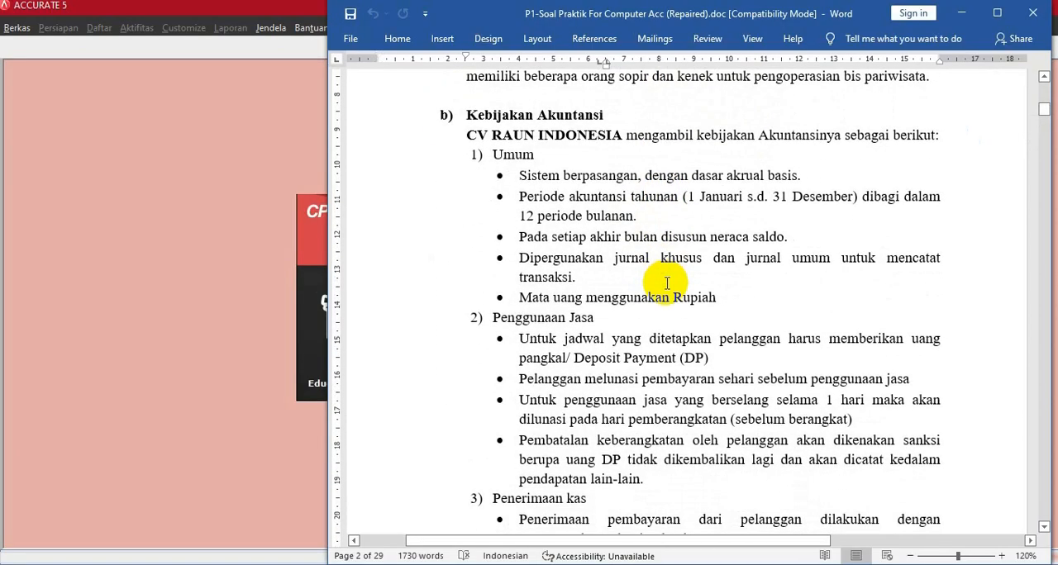
{"action": "scroll", "coordinate": [666, 282], "scroll_direction": "down", "scroll_amount": 8}
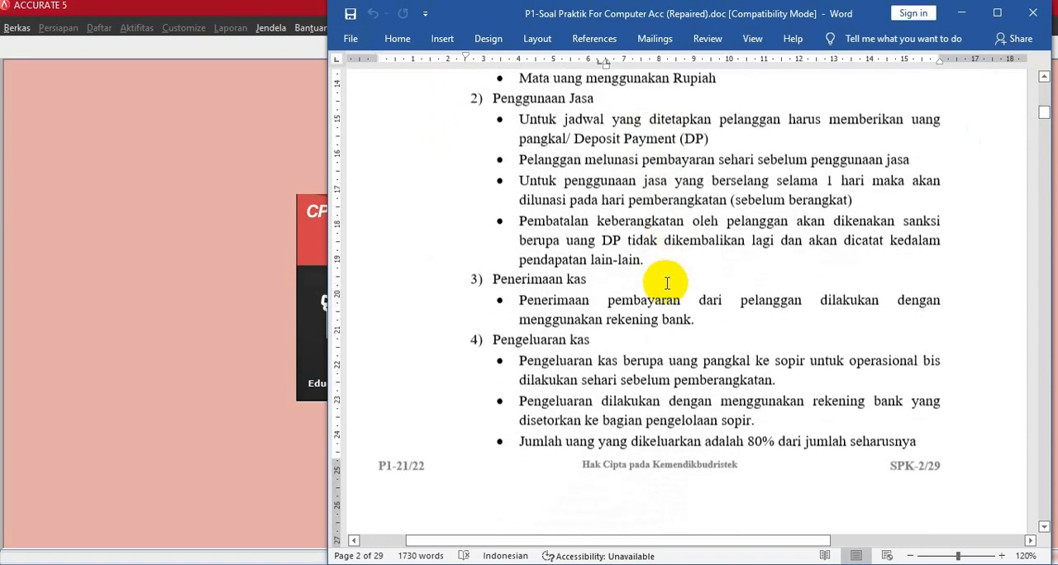
{"action": "scroll", "coordinate": [667, 283], "scroll_direction": "down", "scroll_amount": 12}
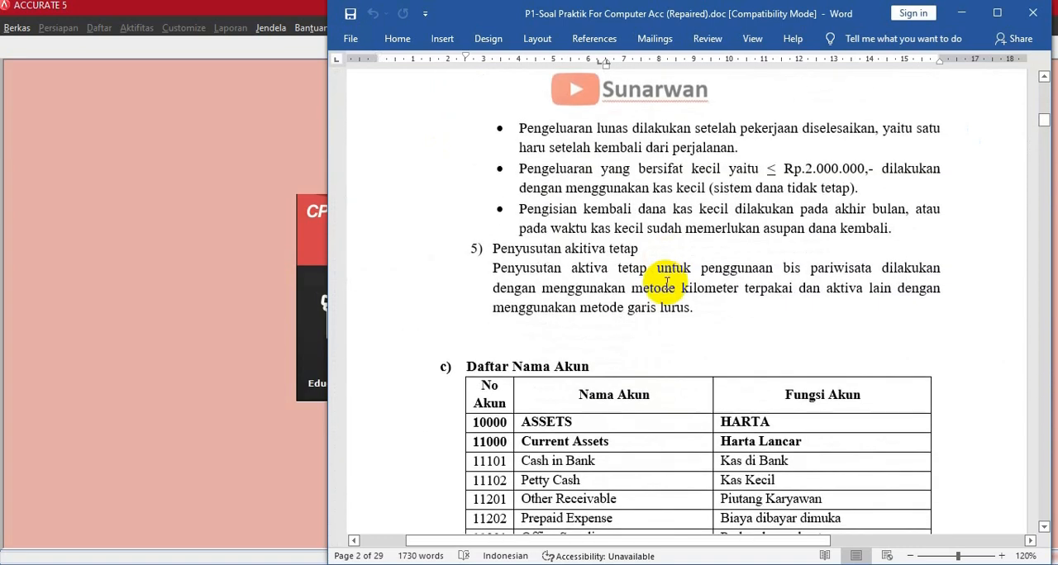
{"action": "scroll", "coordinate": [666, 283], "scroll_direction": "down", "scroll_amount": 4}
{"action": "scroll", "coordinate": [667, 282], "scroll_direction": "down", "scroll_amount": 14}
{"action": "scroll", "coordinate": [666, 282], "scroll_direction": "down", "scroll_amount": 13}
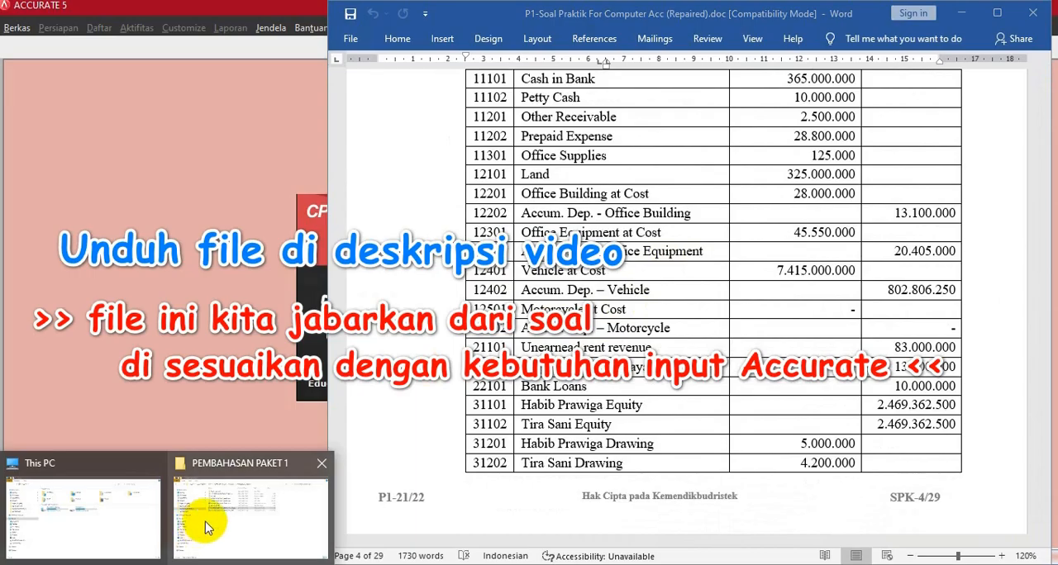
- Check the Excel files in the Paket 1_Accurate folder, and review the rest of the balances and the Daftar BIS table in the Word document
{"action": "left_click", "coordinate": [206, 525]}
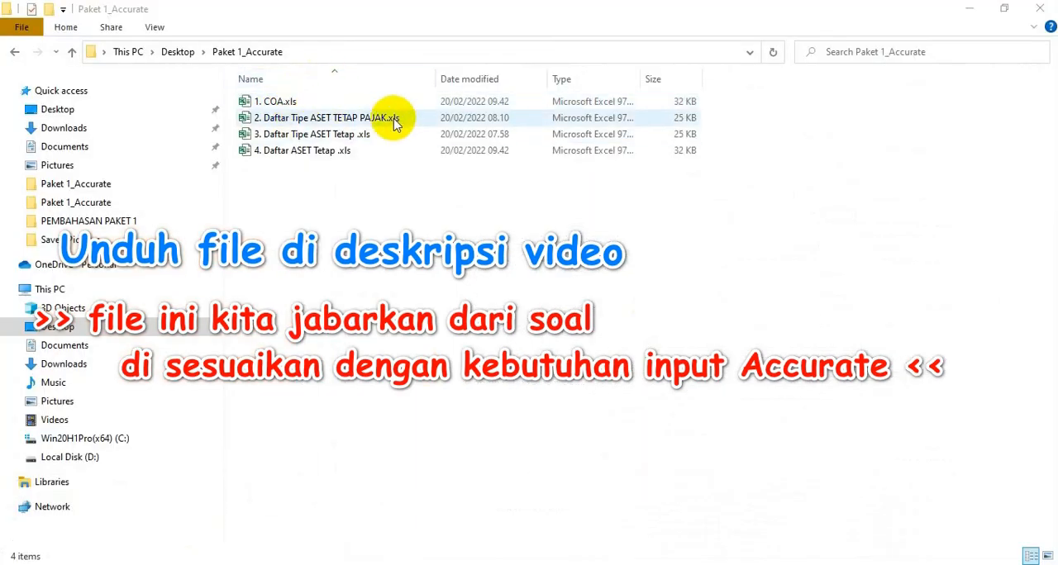
{"action": "key", "text": "alt+Tab"}
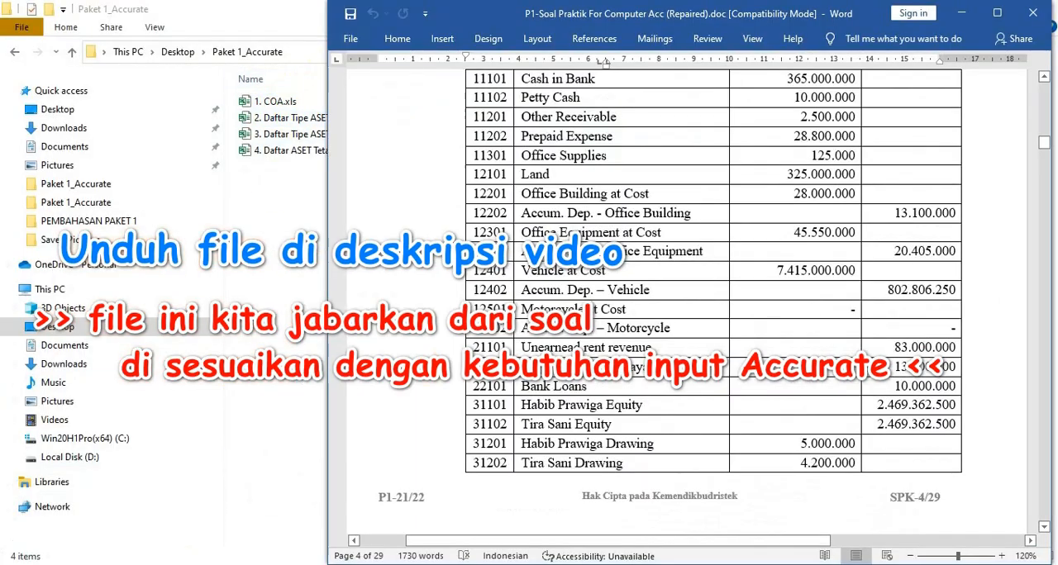
{"action": "scroll", "coordinate": [553, 318], "scroll_direction": "down", "scroll_amount": 12}
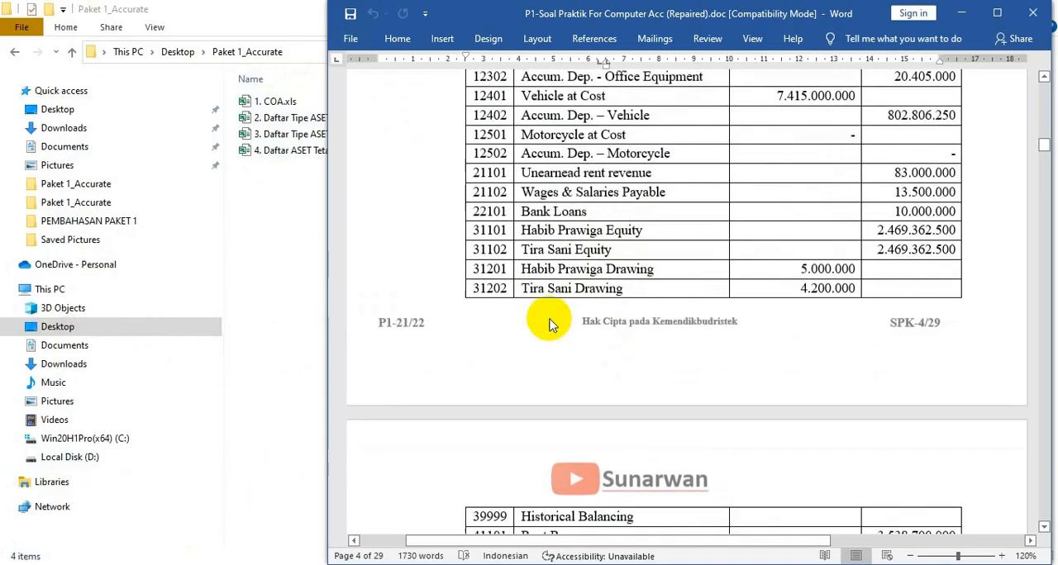
{"action": "scroll", "coordinate": [551, 318], "scroll_direction": "down", "scroll_amount": 6}
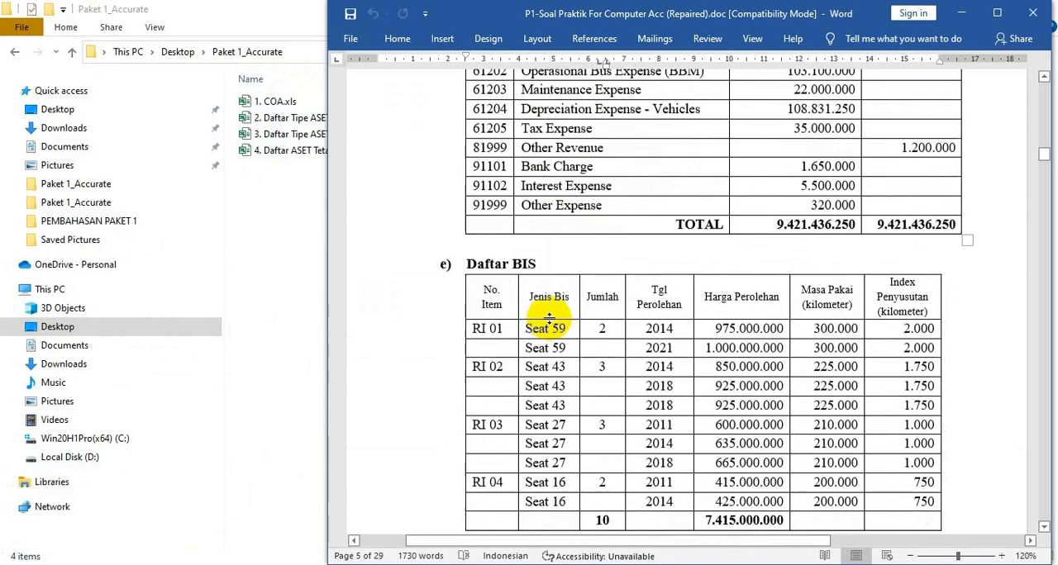
- Switch to ACCURATE 5 and start a new local company database located in the Paket 1_Accurate folder on the Desktop
{"action": "left_click", "coordinate": [177, 564]}
{"action": "left_click", "coordinate": [357, 328]}
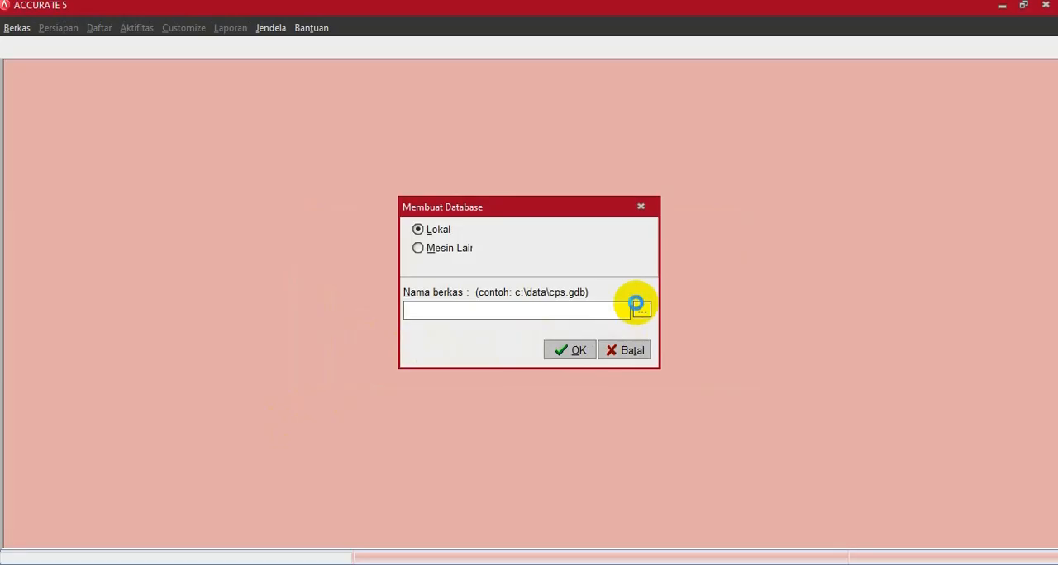
{"action": "left_click", "coordinate": [639, 307]}
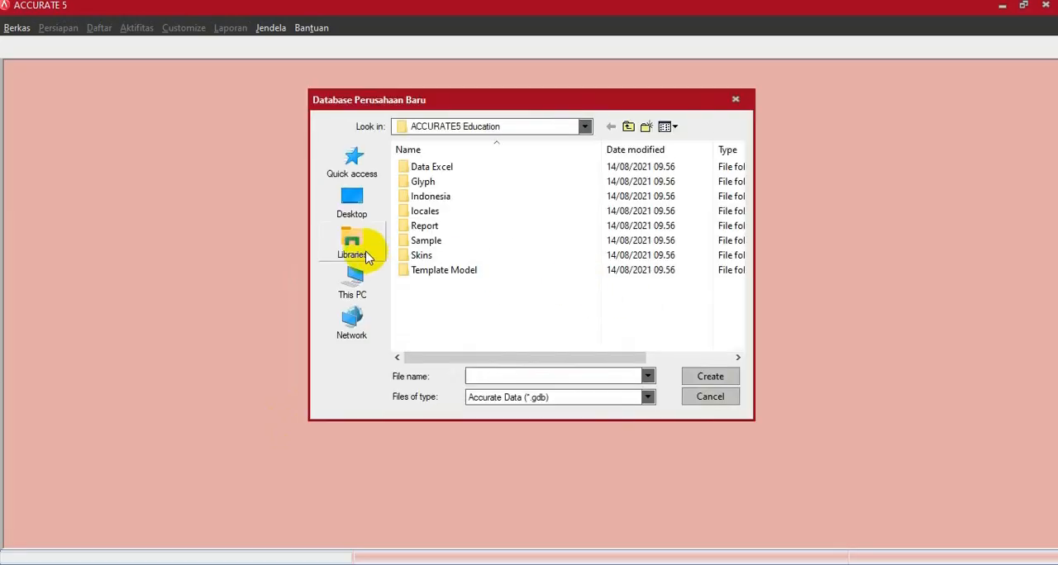
{"action": "left_click", "coordinate": [352, 211]}
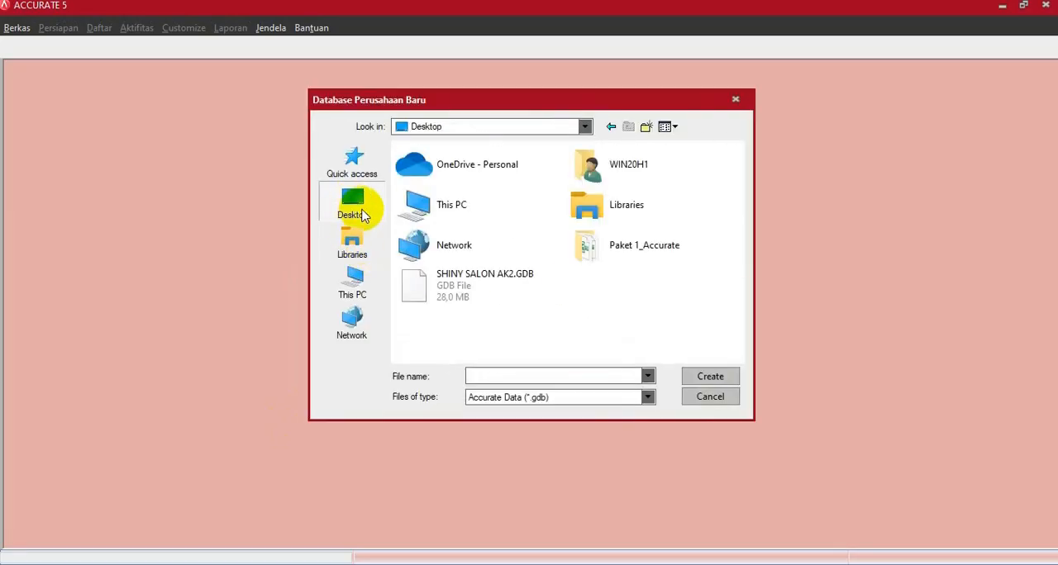
{"action": "double_click", "coordinate": [604, 244]}
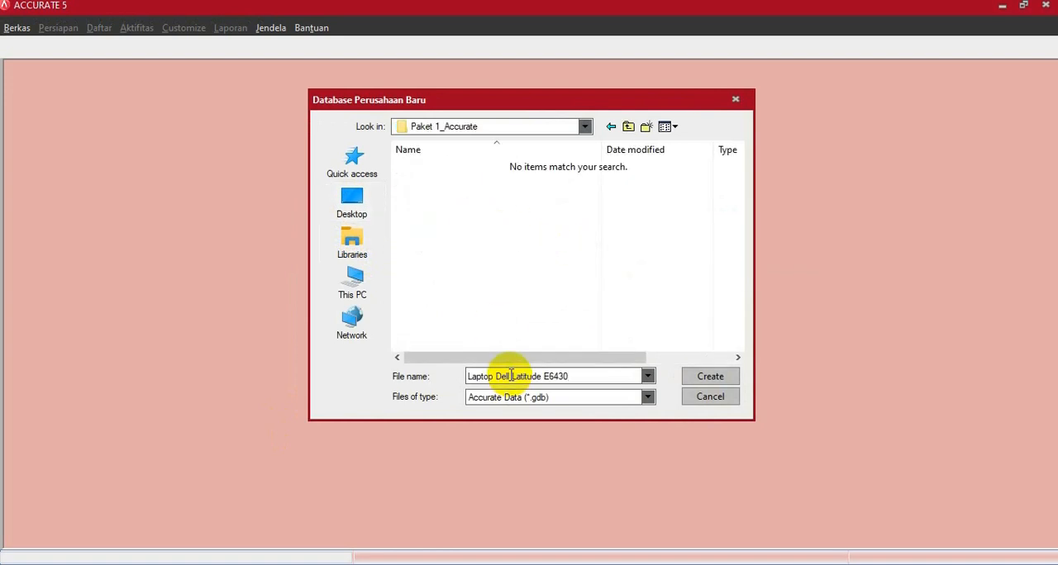
- Name the new database file CV RAUN INDONESIA and create the database
{"action": "left_click", "coordinate": [575, 375]}
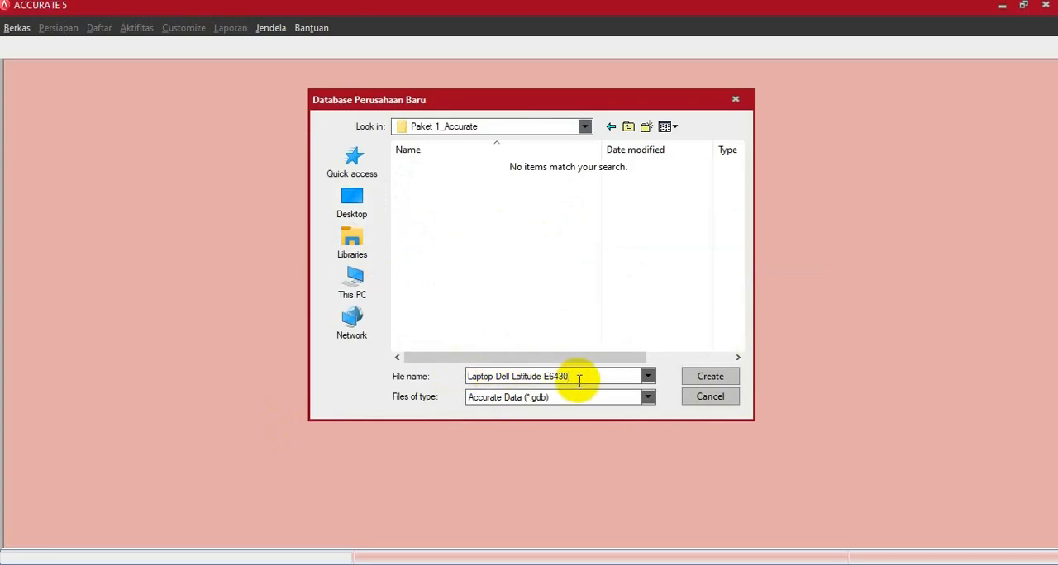
{"action": "left_click_drag", "start_coordinate": [576, 379], "coordinate": [401, 379]}
{"action": "type", "text": "c"}
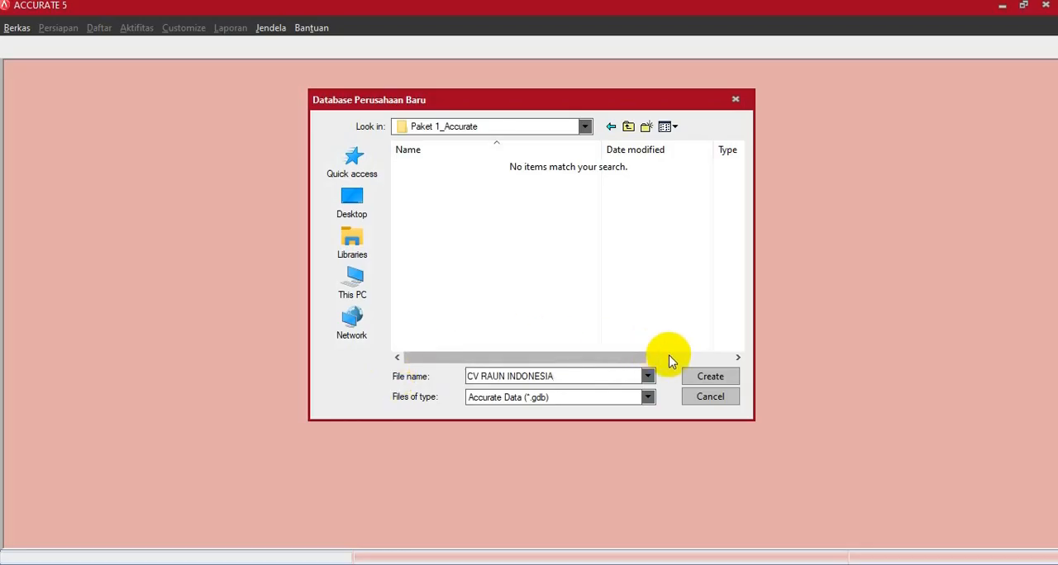
{"action": "left_click", "coordinate": [709, 376]}
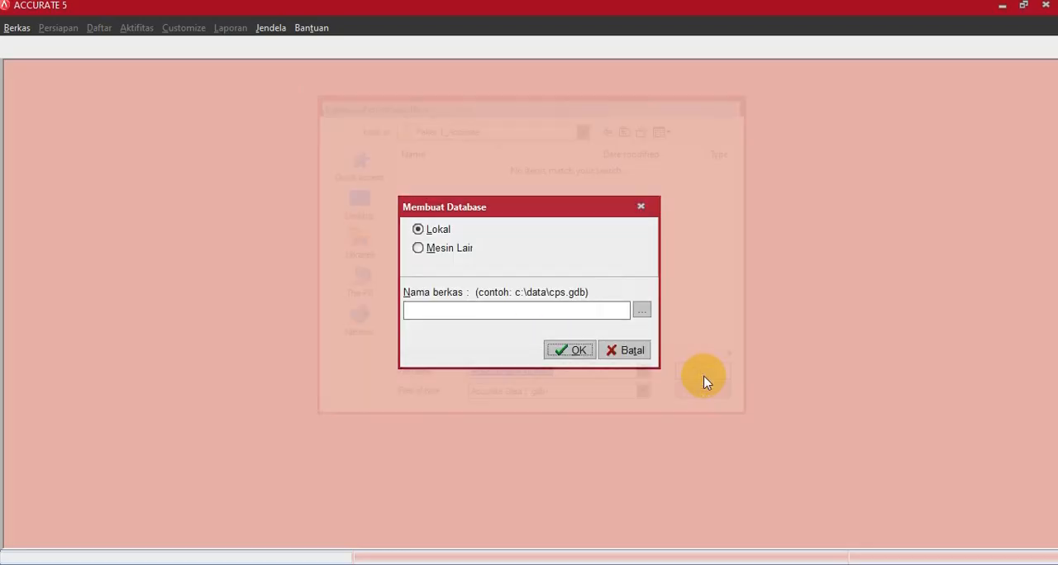
{"action": "left_click", "coordinate": [562, 350]}
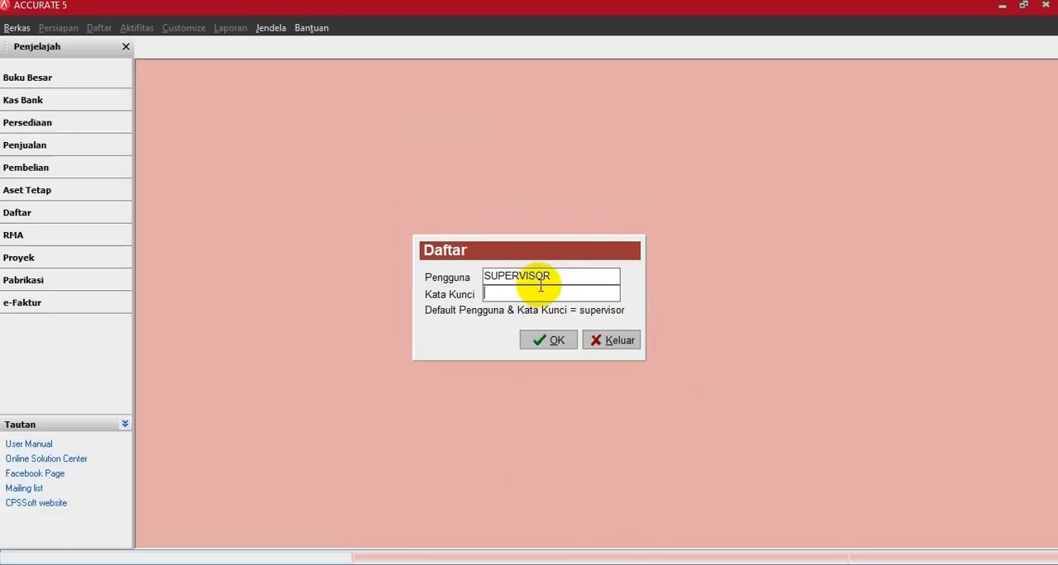
- Log in to the new database as SUPERVISOR by entering the account password
{"action": "left_click_drag", "start_coordinate": [561, 276], "coordinate": [464, 281]}
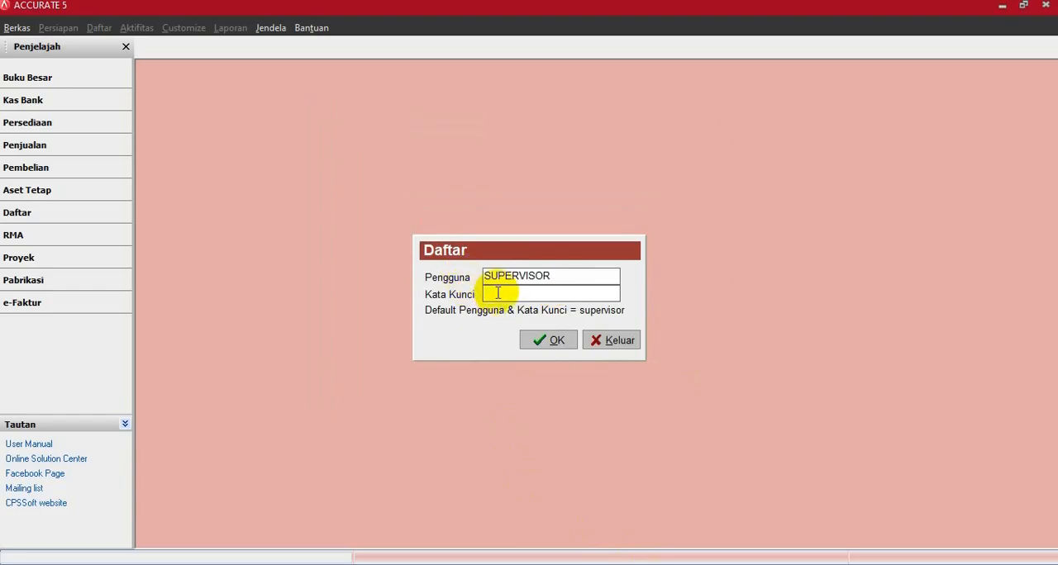
{"action": "type", "text": "supervisor"}
{"action": "left_click", "coordinate": [524, 337]}
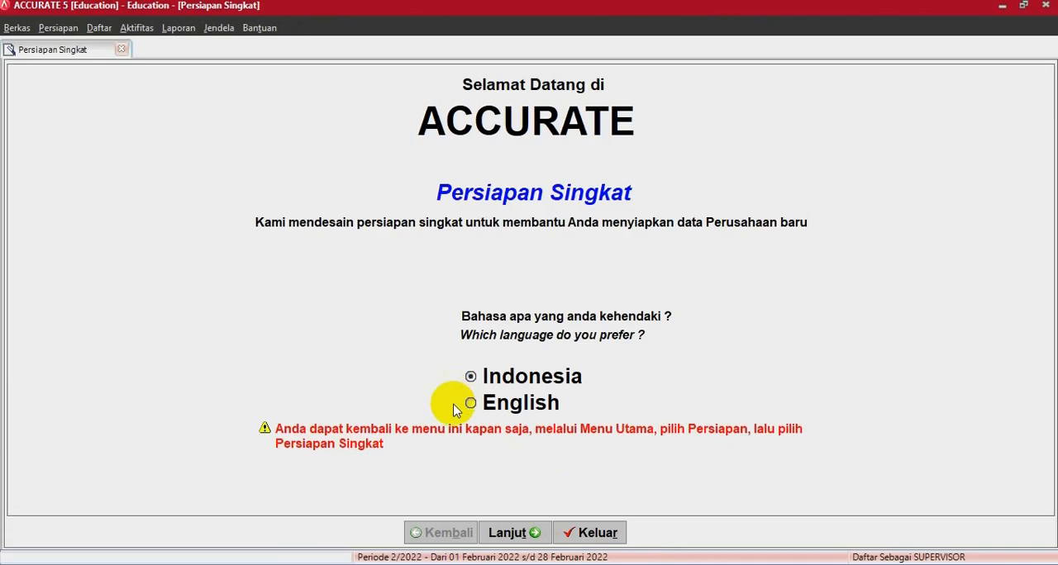
- Proceed through the quick setup with Indonesia as the language and Persiapan Mahir as the setup type
{"action": "left_click", "coordinate": [508, 534]}
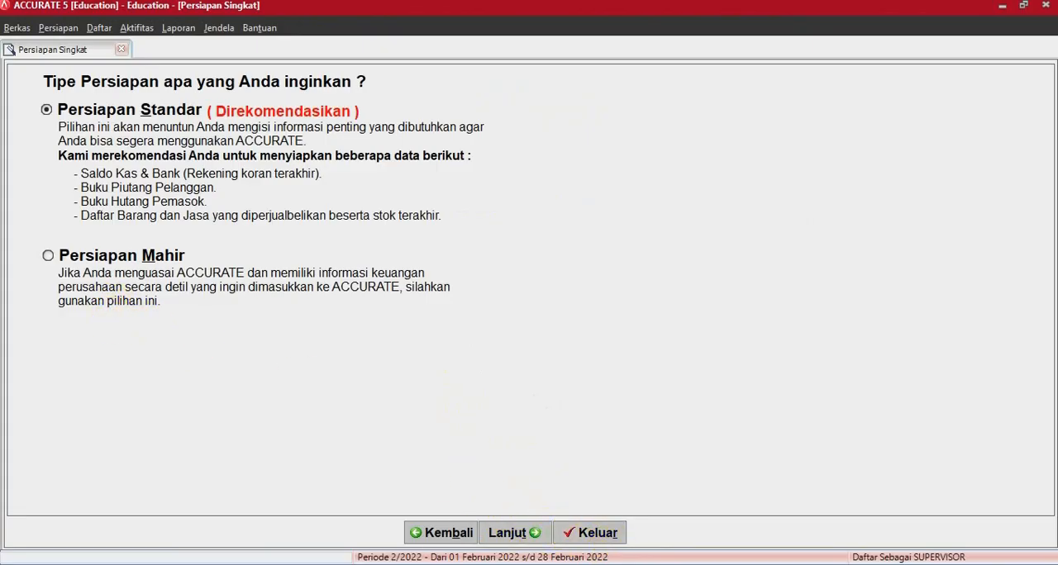
{"action": "left_click", "coordinate": [47, 256]}
{"action": "left_click", "coordinate": [514, 534]}
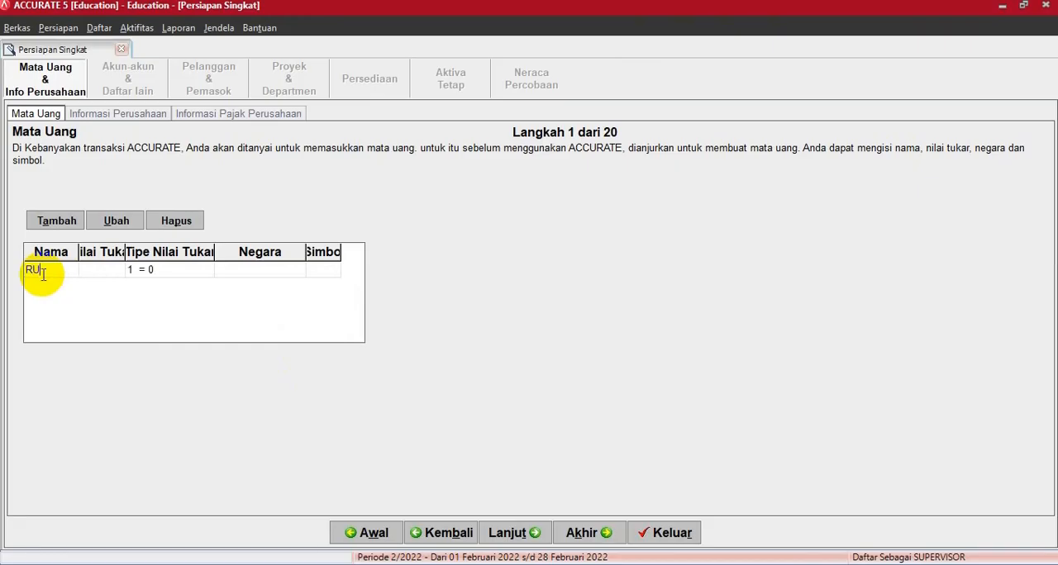
- Define the currency RUPIAH with exchange rate 1, country INDONESIA and symbol Rp, and continue to the company information
{"action": "key", "text": "Tab"}
{"action": "key", "text": "Tab"}
{"action": "key", "text": "Tab"}
{"action": "type", "text": "INDON"}
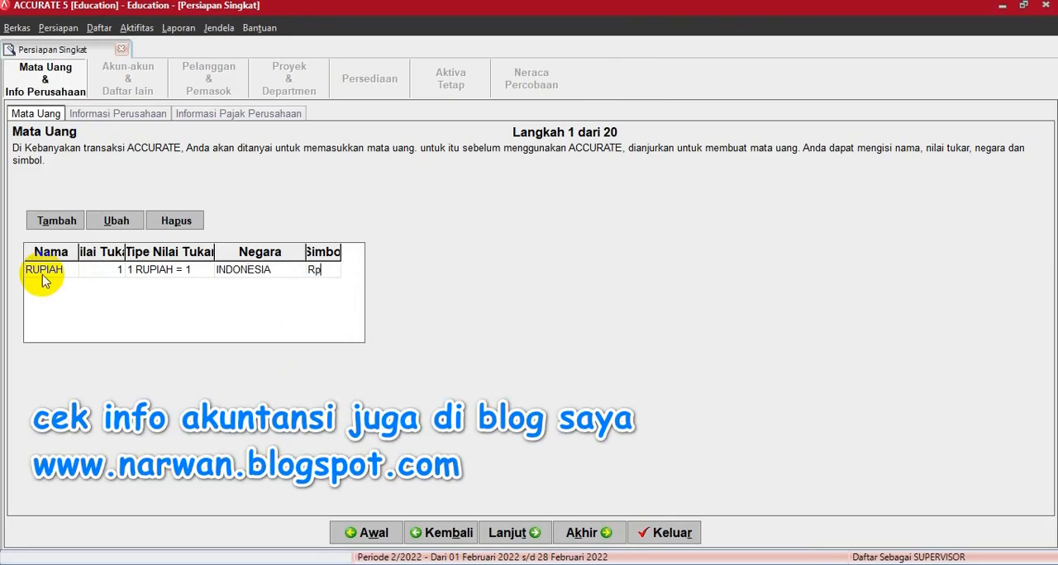
{"action": "left_click", "coordinate": [515, 534]}
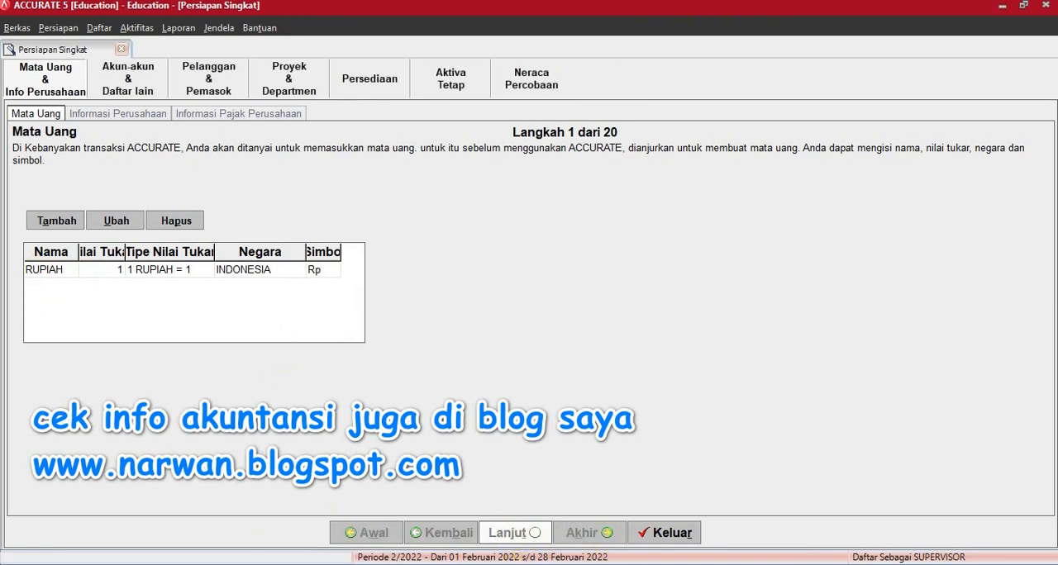
- Fill in the company name CV RAUN INDONESIA and the company's street address from the Word case document
{"action": "left_click", "coordinate": [281, 564]}
{"action": "scroll", "coordinate": [657, 241], "scroll_direction": "up", "scroll_amount": 20}
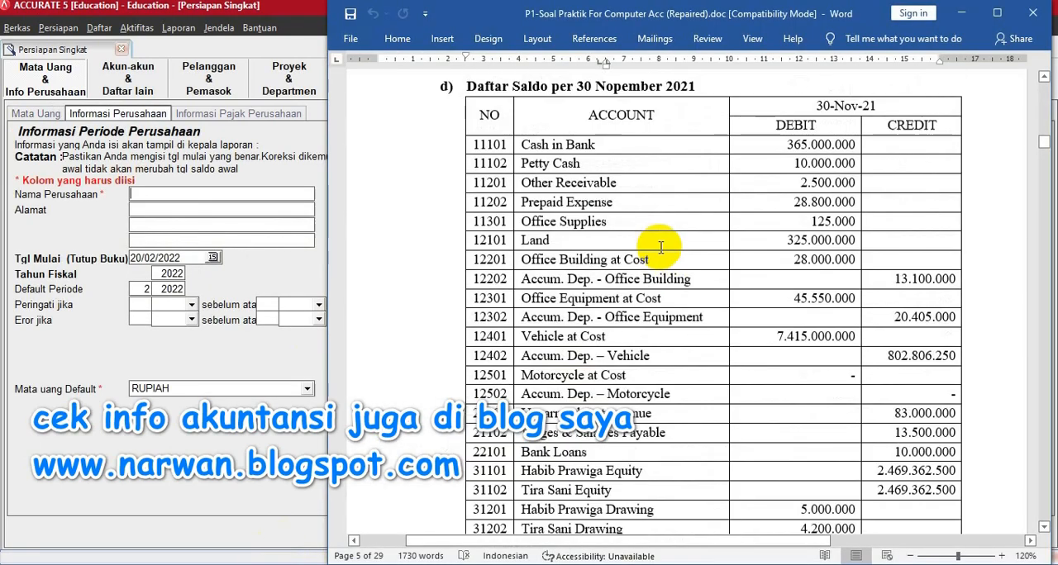
{"action": "scroll", "coordinate": [626, 190], "scroll_direction": "up", "scroll_amount": 15}
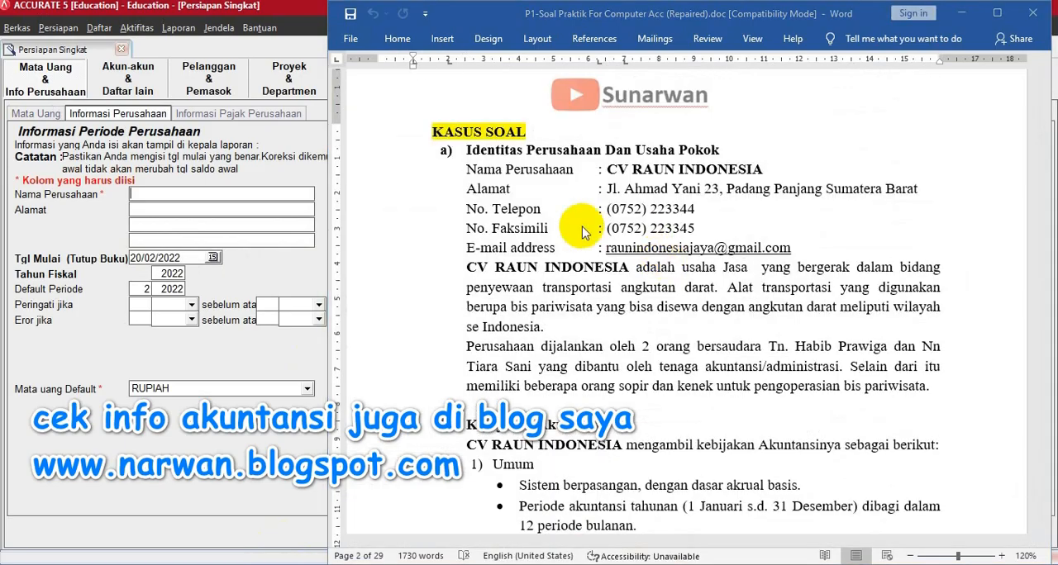
{"action": "left_click", "coordinate": [199, 197]}
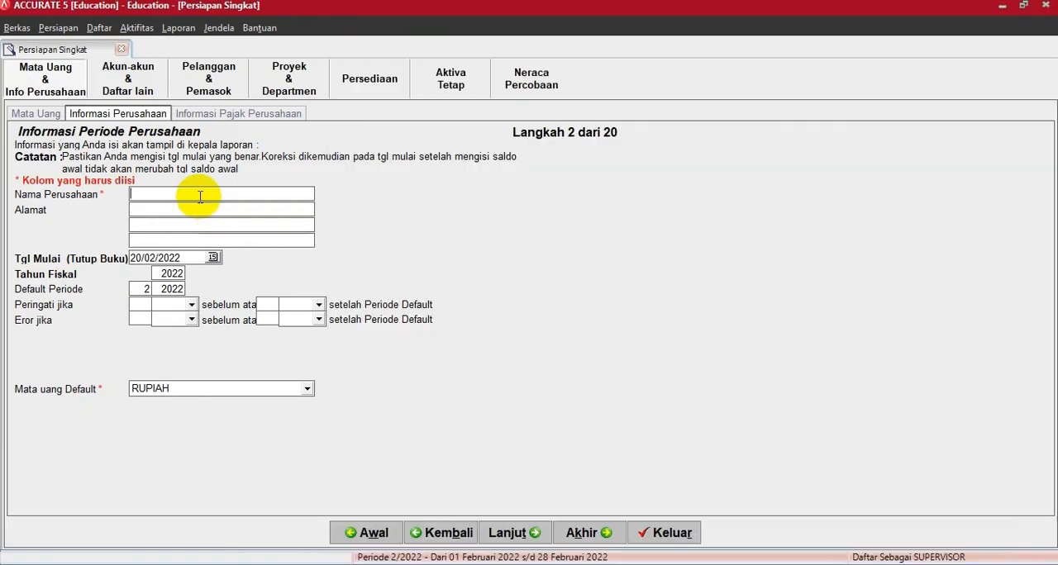
{"action": "right_click", "coordinate": [199, 197]}
{"action": "left_click", "coordinate": [233, 264]}
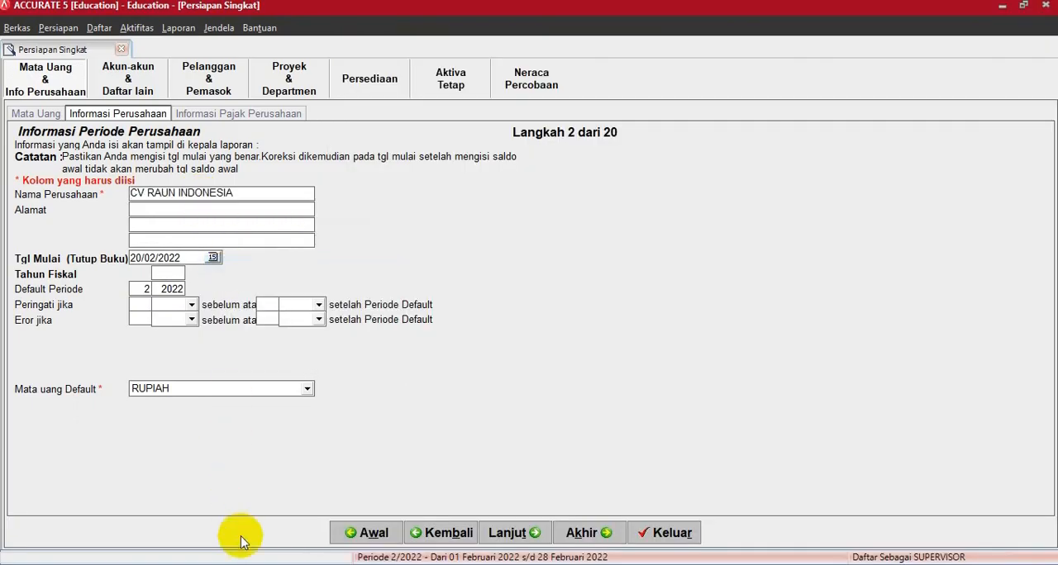
{"action": "left_click", "coordinate": [246, 564]}
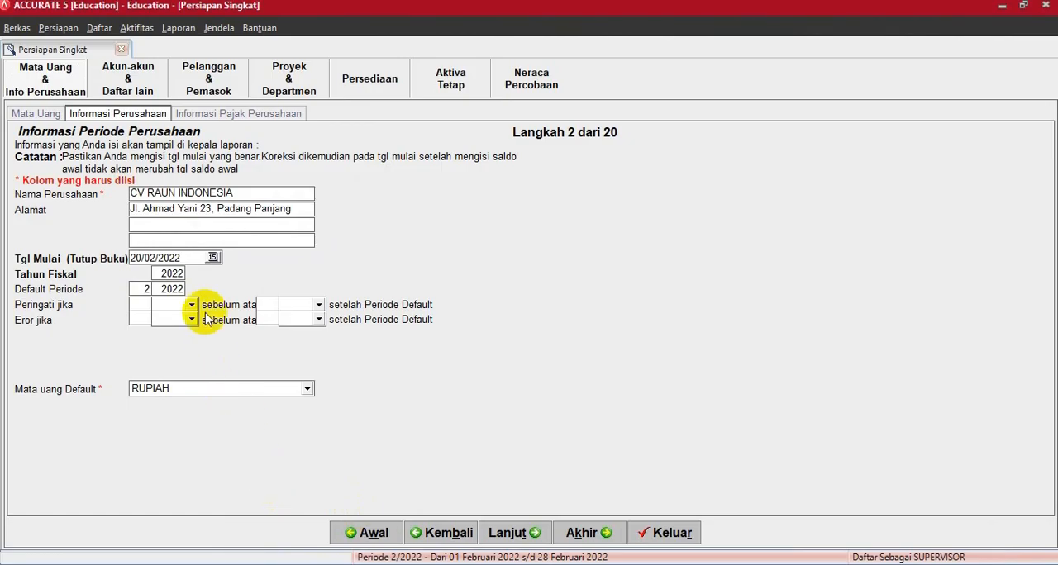
- Set the start (closing) date to 30/11/2021 and enter 21 as the fiscal year
{"action": "left_click", "coordinate": [187, 256]}
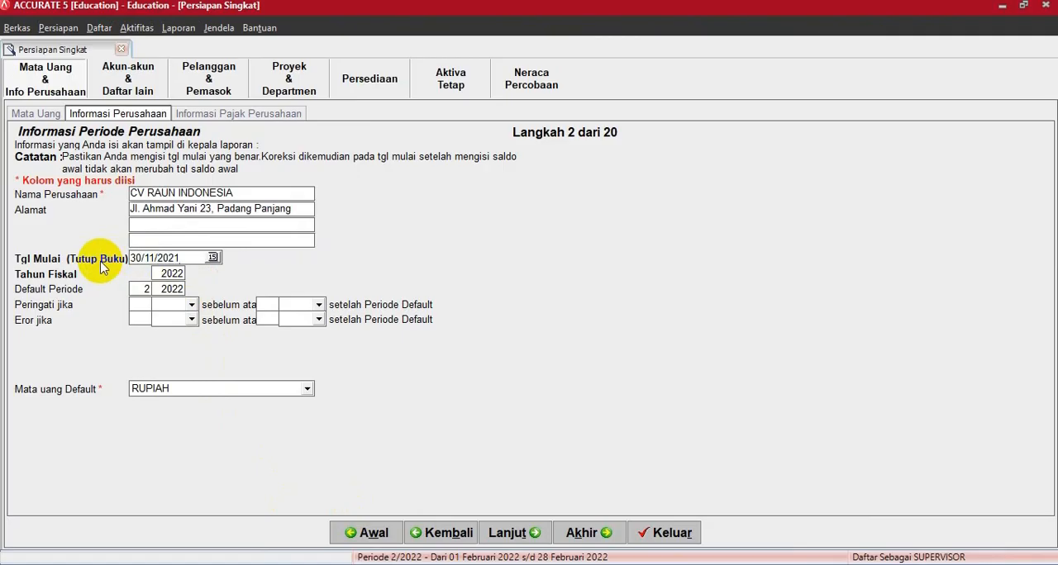
{"action": "left_click", "coordinate": [164, 273]}
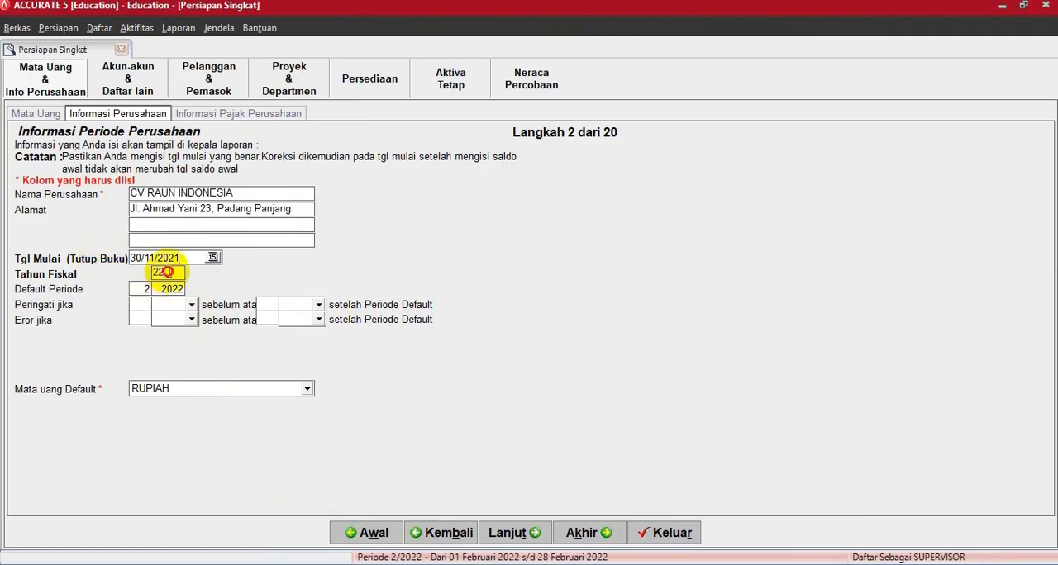
{"action": "left_click_drag", "start_coordinate": [168, 272], "coordinate": [133, 271]}
{"action": "type", "text": "21"}
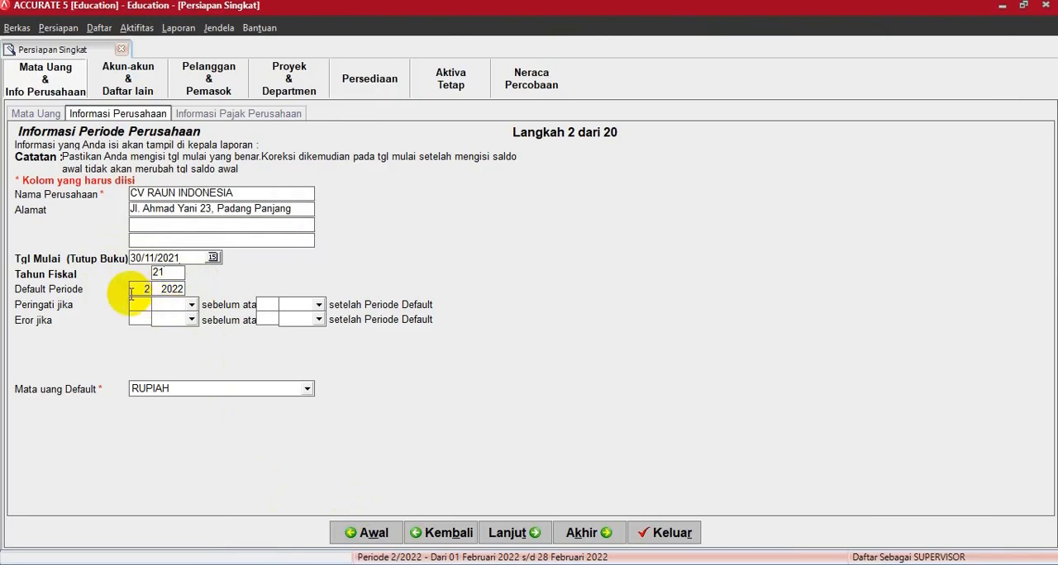
- Set the default period to month 12 of year 2021 and continue to the company tax information
{"action": "left_click_drag", "start_coordinate": [130, 293], "coordinate": [146, 295]}
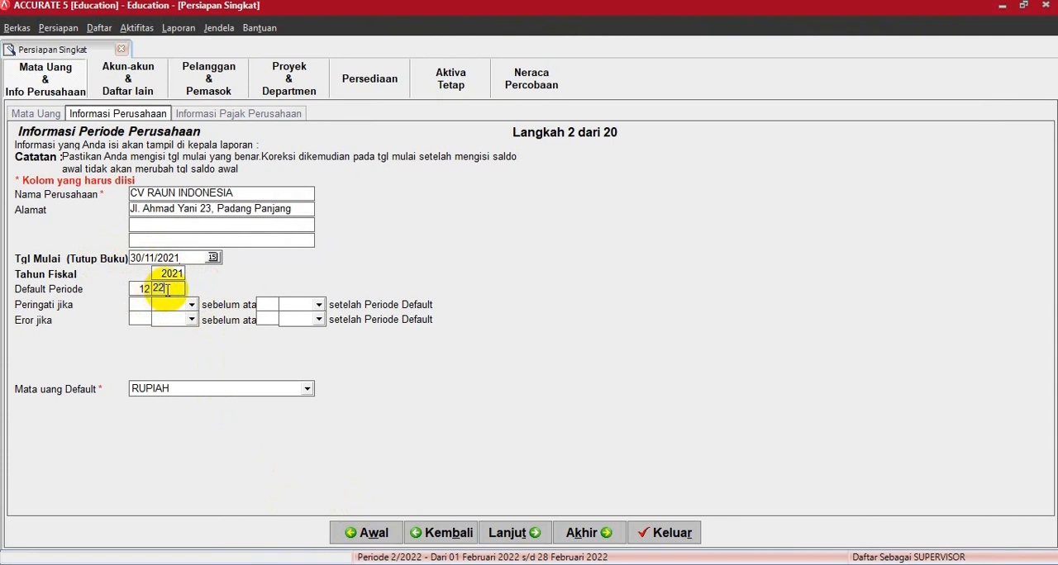
{"action": "left_click_drag", "start_coordinate": [168, 289], "coordinate": [144, 290]}
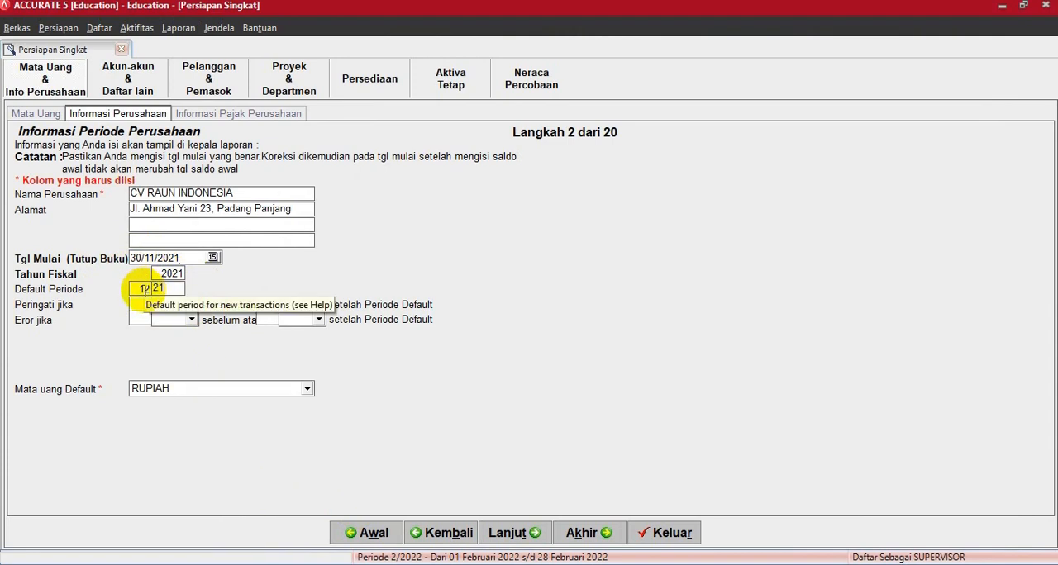
{"action": "key", "text": "Tab"}
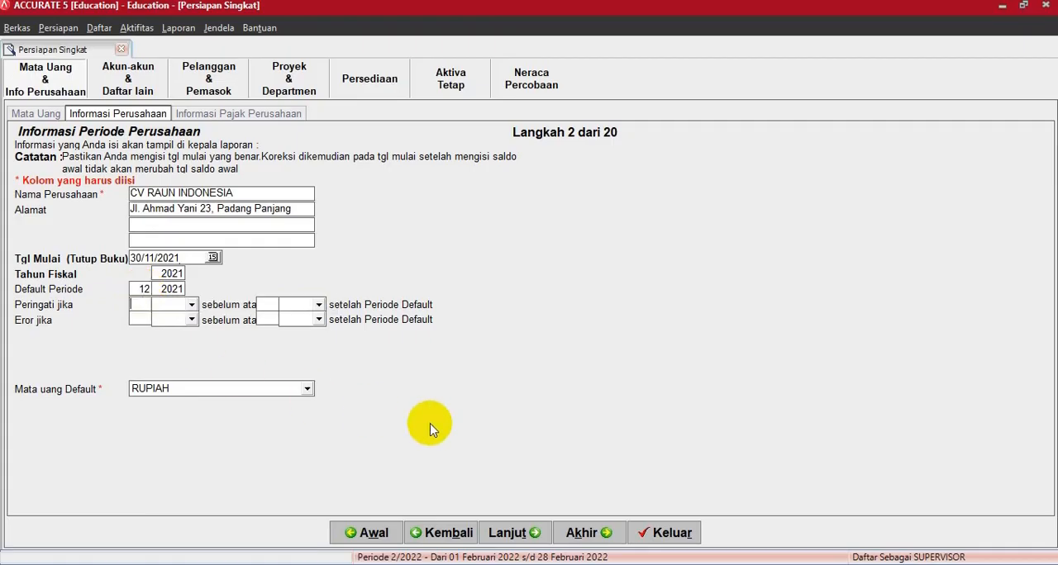
{"action": "left_click", "coordinate": [506, 533]}
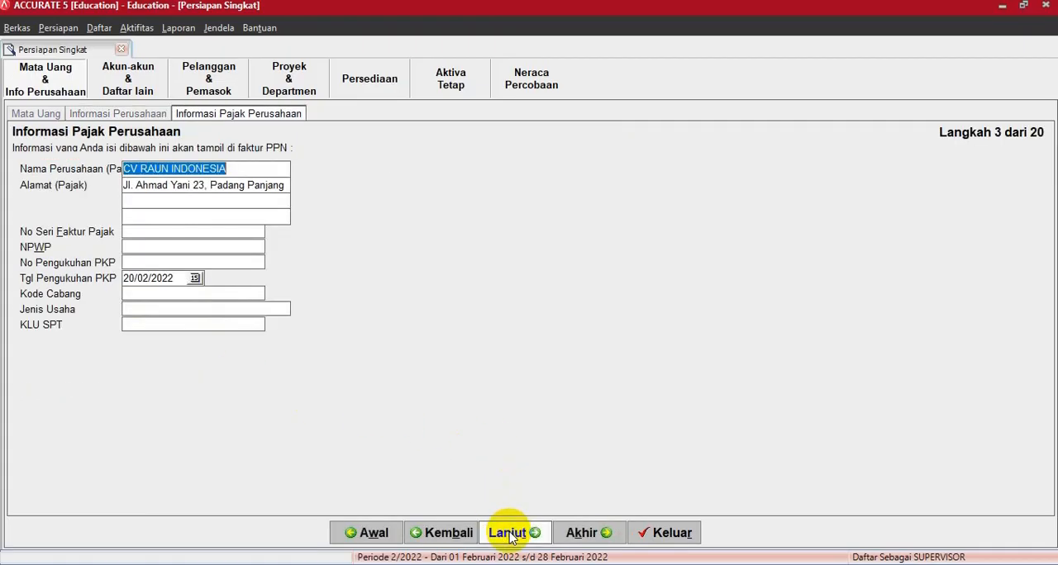
- Clear the PKP confirmation date (Tgl Pengukuhan PKP) and continue to the account list
{"action": "left_click", "coordinate": [174, 278]}
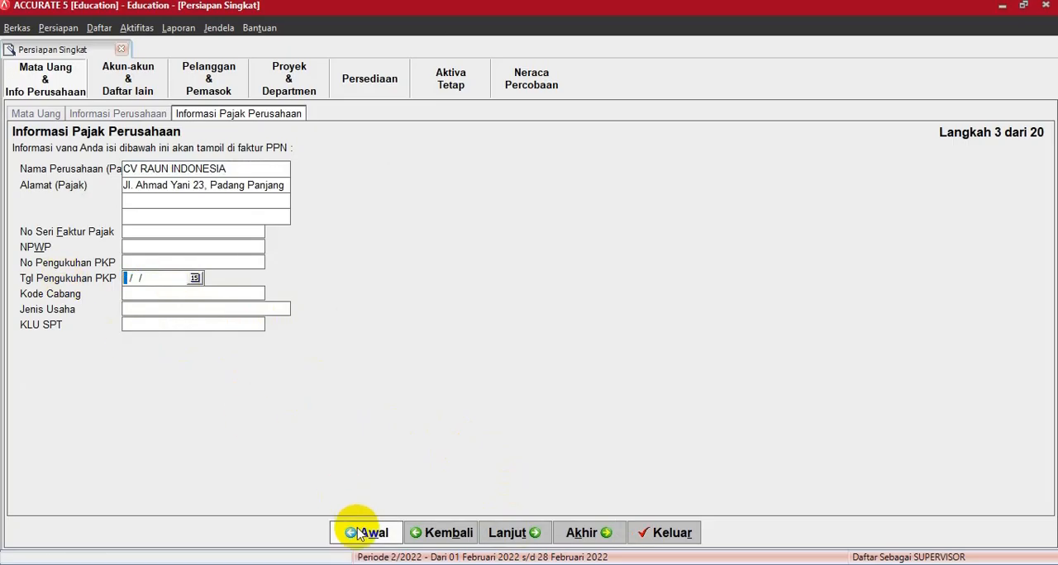
{"action": "left_click", "coordinate": [506, 533]}
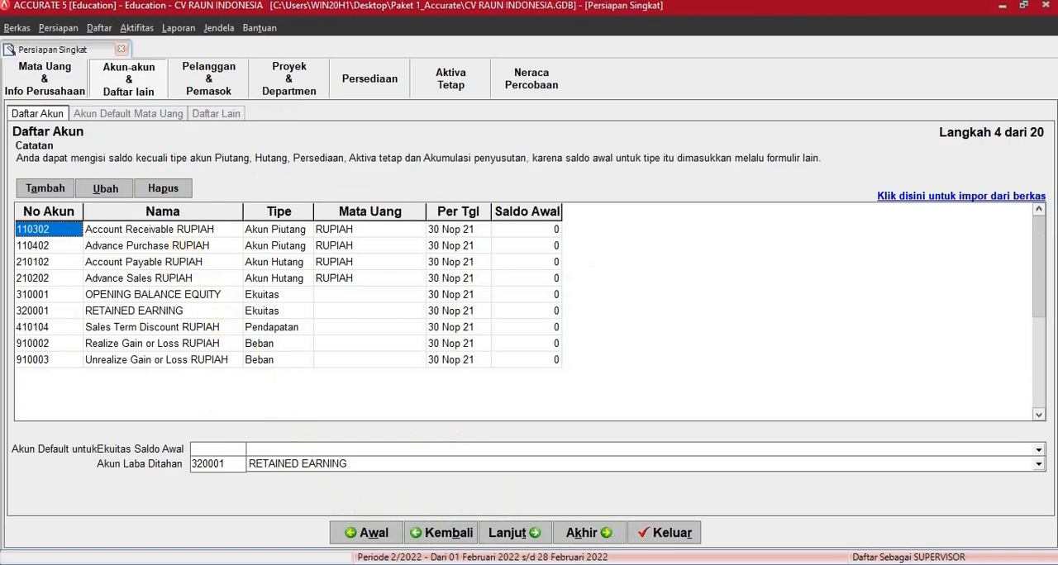
- Consult the accounting policies section (Kebijakan Akuntansi) of the Word case document and return to the account list in ACCURATE
{"action": "key", "text": "alt+Tab"}
{"action": "scroll", "coordinate": [760, 435], "scroll_direction": "down", "scroll_amount": 5}
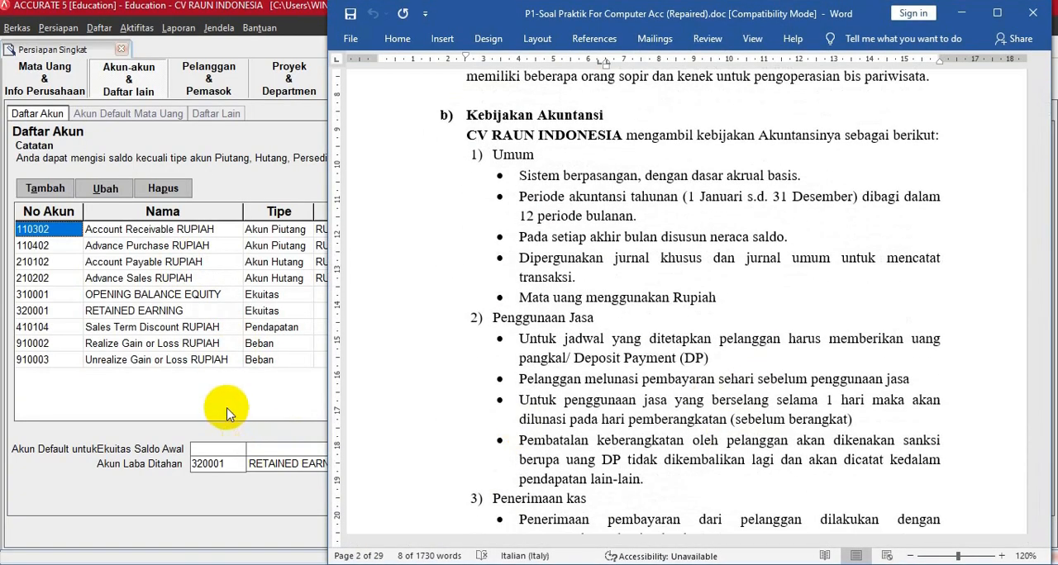
{"action": "left_click", "coordinate": [229, 413]}
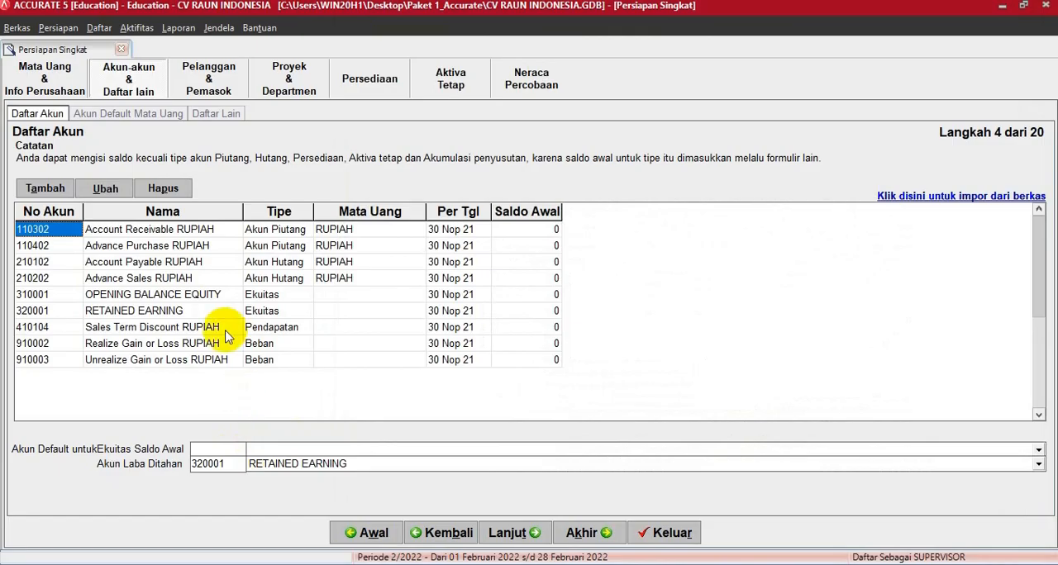
- Delete the default receivable and payable accounts 110302, 110402, 210102 and 210202 from the account list
{"action": "left_click", "coordinate": [182, 236]}
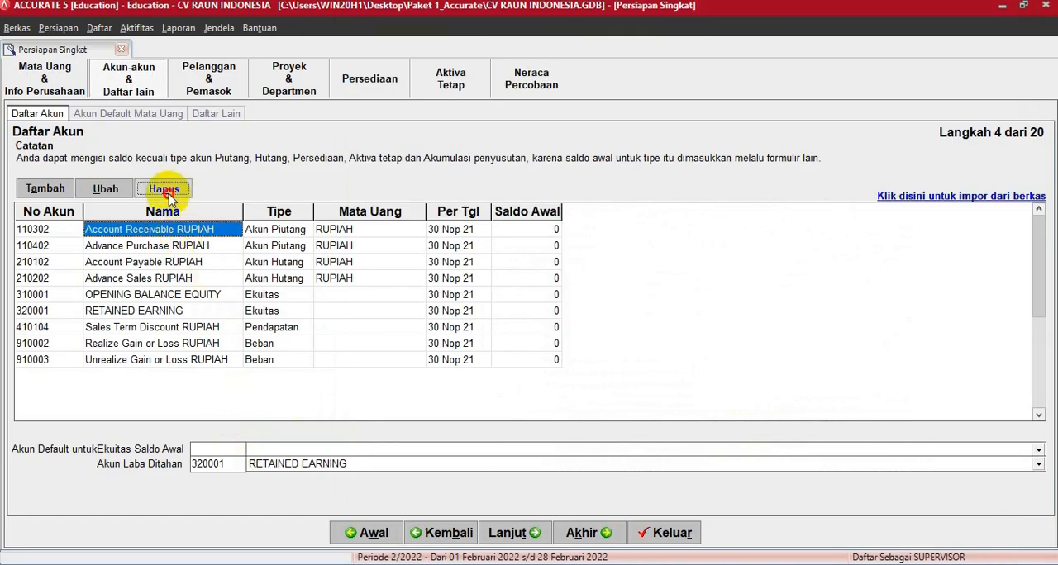
{"action": "left_click", "coordinate": [163, 188]}
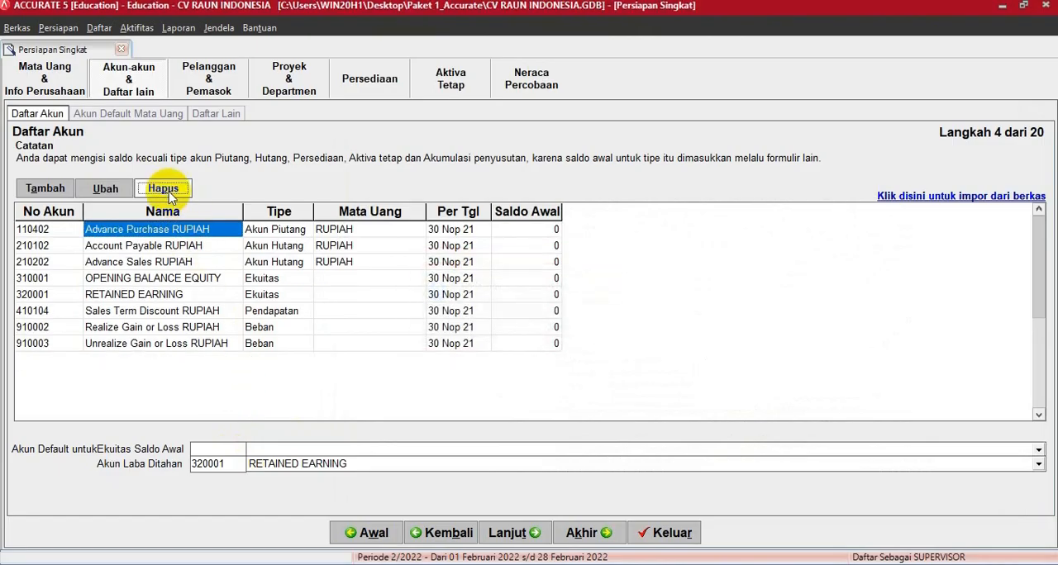
{"action": "left_click", "coordinate": [164, 190]}
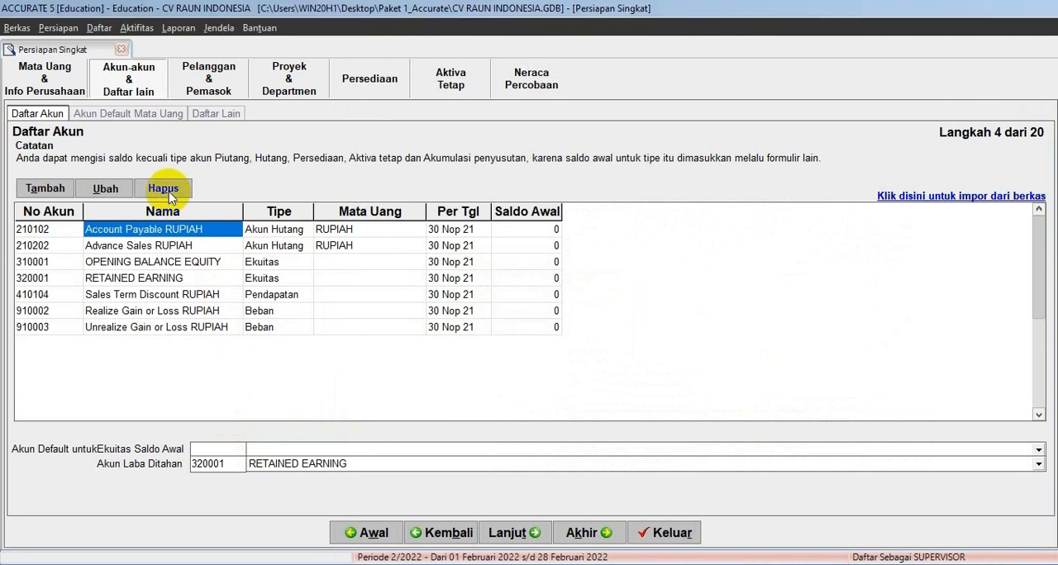
{"action": "left_click", "coordinate": [168, 192]}
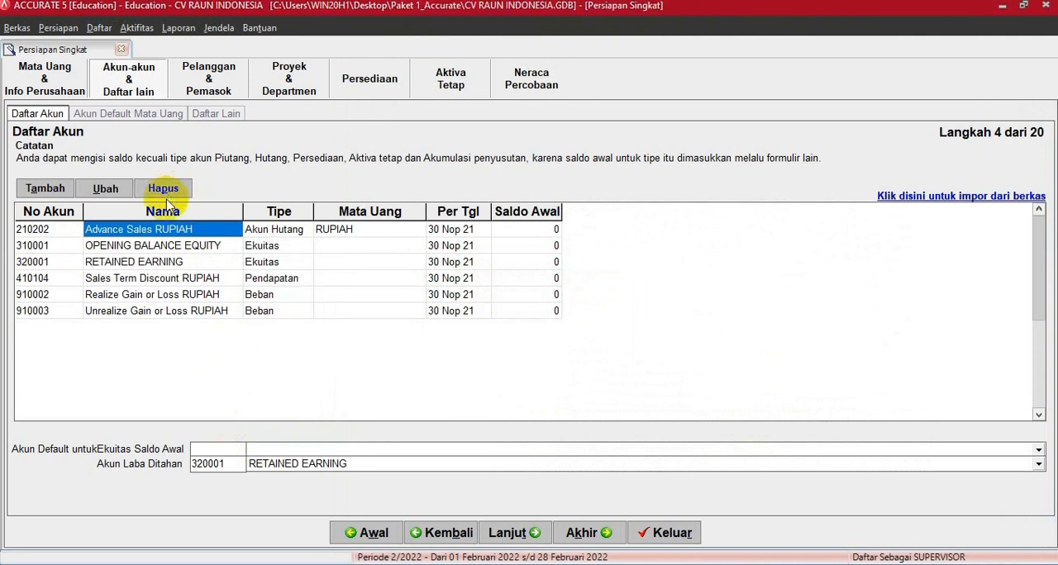
{"action": "left_click", "coordinate": [165, 192]}
- Delete the gain or loss accounts 910003 and 910002 and the sales discount account 410104, confirming each deletion
{"action": "left_click", "coordinate": [163, 296]}
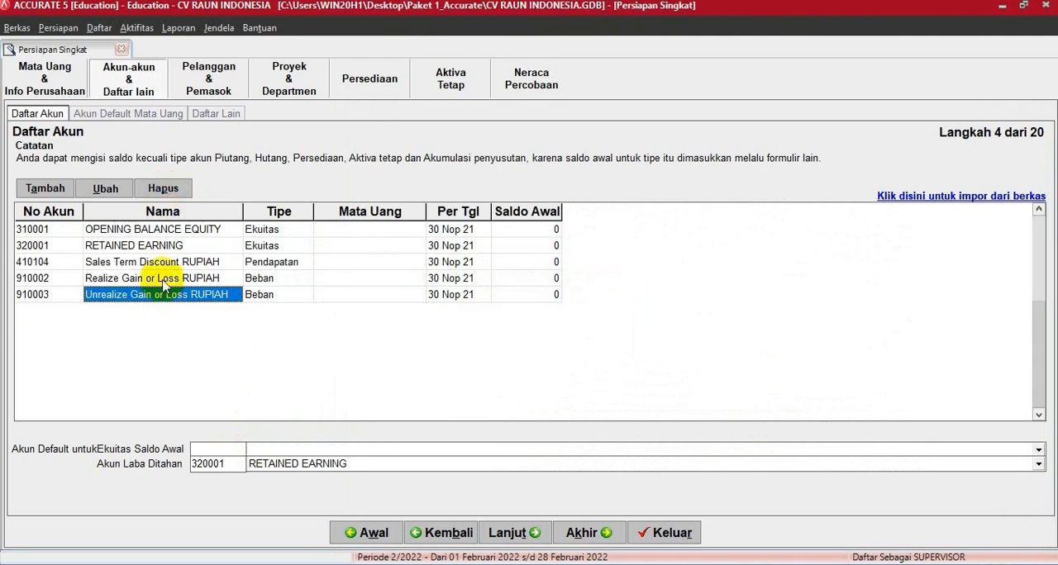
{"action": "left_click", "coordinate": [168, 192]}
{"action": "key", "text": "Return"}
{"action": "left_click", "coordinate": [168, 190]}
{"action": "left_click", "coordinate": [165, 189]}
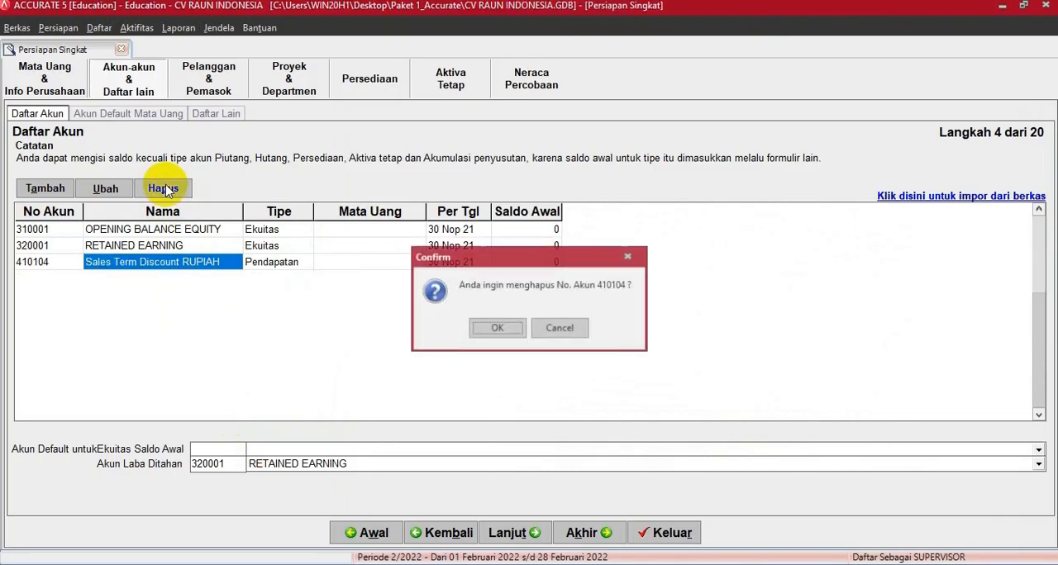
{"action": "key", "text": "Return"}
{"action": "key", "text": "Return"}
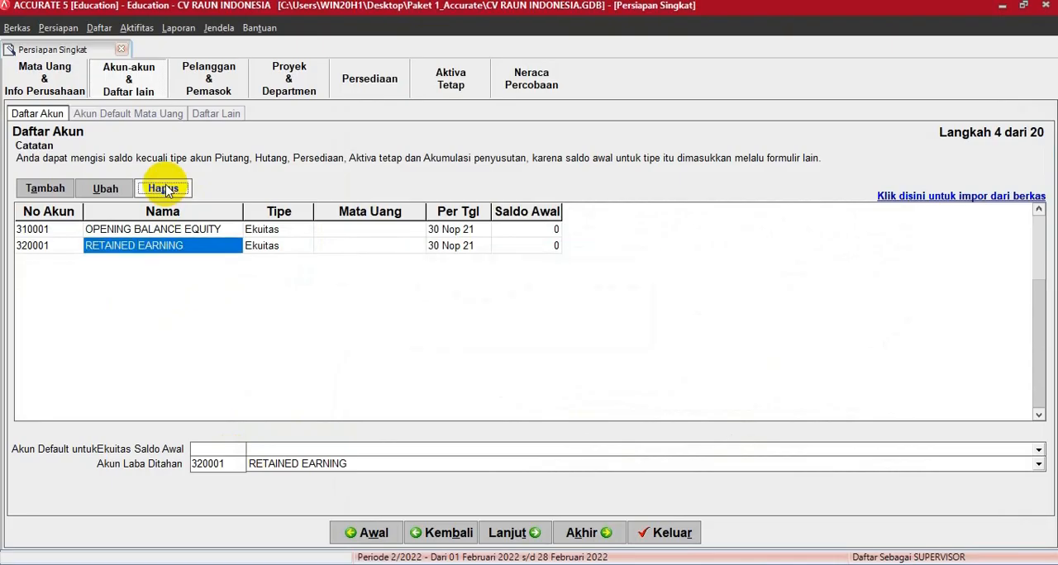
- Set OPENING BALANCE EQUITY as the default account for the opening balance equity
{"action": "left_click", "coordinate": [281, 457]}
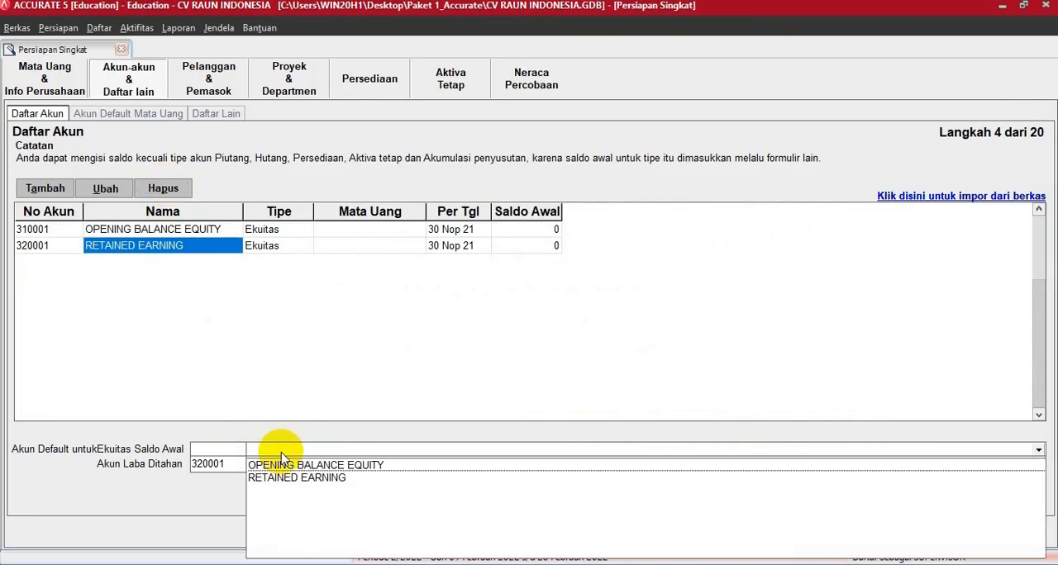
{"action": "left_click", "coordinate": [281, 465]}
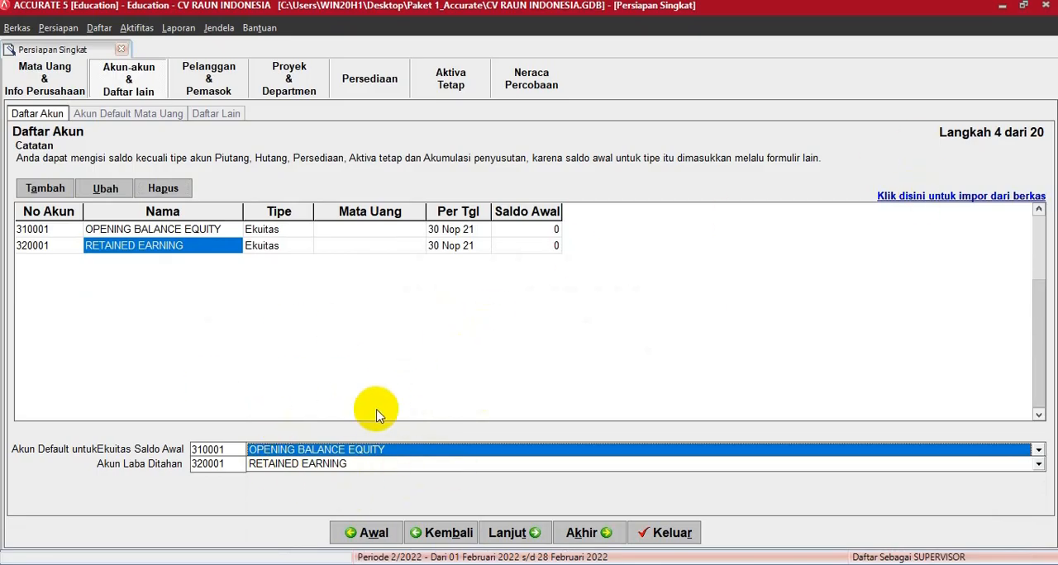
- Start the account import from file and load the Excel file 1. COA.xls from the Paket 1_Accurate folder
{"action": "left_click", "coordinate": [941, 195]}
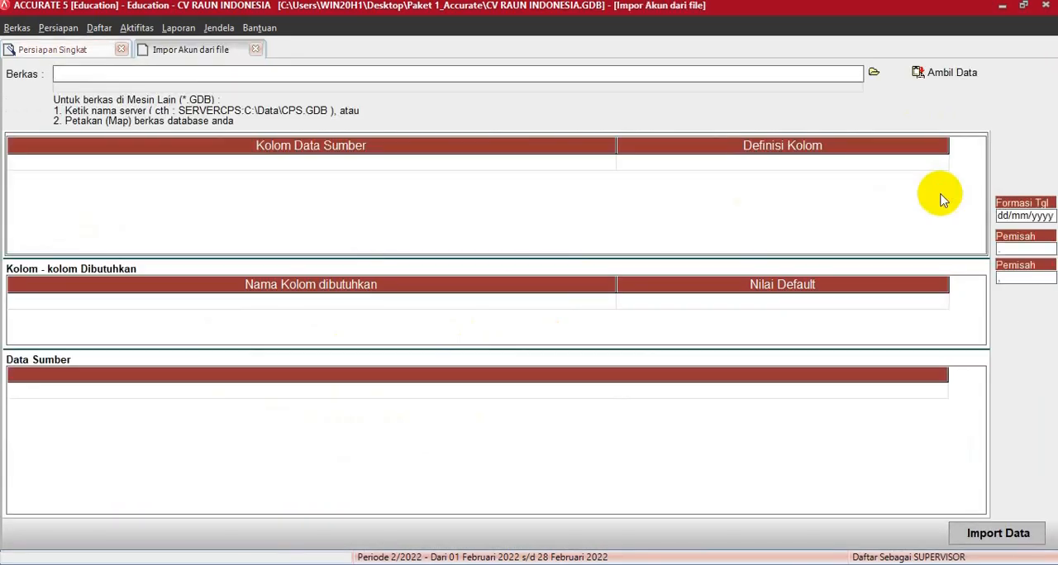
{"action": "left_click", "coordinate": [874, 74]}
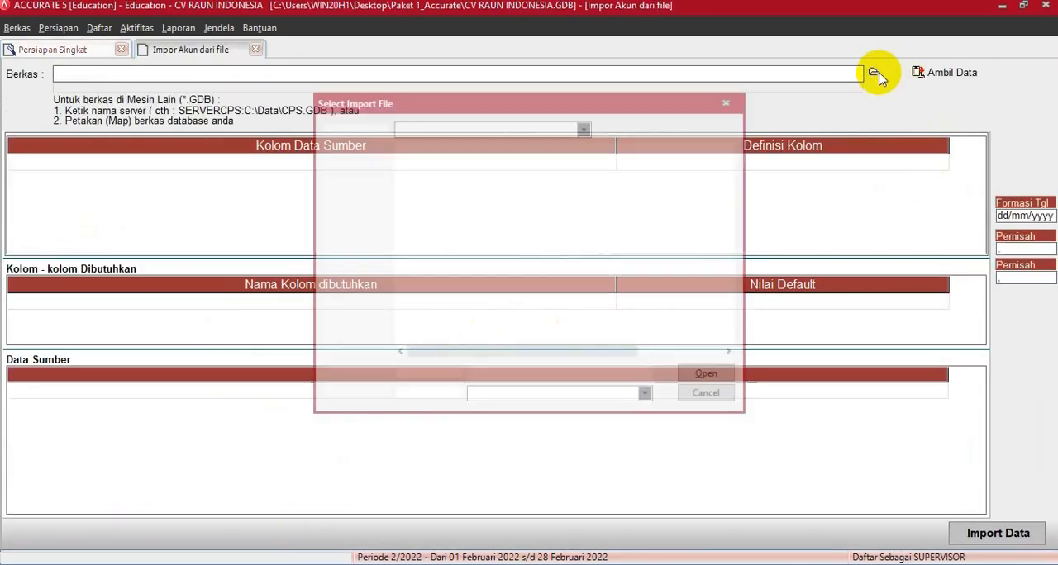
{"action": "left_click", "coordinate": [591, 397]}
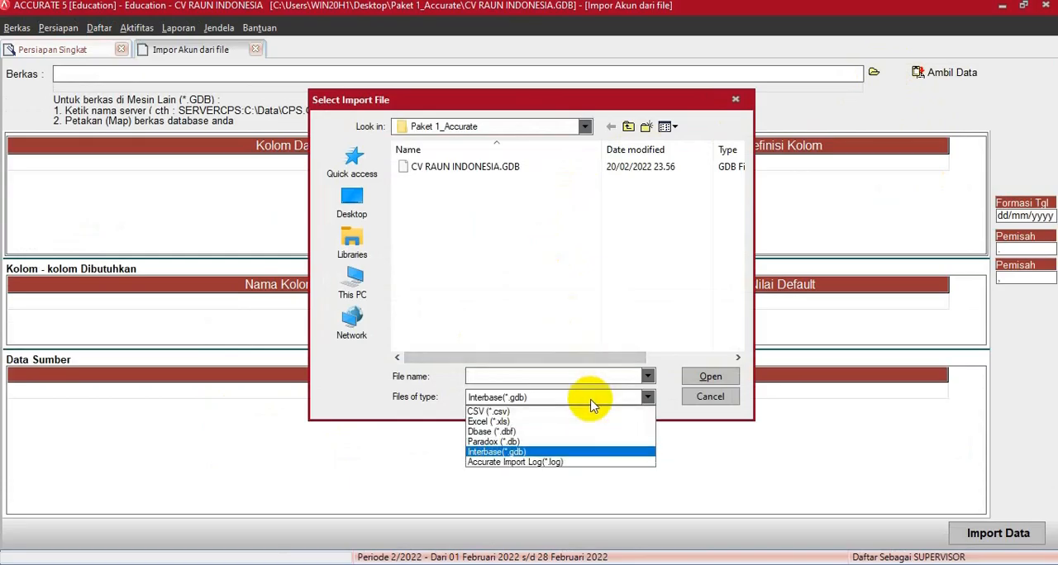
{"action": "left_click", "coordinate": [509, 422]}
{"action": "double_click", "coordinate": [420, 169]}
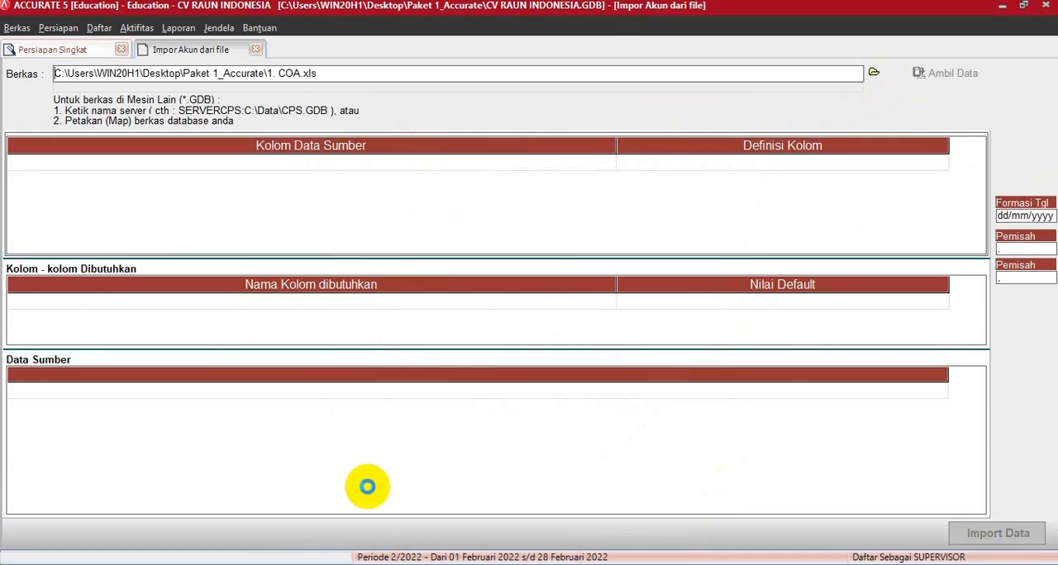
- Review the account list, bus list and fixed asset list in the Word case document, and return to the account import in ACCURATE
{"action": "left_click", "coordinate": [270, 564]}
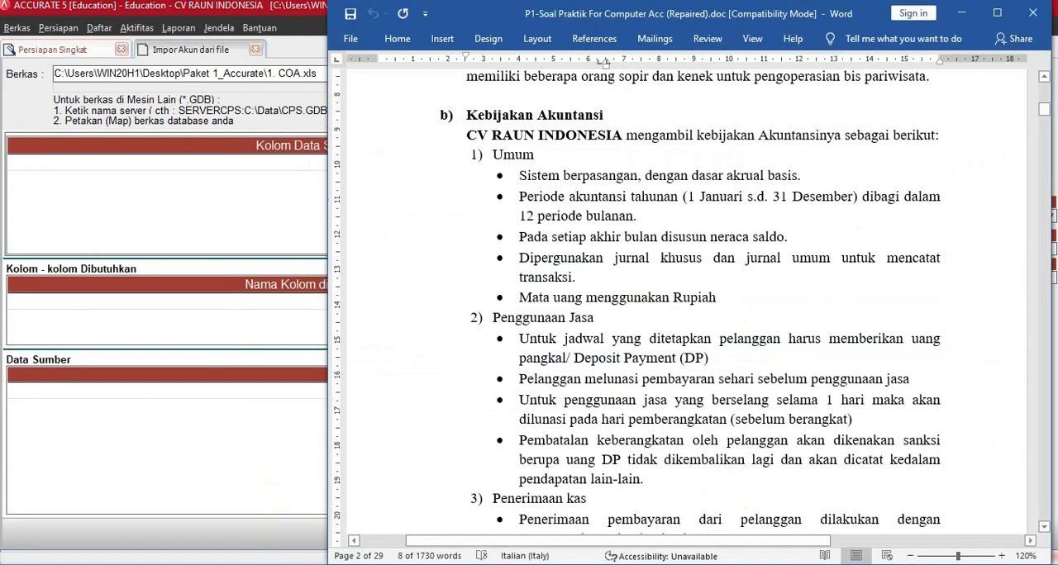
{"action": "scroll", "coordinate": [717, 272], "scroll_direction": "down", "scroll_amount": 3}
{"action": "scroll", "coordinate": [715, 275], "scroll_direction": "down", "scroll_amount": 10}
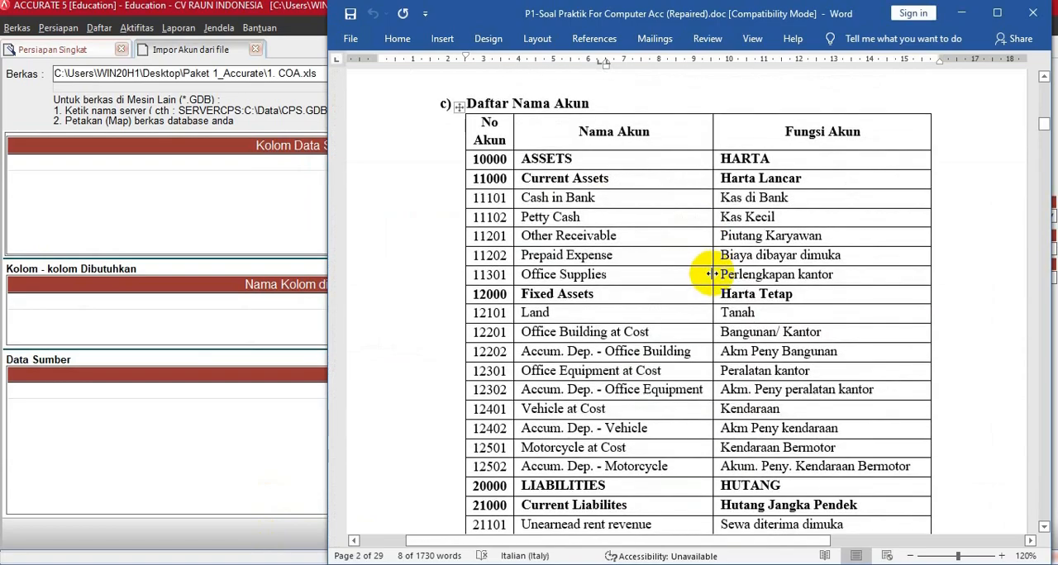
{"action": "left_click_drag", "start_coordinate": [1045, 127], "coordinate": [1033, 165]}
{"action": "scroll", "coordinate": [626, 237], "scroll_direction": "up", "scroll_amount": 8}
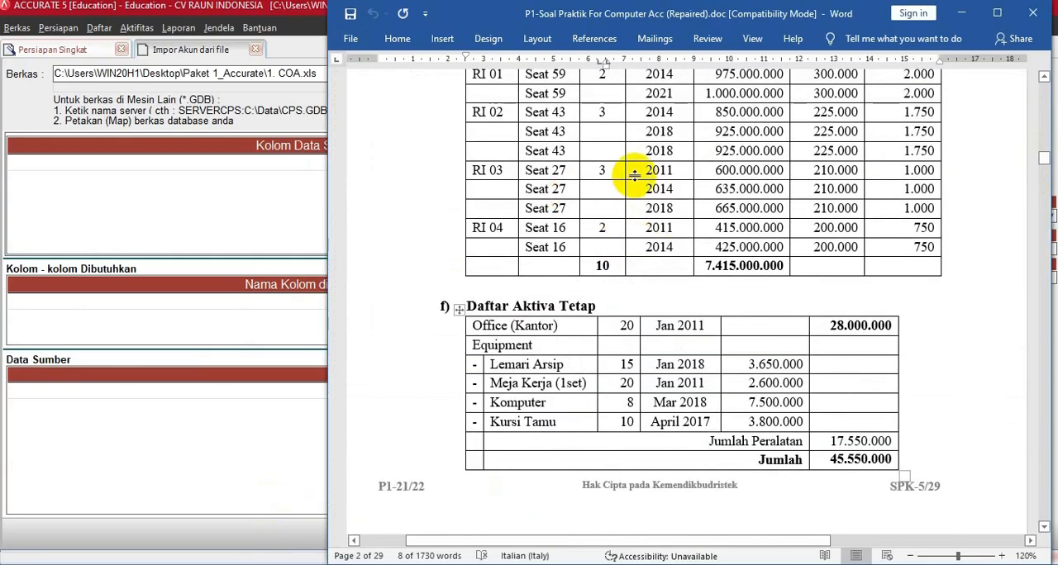
{"action": "scroll", "coordinate": [573, 193], "scroll_direction": "up", "scroll_amount": 5}
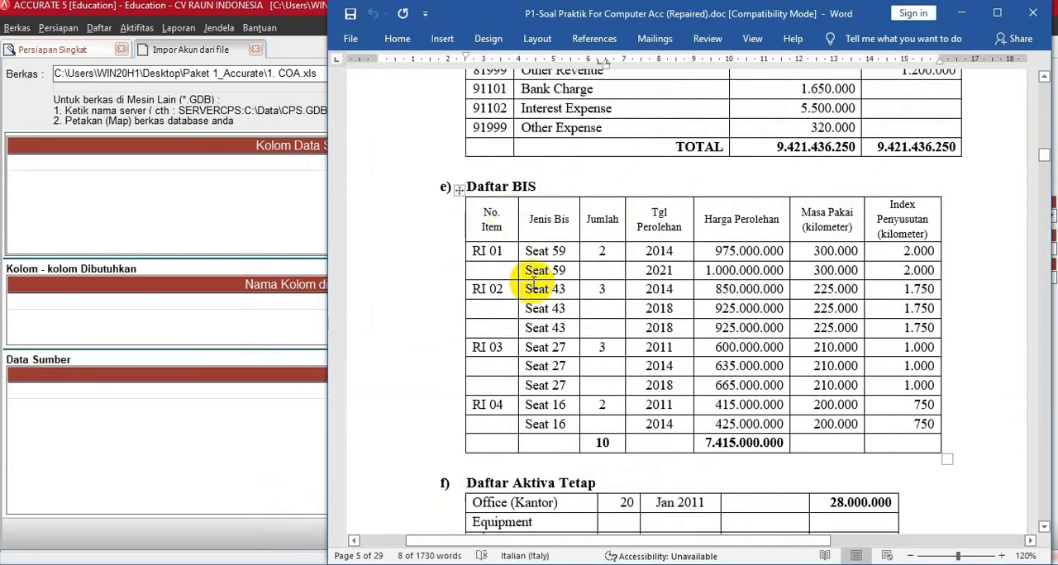
{"action": "scroll", "coordinate": [529, 292], "scroll_direction": "down", "scroll_amount": 5}
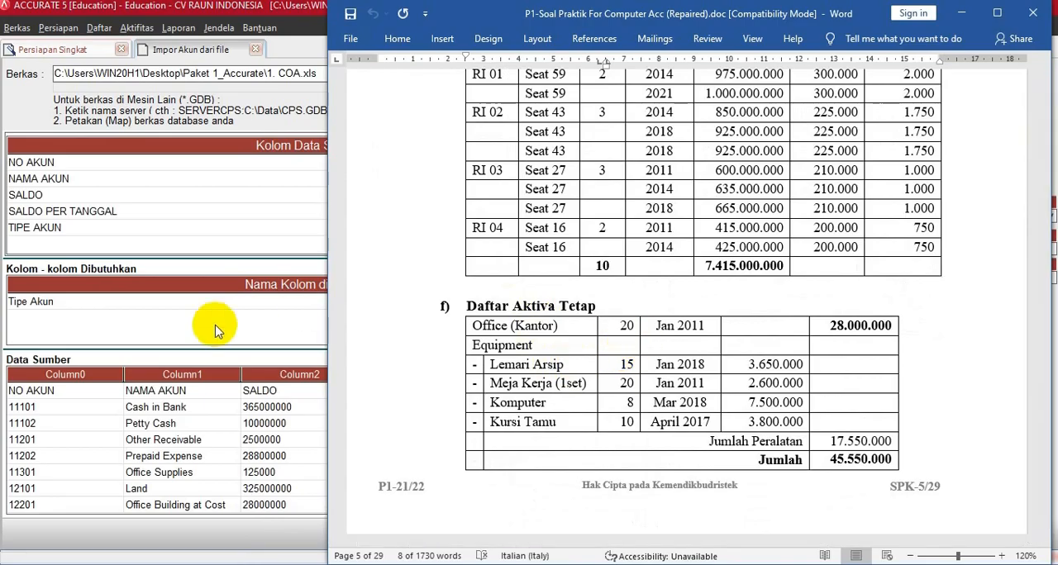
{"action": "left_click", "coordinate": [213, 162]}
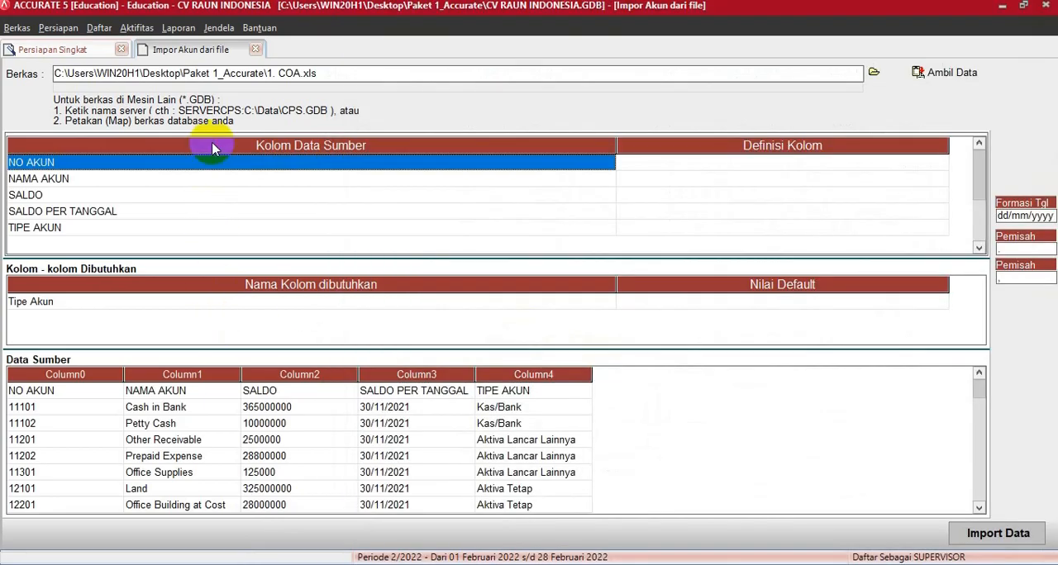
- Delete the header row starting with NO AKUN from the source data and confirm the deletion
{"action": "left_click", "coordinate": [157, 395]}
{"action": "right_click", "coordinate": [157, 395]}
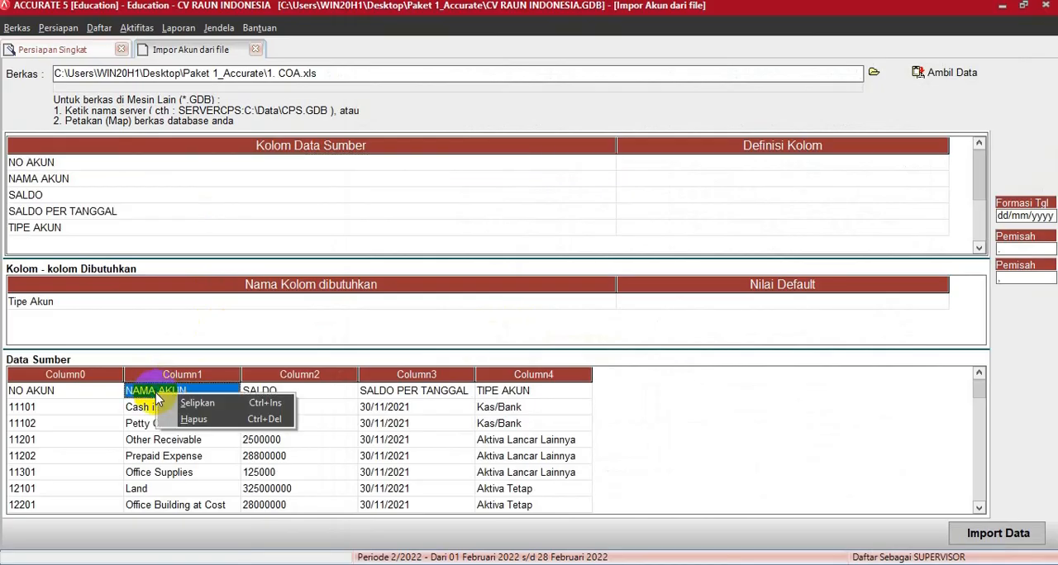
{"action": "left_click", "coordinate": [190, 420]}
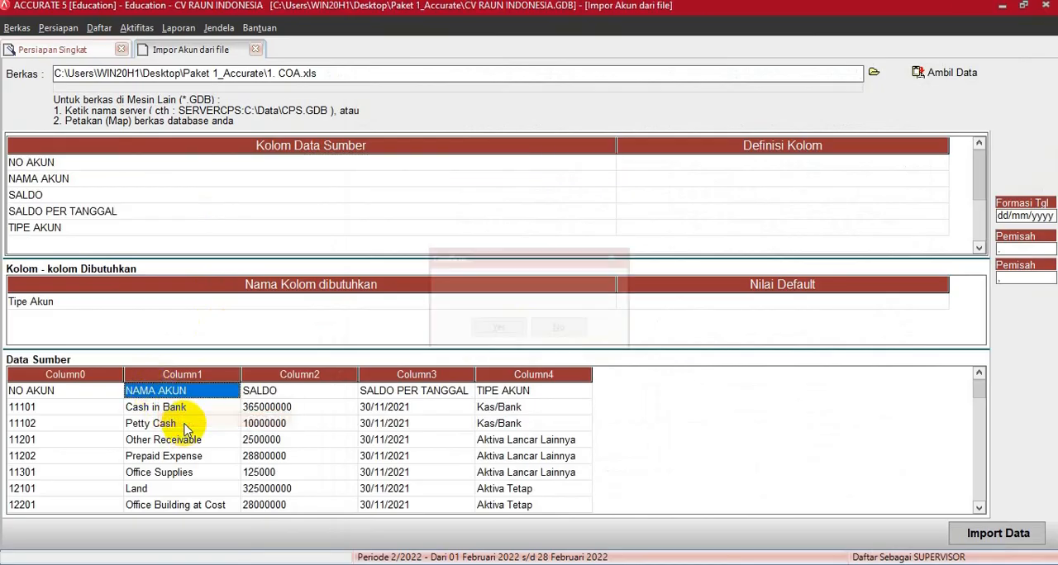
{"action": "left_click", "coordinate": [499, 329]}
- Narrow the two columns of the mapping table and map the source column NO AKUN to No. Akun
{"action": "left_click_drag", "start_coordinate": [615, 147], "coordinate": [194, 146]}
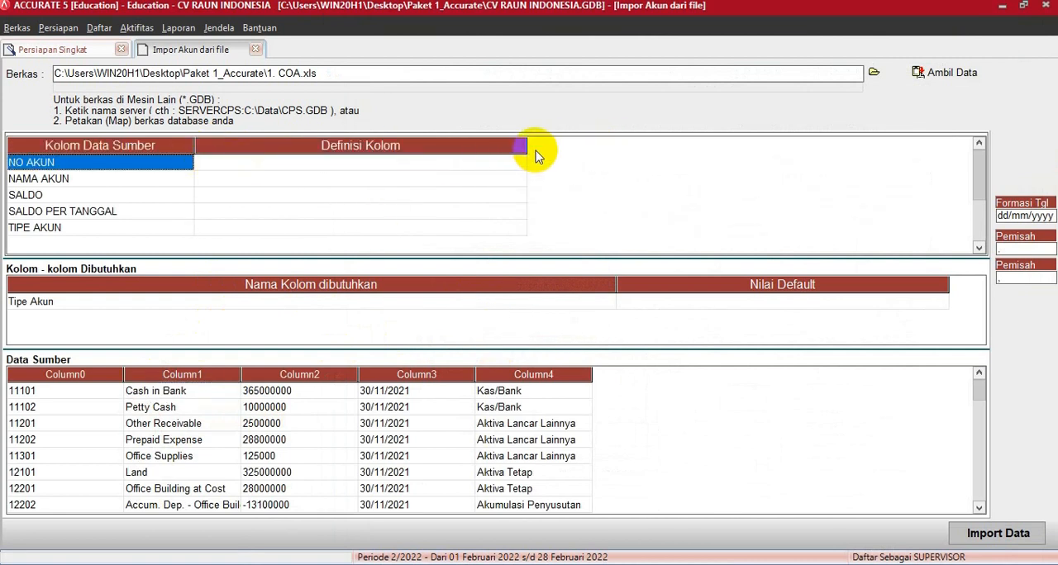
{"action": "left_click_drag", "start_coordinate": [526, 146], "coordinate": [327, 147]}
{"action": "left_click", "coordinate": [289, 162]}
{"action": "left_click", "coordinate": [319, 164]}
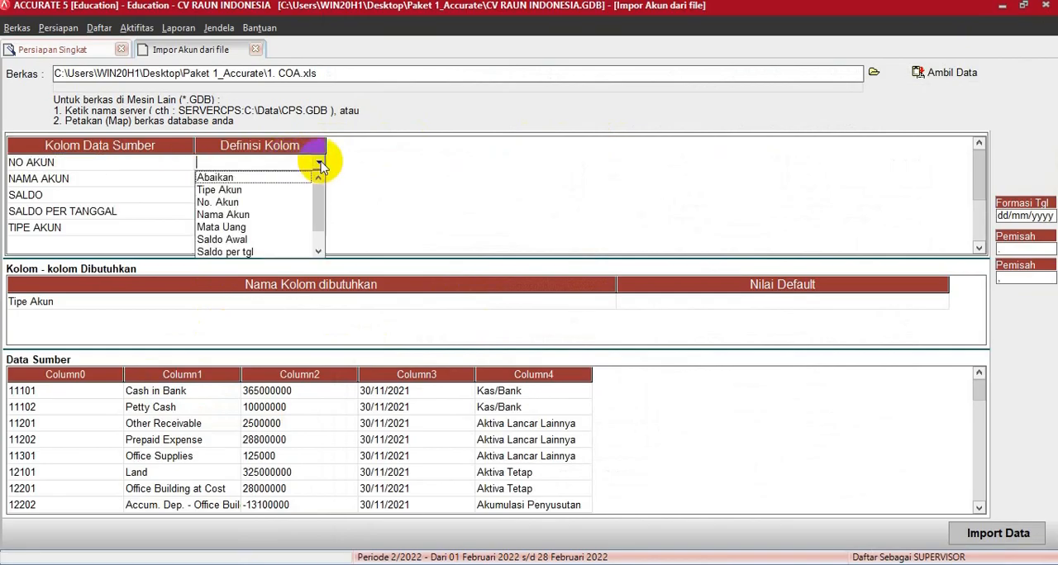
{"action": "left_click", "coordinate": [239, 202]}
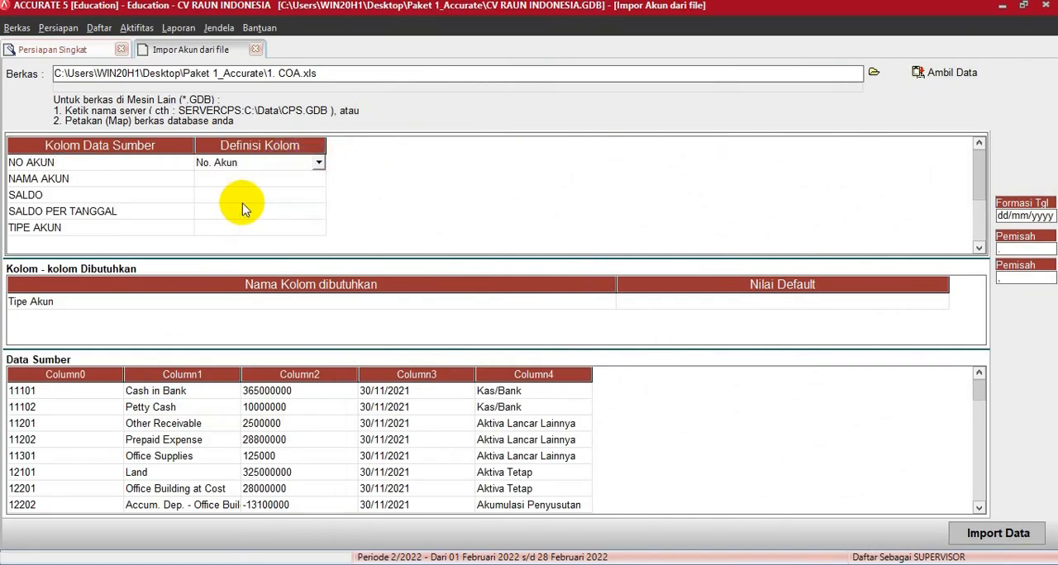
- Map the source column NAMA AKUN to Nama Akun and SALDO to Saldo Awal
{"action": "left_click", "coordinate": [283, 181]}
{"action": "left_click", "coordinate": [301, 179]}
{"action": "left_click", "coordinate": [317, 180]}
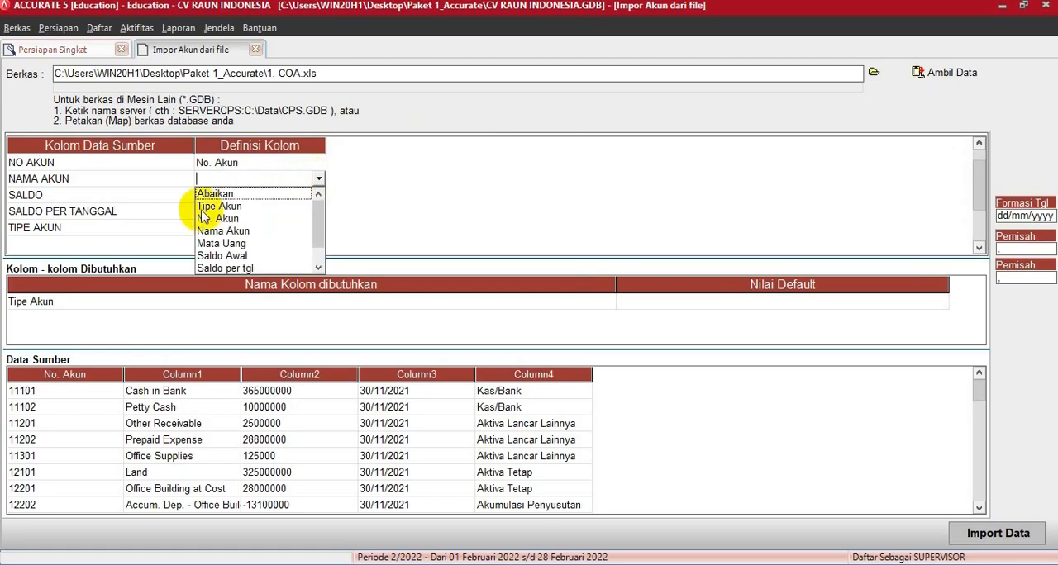
{"action": "left_click", "coordinate": [220, 233]}
{"action": "left_click", "coordinate": [310, 201]}
{"action": "left_click", "coordinate": [318, 196]}
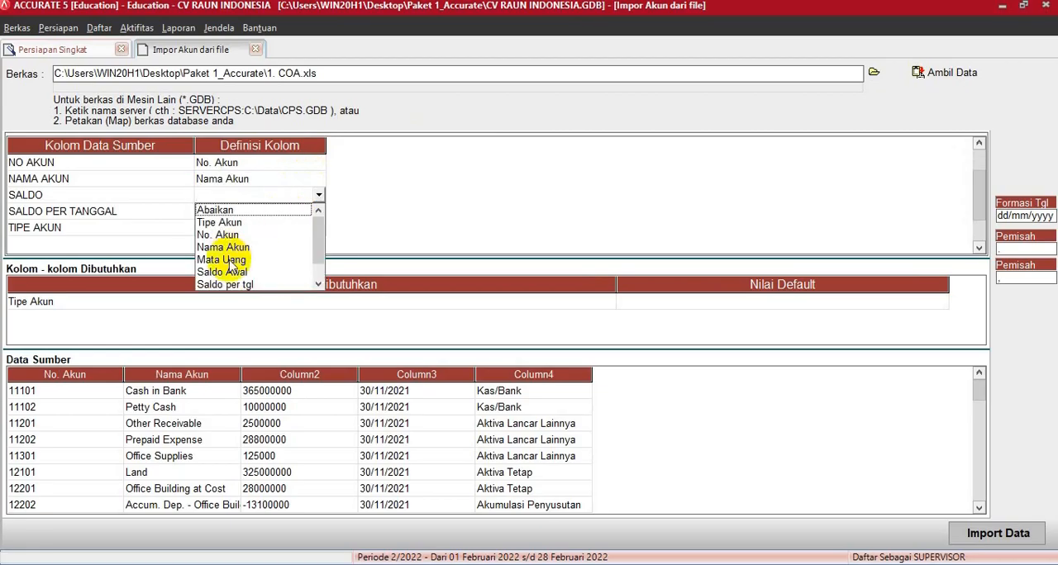
{"action": "left_click", "coordinate": [231, 275]}
- Map the source column SALDO PER TANGGAL to Saldo per tgl and TIPE AKUN to Tipe Akun
{"action": "left_click", "coordinate": [302, 210]}
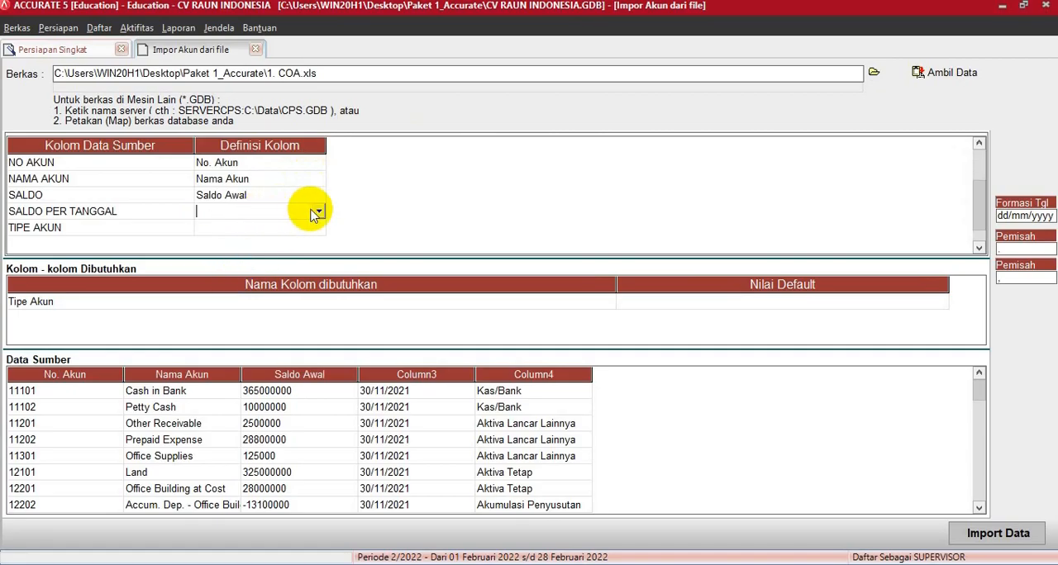
{"action": "left_click", "coordinate": [317, 213]}
{"action": "left_click", "coordinate": [237, 301]}
{"action": "left_click", "coordinate": [283, 227]}
{"action": "left_click", "coordinate": [320, 228]}
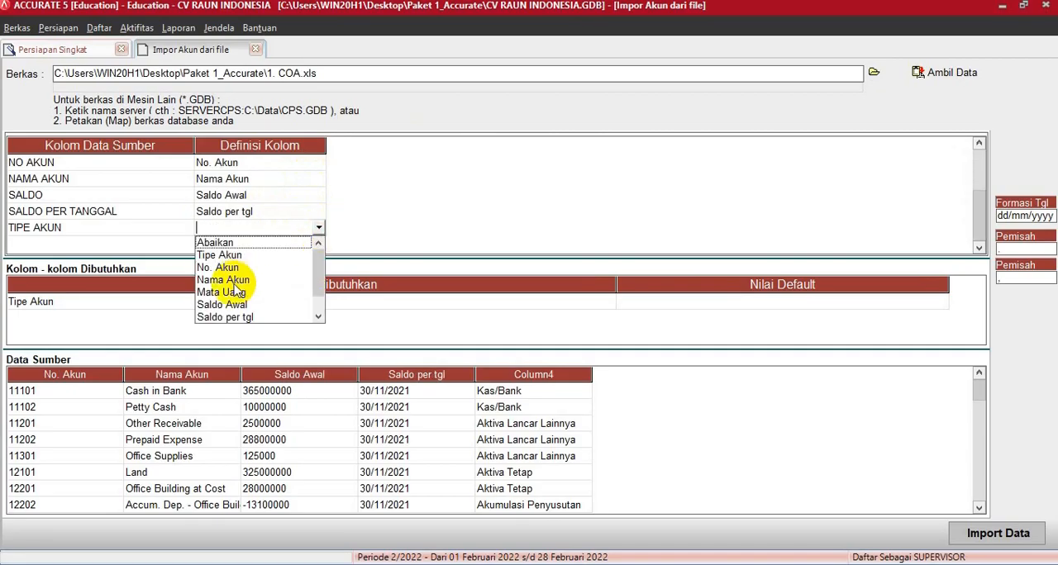
{"action": "left_click", "coordinate": [232, 257]}
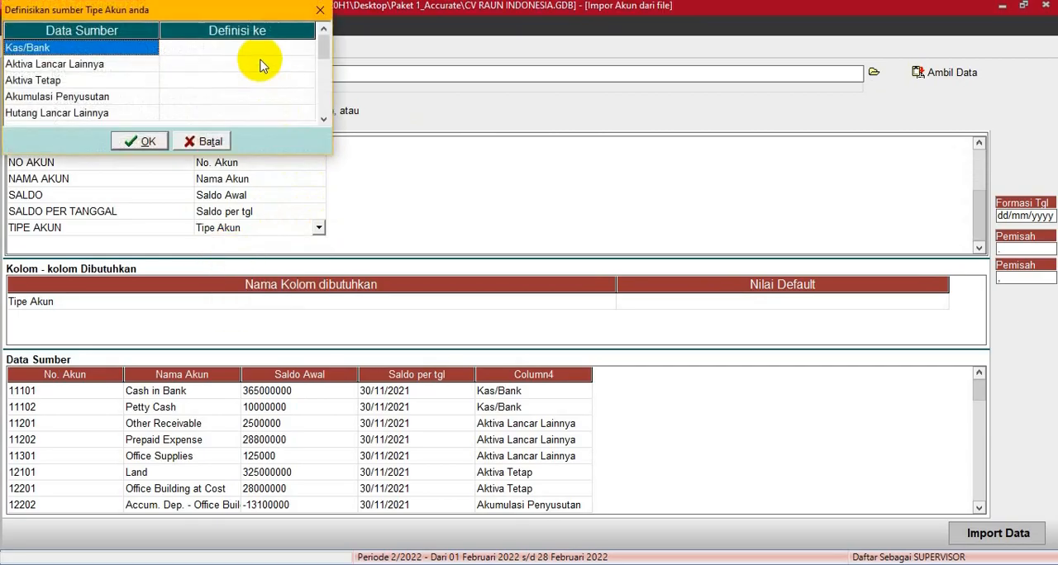
- Move the account type definition dialog clear, and define Kas/Bank as Kas/Bank and Aktiva Lancar Lainnya as Aktiva Lancar lainnya
{"action": "left_click_drag", "start_coordinate": [243, 14], "coordinate": [590, 107]}
{"action": "left_click", "coordinate": [605, 144]}
{"action": "left_click", "coordinate": [645, 144]}
{"action": "left_click", "coordinate": [653, 143]}
{"action": "left_click", "coordinate": [558, 153]}
{"action": "left_click", "coordinate": [592, 157]}
{"action": "left_click", "coordinate": [595, 157]}
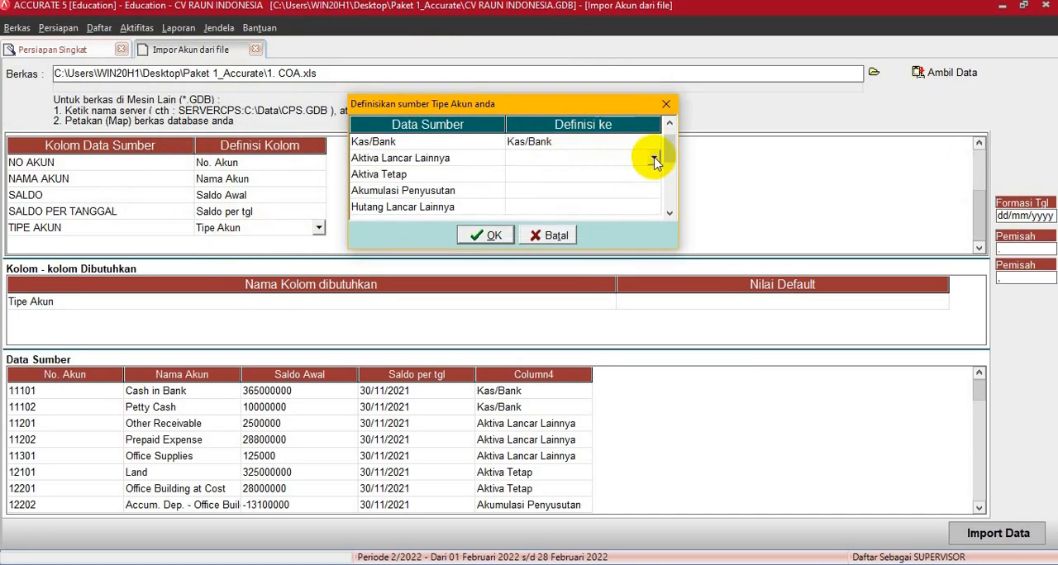
{"action": "left_click", "coordinate": [653, 158]}
{"action": "left_click", "coordinate": [558, 211]}
- Define the source account types Aktiva Tetap as Aktiva Tetap and Akumulasi Penyusutan as Akumulasi Penyusutan
{"action": "left_click", "coordinate": [548, 172]}
{"action": "left_click", "coordinate": [555, 172]}
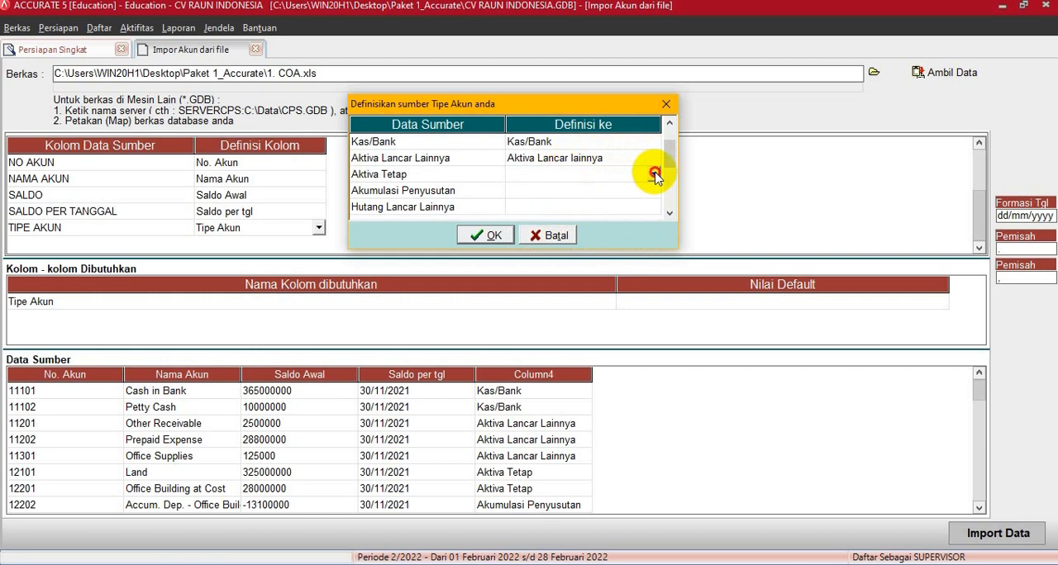
{"action": "left_click", "coordinate": [654, 175]}
{"action": "left_click", "coordinate": [548, 239]}
{"action": "left_click", "coordinate": [579, 190]}
{"action": "left_click", "coordinate": [600, 190]}
{"action": "left_click", "coordinate": [656, 191]}
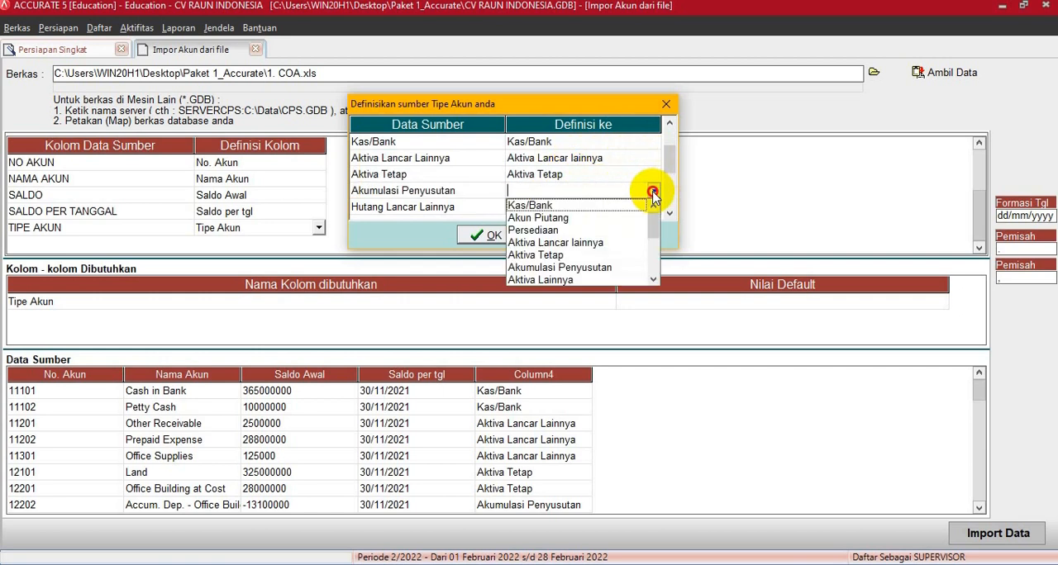
{"action": "left_click", "coordinate": [590, 274]}
- Define the source account types Hutang Lancar Lainnya as Hutang lancar lainnya and Ekuitas as Ekuitas
{"action": "left_click", "coordinate": [591, 208]}
{"action": "left_click", "coordinate": [591, 207]}
{"action": "left_click", "coordinate": [655, 208]}
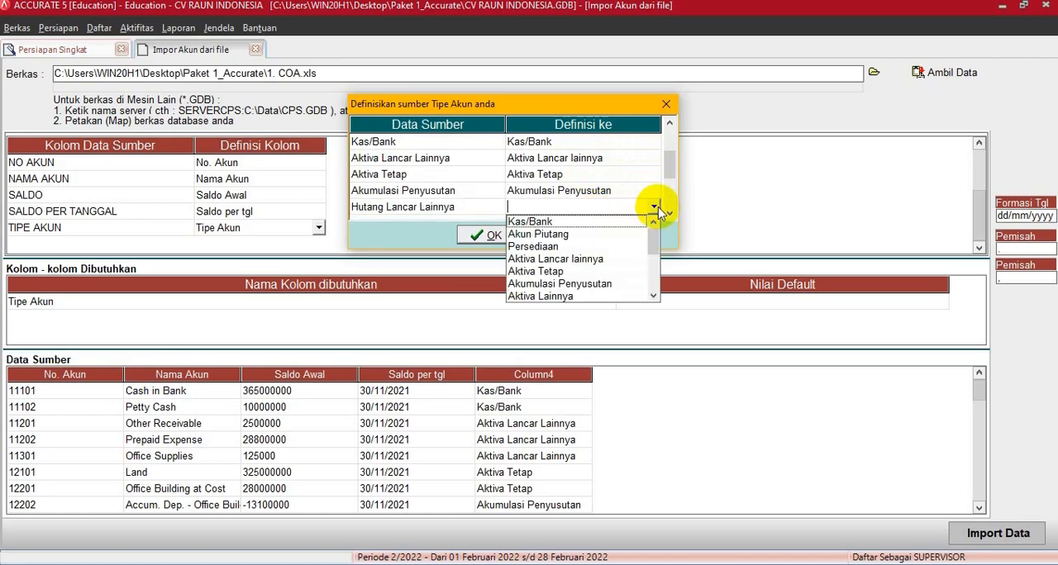
{"action": "left_click", "coordinate": [652, 296]}
{"action": "left_click", "coordinate": [652, 296]}
{"action": "left_click", "coordinate": [652, 296]}
{"action": "left_click", "coordinate": [653, 296]}
{"action": "left_click", "coordinate": [653, 296]}
{"action": "left_click", "coordinate": [584, 259]}
{"action": "key", "text": "Down"}
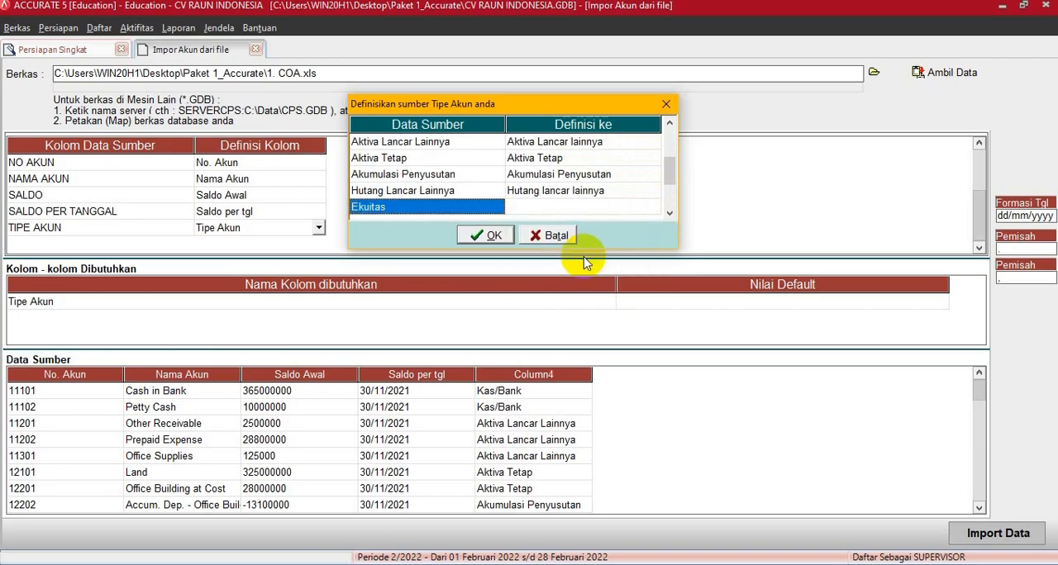
{"action": "left_click", "coordinate": [589, 209]}
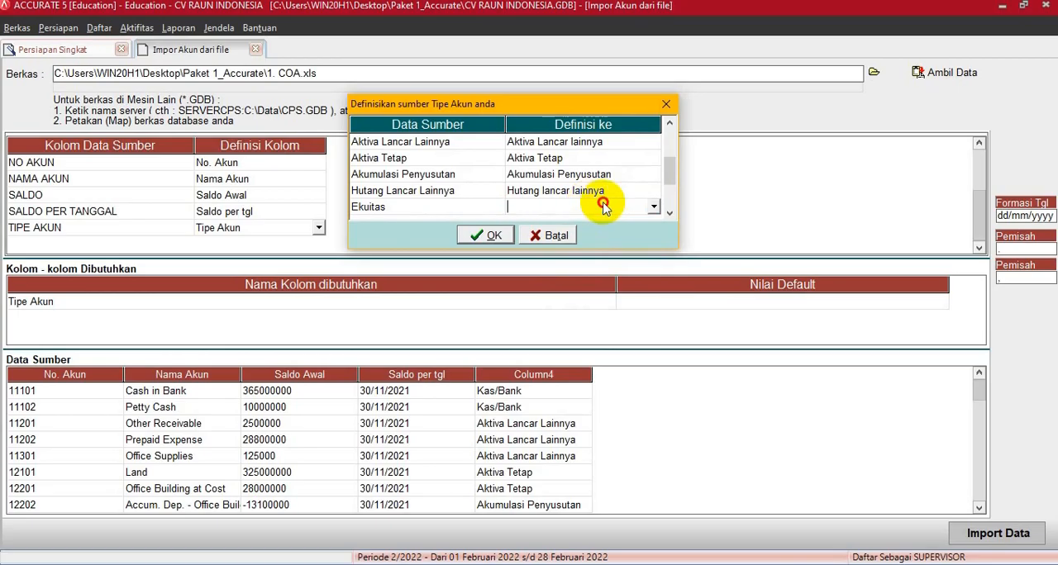
{"action": "left_click", "coordinate": [653, 206]}
{"action": "left_click_drag", "start_coordinate": [654, 237], "coordinate": [652, 267]}
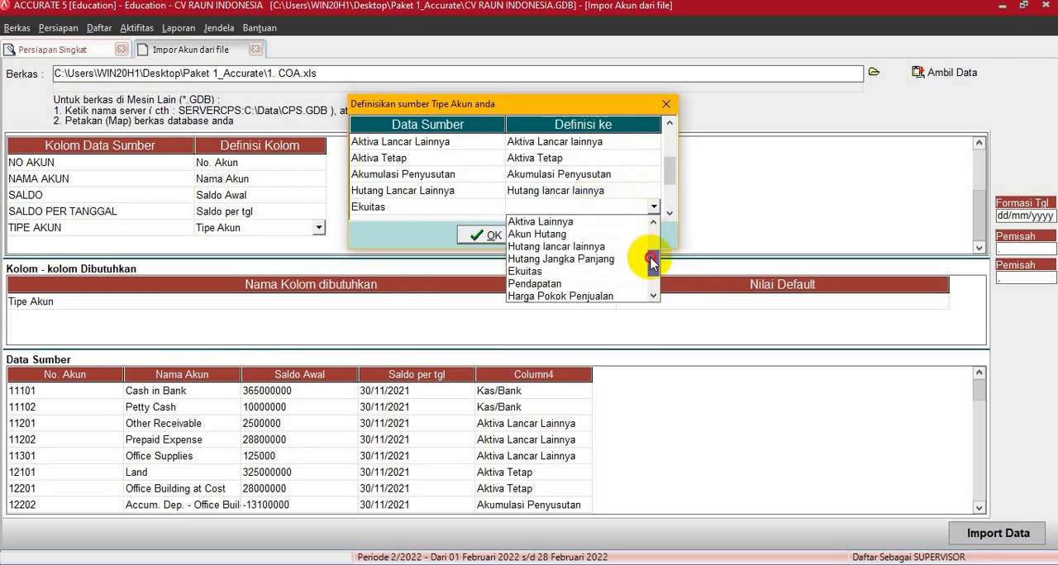
{"action": "left_click", "coordinate": [556, 273]}
- Define the source account types Pendapatan as Pendapatan and Beban as Beban
{"action": "key", "text": "Down"}
{"action": "left_click", "coordinate": [620, 207]}
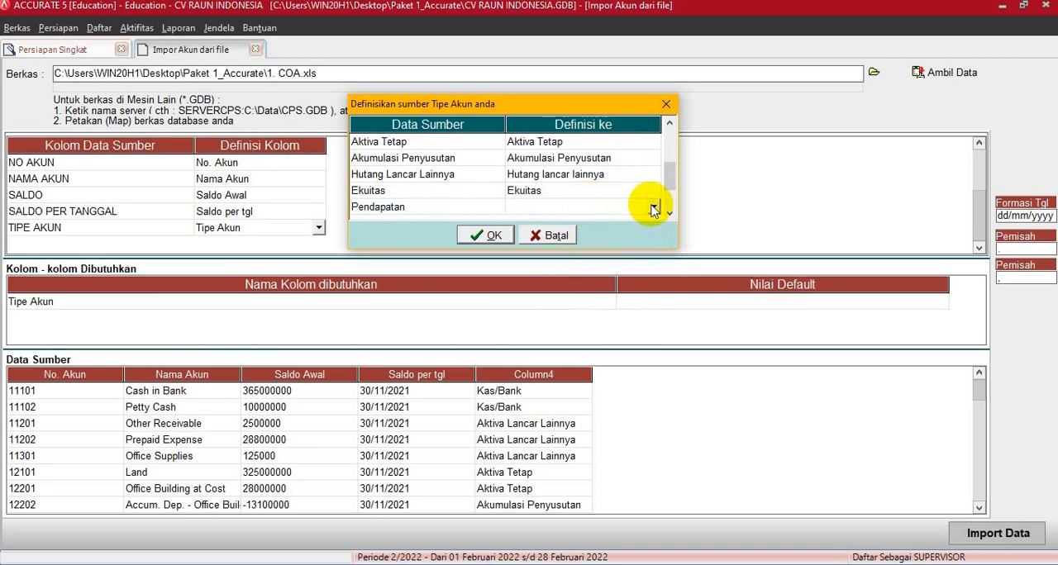
{"action": "left_click", "coordinate": [653, 209]}
{"action": "left_click_drag", "start_coordinate": [653, 246], "coordinate": [653, 284]}
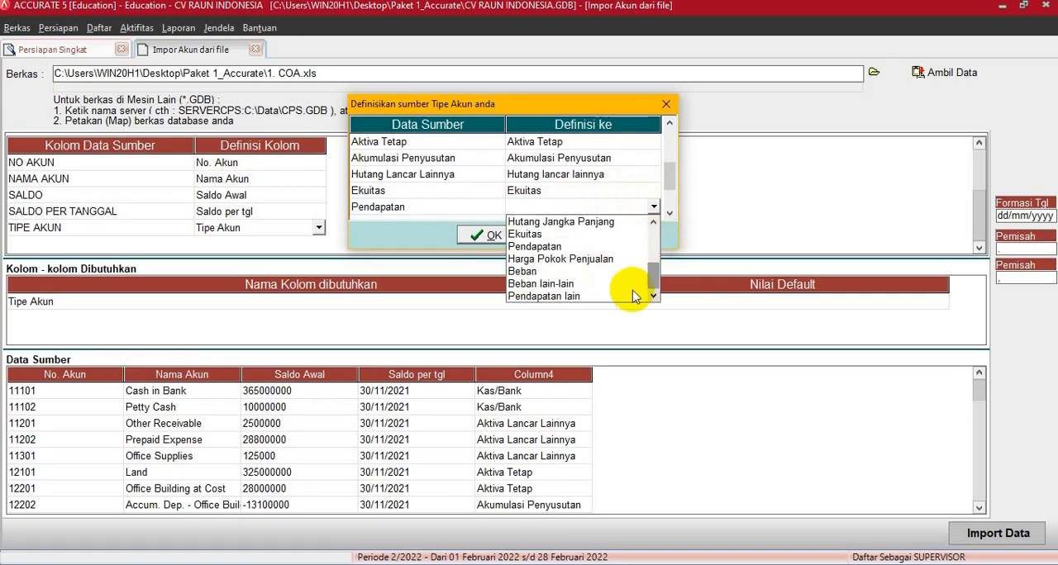
{"action": "left_click", "coordinate": [560, 246]}
{"action": "key", "text": "Down"}
{"action": "left_click", "coordinate": [634, 209]}
{"action": "left_click", "coordinate": [653, 210]}
{"action": "left_click_drag", "start_coordinate": [653, 234], "coordinate": [653, 264]}
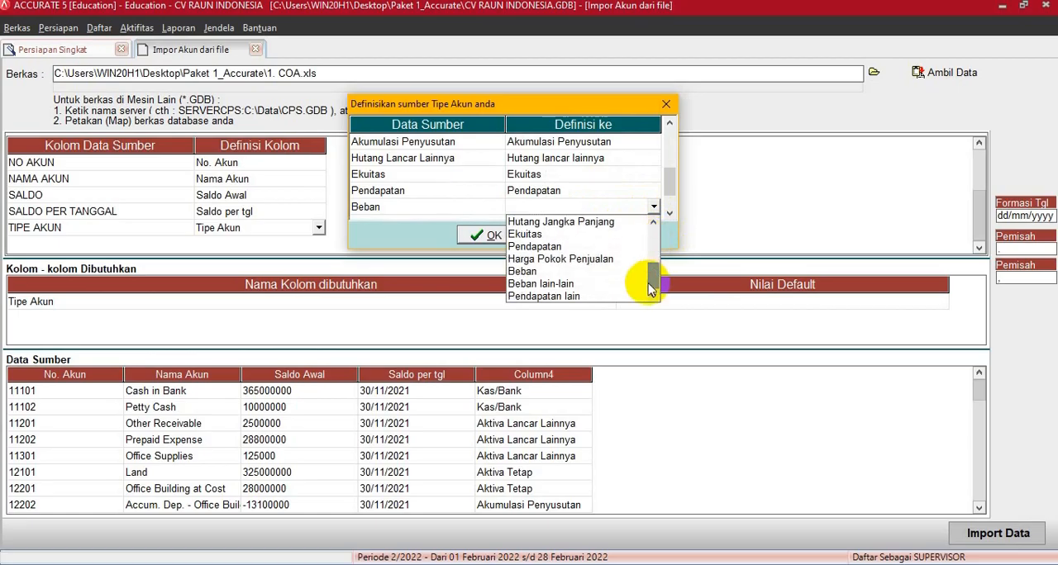
{"action": "left_click", "coordinate": [547, 272]}
- Define Pendapatan Lainnya as Pendapatan lain and Beban Lainnya as Beban lain-lain, and confirm the account type definitions
{"action": "key", "text": "Down"}
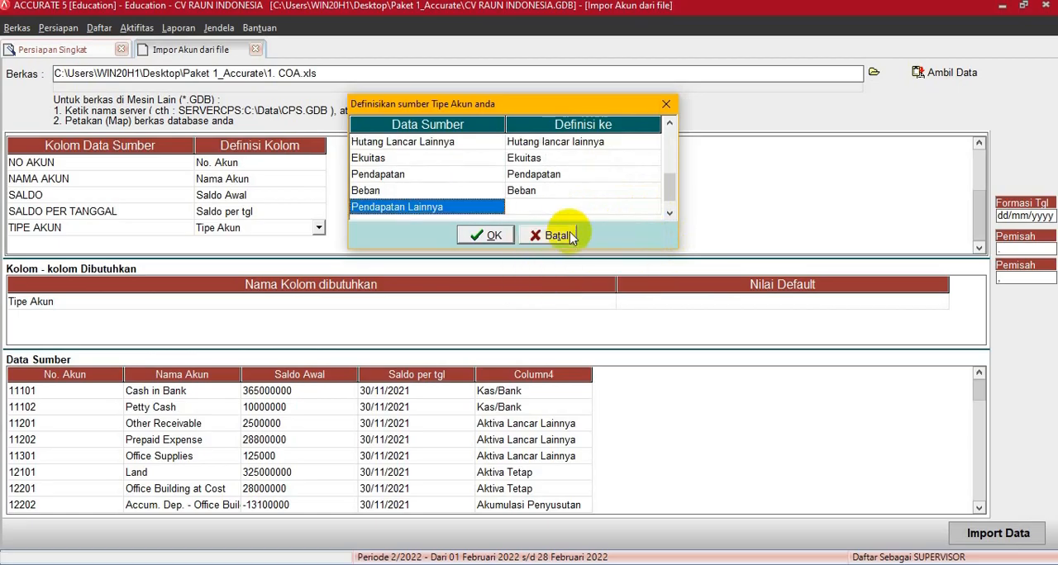
{"action": "left_click", "coordinate": [572, 209]}
{"action": "left_click", "coordinate": [653, 212]}
{"action": "left_click_drag", "start_coordinate": [650, 236], "coordinate": [650, 279]}
{"action": "left_click", "coordinate": [642, 291]}
{"action": "key", "text": "Down"}
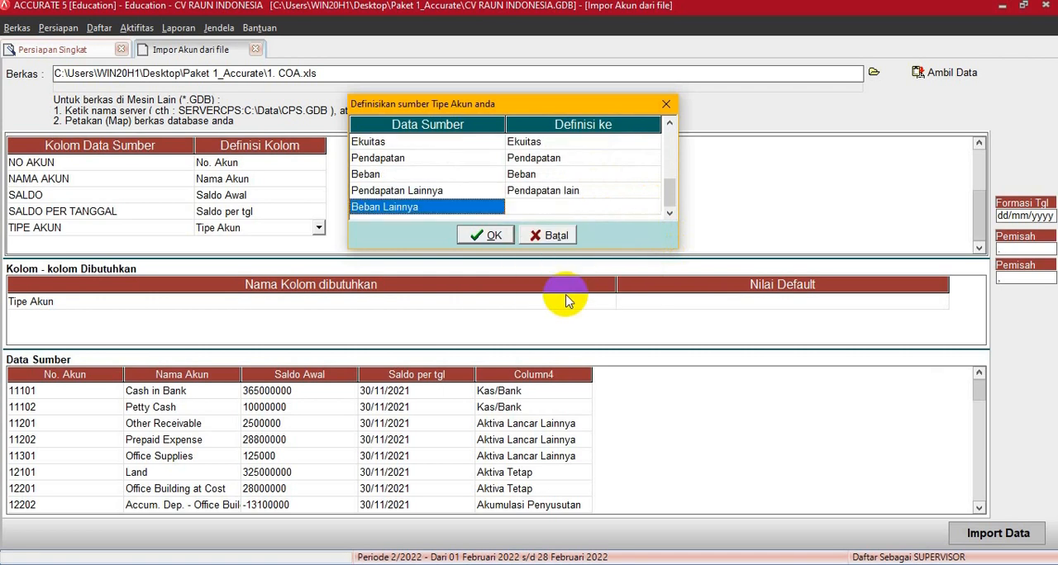
{"action": "left_click", "coordinate": [641, 208]}
{"action": "left_click", "coordinate": [652, 207]}
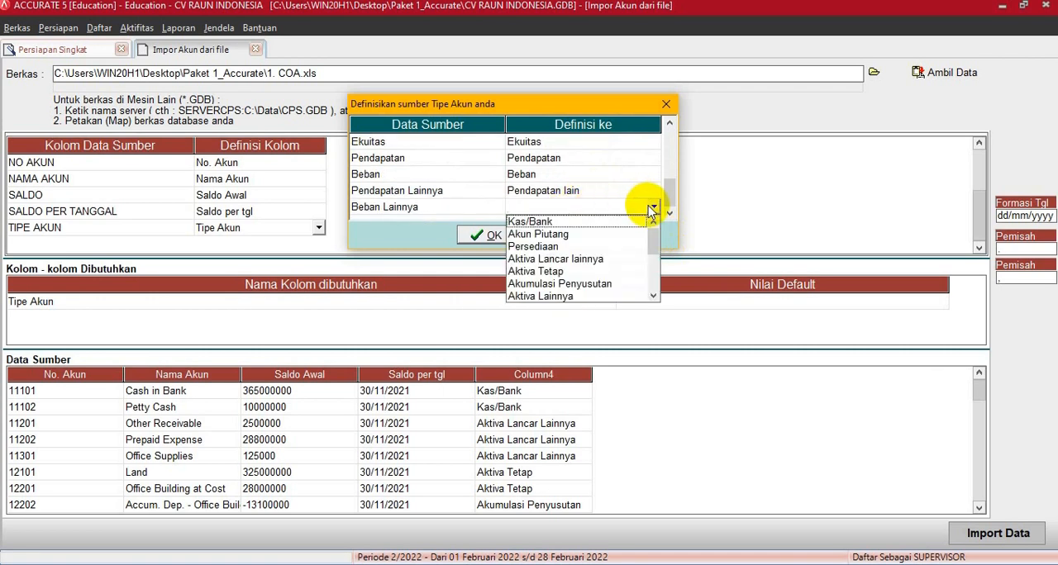
{"action": "left_click_drag", "start_coordinate": [653, 242], "coordinate": [649, 272]}
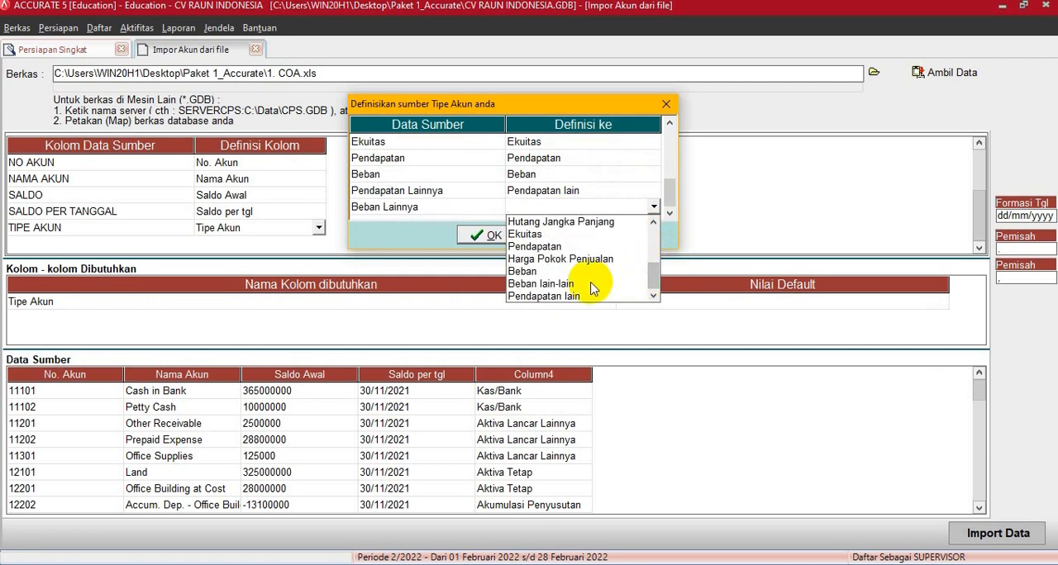
{"action": "left_click", "coordinate": [603, 286]}
{"action": "key", "text": "Down"}
{"action": "left_click", "coordinate": [483, 236]}
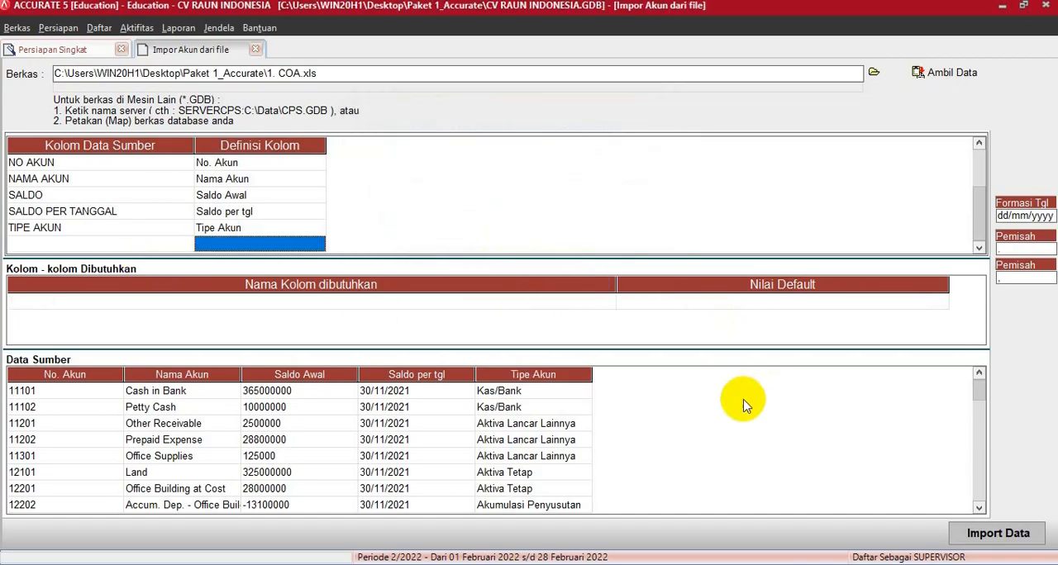
- Import the mapped account data and continue from Daftar Akun to the Akun Default Mata Uang page
{"action": "left_click", "coordinate": [990, 534]}
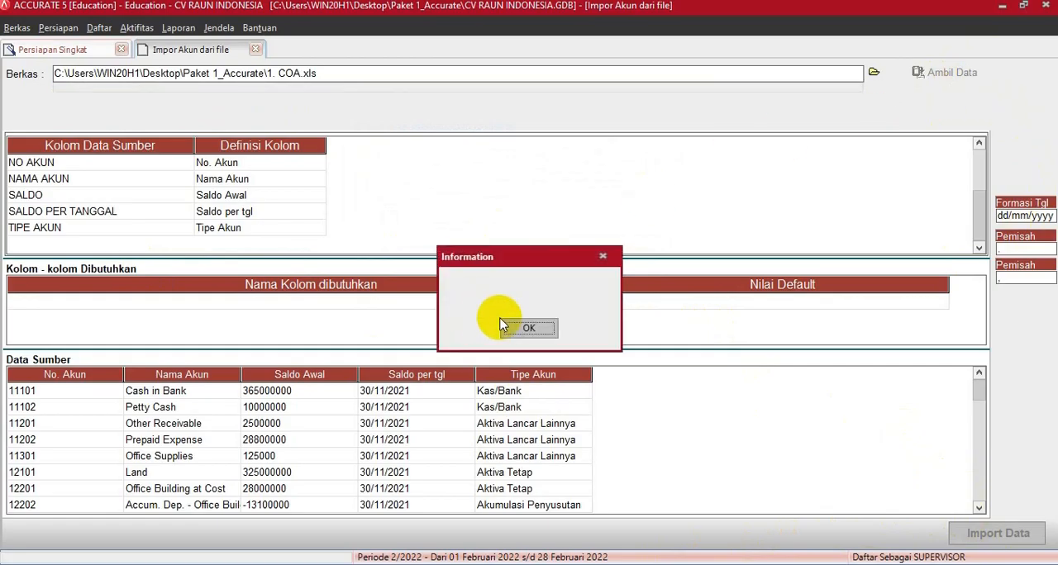
{"action": "left_click", "coordinate": [521, 329]}
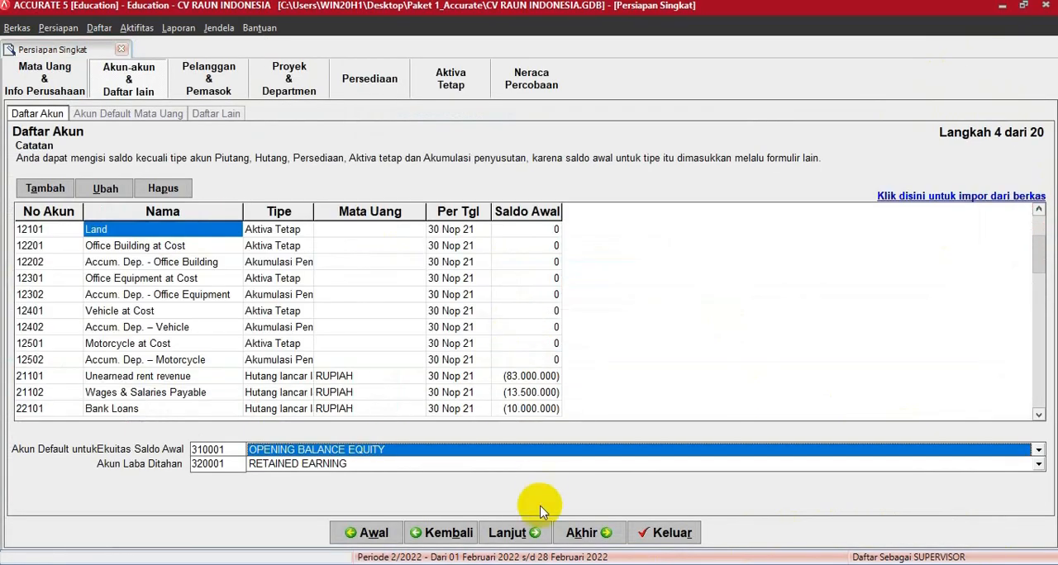
{"action": "left_click", "coordinate": [506, 533]}
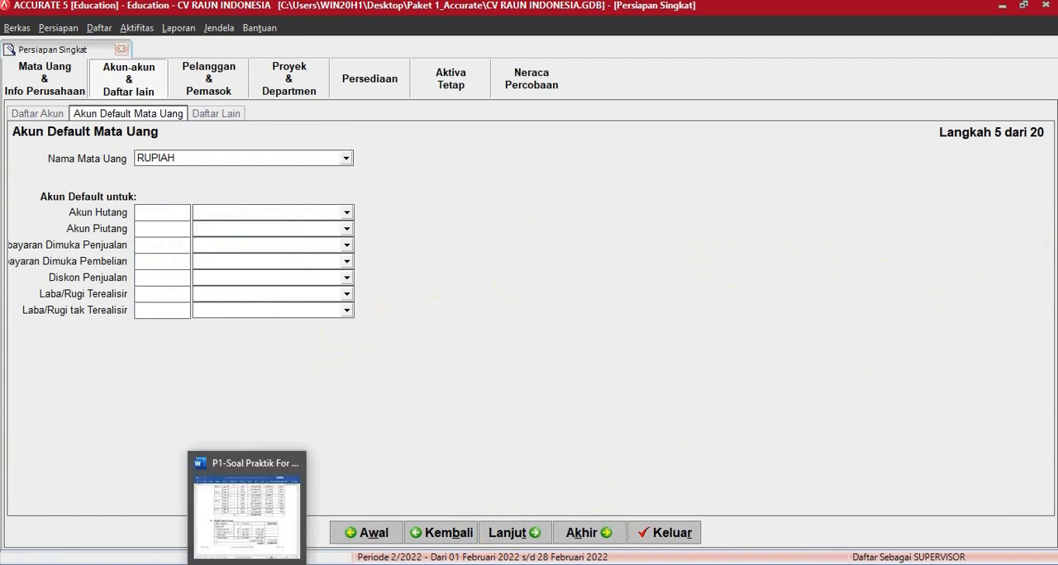
- Check the Word case document, return to ACCURATE, and skip the remaining Persiapan Singkat pages to finish the setup
{"action": "left_click", "coordinate": [246, 562]}
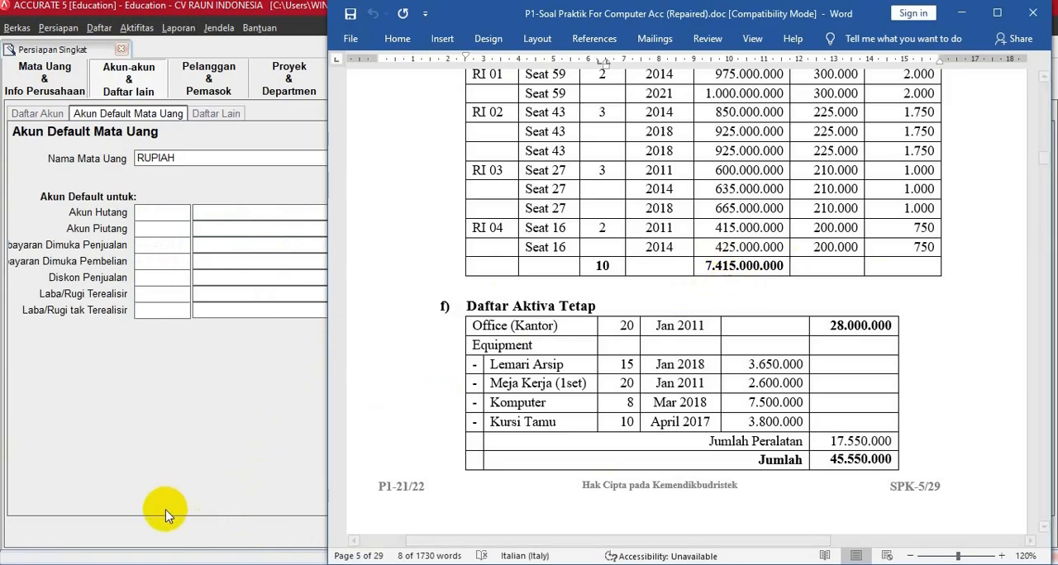
{"action": "left_click", "coordinate": [177, 444]}
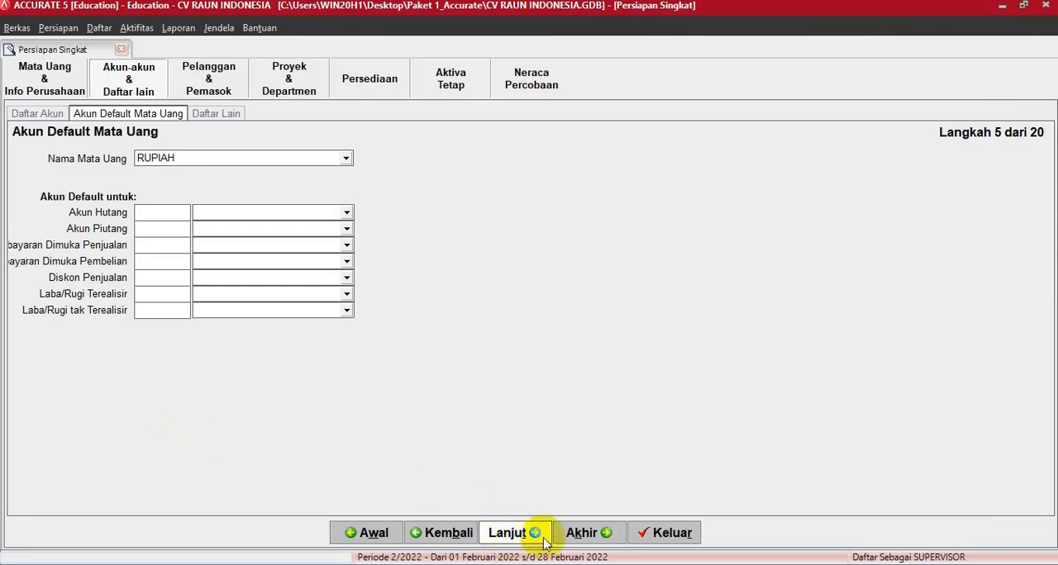
{"action": "left_click", "coordinate": [587, 533]}
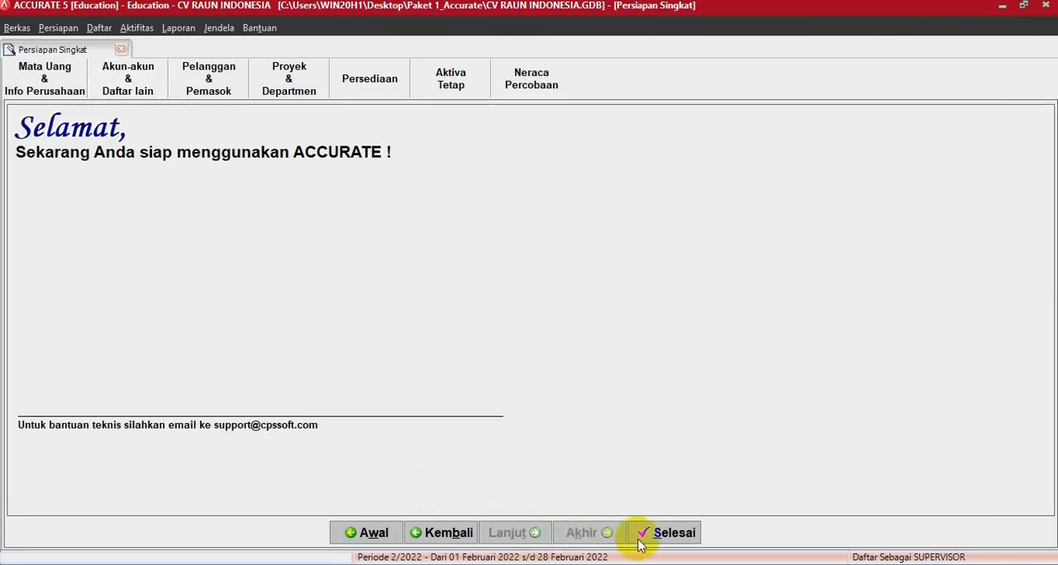
{"action": "left_click", "coordinate": [665, 533]}
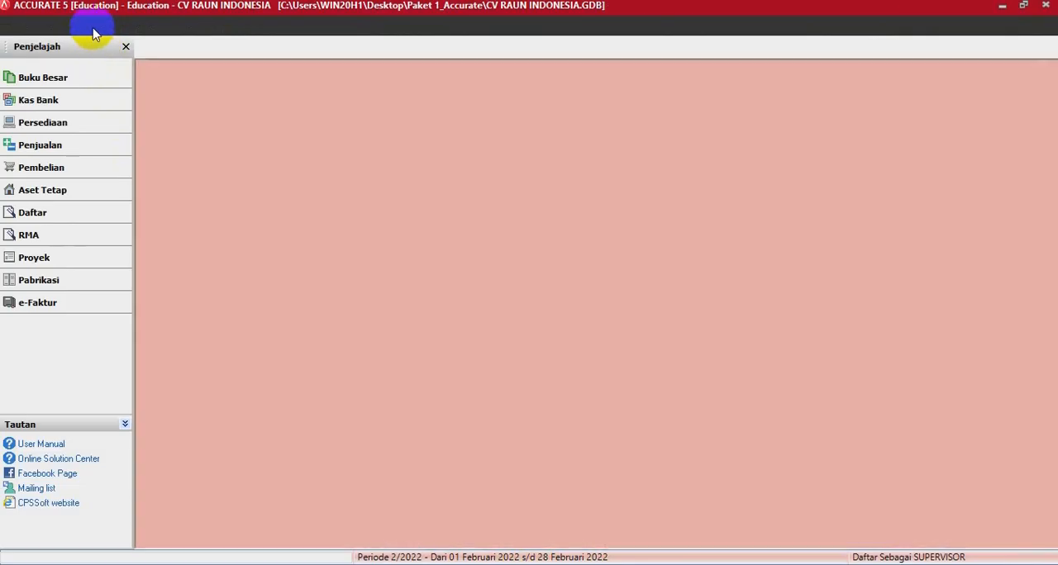
- Open the Tipe Aktiva Tetap Pajak list and start its import from a file
{"action": "left_click", "coordinate": [97, 29]}
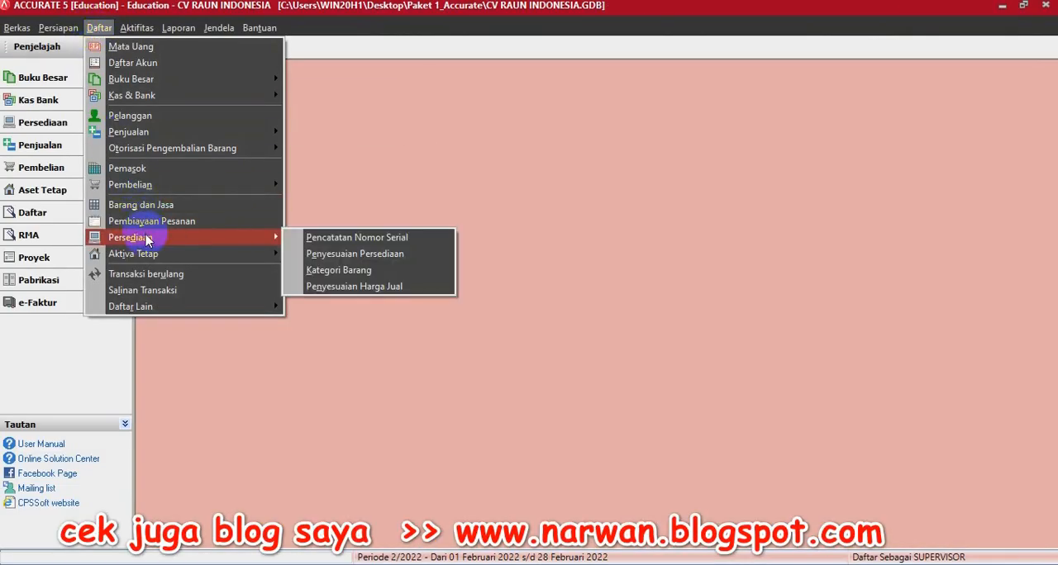
{"action": "mouse_move", "coordinate": [181, 253]}
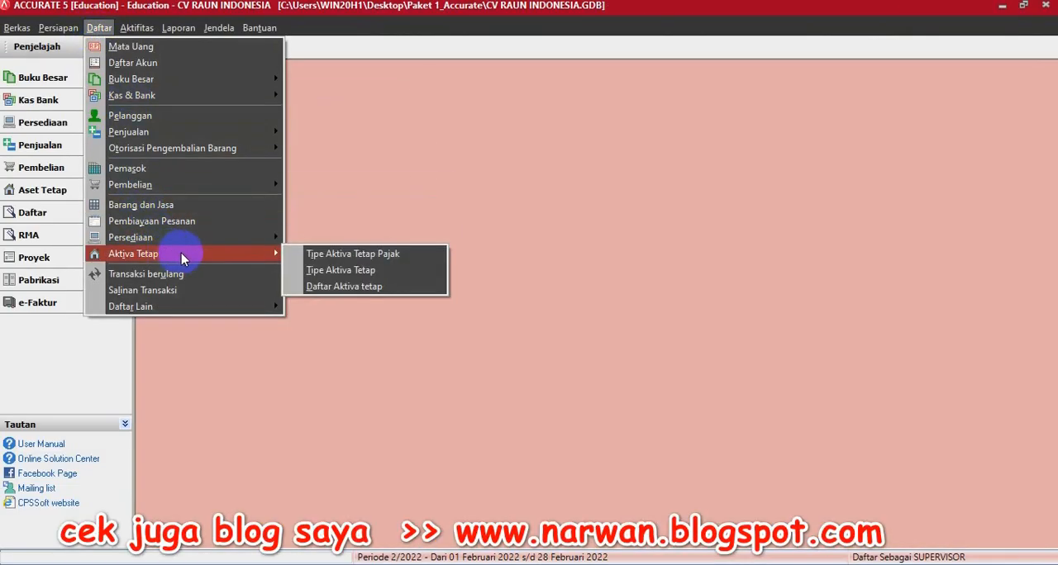
{"action": "left_click", "coordinate": [305, 257]}
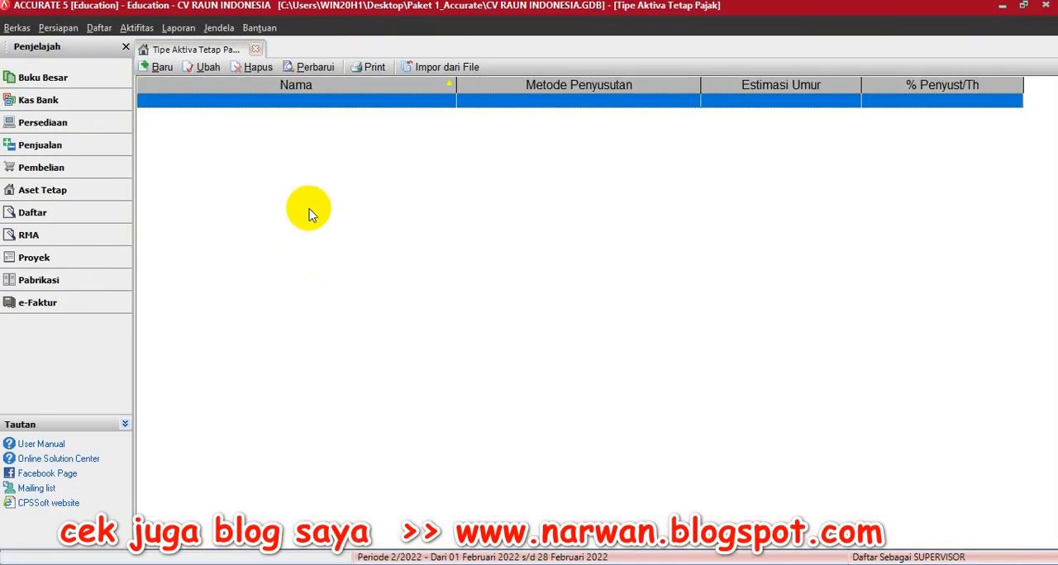
{"action": "left_click", "coordinate": [426, 64]}
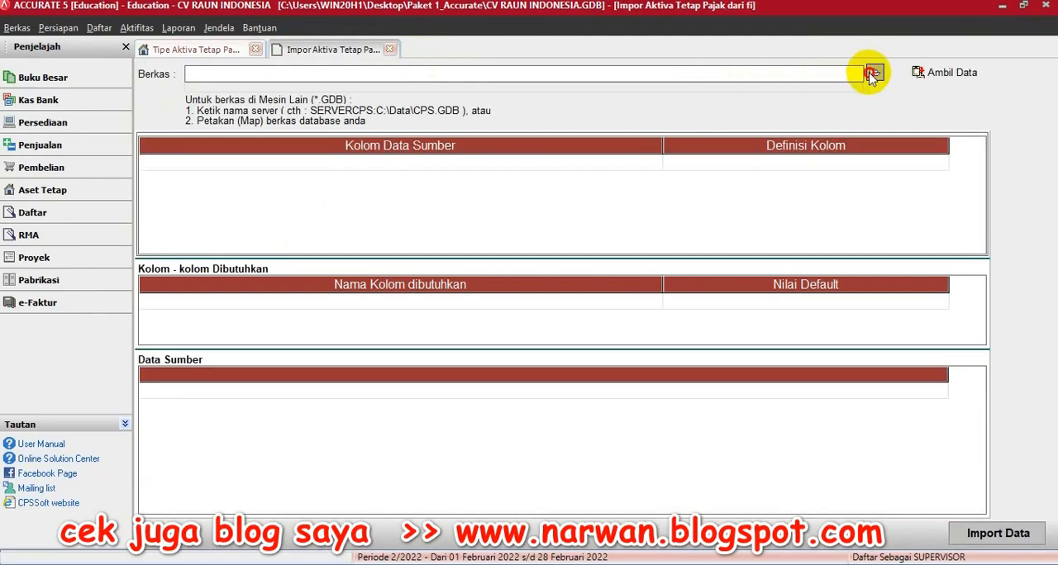
- Select the Excel file 2. Daftar Tipe ASET TETAP PAJAK.xls as the import source and load its data
{"action": "left_click", "coordinate": [872, 75]}
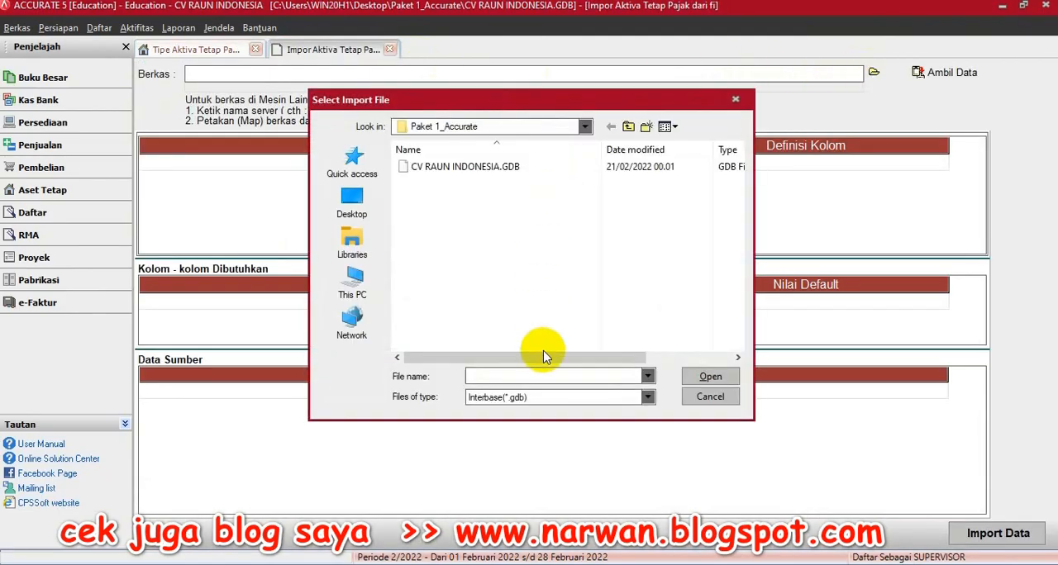
{"action": "left_click", "coordinate": [537, 397]}
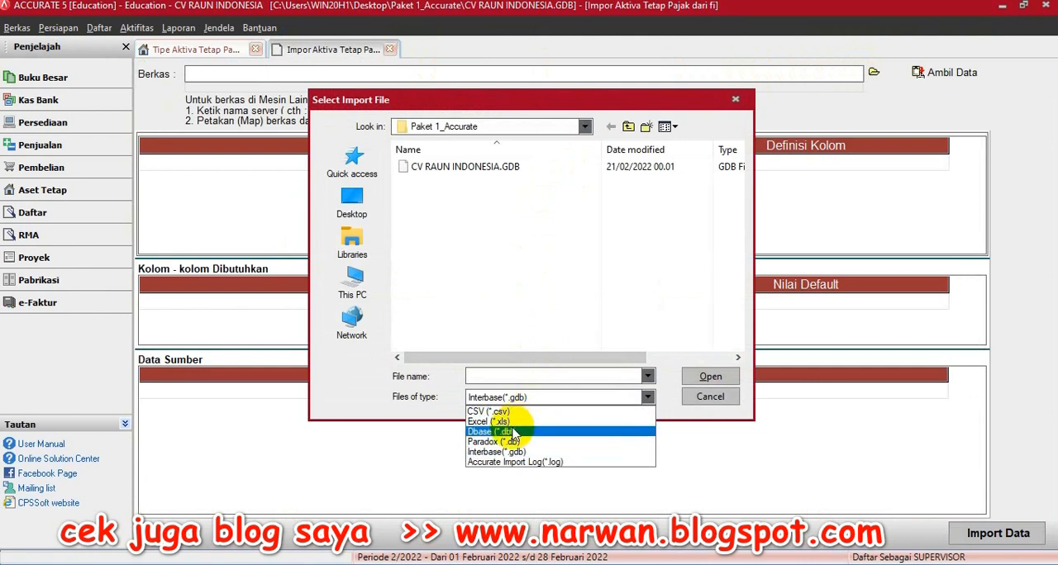
{"action": "left_click", "coordinate": [509, 422]}
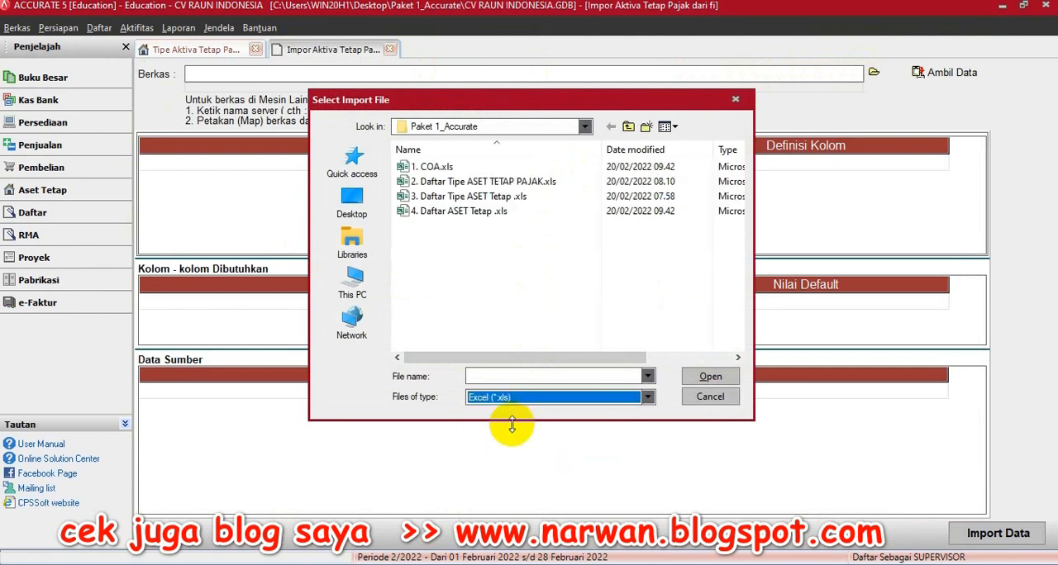
{"action": "double_click", "coordinate": [491, 181]}
{"action": "left_click", "coordinate": [942, 72]}
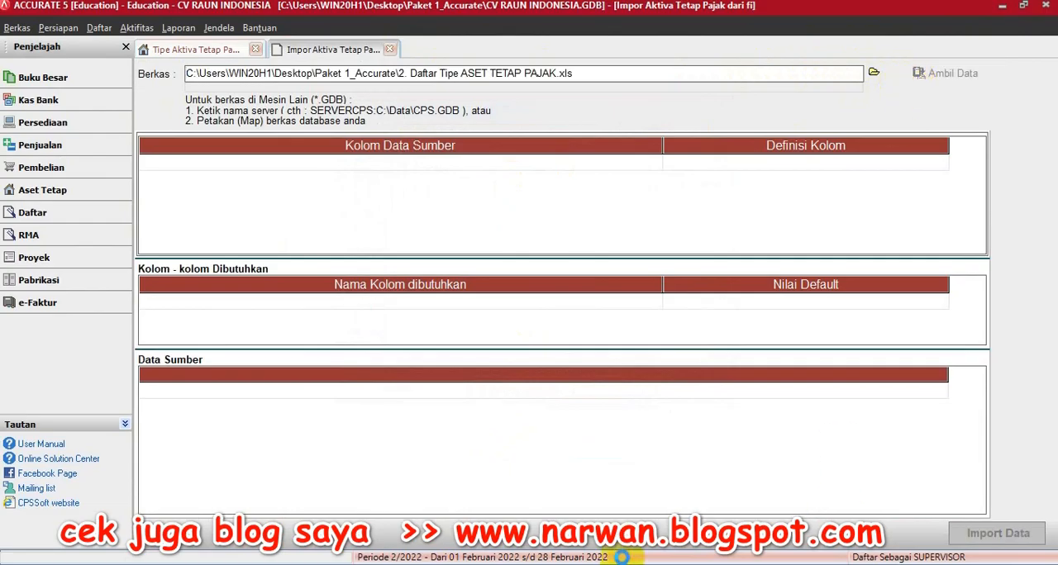
- Delete the header row starting with Gol Aset Tetap Pajak from the source data and confirm the deletion
{"action": "left_click", "coordinate": [329, 395]}
{"action": "right_click", "coordinate": [329, 396]}
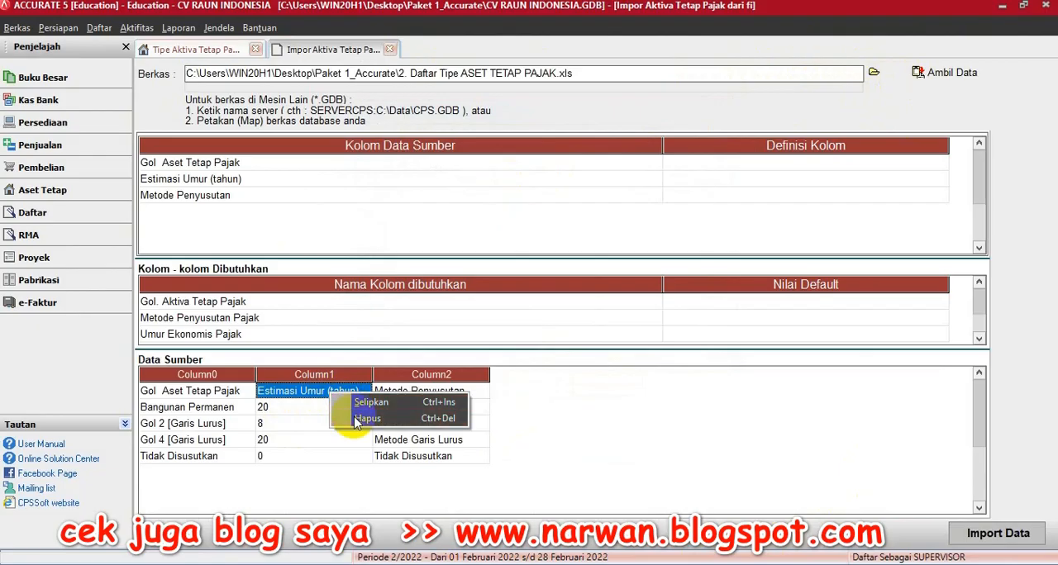
{"action": "left_click", "coordinate": [356, 419]}
{"action": "left_click", "coordinate": [490, 329]}
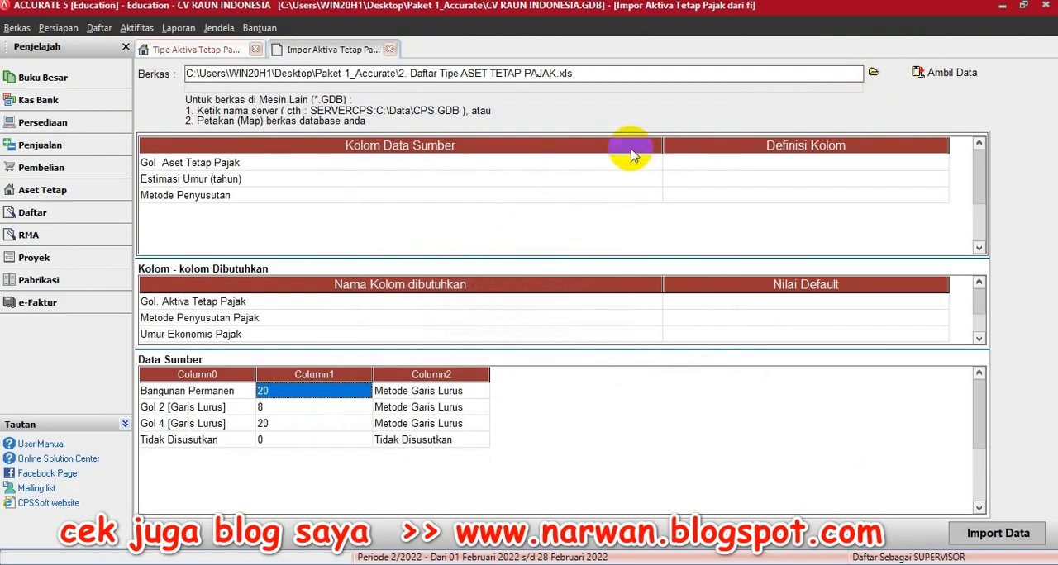
- Map Gol Aset Tetap Pajak to Gol. Aktiva Tetap Pajak, Estimasi Umur (tahun) to Umur Ekonomis Pajak, and Metode Penyusutan to Metode Penyusutan Pajak
{"action": "left_click_drag", "start_coordinate": [663, 148], "coordinate": [335, 152]}
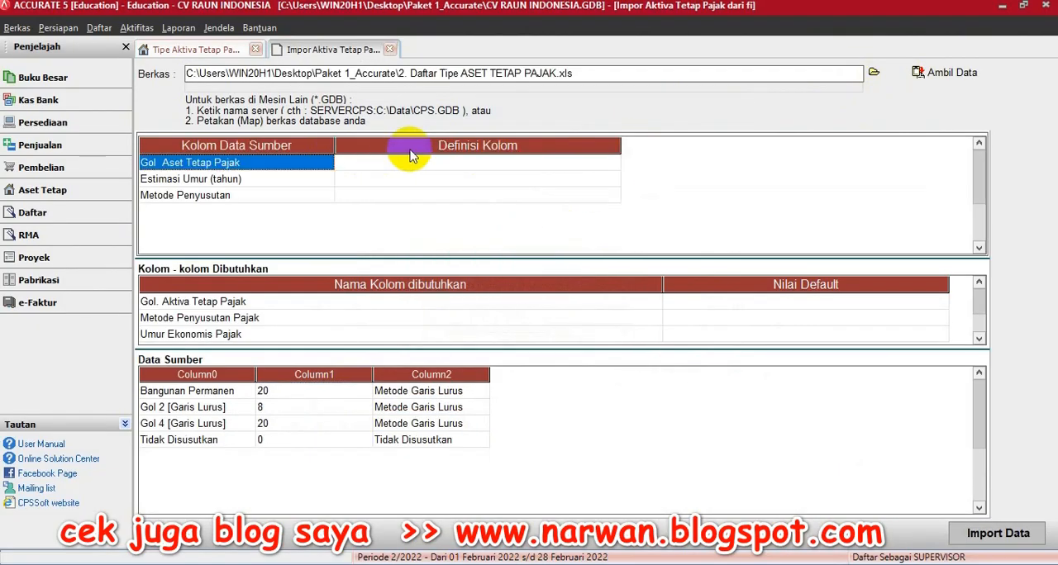
{"action": "left_click_drag", "start_coordinate": [620, 144], "coordinate": [494, 149]}
{"action": "left_click", "coordinate": [465, 163]}
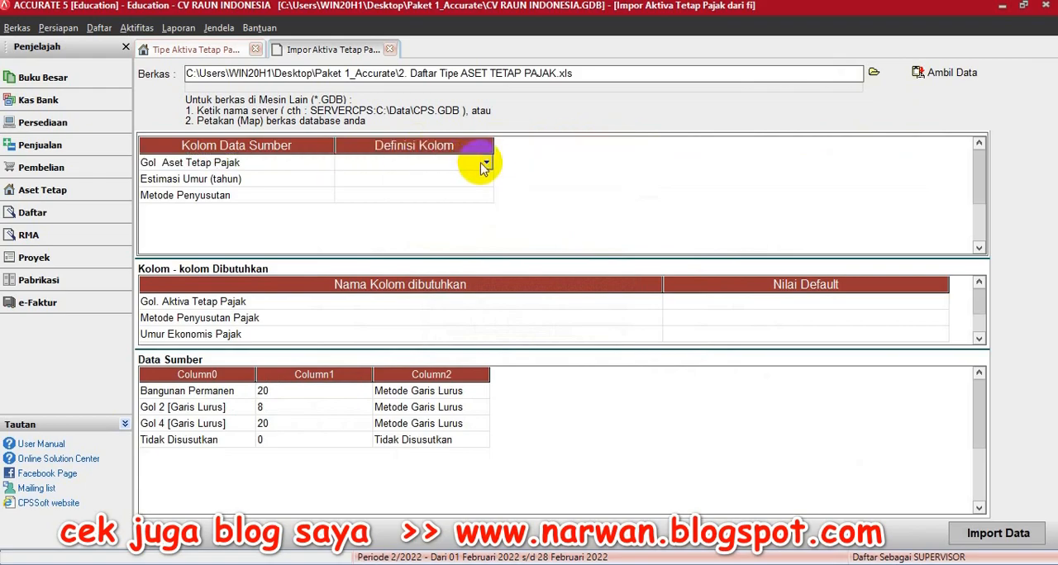
{"action": "left_click", "coordinate": [486, 164]}
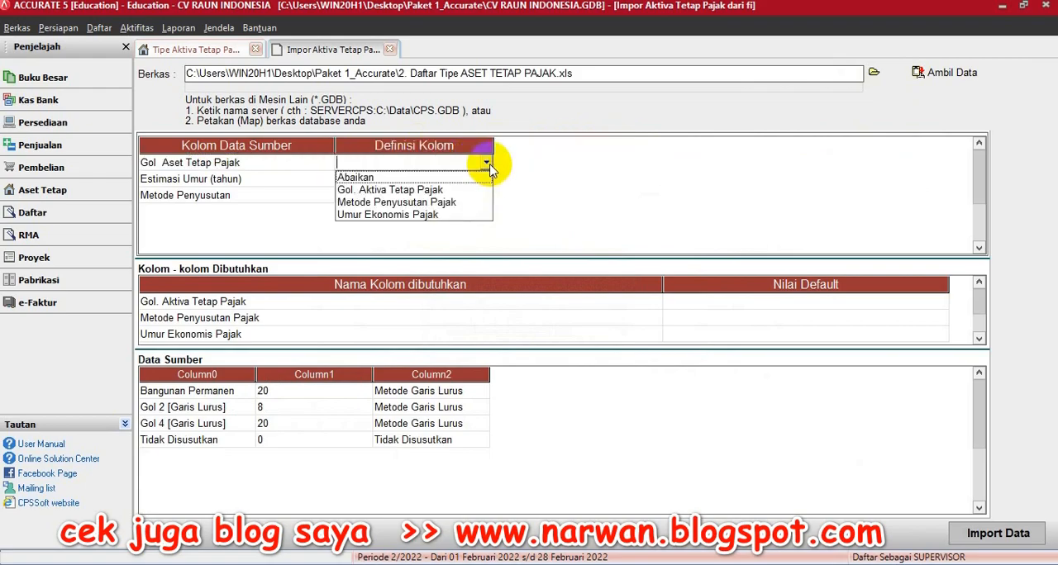
{"action": "left_click", "coordinate": [423, 191]}
{"action": "left_click", "coordinate": [410, 180]}
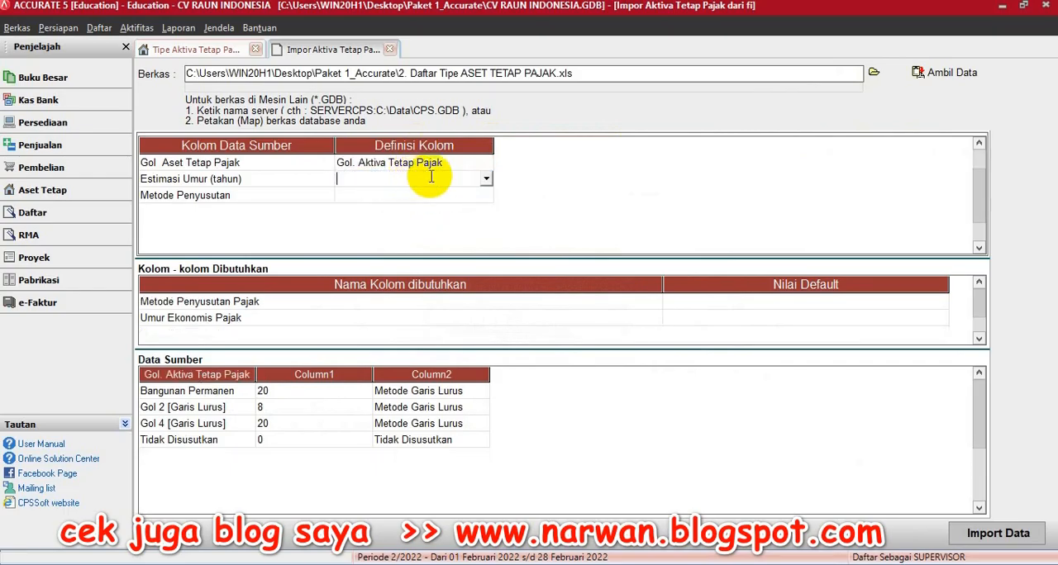
{"action": "left_click", "coordinate": [486, 179]}
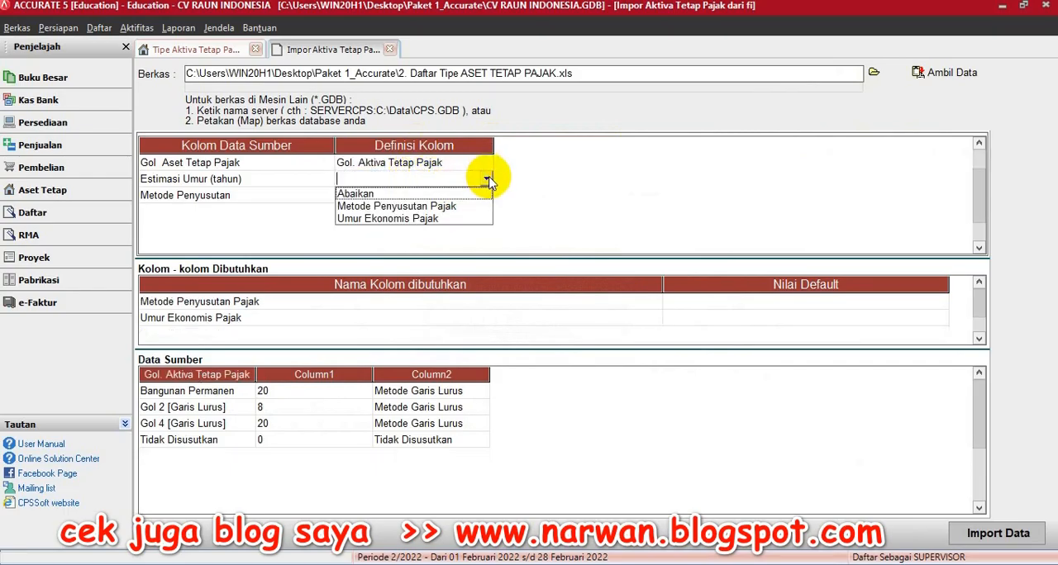
{"action": "left_click", "coordinate": [416, 220]}
{"action": "left_click", "coordinate": [426, 214]}
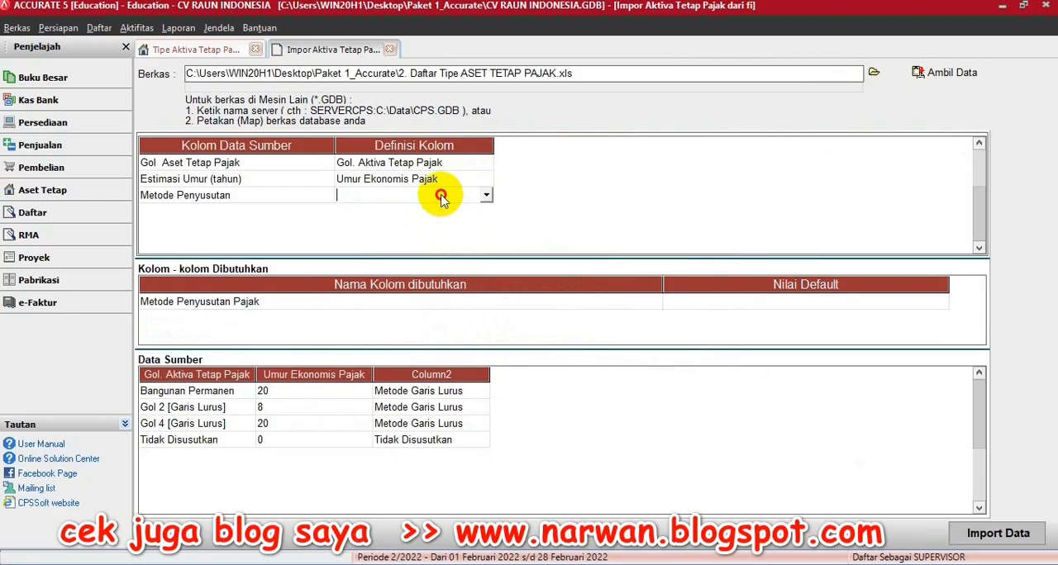
{"action": "left_click", "coordinate": [485, 196]}
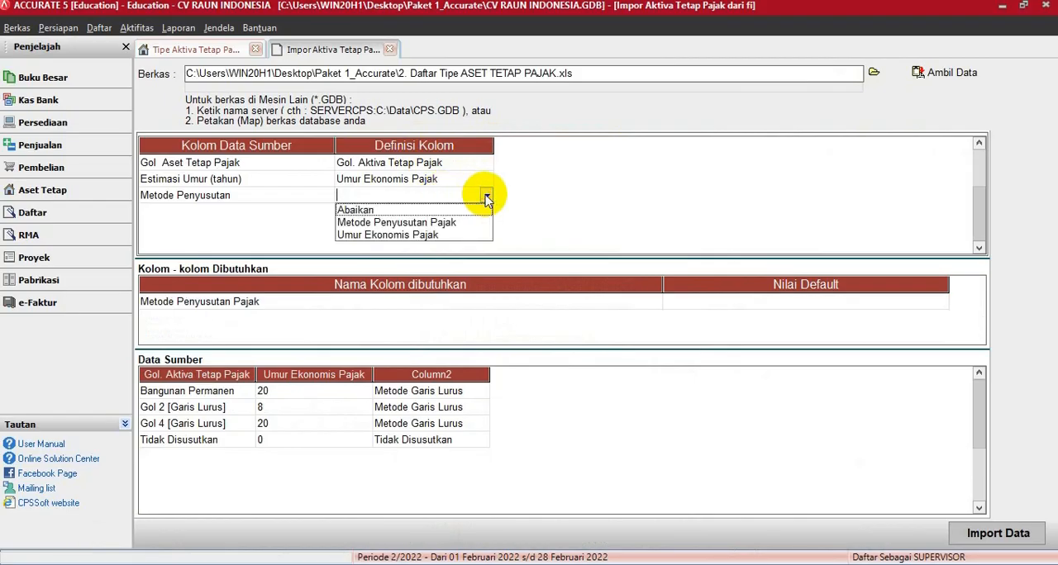
{"action": "left_click", "coordinate": [397, 224]}
- Define the source depreciation methods: Metode Garis Lurus as Metode Garis Lurus and Tidak Disusutkan as Tidak terdepresiasi, and confirm the definitions
{"action": "left_click", "coordinate": [277, 48]}
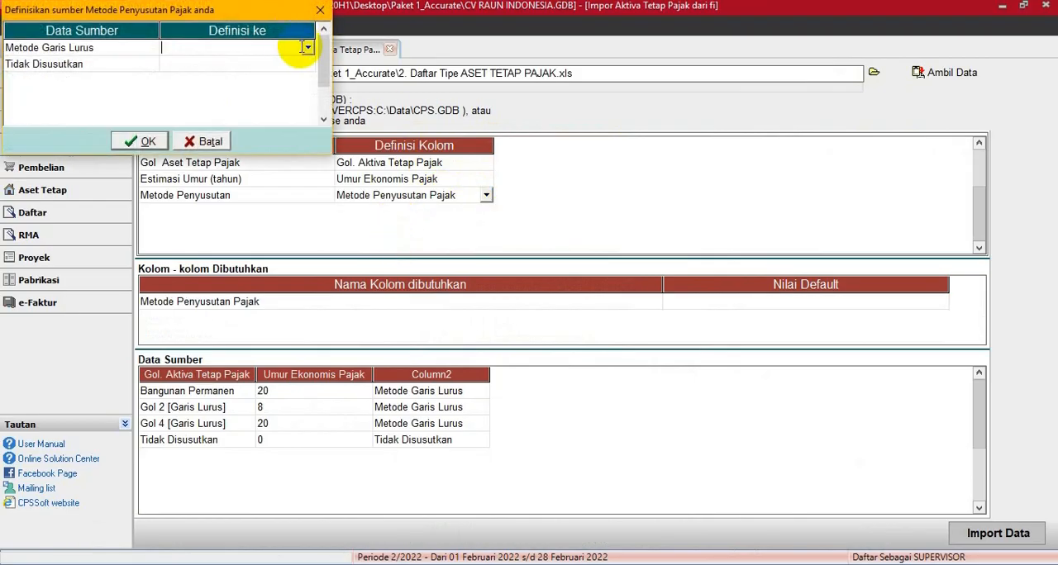
{"action": "left_click", "coordinate": [308, 50]}
{"action": "left_click", "coordinate": [248, 72]}
{"action": "left_click", "coordinate": [263, 66]}
{"action": "left_click", "coordinate": [308, 64]}
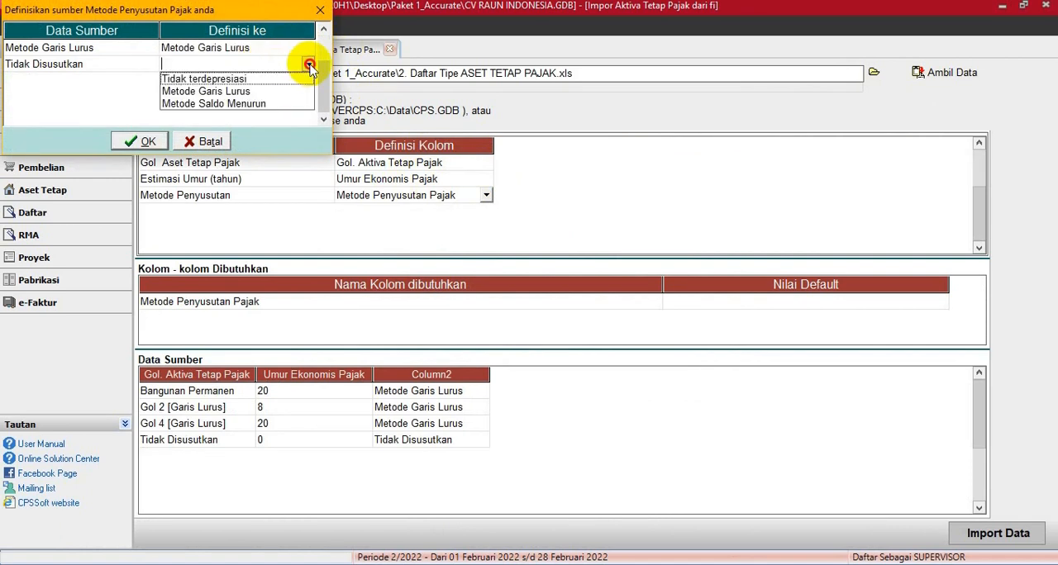
{"action": "left_click", "coordinate": [248, 78]}
{"action": "key", "text": "Return"}
{"action": "left_click", "coordinate": [147, 143]}
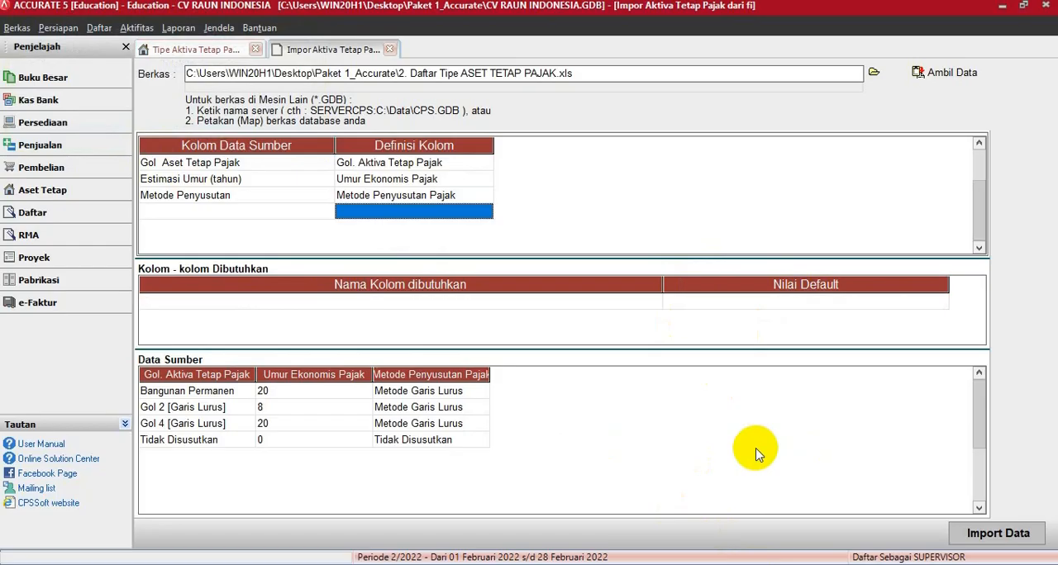
- Import the mapped tax asset type data and refresh the Tipe Aktiva Tetap Pajak list
{"action": "left_click", "coordinate": [1015, 541]}
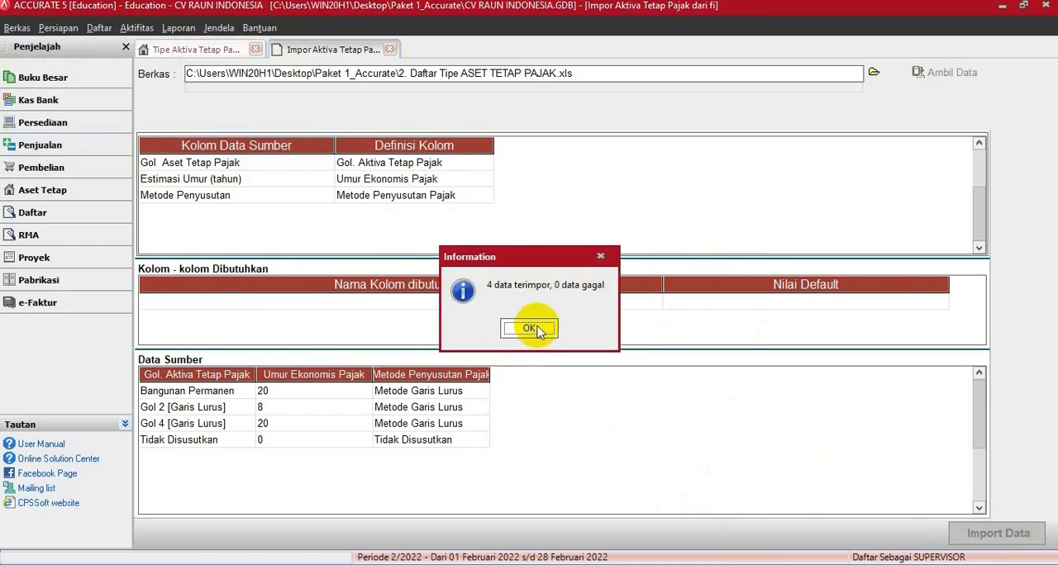
{"action": "left_click", "coordinate": [539, 328]}
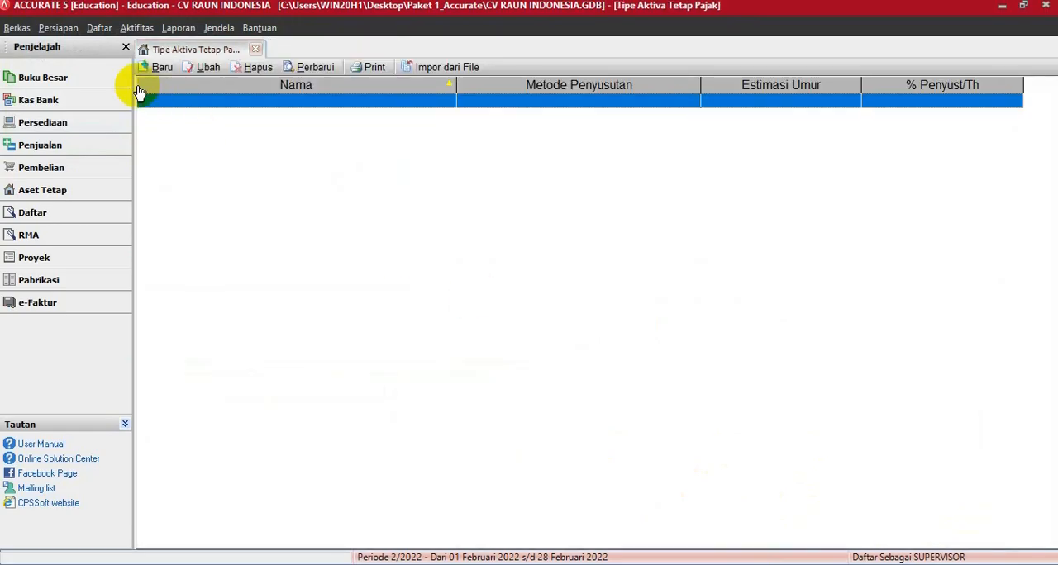
{"action": "left_click", "coordinate": [301, 71]}
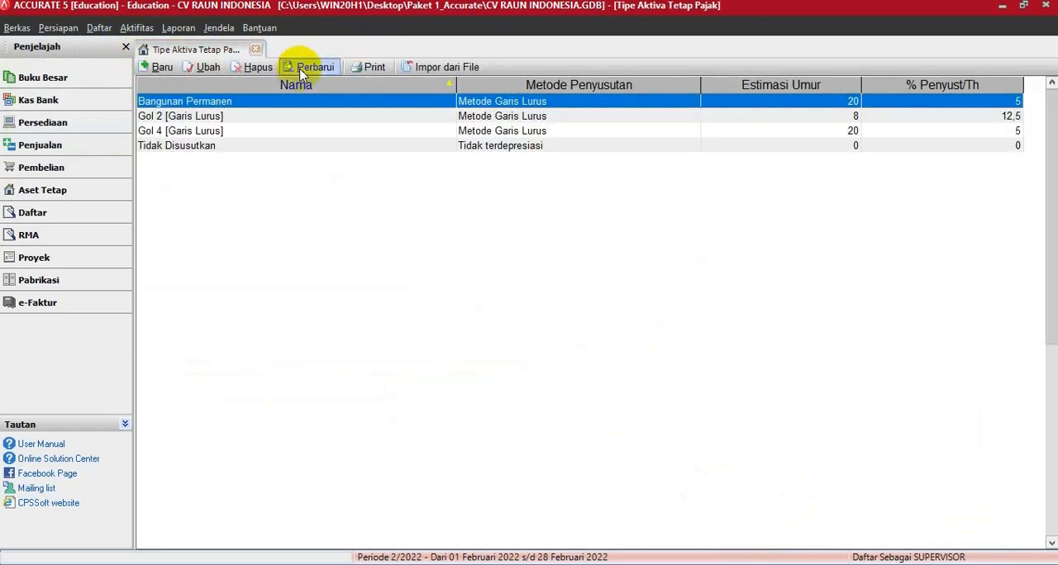
- Open the Tipe Aktiva Tetap list and start its import from a file
{"action": "left_click", "coordinate": [99, 28]}
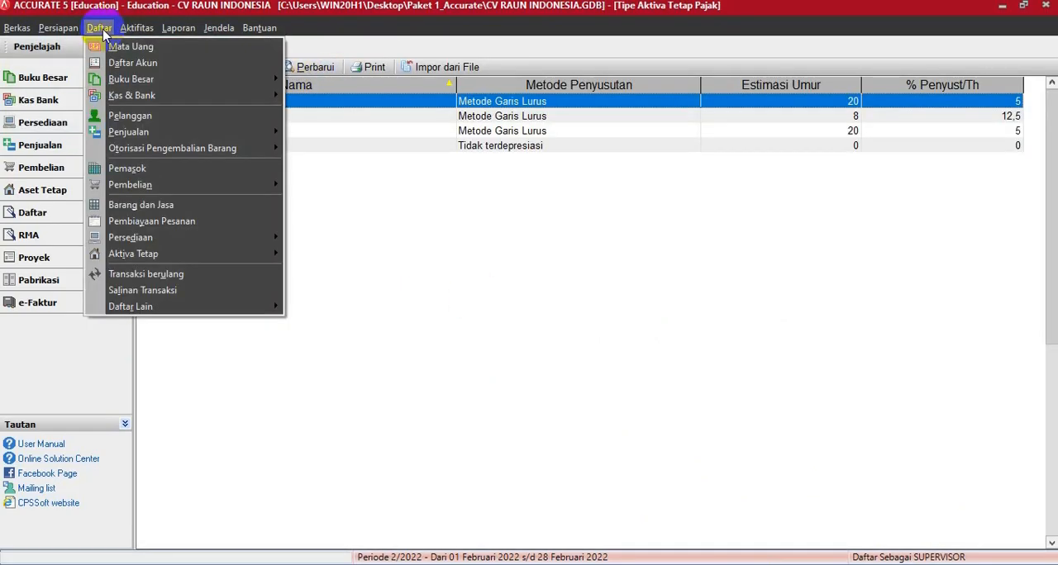
{"action": "mouse_move", "coordinate": [189, 257]}
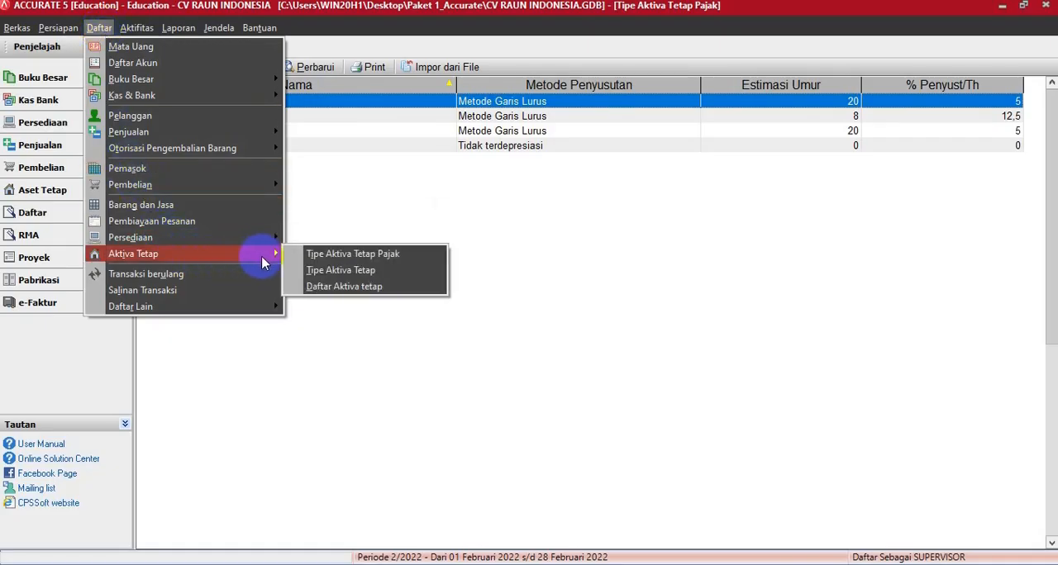
{"action": "left_click", "coordinate": [323, 276]}
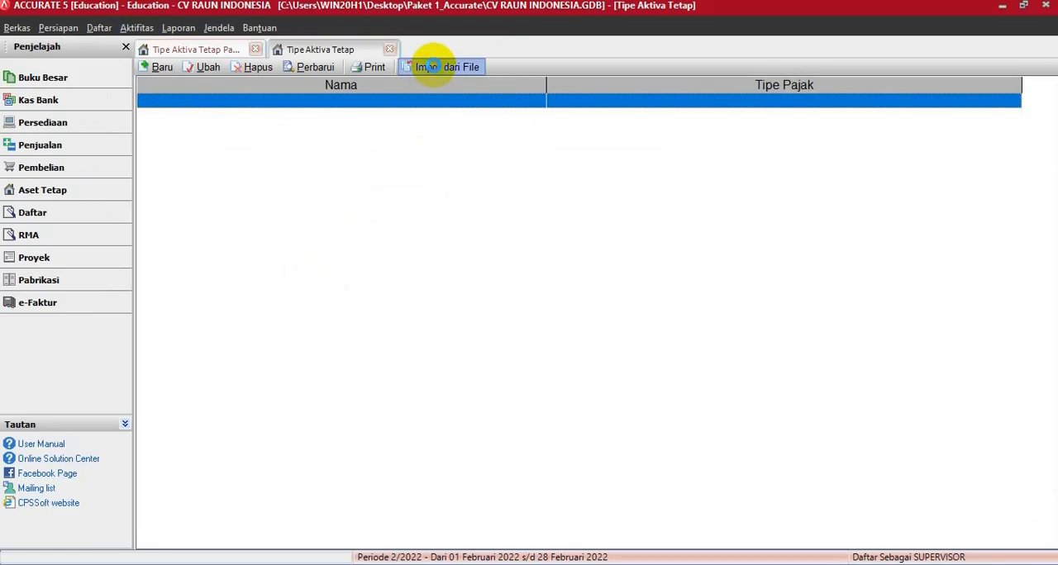
{"action": "left_click", "coordinate": [429, 67]}
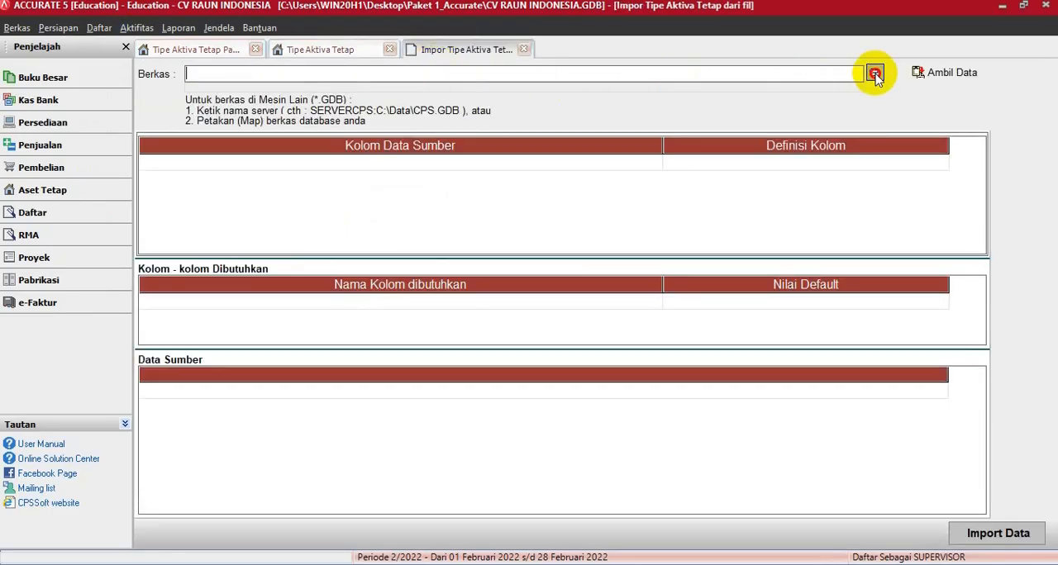
- Choose the Excel file 3. Daftar Tipe ASET Tetap .xls as the import source and load its data
{"action": "left_click", "coordinate": [874, 74]}
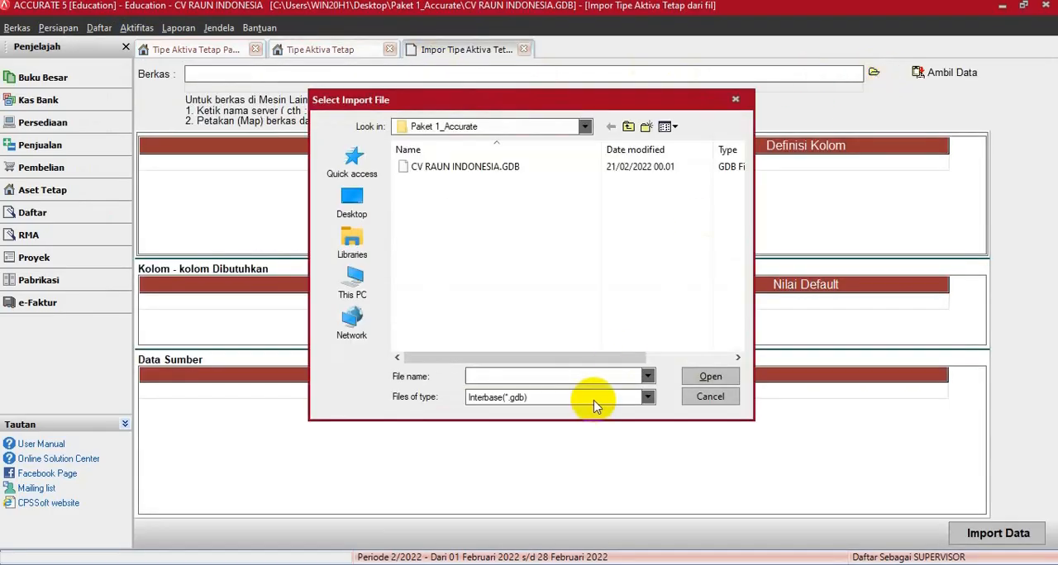
{"action": "left_click", "coordinate": [594, 398]}
{"action": "left_click", "coordinate": [496, 422]}
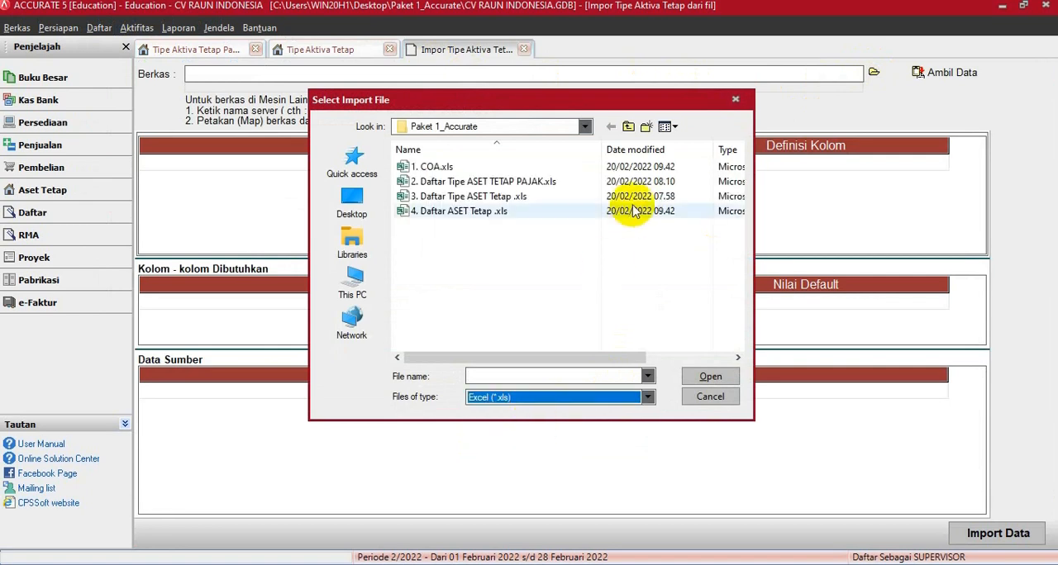
{"action": "double_click", "coordinate": [430, 196]}
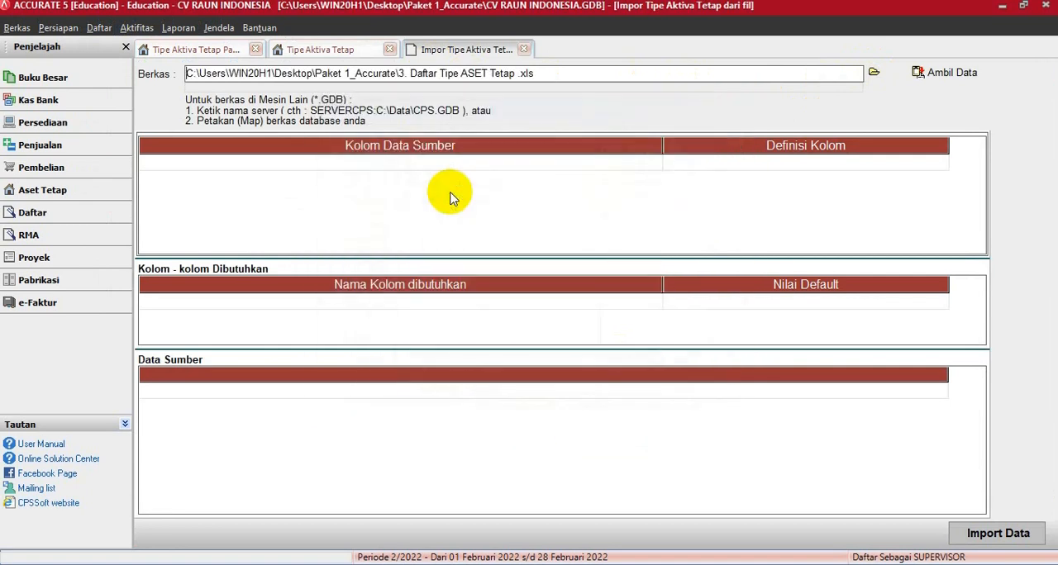
{"action": "left_click", "coordinate": [942, 74]}
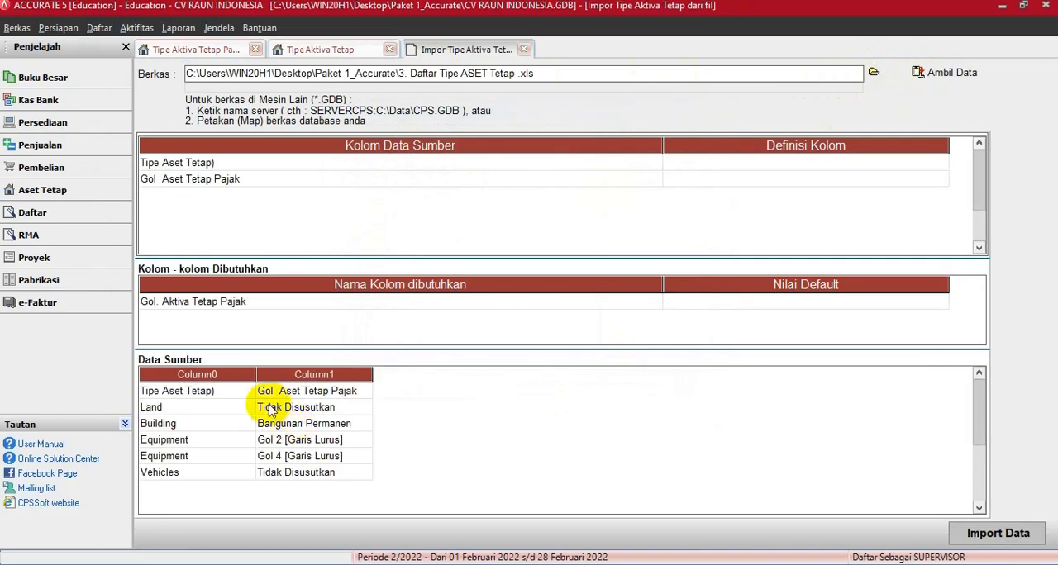
- Delete the header row starting with Tipe Aset Tetap) from the source data and confirm the deletion
{"action": "left_click", "coordinate": [268, 394]}
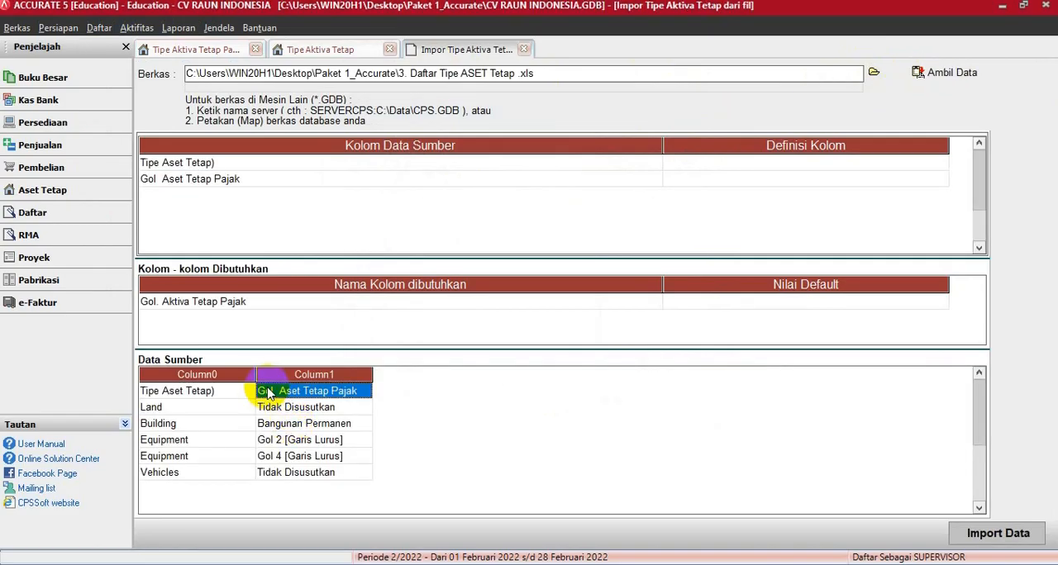
{"action": "right_click", "coordinate": [269, 395]}
{"action": "left_click", "coordinate": [284, 415]}
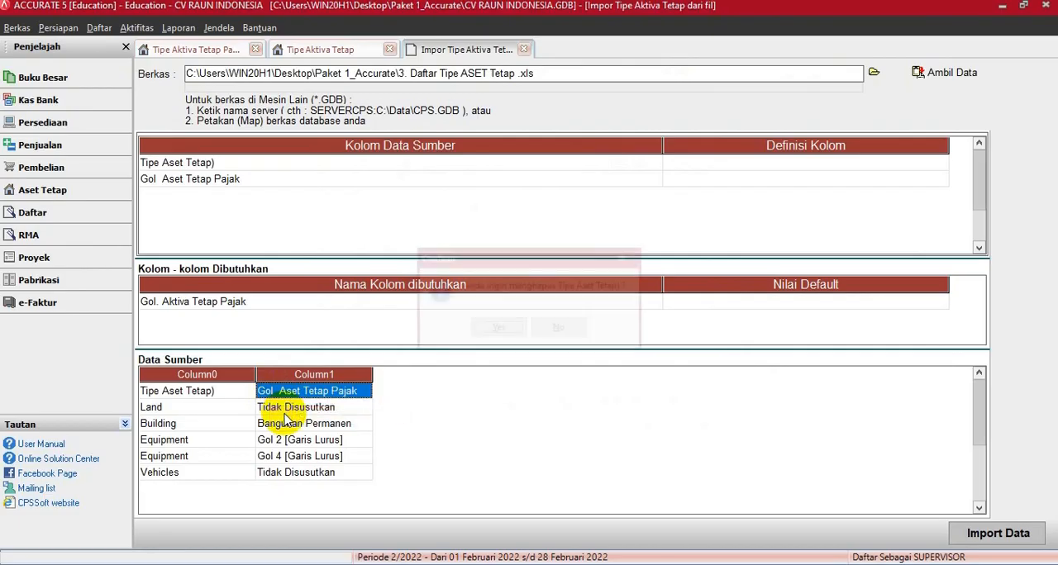
{"action": "left_click", "coordinate": [496, 329]}
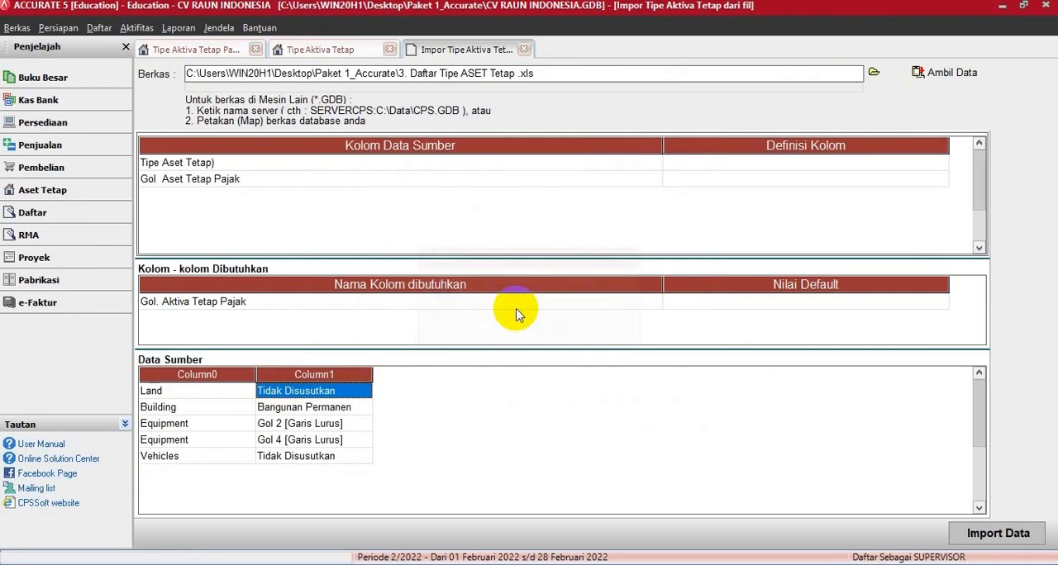
- Map the source column Tipe Aset Tetap) to Tipe Aktiva Tetap and Gol Aset Tetap Pajak to Gol. Aktiva Tetap Pajak
{"action": "left_click", "coordinate": [669, 149]}
{"action": "left_click_drag", "start_coordinate": [666, 147], "coordinate": [302, 146]}
{"action": "left_click", "coordinate": [422, 165]}
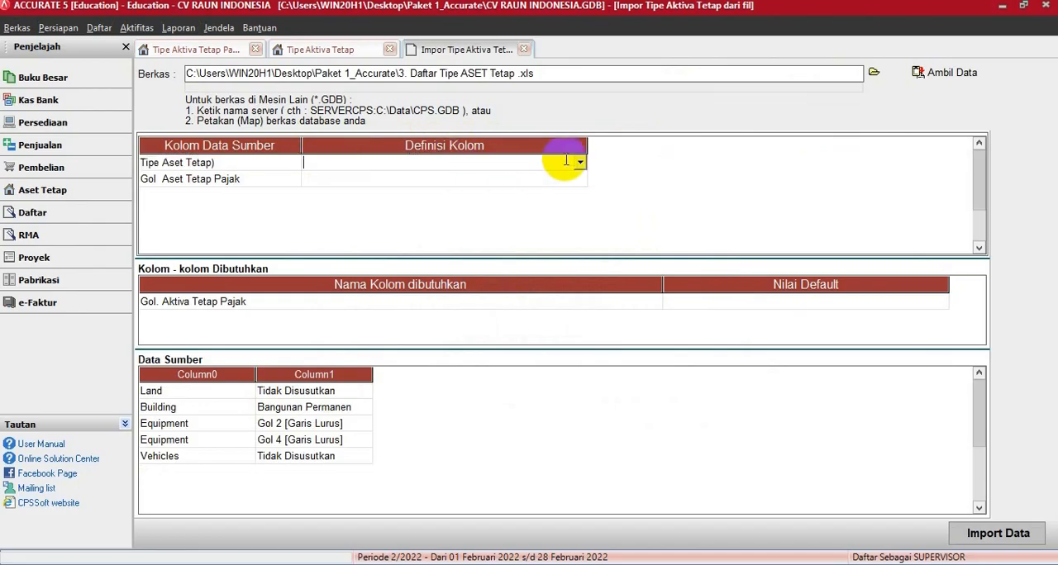
{"action": "left_click", "coordinate": [579, 164]}
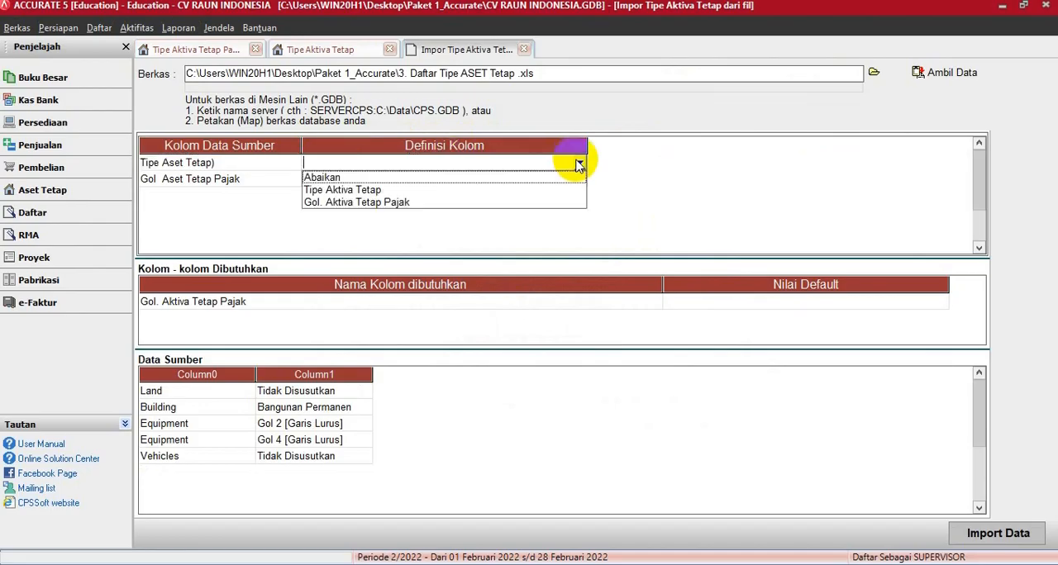
{"action": "left_click", "coordinate": [350, 191]}
{"action": "left_click", "coordinate": [372, 180]}
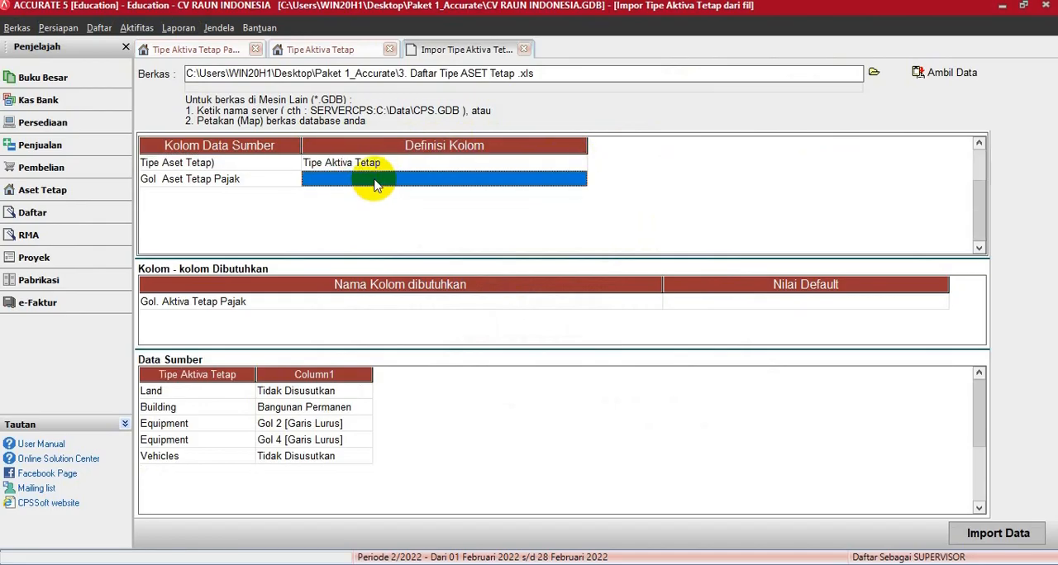
{"action": "left_click", "coordinate": [579, 180]}
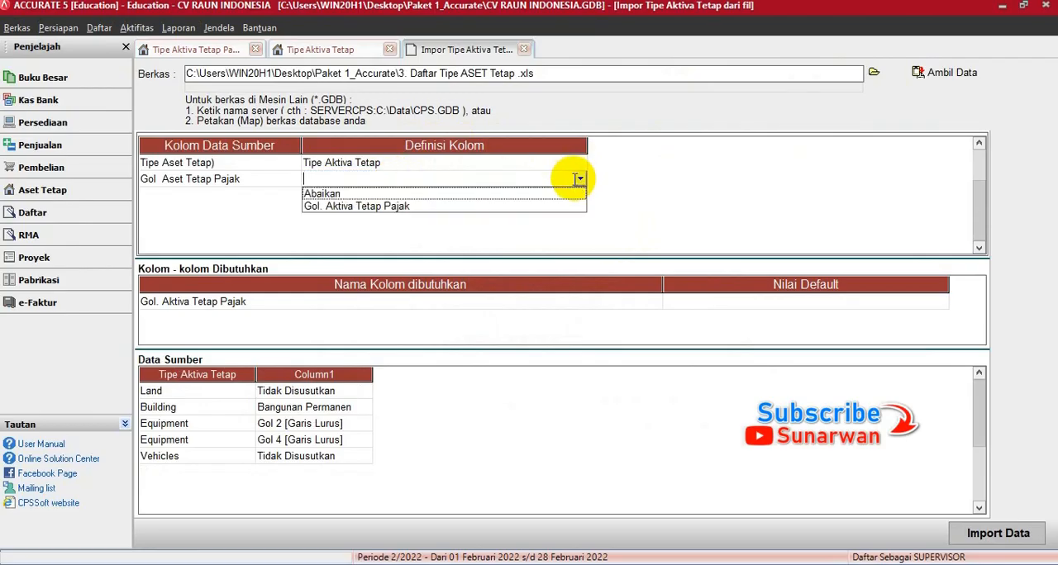
{"action": "left_click", "coordinate": [354, 206]}
- Define the source tax groups Tidak Disusutkan and Bangunan Permanen as the existing tax types of the same names
{"action": "left_click_drag", "start_coordinate": [267, 7], "coordinate": [682, 102]}
{"action": "left_click", "coordinate": [711, 140]}
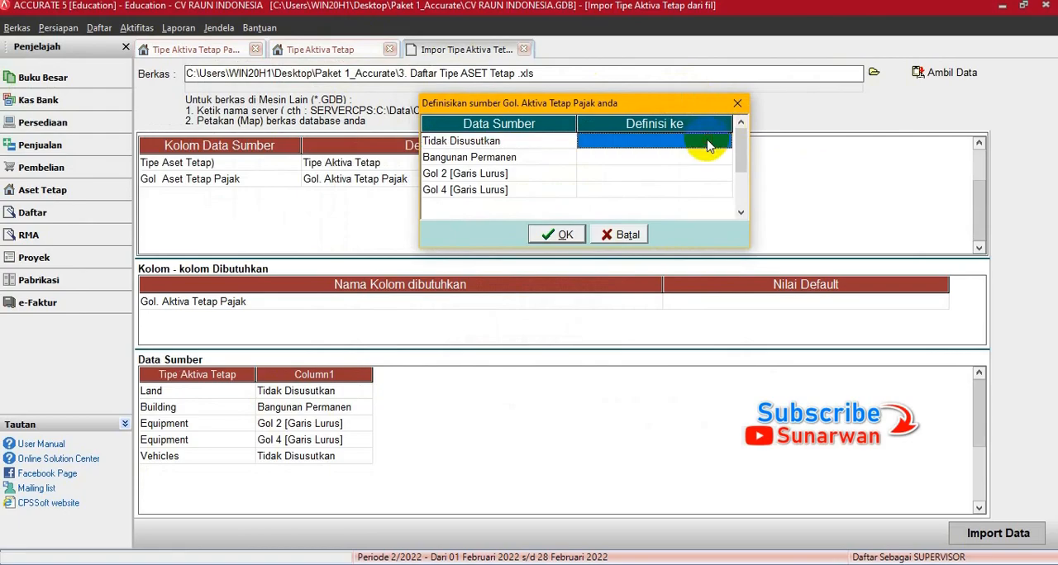
{"action": "left_click", "coordinate": [725, 142]}
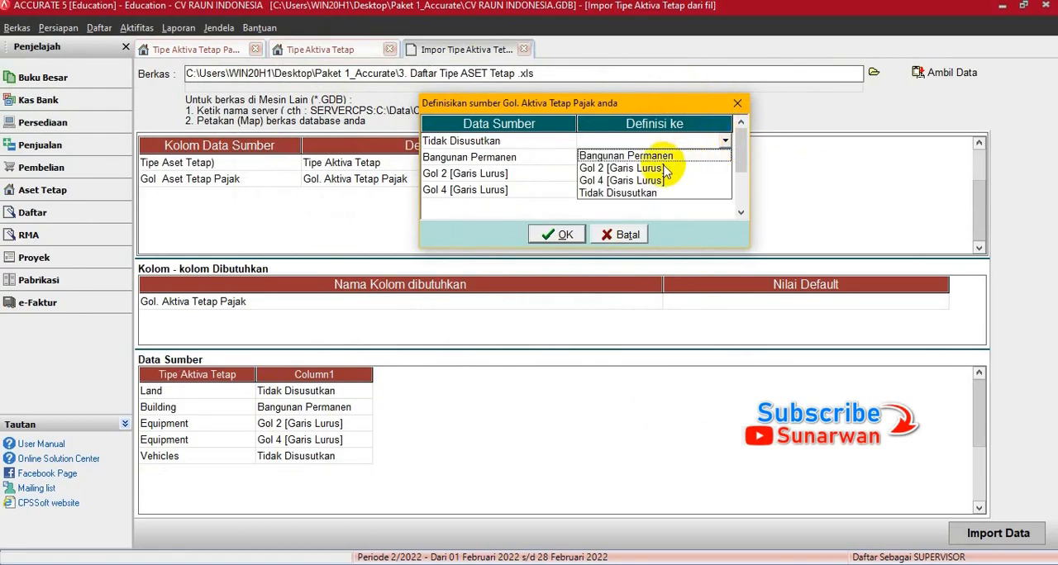
{"action": "left_click", "coordinate": [619, 193]}
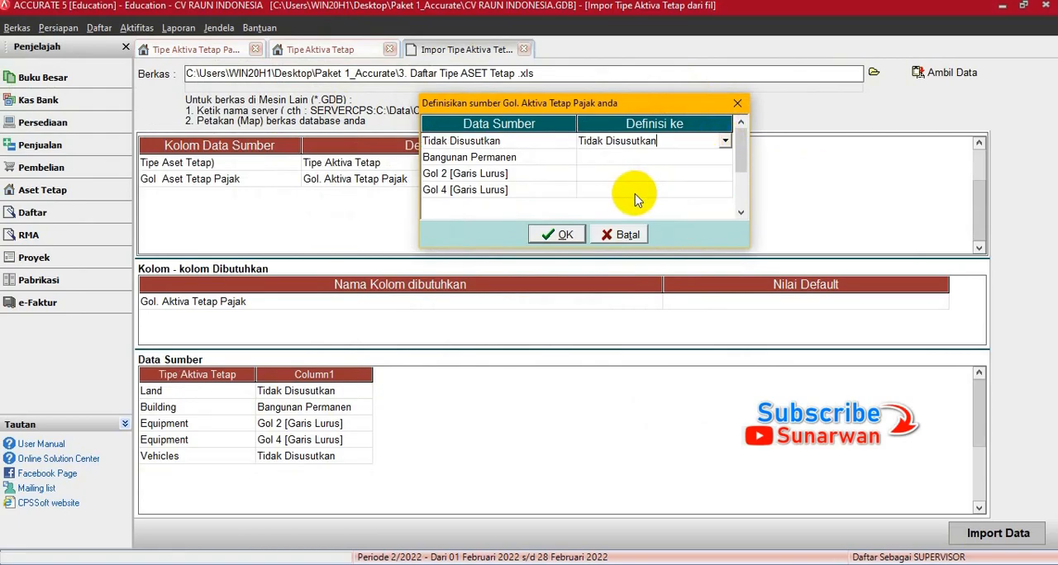
{"action": "left_click", "coordinate": [656, 159]}
{"action": "left_click", "coordinate": [725, 157]}
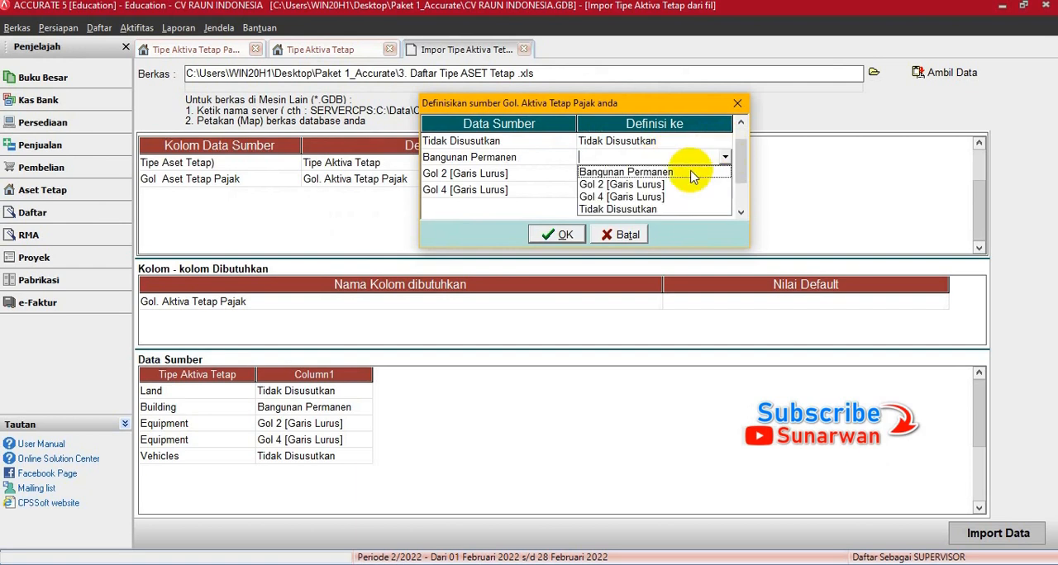
{"action": "left_click", "coordinate": [629, 171]}
- Define the source tax groups Bangunan Permanen, Gol 2 [Garis Lurus] and Gol 4 [Garis Lurus] as the same-named tax types and confirm the definitions
{"action": "left_click", "coordinate": [629, 173]}
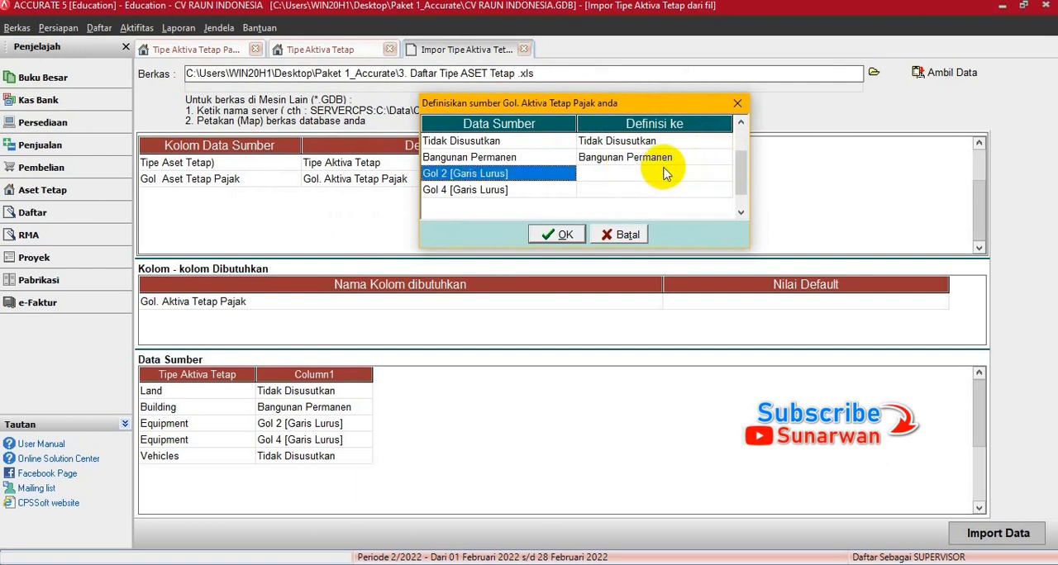
{"action": "left_click", "coordinate": [725, 175]}
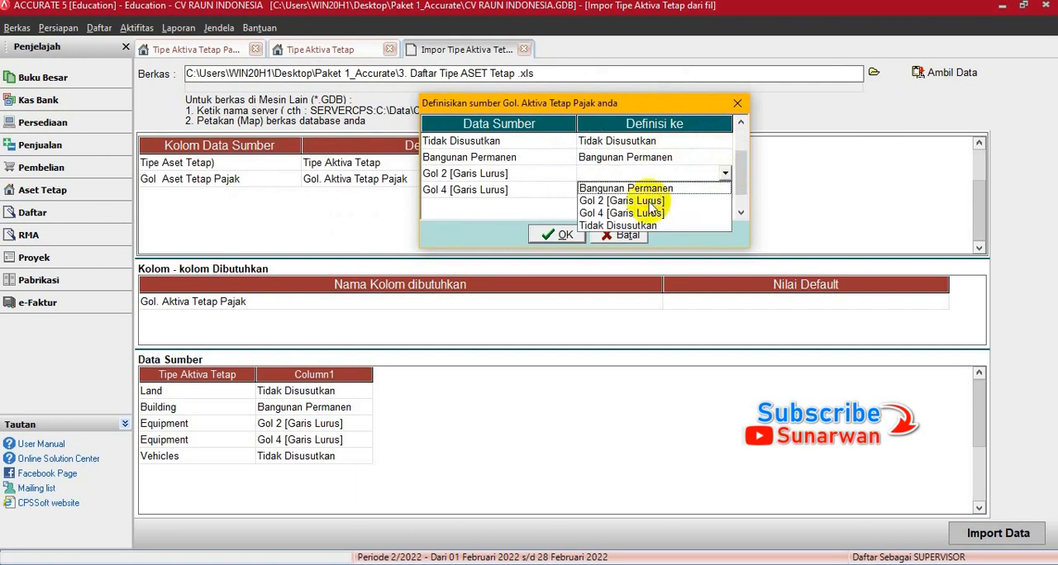
{"action": "left_click", "coordinate": [621, 201]}
{"action": "left_click", "coordinate": [711, 192]}
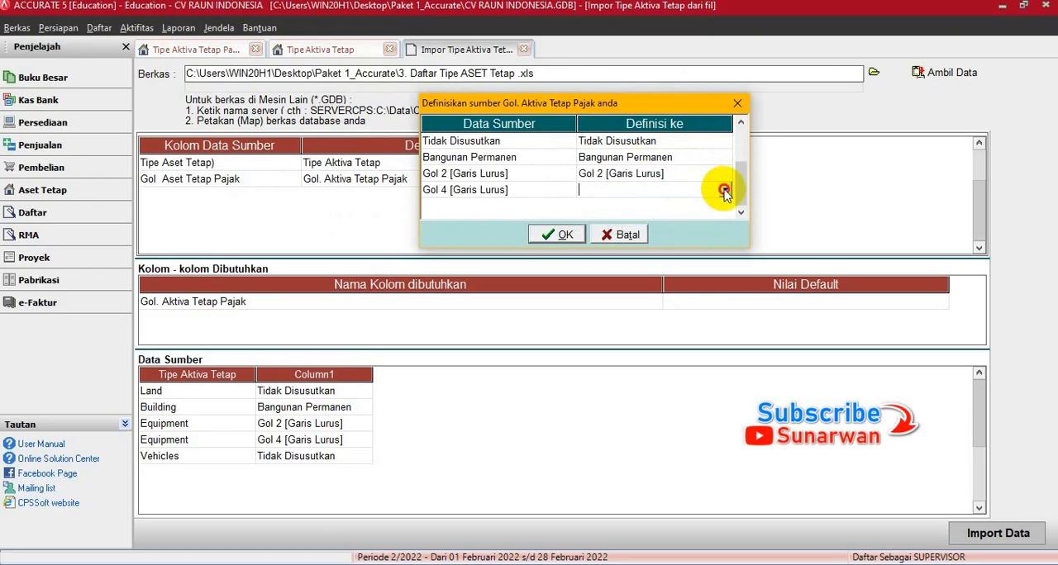
{"action": "left_click", "coordinate": [725, 191]}
{"action": "left_click", "coordinate": [629, 229]}
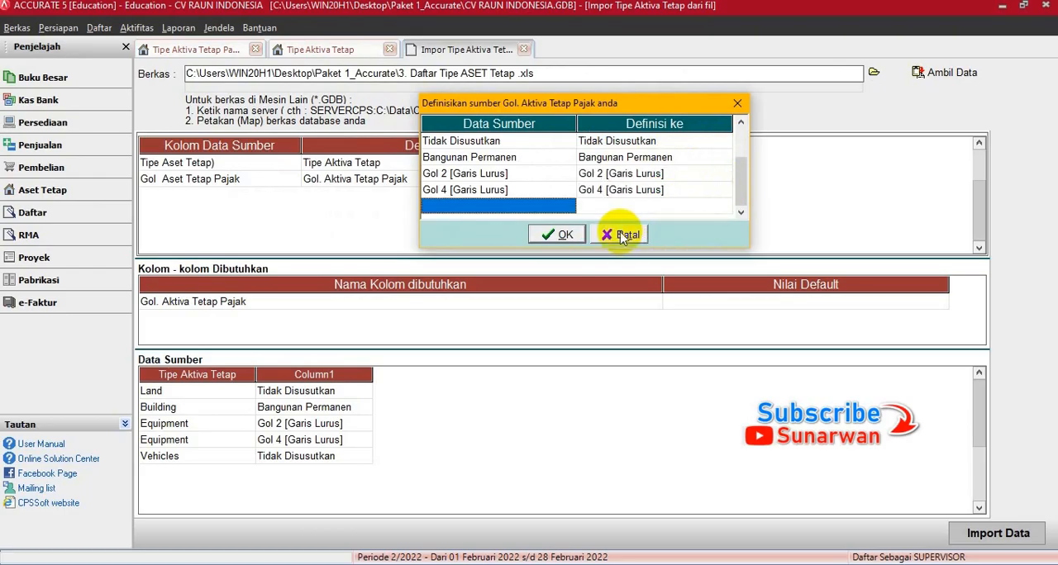
{"action": "left_click", "coordinate": [562, 234]}
{"action": "key", "text": "Down"}
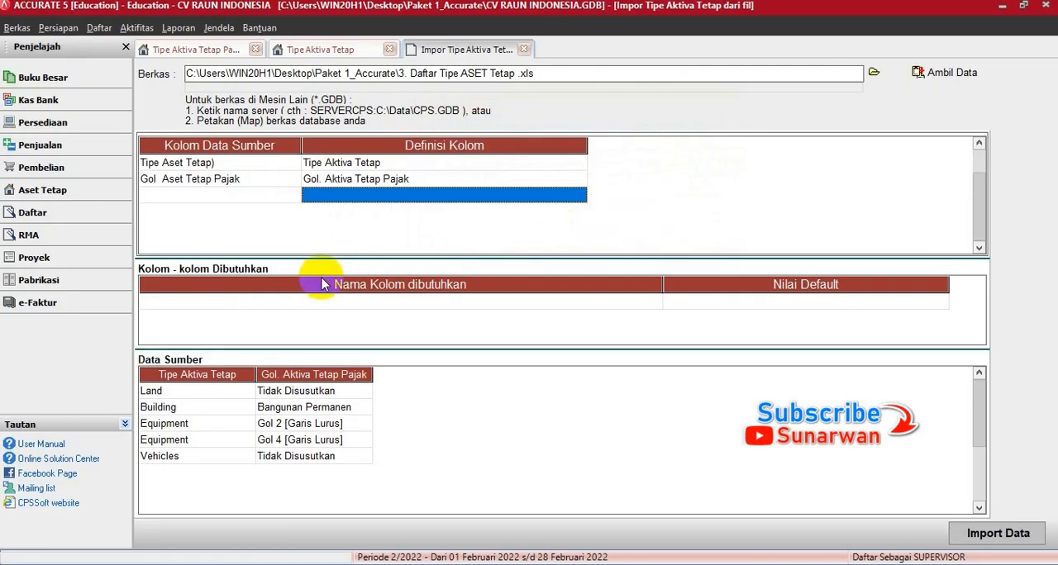
- Import the fixed asset type data and refresh the Tipe Aktiva Tetap list
{"action": "left_click", "coordinate": [984, 536]}
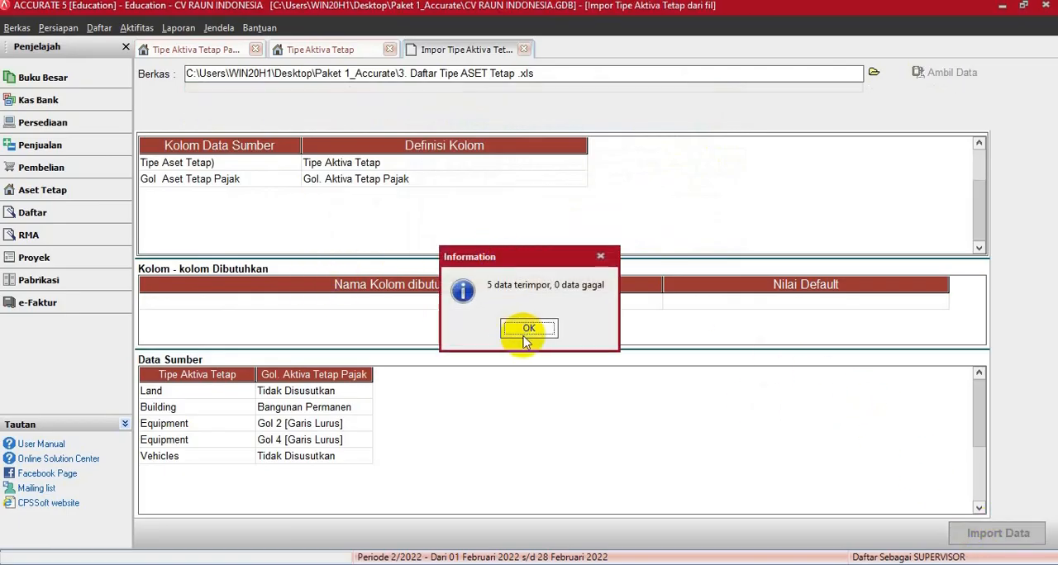
{"action": "left_click", "coordinate": [530, 329]}
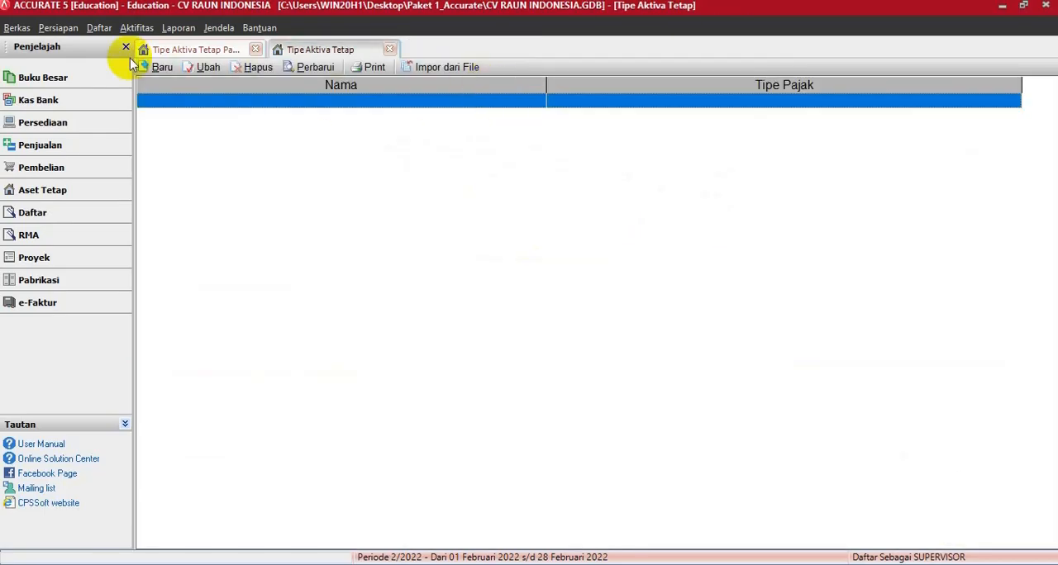
{"action": "left_click", "coordinate": [312, 67]}
- Open the Daftar Aktiva tetap list and start importing fixed assets from a file
{"action": "left_click", "coordinate": [99, 28]}
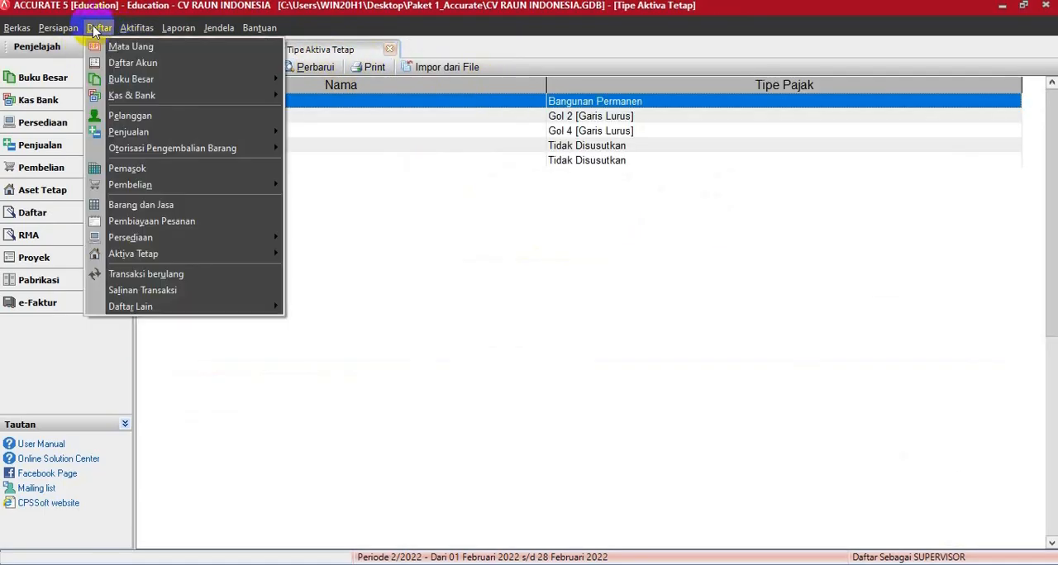
{"action": "mouse_move", "coordinate": [149, 255]}
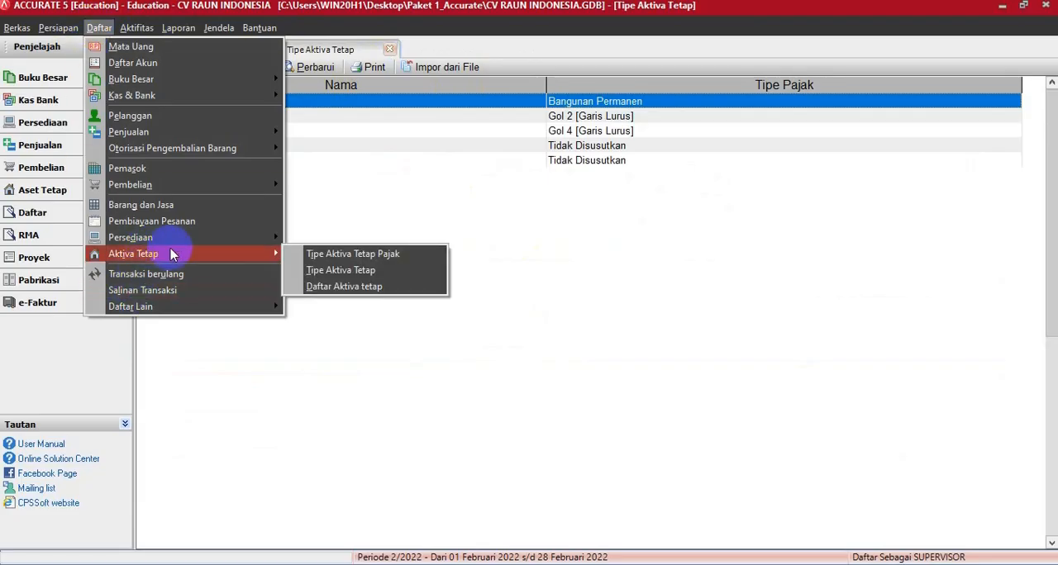
{"action": "left_click", "coordinate": [323, 291]}
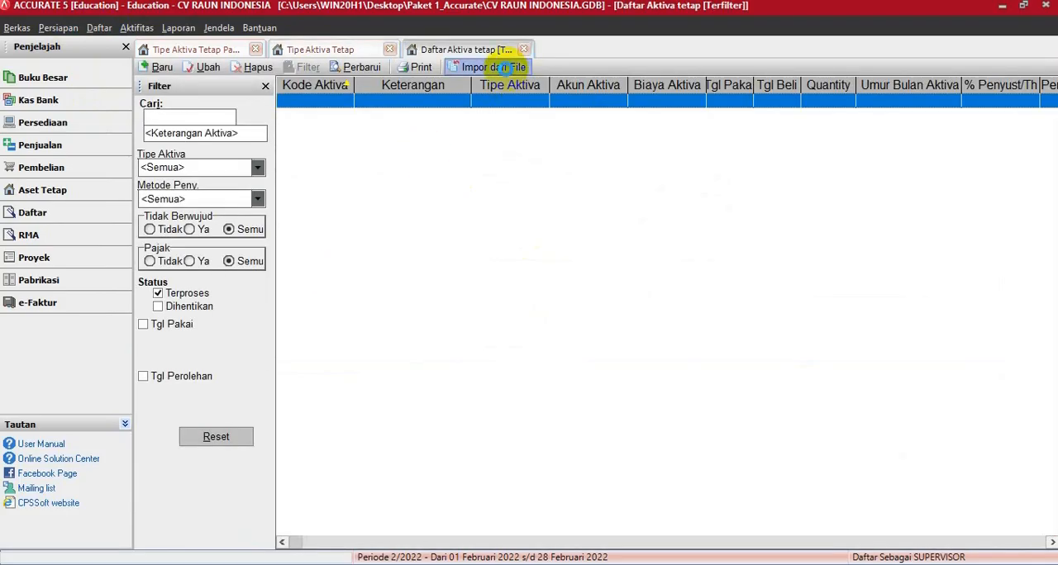
{"action": "left_click", "coordinate": [502, 68]}
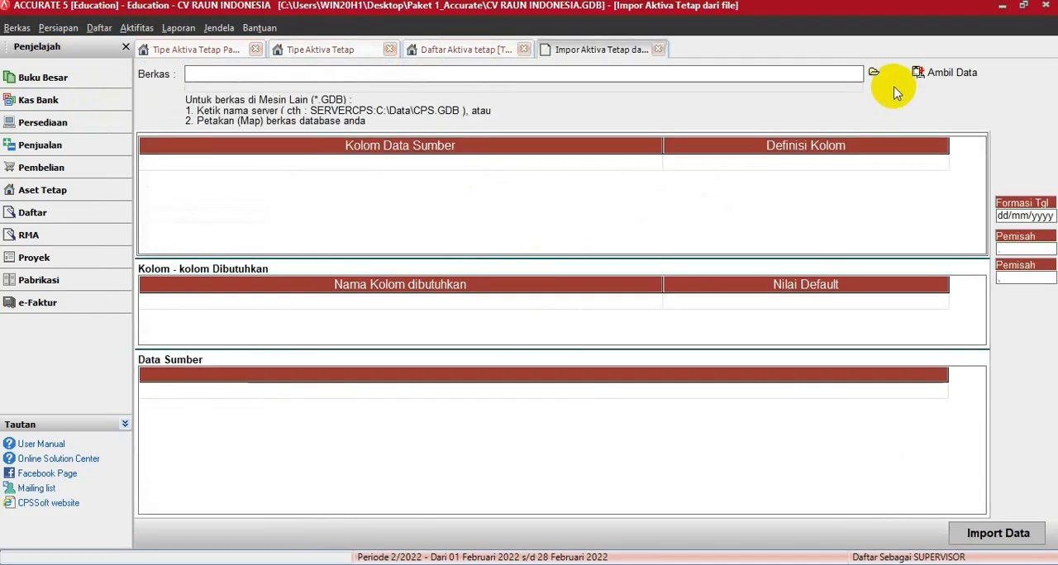
- Choose the Excel file 4. Daftar ASET Tetap .xls as the import source and load its data
{"action": "left_click", "coordinate": [874, 72]}
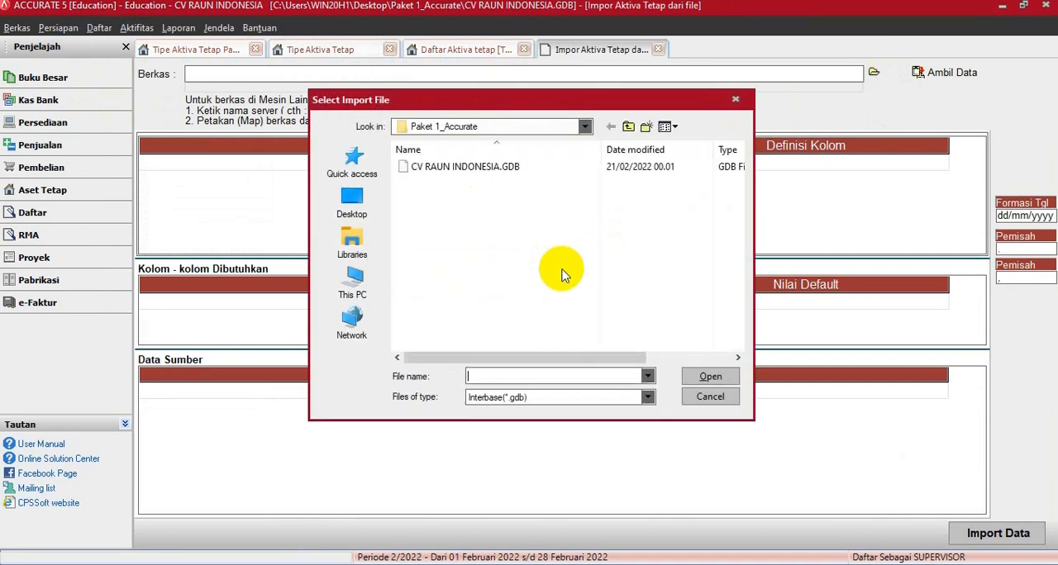
{"action": "left_click", "coordinate": [498, 398]}
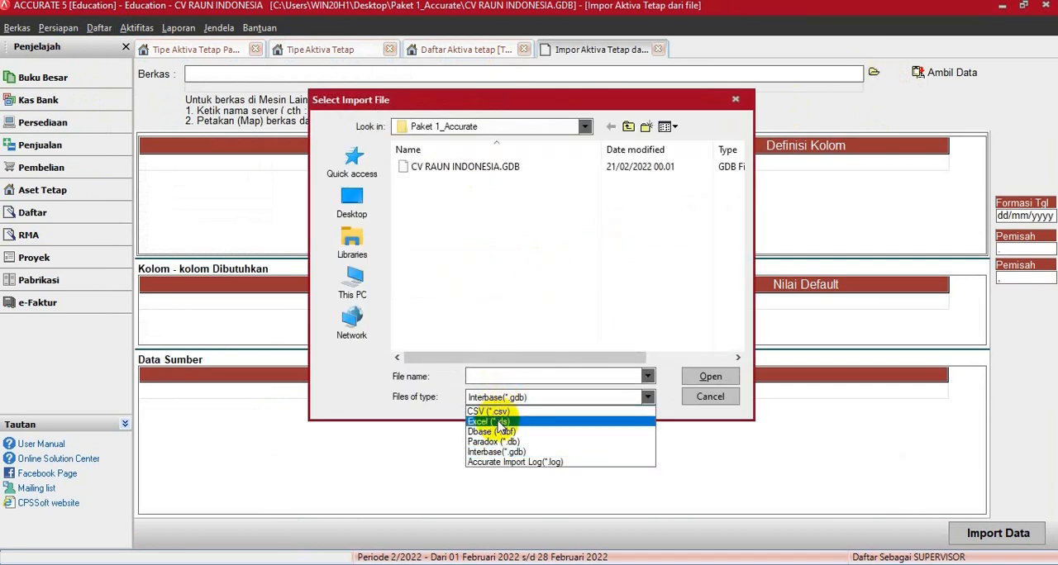
{"action": "left_click", "coordinate": [501, 420]}
{"action": "double_click", "coordinate": [425, 211]}
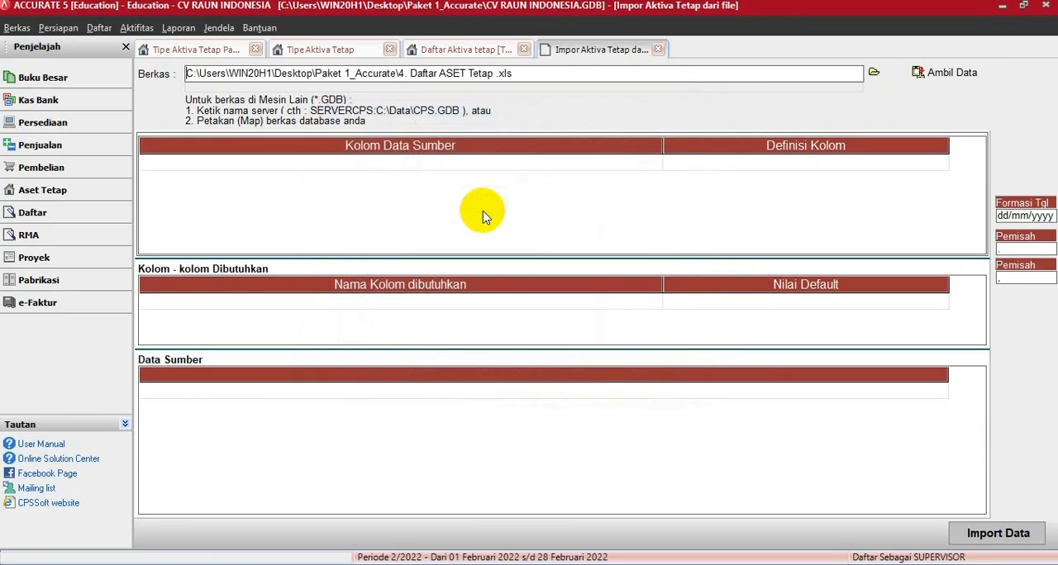
{"action": "left_click", "coordinate": [923, 74]}
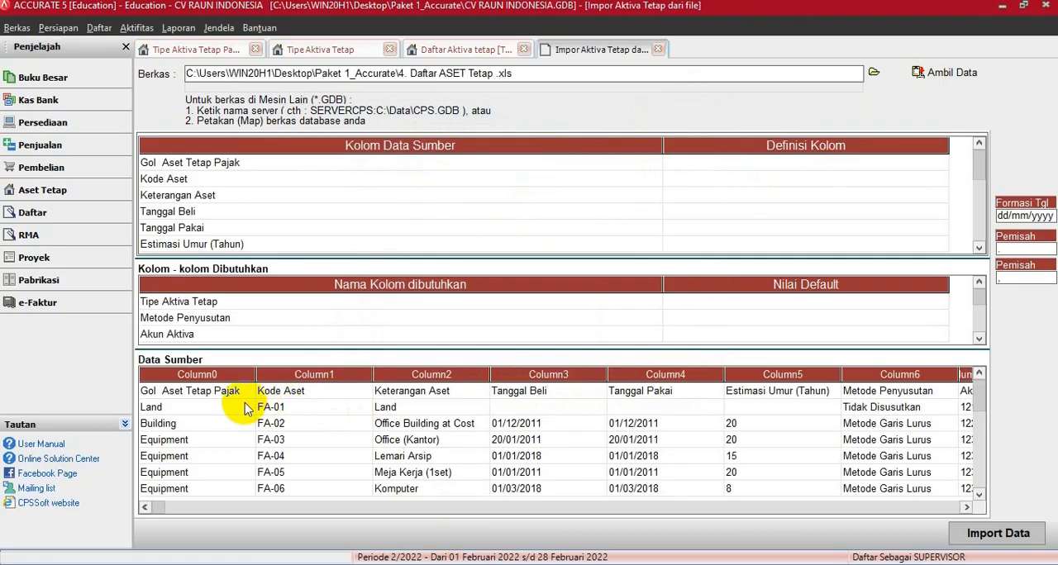
- Delete the header row starting with Gol Aset Tetap Pajak from the source data and confirm the deletion
{"action": "left_click", "coordinate": [228, 395]}
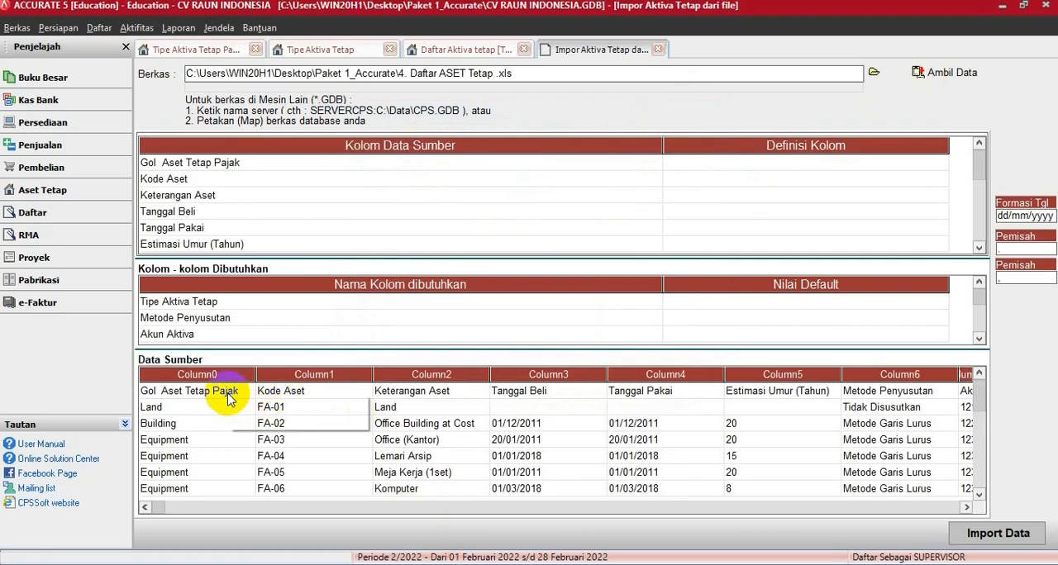
{"action": "right_click", "coordinate": [228, 393]}
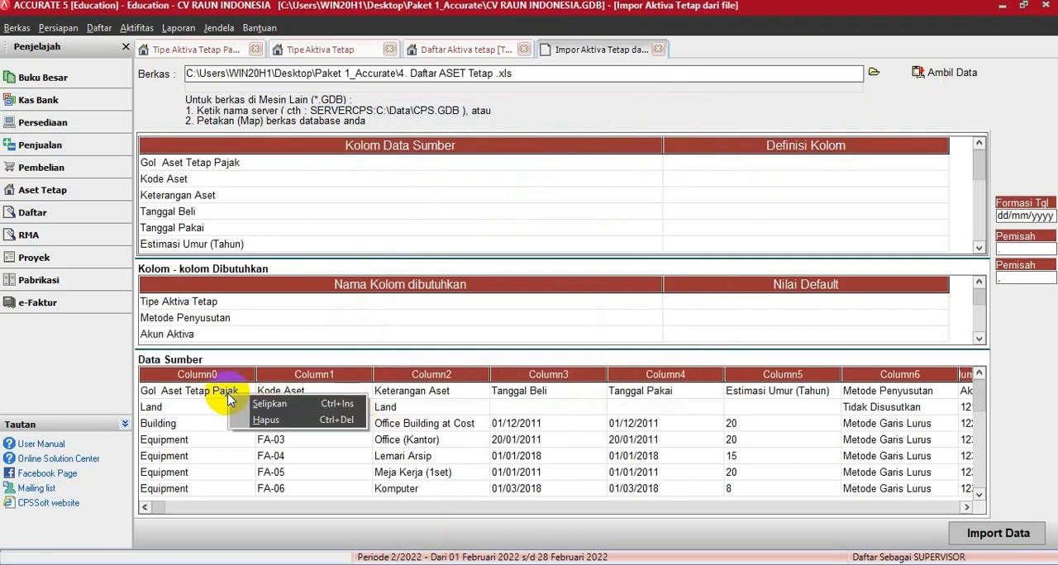
{"action": "left_click", "coordinate": [262, 421]}
{"action": "left_click", "coordinate": [488, 329]}
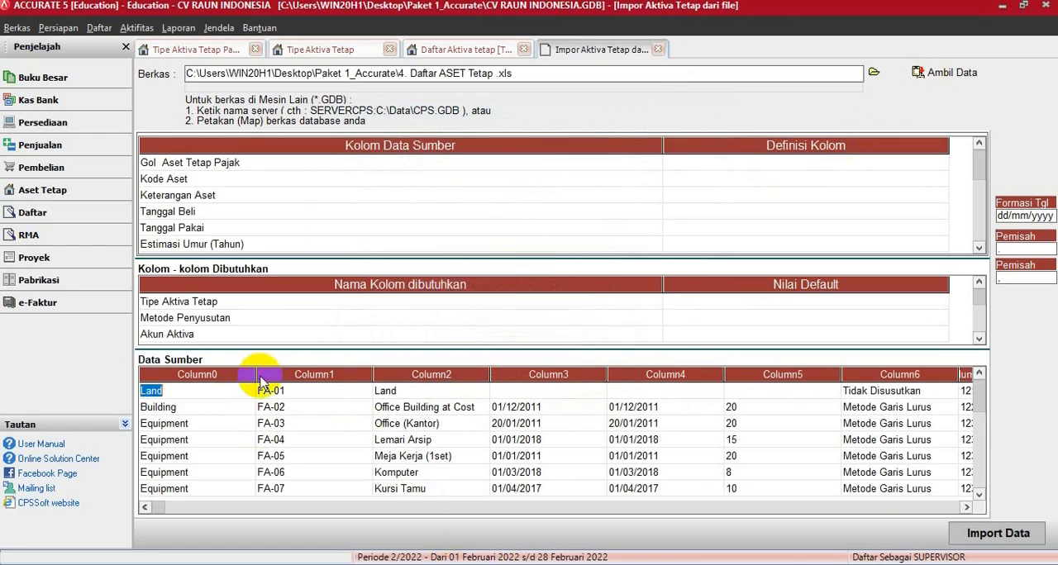
- Narrow Column0, Column5 and Column4 of the source data and look through the asset rows
{"action": "left_click_drag", "start_coordinate": [257, 375], "coordinate": [224, 375]}
{"action": "key", "text": "Down"}
{"action": "key", "text": "Down"}
{"action": "key", "text": "Down"}
{"action": "key", "text": "Down"}
{"action": "key", "text": "Down"}
{"action": "key", "text": "Down"}
{"action": "key", "text": "Down"}
{"action": "key", "text": "Down"}
{"action": "key", "text": "Down"}
{"action": "key", "text": "Down"}
{"action": "key", "text": "Down"}
{"action": "key", "text": "Down"}
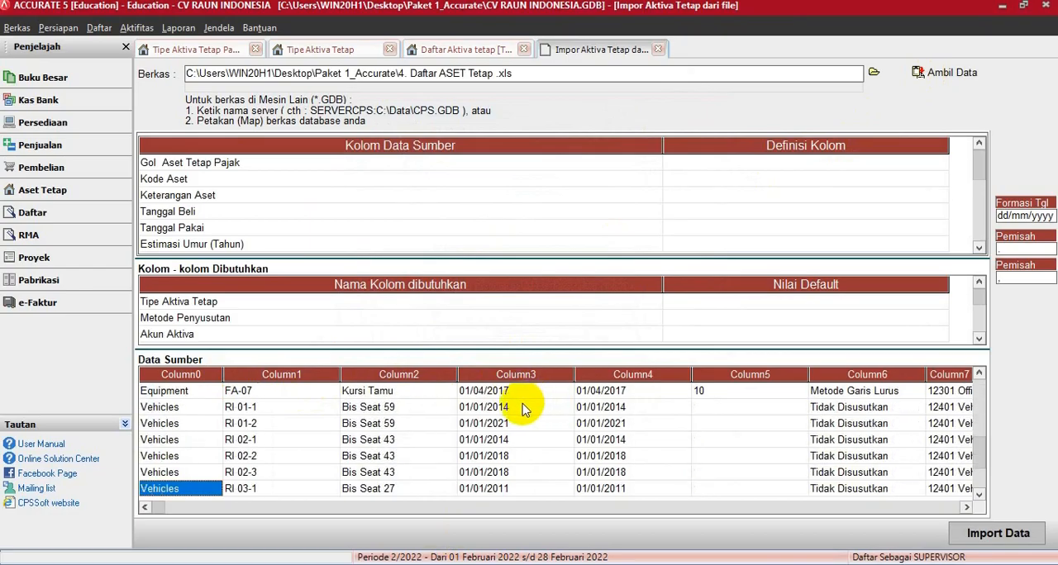
{"action": "key", "text": "shift+Up"}
{"action": "key", "text": "Up"}
{"action": "key", "text": "Up"}
{"action": "key", "text": "Up"}
{"action": "key", "text": "Up"}
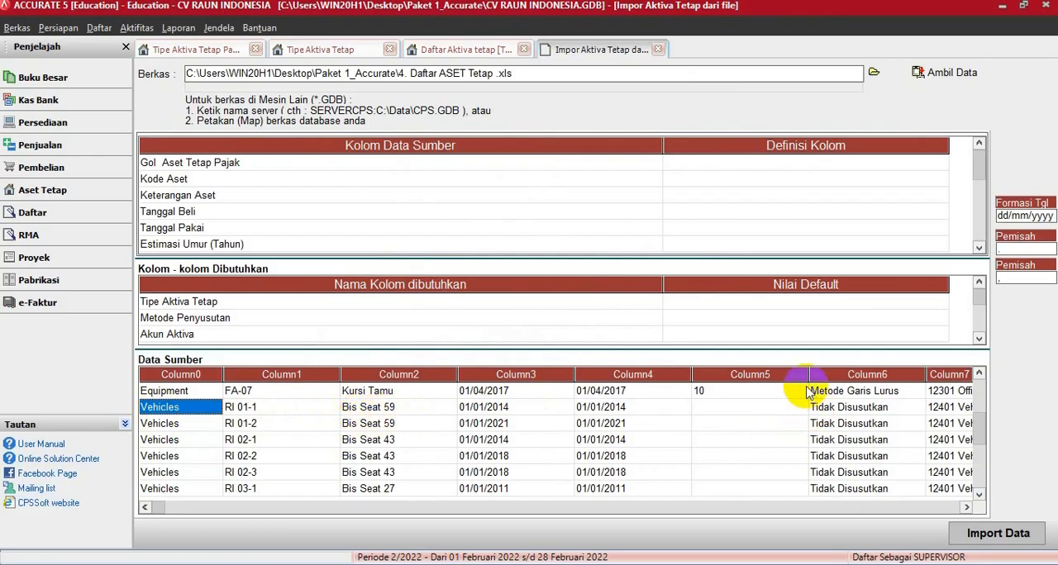
{"action": "left_click_drag", "start_coordinate": [787, 375], "coordinate": [749, 375]}
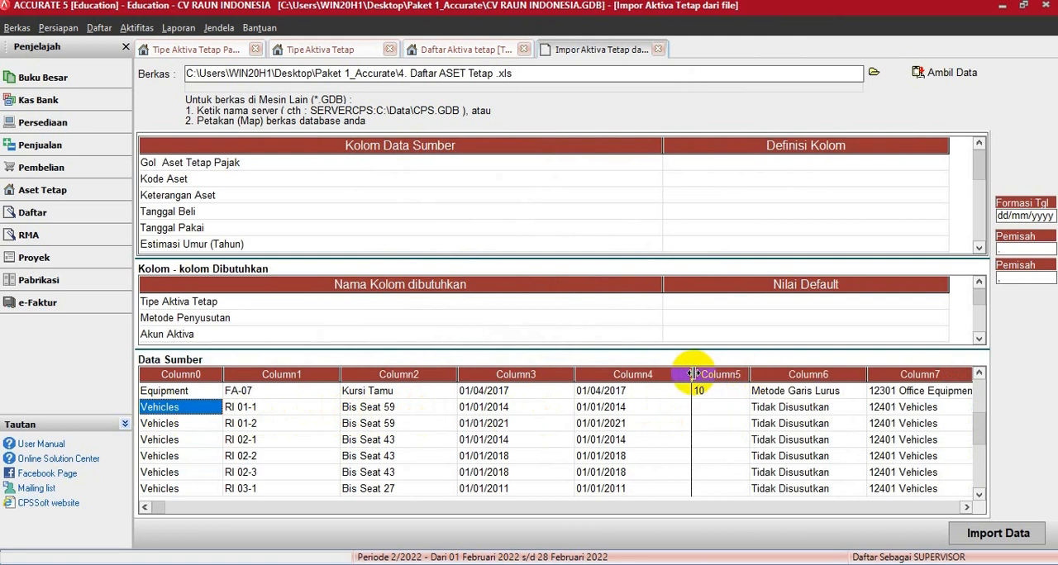
{"action": "left_click_drag", "start_coordinate": [671, 373], "coordinate": [662, 373]}
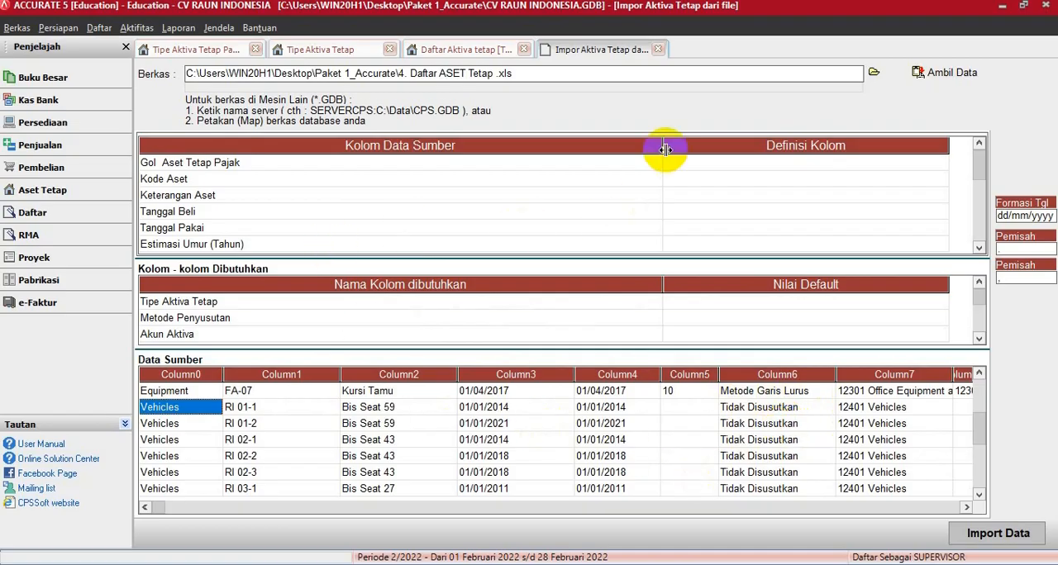
- Narrow both columns of the column mapping table and map Gol Aset Tetap Pajak to Tipe Aktiva Tetap
{"action": "left_click_drag", "start_coordinate": [662, 145], "coordinate": [320, 149]}
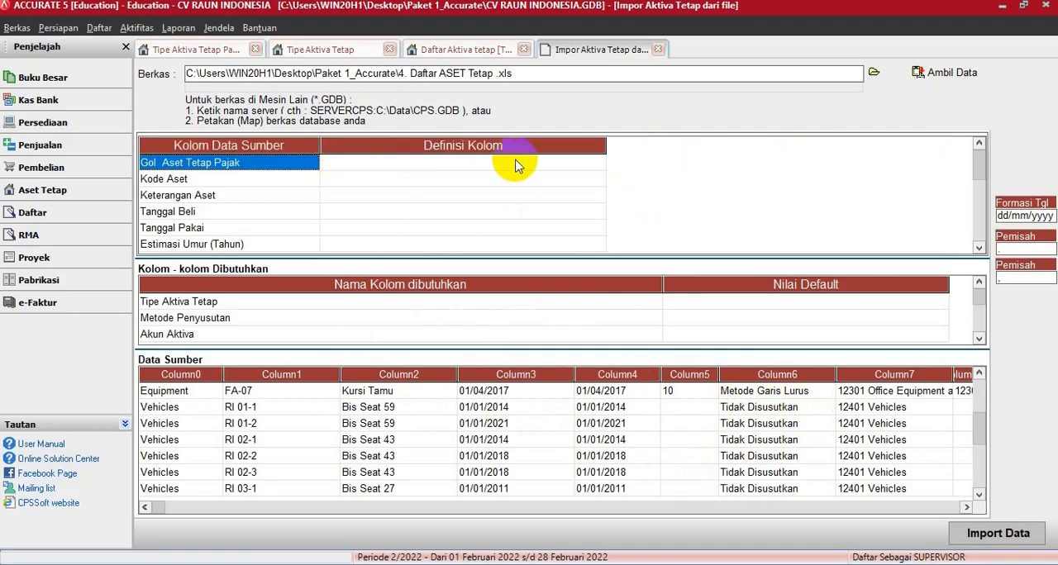
{"action": "left_click_drag", "start_coordinate": [606, 152], "coordinate": [467, 147]}
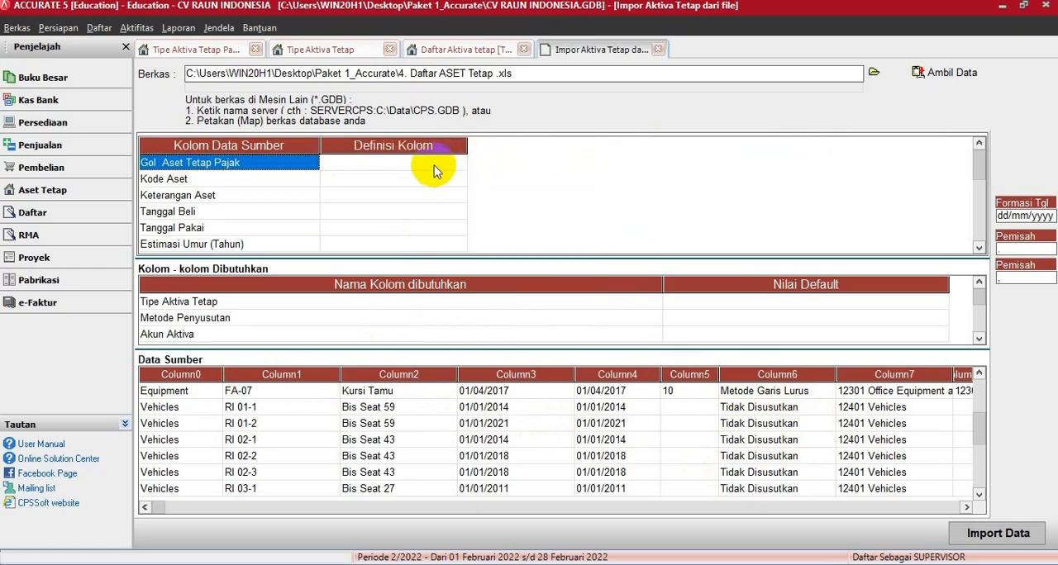
{"action": "left_click", "coordinate": [447, 162]}
{"action": "left_click", "coordinate": [459, 164]}
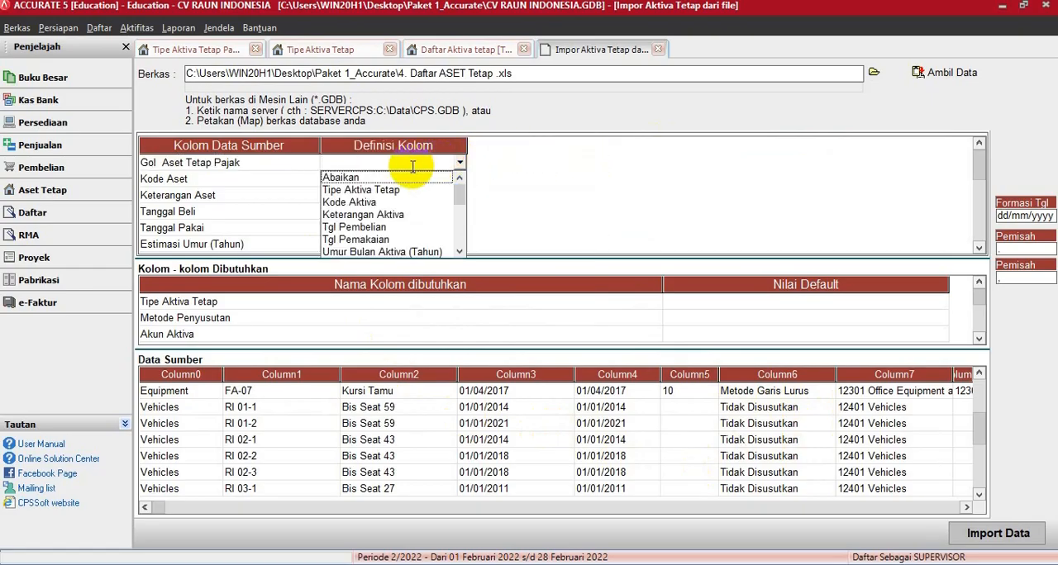
{"action": "left_click", "coordinate": [400, 191]}
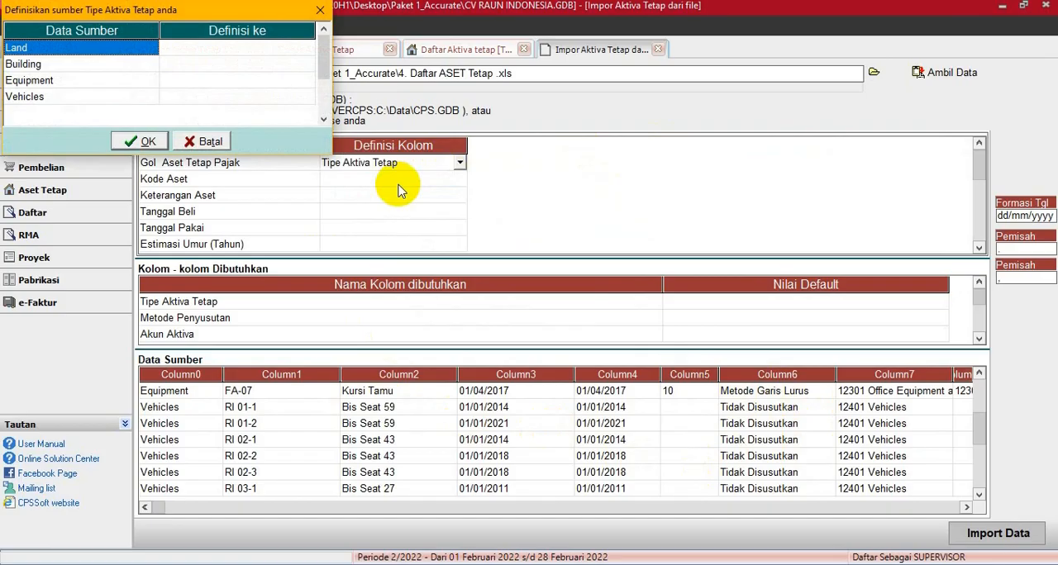
- Define the source asset types Land and Building as the existing fixed asset types of the same names
{"action": "left_click", "coordinate": [248, 47]}
{"action": "left_click", "coordinate": [308, 47]}
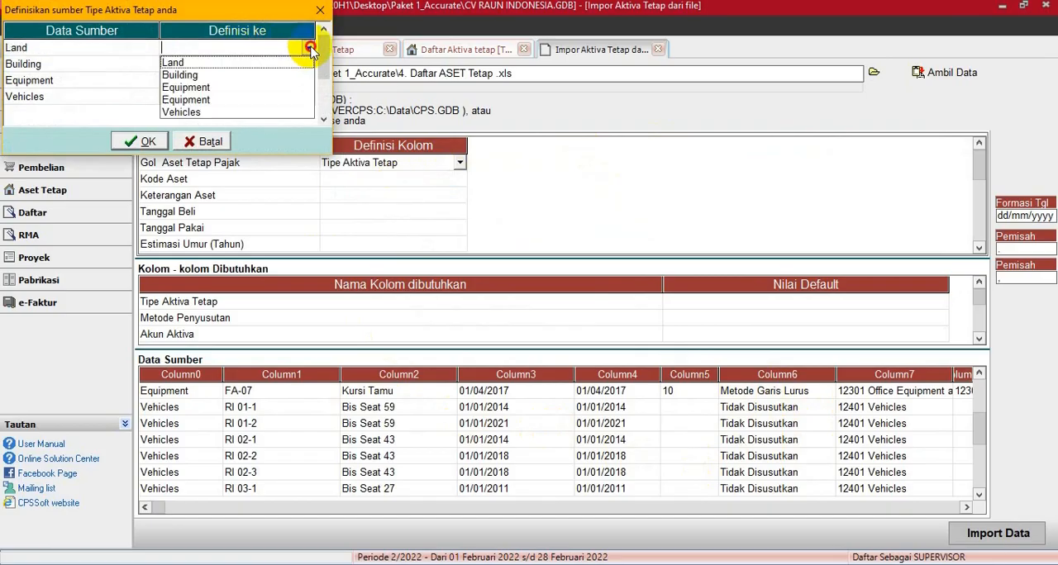
{"action": "left_click", "coordinate": [230, 63]}
{"action": "left_click", "coordinate": [228, 65]}
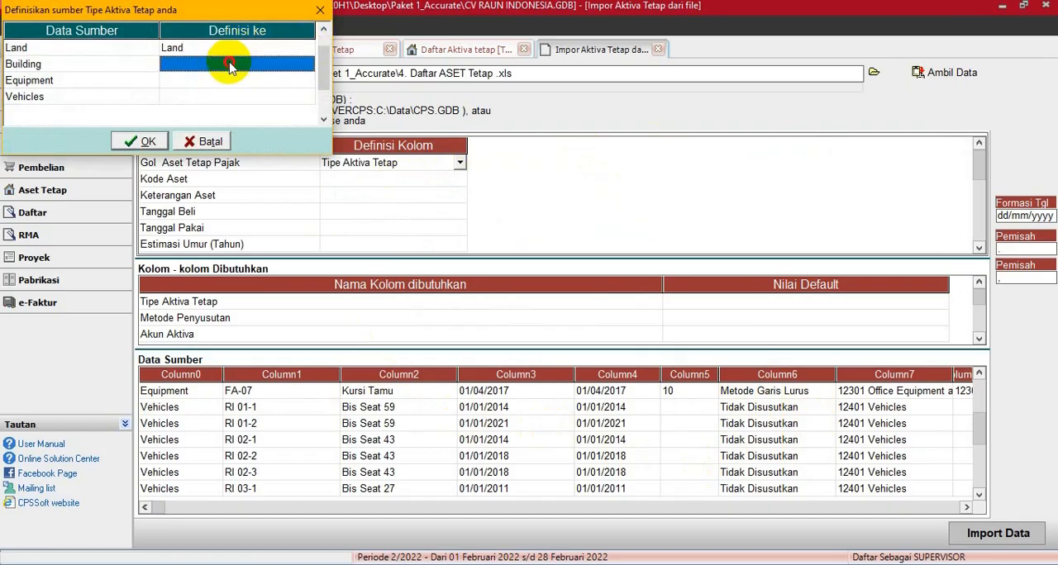
{"action": "left_click", "coordinate": [291, 63]}
{"action": "left_click", "coordinate": [306, 65]}
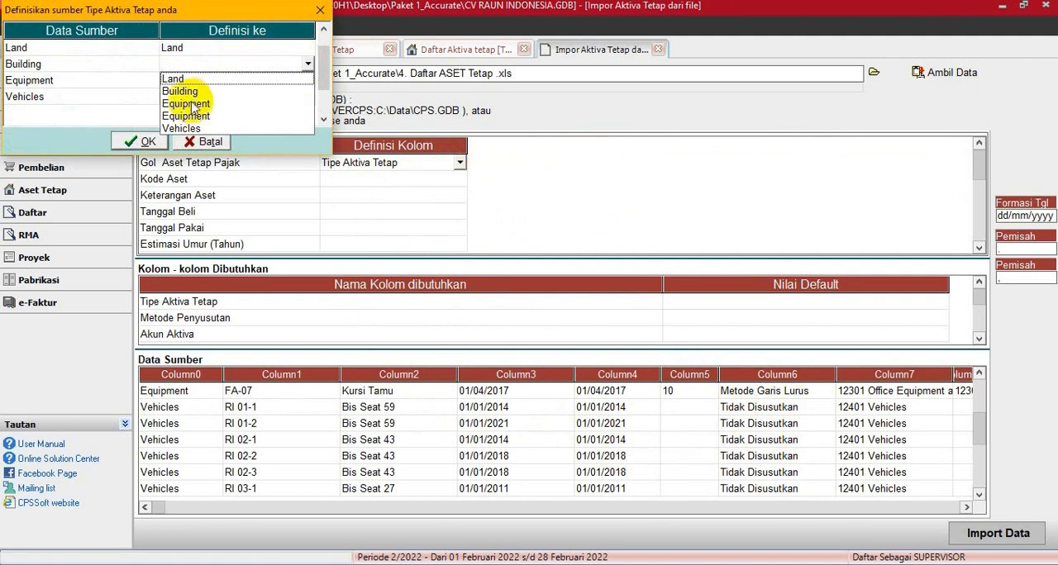
{"action": "left_click", "coordinate": [182, 91]}
- Define the source asset types Equipment (first of the two matching entries) and Vehicles as the same-named fixed asset types and confirm the definitions
{"action": "left_click", "coordinate": [236, 82]}
{"action": "left_click", "coordinate": [272, 79]}
{"action": "left_click", "coordinate": [310, 80]}
{"action": "left_click", "coordinate": [310, 80]}
{"action": "left_click", "coordinate": [201, 120]}
{"action": "left_click", "coordinate": [263, 96]}
{"action": "left_click", "coordinate": [307, 96]}
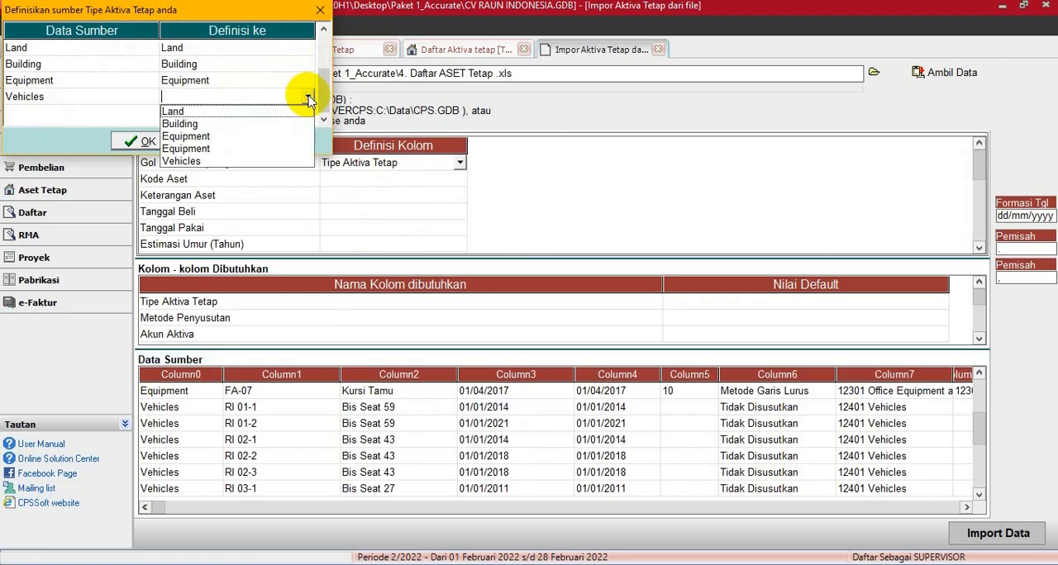
{"action": "left_click", "coordinate": [234, 162]}
{"action": "left_click", "coordinate": [142, 140]}
- Map the source column Kode Aset to Kode Aktiva and Keterangan Aset to Keterangan Aktiva
{"action": "left_click", "coordinate": [365, 181]}
{"action": "left_click", "coordinate": [457, 178]}
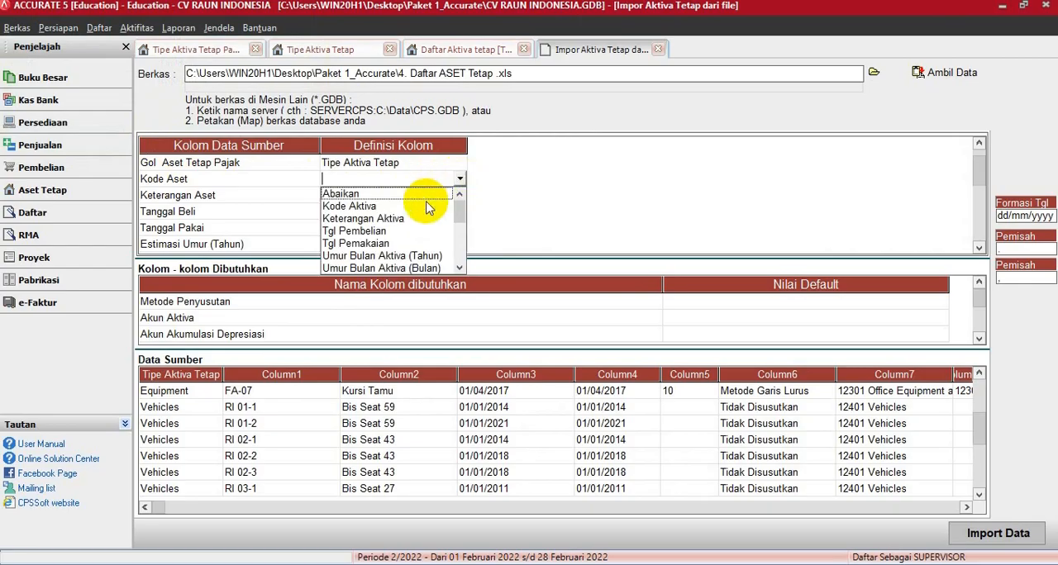
{"action": "left_click", "coordinate": [376, 206]}
{"action": "left_click", "coordinate": [389, 195]}
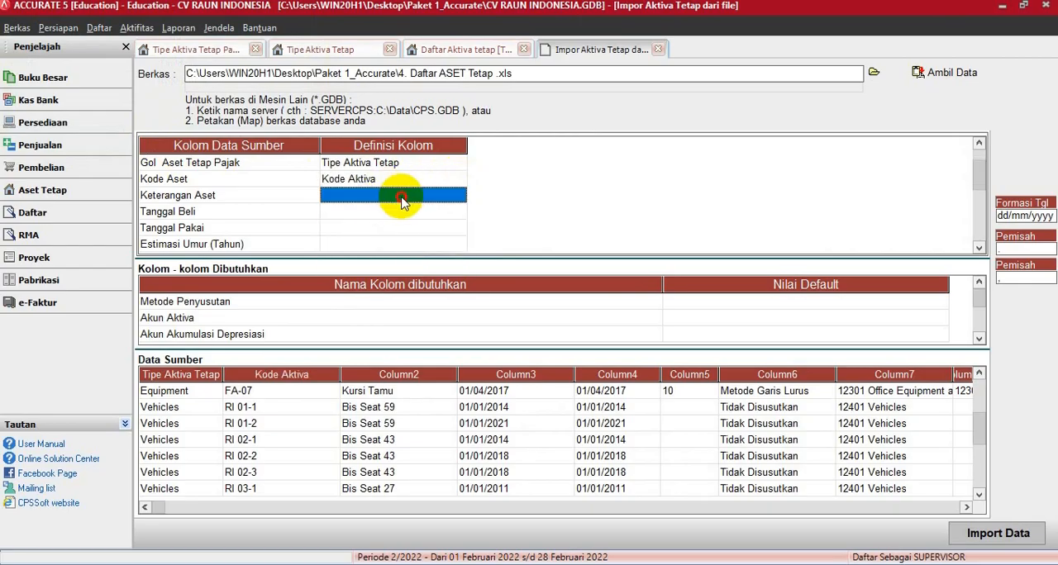
{"action": "left_click", "coordinate": [460, 195]}
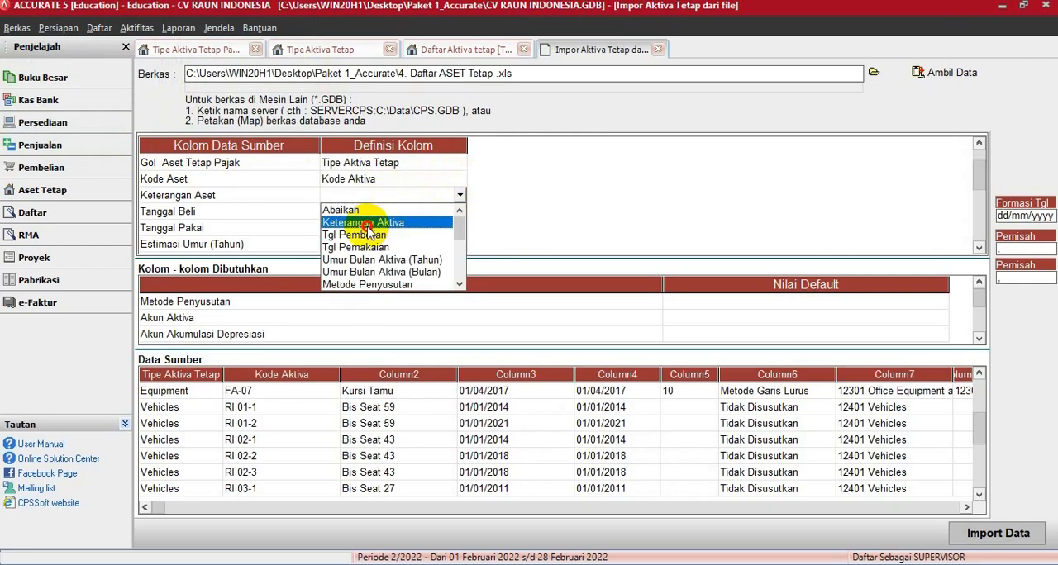
{"action": "left_click", "coordinate": [368, 222]}
- Map the source column Tanggal Beli to Tgl Pembelian and Tanggal Pakai to Tgl Pemakaian
{"action": "left_click", "coordinate": [400, 212]}
{"action": "left_click", "coordinate": [459, 215]}
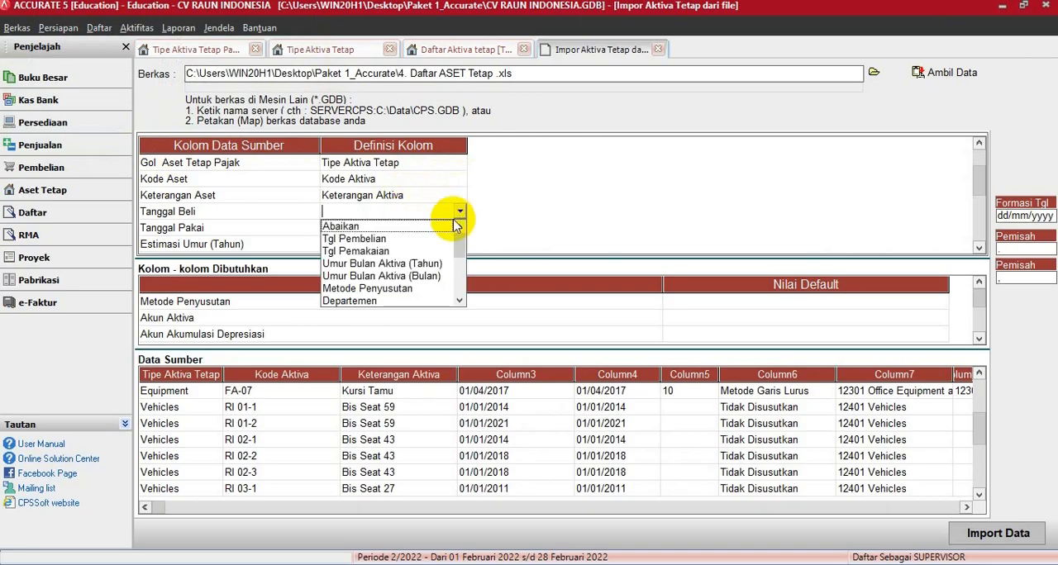
{"action": "left_click", "coordinate": [413, 238]}
{"action": "left_click", "coordinate": [418, 228]}
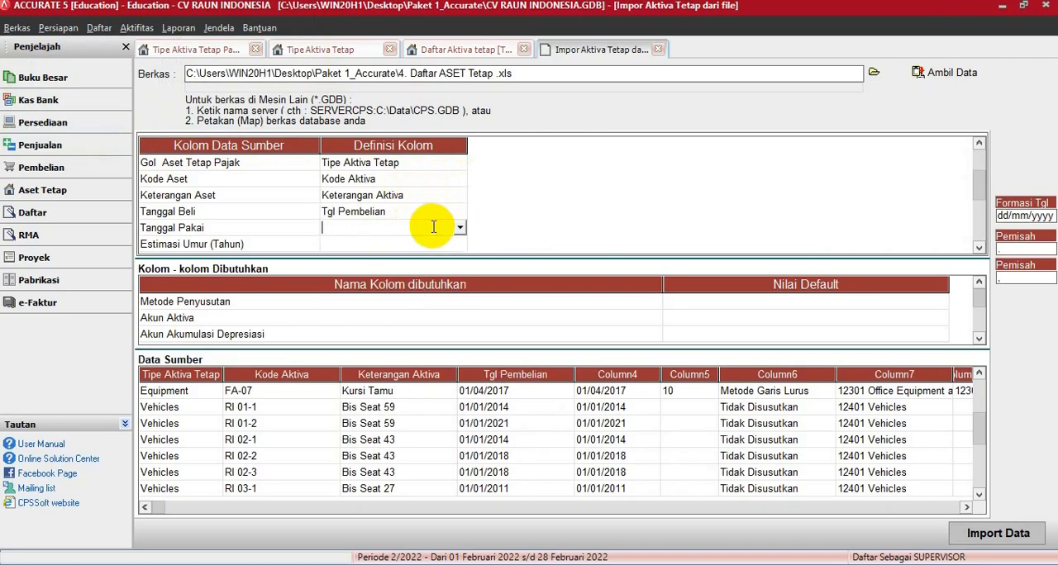
{"action": "left_click", "coordinate": [460, 229]}
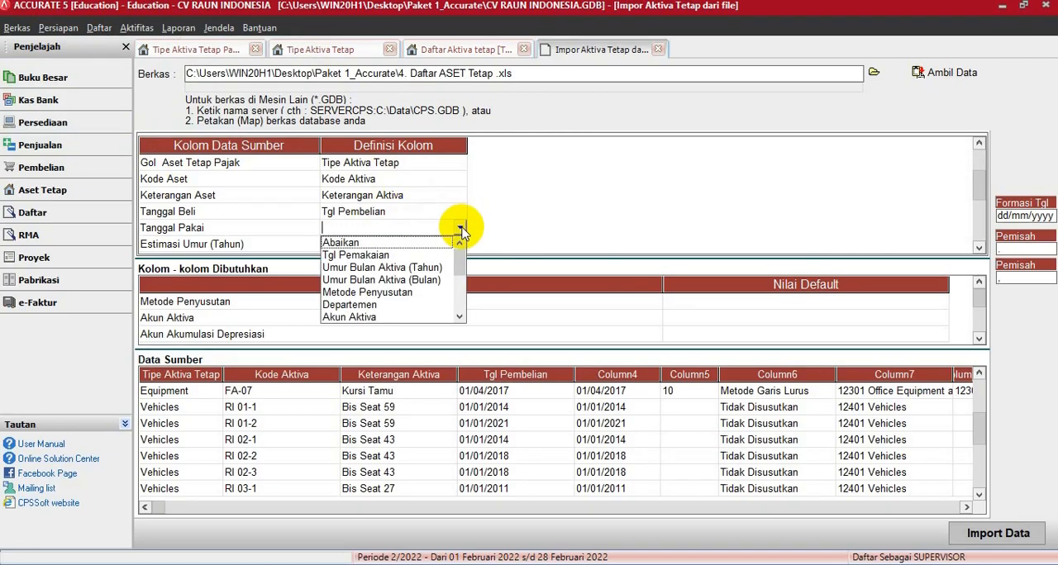
{"action": "left_click", "coordinate": [364, 257]}
- Map Estimasi Umur (Tahun) to Umur Bulan Aktiva (Tahun) and the source column Metode Penyusutan to the same-named field
{"action": "left_click", "coordinate": [368, 241]}
{"action": "left_click", "coordinate": [460, 246]}
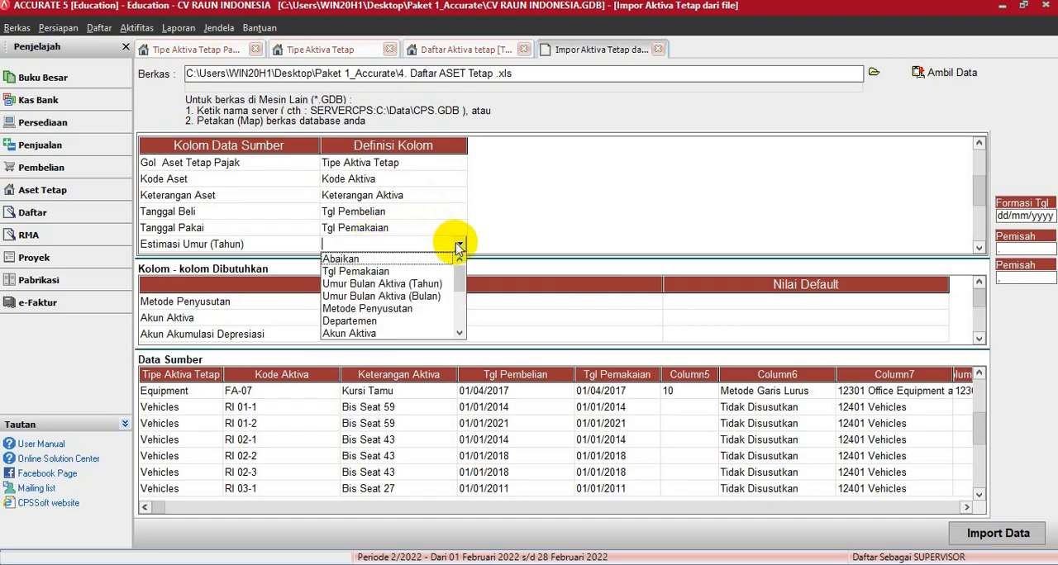
{"action": "left_click", "coordinate": [418, 281]}
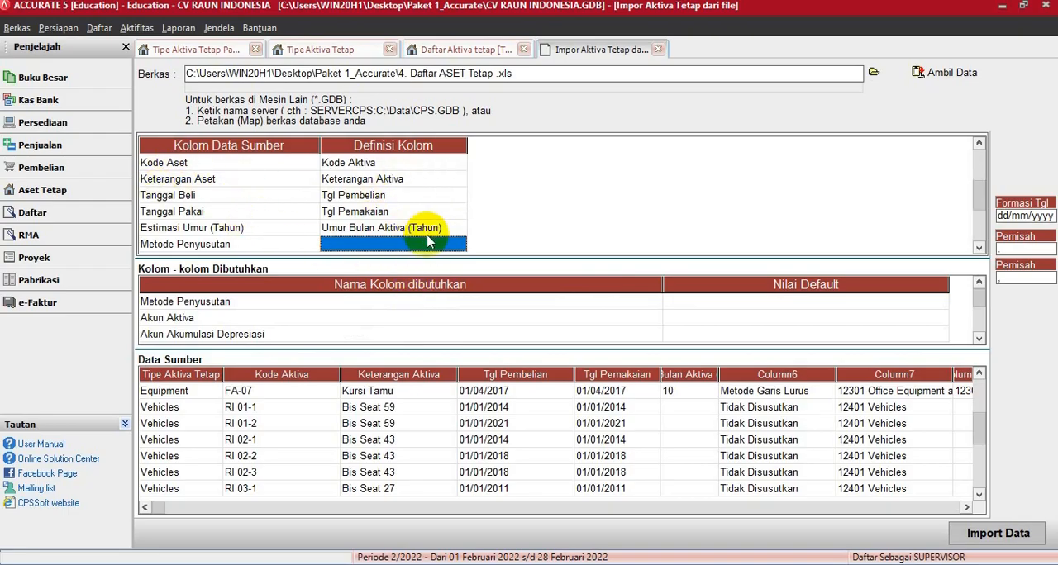
{"action": "left_click", "coordinate": [457, 242]}
{"action": "left_click", "coordinate": [460, 245]}
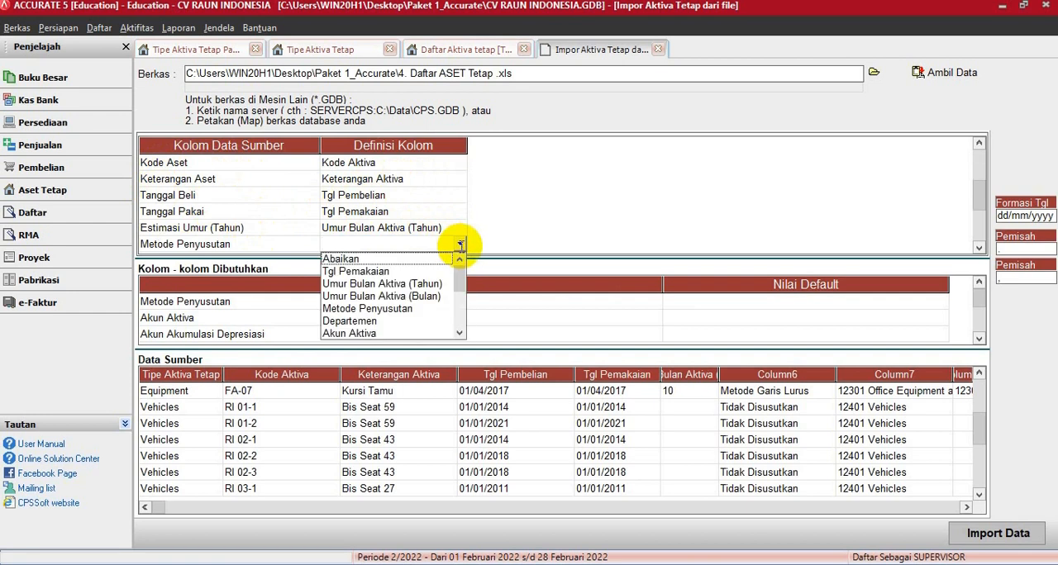
{"action": "left_click", "coordinate": [385, 308]}
- Define the source depreciation methods Tidak Disusutkan as Tidak terdepresiasi and Metode Garis Lurus as Metode Garis Lurus, and confirm the definitions
{"action": "left_click", "coordinate": [277, 48]}
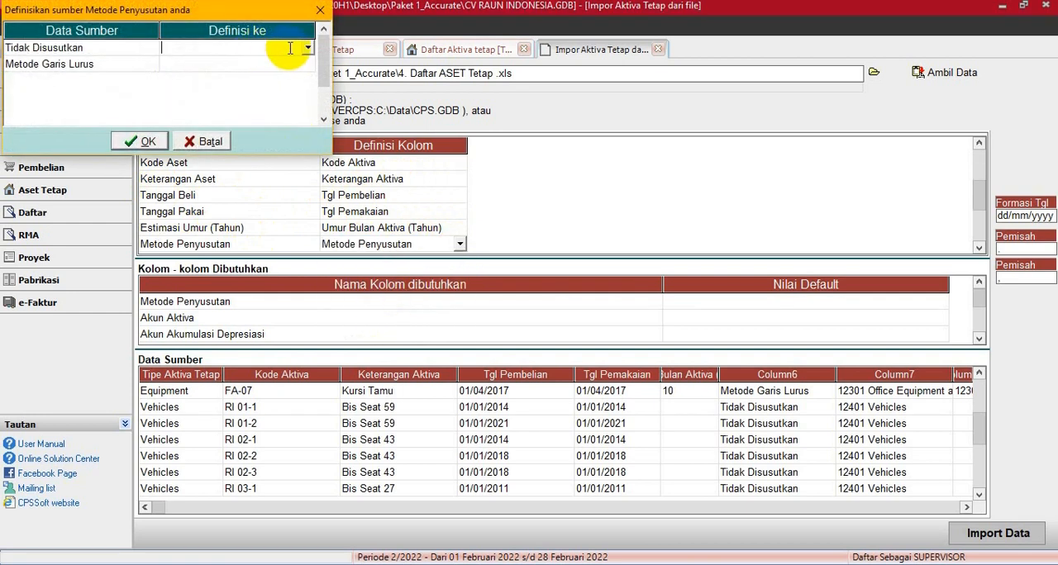
{"action": "left_click", "coordinate": [307, 48]}
{"action": "left_click", "coordinate": [237, 57]}
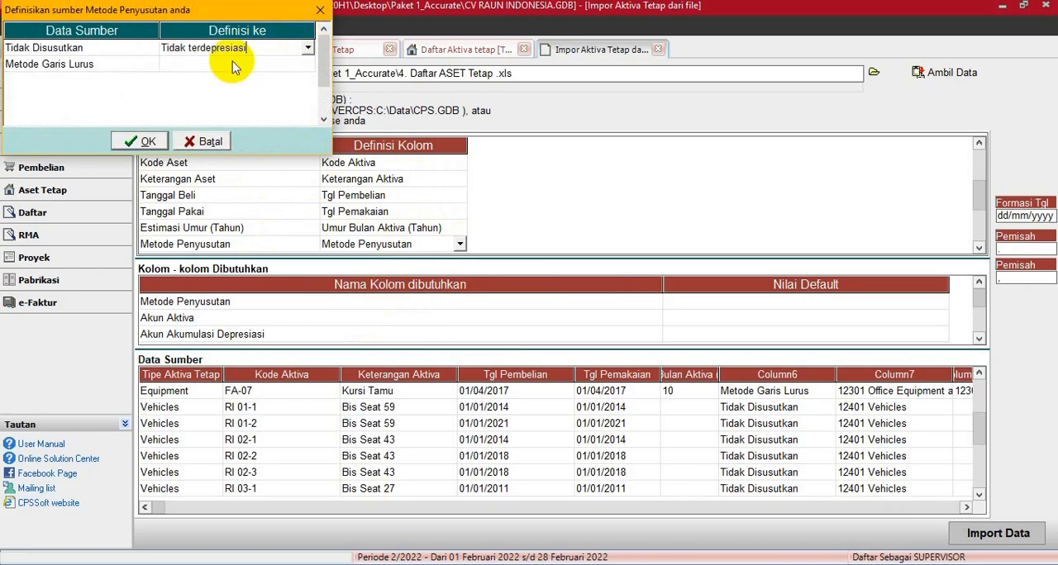
{"action": "left_click", "coordinate": [262, 63]}
{"action": "left_click", "coordinate": [306, 64]}
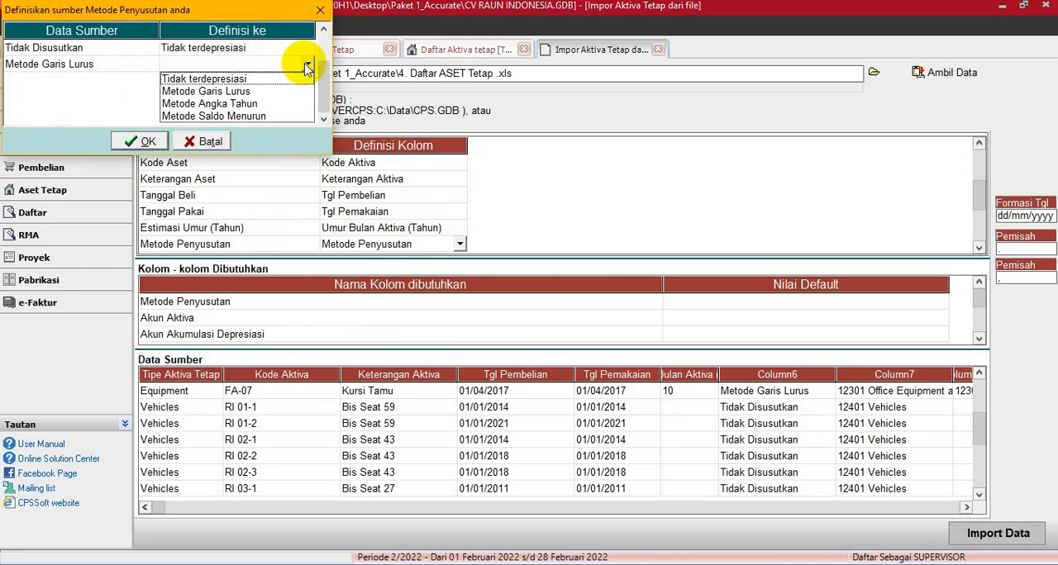
{"action": "left_click", "coordinate": [229, 92]}
{"action": "left_click", "coordinate": [141, 141]}
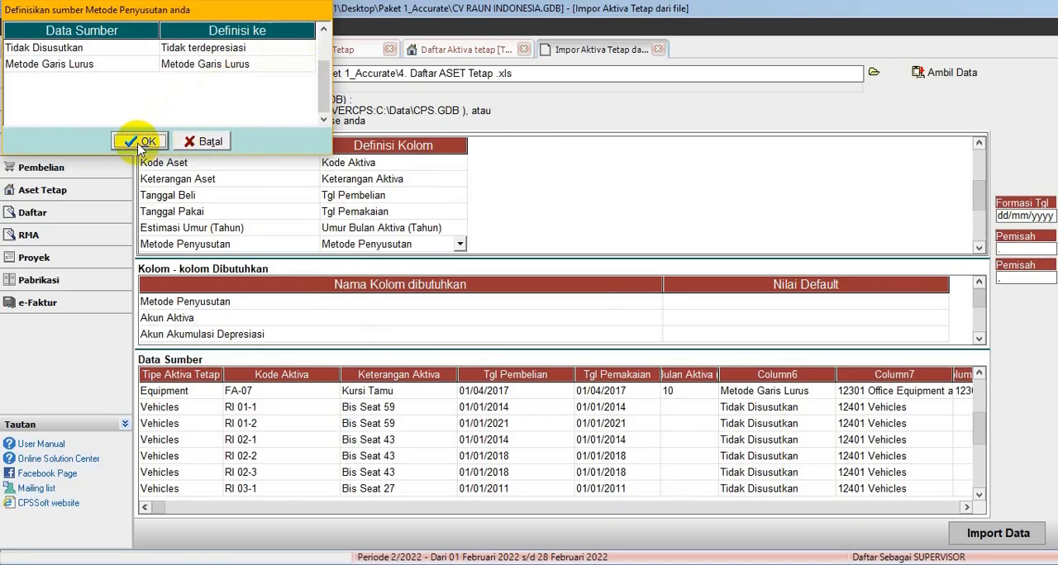
- Map the source column Akun Aset to Akun Aktiva
{"action": "left_click", "coordinate": [444, 254]}
{"action": "left_click", "coordinate": [442, 213]}
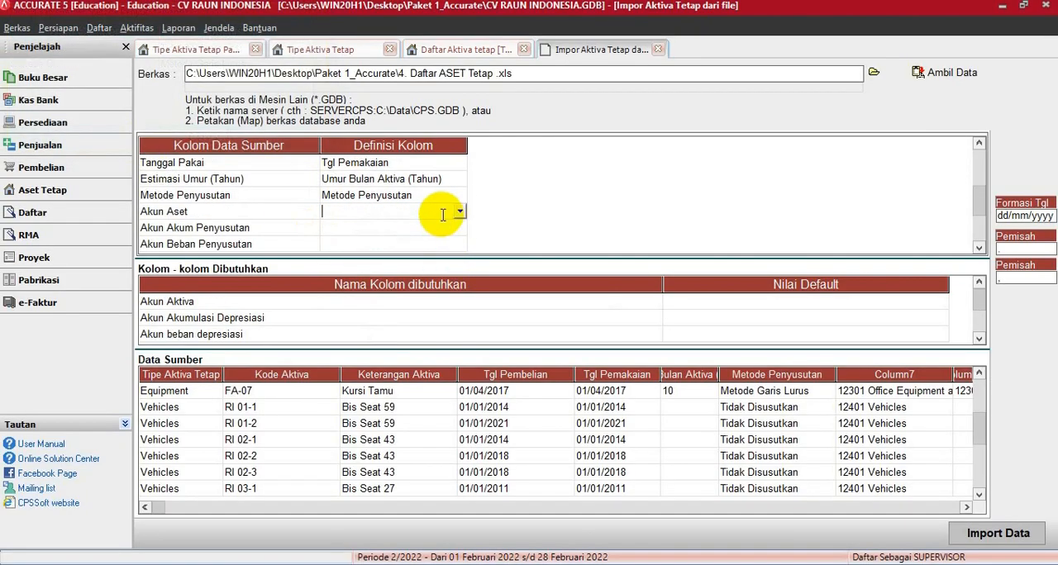
{"action": "left_click", "coordinate": [462, 214]}
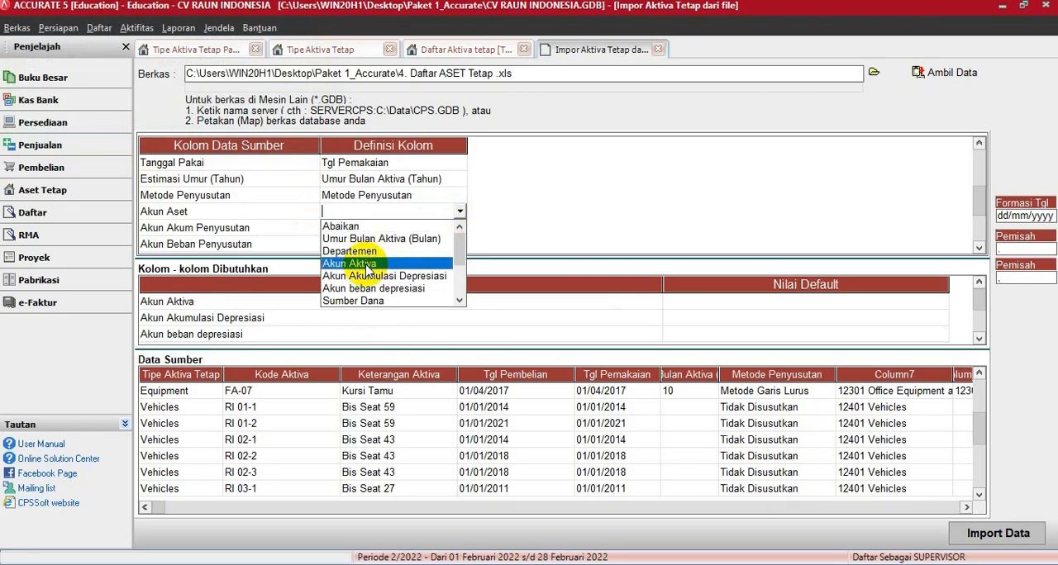
{"action": "left_click", "coordinate": [395, 260]}
- Define the source asset account 12101 Land as 12101, Land and 12201 Building as 12201, Office Building at Cost
{"action": "left_click", "coordinate": [261, 50]}
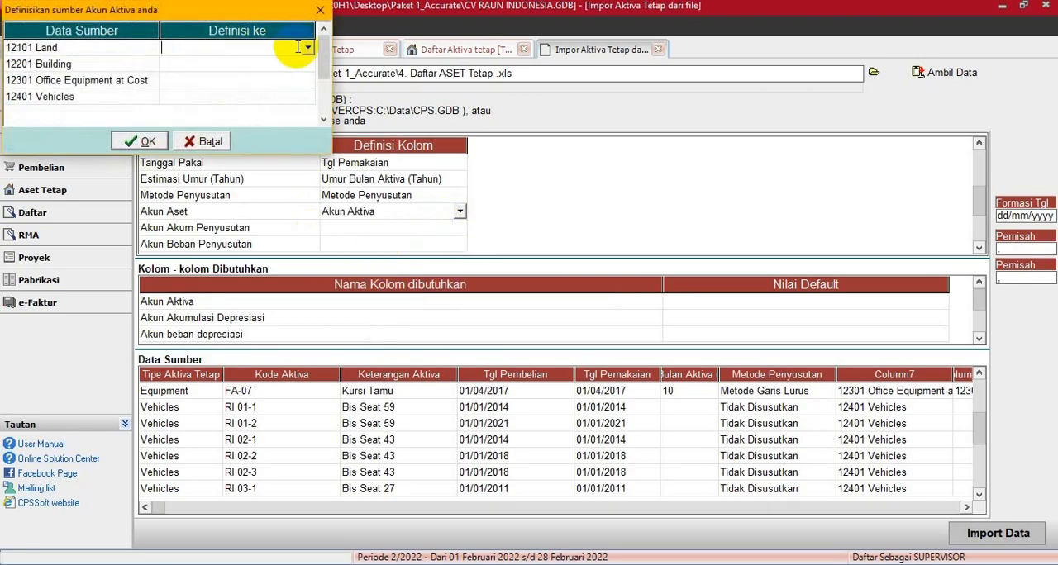
{"action": "left_click", "coordinate": [308, 51]}
{"action": "left_click", "coordinate": [248, 62]}
{"action": "left_click", "coordinate": [268, 64]}
{"action": "left_click", "coordinate": [304, 63]}
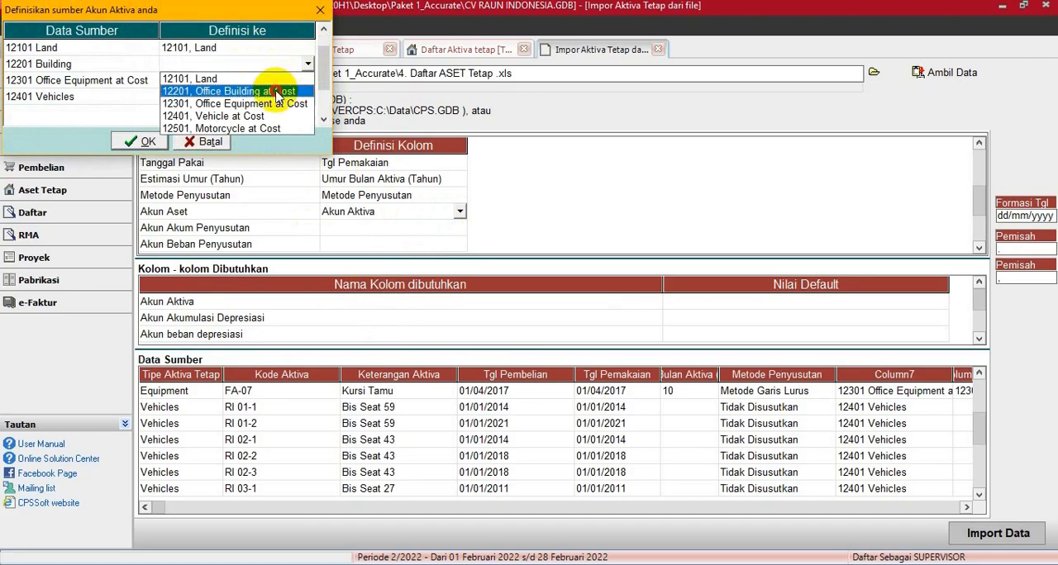
{"action": "left_click", "coordinate": [289, 94]}
- Define 12301 Office Equipment at Cost as the same-numbered account and 12401 Vehicles as 12401, Vehicle at Cost, and confirm the asset account definitions
{"action": "left_click", "coordinate": [303, 80]}
{"action": "left_click", "coordinate": [308, 80]}
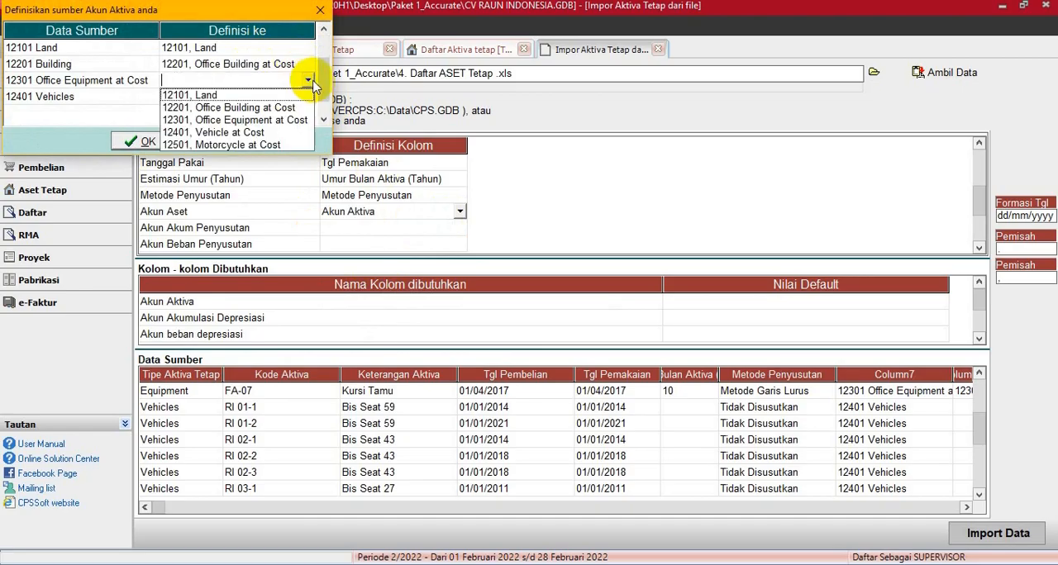
{"action": "left_click", "coordinate": [281, 118]}
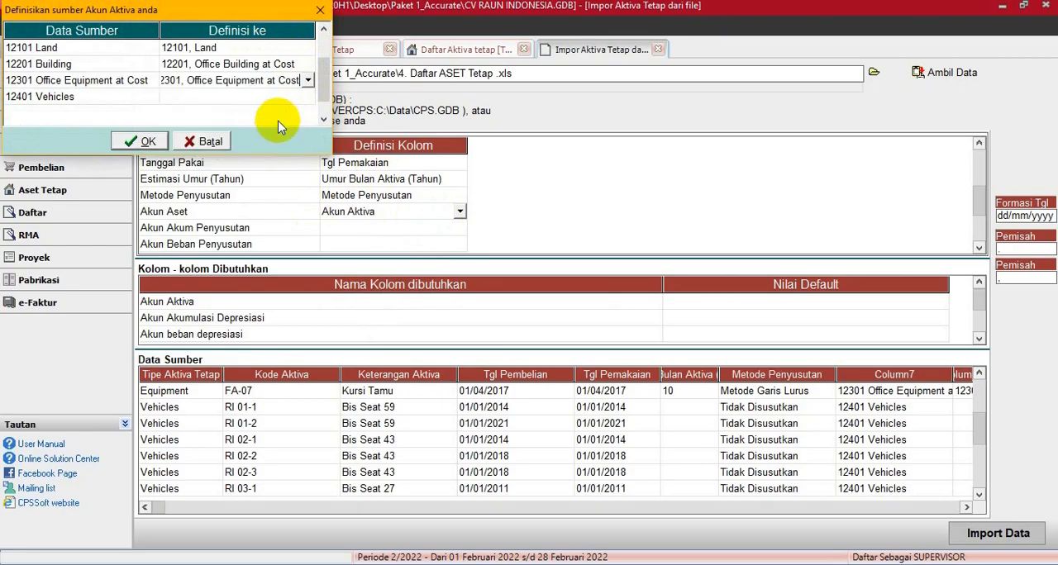
{"action": "left_click", "coordinate": [294, 96]}
{"action": "left_click", "coordinate": [307, 96]}
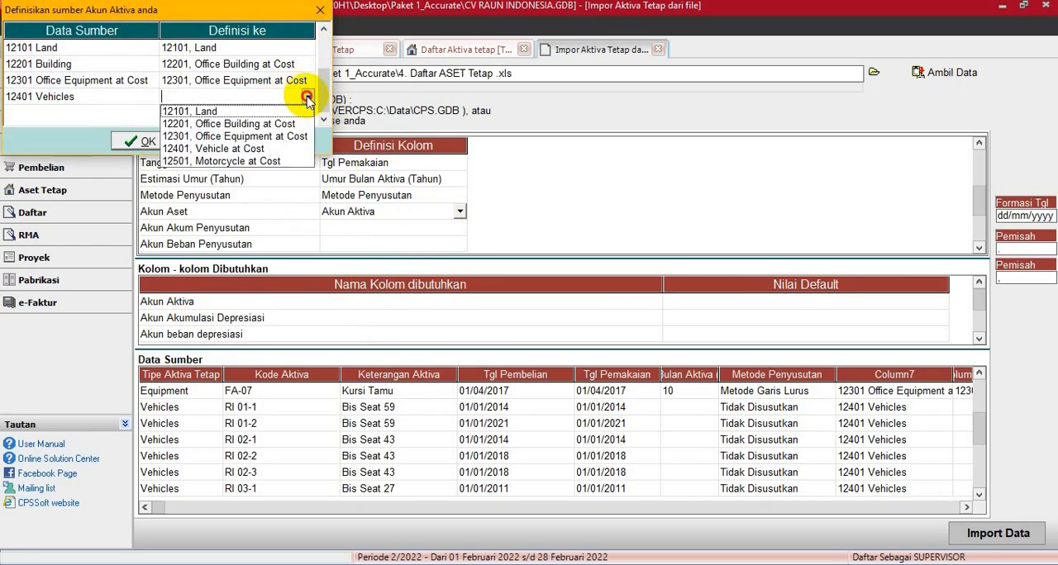
{"action": "left_click", "coordinate": [235, 148]}
{"action": "left_click", "coordinate": [147, 140]}
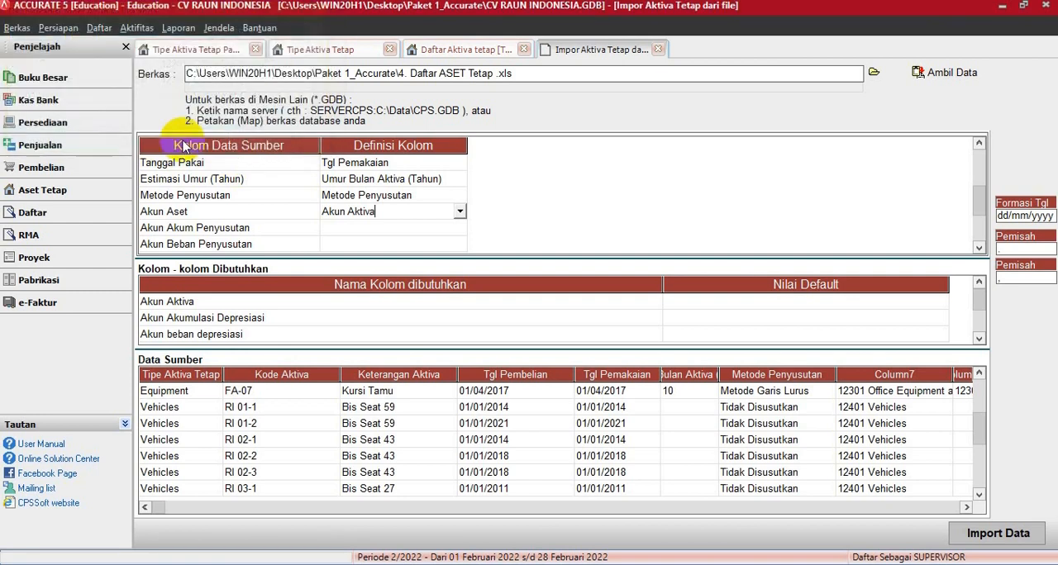
- Map the source column Akun Akum Penyusutan to Akun Akumulasi Depresiasi
{"action": "scroll", "coordinate": [276, 147], "scroll_direction": "down", "scroll_amount": 3}
{"action": "left_click", "coordinate": [394, 212]}
{"action": "left_click", "coordinate": [394, 218]}
{"action": "left_click", "coordinate": [461, 212]}
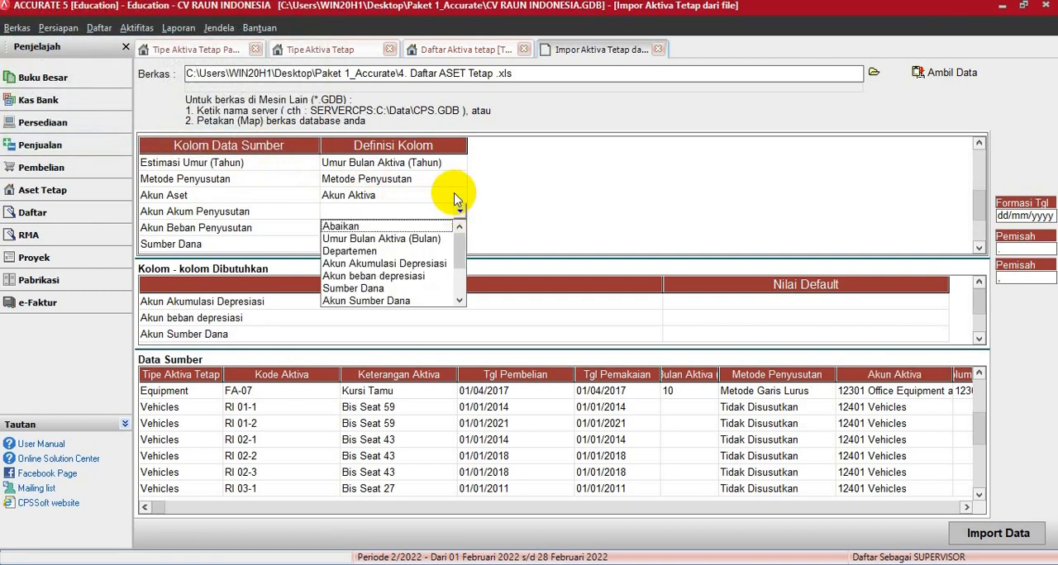
{"action": "left_click", "coordinate": [388, 263]}
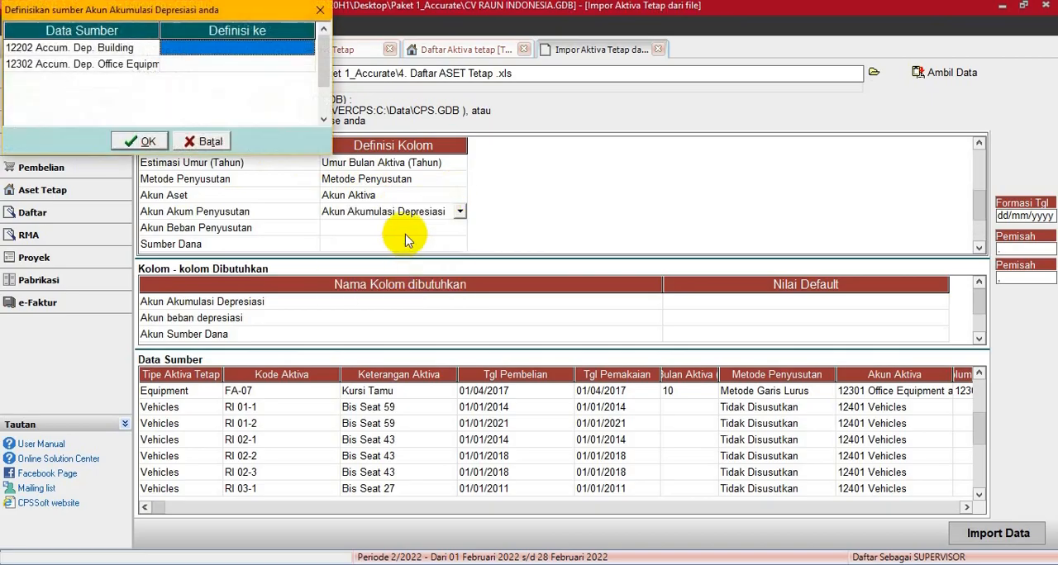
- Define 12202 Accum. Dep. Building as Accum. Dep. - Office Building and 12302 as Accum. Dep. - Office Equipment, and confirm the definitions
{"action": "left_click", "coordinate": [293, 50]}
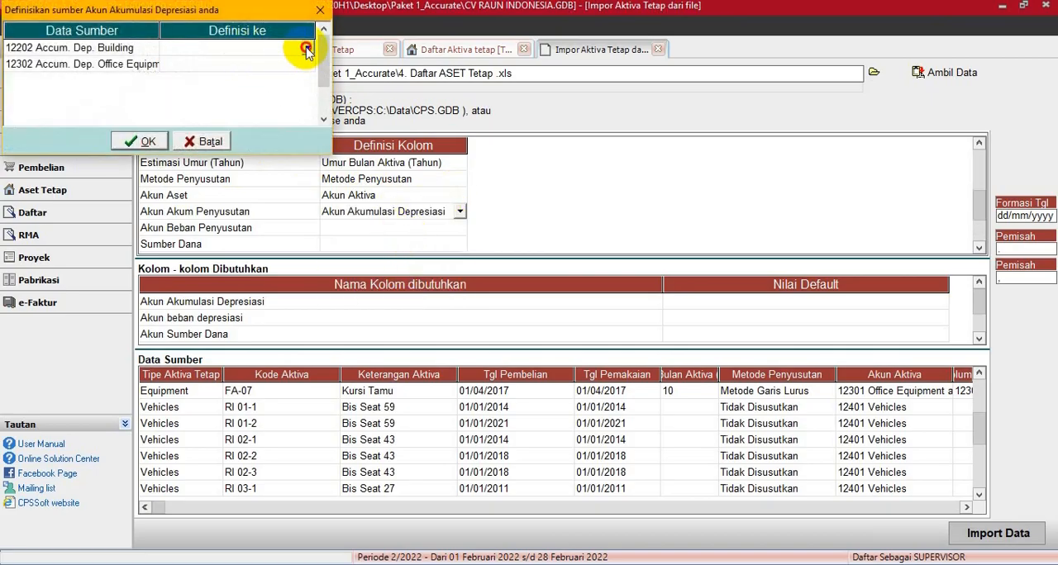
{"action": "left_click", "coordinate": [307, 49]}
{"action": "left_click", "coordinate": [259, 62]}
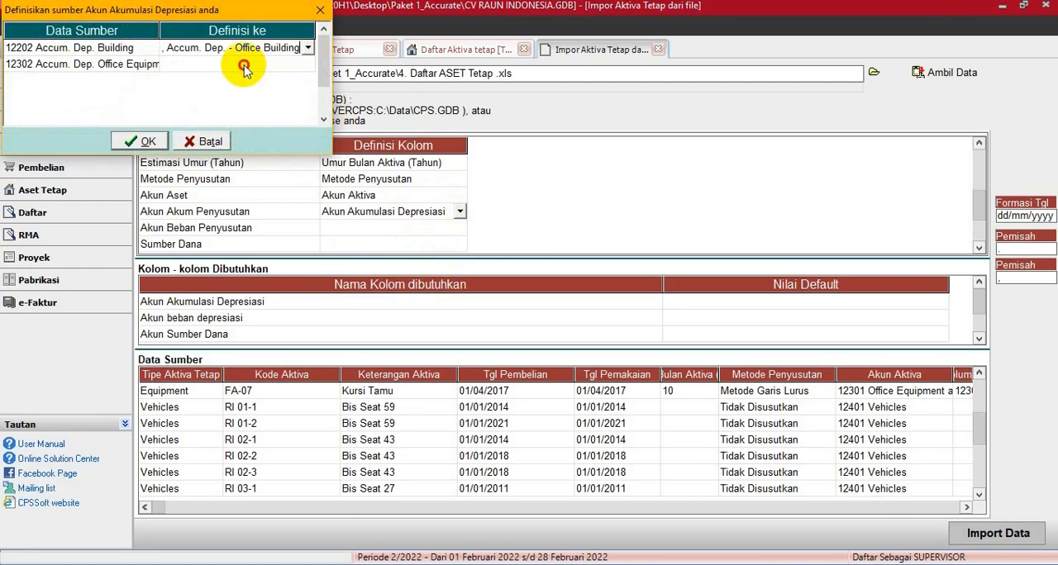
{"action": "left_click", "coordinate": [295, 64]}
{"action": "left_click", "coordinate": [306, 64]}
{"action": "left_click", "coordinate": [273, 91]}
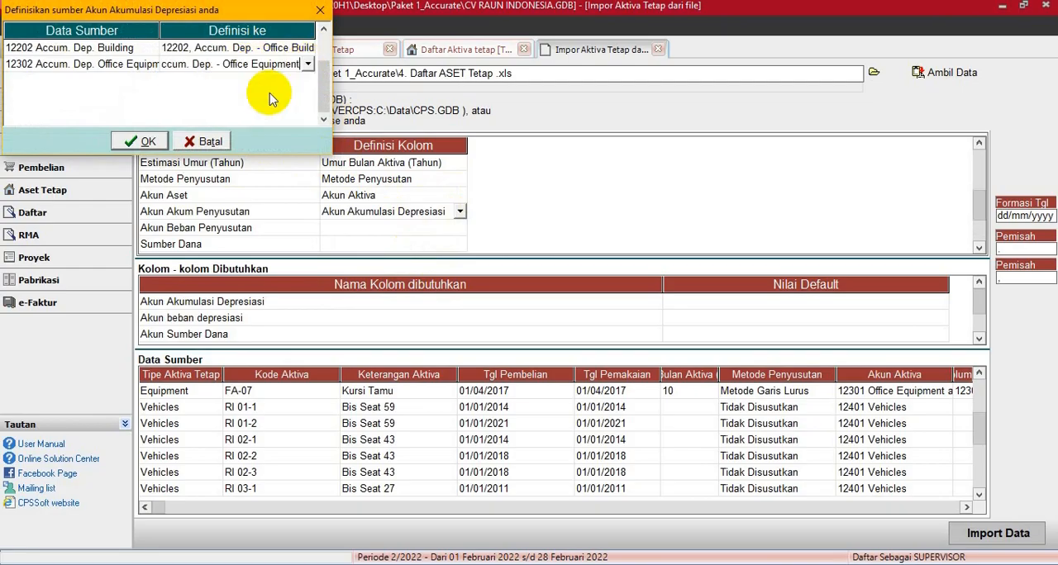
{"action": "left_click", "coordinate": [145, 140]}
- Map the source column Akun Beban Penyusutan to Akun beban depresiasi
{"action": "left_click", "coordinate": [426, 232]}
{"action": "left_click", "coordinate": [457, 228]}
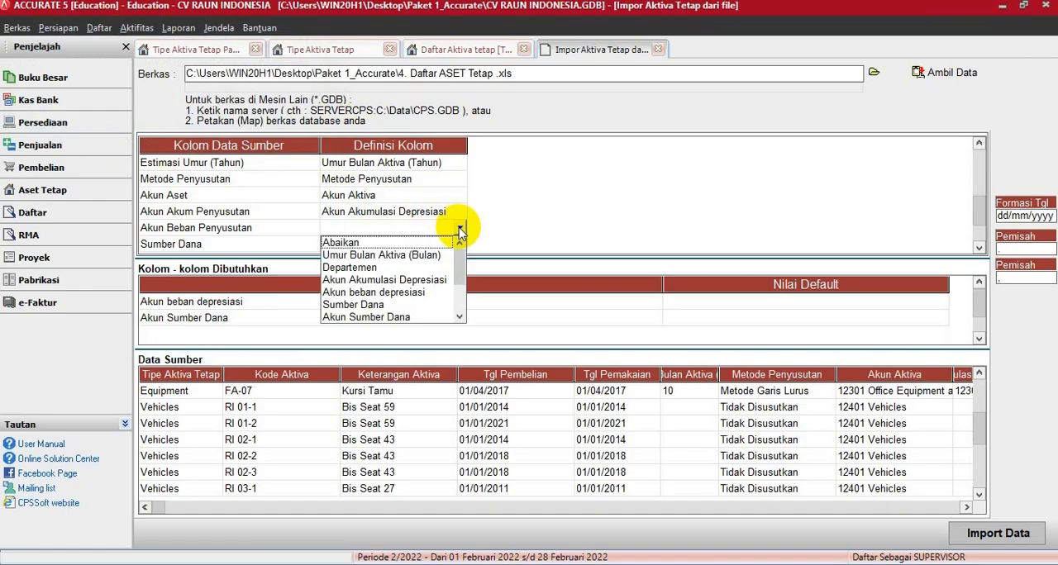
{"action": "left_click", "coordinate": [382, 292]}
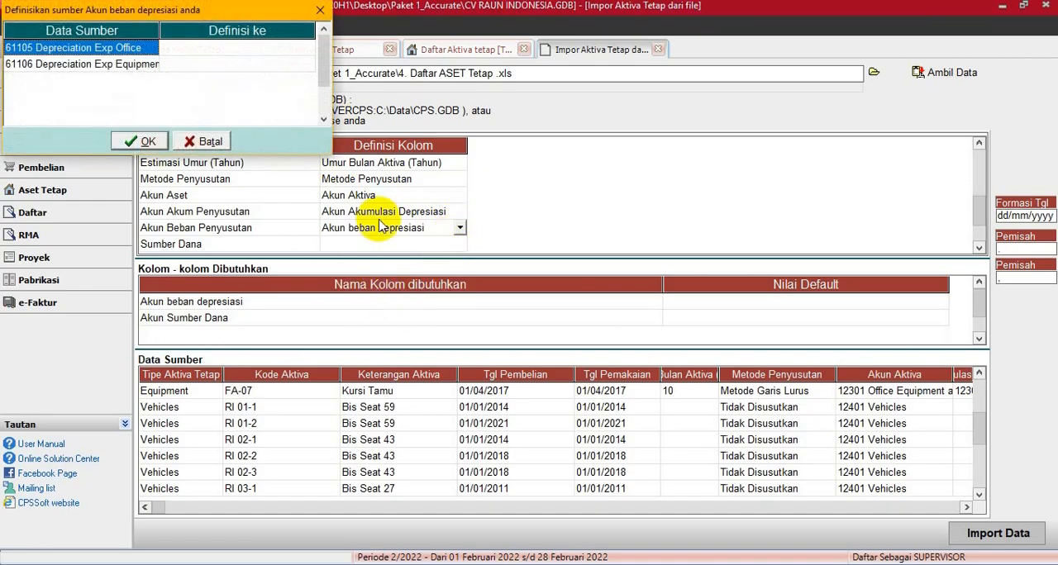
- Define the source depreciation expense accounts 61105 (Office) and 61106 (Equipment) as the existing accounts with the same numbers and confirm the definitions
{"action": "left_click", "coordinate": [290, 54]}
{"action": "left_click", "coordinate": [289, 54]}
{"action": "left_click", "coordinate": [306, 50]}
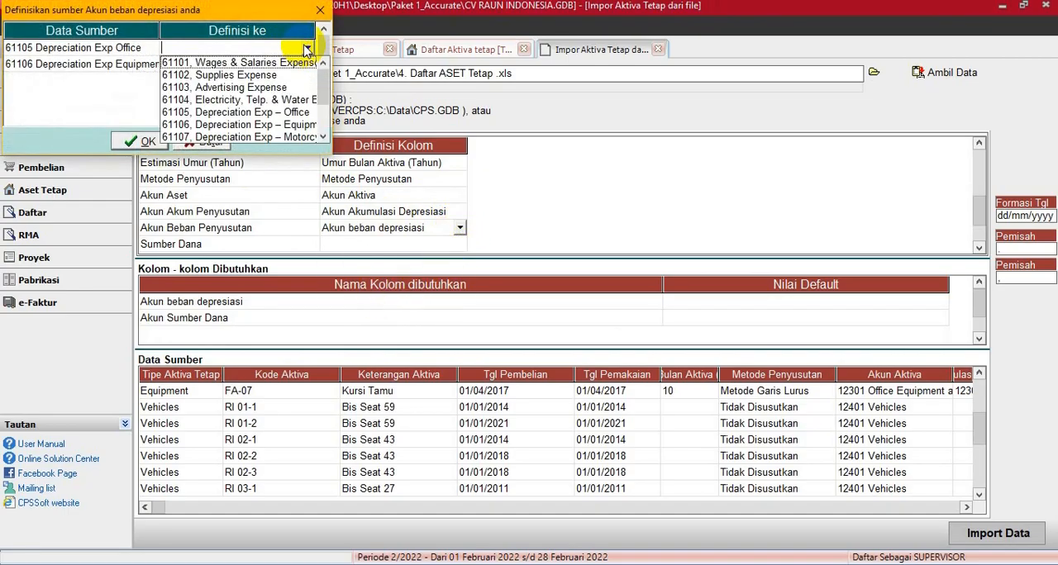
{"action": "left_click", "coordinate": [288, 113]}
{"action": "left_click", "coordinate": [243, 64]}
{"action": "left_click", "coordinate": [302, 64]}
{"action": "left_click", "coordinate": [309, 65]}
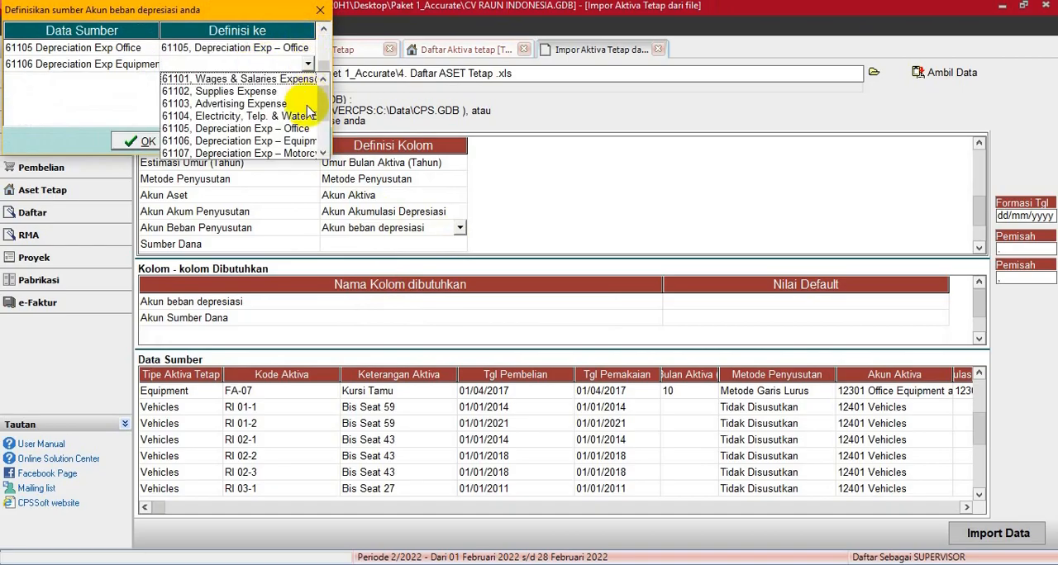
{"action": "left_click", "coordinate": [285, 141]}
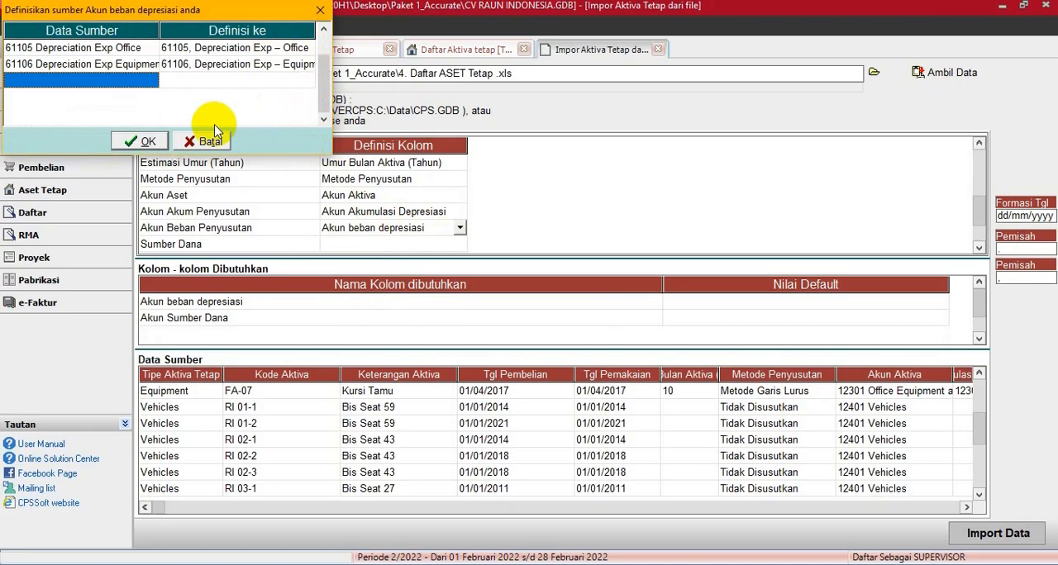
{"action": "left_click", "coordinate": [139, 141]}
- Map the source columns Sumber Dana and Akun Sumber Dana to the fields of the same names
{"action": "left_click", "coordinate": [438, 243]}
{"action": "left_click", "coordinate": [435, 243]}
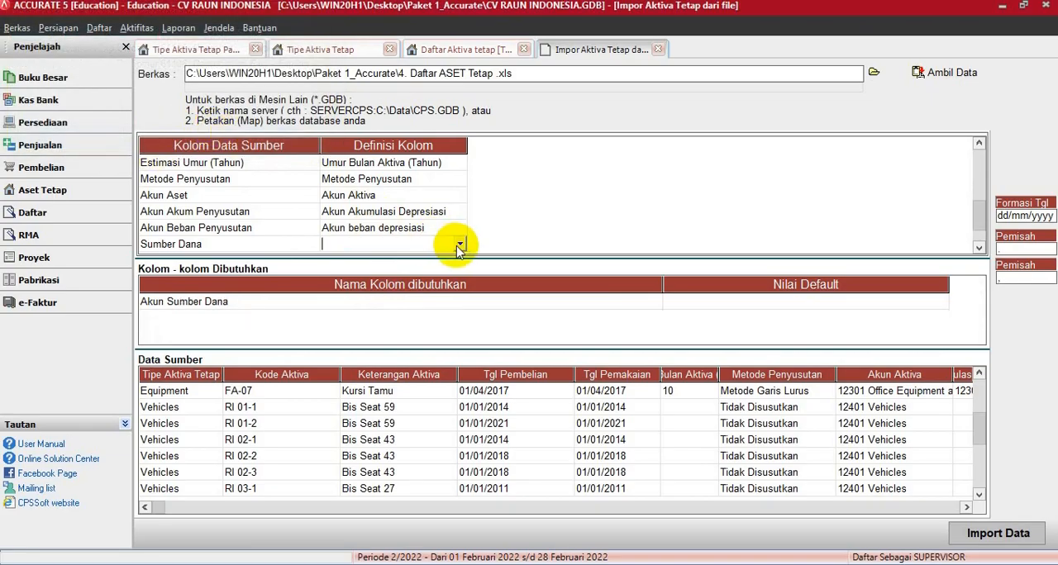
{"action": "left_click", "coordinate": [459, 245]}
{"action": "left_click", "coordinate": [370, 322]}
{"action": "scroll", "coordinate": [390, 234], "scroll_direction": "down", "scroll_amount": 3}
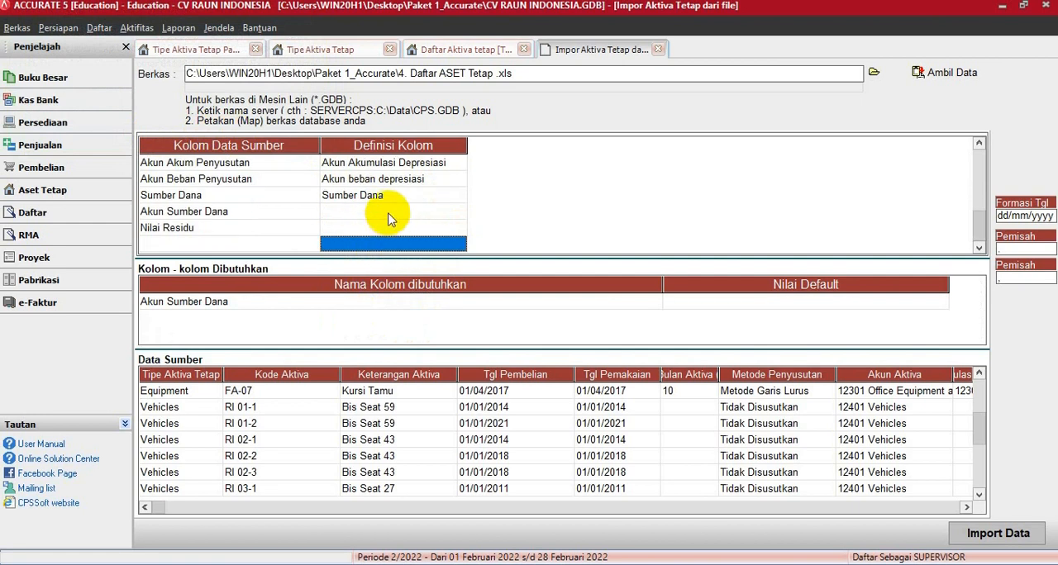
{"action": "left_click", "coordinate": [433, 227]}
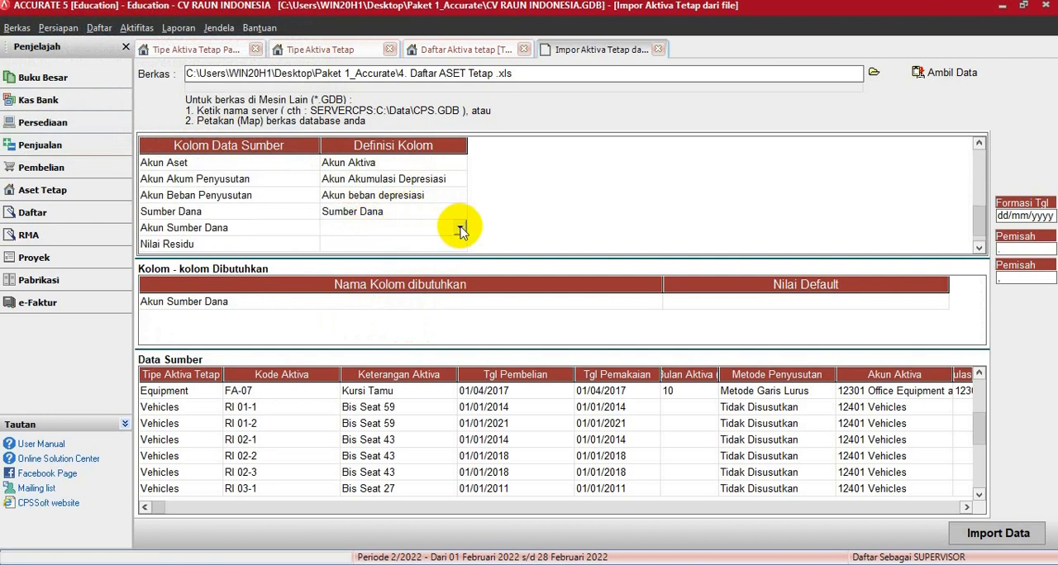
{"action": "left_click", "coordinate": [457, 229]}
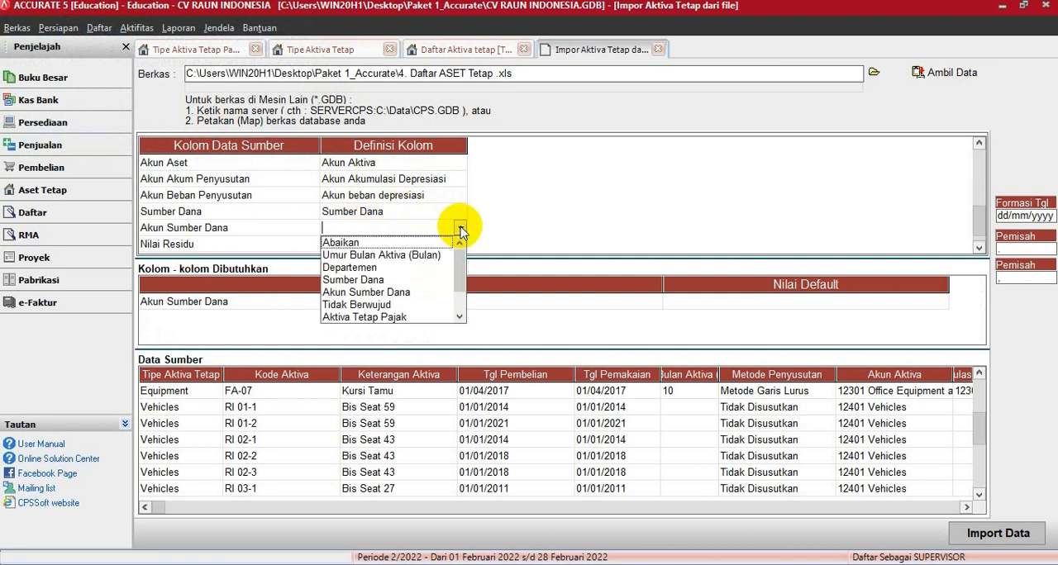
{"action": "left_click", "coordinate": [370, 293]}
- Define the source fund account Opening Balance Equity as account 310001, OPENING BALANCE EQUITY and confirm the definition
{"action": "left_click", "coordinate": [291, 49]}
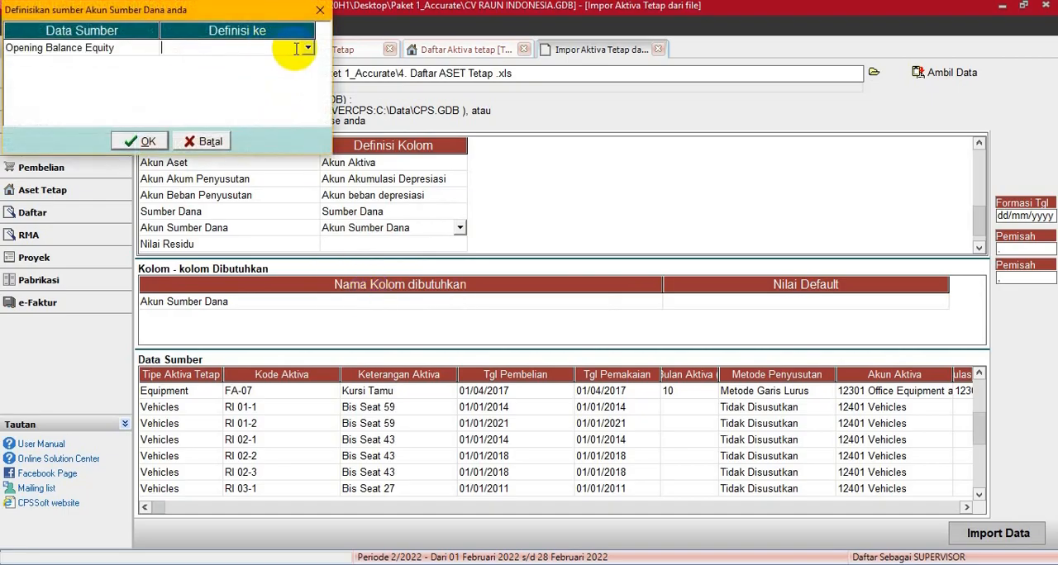
{"action": "left_click", "coordinate": [307, 49]}
{"action": "left_click", "coordinate": [248, 74]}
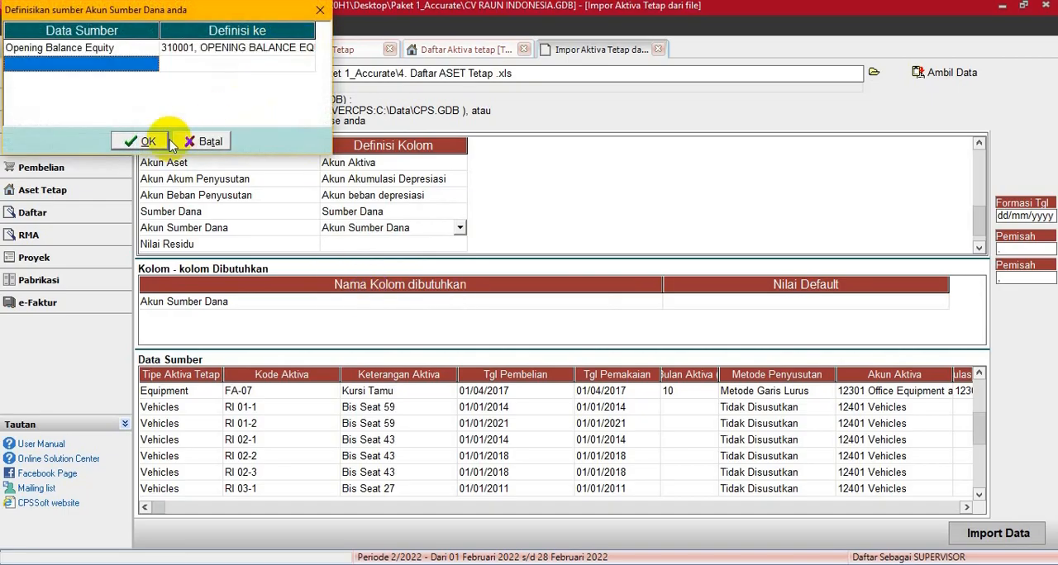
{"action": "left_click", "coordinate": [145, 138]}
- Map the source column Nilai Residu to the field Nilai Residu
{"action": "scroll", "coordinate": [421, 247], "scroll_direction": "down", "scroll_amount": 1}
{"action": "scroll", "coordinate": [430, 230], "scroll_direction": "up", "scroll_amount": 1}
{"action": "scroll", "coordinate": [431, 231], "scroll_direction": "down", "scroll_amount": 1}
{"action": "scroll", "coordinate": [423, 232], "scroll_direction": "up", "scroll_amount": 1}
{"action": "left_click", "coordinate": [431, 244]}
{"action": "left_click", "coordinate": [460, 245]}
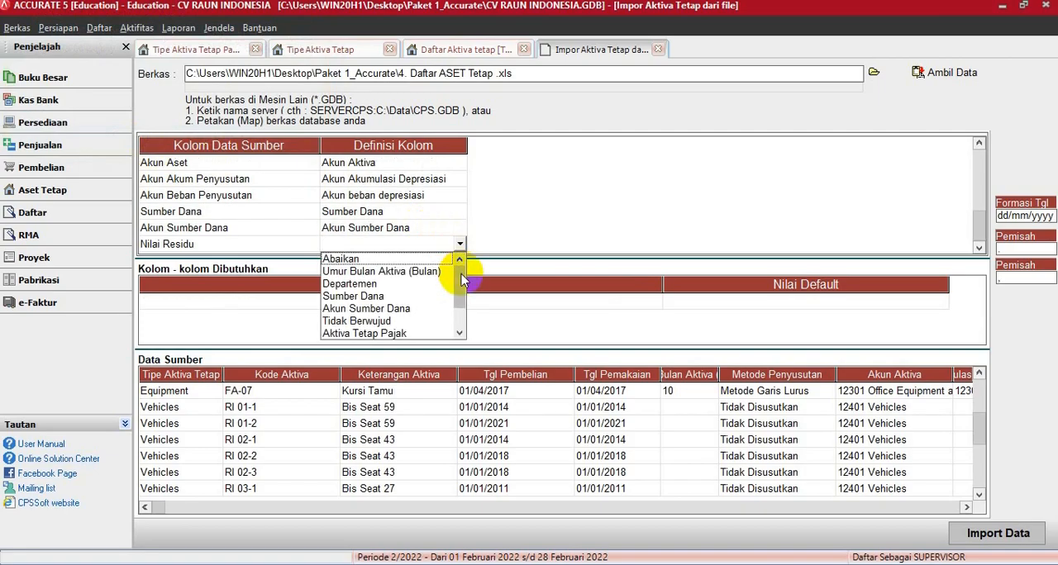
{"action": "left_click_drag", "start_coordinate": [462, 281], "coordinate": [463, 338]}
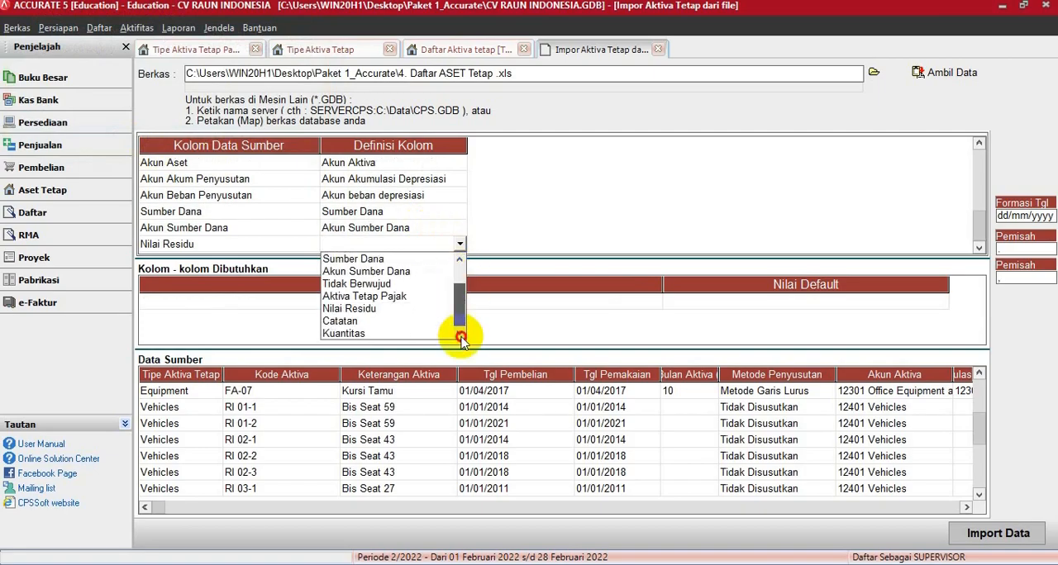
{"action": "left_click", "coordinate": [354, 309]}
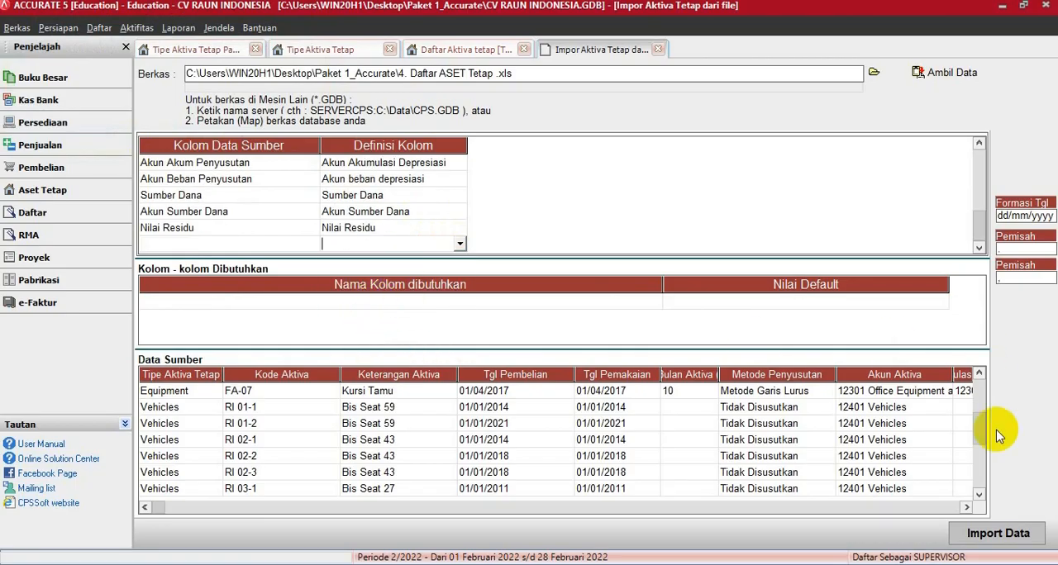
- Import the mapped fixed asset data and refresh the Daftar Aktiva Tetap list
{"action": "left_click", "coordinate": [992, 535]}
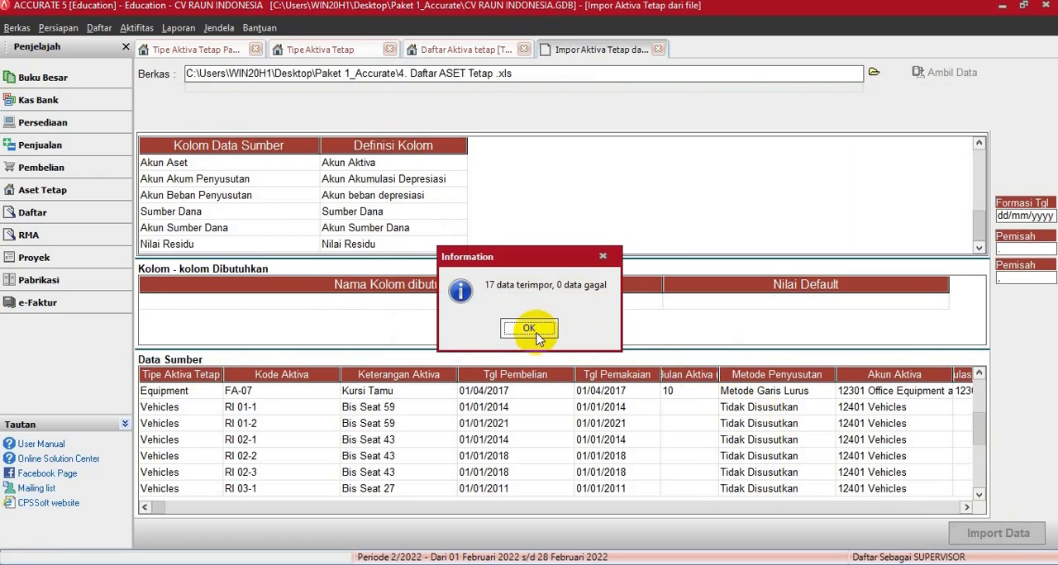
{"action": "left_click", "coordinate": [529, 329]}
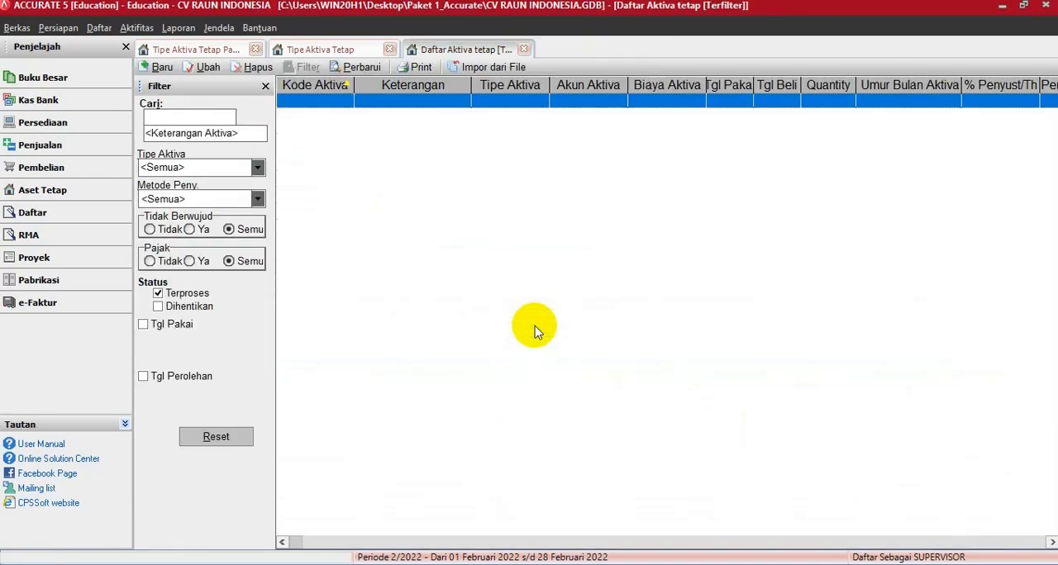
{"action": "left_click", "coordinate": [360, 68]}
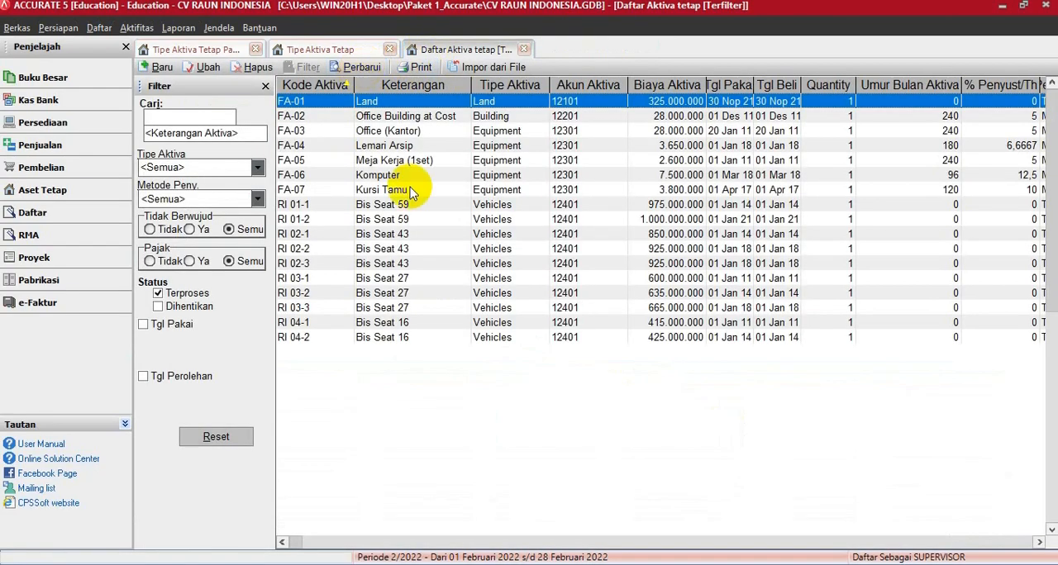
- Close the Daftar Aktiva Tetap, Tipe Aktiva Tetap and Tipe Aktiva Tetap Pajak lists
{"action": "left_click", "coordinate": [523, 49]}
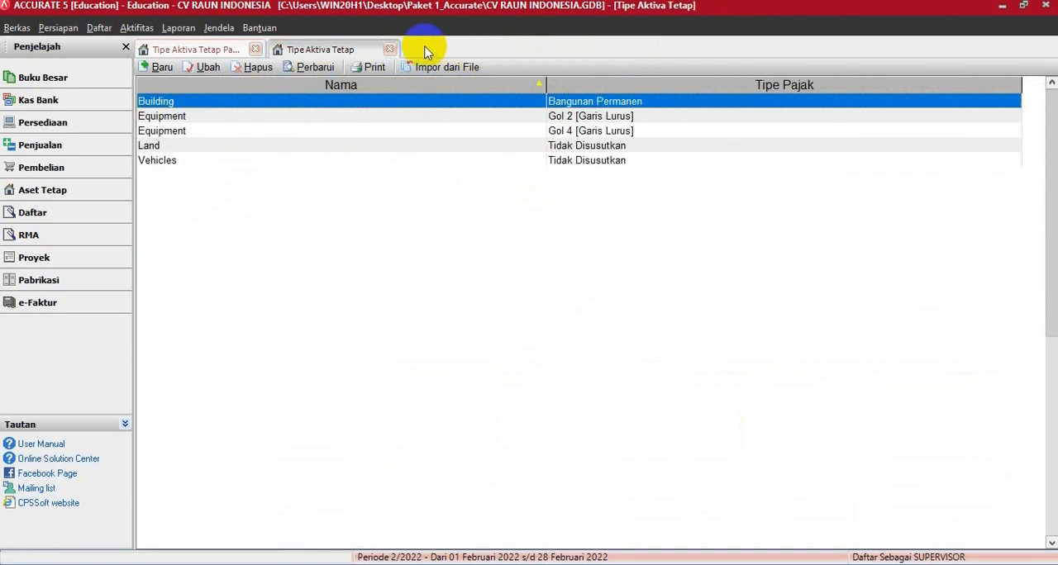
{"action": "left_click", "coordinate": [390, 49]}
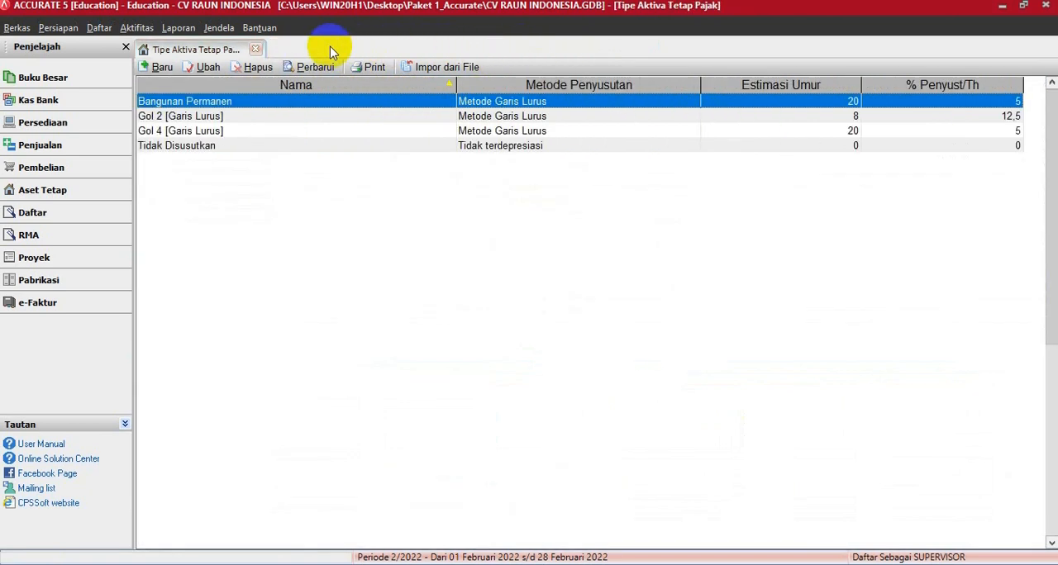
{"action": "left_click", "coordinate": [256, 50]}
- Display the Neraca Saldo (Klasik) report from the Buku Besar category as of 30/11/2021
{"action": "left_click", "coordinate": [176, 30]}
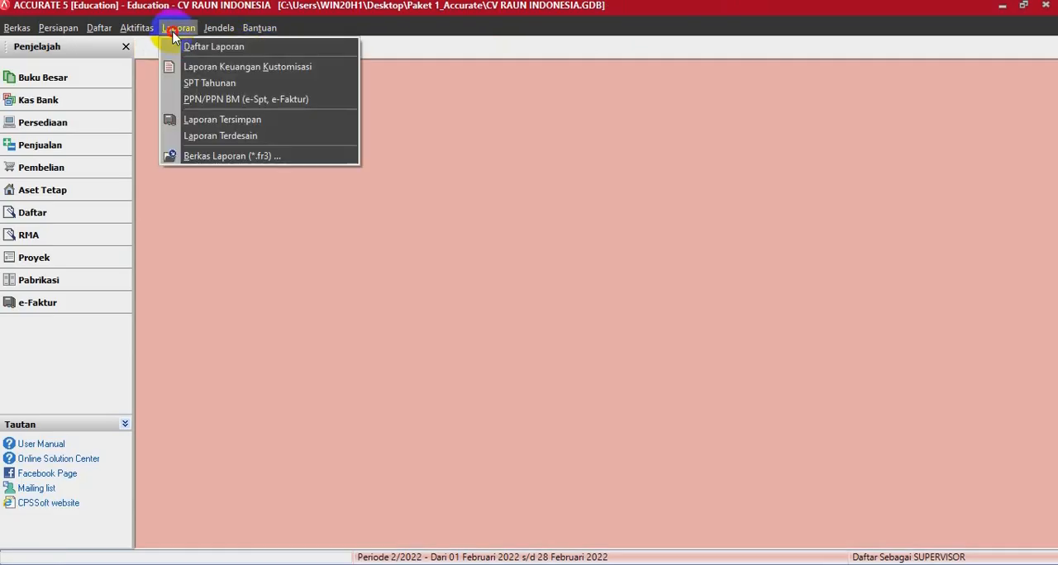
{"action": "left_click", "coordinate": [175, 46]}
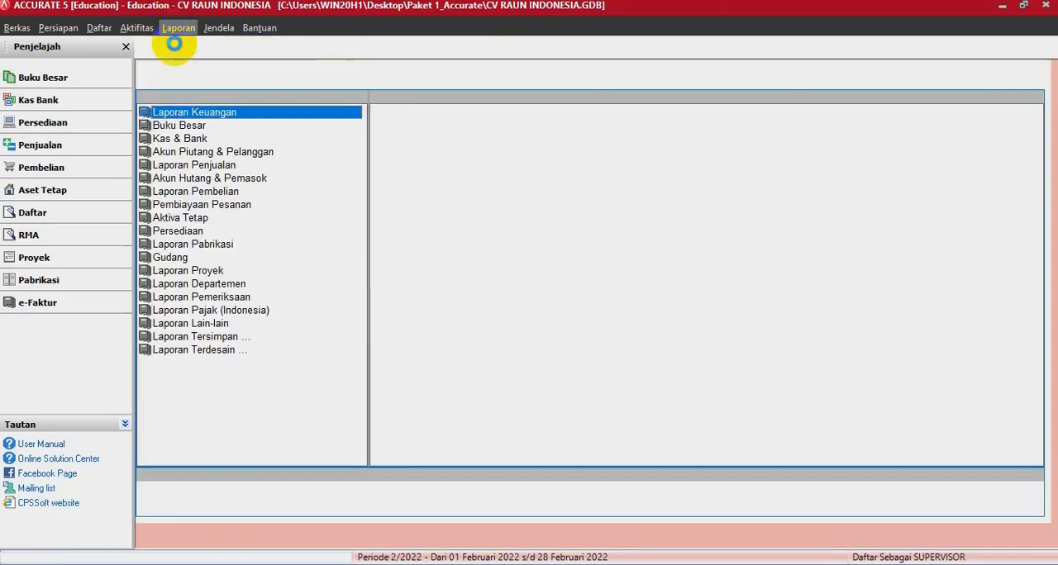
{"action": "left_click", "coordinate": [175, 126]}
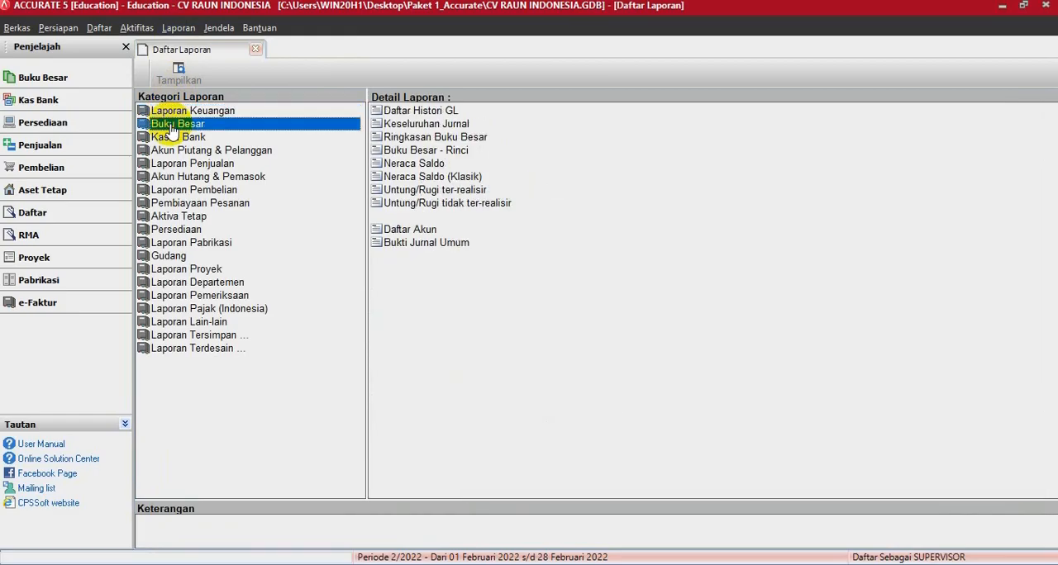
{"action": "left_click", "coordinate": [468, 178]}
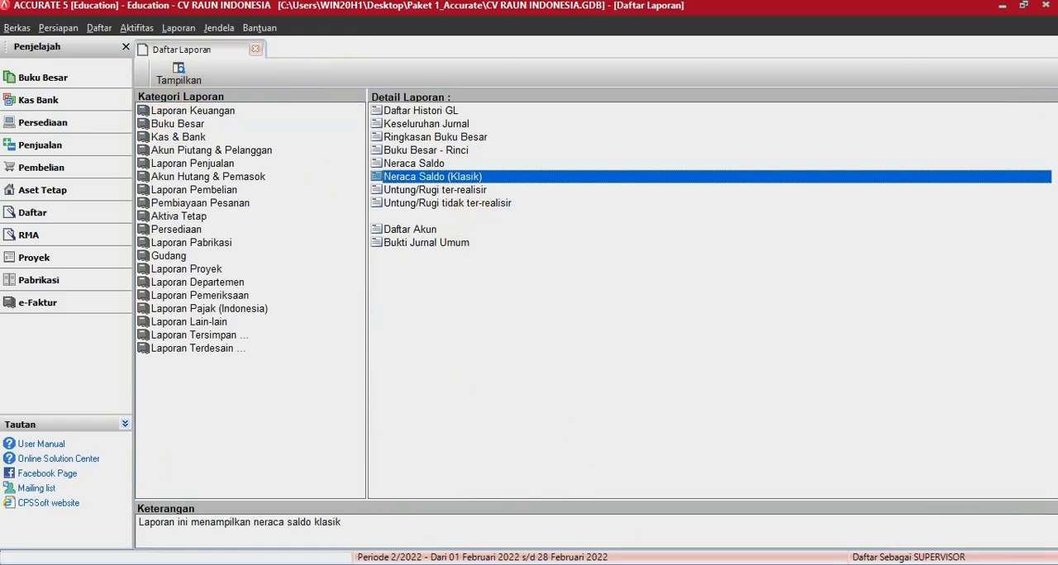
{"action": "double_click", "coordinate": [478, 174]}
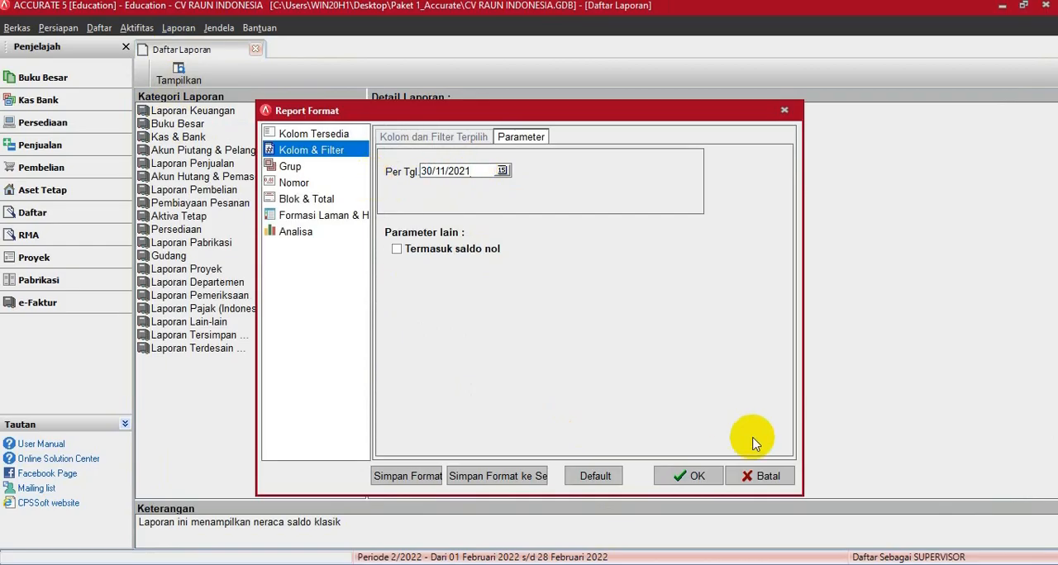
{"action": "left_click", "coordinate": [696, 476]}
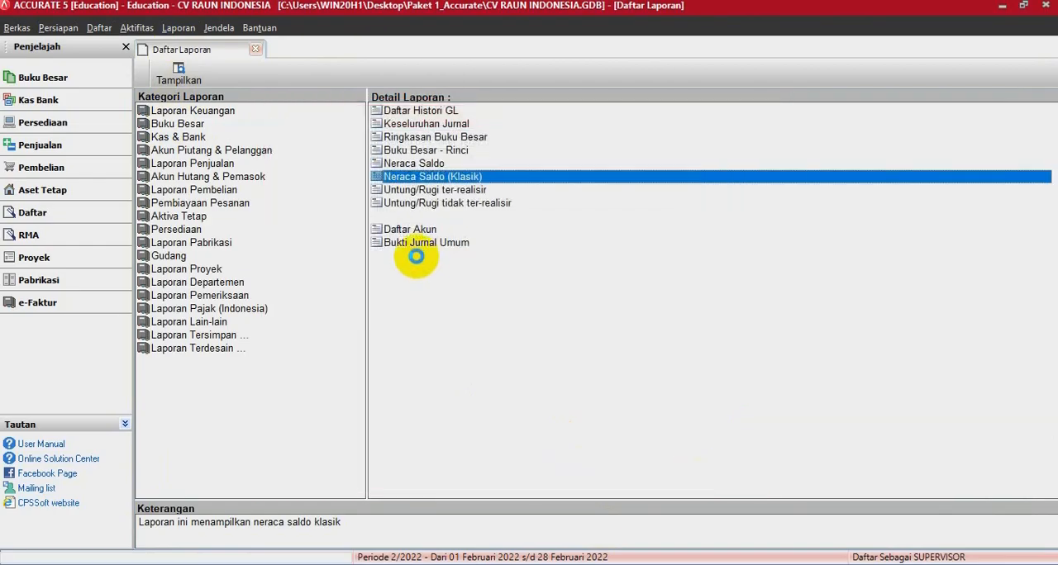
- Compare the Neraca Saldo (Klasik) account balances and totals with the 30 November 2021 trial balance in the Word document
{"action": "scroll", "coordinate": [401, 262], "scroll_direction": "down", "scroll_amount": 5}
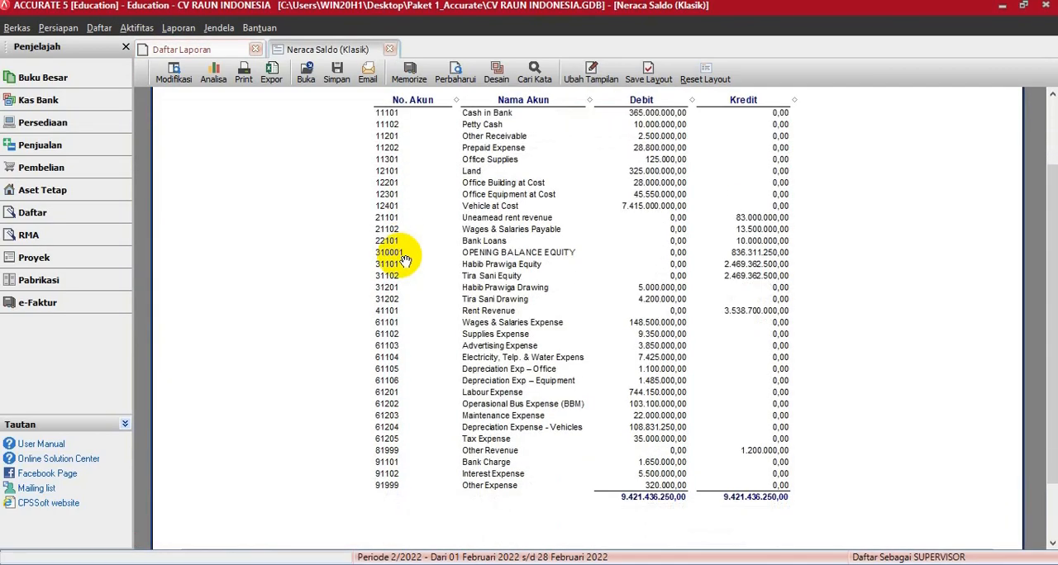
{"action": "left_click", "coordinate": [1027, 8]}
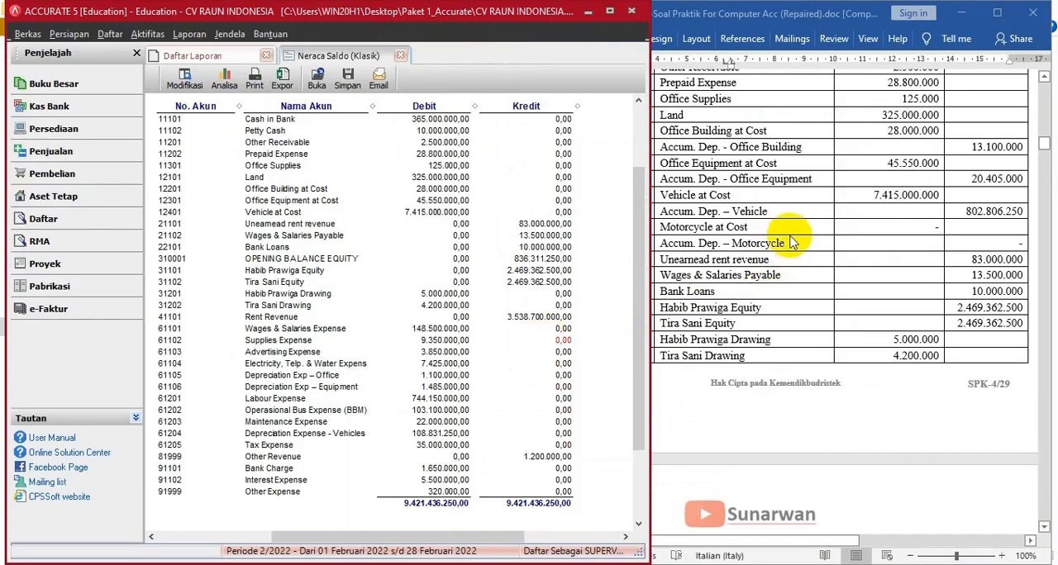
{"action": "scroll", "coordinate": [795, 236], "scroll_direction": "up", "scroll_amount": 5}
{"action": "scroll", "coordinate": [791, 237], "scroll_direction": "up", "scroll_amount": 1}
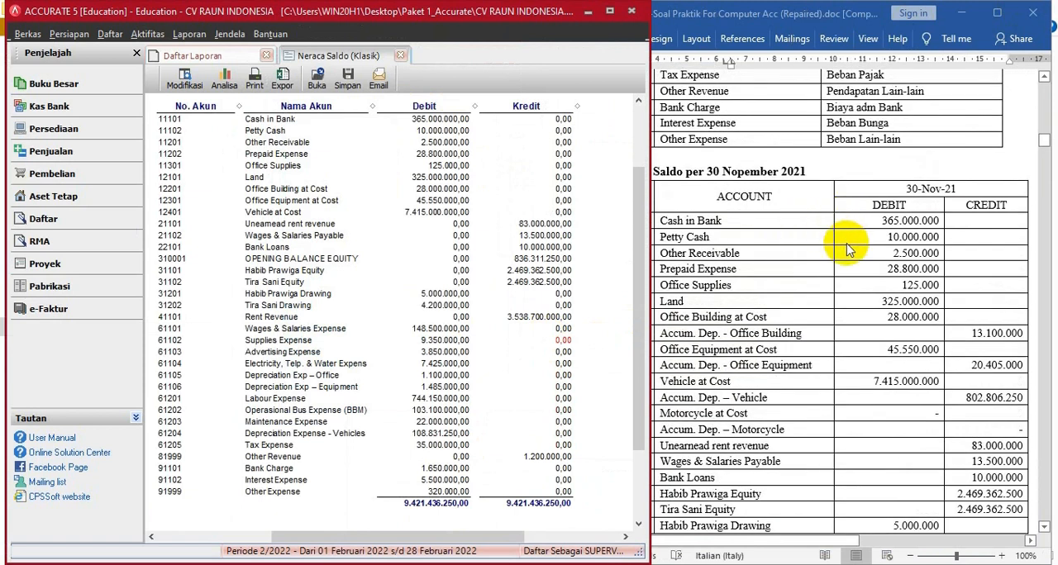
{"action": "scroll", "coordinate": [863, 273], "scroll_direction": "down", "scroll_amount": 5}
{"action": "scroll", "coordinate": [862, 289], "scroll_direction": "down", "scroll_amount": 12}
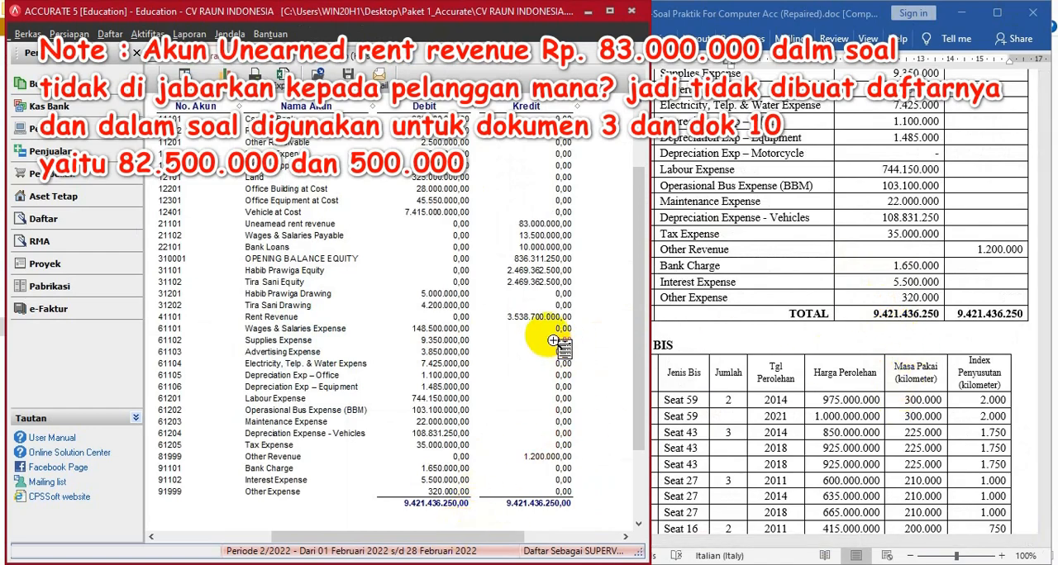
{"action": "scroll", "coordinate": [549, 318], "scroll_direction": "up", "scroll_amount": 2}
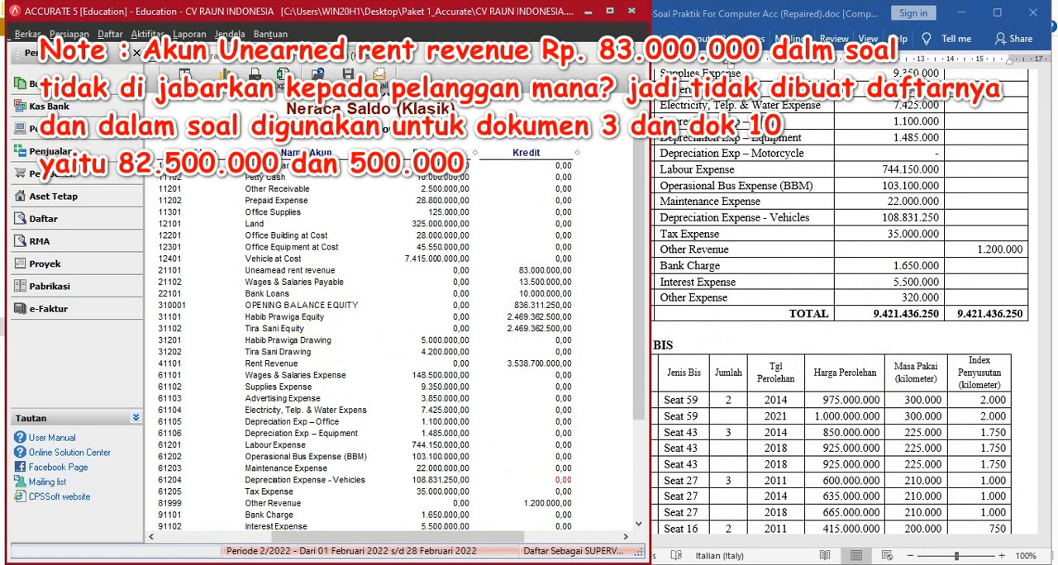
{"action": "scroll", "coordinate": [563, 480], "scroll_direction": "down", "scroll_amount": 3}
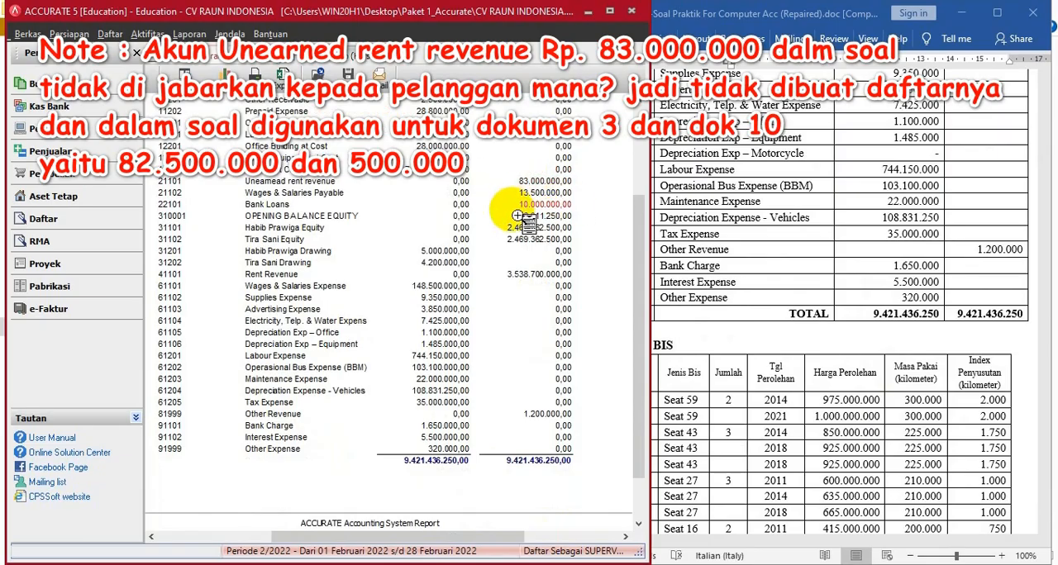
{"action": "scroll", "coordinate": [638, 228], "scroll_direction": "up", "scroll_amount": 3}
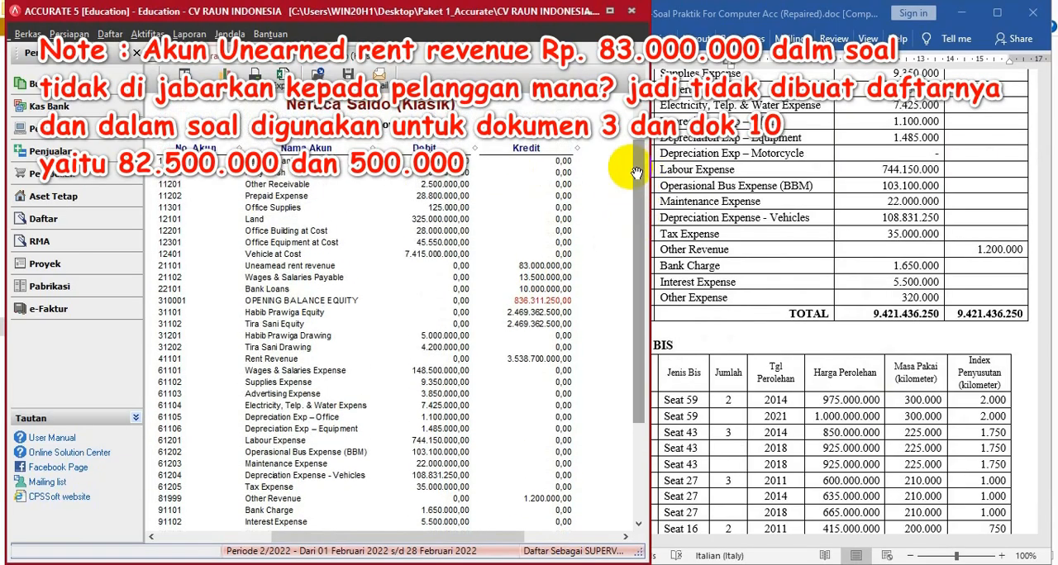
{"action": "scroll", "coordinate": [865, 228], "scroll_direction": "up", "scroll_amount": 4}
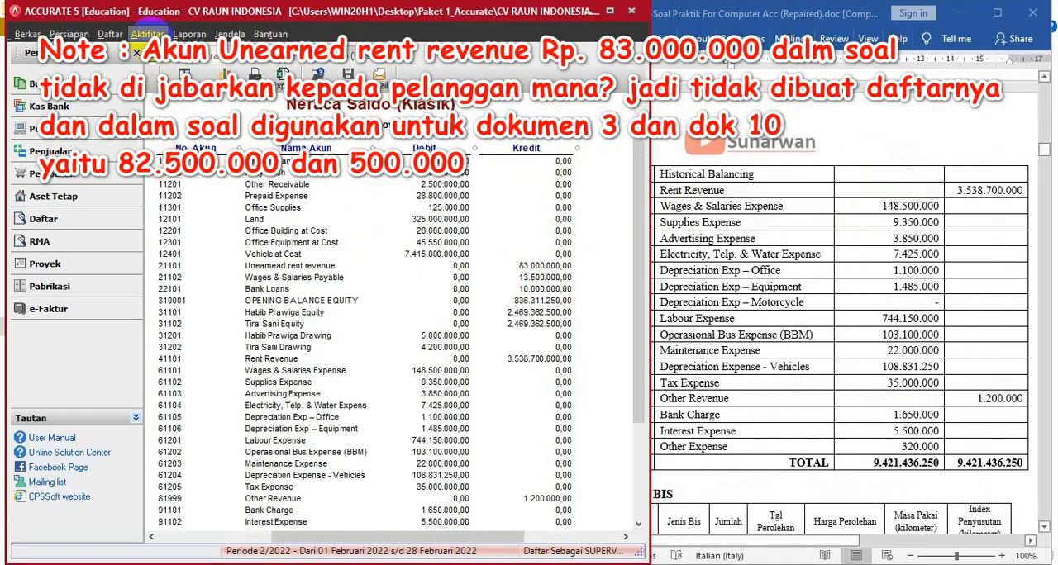
- Run the month-end process (Proses Akhir Bulan) for Nopember 2021
{"action": "left_click", "coordinate": [149, 34]}
{"action": "mouse_move", "coordinate": [158, 191]}
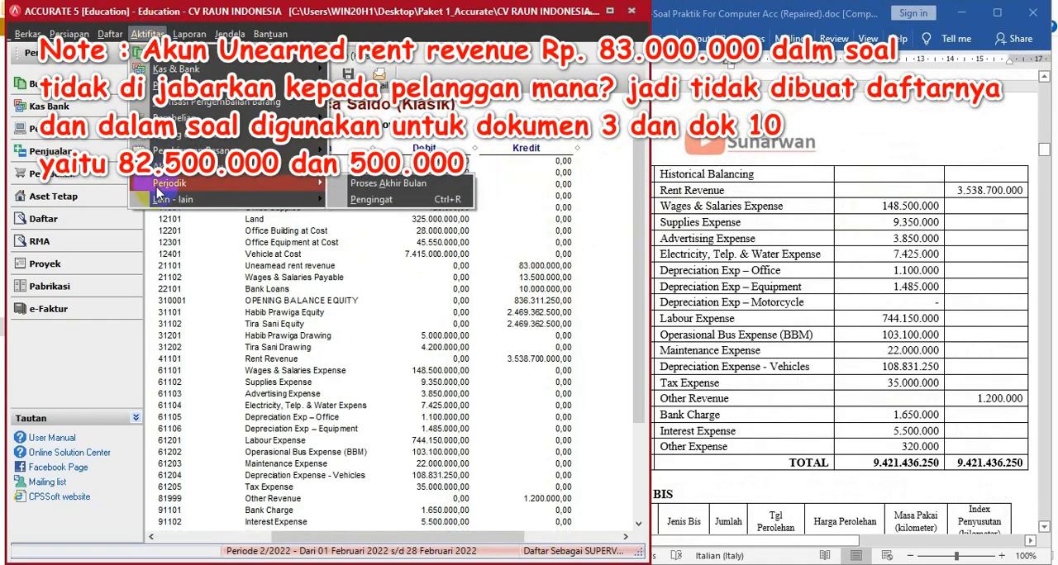
{"action": "left_click", "coordinate": [364, 189]}
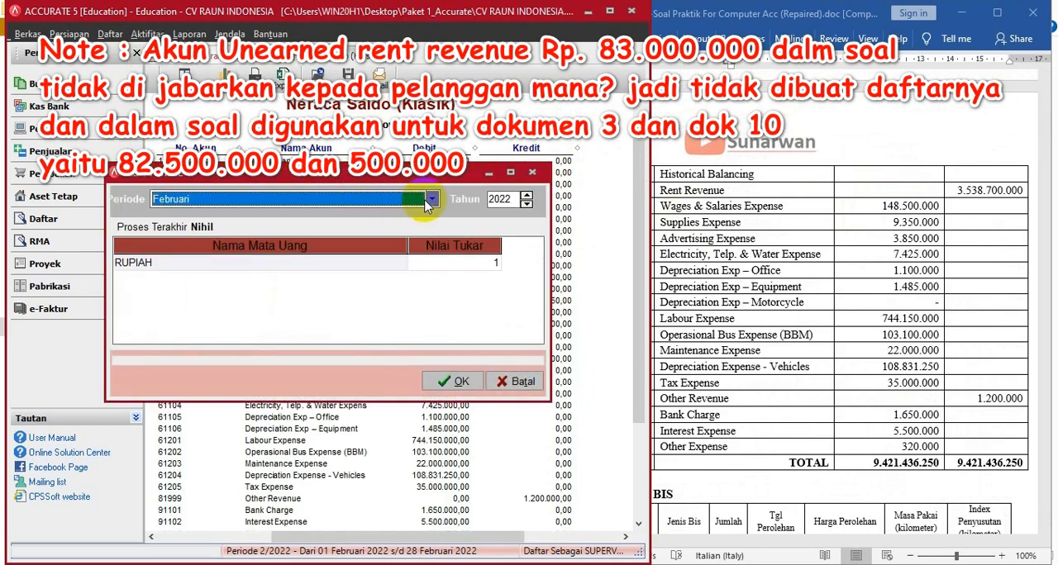
{"action": "left_click", "coordinate": [431, 200]}
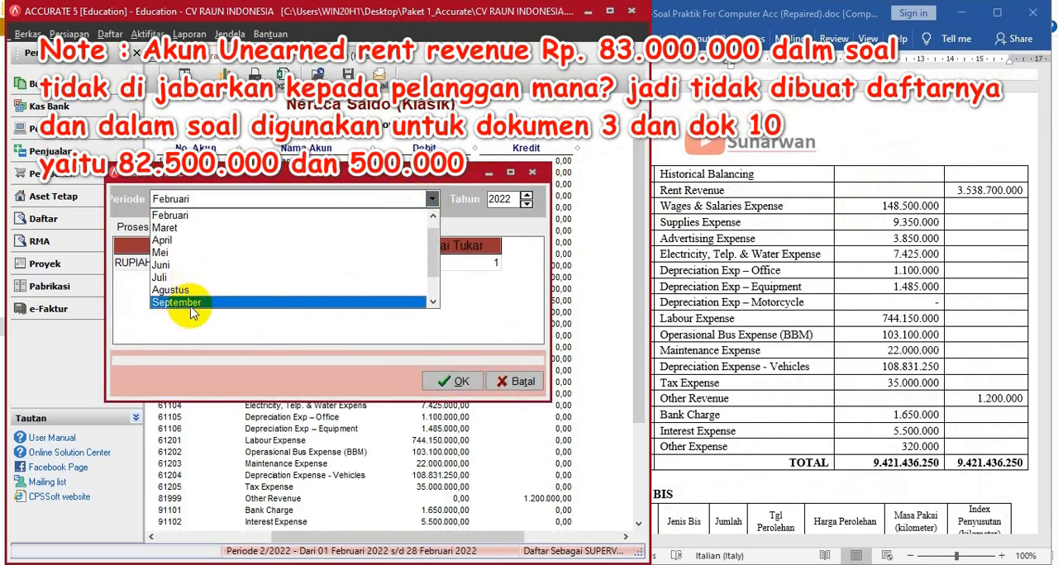
{"action": "left_click_drag", "start_coordinate": [434, 267], "coordinate": [437, 311]}
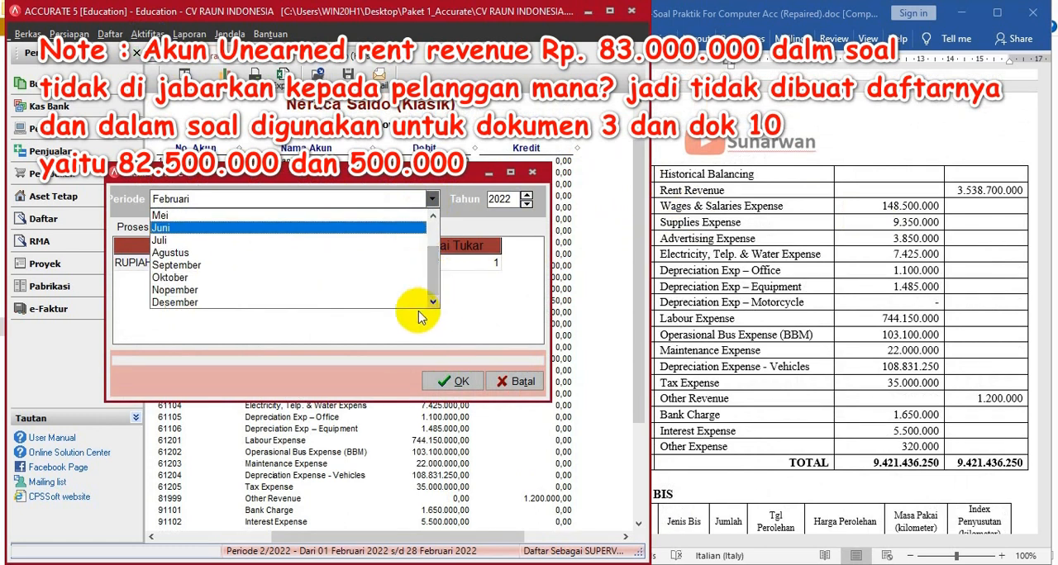
{"action": "left_click", "coordinate": [208, 290]}
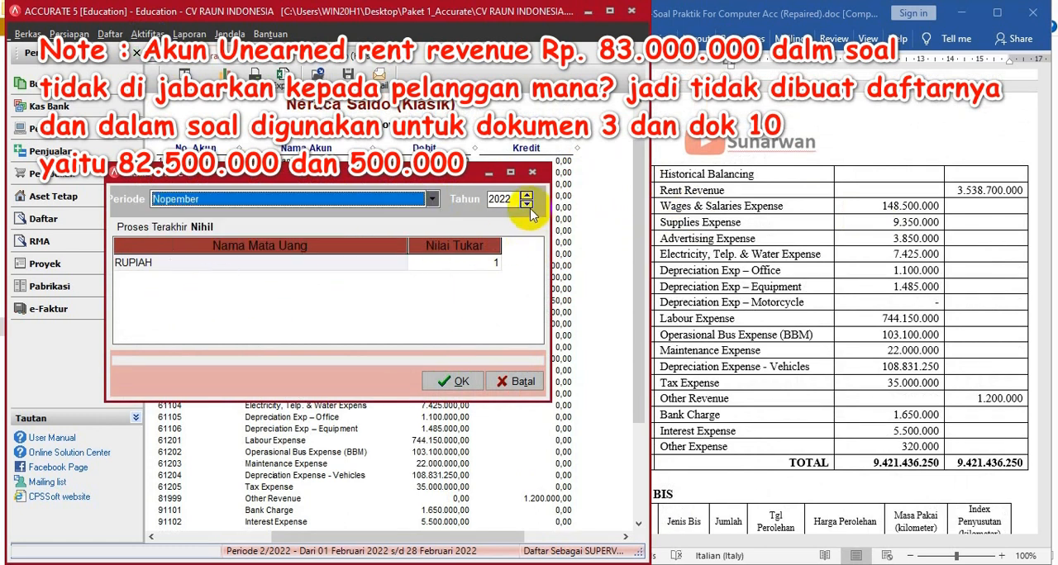
{"action": "left_click", "coordinate": [151, 262]}
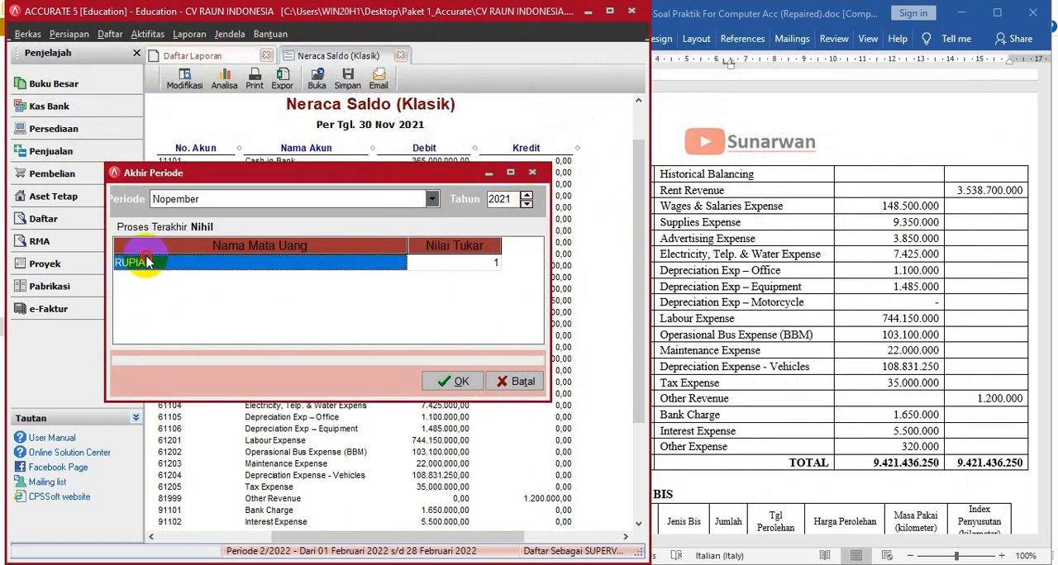
{"action": "left_click", "coordinate": [453, 382]}
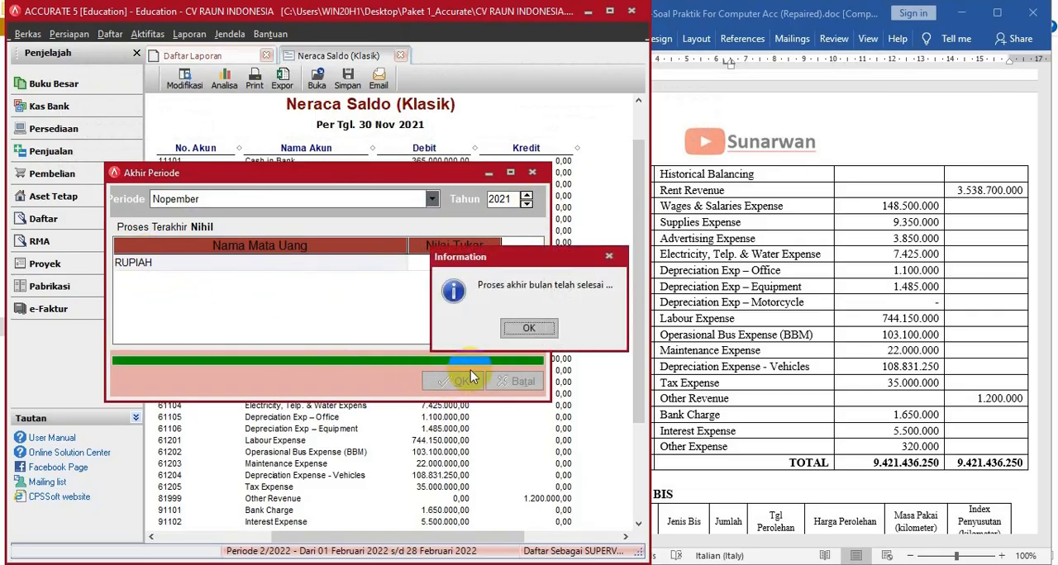
{"action": "left_click", "coordinate": [522, 329]}
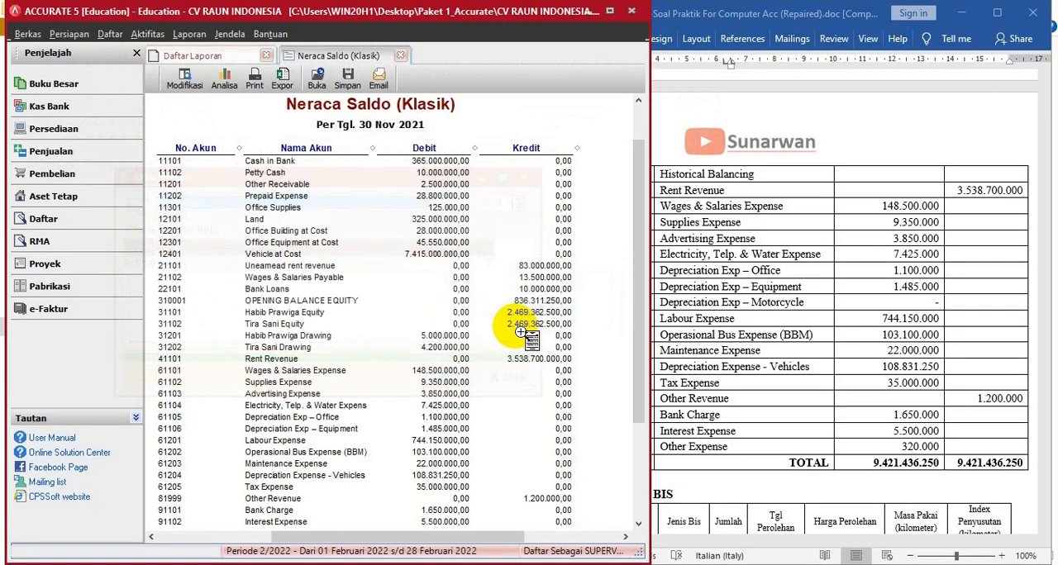
- Refresh the Neraca Saldo (Klasik) report and compare its accumulated depreciation and opening balance equity with the Word document's trial balance
{"action": "left_click", "coordinate": [610, 13]}
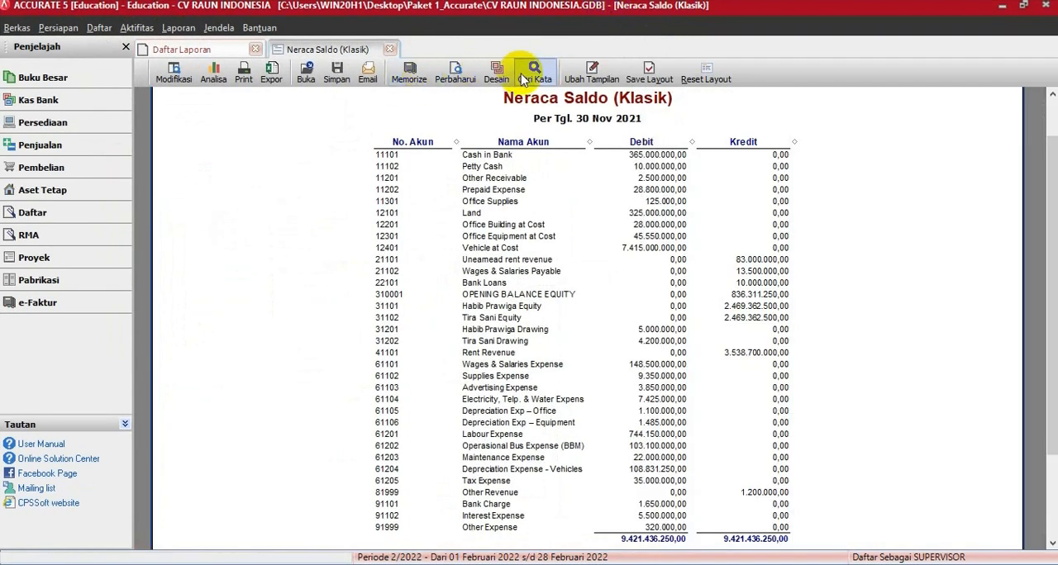
{"action": "left_click", "coordinate": [459, 72]}
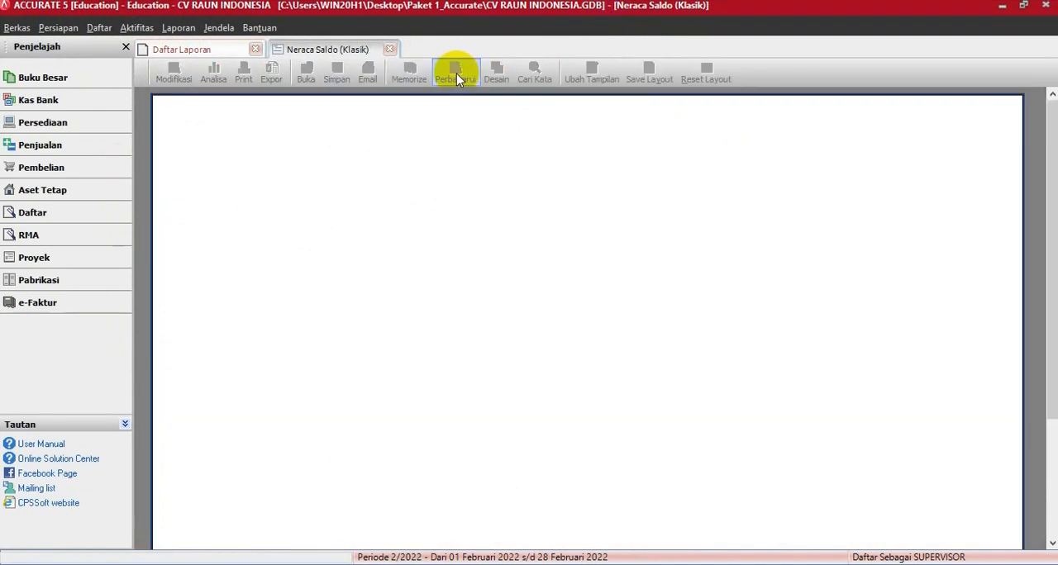
{"action": "left_click", "coordinate": [1025, 8]}
{"action": "left_click_drag", "start_coordinate": [485, 427], "coordinate": [478, 561]}
{"action": "left_click_drag", "start_coordinate": [324, 544], "coordinate": [389, 544]}
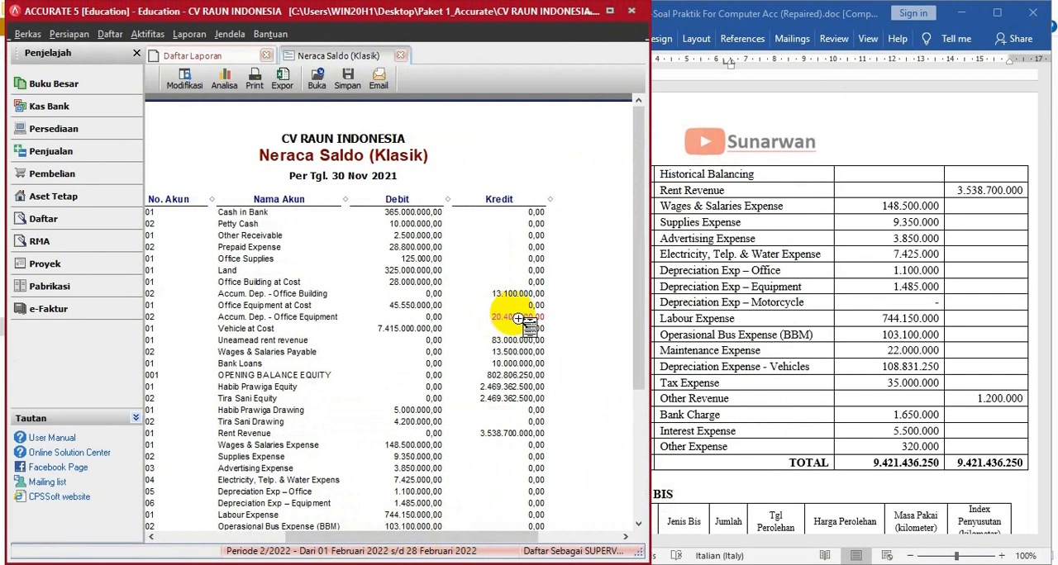
{"action": "scroll", "coordinate": [900, 287], "scroll_direction": "up", "scroll_amount": 5}
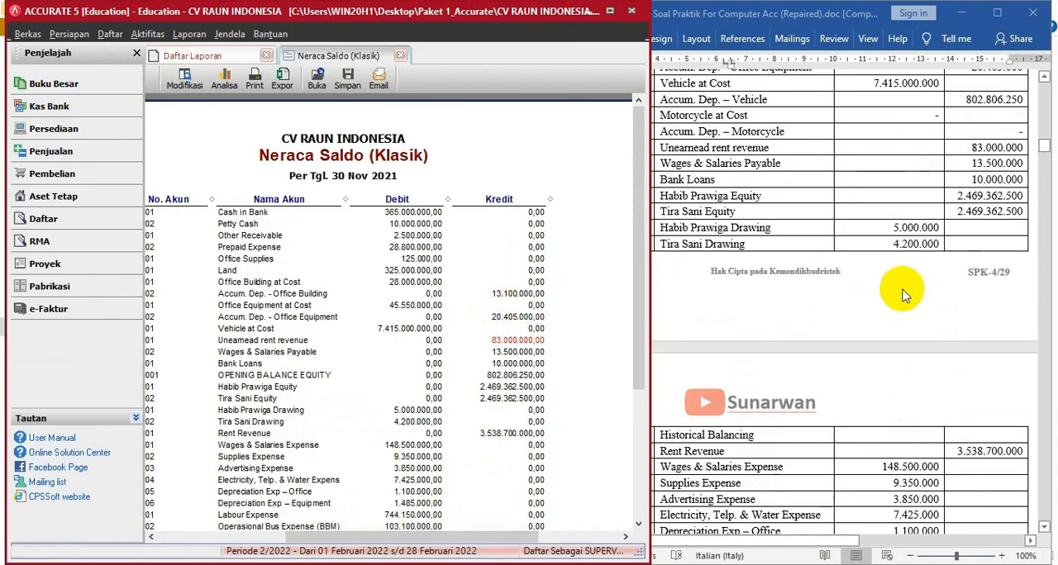
{"action": "scroll", "coordinate": [903, 295], "scroll_direction": "up", "scroll_amount": 1}
{"action": "scroll", "coordinate": [903, 295], "scroll_direction": "up", "scroll_amount": 1}
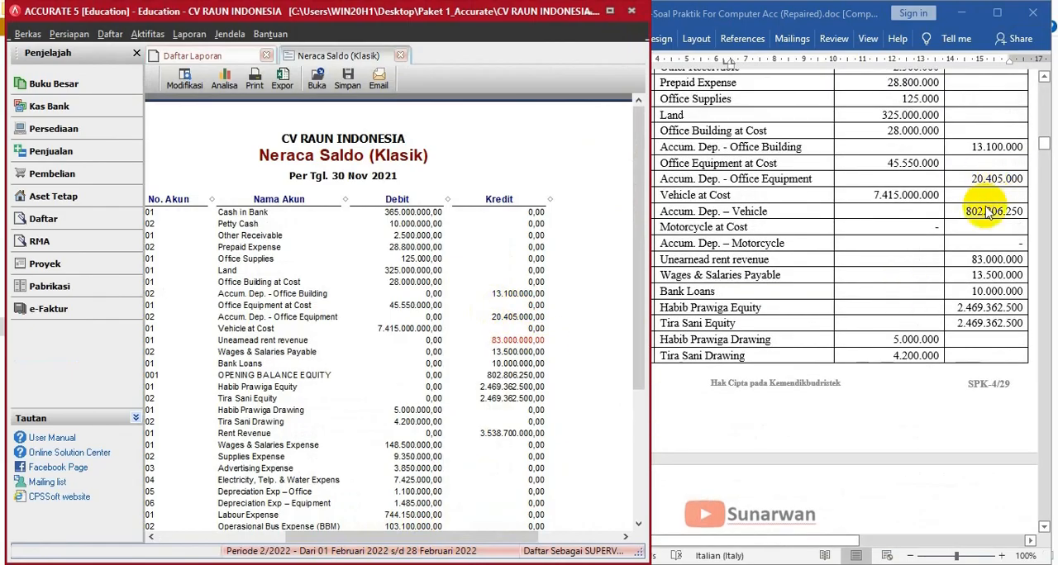
- Check the equity, revenue and expense balances and totals of the Neraca Saldo (Klasik) report against the trial balance in the Word document
{"action": "left_click", "coordinate": [482, 405]}
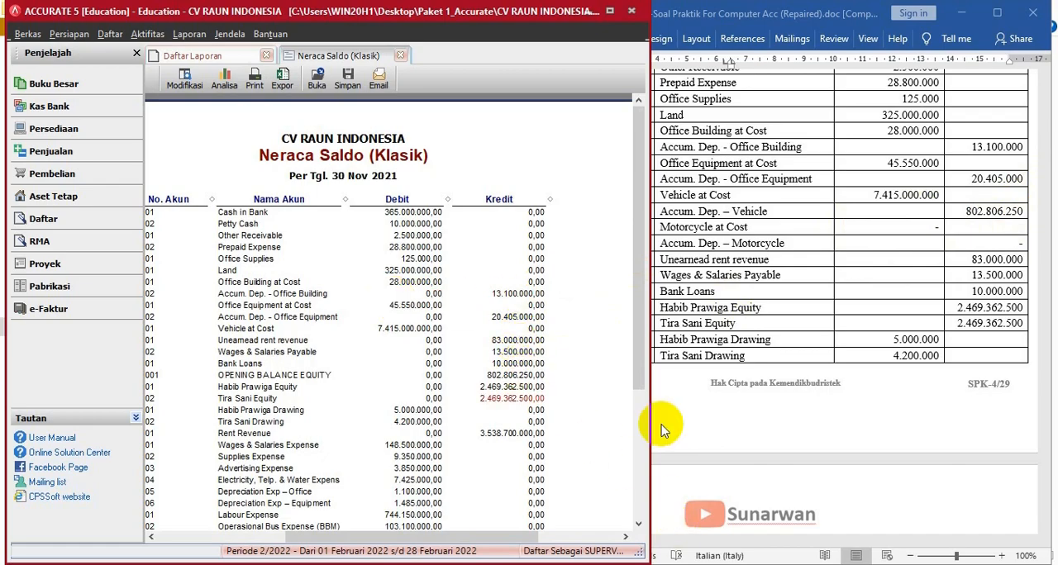
{"action": "left_click_drag", "start_coordinate": [637, 349], "coordinate": [637, 452]}
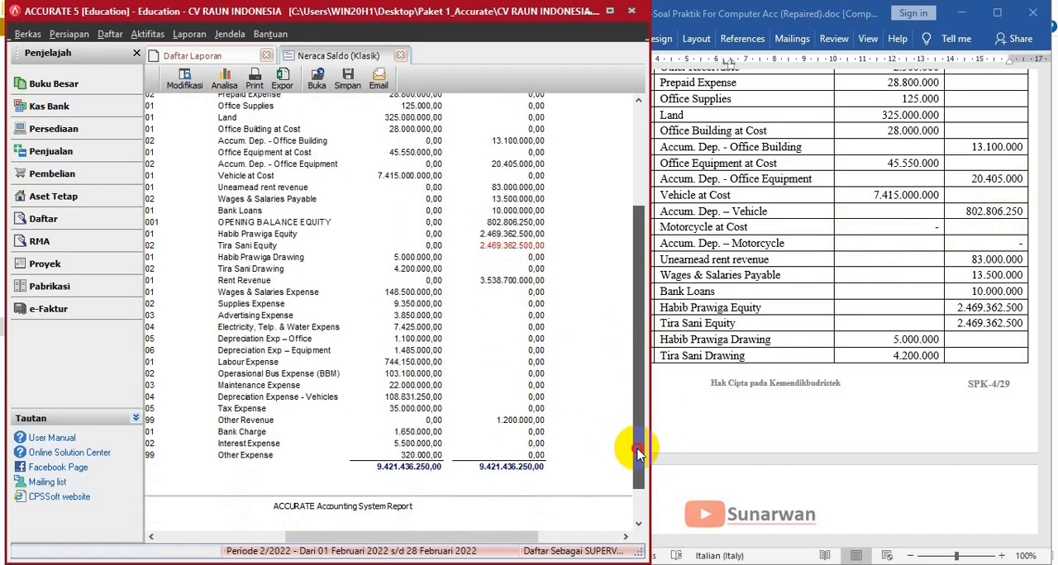
{"action": "left_click_drag", "start_coordinate": [638, 463], "coordinate": [635, 489]}
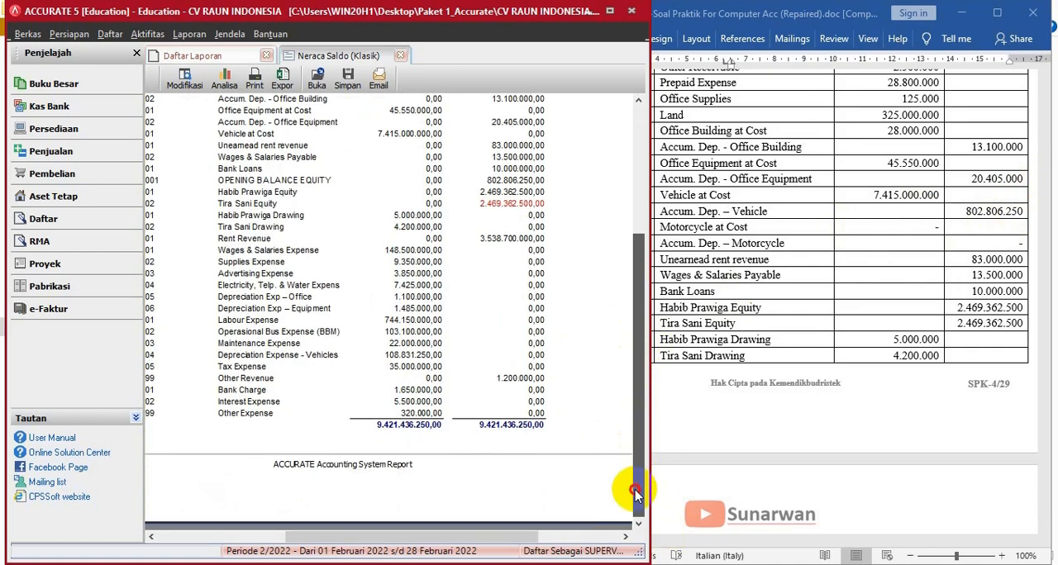
{"action": "mouse_move", "coordinate": [510, 537]}
{"action": "left_mouse_down"}
{"action": "mouse_move", "coordinate": [554, 542]}
{"action": "mouse_move", "coordinate": [501, 539]}
{"action": "left_mouse_up"}
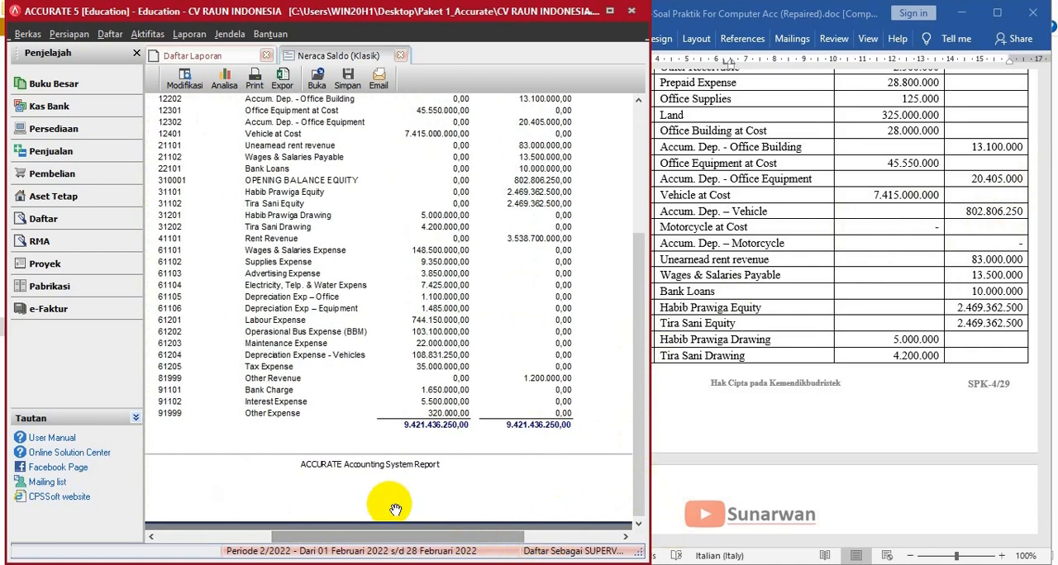
{"action": "left_click", "coordinate": [811, 359]}
{"action": "scroll", "coordinate": [811, 356], "scroll_direction": "down", "scroll_amount": 8}
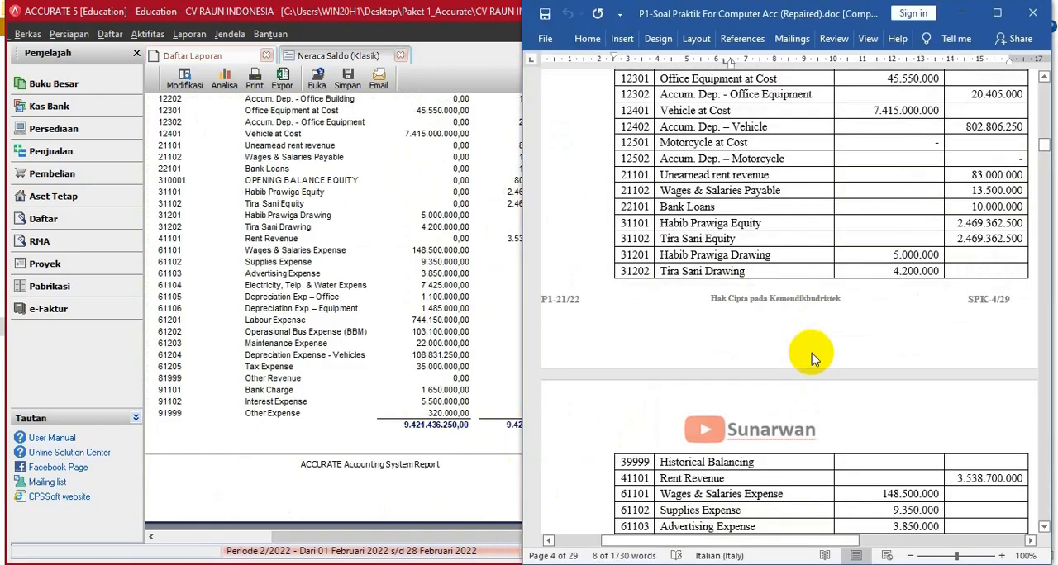
{"action": "scroll", "coordinate": [811, 353], "scroll_direction": "down", "scroll_amount": 8}
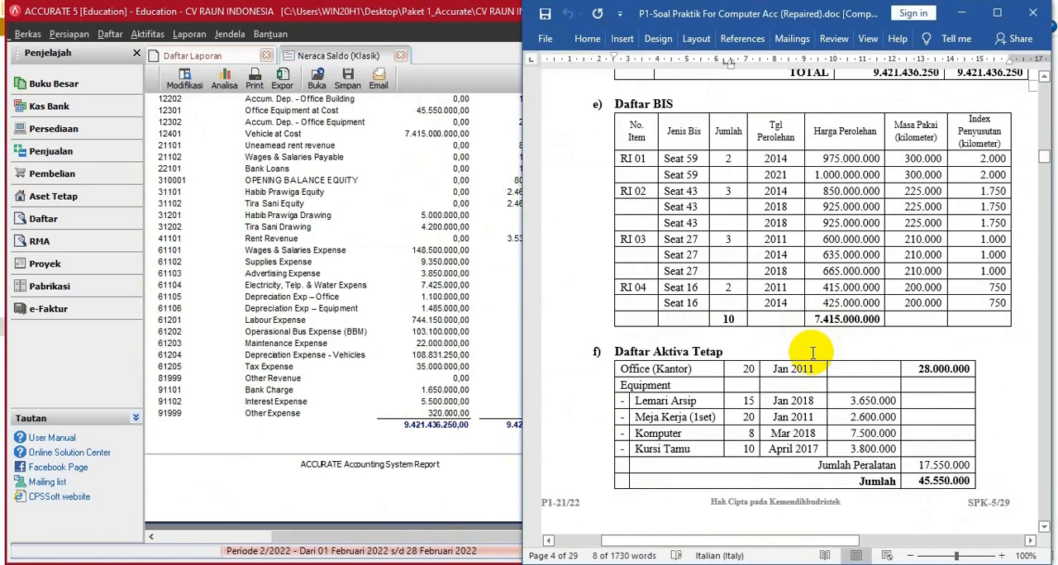
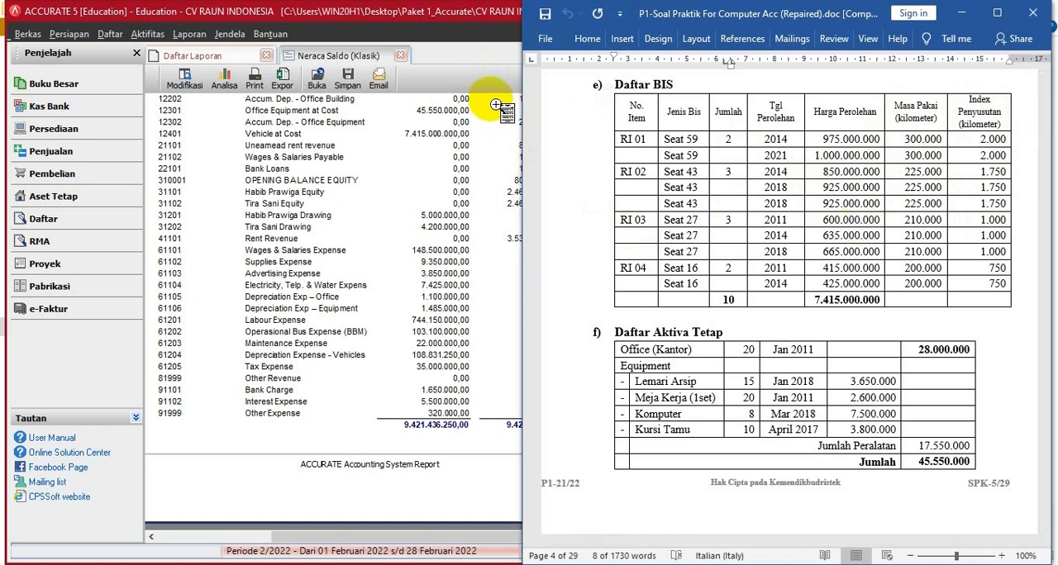
- Start a general journal voucher (Bukti Jurnal Umum) dated 30/11/2021 with the description AKUMULASI PENYUSUTAN VEHICLES
{"action": "scroll", "coordinate": [709, 248], "scroll_direction": "up", "scroll_amount": 10}
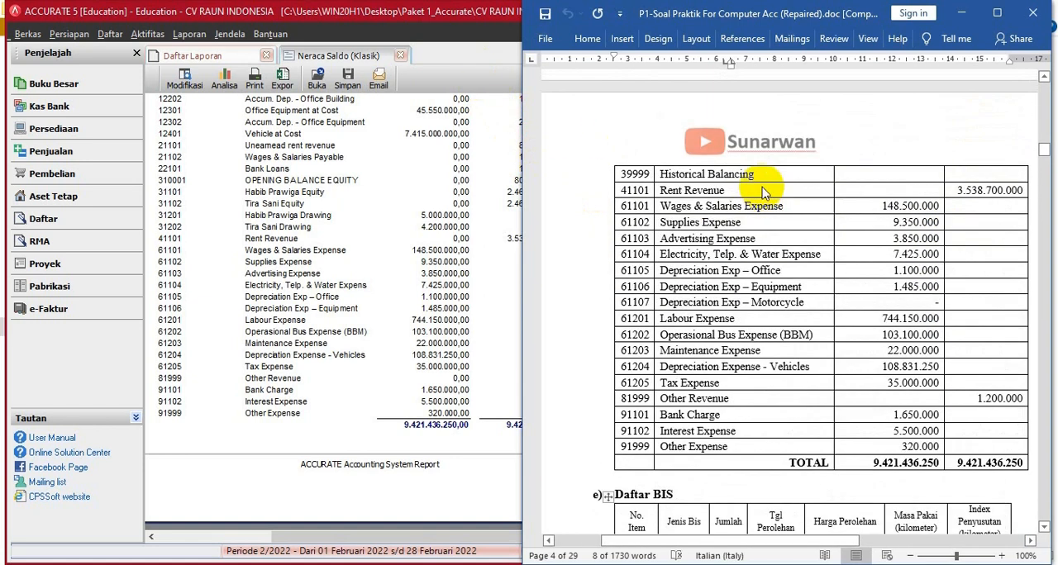
{"action": "scroll", "coordinate": [763, 188], "scroll_direction": "up", "scroll_amount": 5}
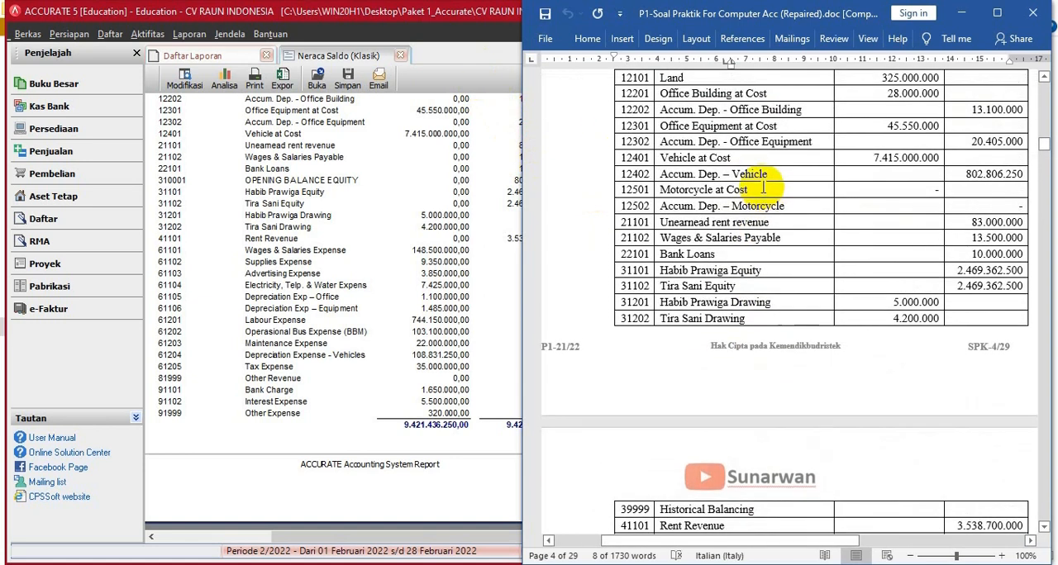
{"action": "left_click", "coordinate": [484, 94]}
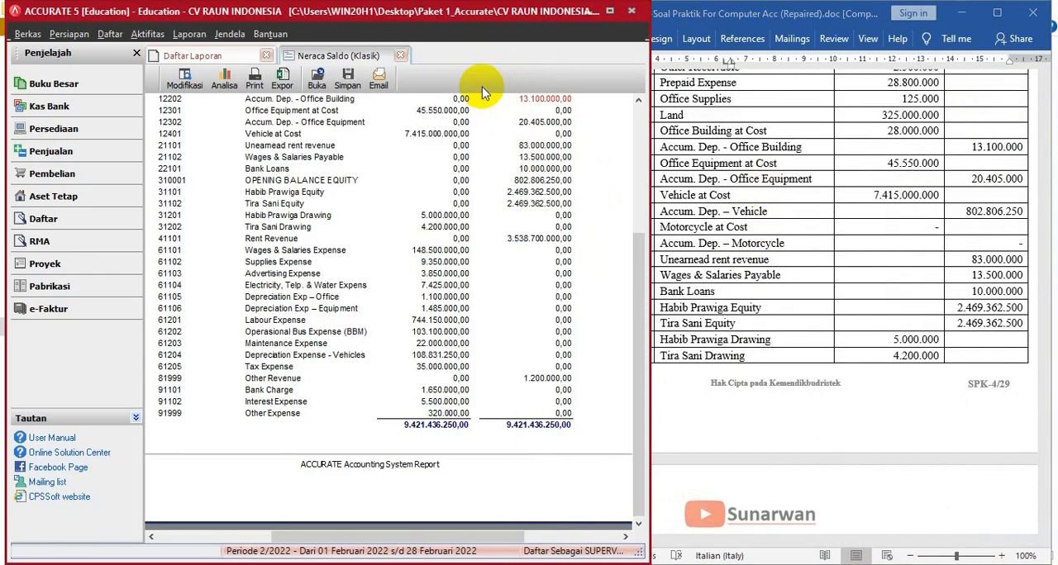
{"action": "left_click", "coordinate": [135, 39]}
{"action": "mouse_move", "coordinate": [144, 53]}
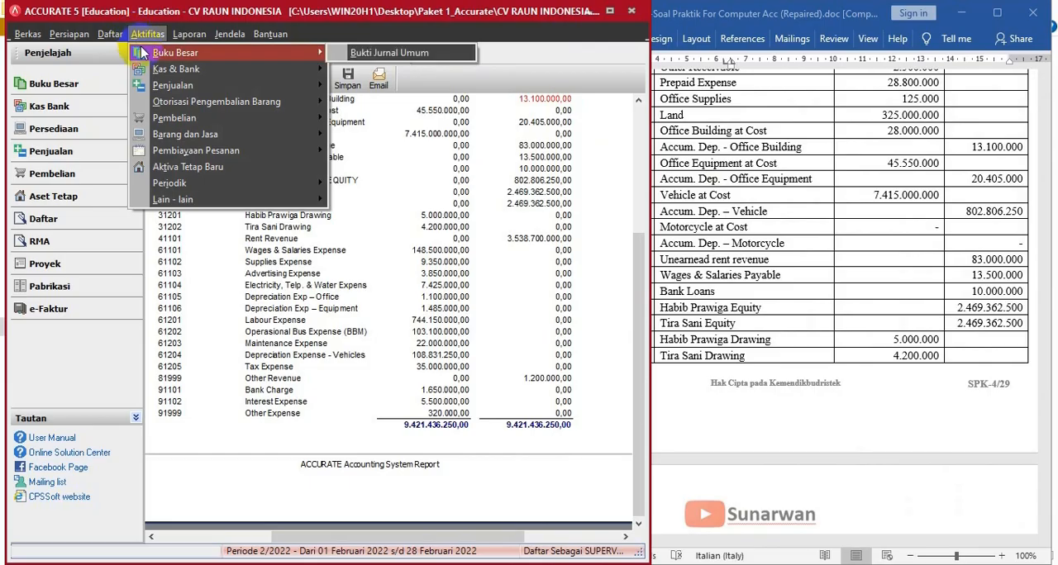
{"action": "left_click", "coordinate": [361, 52]}
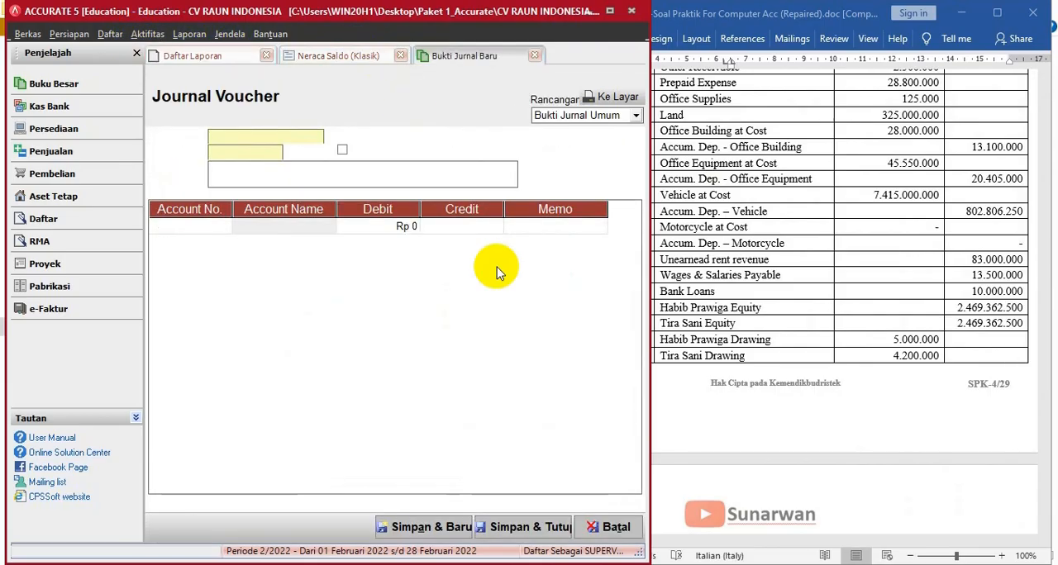
{"action": "left_click", "coordinate": [260, 155]}
{"action": "double_click", "coordinate": [260, 155]}
{"action": "type", "text": "30/11/2021"}
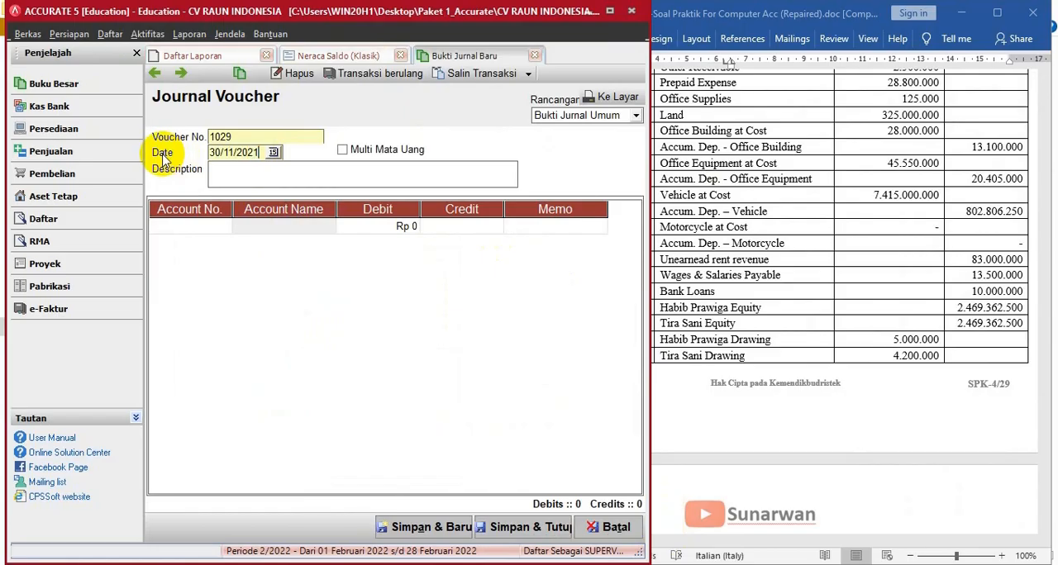
{"action": "left_click", "coordinate": [232, 170]}
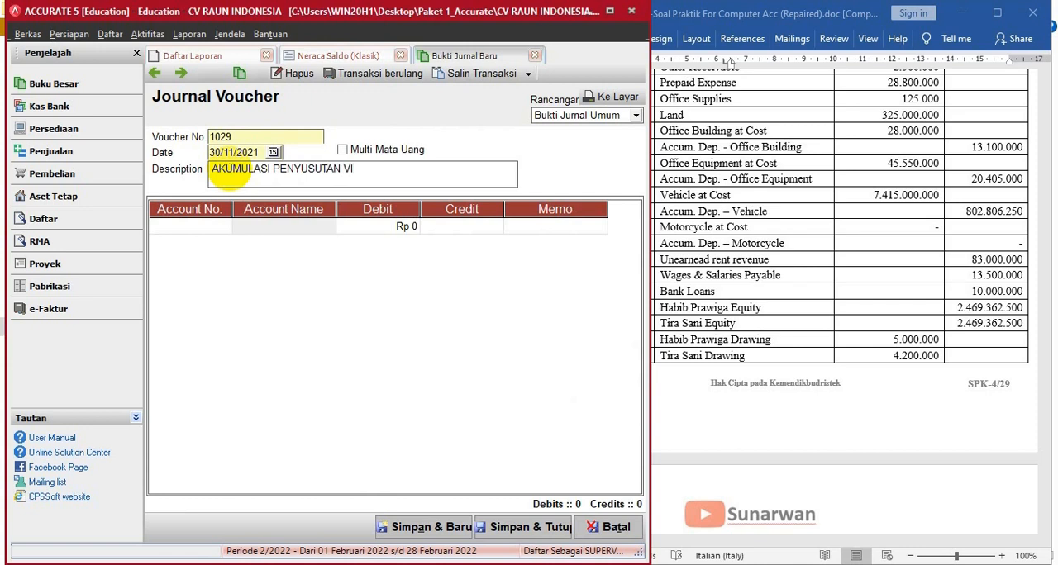
{"action": "type", "text": "EHICLES"}
- Enter a first journal line debiting OPENING BALANCE EQUITY for 802.806.250, the vehicle accumulated depreciation in the Word trial balance
{"action": "left_click", "coordinate": [192, 229]}
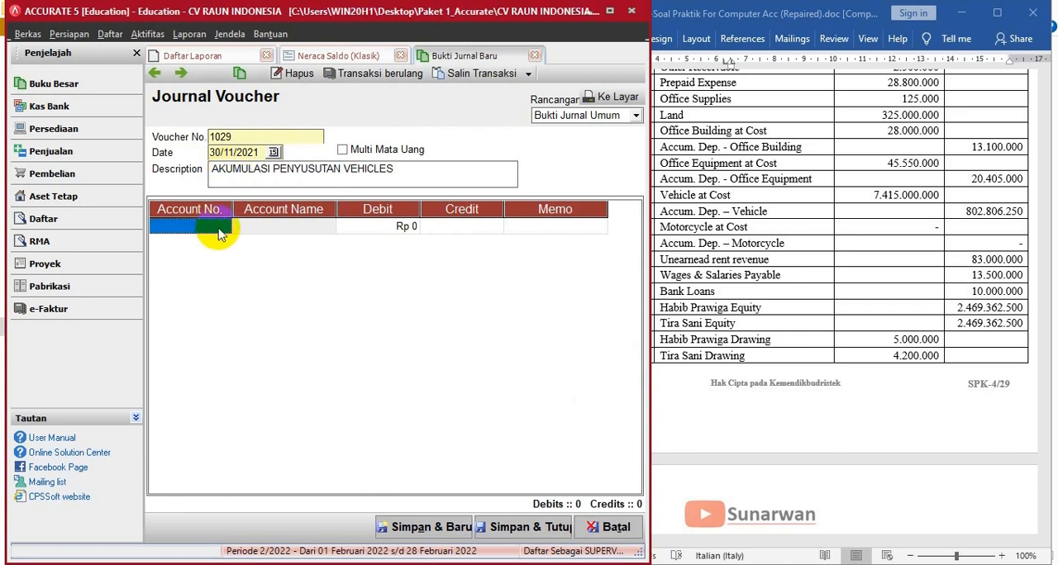
{"action": "left_click", "coordinate": [225, 226]}
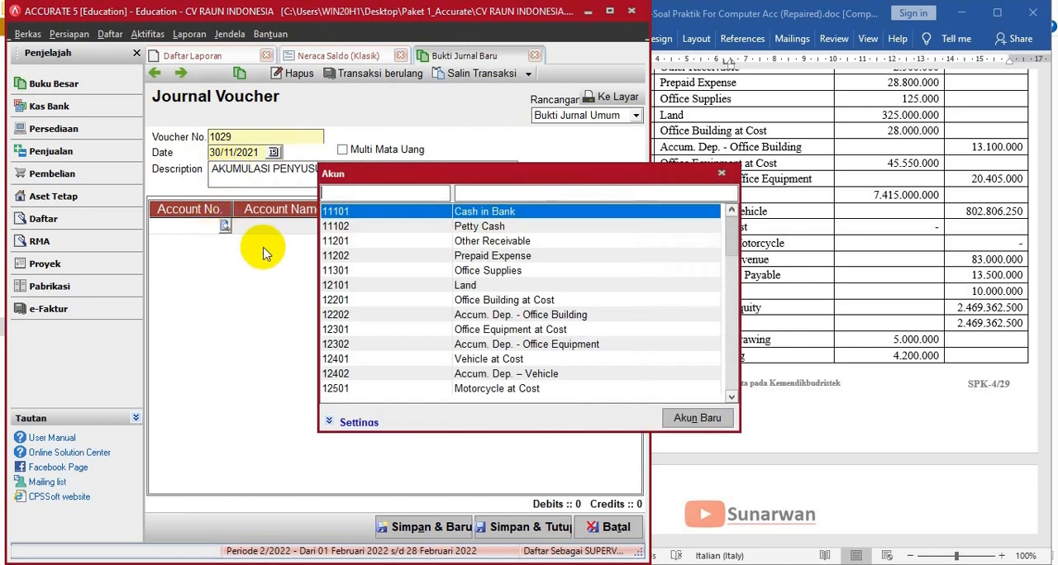
{"action": "type", "text": "OP"}
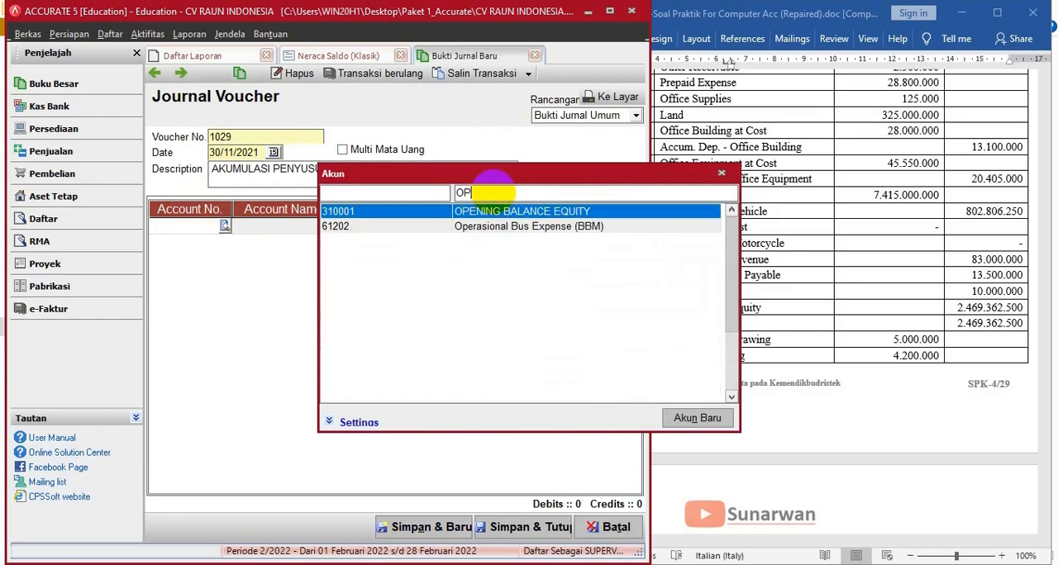
{"action": "double_click", "coordinate": [510, 213]}
{"action": "left_click", "coordinate": [395, 228]}
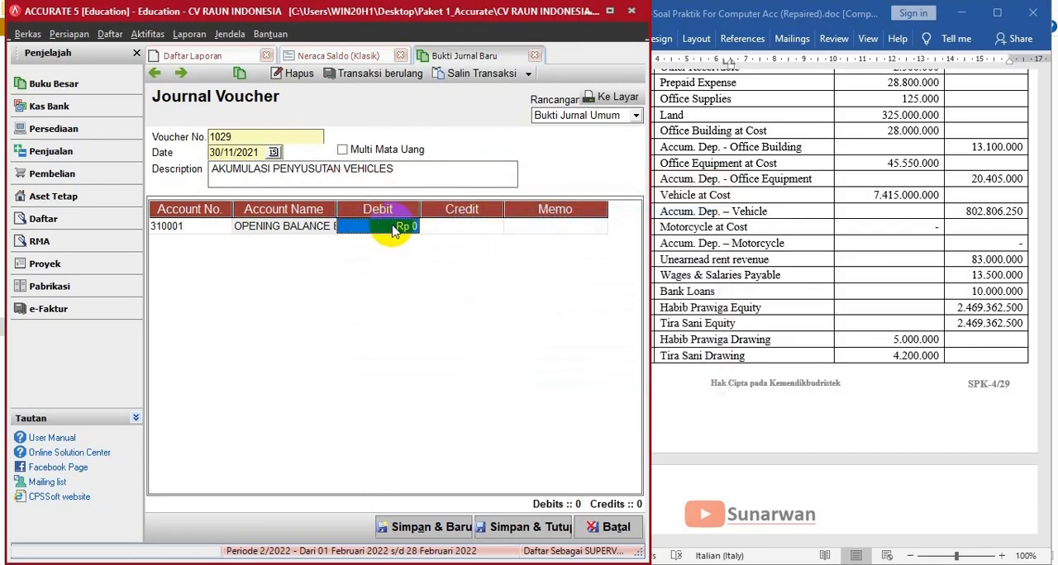
{"action": "type", "text": "802806250"}
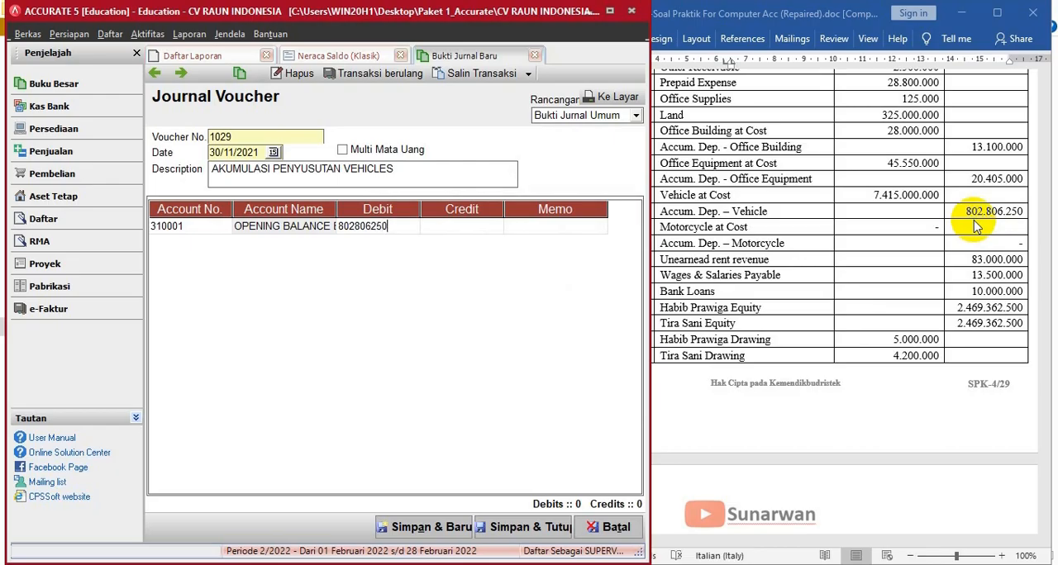
{"action": "key", "text": "Tab"}
{"action": "key", "text": "Tab"}
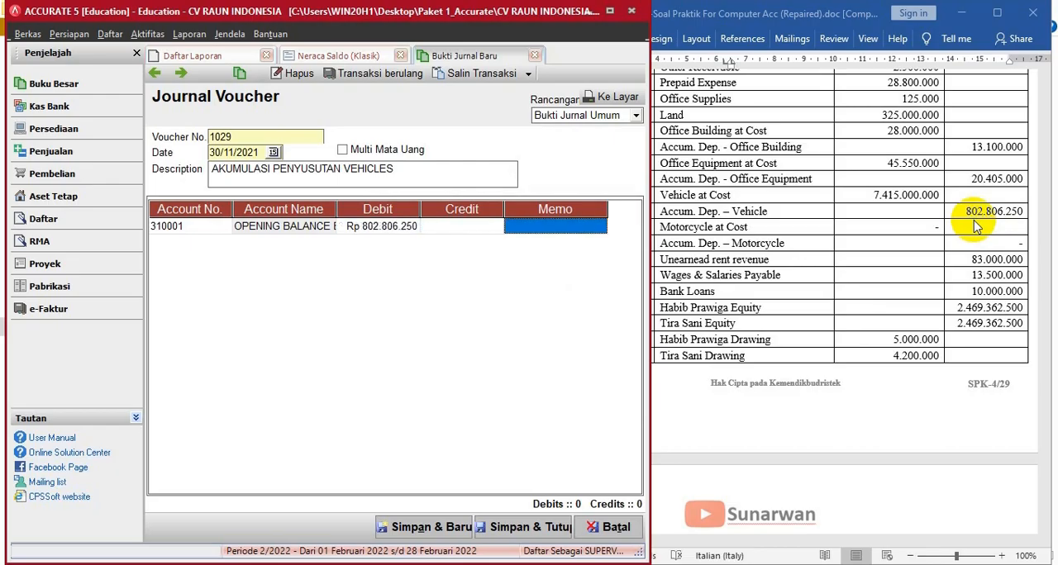
- Add a second journal line crediting Accum. Dep. – Vehicle (12402) for 802.806.250
{"action": "key", "text": "Tab"}
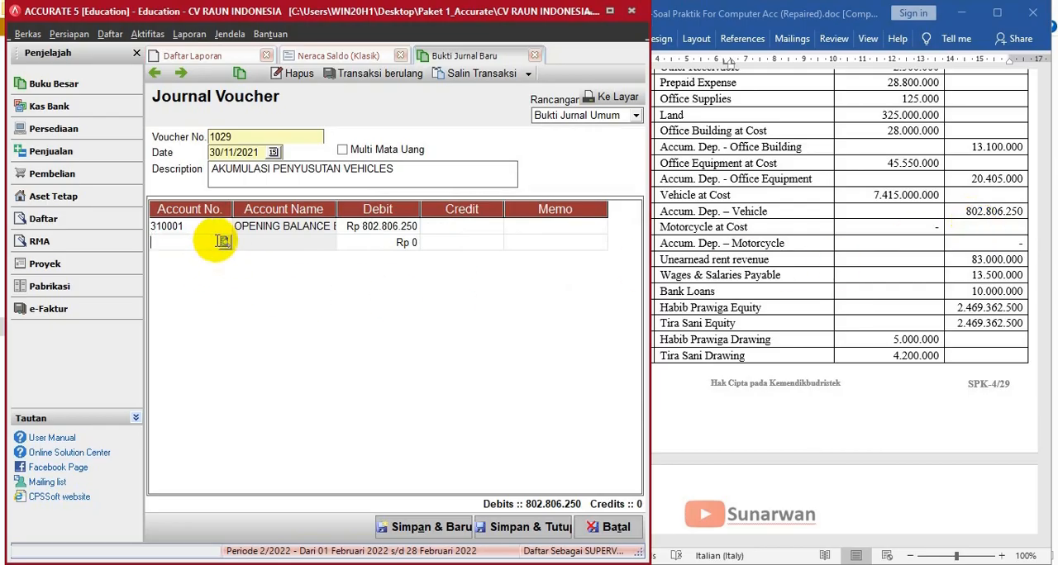
{"action": "left_click", "coordinate": [224, 242]}
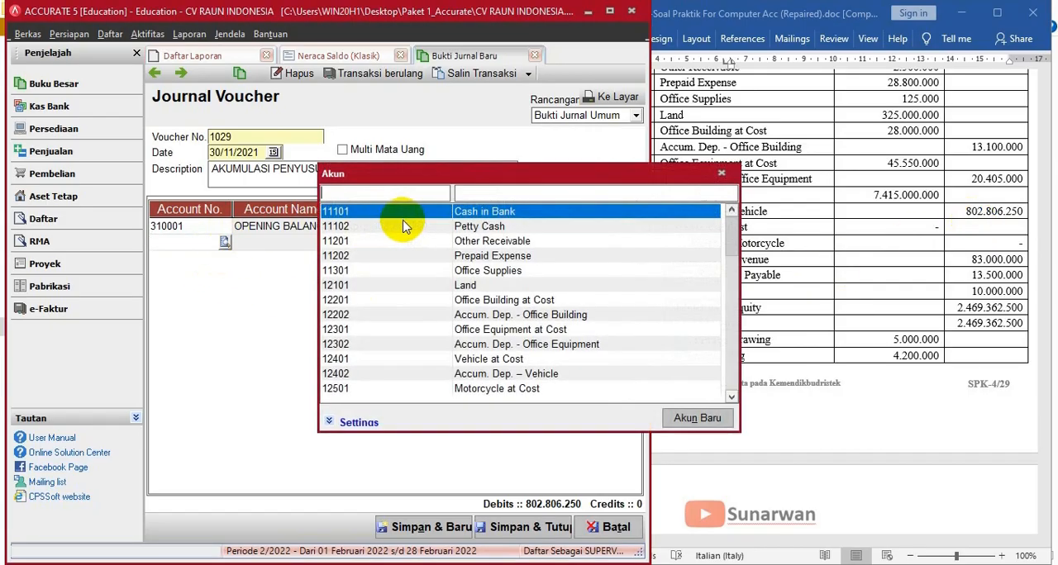
{"action": "left_click", "coordinate": [491, 192]}
{"action": "type", "text": "AC"}
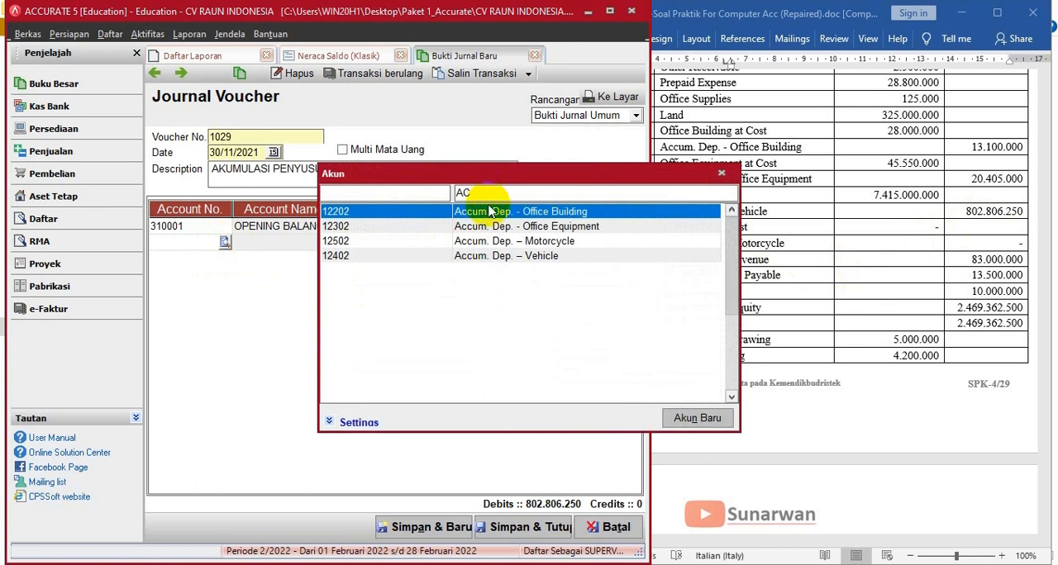
{"action": "double_click", "coordinate": [494, 256]}
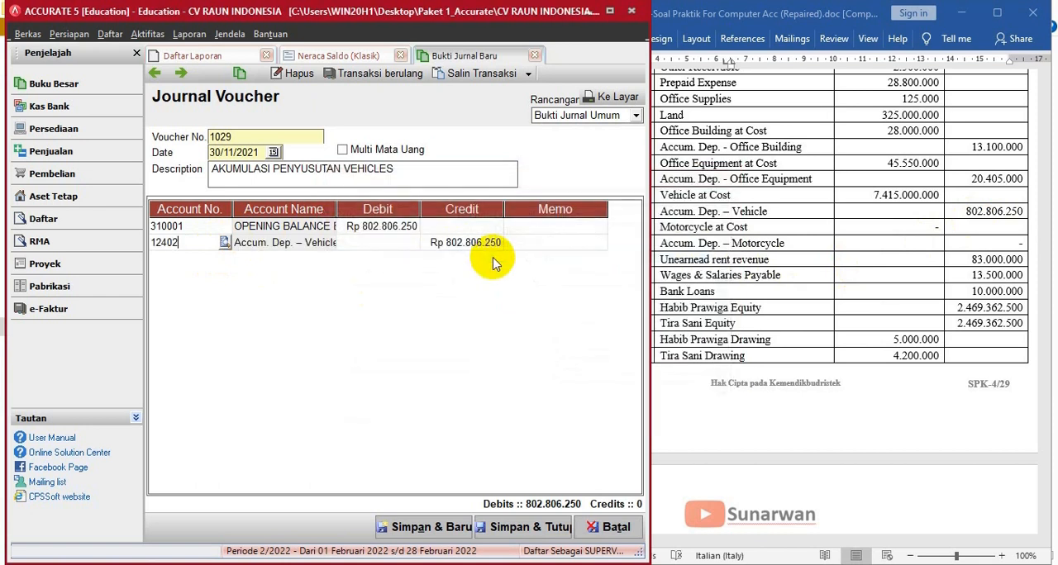
- Set the memo of both journal lines to "Vehicles _ Bis", then save and close the voucher
{"action": "left_click", "coordinate": [528, 234]}
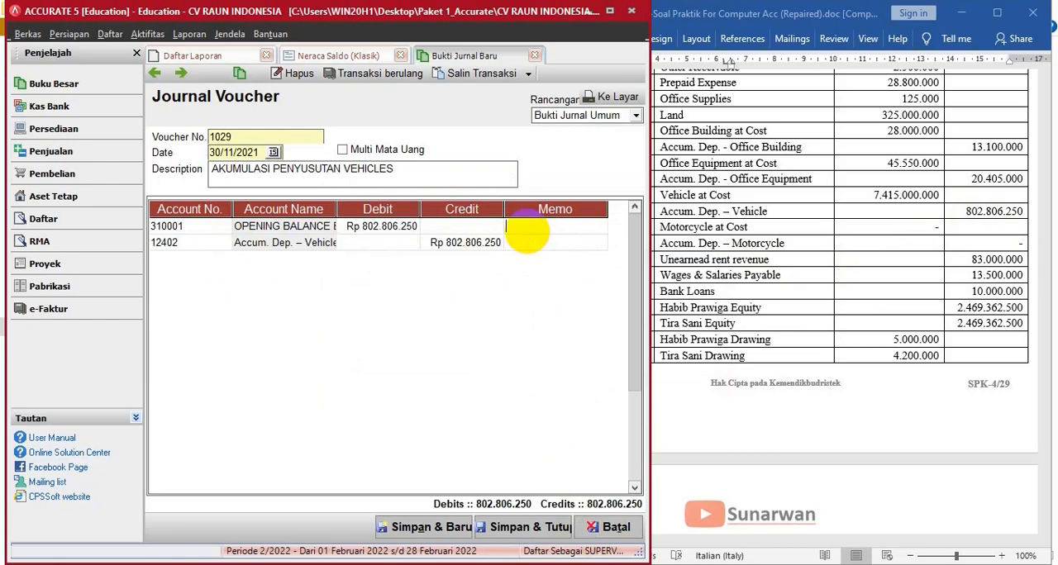
{"action": "left_click", "coordinate": [523, 221]}
{"action": "left_click_drag", "start_coordinate": [523, 220], "coordinate": [482, 230]}
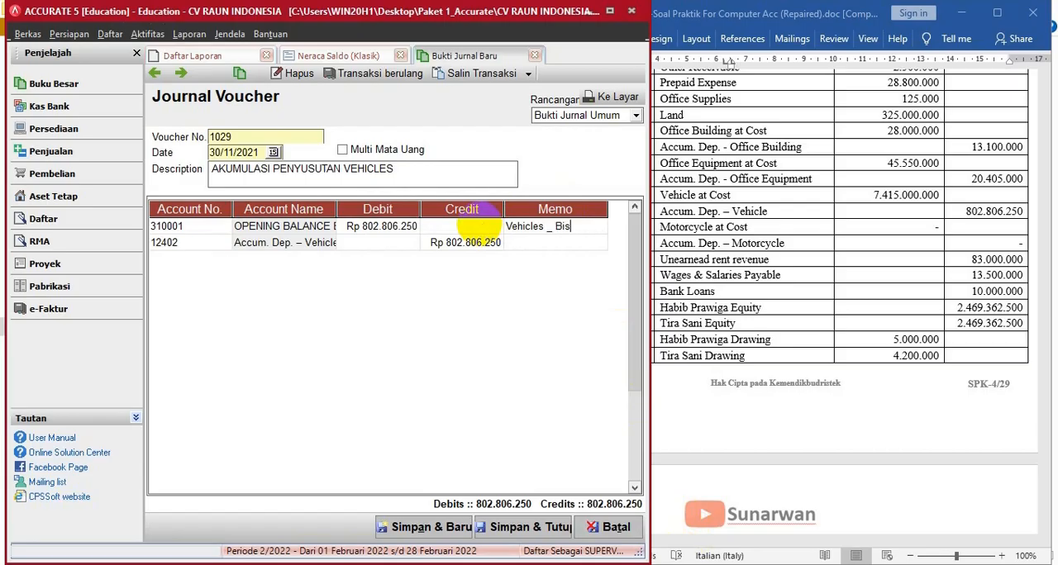
{"action": "left_click_drag", "start_coordinate": [579, 226], "coordinate": [496, 227]}
{"action": "key", "text": "ctrl+c"}
{"action": "left_click", "coordinate": [544, 245]}
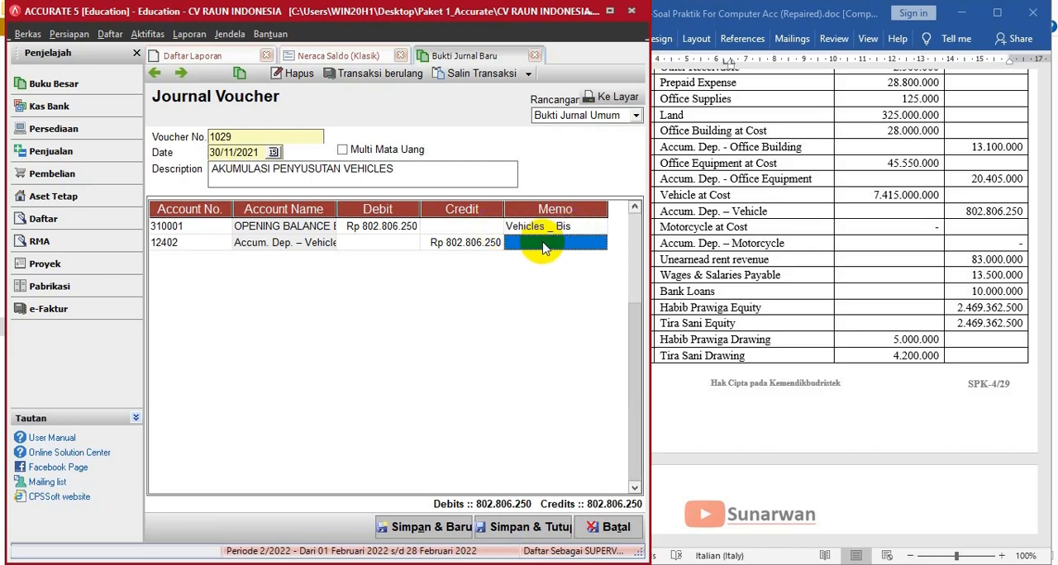
{"action": "left_click", "coordinate": [544, 243]}
{"action": "key", "text": "ctrl+v"}
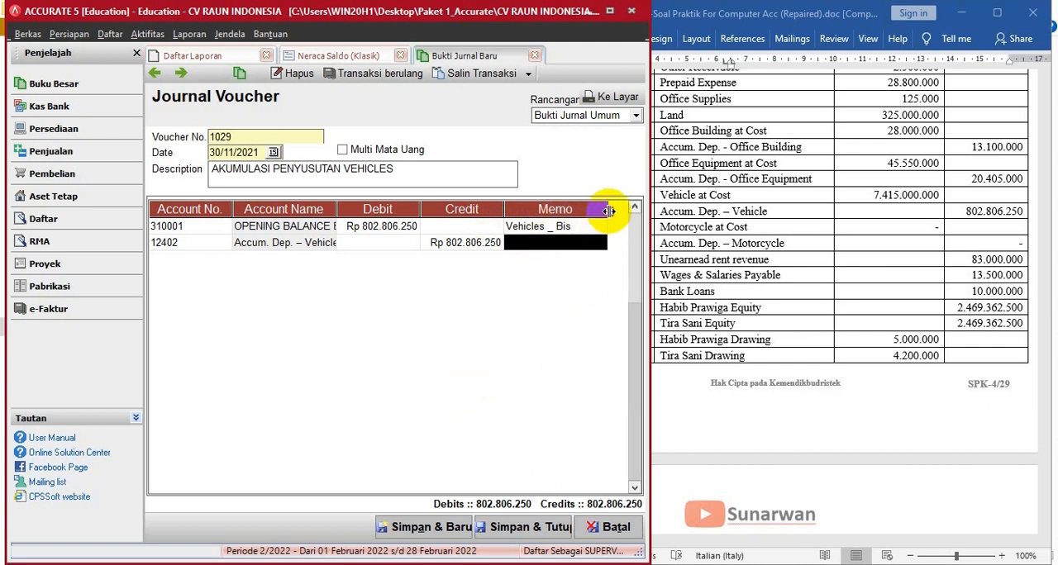
{"action": "left_click_drag", "start_coordinate": [608, 210], "coordinate": [628, 211]}
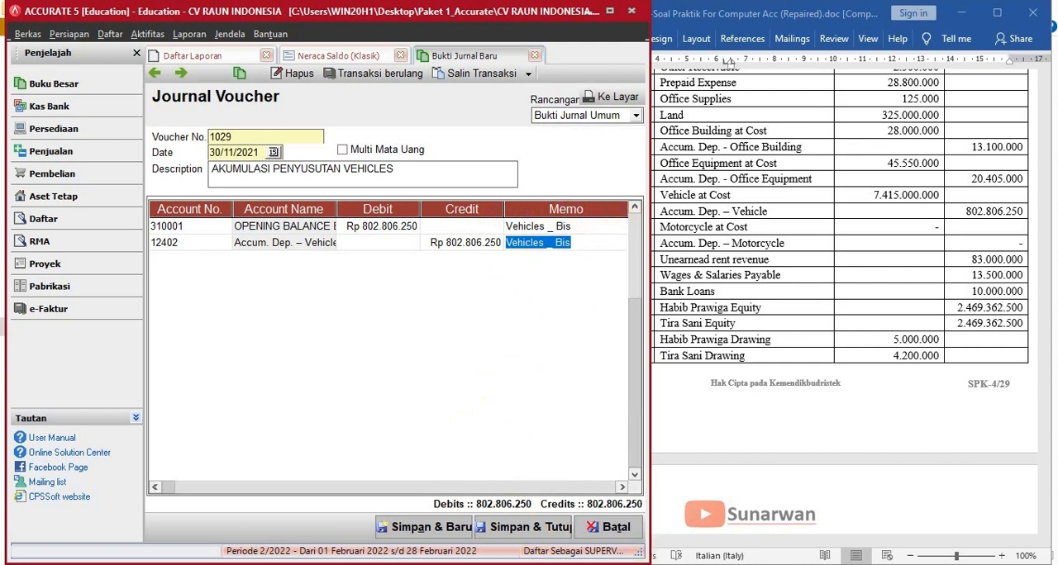
{"action": "left_click", "coordinate": [534, 534]}
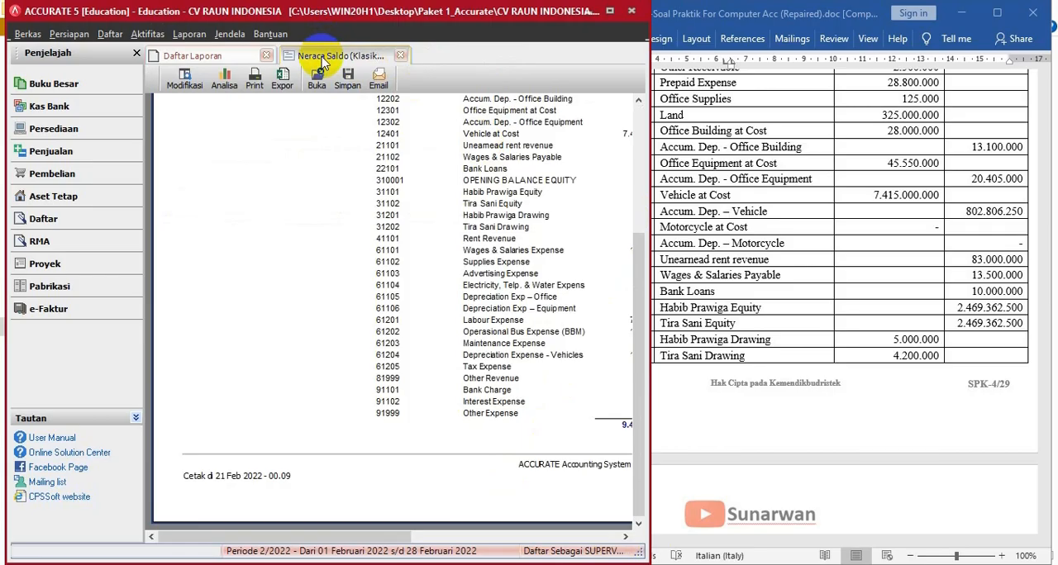
- Refresh the Neraca Saldo (Klasik) report in the maximized window and review its accumulated depreciation, equity balances and totals
{"action": "left_click", "coordinate": [609, 10]}
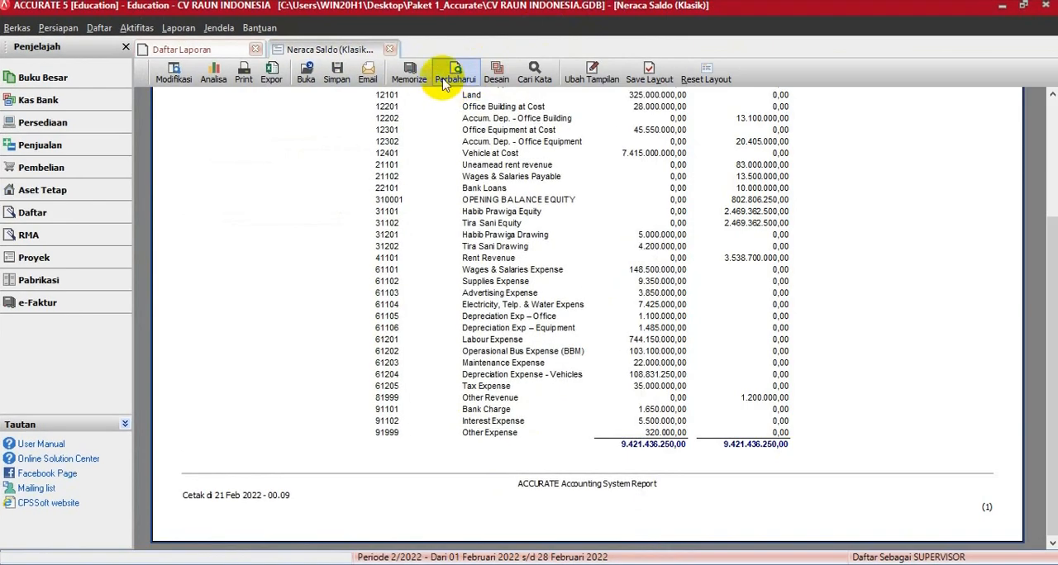
{"action": "left_click", "coordinate": [446, 74]}
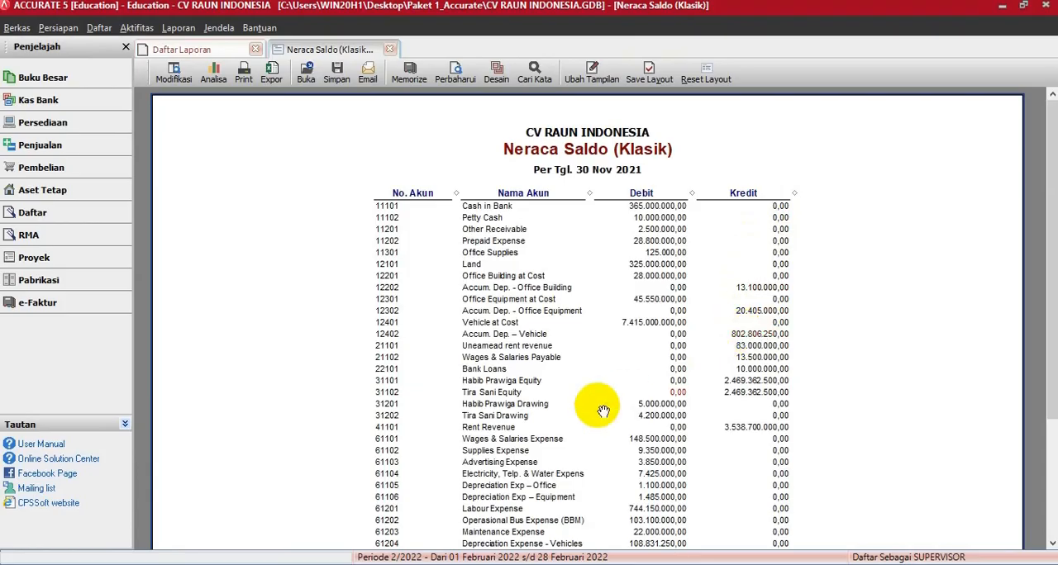
{"action": "scroll", "coordinate": [661, 438], "scroll_direction": "down", "scroll_amount": 3}
{"action": "scroll", "coordinate": [674, 424], "scroll_direction": "up", "scroll_amount": 2}
{"action": "scroll", "coordinate": [590, 429], "scroll_direction": "down", "scroll_amount": 4}
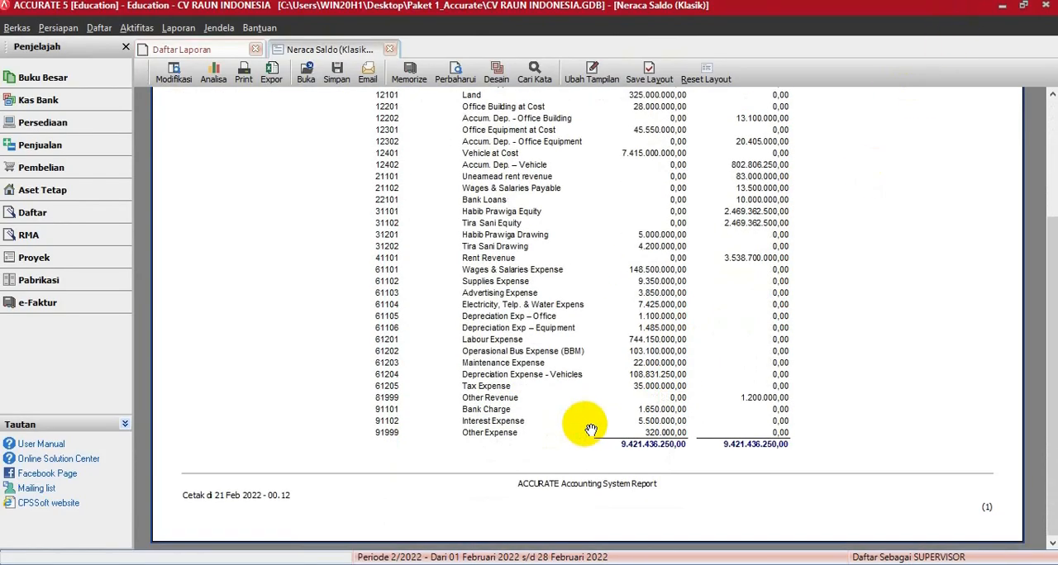
- Compare the debit and credit totals of the Neraca Saldo (Klasik) report with the TOTAL row of the Word document's trial balance
{"action": "key", "text": "alt+Tab"}
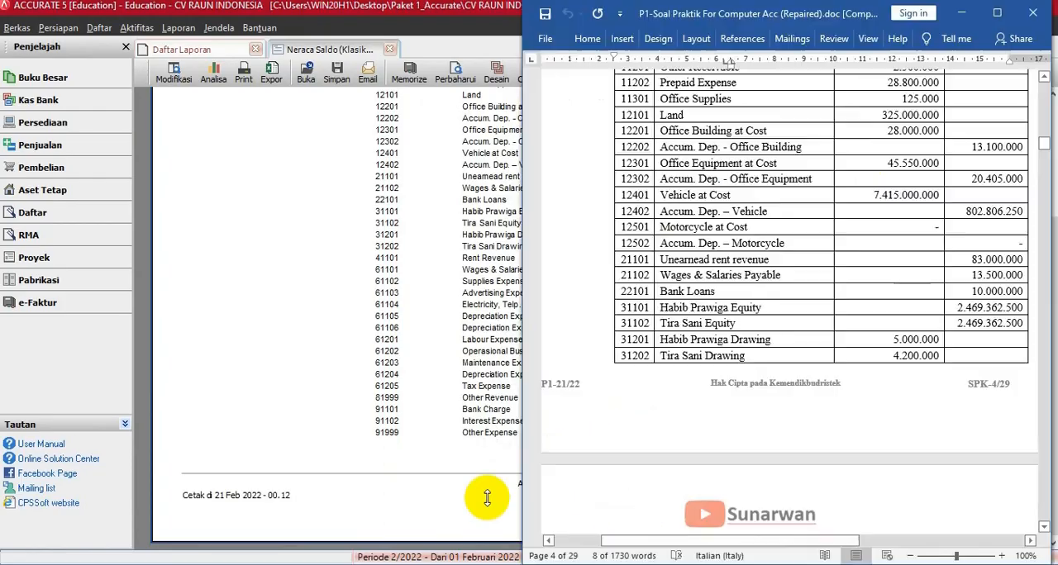
{"action": "scroll", "coordinate": [871, 392], "scroll_direction": "down", "scroll_amount": 5}
{"action": "scroll", "coordinate": [852, 399], "scroll_direction": "down", "scroll_amount": 3}
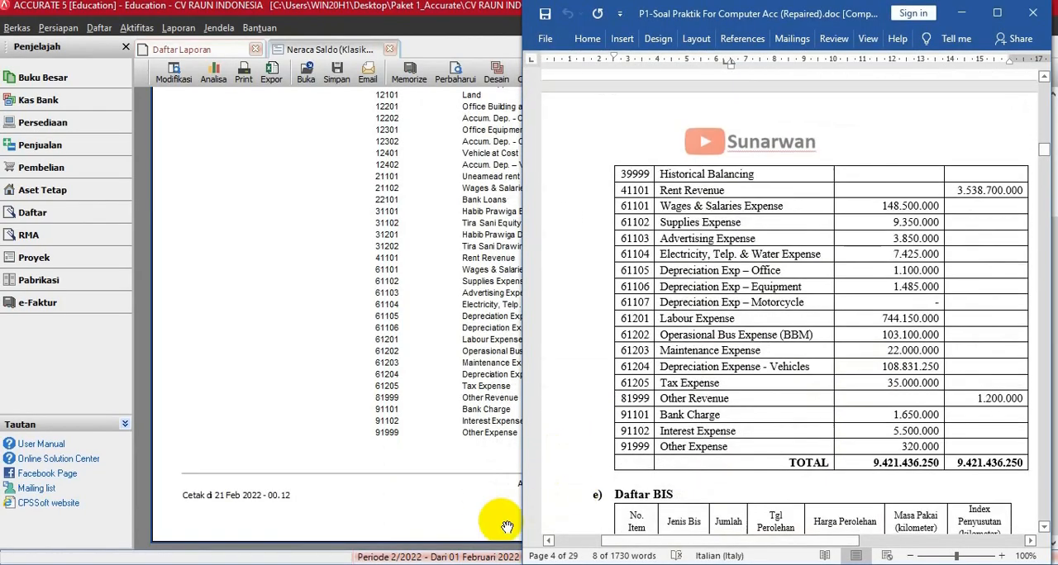
{"action": "left_click", "coordinate": [378, 515]}
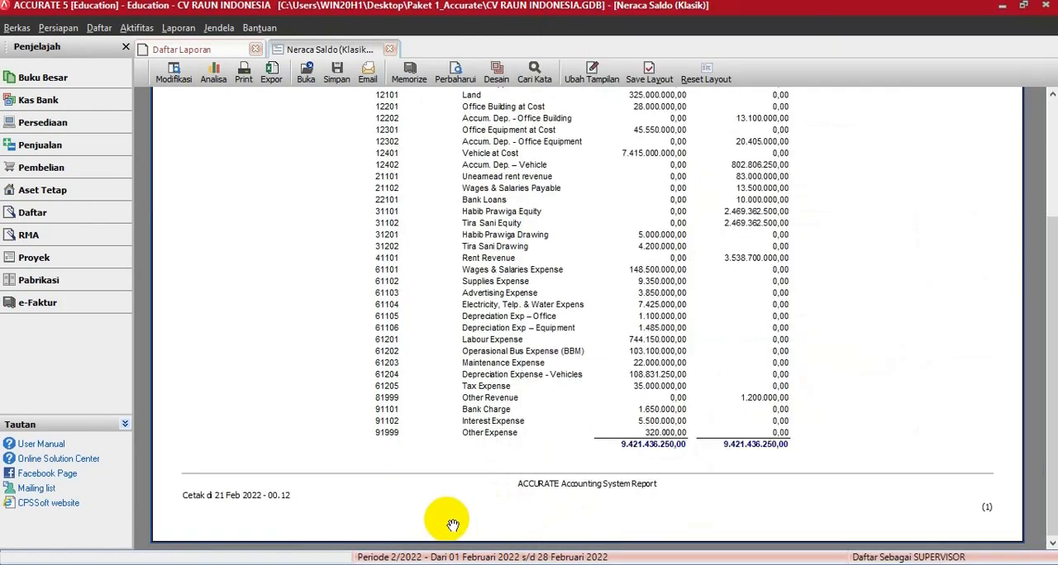
{"action": "left_click", "coordinate": [1023, 7]}
{"action": "left_click_drag", "start_coordinate": [560, 431], "coordinate": [524, 543]}
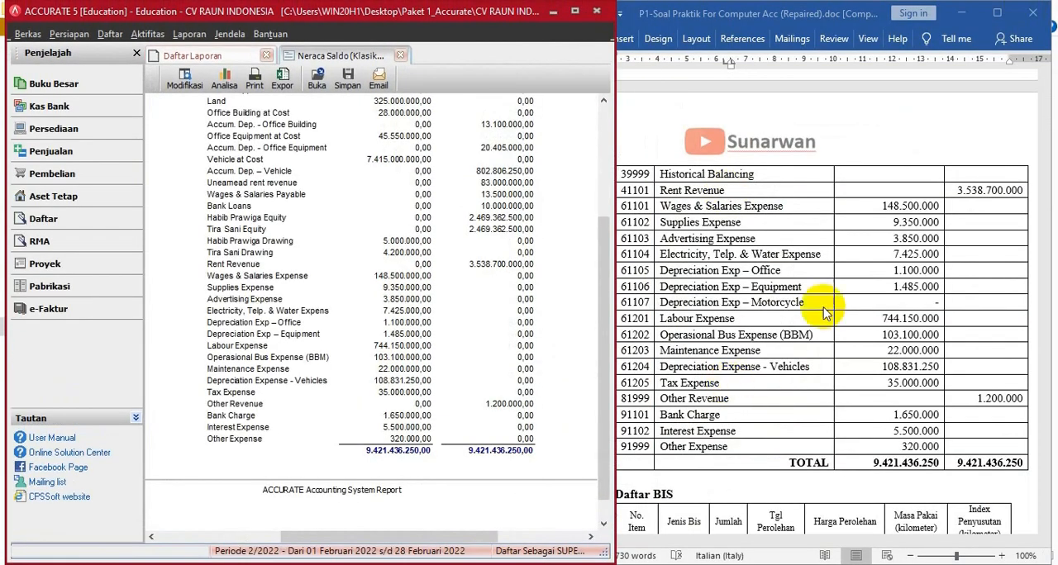
- Bring up the BKK-01 receipt under Bukti Transaksi in the Word document, and open a new Other Payment form in ACCURATE's Kas Bank module
{"action": "left_click", "coordinate": [842, 264]}
{"action": "scroll", "coordinate": [842, 271], "scroll_direction": "down", "scroll_amount": 5}
{"action": "scroll", "coordinate": [842, 285], "scroll_direction": "down", "scroll_amount": 12}
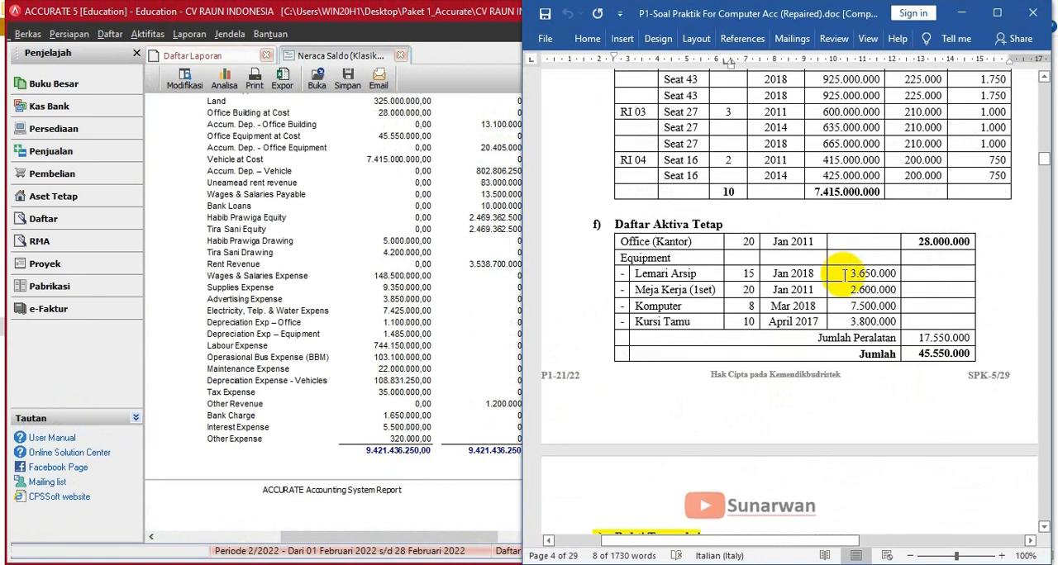
{"action": "scroll", "coordinate": [841, 288], "scroll_direction": "down", "scroll_amount": 1}
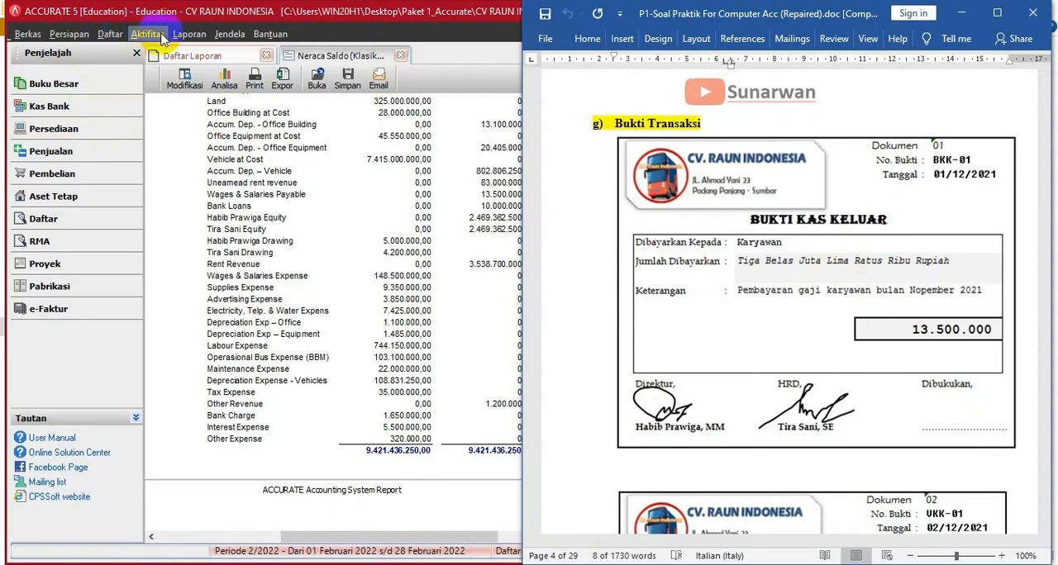
{"action": "left_click", "coordinate": [42, 107]}
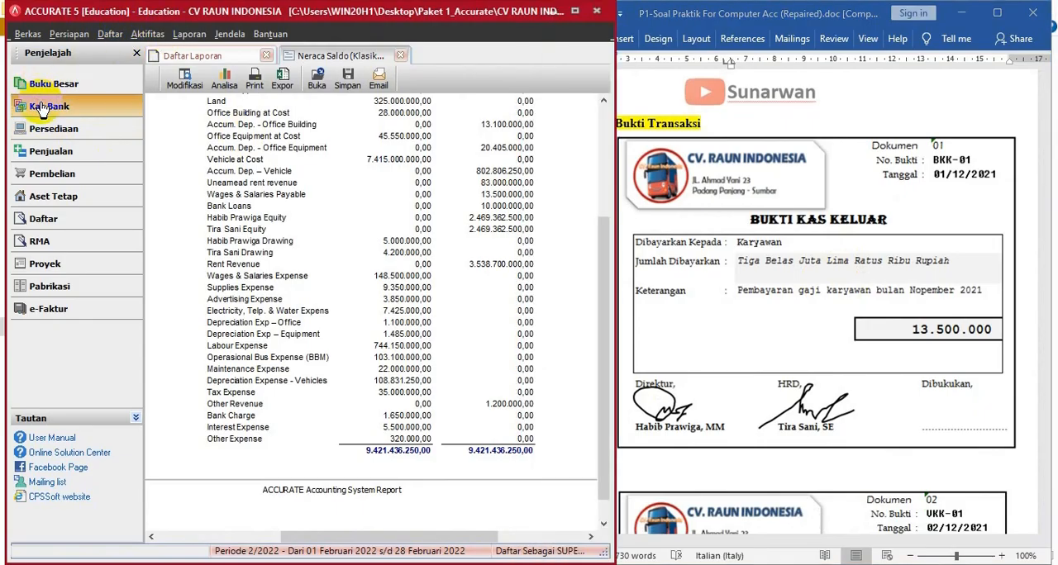
{"action": "left_click", "coordinate": [41, 108]}
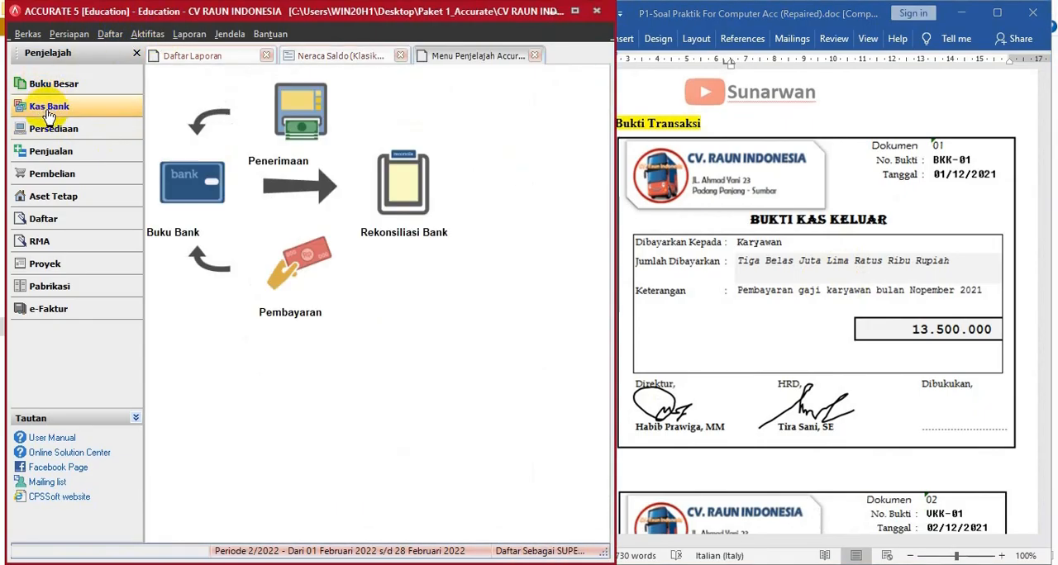
{"action": "left_click", "coordinate": [288, 274]}
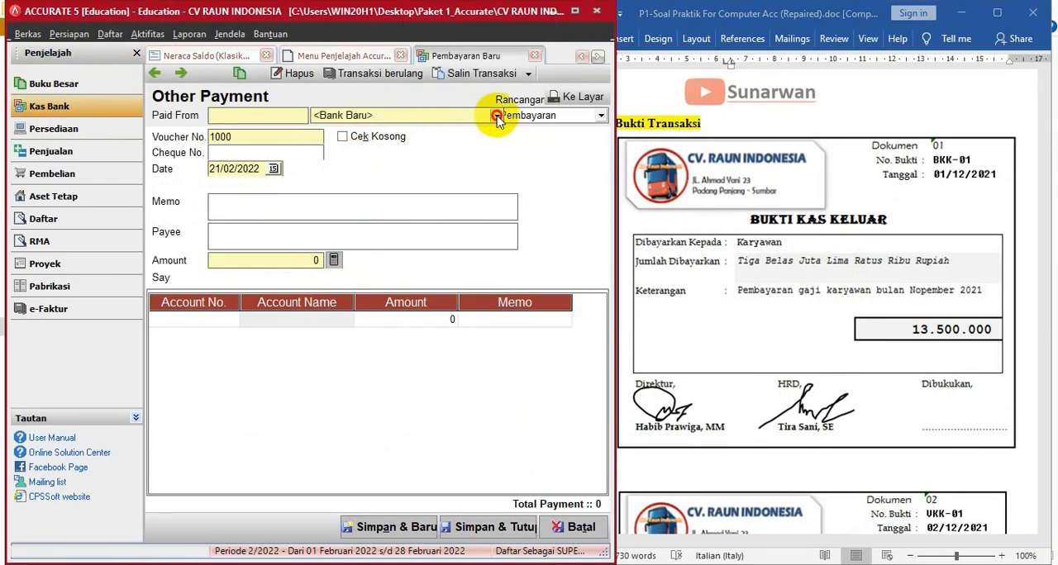
- Set the payment to be paid from Cash in Bank, with voucher number BKK-01 and date 01/12/2021
{"action": "left_click", "coordinate": [496, 115]}
{"action": "left_click", "coordinate": [346, 144]}
{"action": "key", "text": "Tab"}
{"action": "type", "text": "b"}
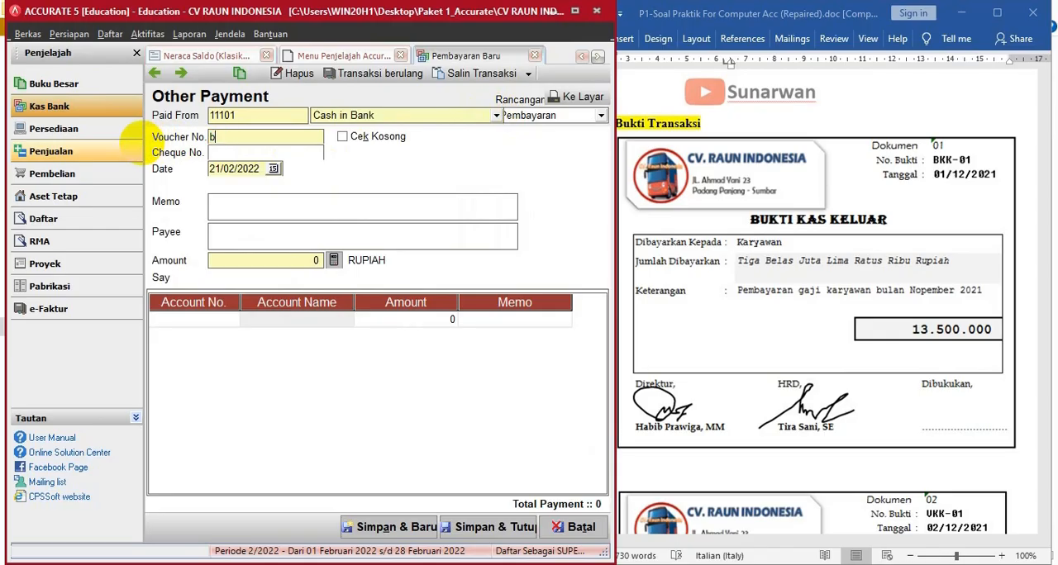
{"action": "type", "text": "BKK-01"}
{"action": "left_click", "coordinate": [263, 168]}
{"action": "double_click", "coordinate": [263, 168]}
{"action": "type", "text": "0"}
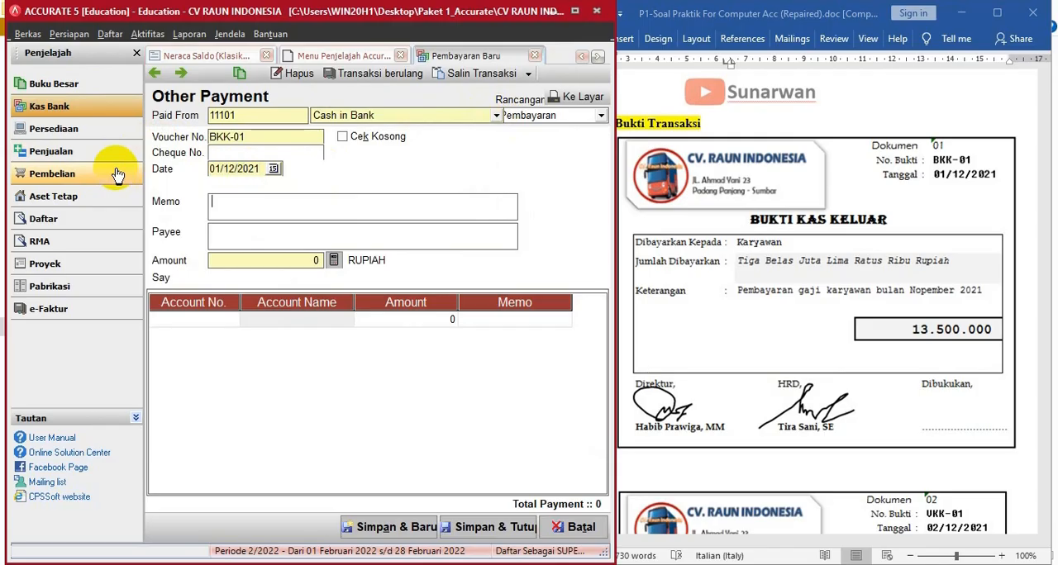
{"action": "type", "text": "GAJI B"}
{"action": "type", "text": "U"}
{"action": "type", "text": "LAN  OV"}
{"action": "type", "text": "NO"}
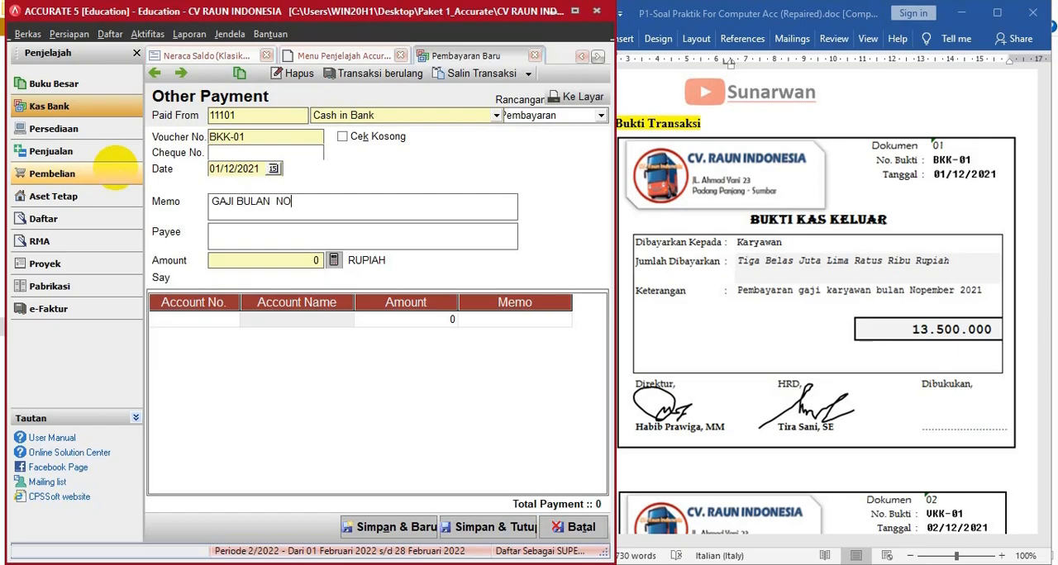
- Add a payment line for Wages & Salaries Payable (21102) with an amount of 13.500.000
{"action": "left_click", "coordinate": [207, 319]}
{"action": "left_click", "coordinate": [229, 320]}
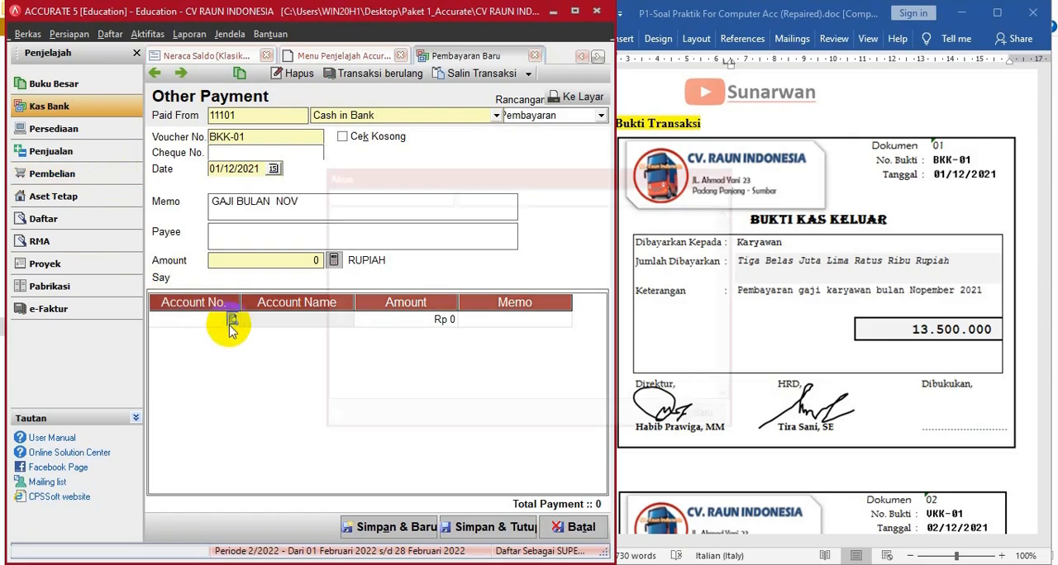
{"action": "left_click", "coordinate": [470, 193]}
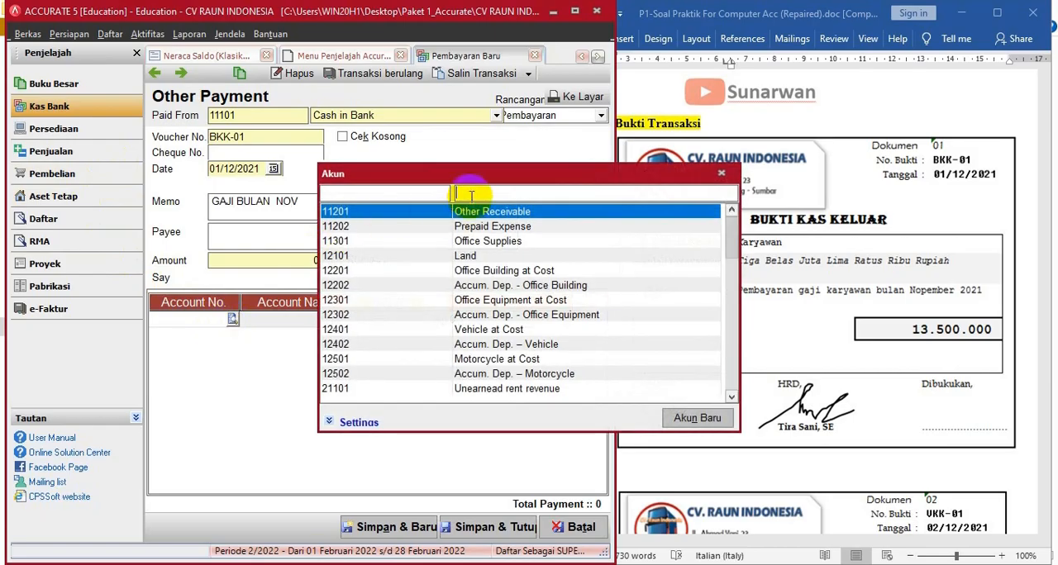
{"action": "type", "text": "WA"}
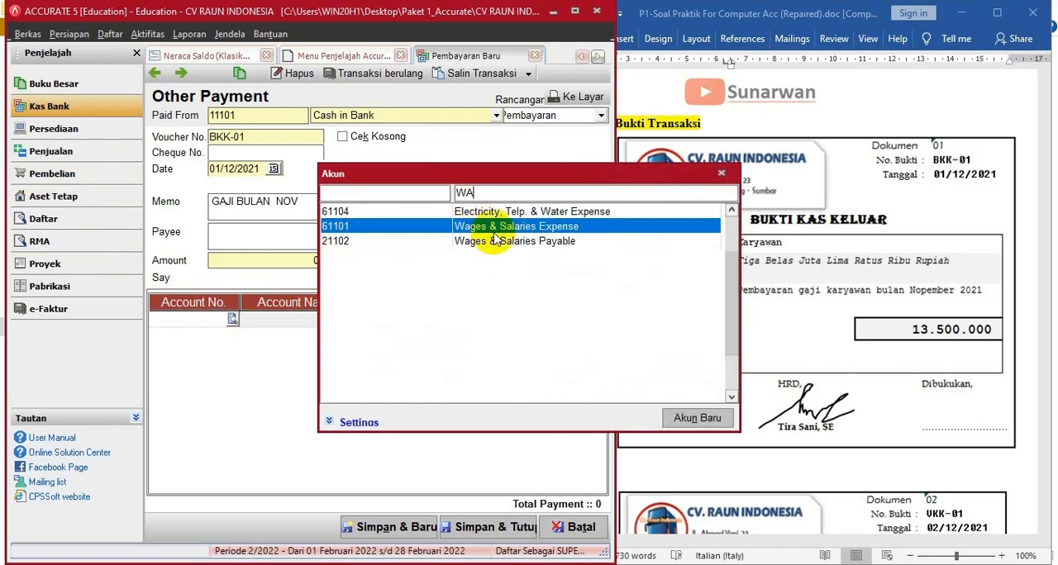
{"action": "double_click", "coordinate": [501, 243]}
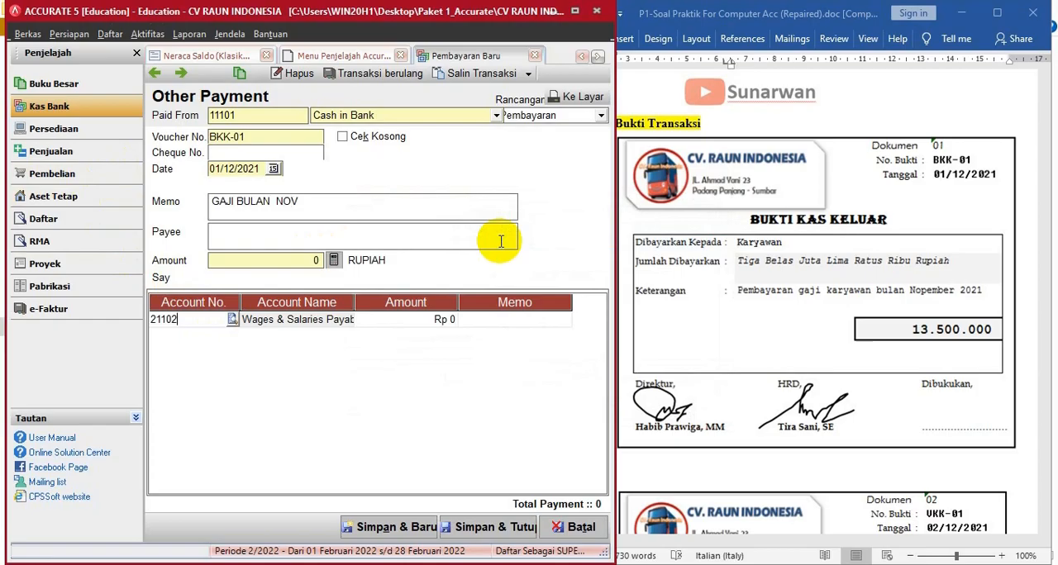
{"action": "left_click", "coordinate": [401, 326]}
{"action": "type", "text": "13500000"}
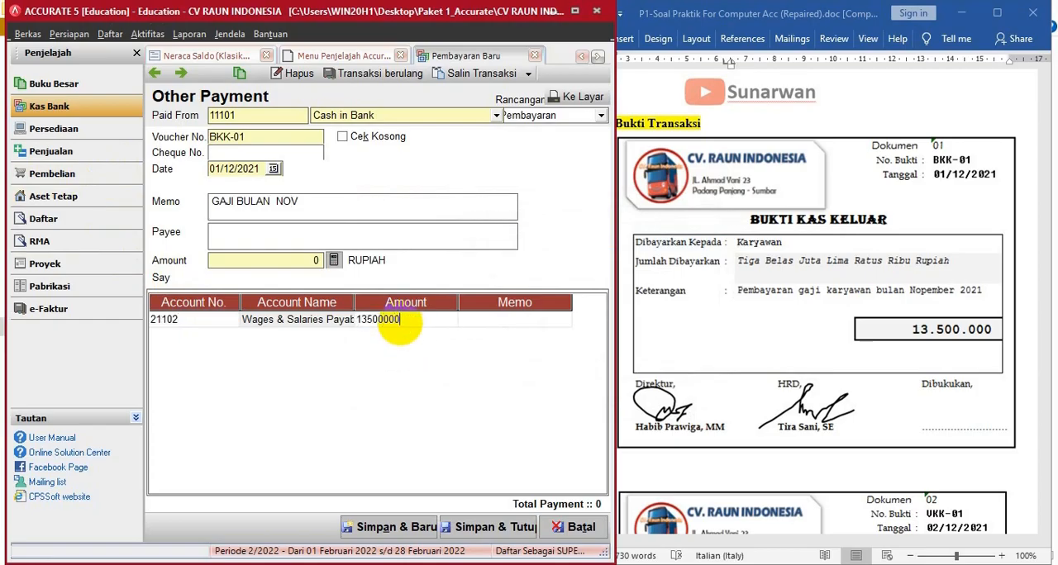
{"action": "key", "text": "Return"}
{"action": "key", "text": "Return"}
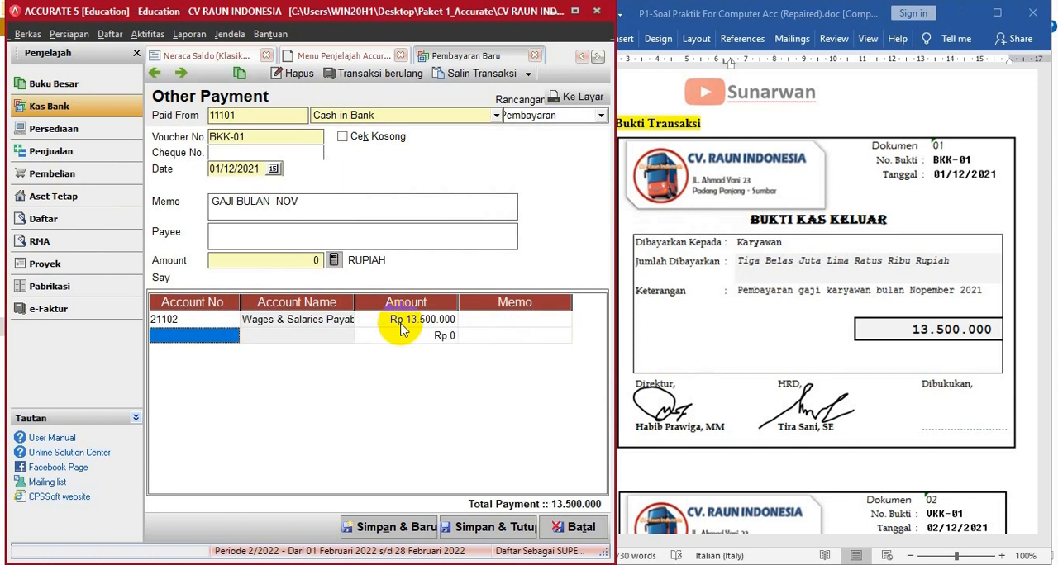
- Fill the BKK-01 payment amount from its line total, then save it and start a new payment for the VKK-01 receipt
{"action": "left_click", "coordinate": [332, 260]}
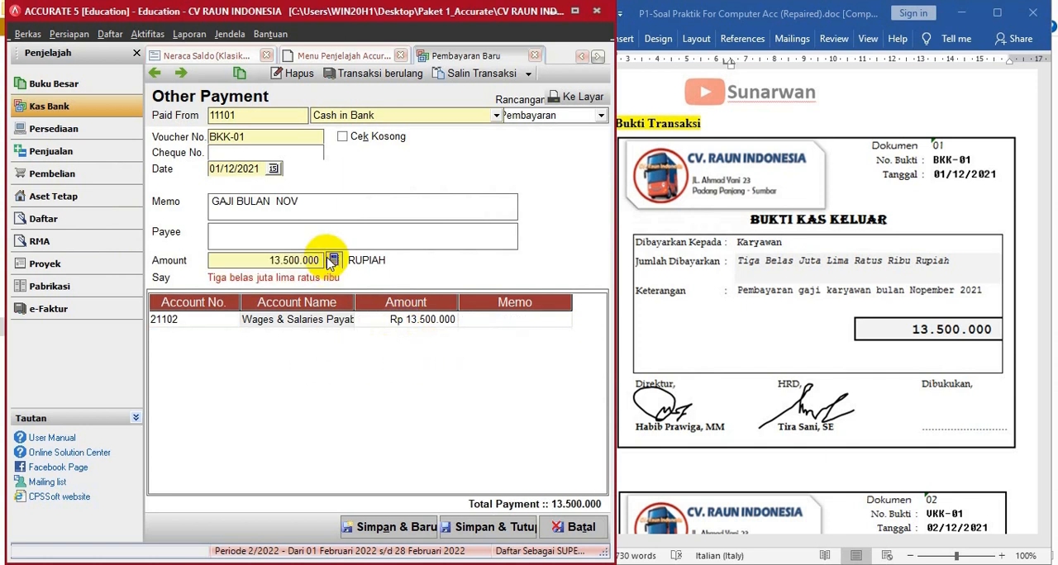
{"action": "scroll", "coordinate": [702, 421], "scroll_direction": "down", "scroll_amount": 8}
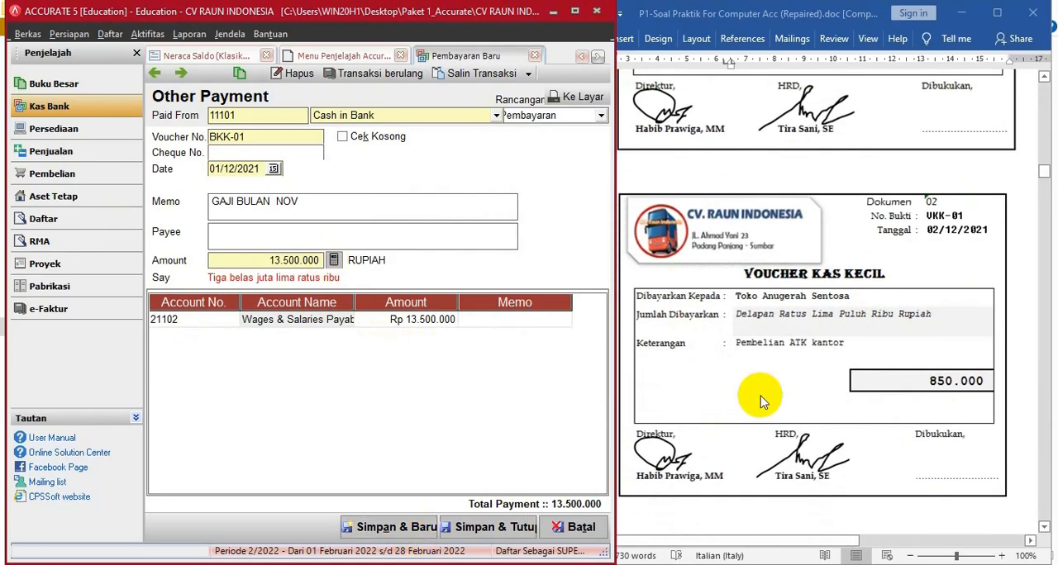
{"action": "left_click", "coordinate": [389, 531]}
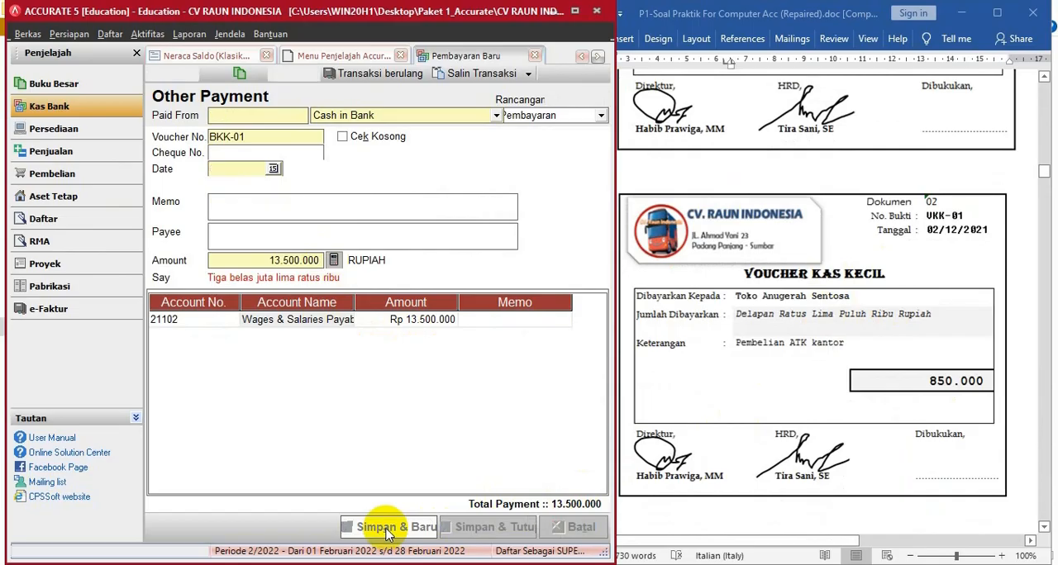
- Fill in the payment header: paid from Petty Cash, voucher number VKK-01, date 02/12/2021 and memo "PEMBELIAN ATK"
{"action": "left_click", "coordinate": [495, 116]}
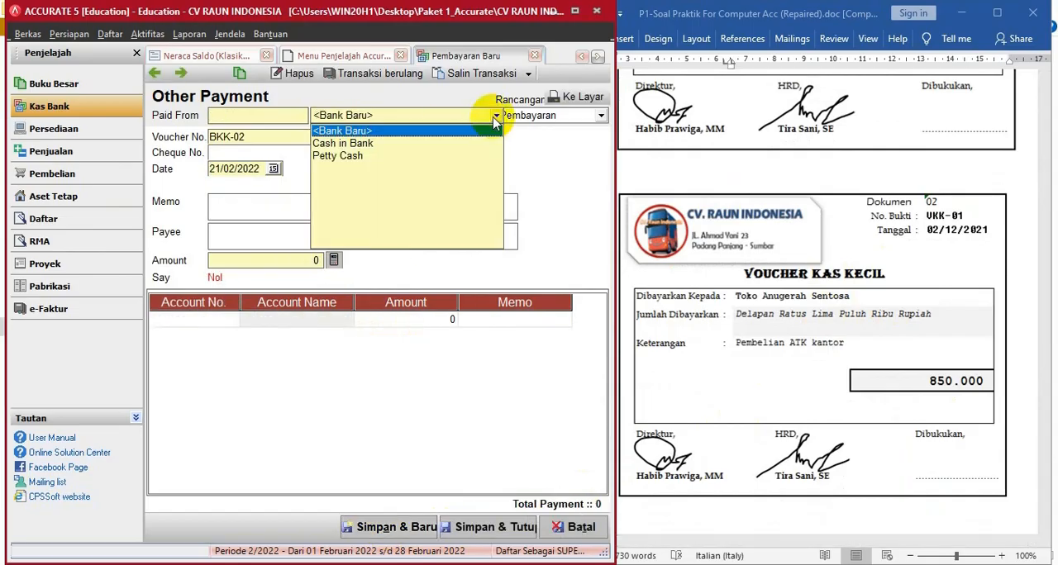
{"action": "left_click", "coordinate": [364, 155]}
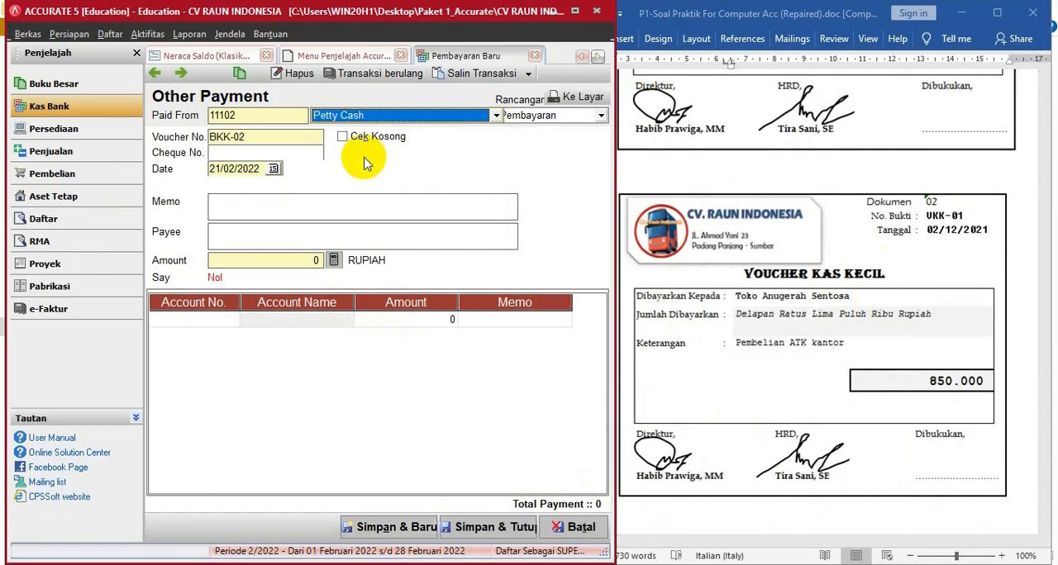
{"action": "left_click", "coordinate": [252, 137]}
{"action": "left_click_drag", "start_coordinate": [252, 137], "coordinate": [162, 136]}
{"action": "type", "text": "V"}
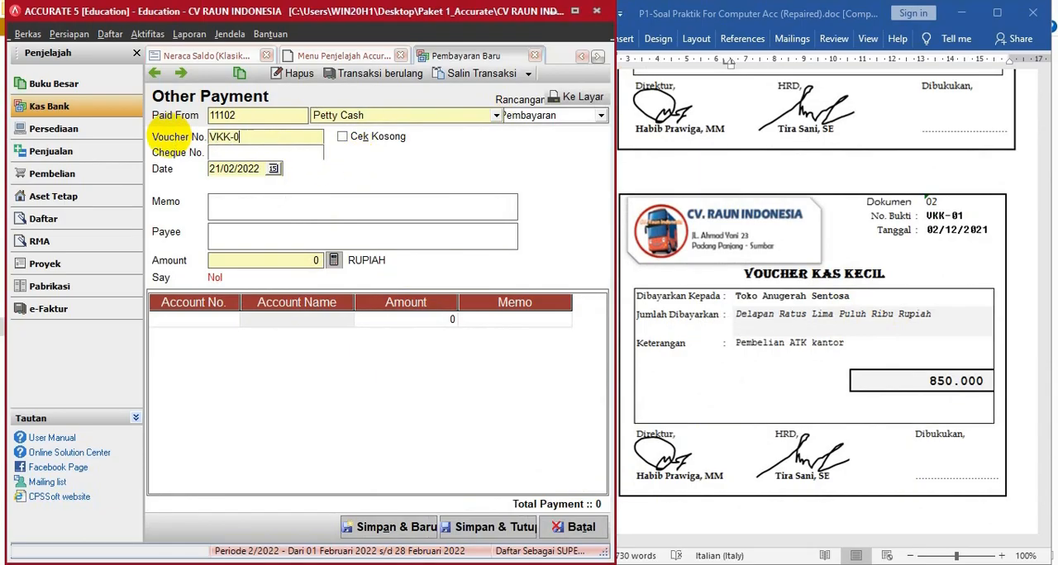
{"action": "key", "text": "Tab"}
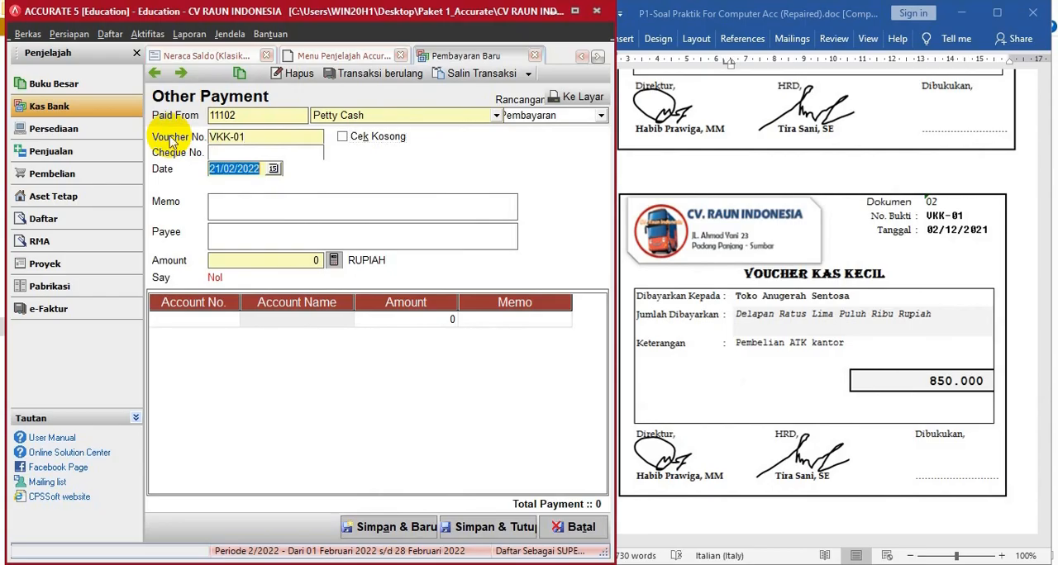
{"action": "type", "text": "02/"}
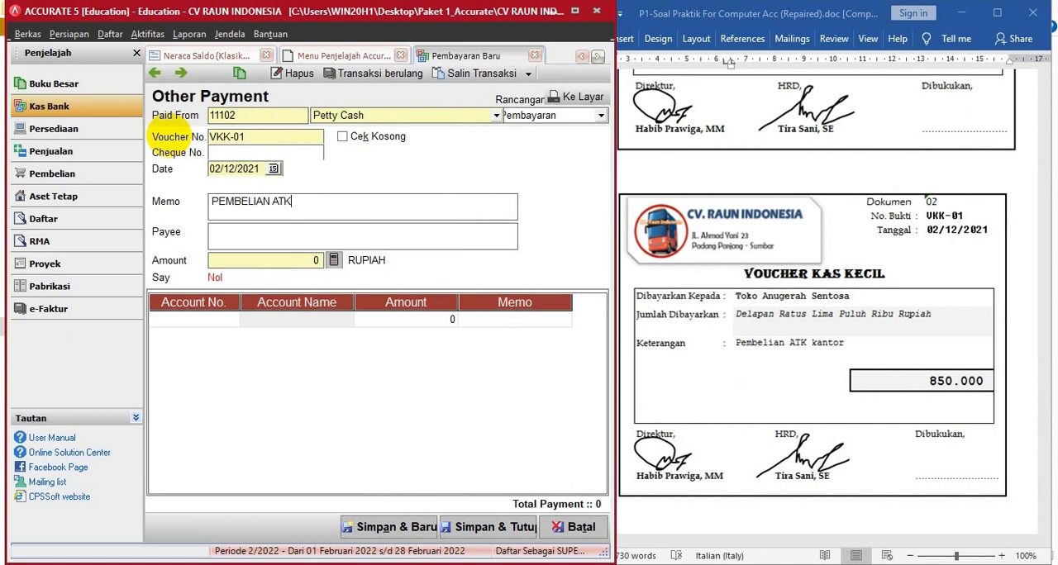
- Add a payment line for Office Supplies (11301) with an amount of 850.000
{"action": "left_click", "coordinate": [225, 320]}
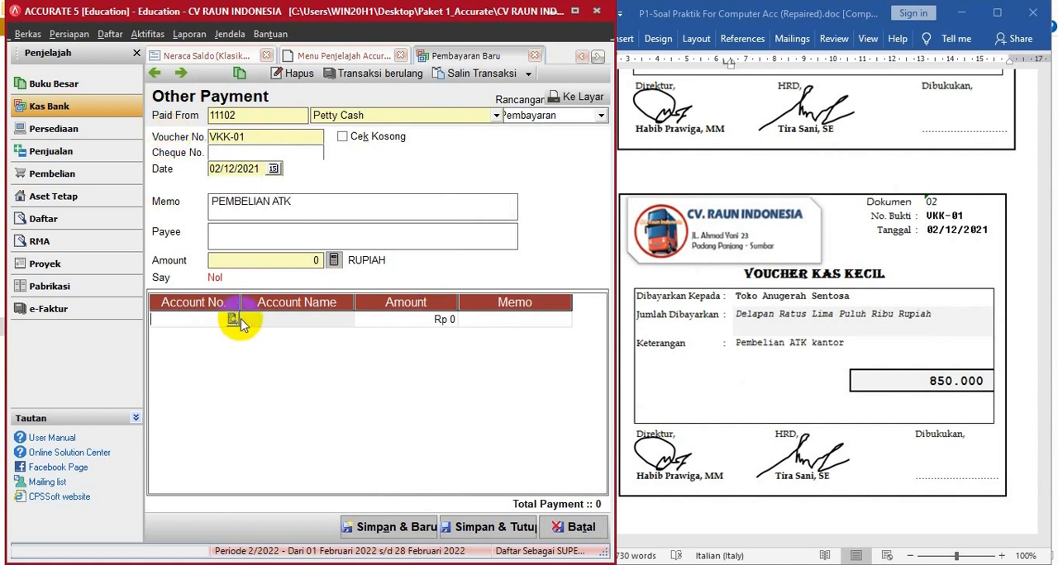
{"action": "left_click", "coordinate": [232, 320]}
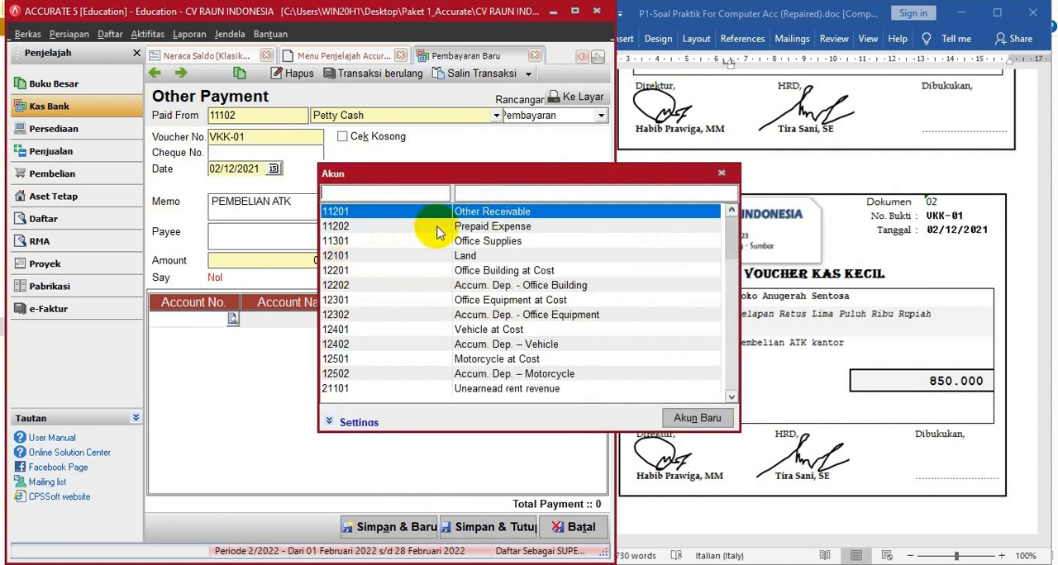
{"action": "left_click", "coordinate": [484, 193]}
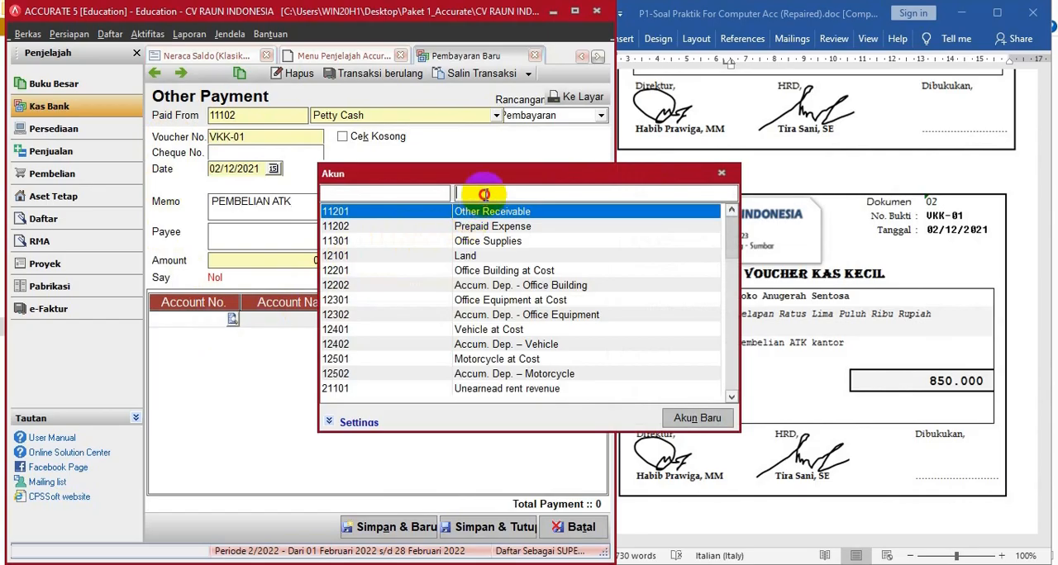
{"action": "double_click", "coordinate": [482, 242]}
{"action": "left_click", "coordinate": [418, 326]}
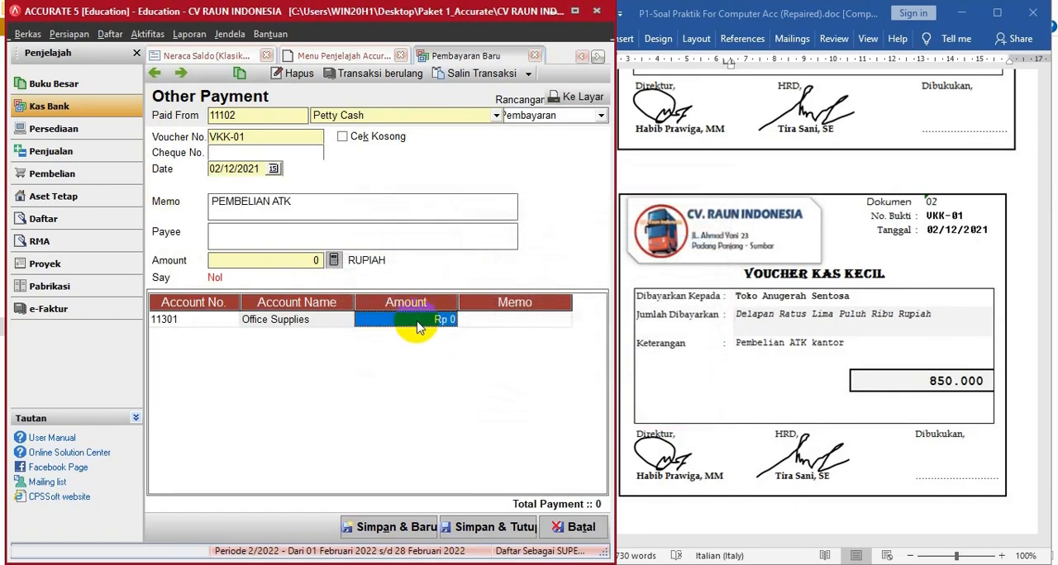
{"action": "type", "text": "850000"}
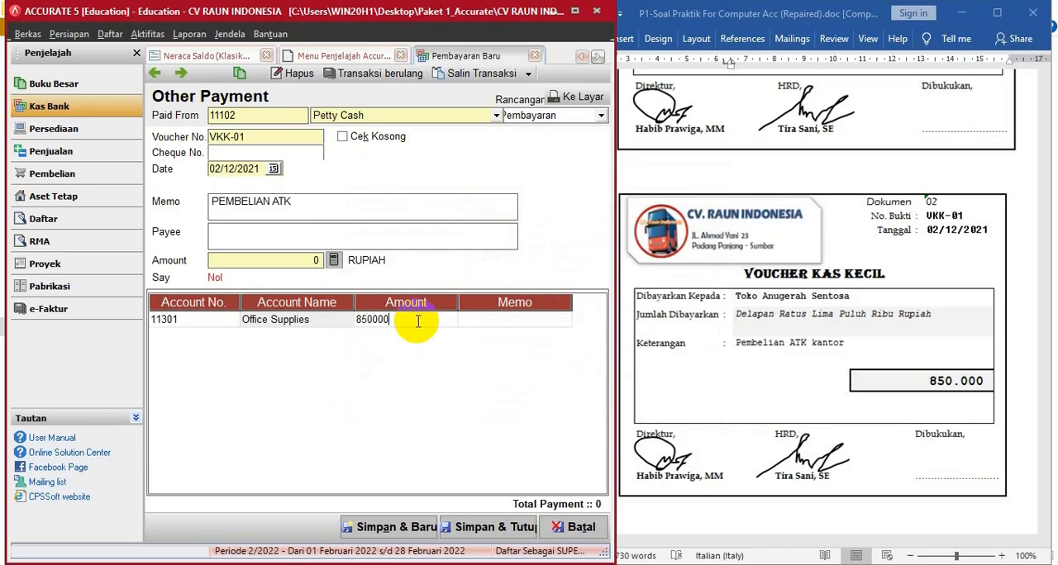
{"action": "key", "text": "Tab"}
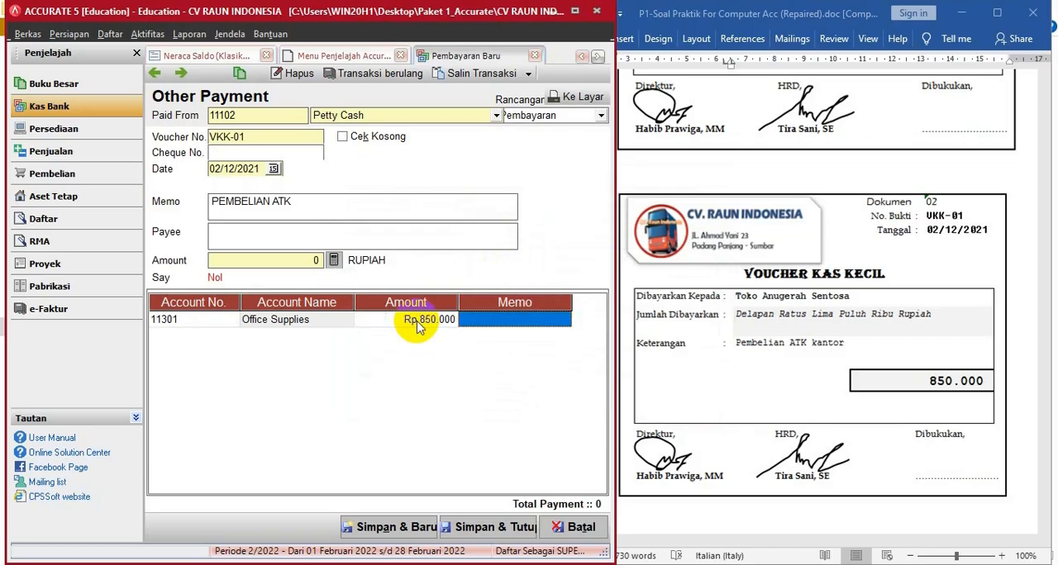
- Fill the payment amount from the line total, extend the memo to "PEMBELIAN ATK KANTOR", and save and close the payment
{"action": "left_click", "coordinate": [334, 261]}
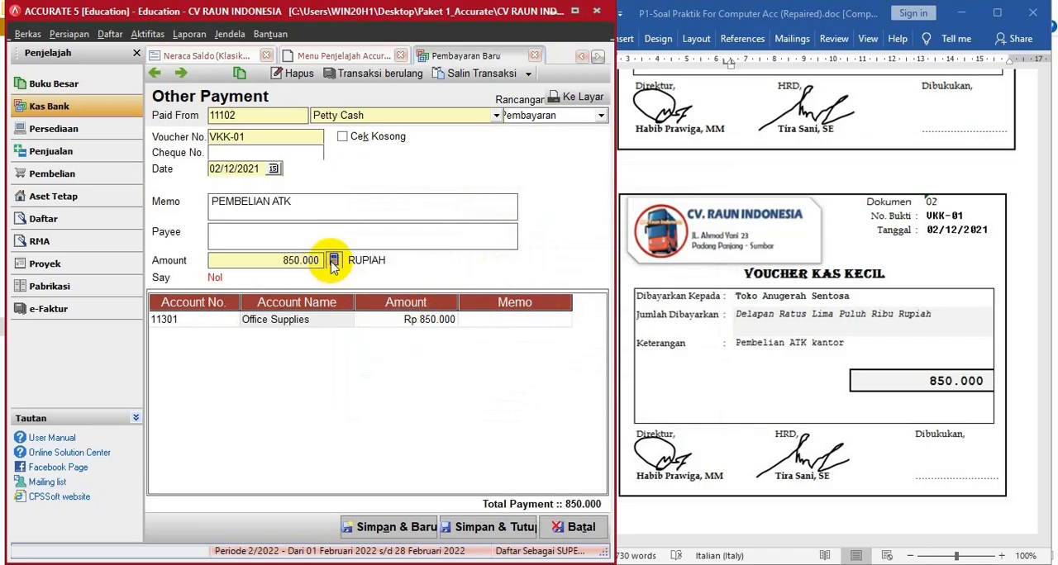
{"action": "type", "text": "KANTOR"}
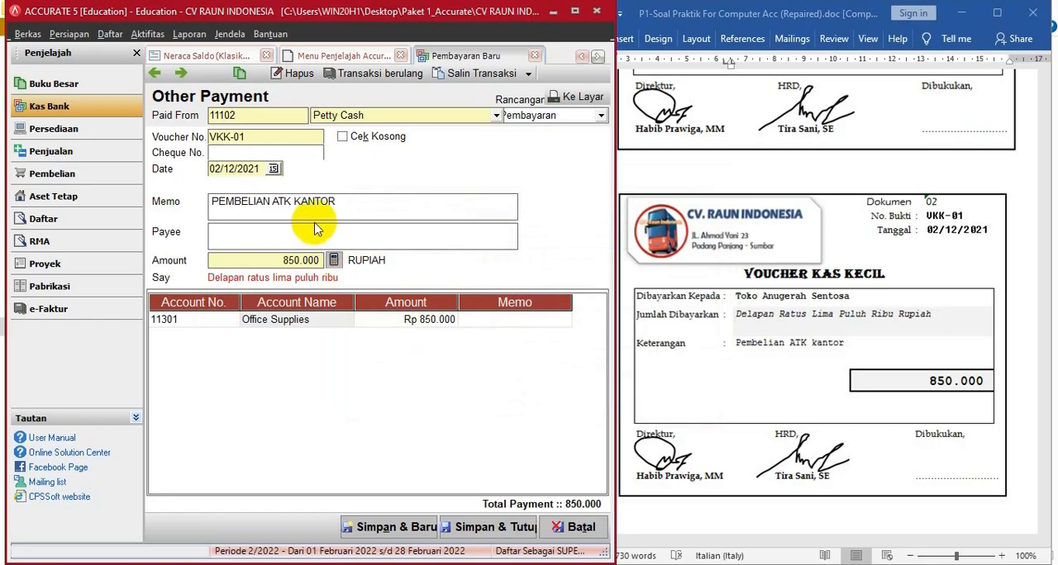
{"action": "left_click", "coordinate": [495, 527]}
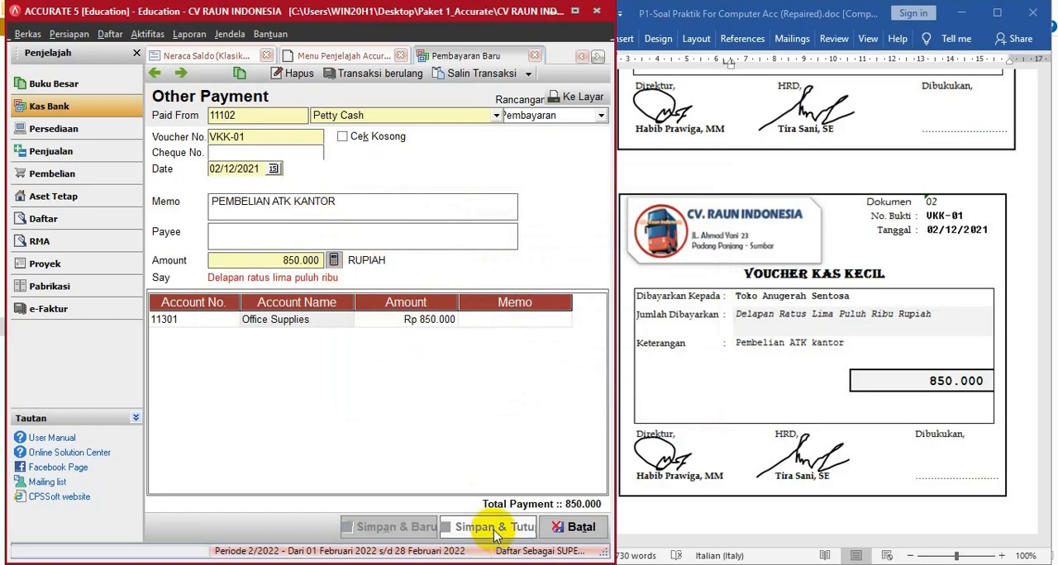
- Start a new payment for the BKK-02 receipt and enter the memo "PEMBAYARAN LUNAS PENYELESAIAN PEKERJAAN"
{"action": "left_click", "coordinate": [753, 386]}
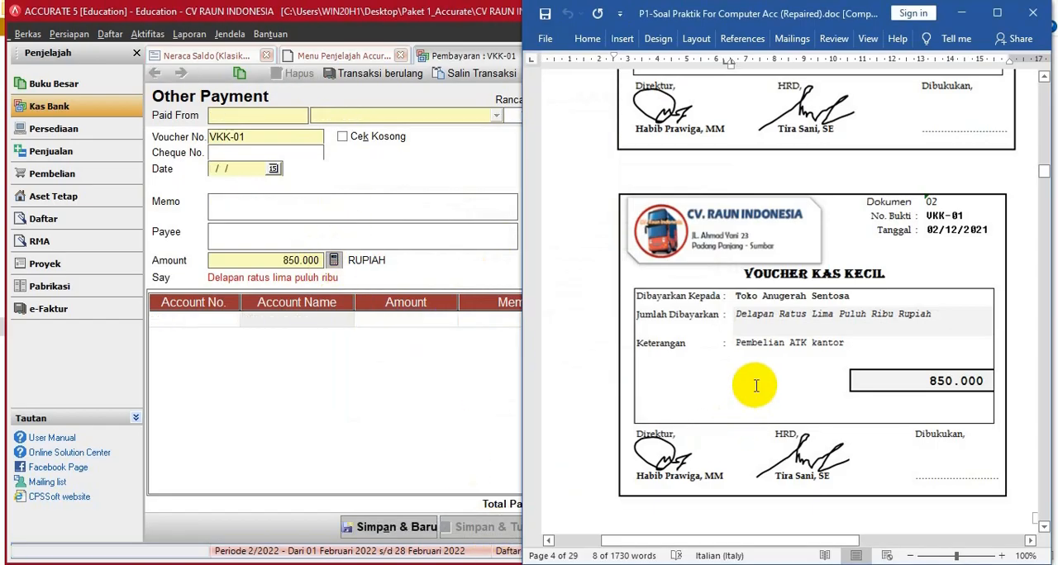
{"action": "scroll", "coordinate": [755, 392], "scroll_direction": "down", "scroll_amount": 3}
{"action": "scroll", "coordinate": [754, 392], "scroll_direction": "down", "scroll_amount": 5}
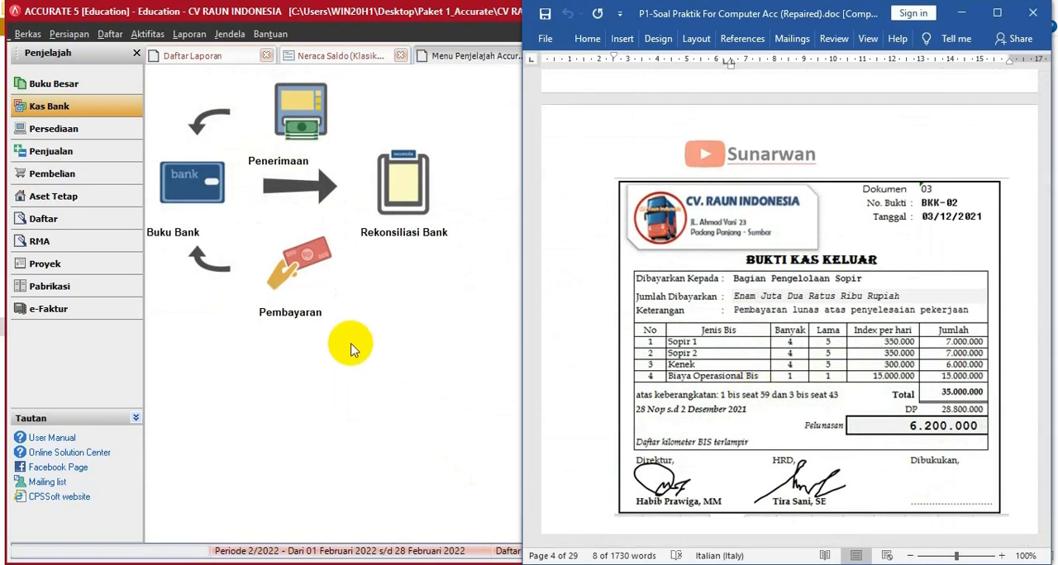
{"action": "left_click", "coordinate": [296, 298]}
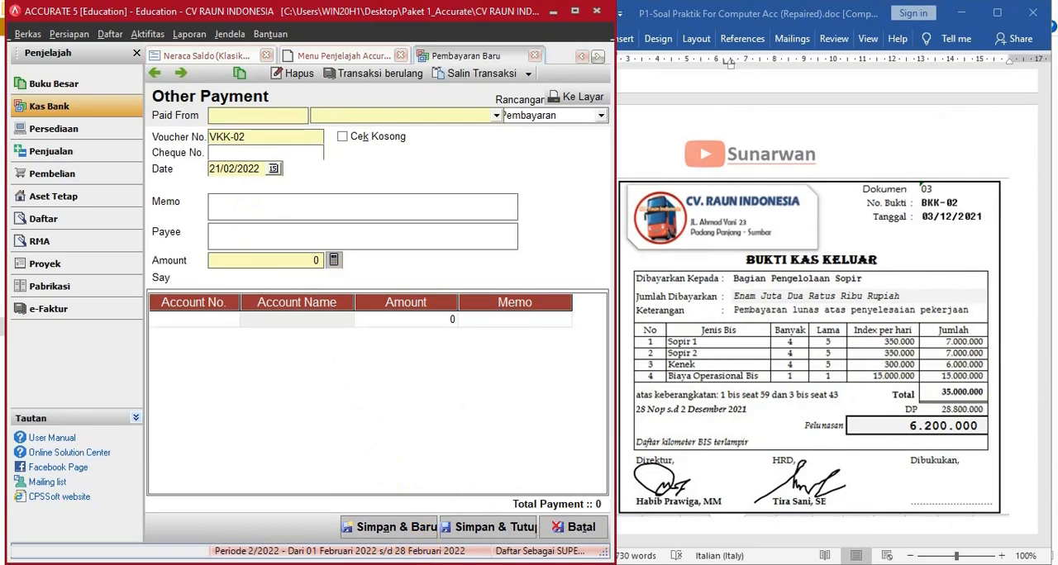
{"action": "left_click", "coordinate": [246, 206]}
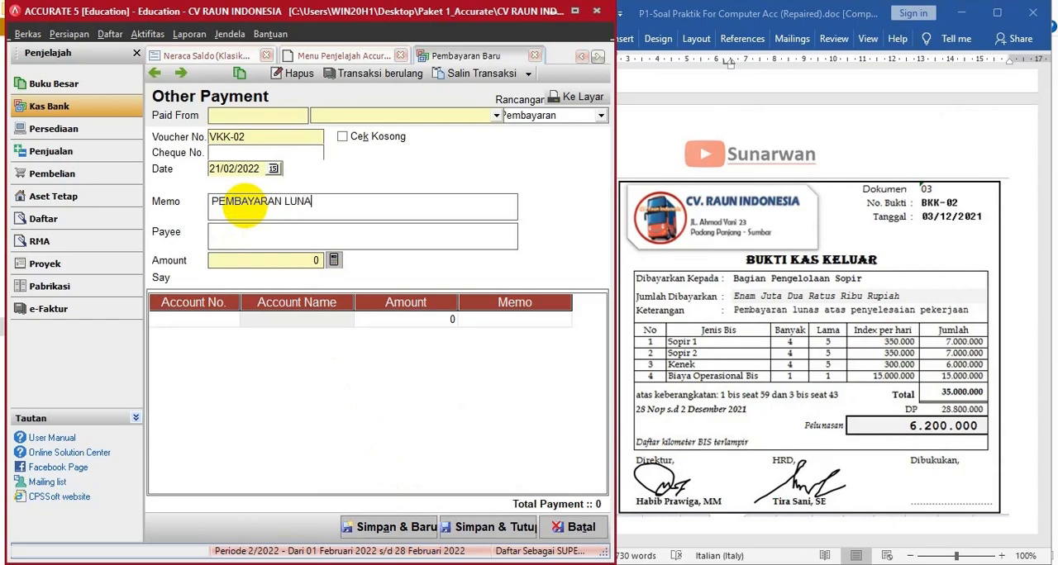
{"action": "type", "text": "PEMBAYARAN LUNAS PENYELESAIAN PEKERJAAN"}
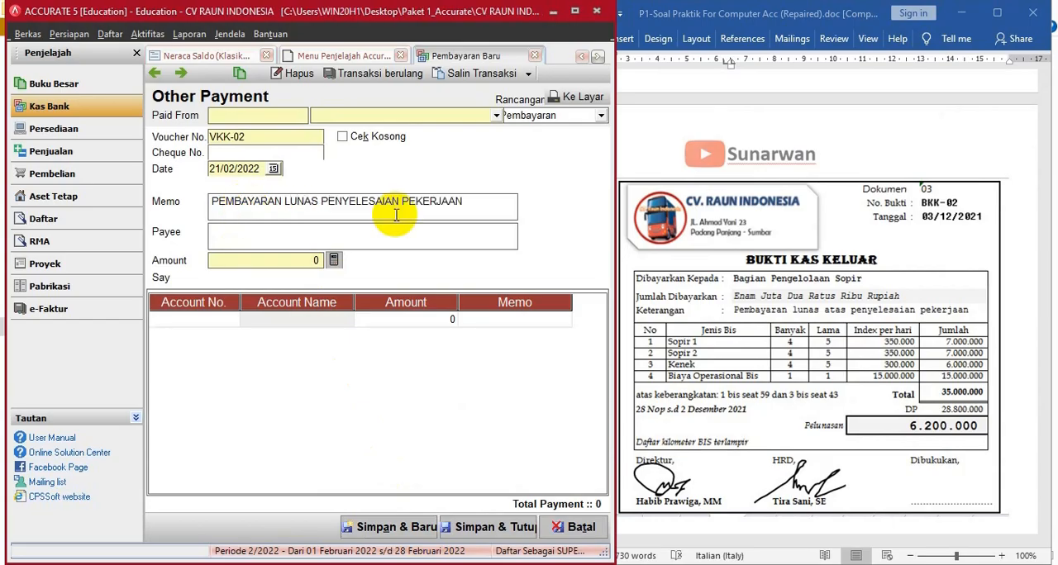
- Add a payment line for Labour Expense (61201) with an amount of 20.000.000
{"action": "left_click", "coordinate": [209, 320]}
{"action": "left_click", "coordinate": [233, 319]}
{"action": "left_click", "coordinate": [517, 194]}
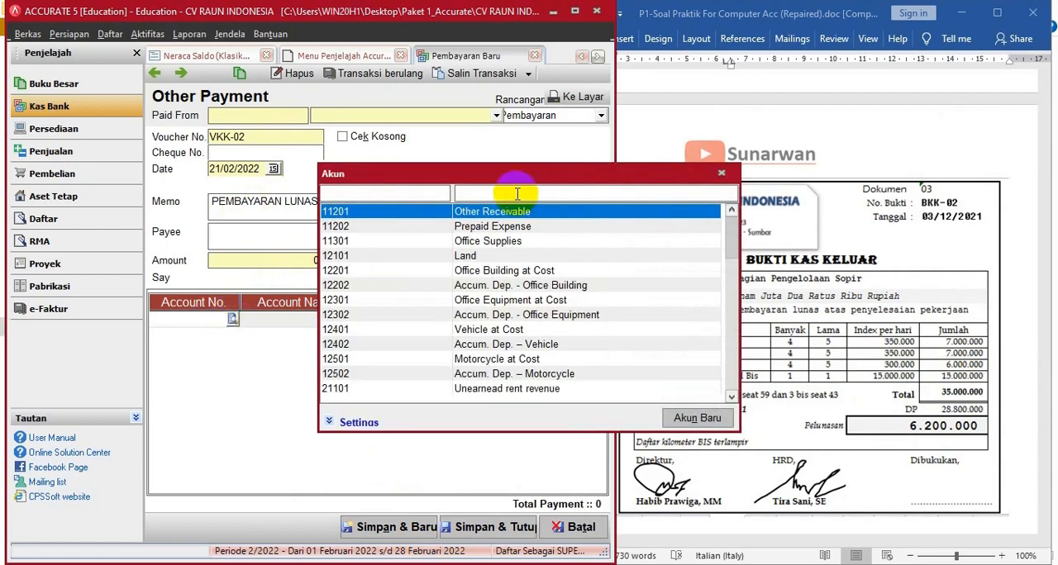
{"action": "type", "text": "LA"}
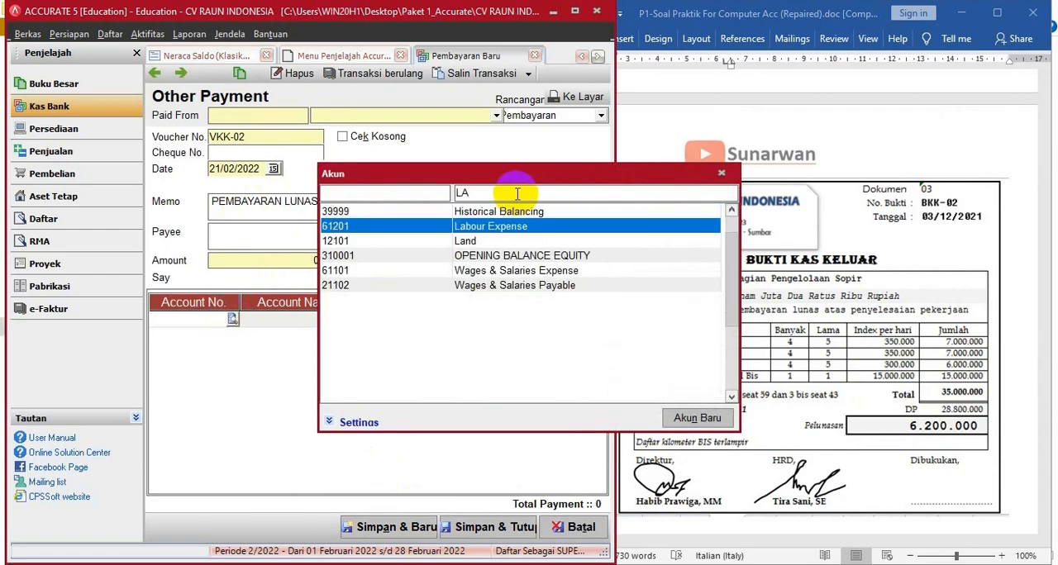
{"action": "double_click", "coordinate": [496, 227]}
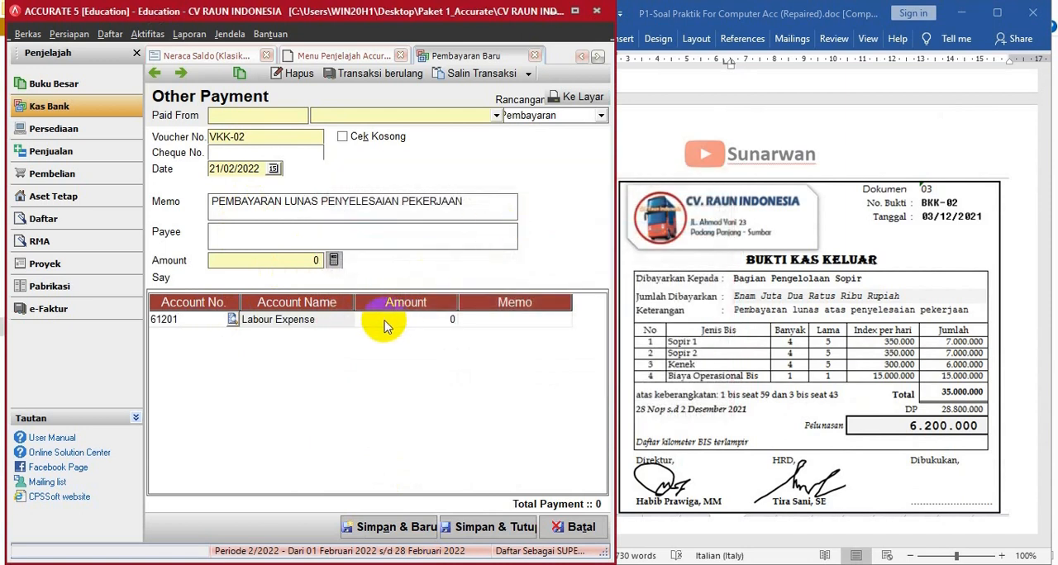
{"action": "left_click", "coordinate": [383, 326]}
{"action": "type", "text": "20.000.000"}
{"action": "key", "text": "Tab"}
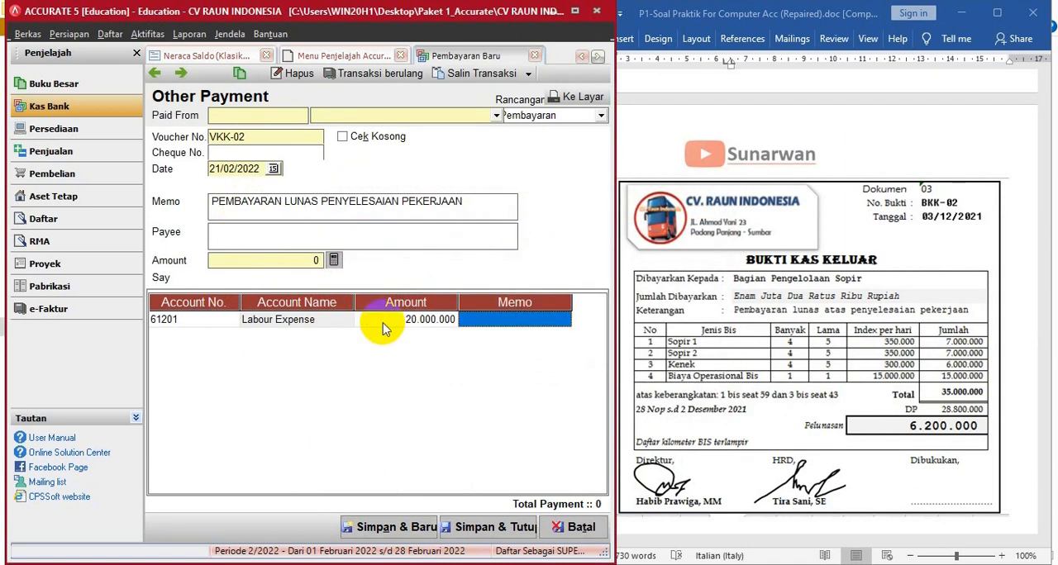
{"action": "key", "text": "Tab"}
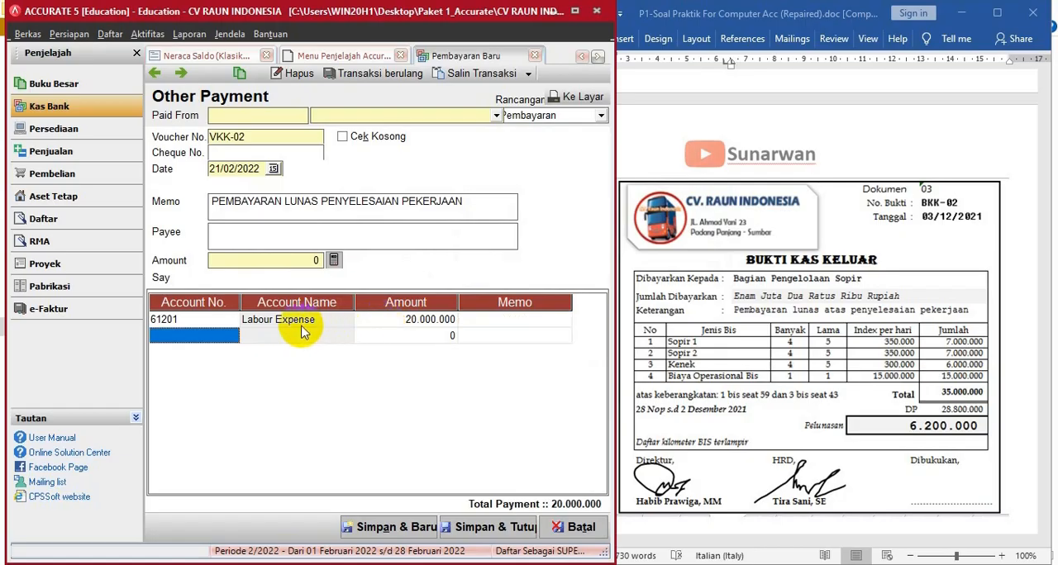
- Choose Operasional Bus Expense (BBM), account 61202, for the second payment line
{"action": "left_click", "coordinate": [220, 336]}
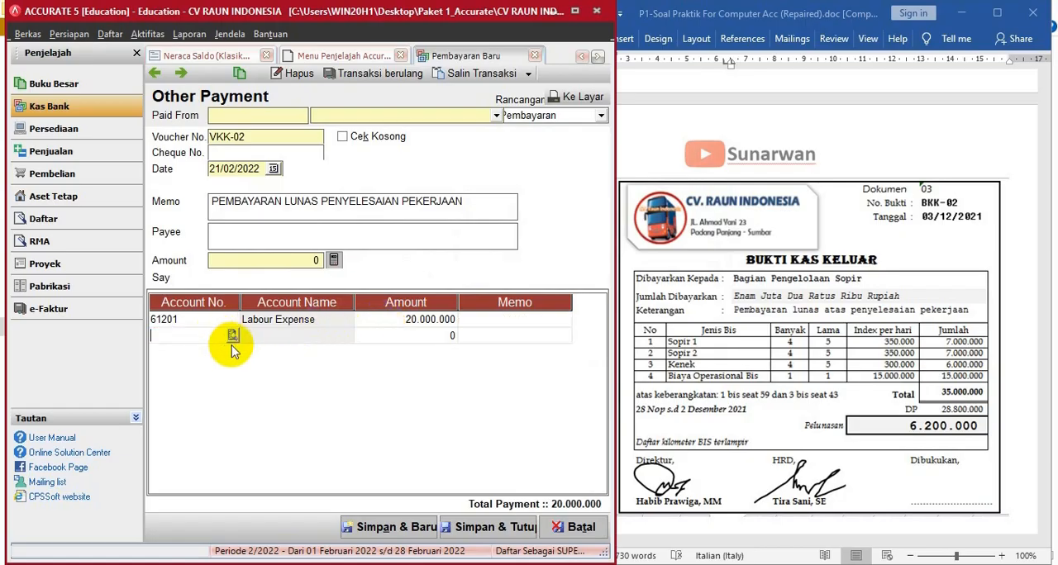
{"action": "left_click", "coordinate": [233, 336]}
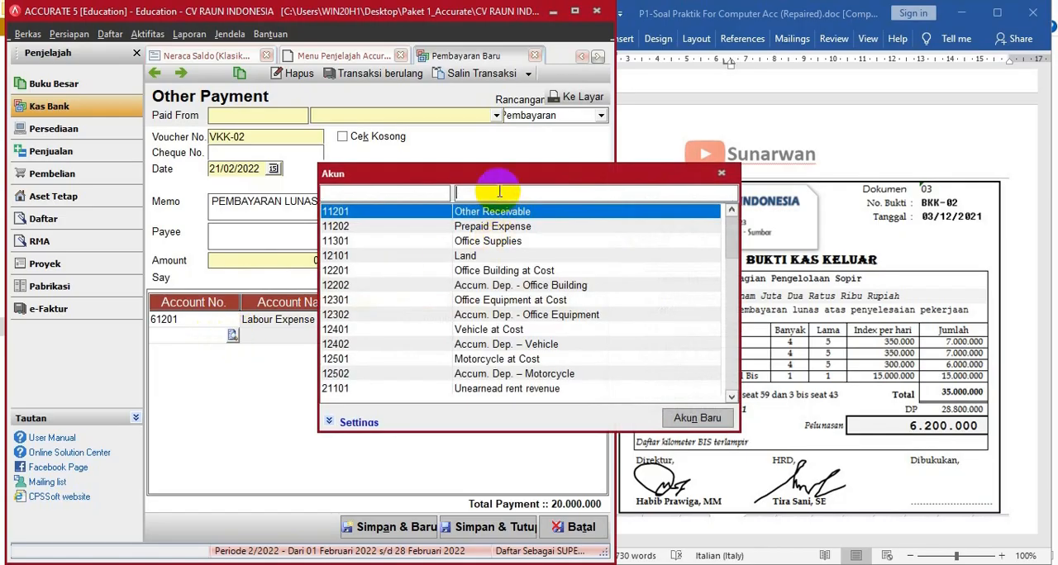
{"action": "left_click_drag", "start_coordinate": [496, 170], "coordinate": [372, 164]}
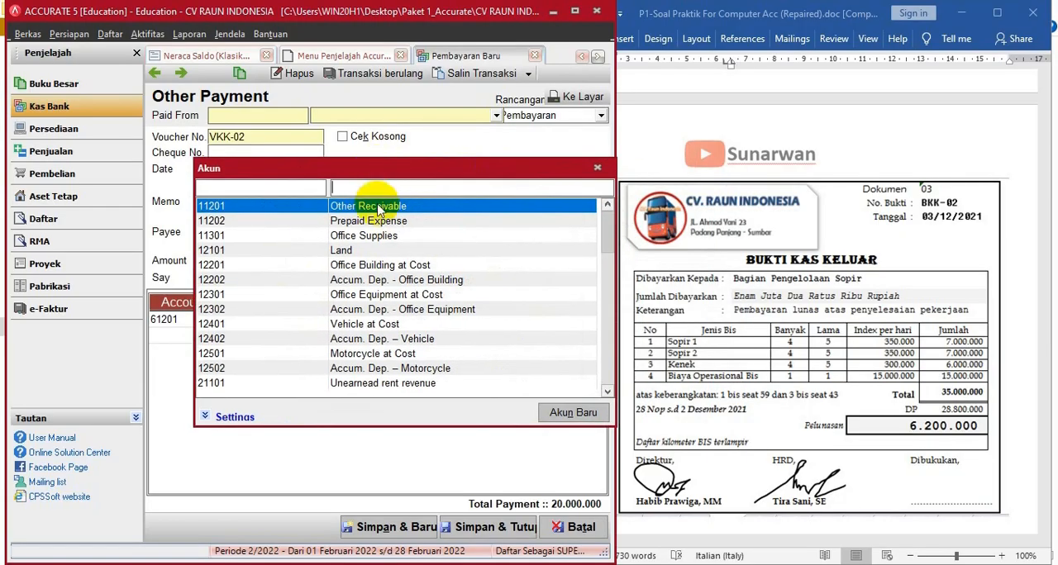
{"action": "type", "text": "bi"}
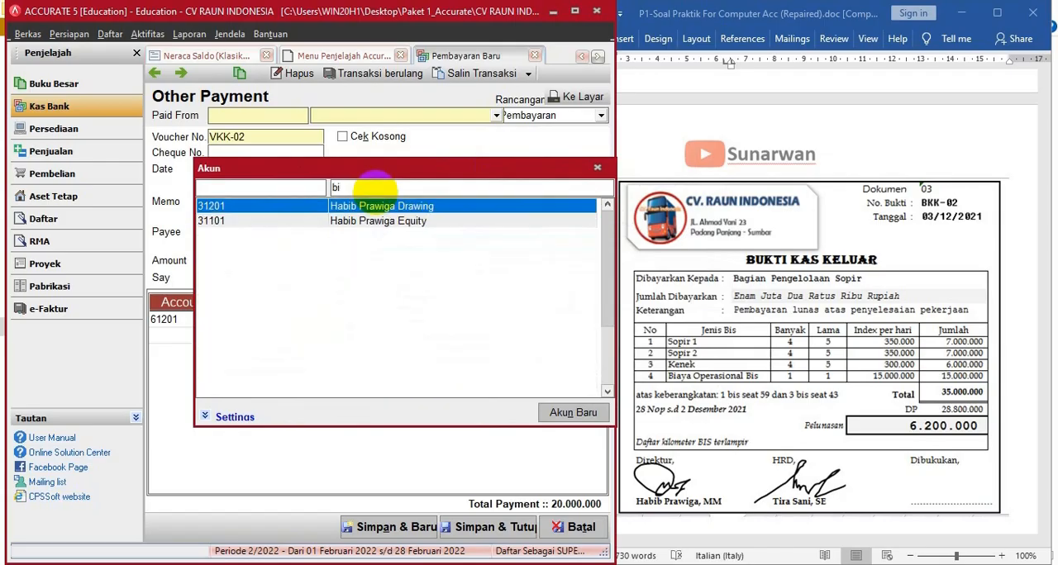
{"action": "key", "text": "BackSpace"}
{"action": "key", "text": "BackSpace"}
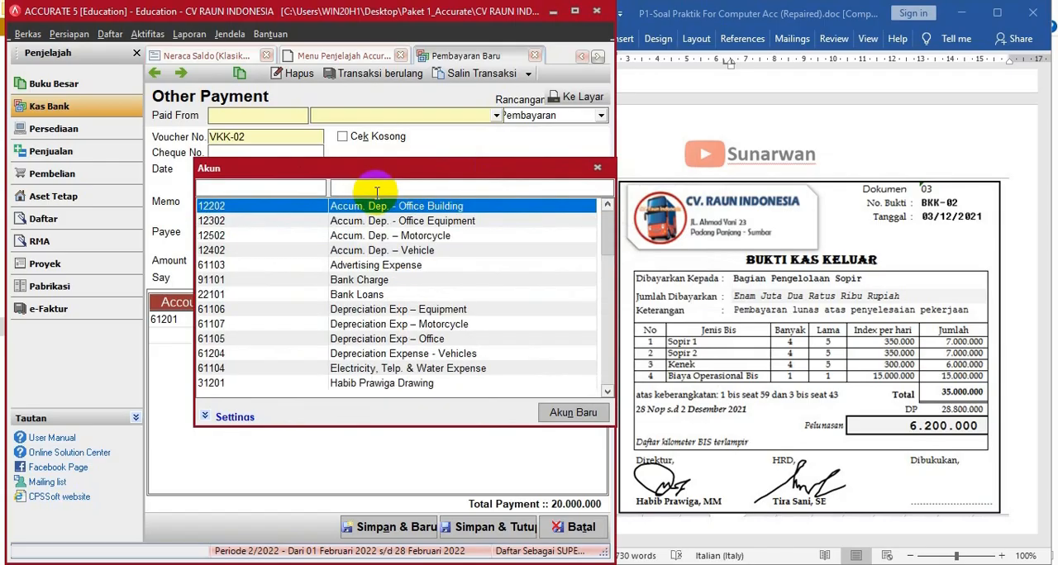
{"action": "key", "text": "Down"}
{"action": "key", "text": "Down"}
{"action": "key", "text": "Down"}
{"action": "key", "text": "Down"}
{"action": "key", "text": "Down"}
{"action": "key", "text": "Down"}
{"action": "key", "text": "Down"}
{"action": "key", "text": "Down"}
{"action": "key", "text": "Down"}
{"action": "key", "text": "Down"}
{"action": "key", "text": "Down"}
{"action": "key", "text": "Down"}
{"action": "key", "text": "Down"}
{"action": "key", "text": "Down"}
{"action": "key", "text": "Down"}
{"action": "key", "text": "Down"}
{"action": "key", "text": "Down"}
{"action": "key", "text": "Down"}
{"action": "key", "text": "Down"}
{"action": "key", "text": "Down"}
{"action": "key", "text": "Down"}
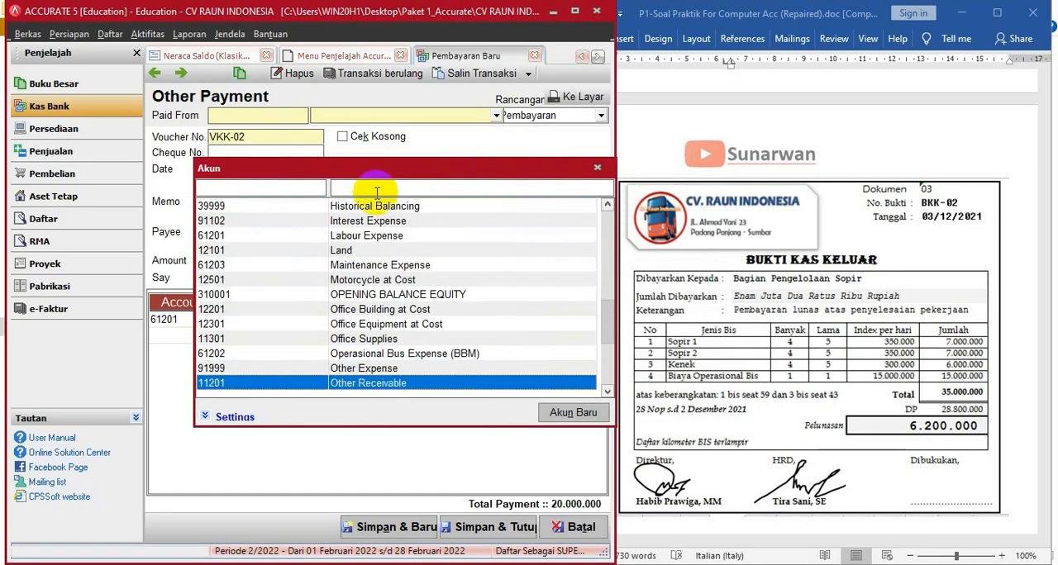
{"action": "key", "text": "Up"}
{"action": "key", "text": "Up"}
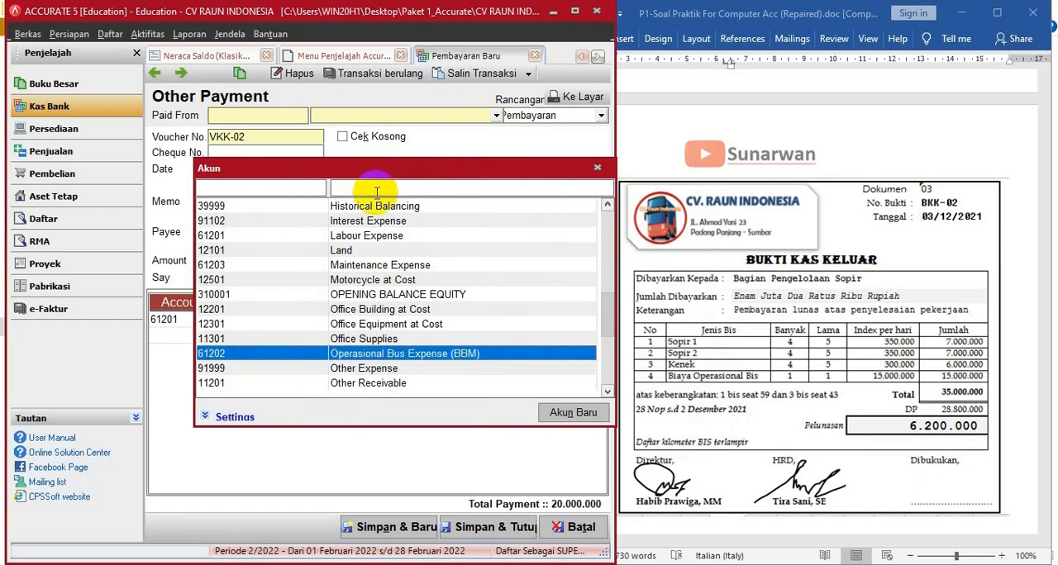
{"action": "key", "text": "Return"}
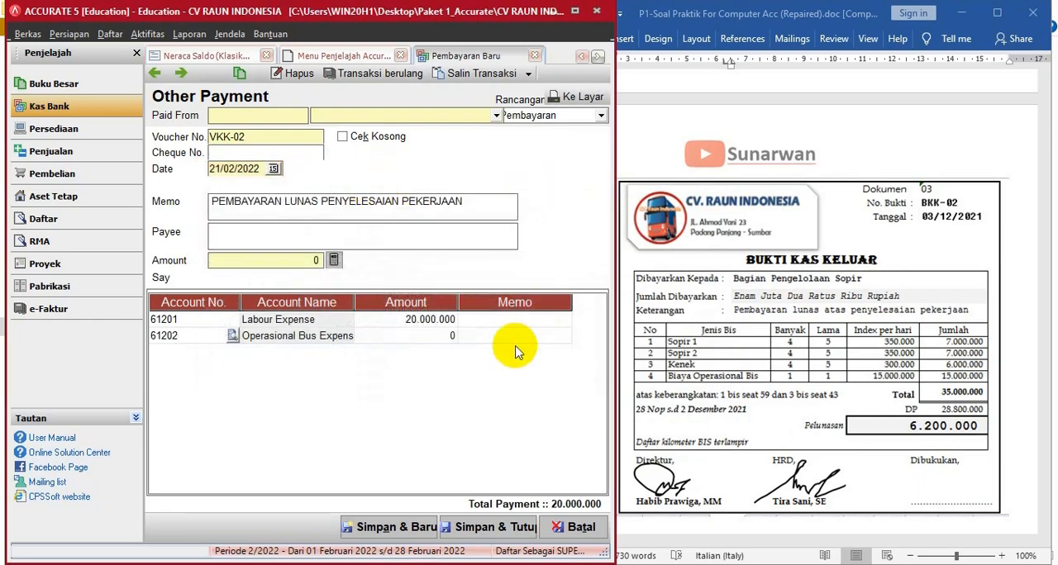
- Set the Operasional Bus Expense line's amount to 15.000.000
{"action": "left_click", "coordinate": [438, 336]}
{"action": "type", "text": "15000000"}
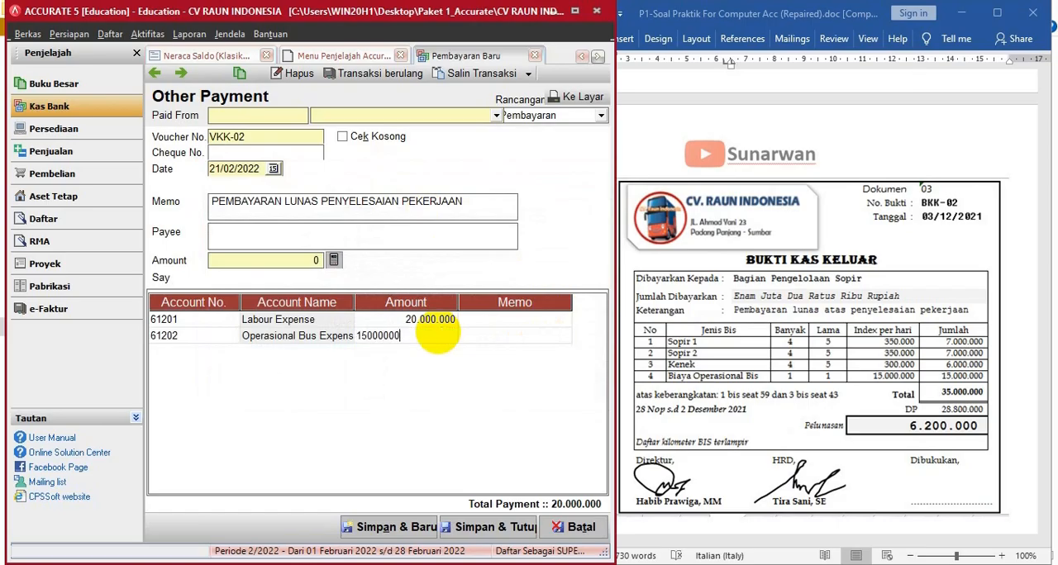
{"action": "key", "text": "Tab"}
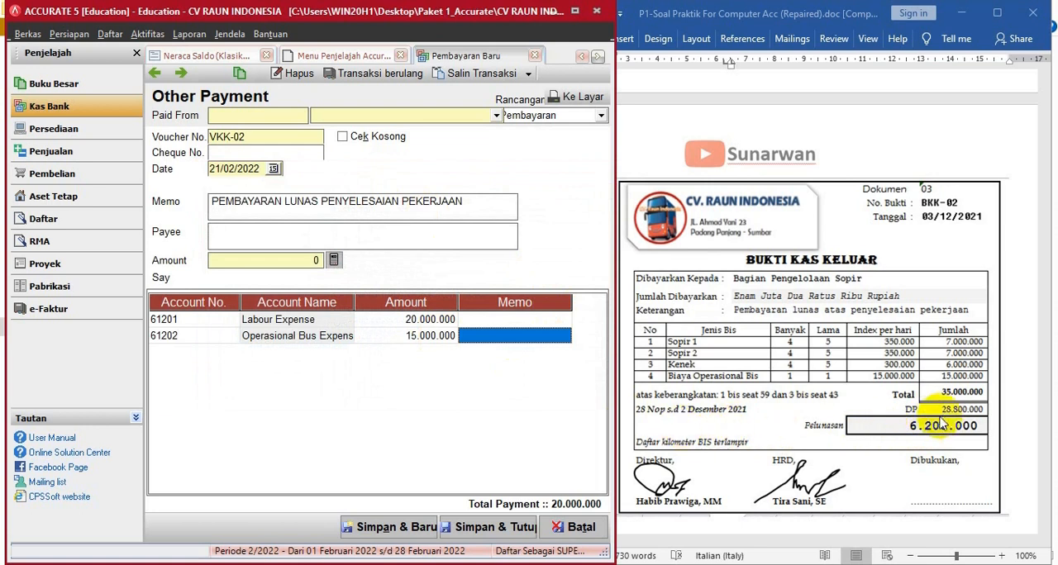
{"action": "left_click", "coordinate": [504, 338]}
{"action": "key", "text": "Tab"}
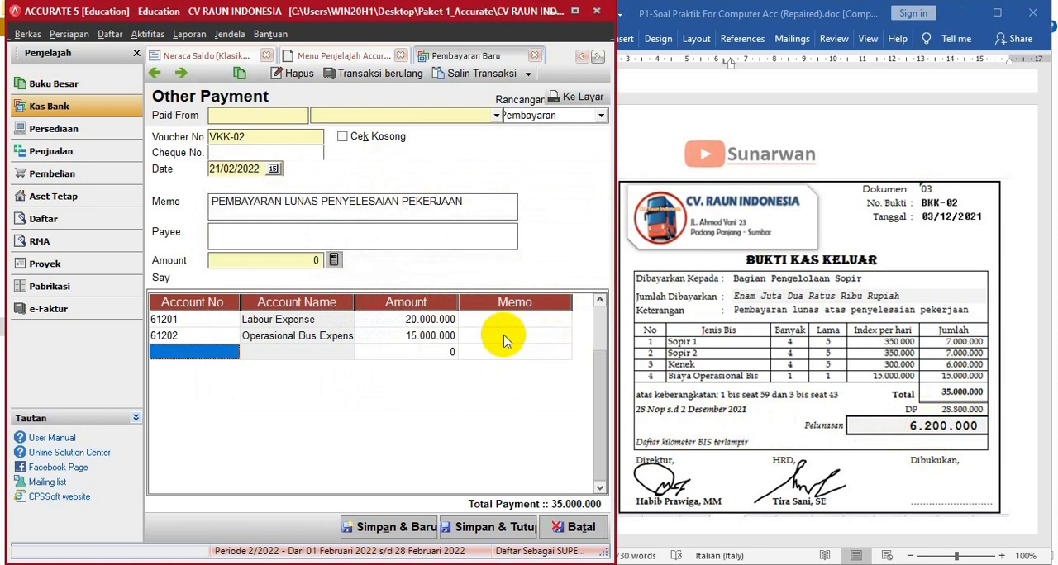
- Add a Prepaid Expense (11202) line with a negative amount of -28.800.000 to deduct the down payment
{"action": "left_click", "coordinate": [232, 354]}
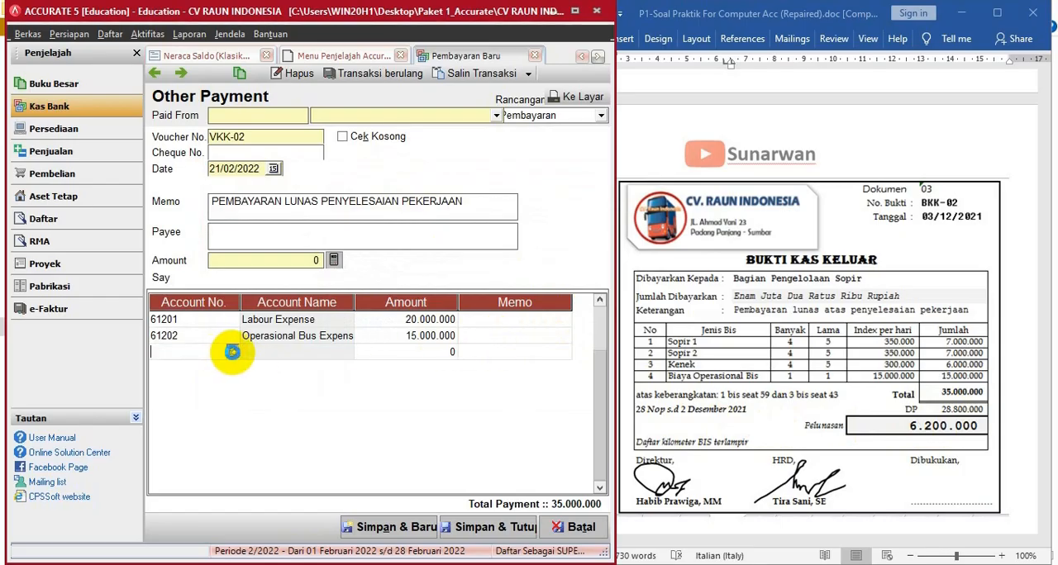
{"action": "left_click", "coordinate": [232, 353]}
{"action": "left_click", "coordinate": [485, 195]}
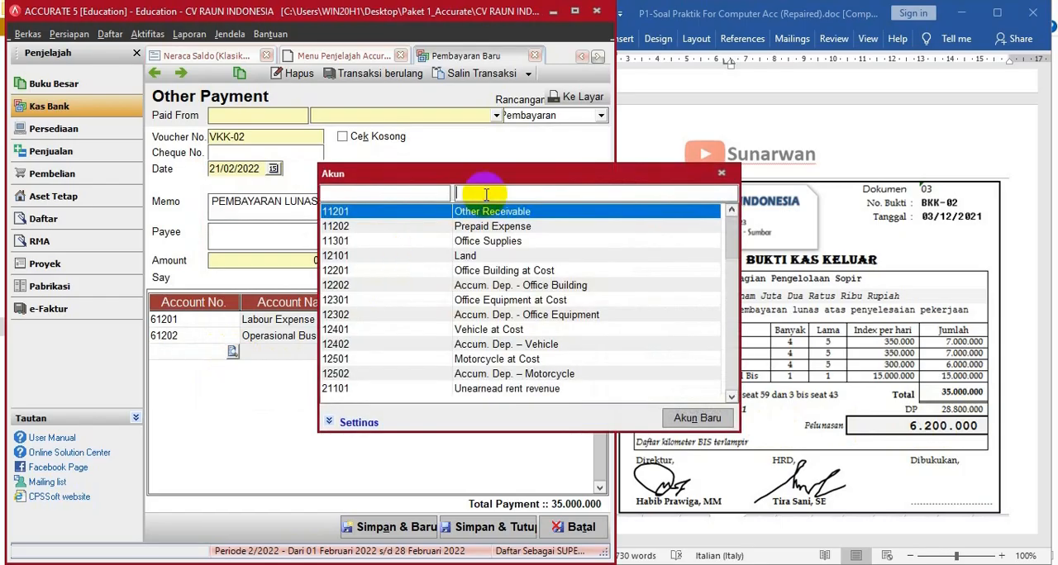
{"action": "double_click", "coordinate": [490, 227]}
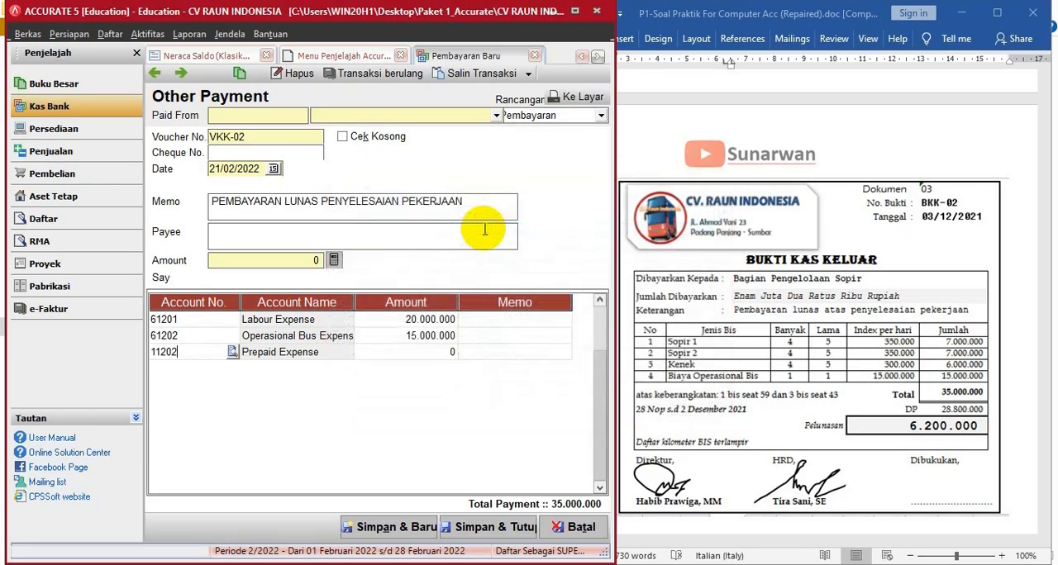
{"action": "left_click", "coordinate": [408, 353]}
{"action": "type", "text": "-28800000"}
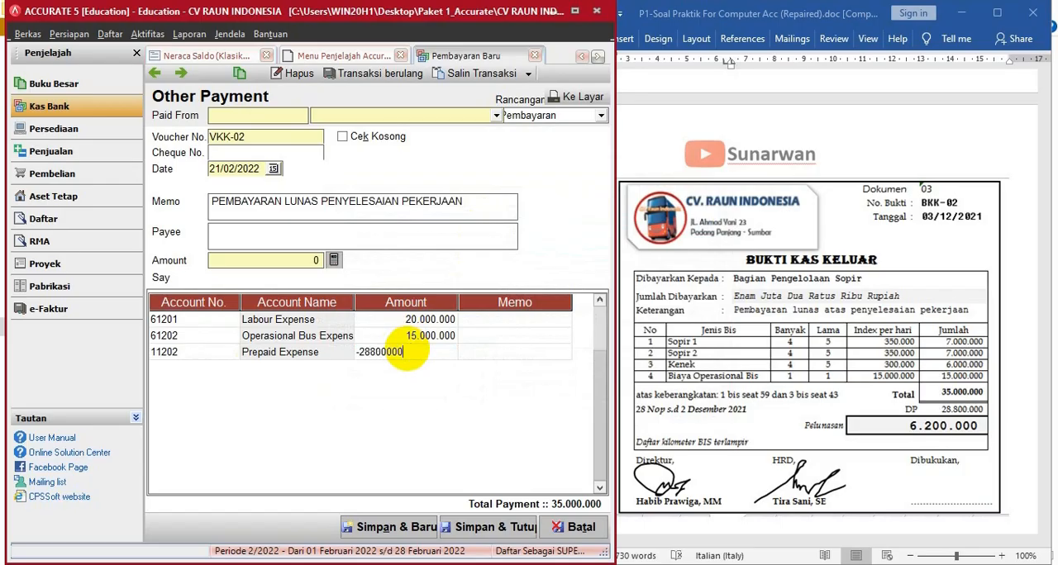
{"action": "key", "text": "Tab"}
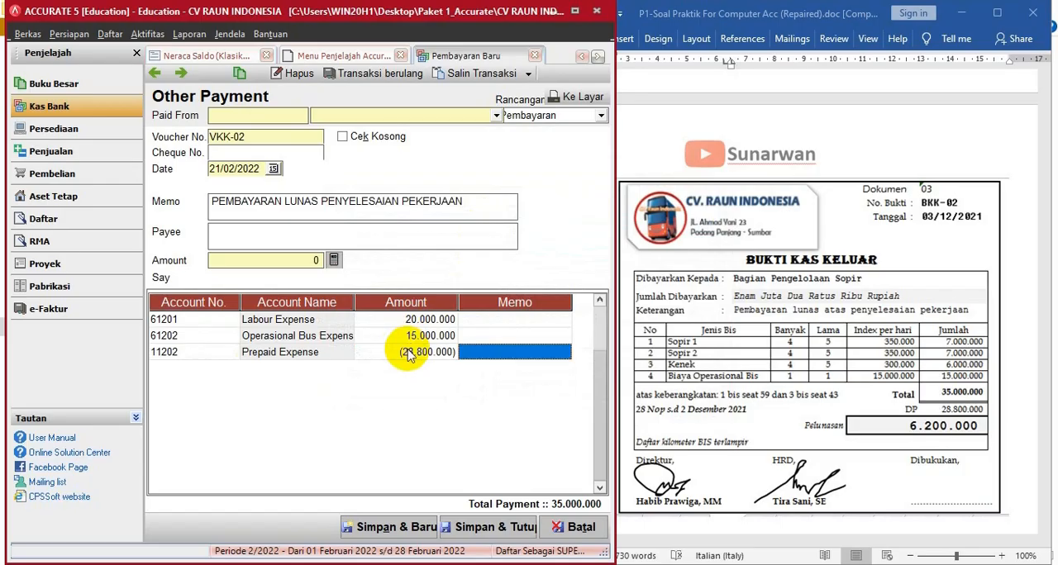
- Fill the payment amount from the line total and complete the header: paid from Cash in Bank, voucher number BKK-02, date 03/12/2021
{"action": "left_click", "coordinate": [333, 259]}
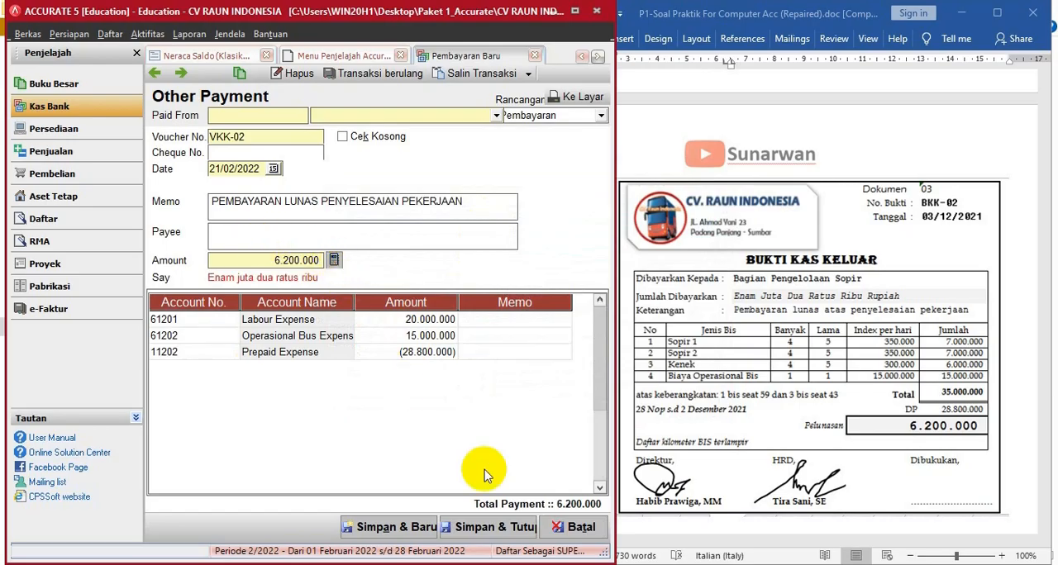
{"action": "left_click", "coordinate": [496, 116]}
{"action": "left_click", "coordinate": [354, 144]}
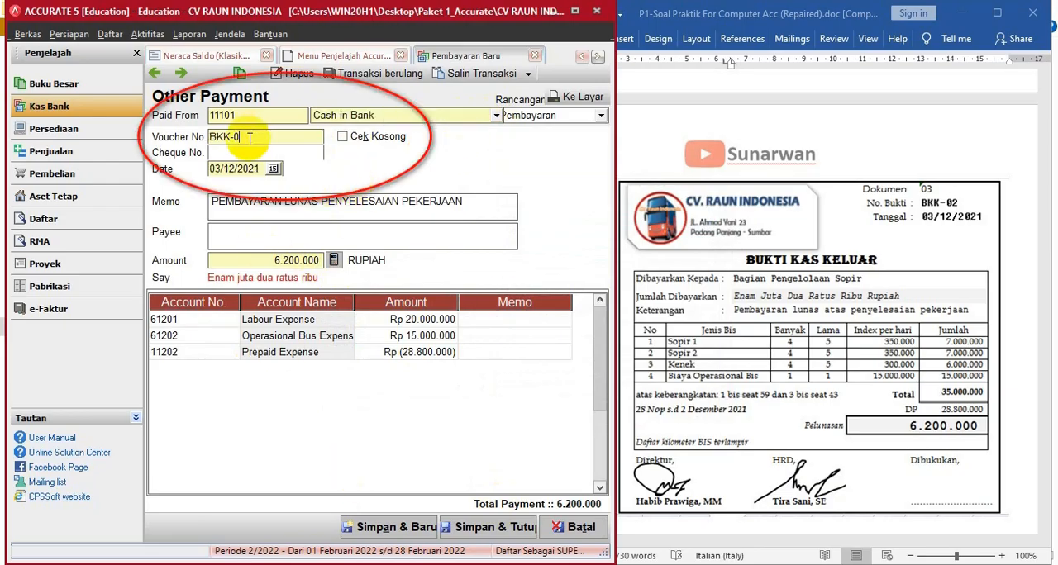
{"action": "type", "text": "2"}
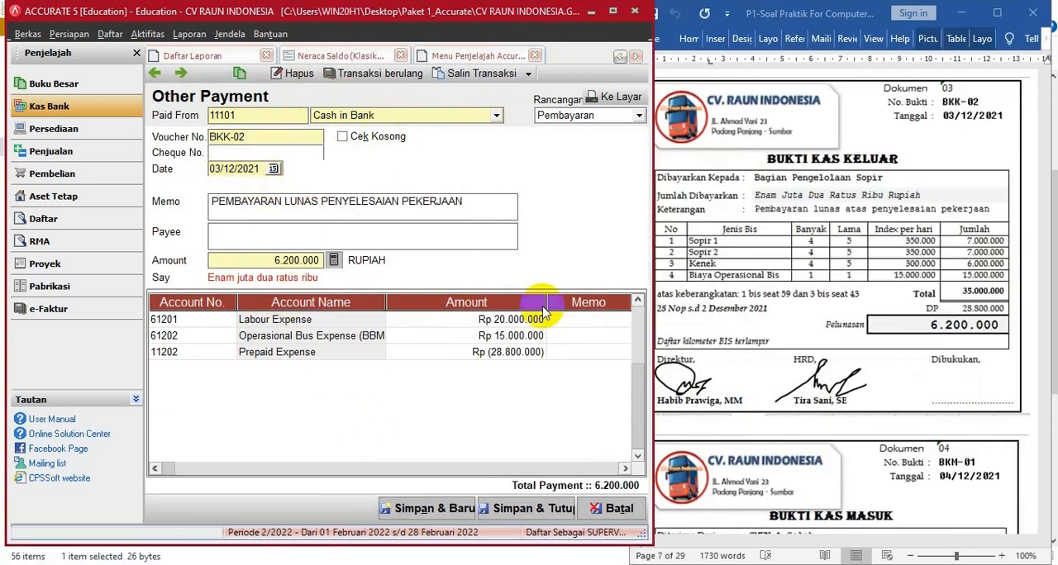
{"action": "left_click_drag", "start_coordinate": [546, 306], "coordinate": [482, 306]}
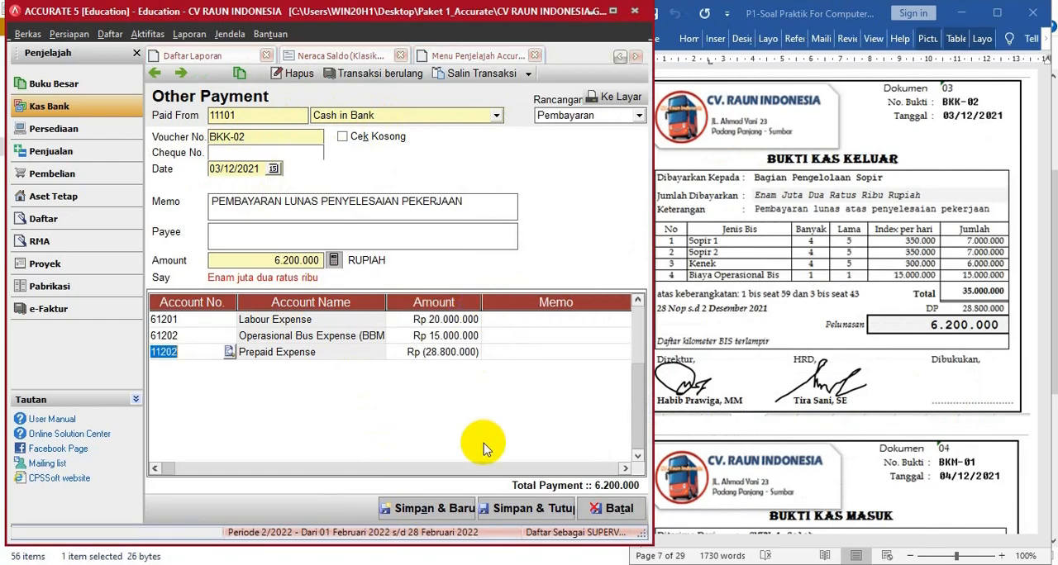
- Add an Unearnead rent revenue (21101) line with an amount of 82.500.000 to the payment
{"action": "left_click", "coordinate": [836, 303]}
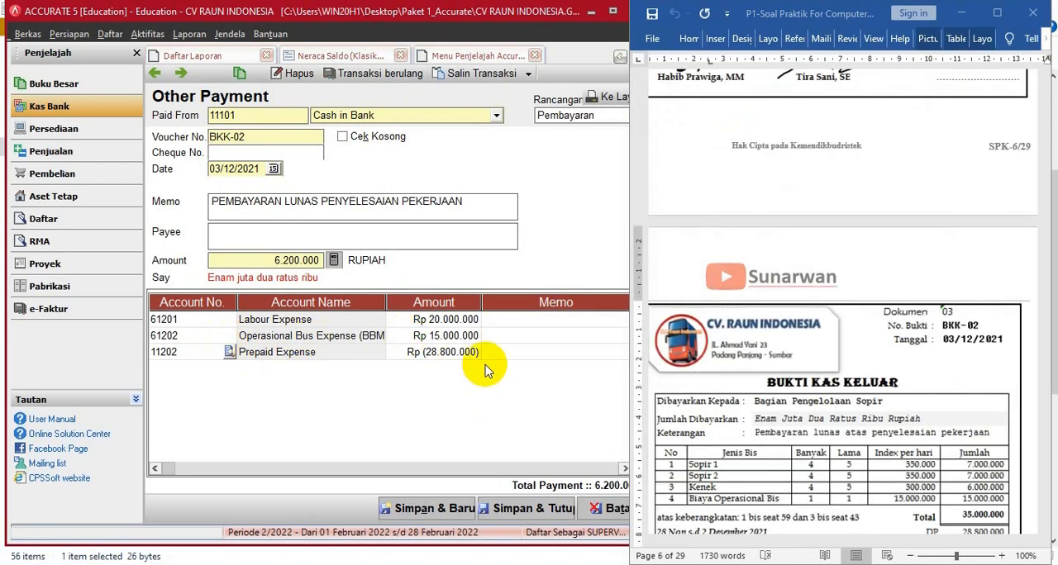
{"action": "left_click", "coordinate": [522, 358]}
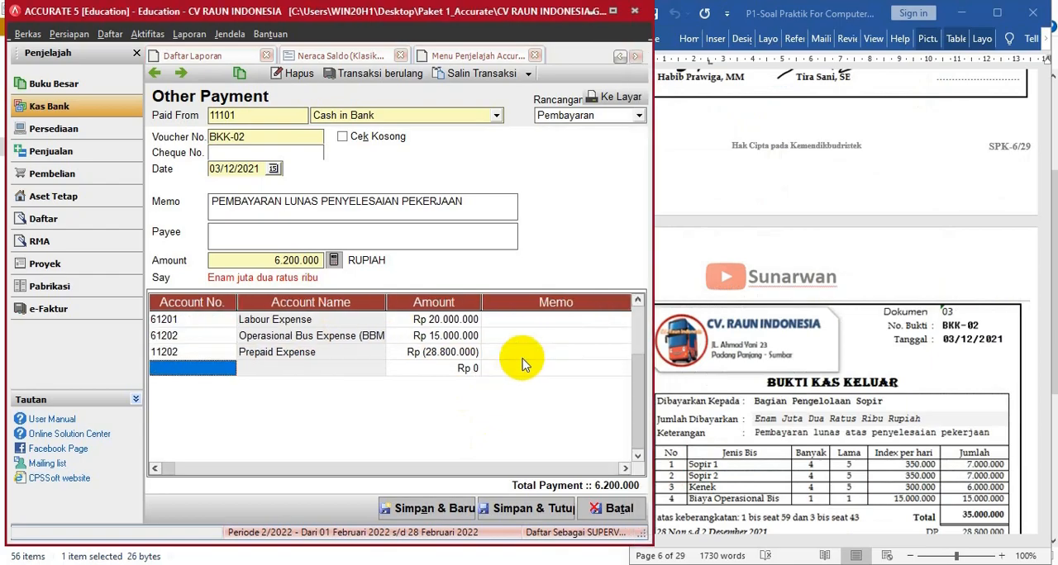
{"action": "left_click", "coordinate": [227, 369]}
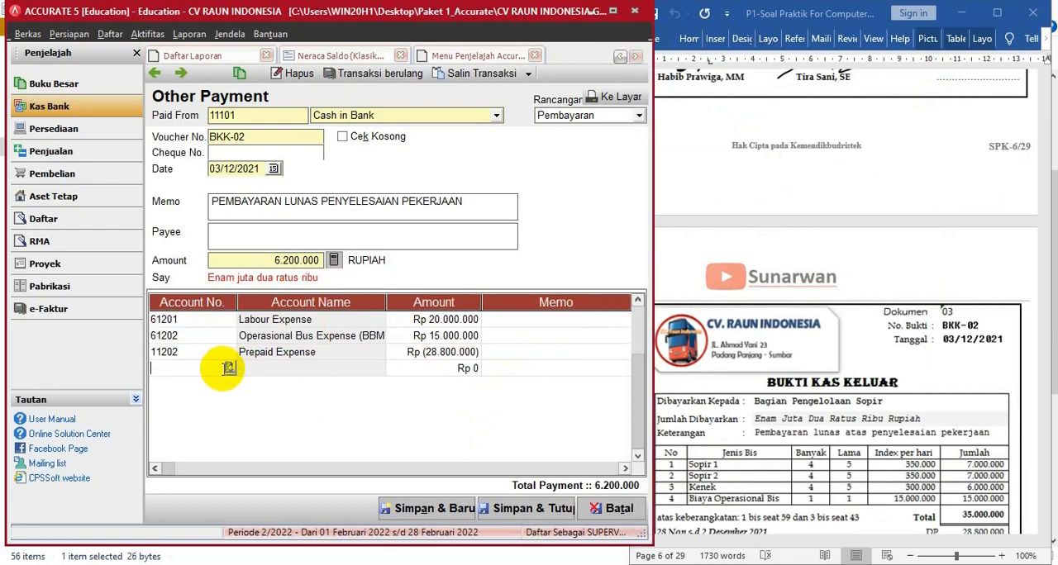
{"action": "left_click", "coordinate": [228, 369]}
{"action": "left_click", "coordinate": [477, 195]}
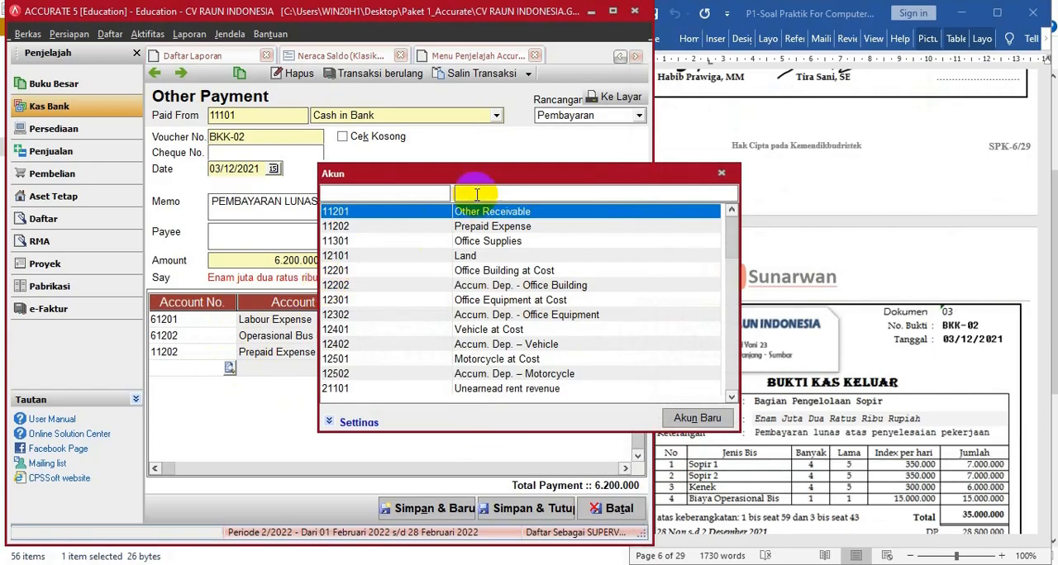
{"action": "type", "text": "UN"}
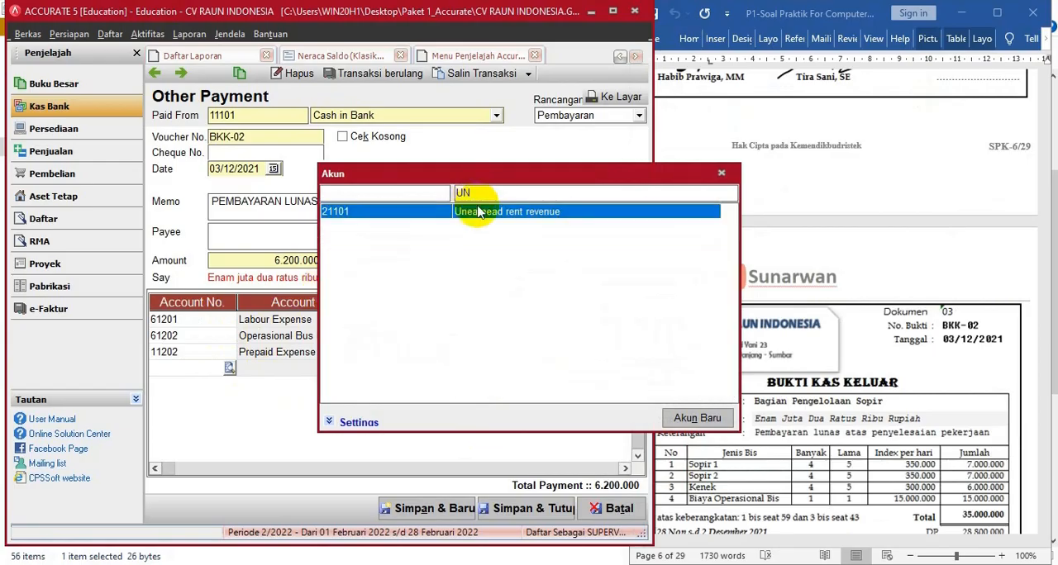
{"action": "double_click", "coordinate": [485, 212]}
{"action": "left_click", "coordinate": [415, 369]}
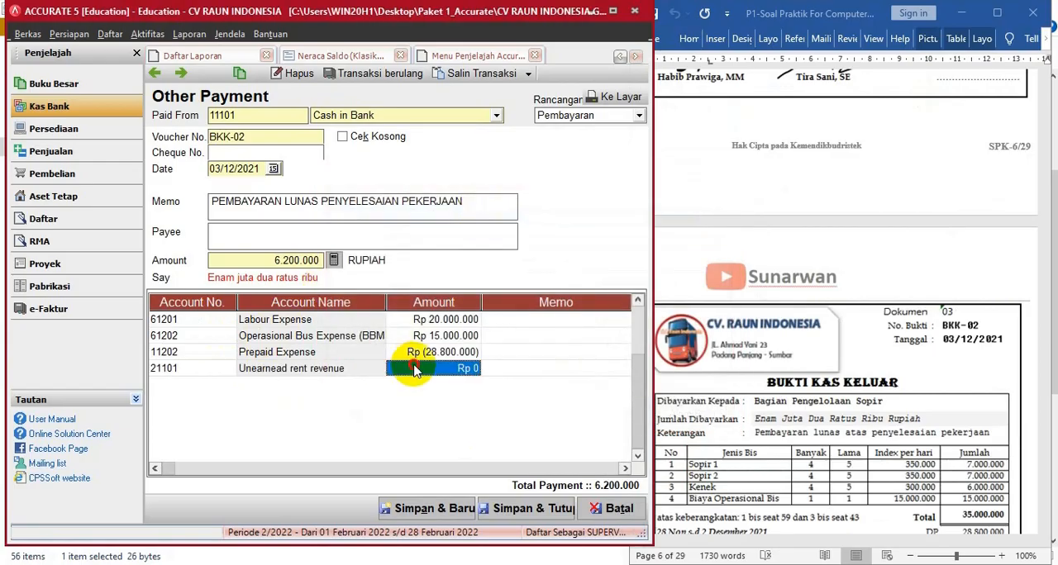
{"action": "type", "text": "82500000"}
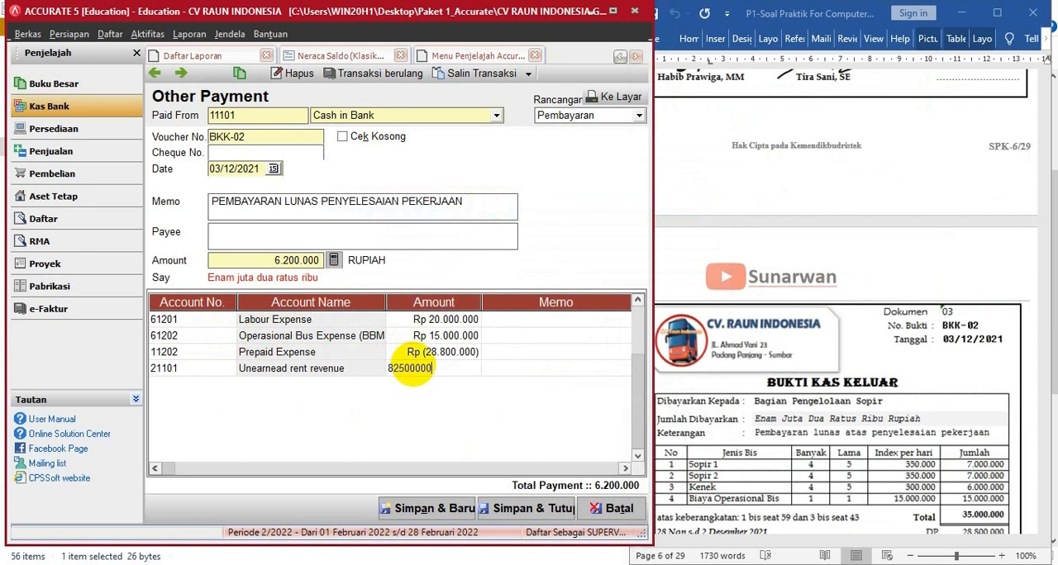
{"action": "key", "text": "Tab"}
{"action": "key", "text": "Tab"}
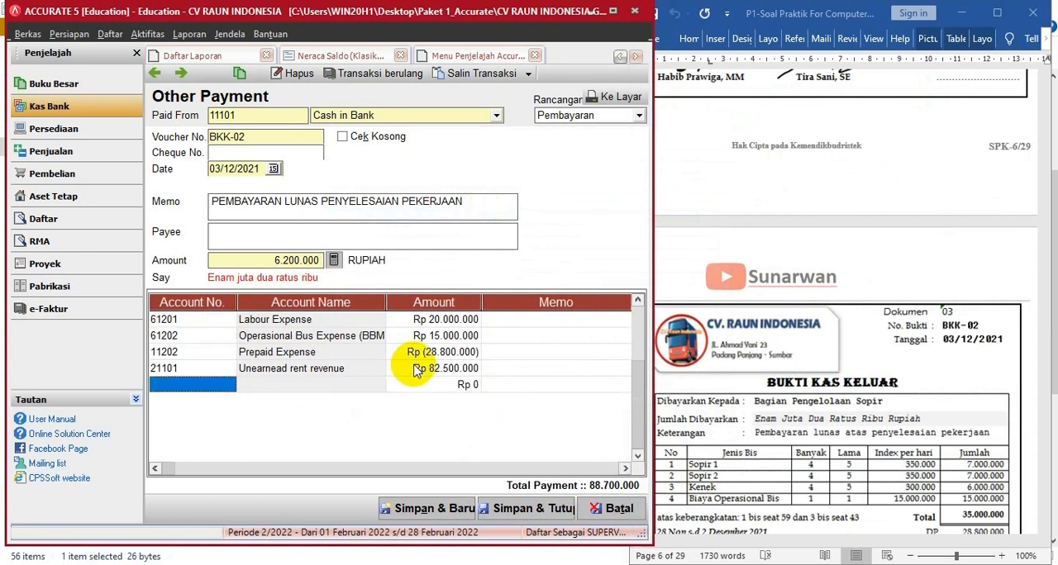
- Add a Rent Revenue (41101) line with a negative amount of -82.500.000 to the payment
{"action": "left_click", "coordinate": [219, 385]}
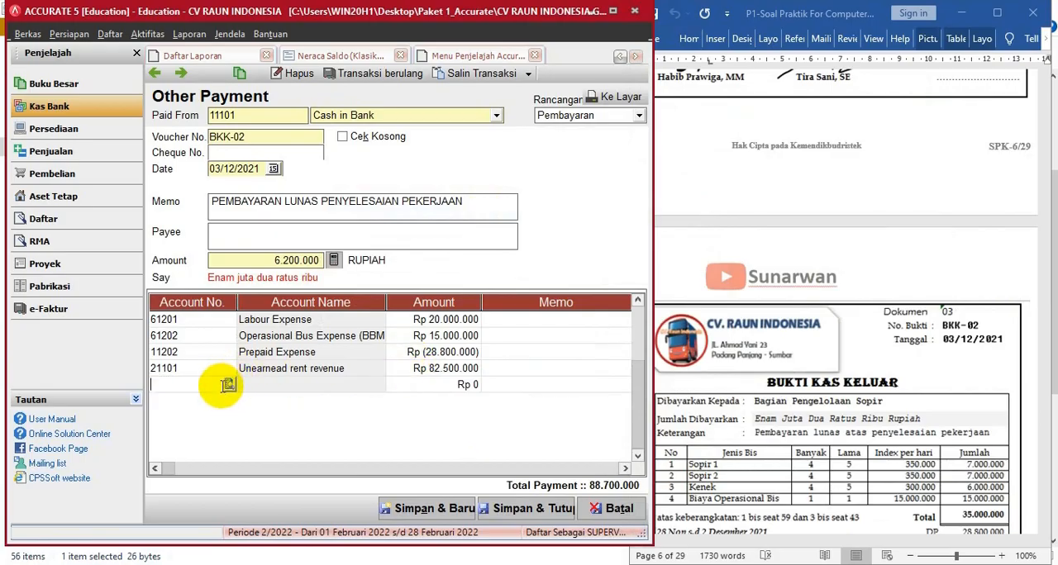
{"action": "left_click", "coordinate": [230, 386]}
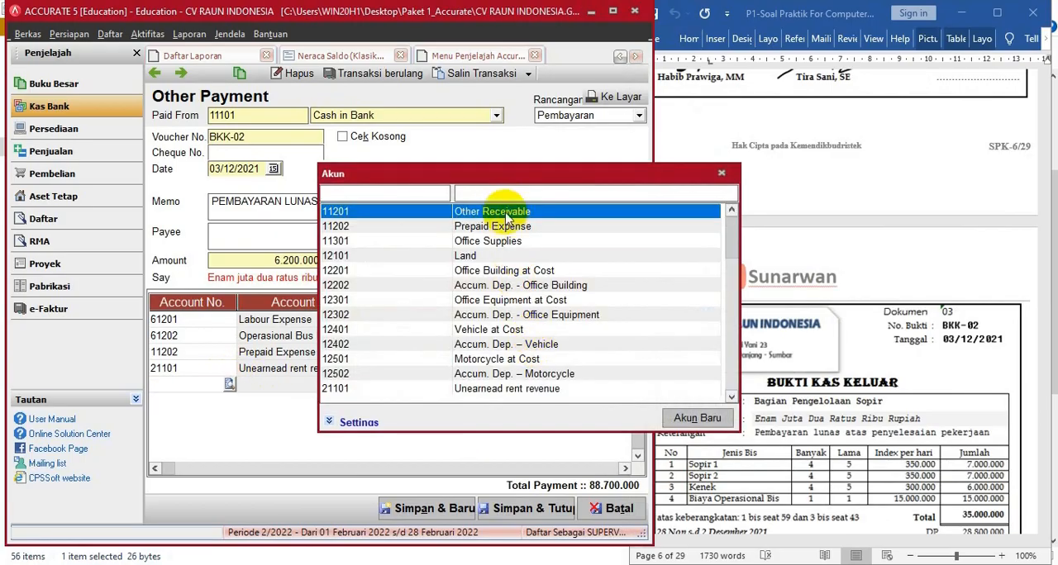
{"action": "type", "text": "RE"}
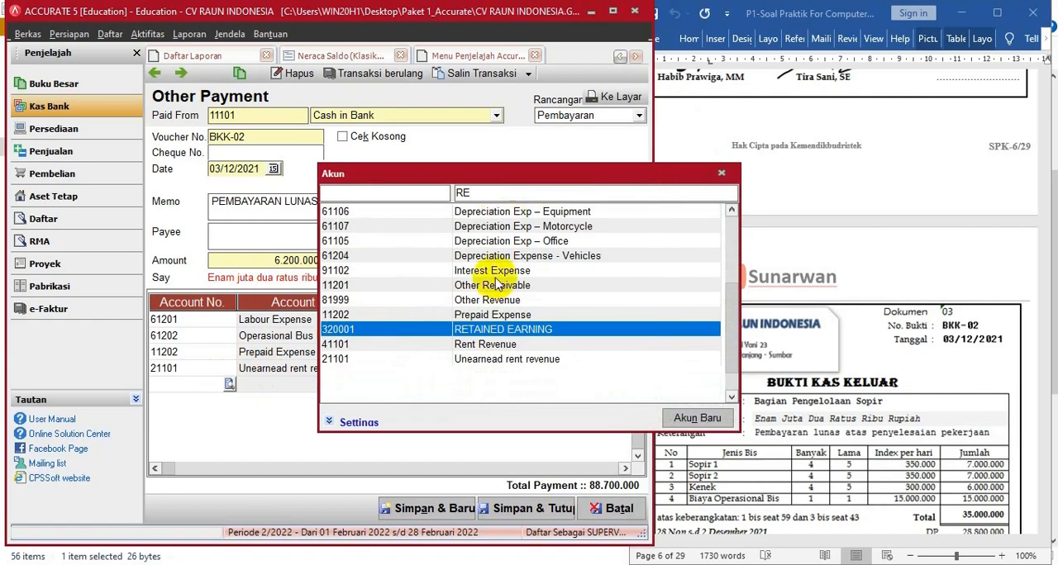
{"action": "double_click", "coordinate": [467, 345]}
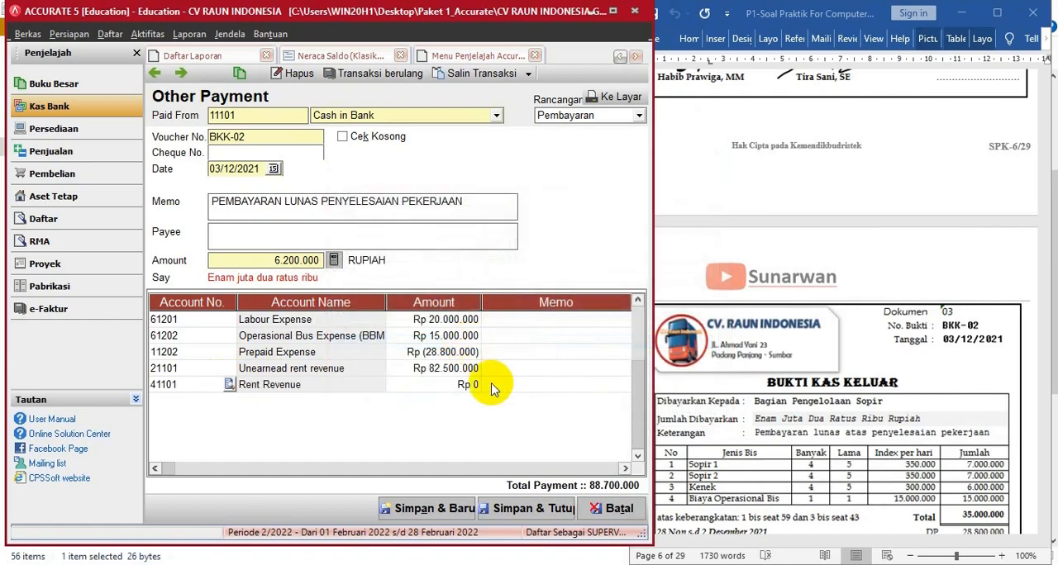
{"action": "left_click", "coordinate": [460, 390]}
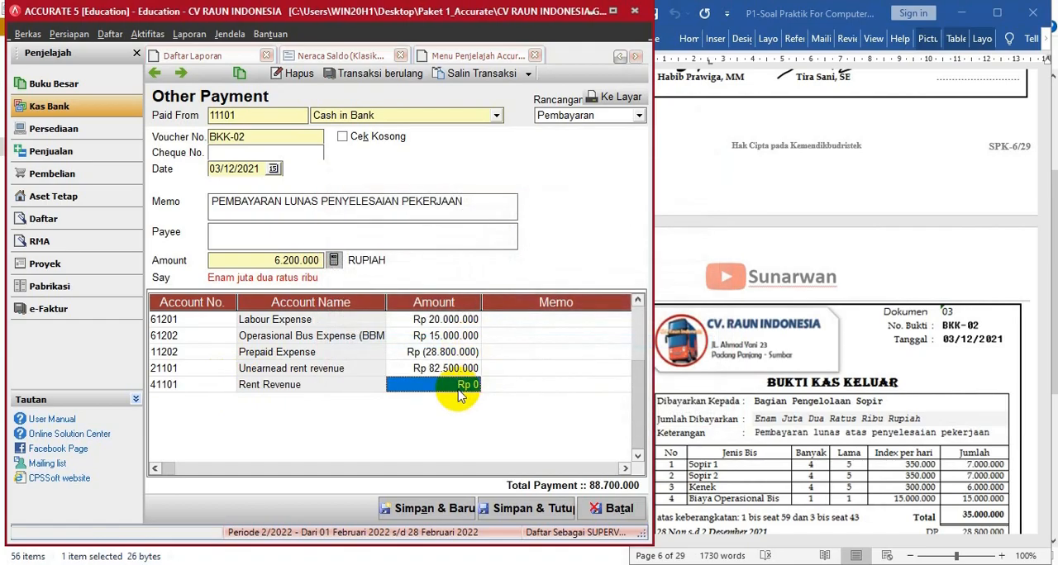
{"action": "left_click", "coordinate": [459, 392]}
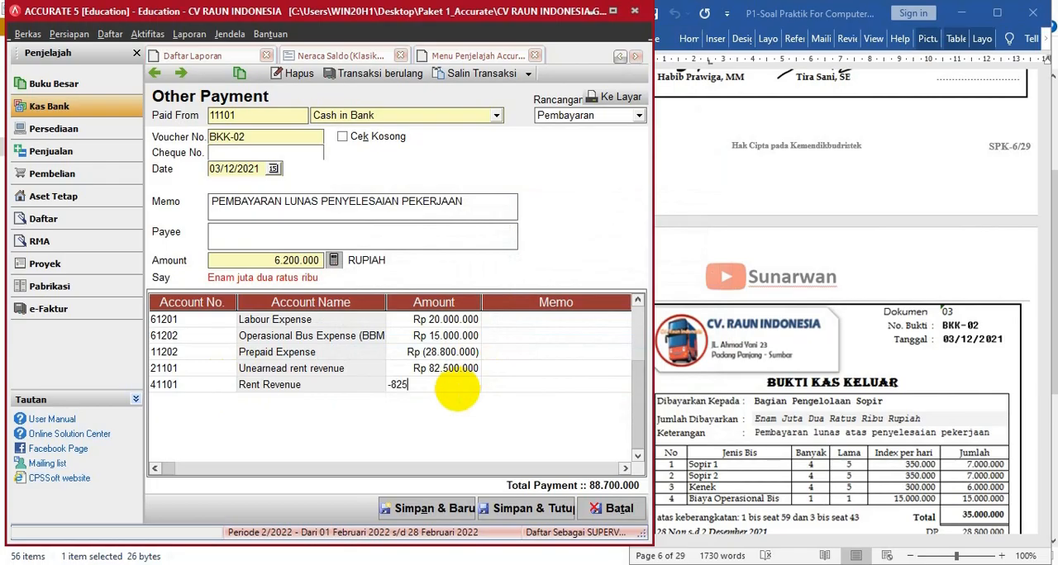
{"action": "key", "text": "Tab"}
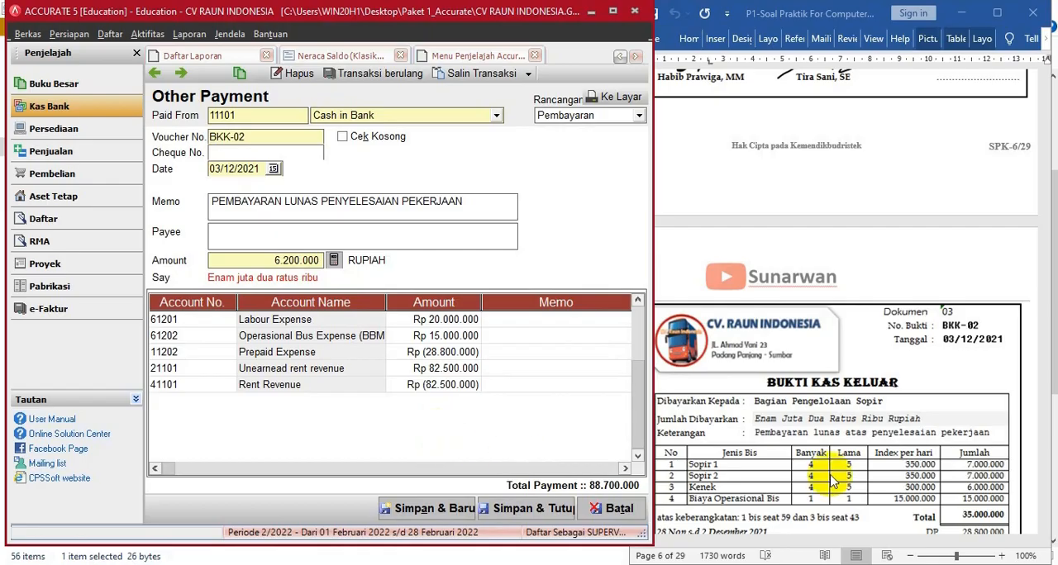
- Check the payment against document 03 (BKK-02) in the question file, and save and close it
{"action": "left_click", "coordinate": [895, 343]}
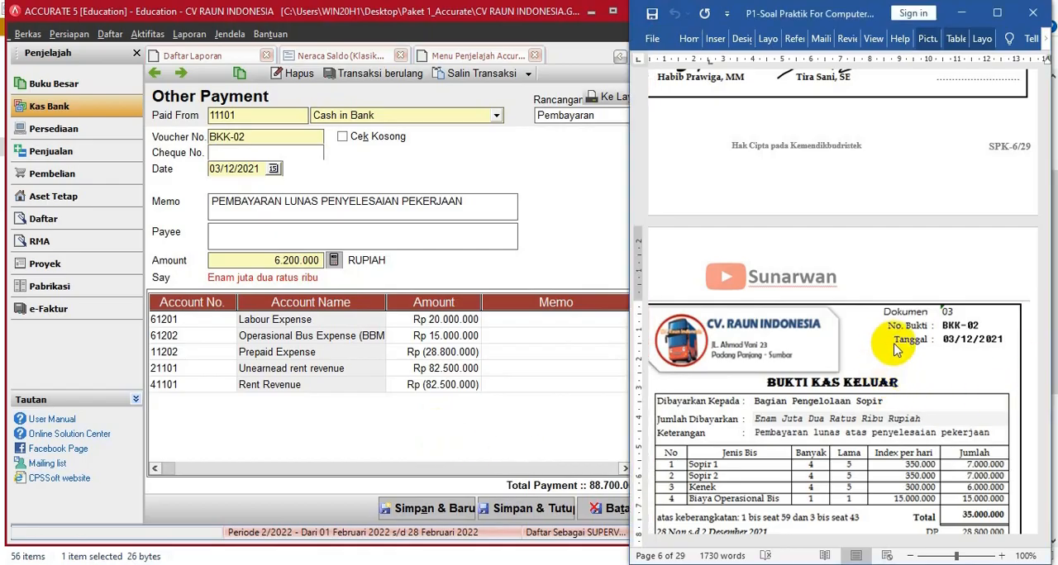
{"action": "scroll", "coordinate": [895, 343], "scroll_direction": "down", "scroll_amount": 1}
{"action": "scroll", "coordinate": [896, 343], "scroll_direction": "down", "scroll_amount": 2}
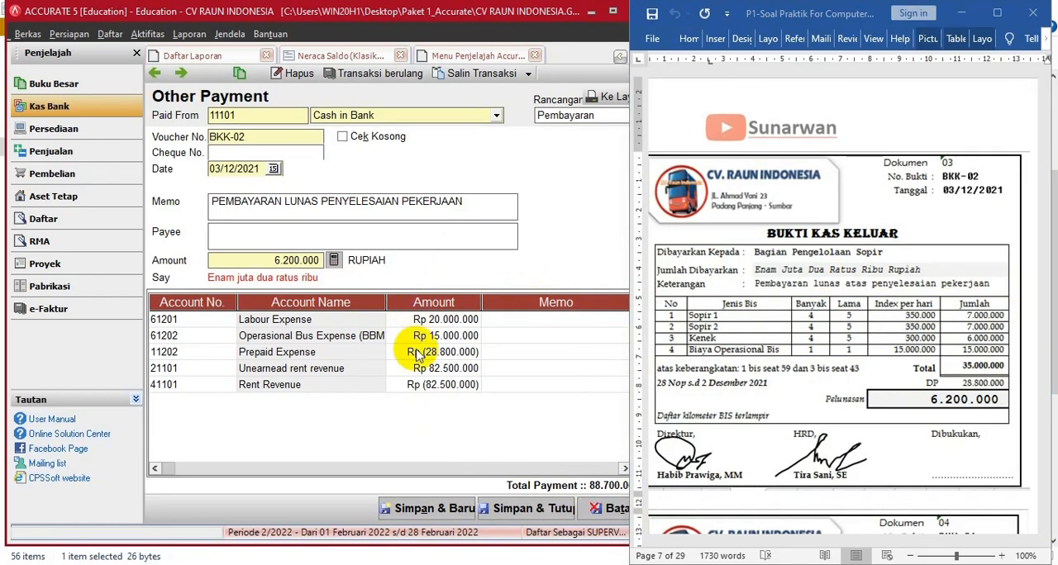
{"action": "left_click", "coordinate": [534, 511]}
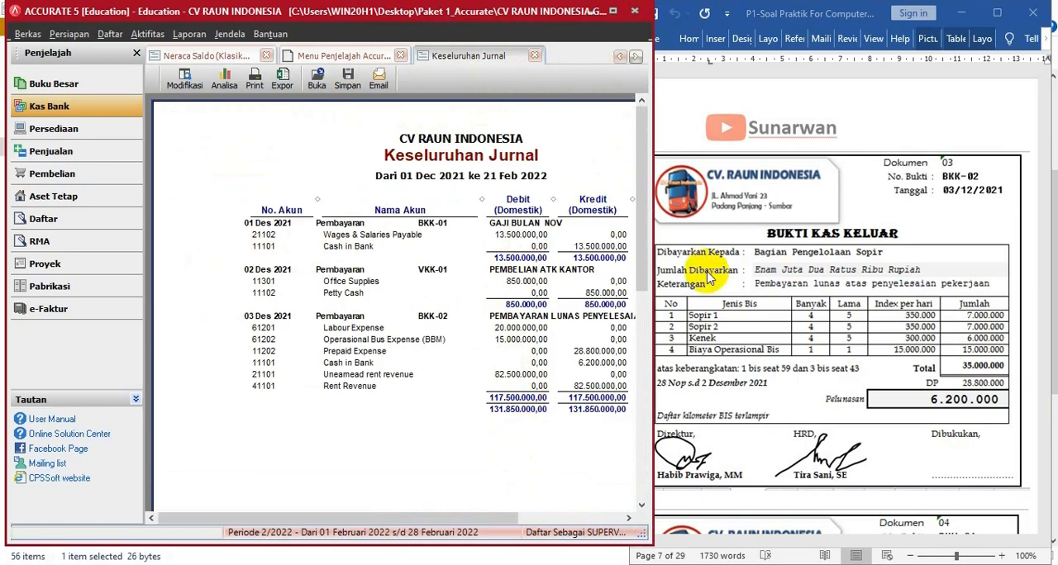
- Bring up document 04 in the question file and start a new cash receipt deposited to Cash in Bank
{"action": "left_click", "coordinate": [806, 364]}
{"action": "scroll", "coordinate": [806, 364], "scroll_direction": "down", "scroll_amount": 8}
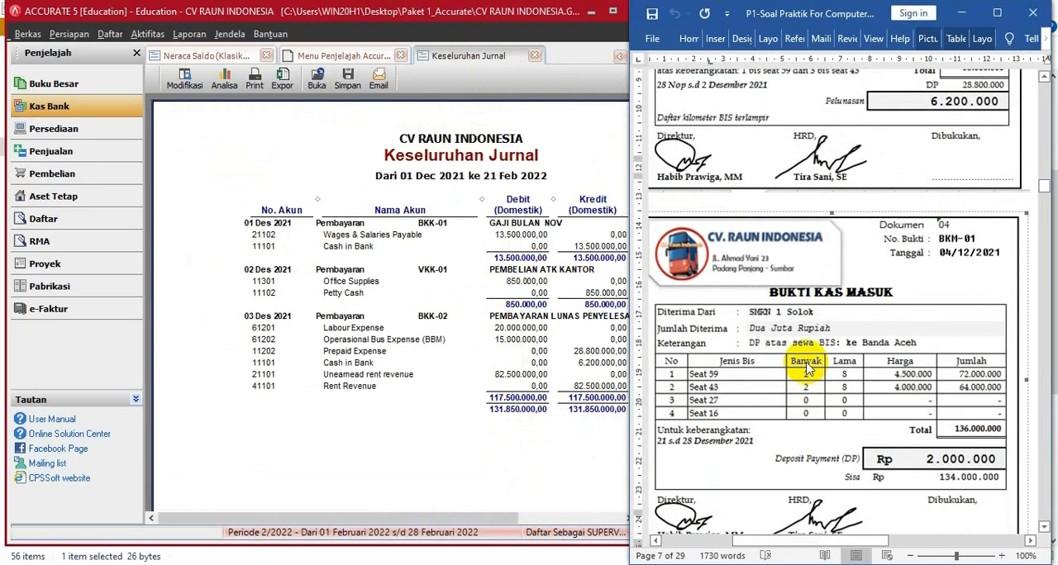
{"action": "scroll", "coordinate": [806, 369], "scroll_direction": "down", "scroll_amount": 3}
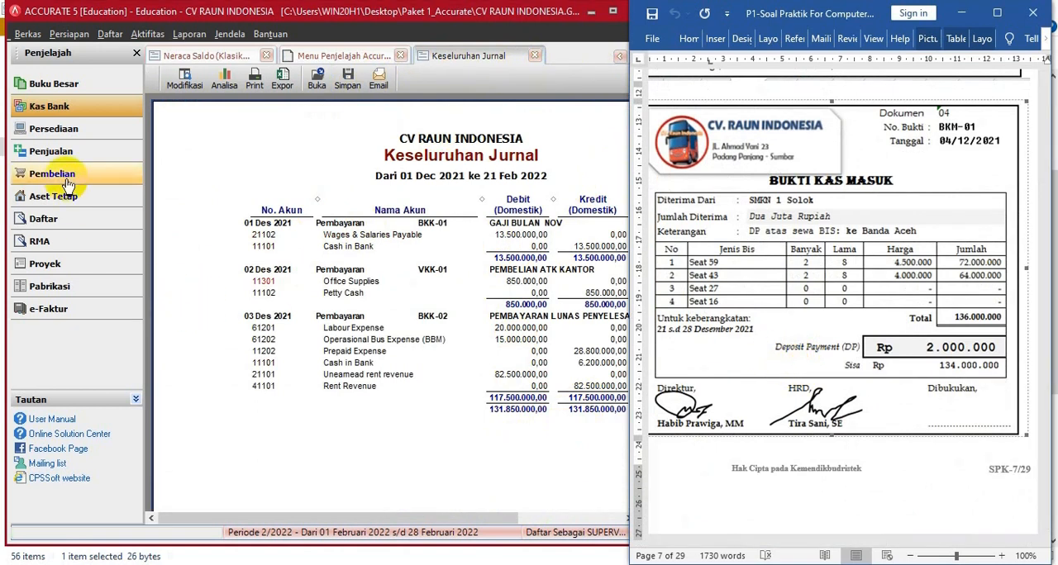
{"action": "left_click", "coordinate": [64, 116]}
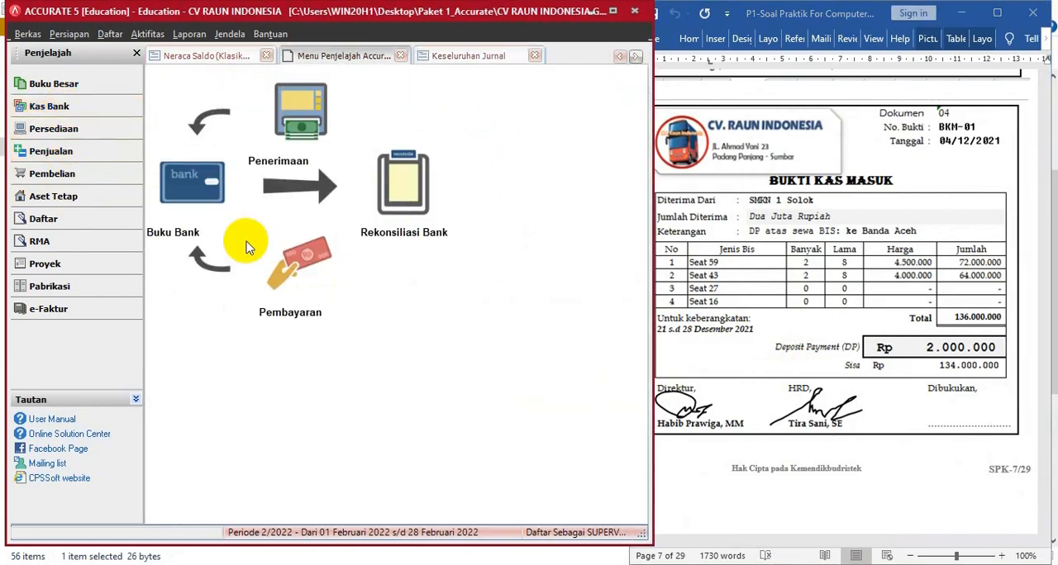
{"action": "left_click", "coordinate": [303, 123]}
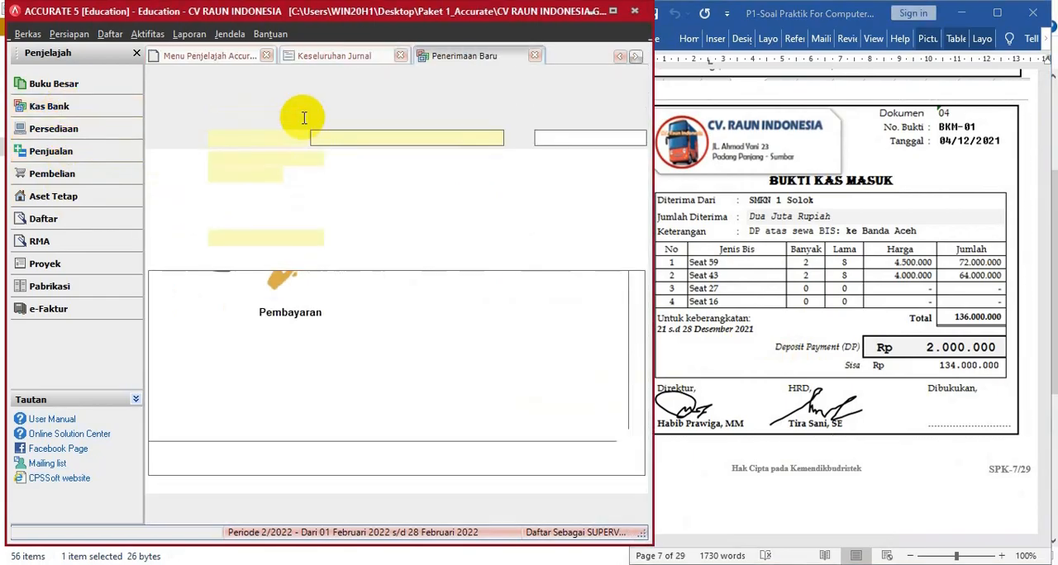
{"action": "left_click", "coordinate": [494, 117]}
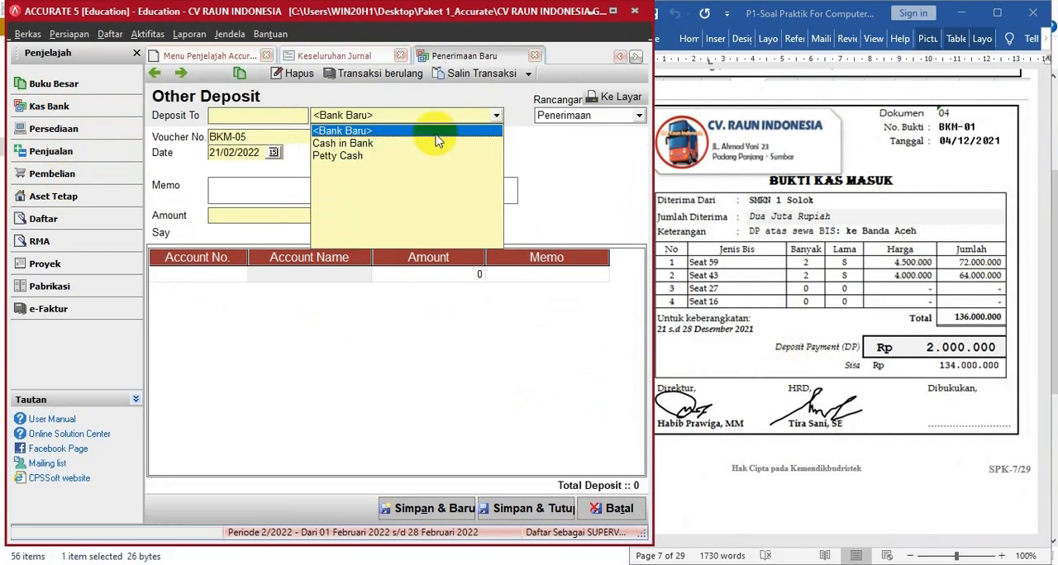
{"action": "left_click", "coordinate": [369, 145]}
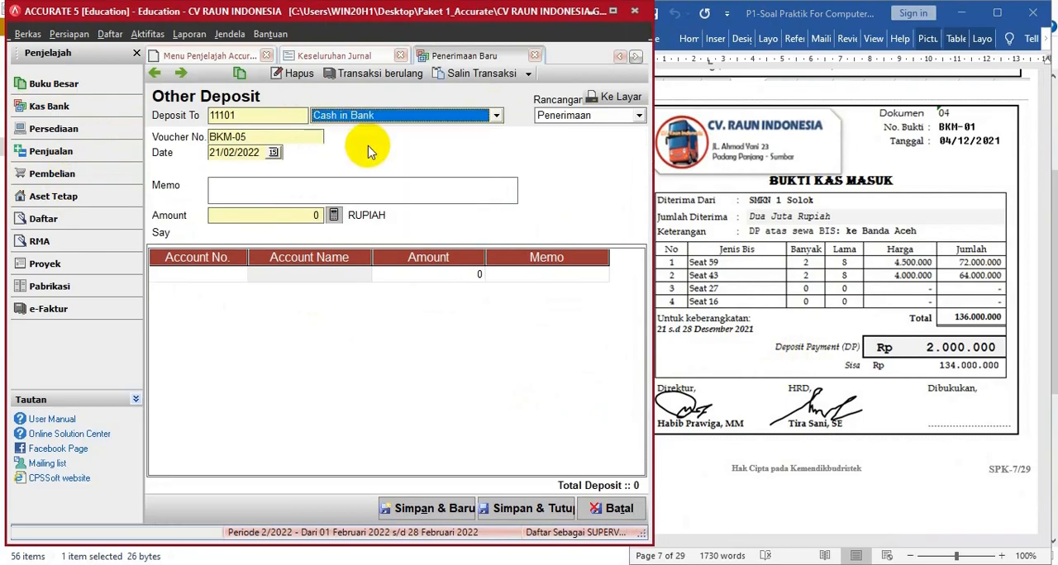
- Complete the deposit header with voucher number BKM-01, date 04/12/2021 and memo SMKN 1 SOLOK
{"action": "left_click", "coordinate": [273, 143]}
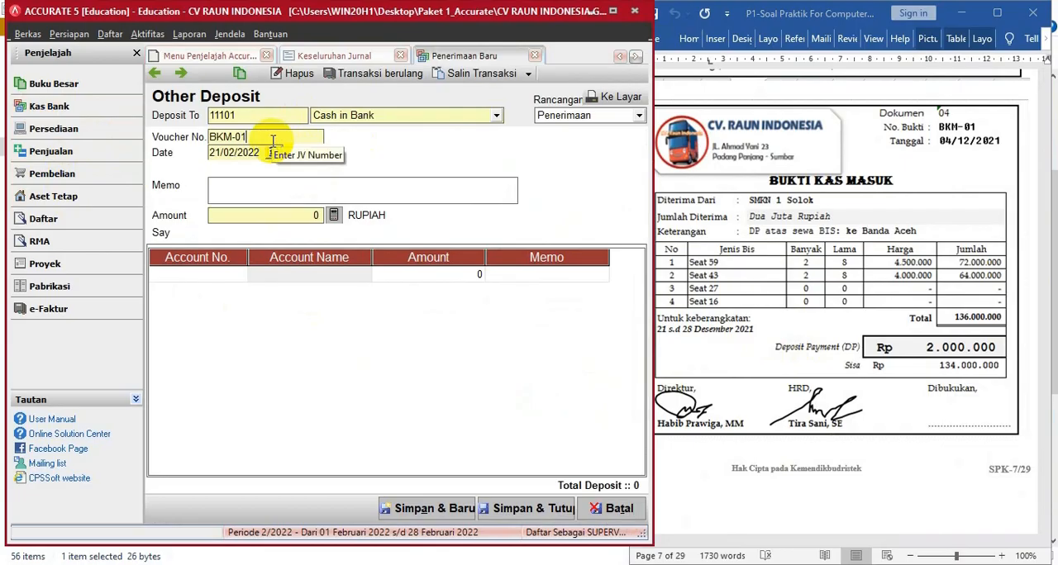
{"action": "key", "text": "Tab"}
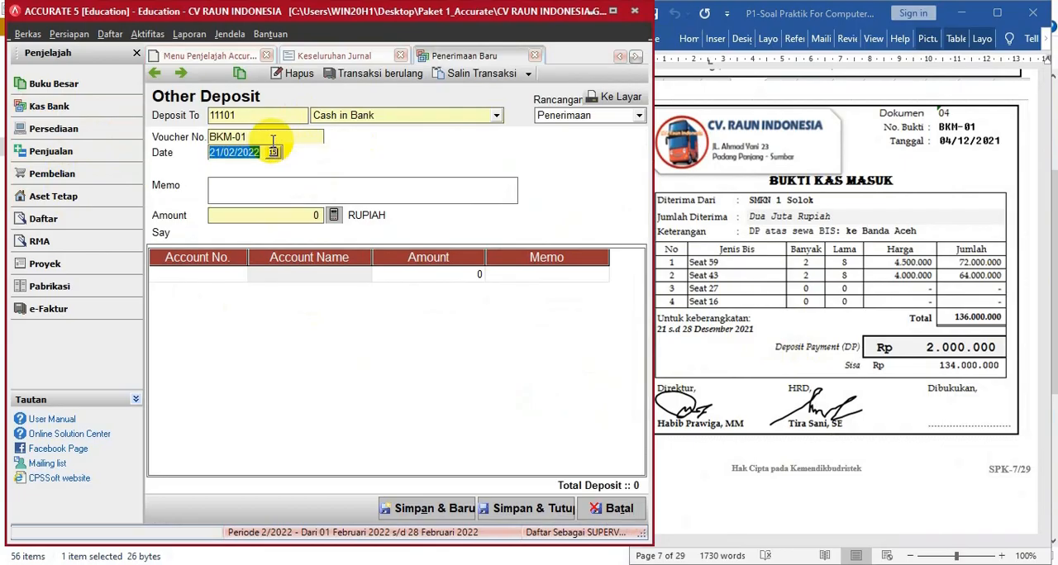
{"action": "type", "text": "0"}
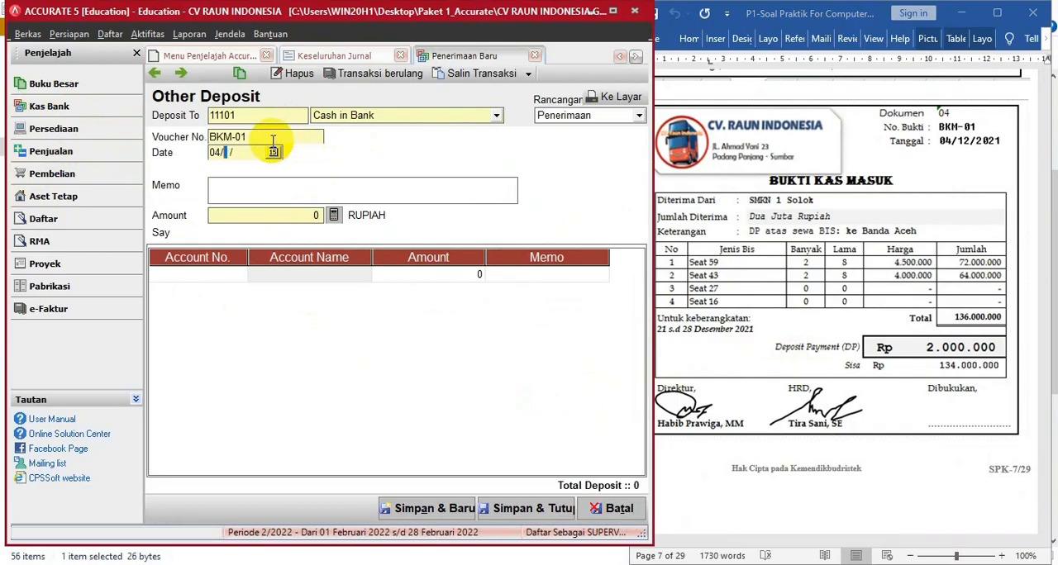
{"action": "type", "text": "4/12/2021"}
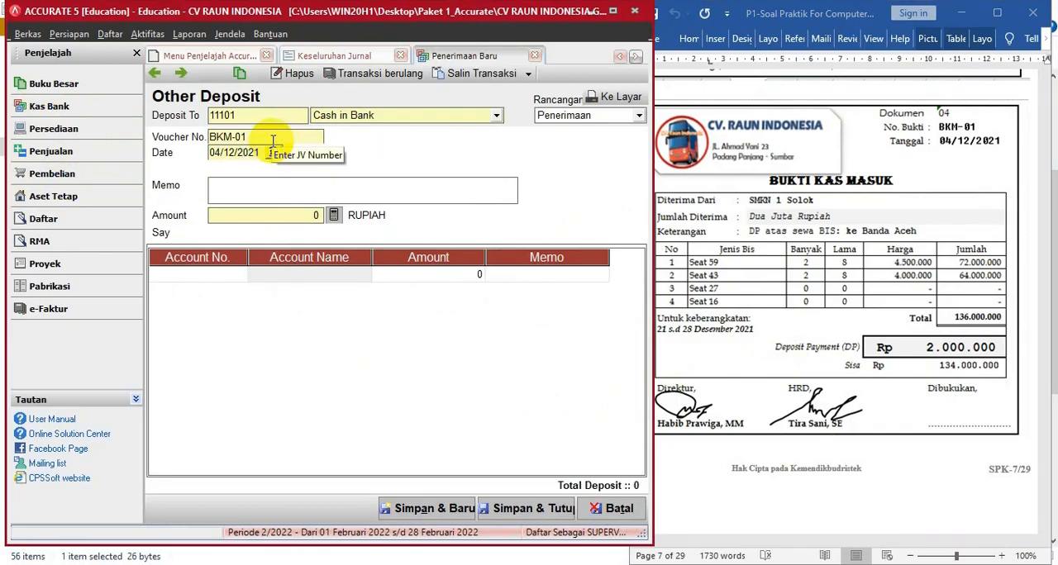
{"action": "key", "text": "Tab"}
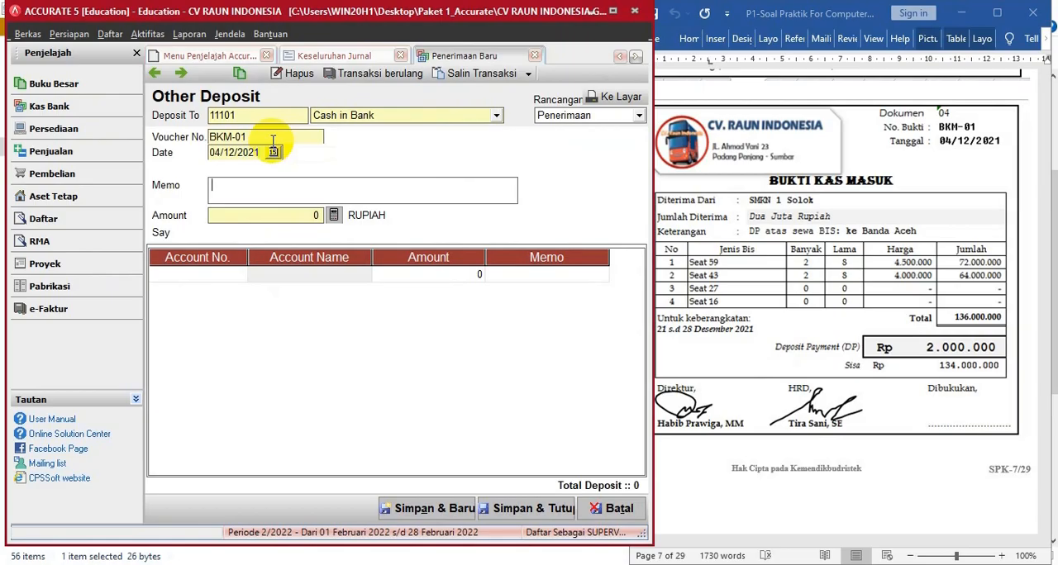
{"action": "type", "text": "SMKN 1 SOLOK"}
- Add an Unearnead rent revenue (21101) line with an amount of 2.000.000 to the deposit
{"action": "left_click", "coordinate": [237, 276]}
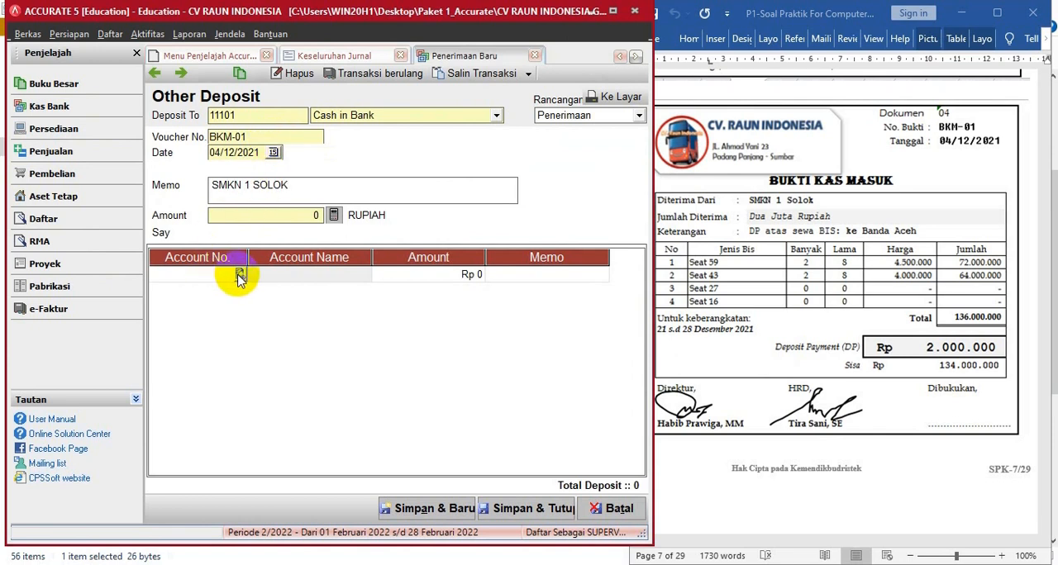
{"action": "left_click", "coordinate": [238, 274]}
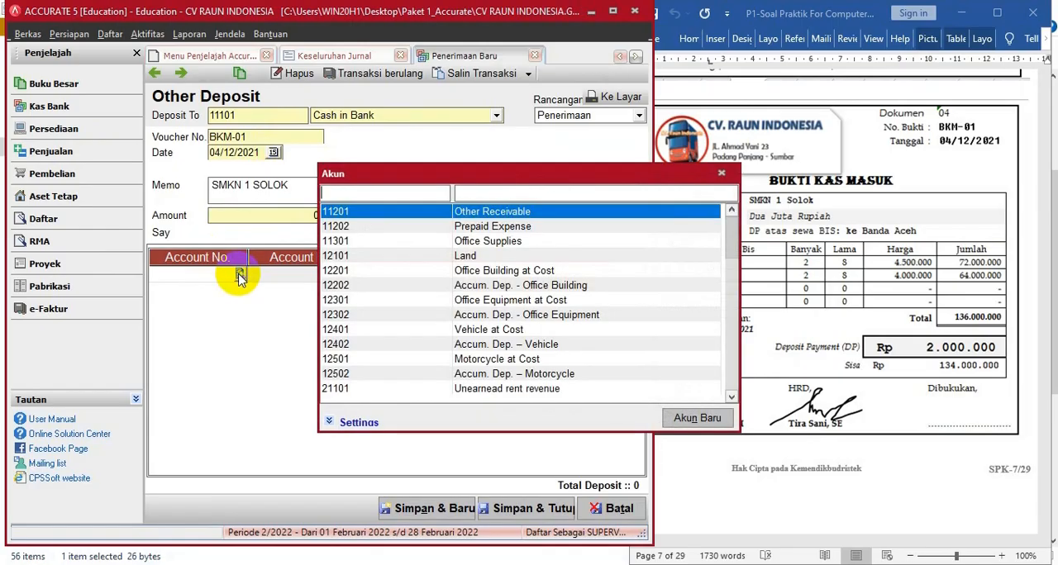
{"action": "left_click", "coordinate": [477, 196]}
{"action": "type", "text": "UN"}
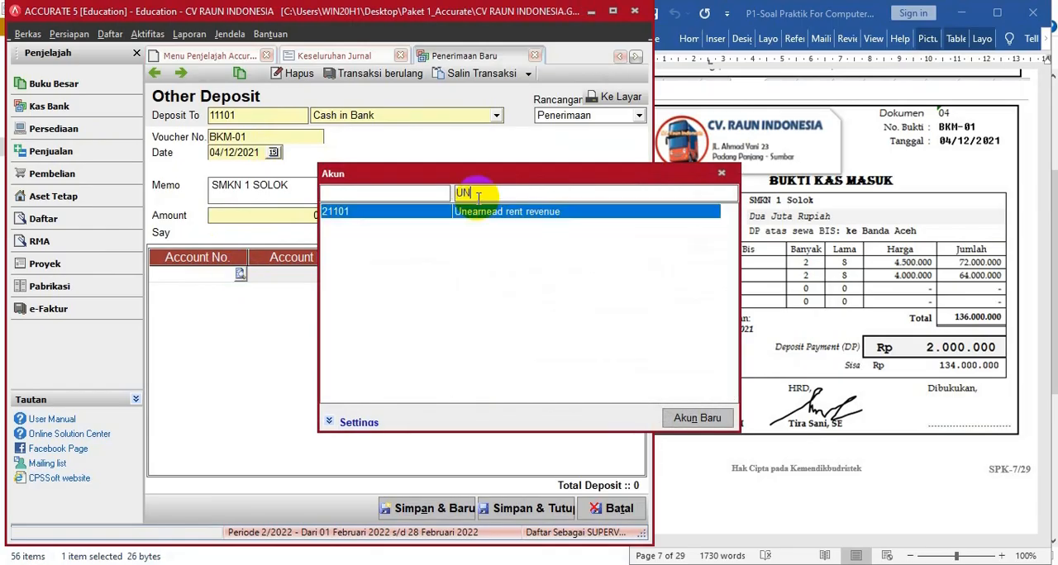
{"action": "double_click", "coordinate": [487, 213]}
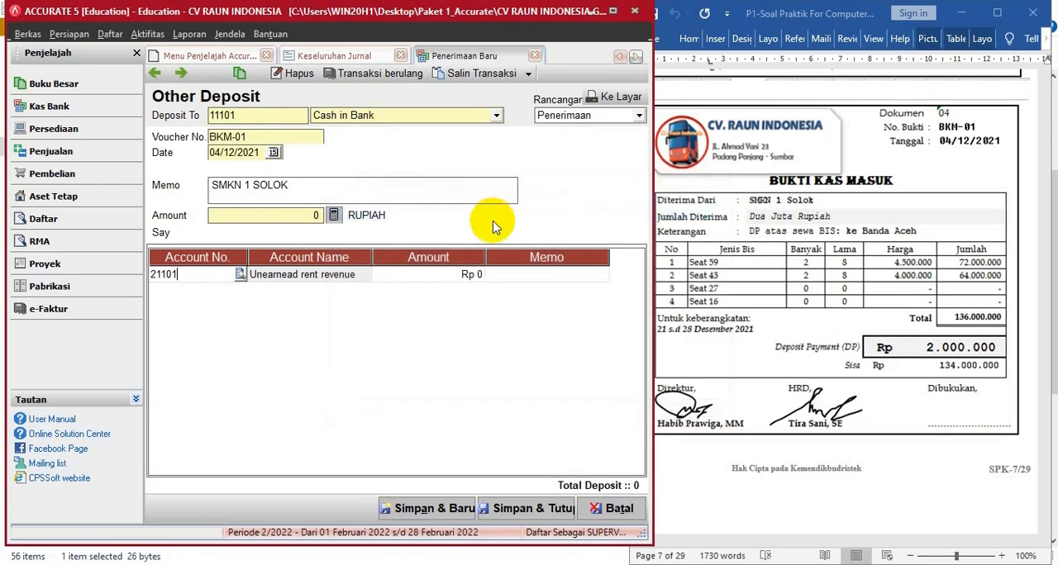
{"action": "left_click", "coordinate": [439, 279]}
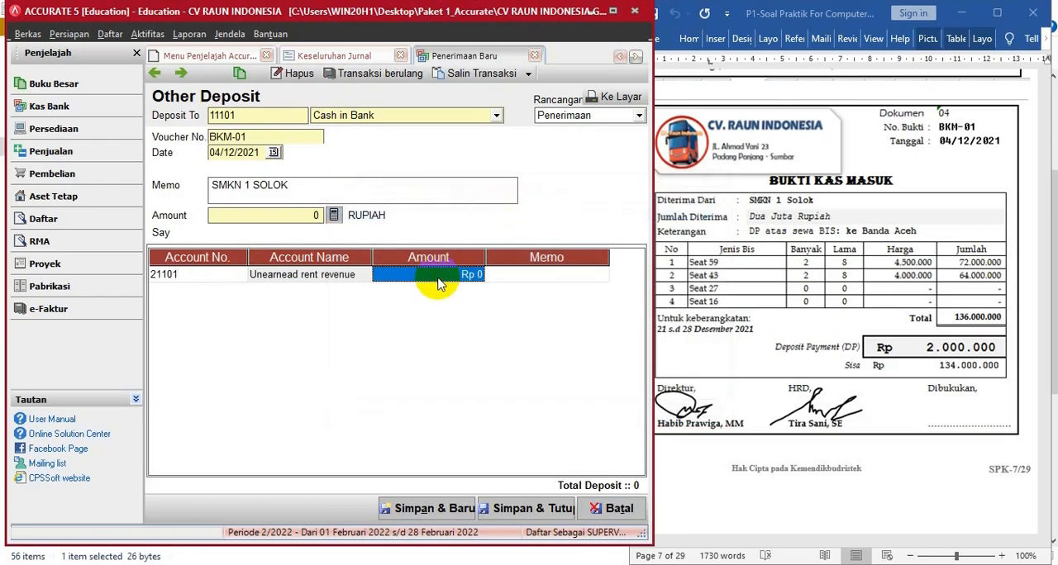
{"action": "type", "text": "2.0"}
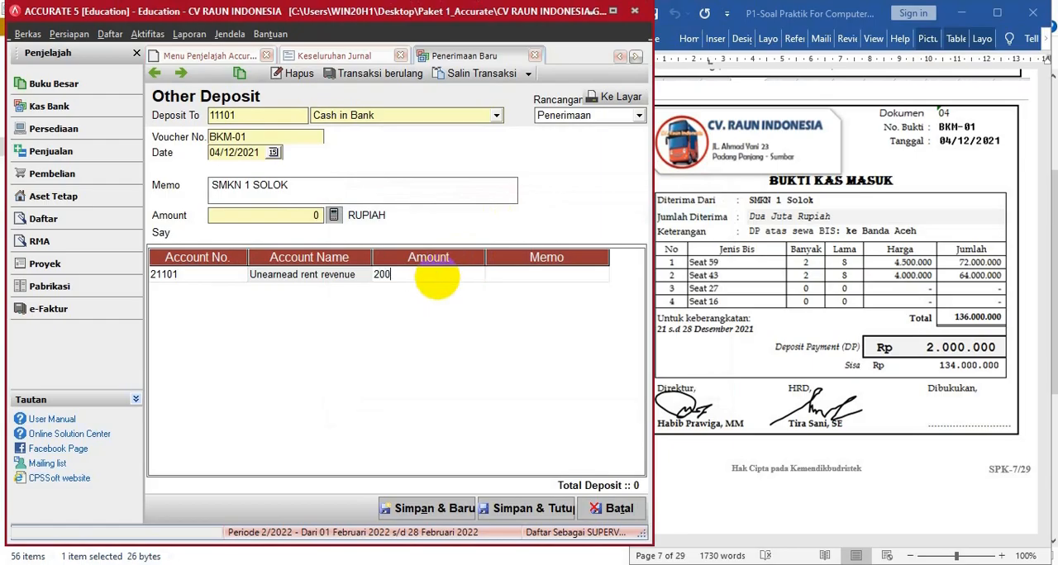
{"action": "type", "text": "00.000"}
{"action": "key", "text": "Tab"}
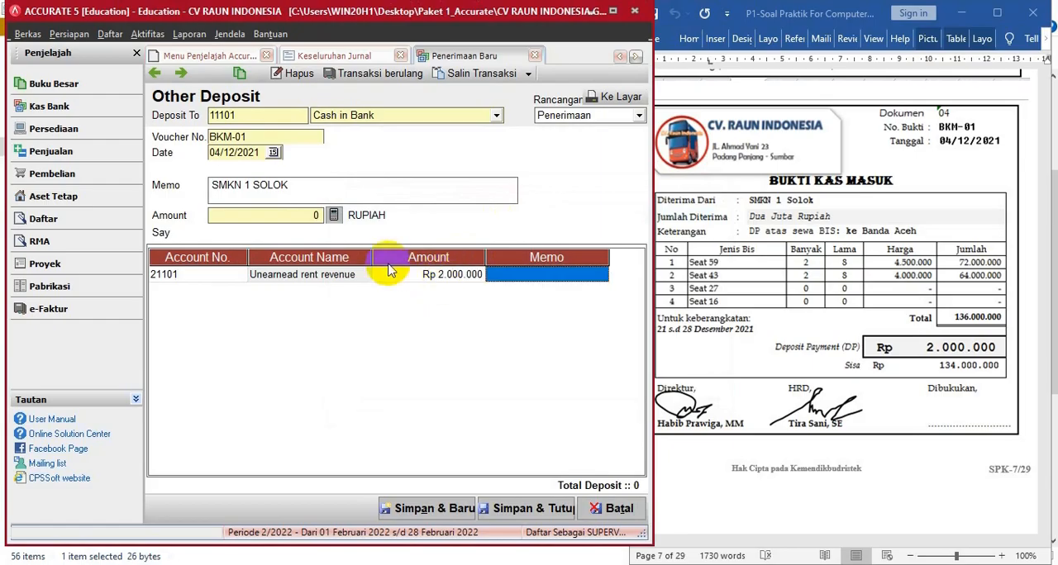
- Fill the deposit amount from the line total, append _DP BIS KE ACEH to the memo, and save and close the receipt
{"action": "left_click", "coordinate": [337, 214]}
{"action": "left_click", "coordinate": [376, 193]}
{"action": "type", "text": "_DP"}
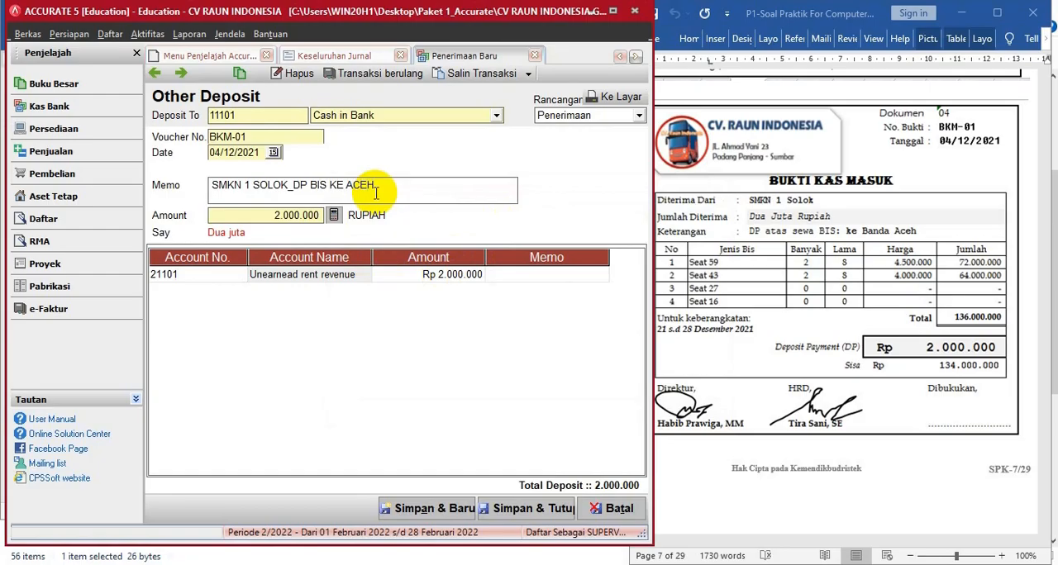
{"action": "type", "text": "BIS KE ACEH"}
{"action": "left_click", "coordinate": [522, 512]}
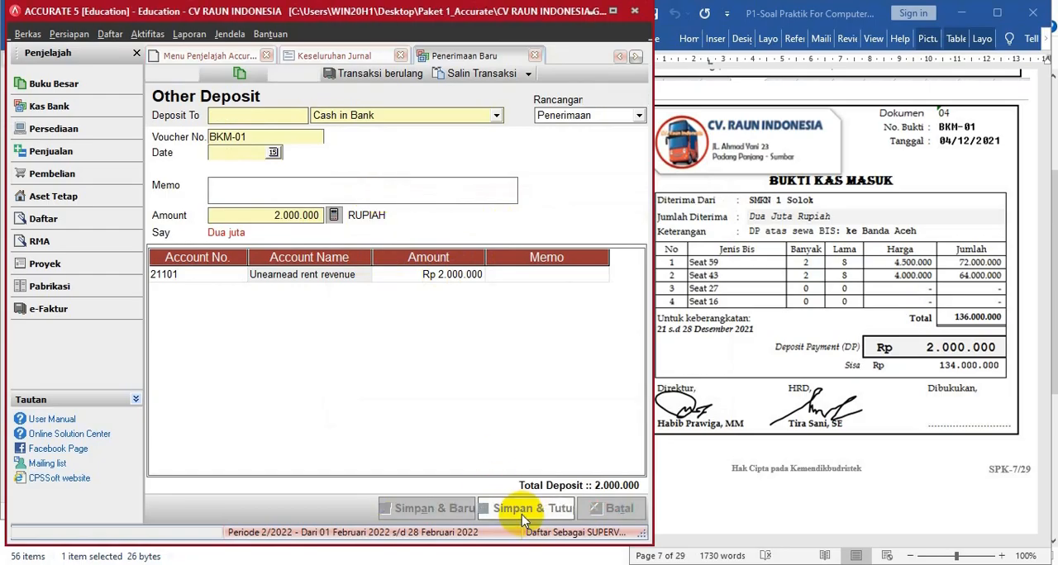
- Bring up document 05 in the question file and start a new cash receipt deposited to Cash in Bank
{"action": "left_click", "coordinate": [752, 356]}
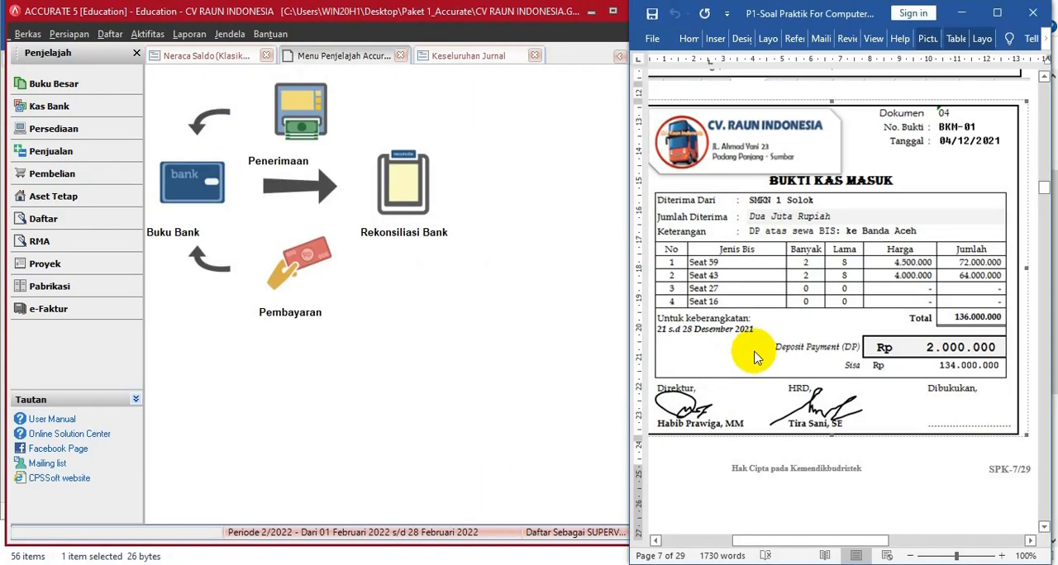
{"action": "scroll", "coordinate": [754, 357], "scroll_direction": "down", "scroll_amount": 10}
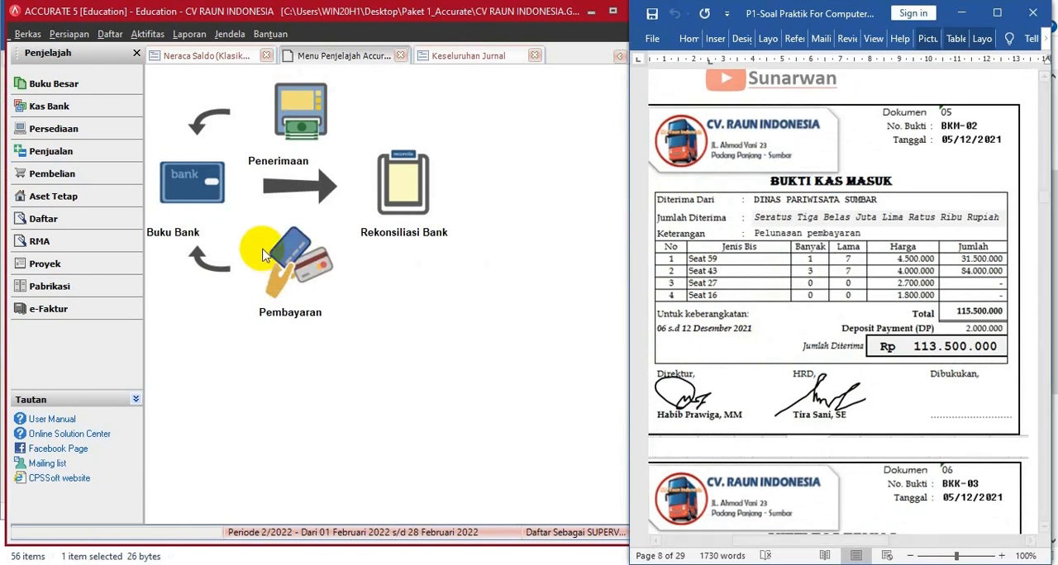
{"action": "left_click", "coordinate": [286, 140]}
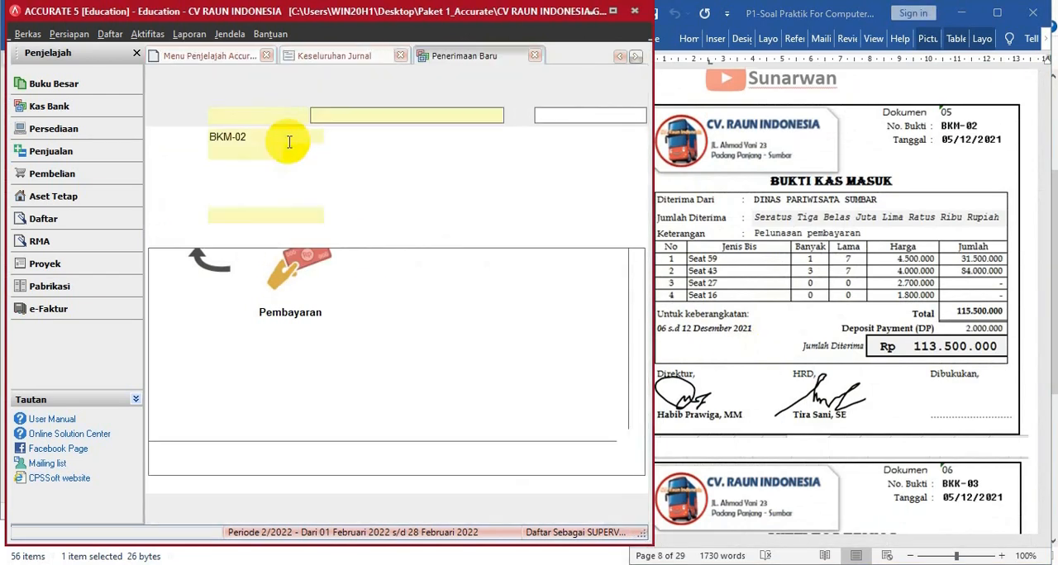
{"action": "left_click", "coordinate": [497, 117]}
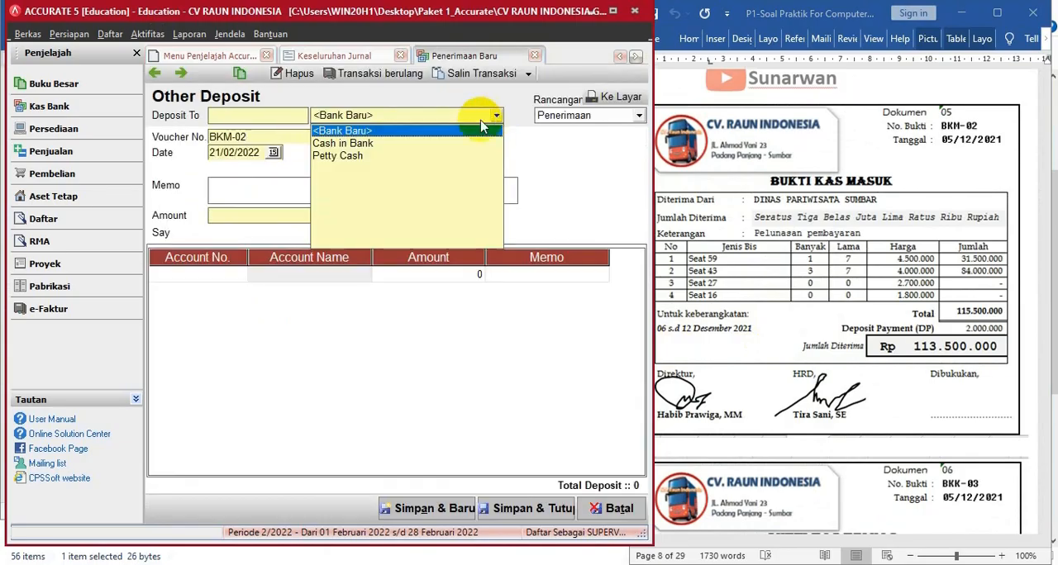
{"action": "left_click", "coordinate": [379, 144]}
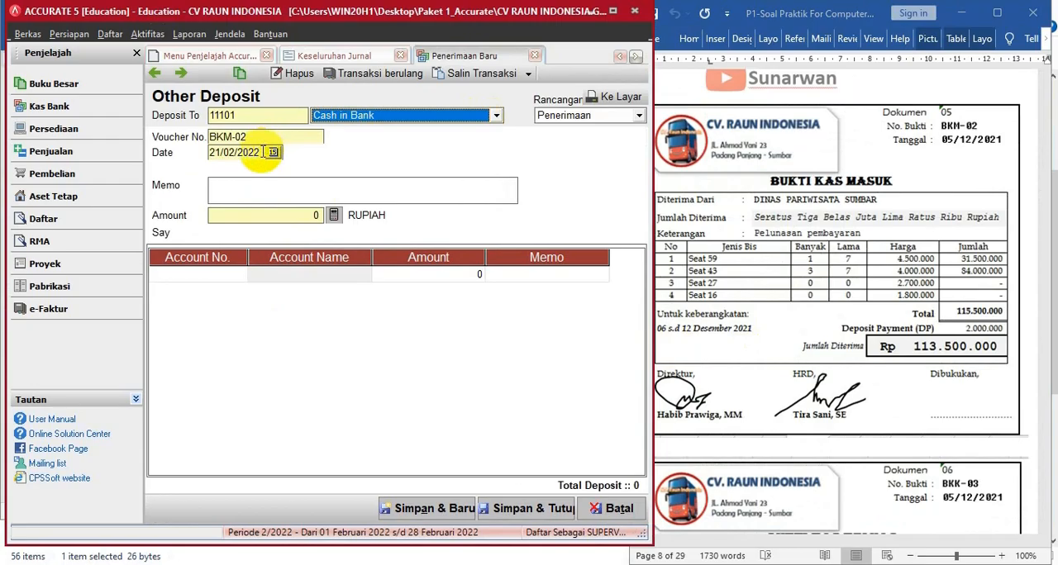
- Set the BKM-02 deposit date to 05/12/2021 and enter the memo DINAS PARIWISATA SUMBAR
{"action": "left_click", "coordinate": [138, 150]}
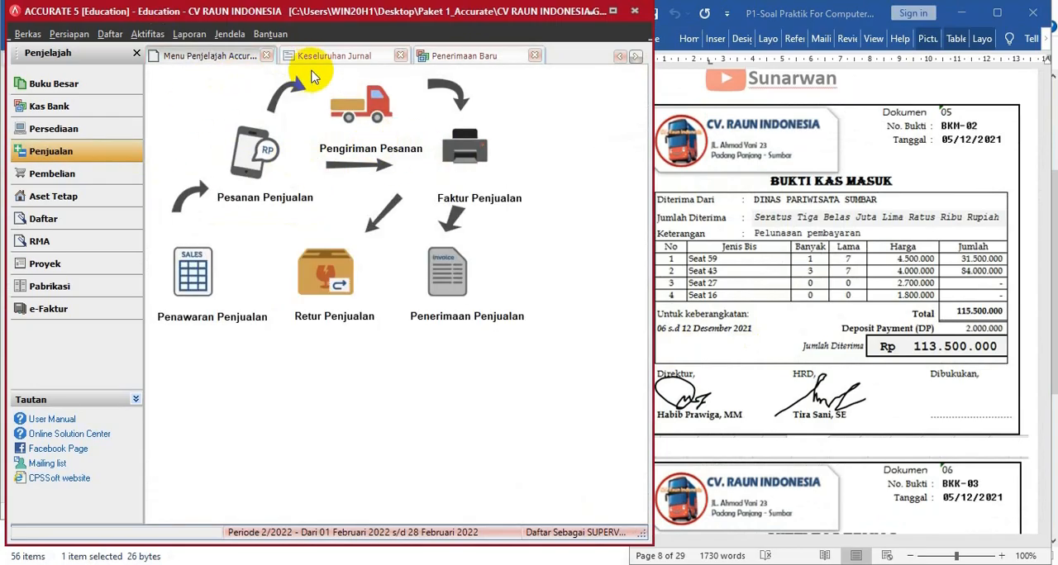
{"action": "left_click", "coordinate": [438, 56]}
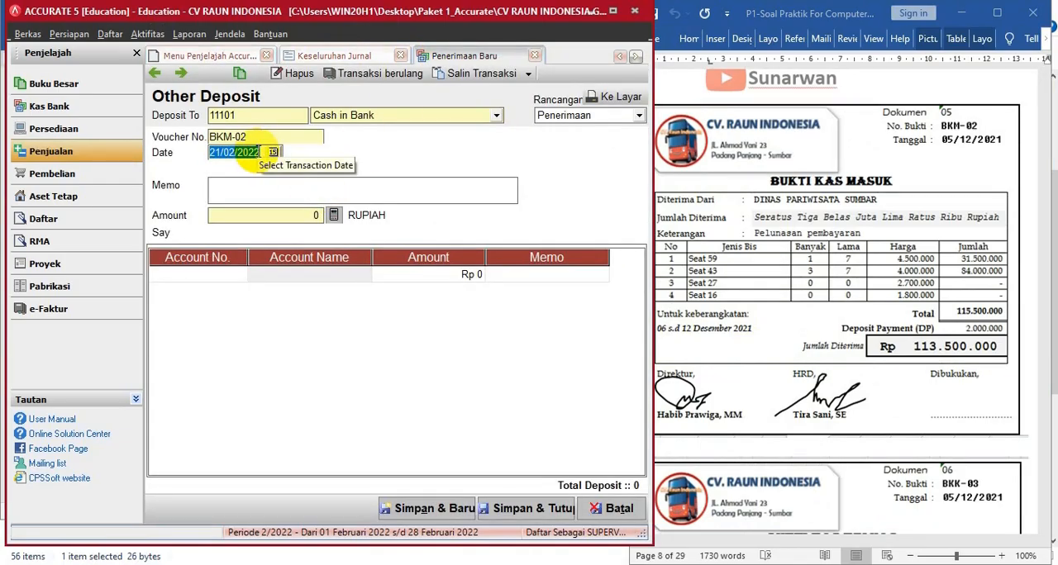
{"action": "type", "text": "05/"}
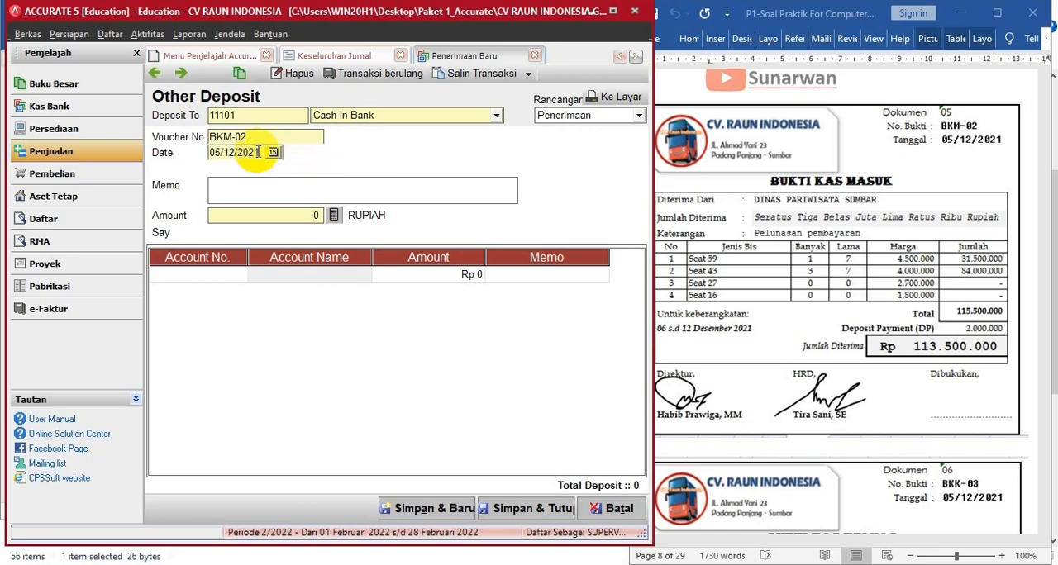
{"action": "type", "text": "DINAS PARIWISATA SUMBAR"}
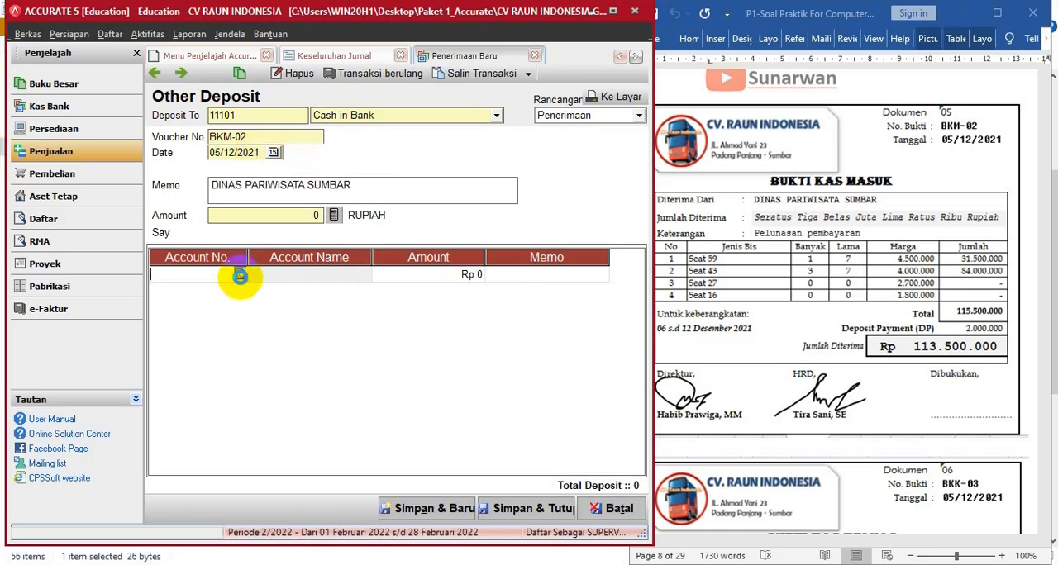
- Record 113.500.000 to Unearnead rent revenue (21101) as the full deposit amount, and save and close the receipt
{"action": "left_click", "coordinate": [240, 274]}
{"action": "left_click", "coordinate": [477, 198]}
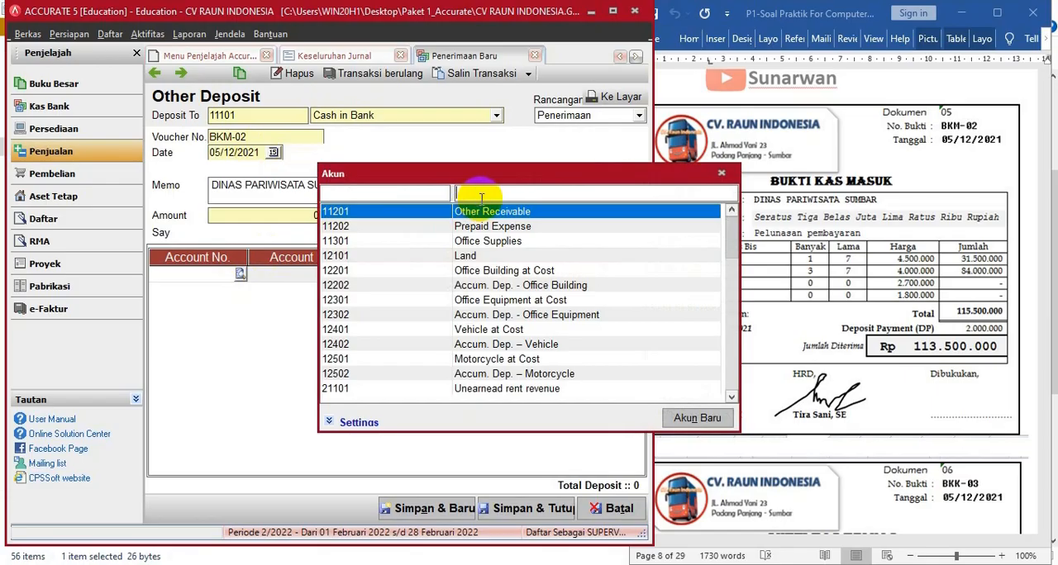
{"action": "type", "text": "UN"}
{"action": "double_click", "coordinate": [486, 213]}
{"action": "type", "text": "113"}
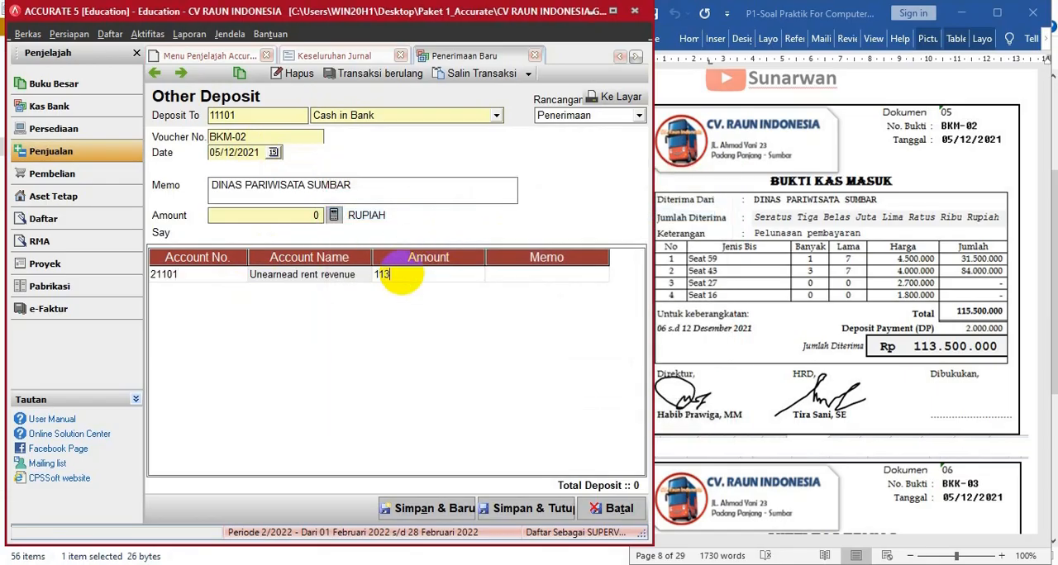
{"action": "type", "text": ".500.000"}
{"action": "key", "text": "Return"}
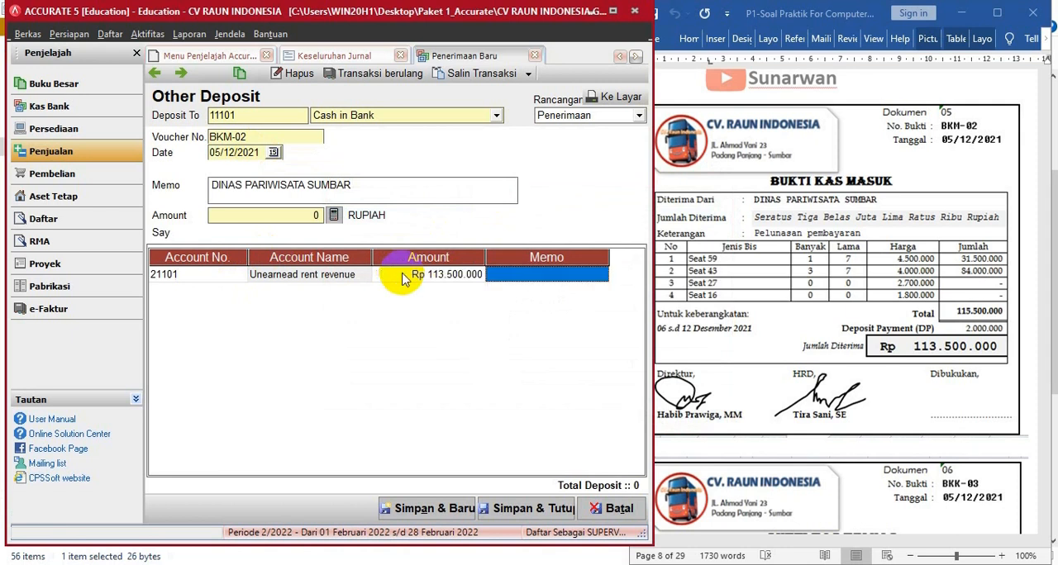
{"action": "left_click", "coordinate": [335, 217]}
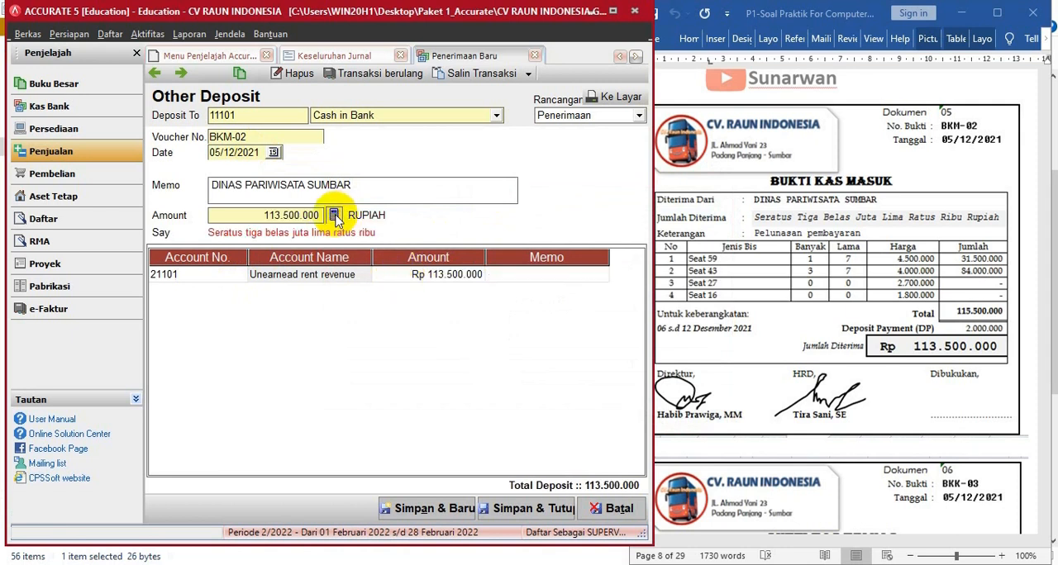
{"action": "left_click", "coordinate": [539, 509]}
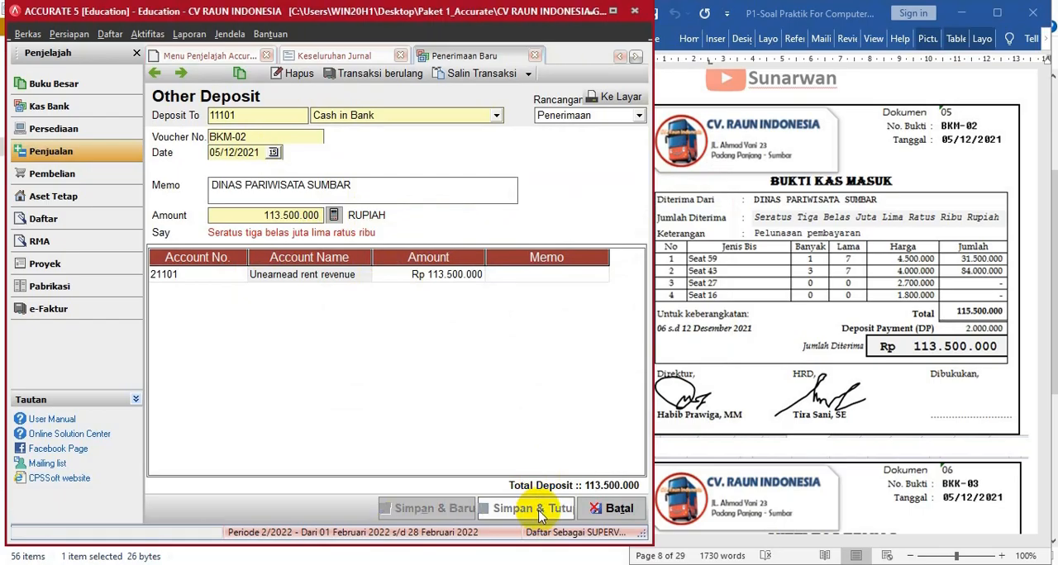
- Bring up document 06 (BKK-03) in the question file and check the posted receipts in the Keseluruhan Jurnal report
{"action": "left_click", "coordinate": [696, 319]}
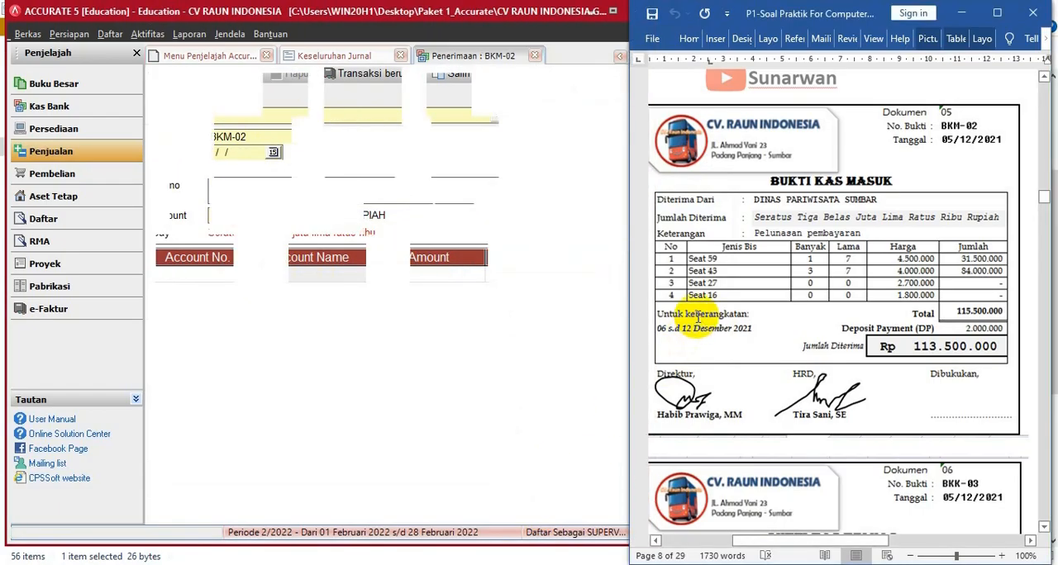
{"action": "scroll", "coordinate": [699, 321], "scroll_direction": "down", "scroll_amount": 5}
{"action": "scroll", "coordinate": [698, 320], "scroll_direction": "down", "scroll_amount": 2}
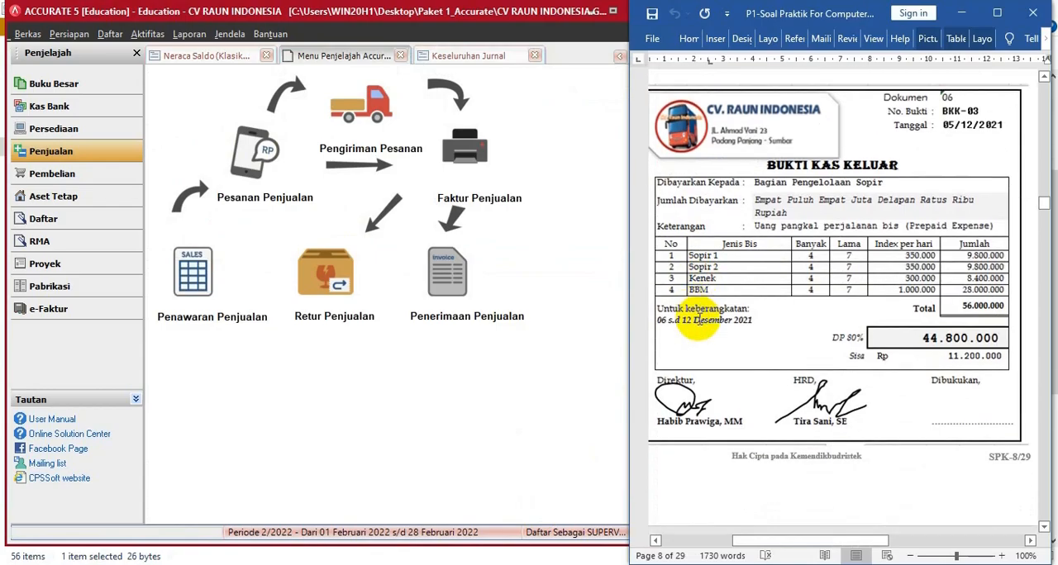
{"action": "left_click", "coordinate": [450, 529]}
{"action": "left_click_drag", "start_coordinate": [450, 522], "coordinate": [463, 524]}
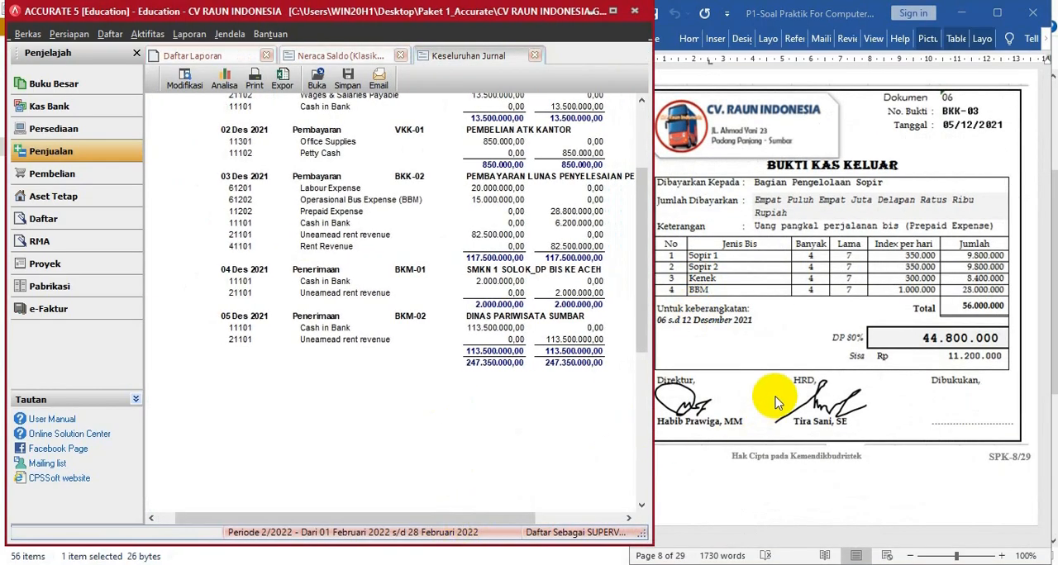
{"action": "left_click", "coordinate": [771, 461]}
{"action": "scroll", "coordinate": [802, 387], "scroll_direction": "up", "scroll_amount": 2}
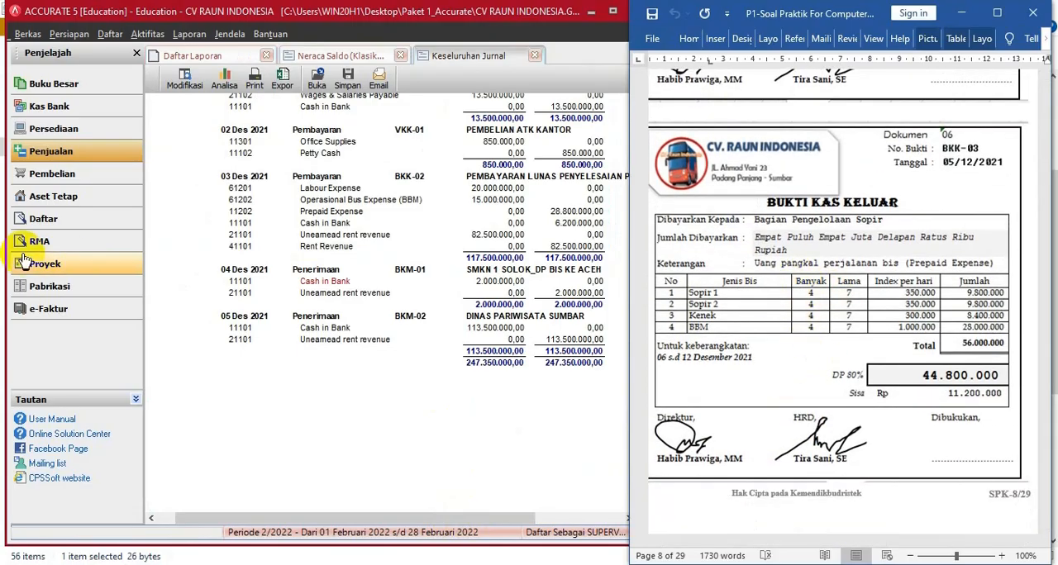
- Start a new cash payment (Pembayaran) paid from Cash in Bank
{"action": "left_click", "coordinate": [31, 111]}
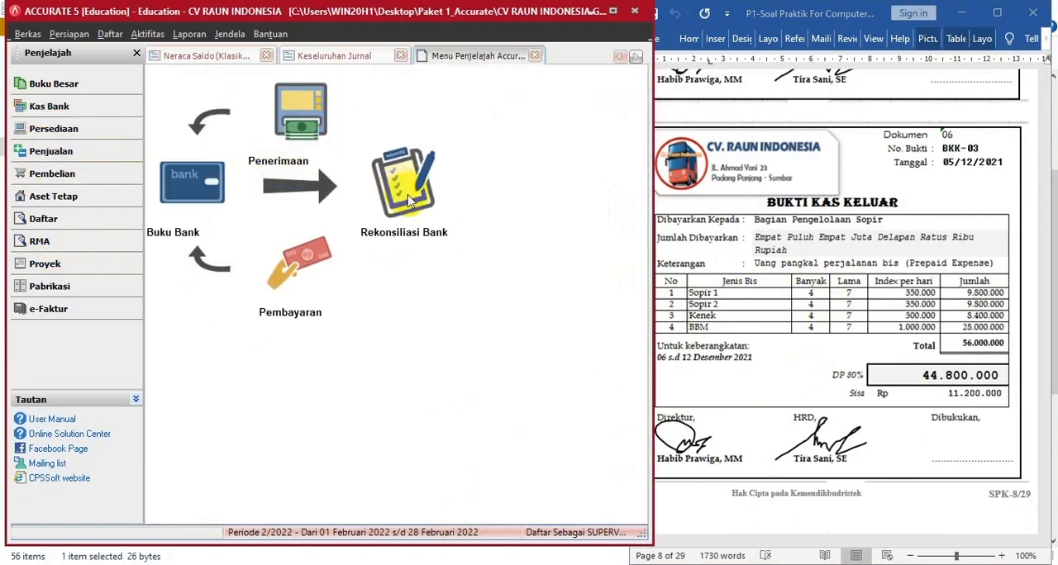
{"action": "left_click", "coordinate": [313, 290]}
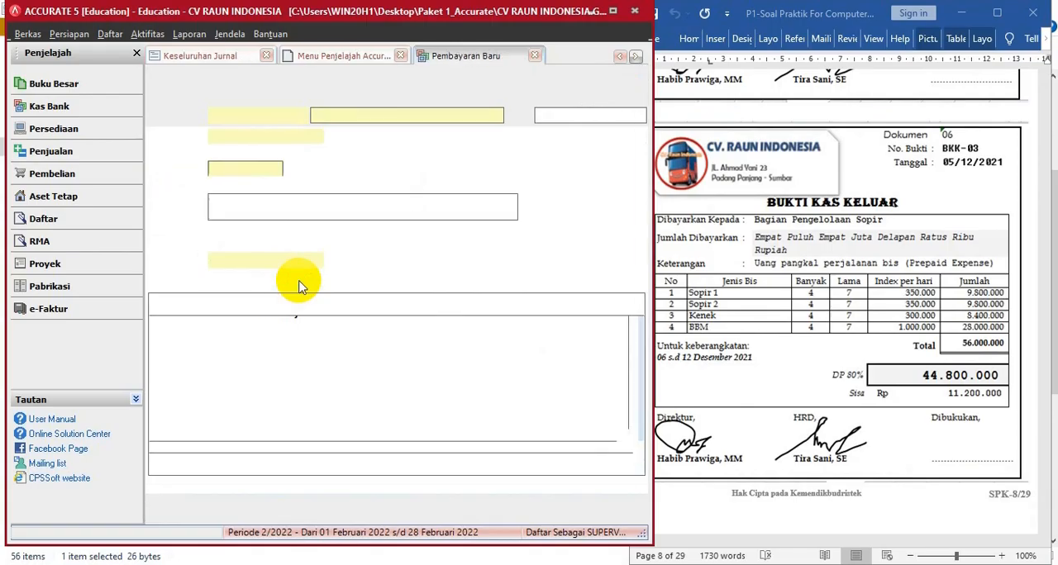
{"action": "left_click", "coordinate": [496, 116]}
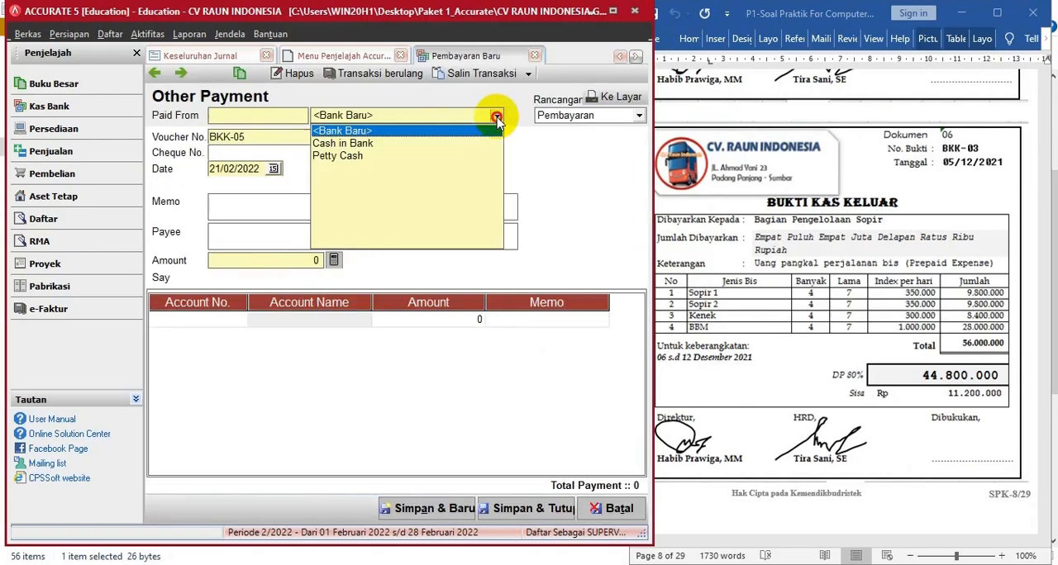
{"action": "left_click", "coordinate": [339, 143]}
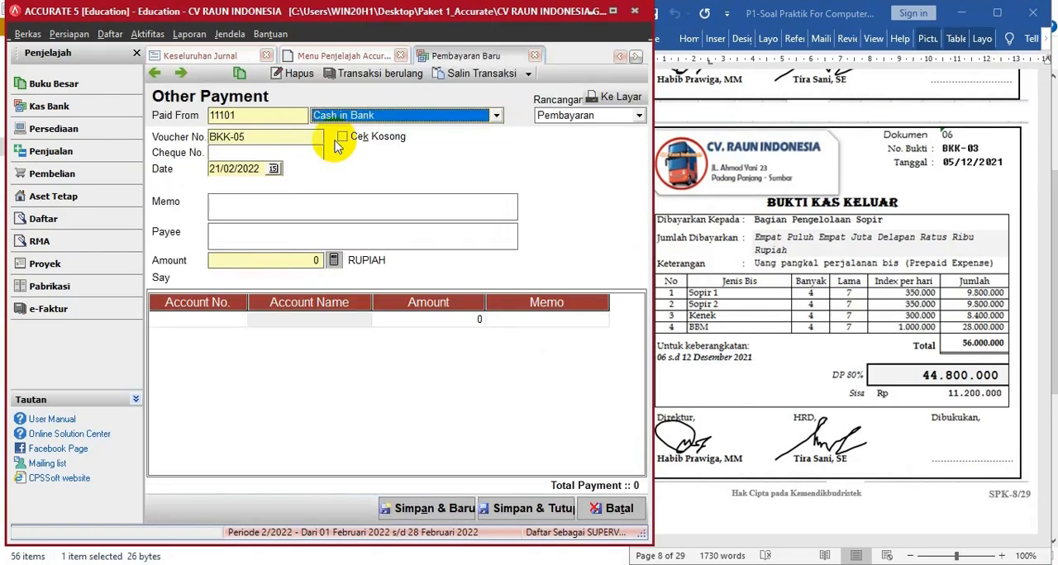
- Set the payment's voucher number to BKK-03 and its date to 05/12/2021
{"action": "left_click", "coordinate": [266, 143]}
{"action": "key", "text": "Tab"}
{"action": "key", "text": "Tab"}
{"action": "key", "text": "Tab"}
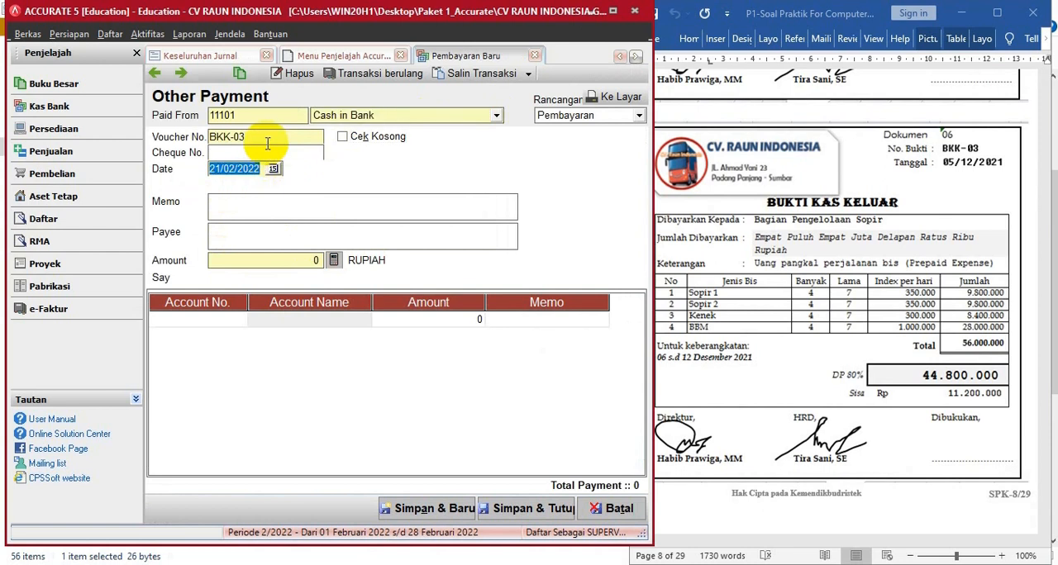
{"action": "type", "text": "05/12/202"}
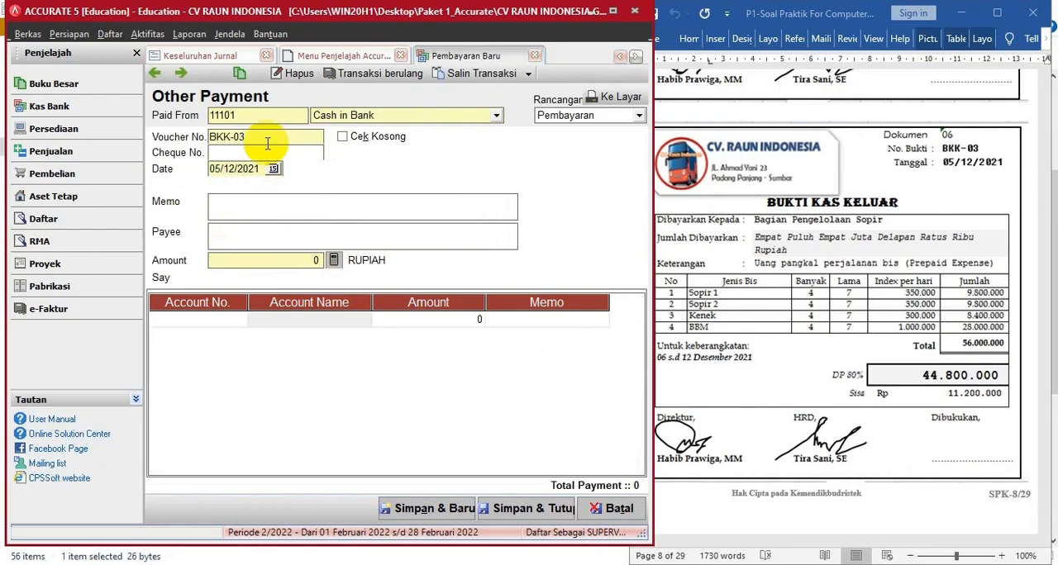
- Enter UANG PANGKAL PERJALANAN BIS as the payment's memo and BAGIAN PENGELOLA SOPIR as its payee
{"action": "left_click", "coordinate": [213, 202]}
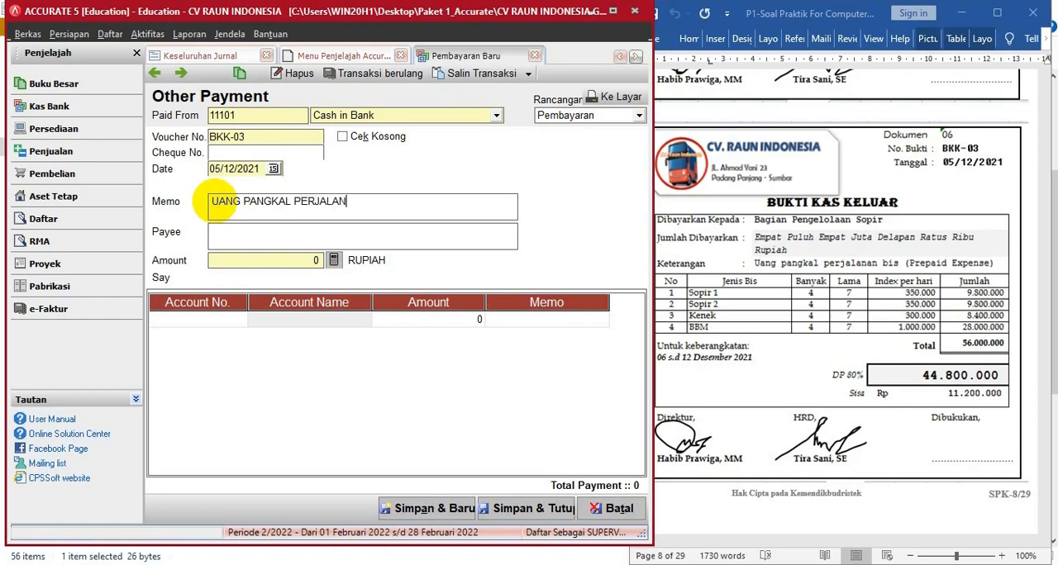
{"action": "type", "text": "UANG PANGKAL PERJALANAN BIS"}
{"action": "left_click", "coordinate": [233, 236]}
{"action": "type", "text": "BAGIAN PEN"}
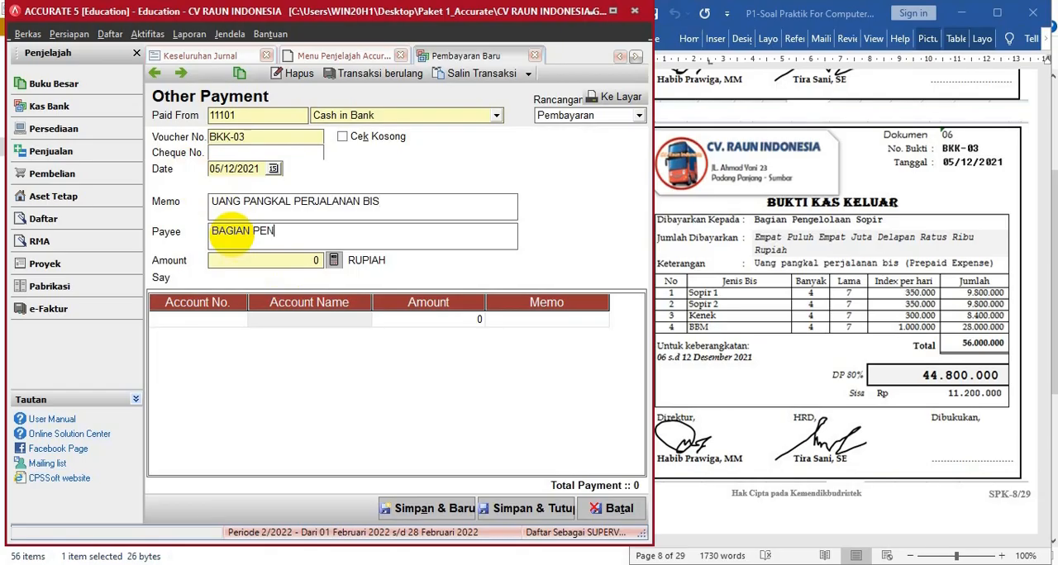
{"action": "type", "text": "GELOLA SOPIR"}
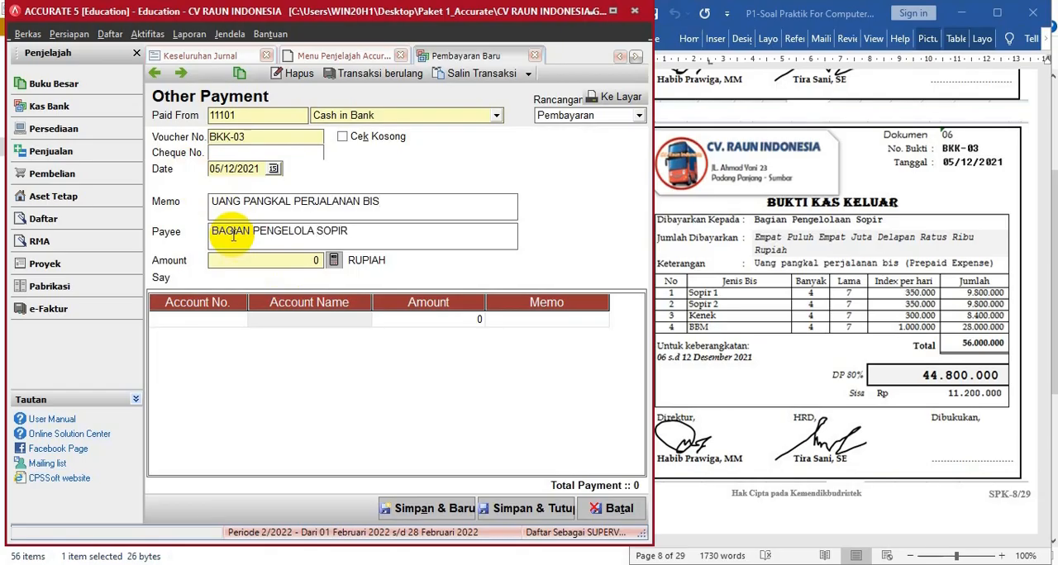
- Record 44.800.000 to Prepaid Expense (11202) as the full payment amount, and save and close the payment
{"action": "left_click", "coordinate": [190, 320]}
{"action": "left_click", "coordinate": [239, 319]}
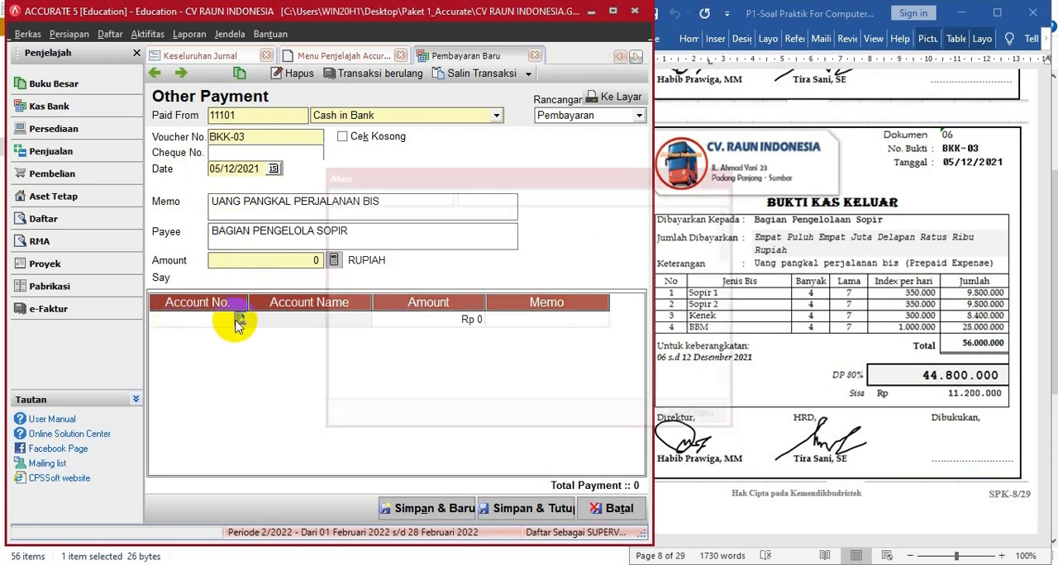
{"action": "double_click", "coordinate": [493, 226]}
{"action": "left_click", "coordinate": [413, 325]}
{"action": "type", "text": "44800"}
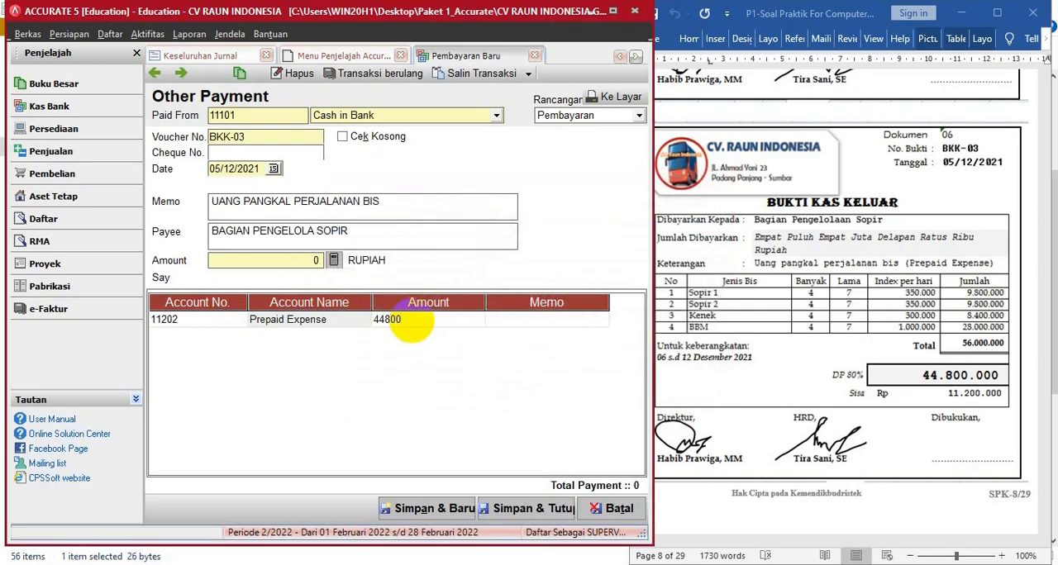
{"action": "key", "text": "Tab"}
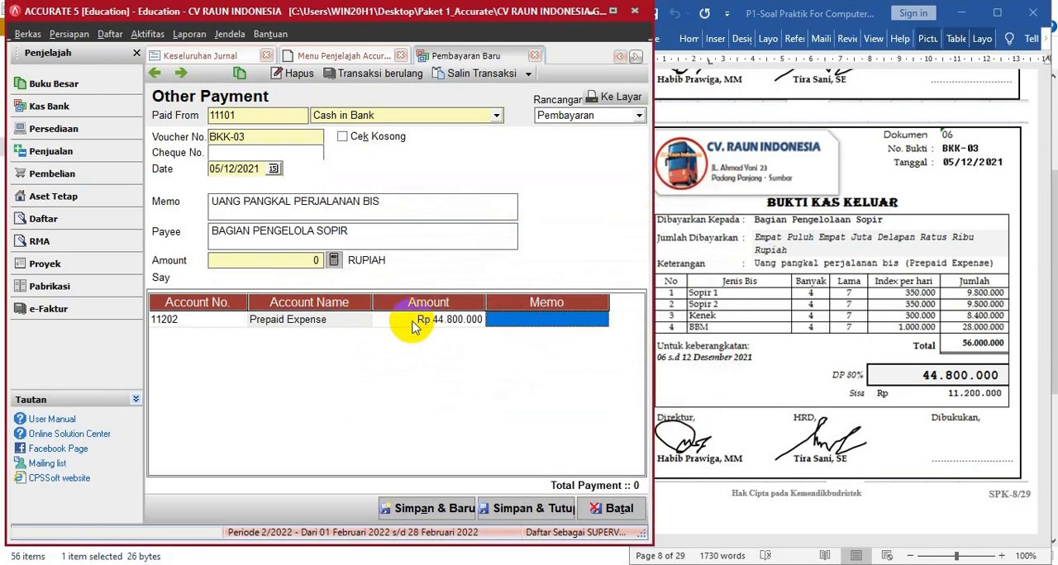
{"action": "left_click", "coordinate": [332, 262]}
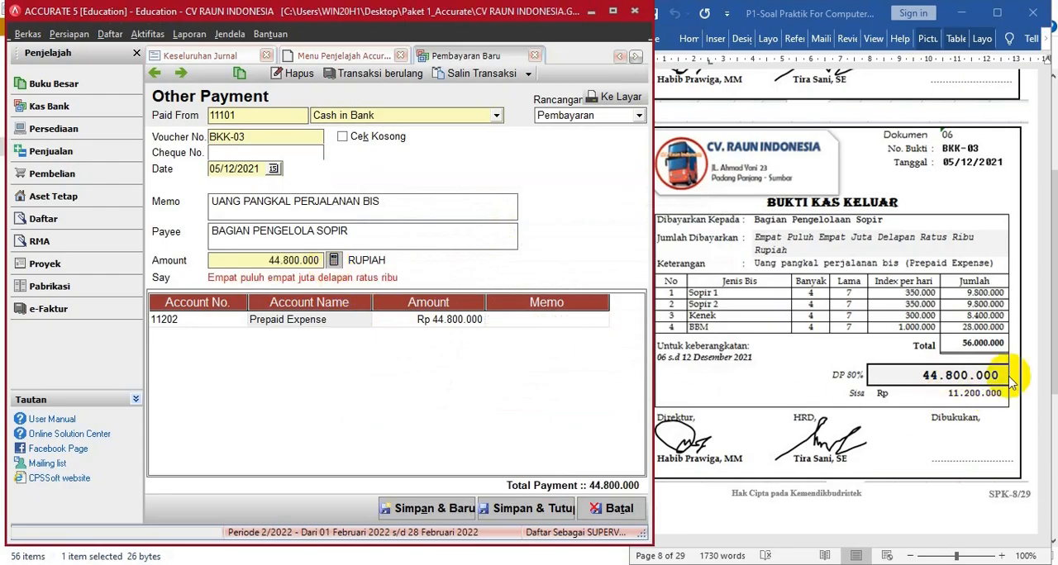
{"action": "left_click", "coordinate": [798, 366]}
{"action": "left_click", "coordinate": [539, 508]}
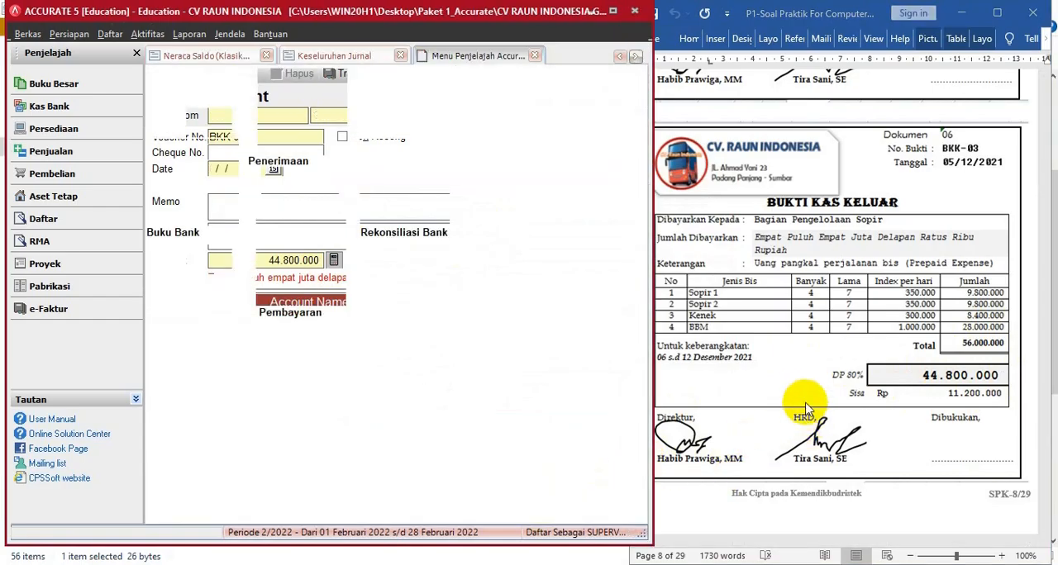
- Bring up document 07 (BKK-04) in the question file
{"action": "left_click", "coordinate": [997, 465]}
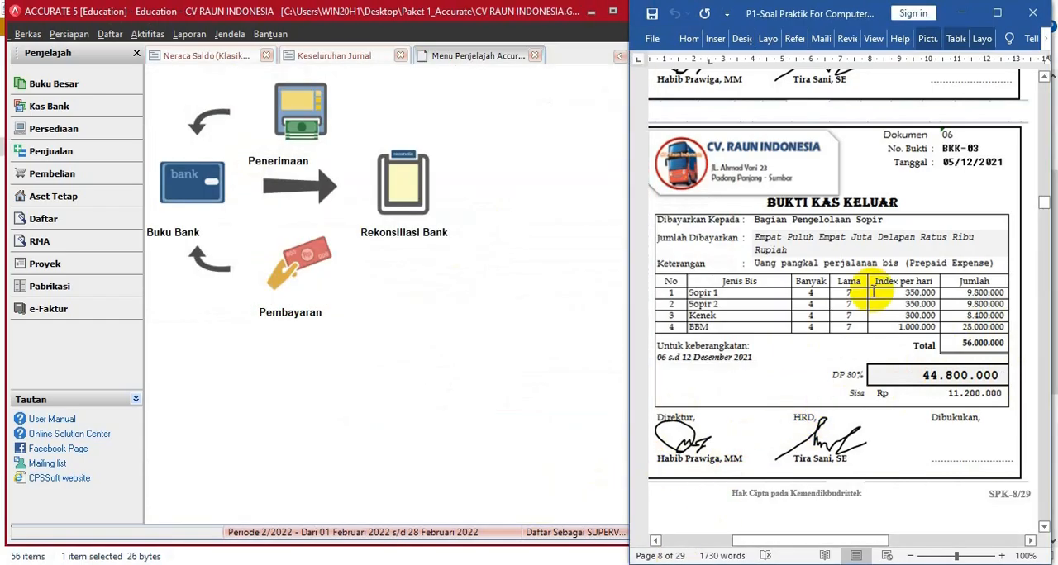
{"action": "scroll", "coordinate": [874, 308], "scroll_direction": "down", "scroll_amount": 10}
{"action": "scroll", "coordinate": [873, 307], "scroll_direction": "down", "scroll_amount": 5}
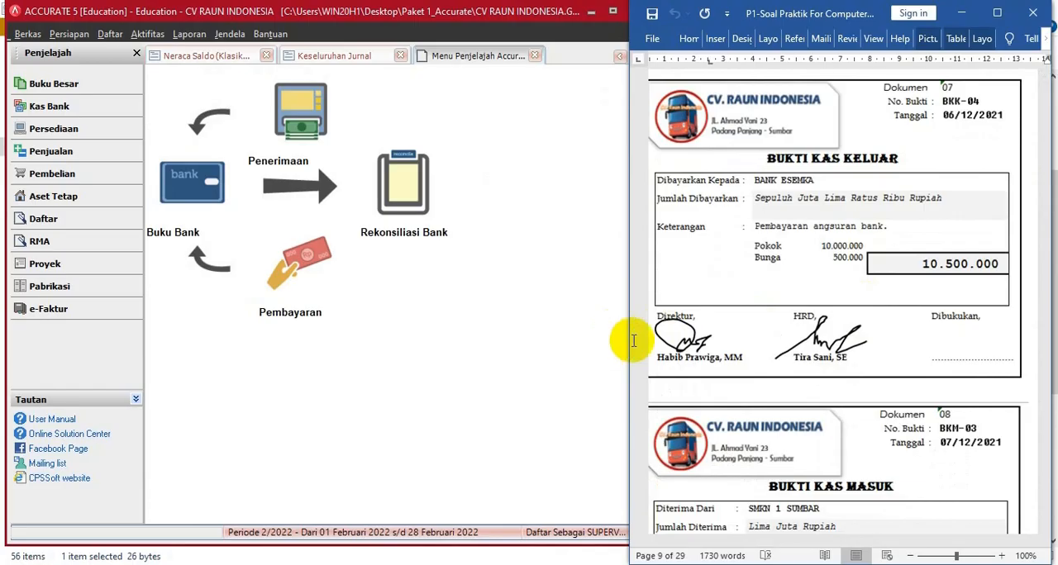
{"action": "scroll", "coordinate": [868, 278], "scroll_direction": "up", "scroll_amount": 3}
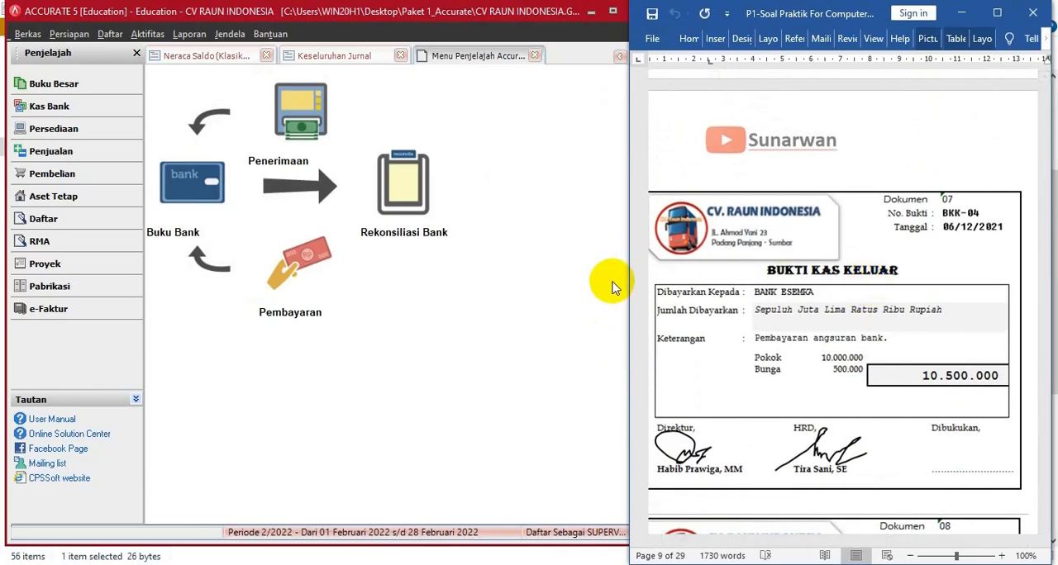
- Start a new payment (Pembayaran) paid from Cash in Bank and date it 06/12/2021
{"action": "left_click", "coordinate": [299, 274]}
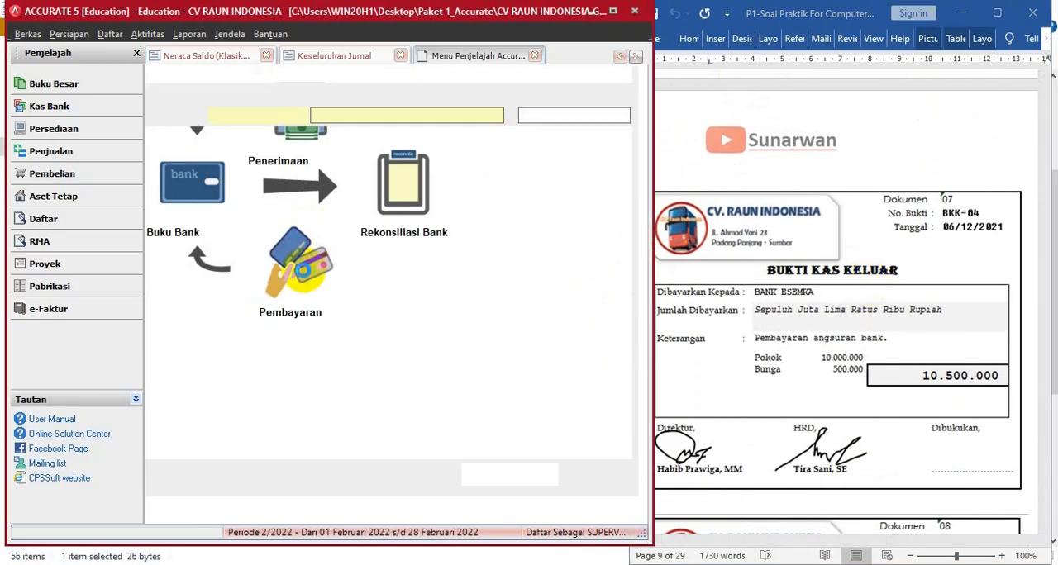
{"action": "left_click", "coordinate": [497, 117]}
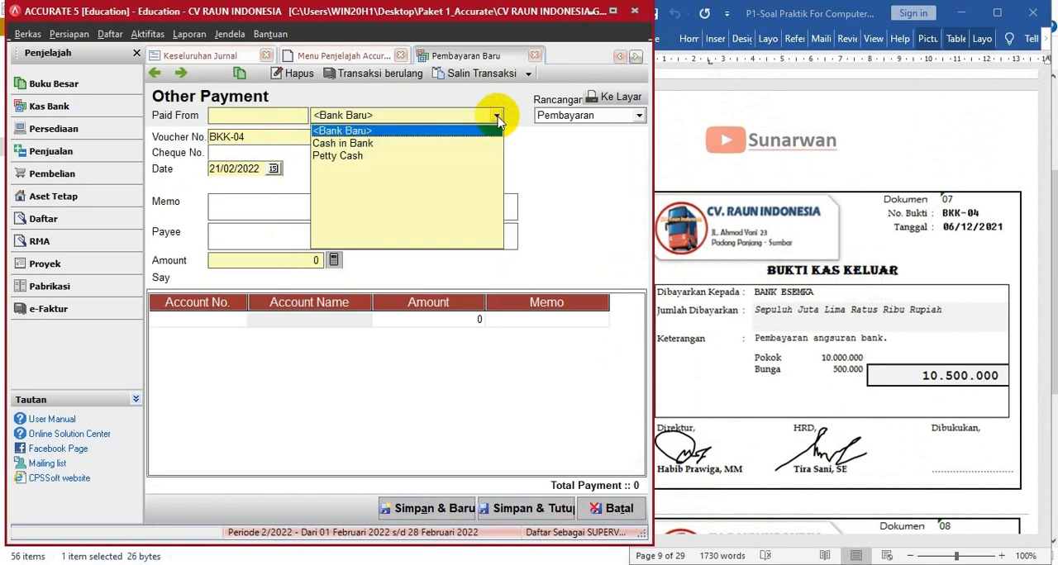
{"action": "left_click", "coordinate": [359, 143]}
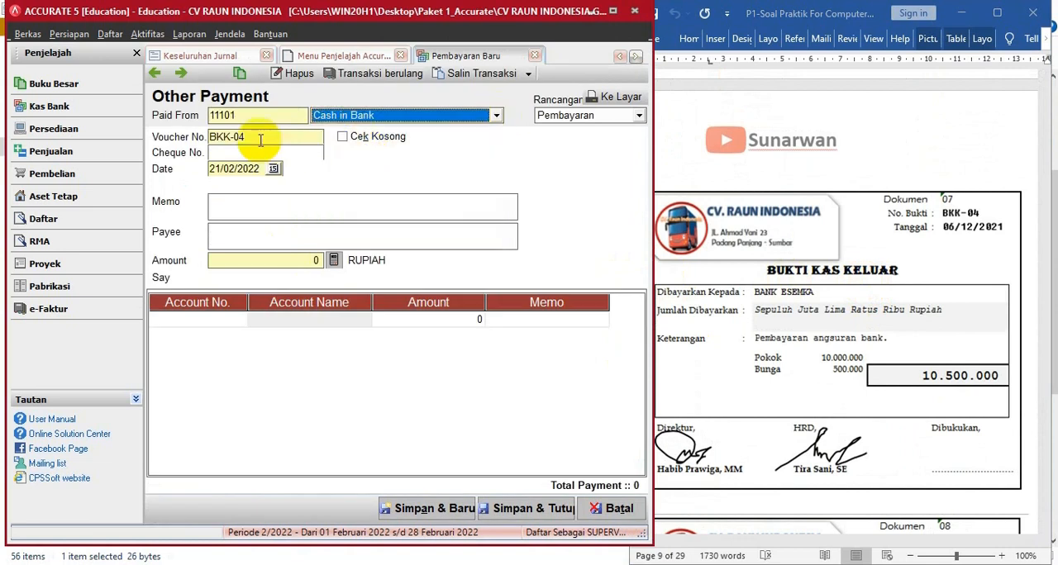
{"action": "left_click_drag", "start_coordinate": [259, 169], "coordinate": [201, 168]}
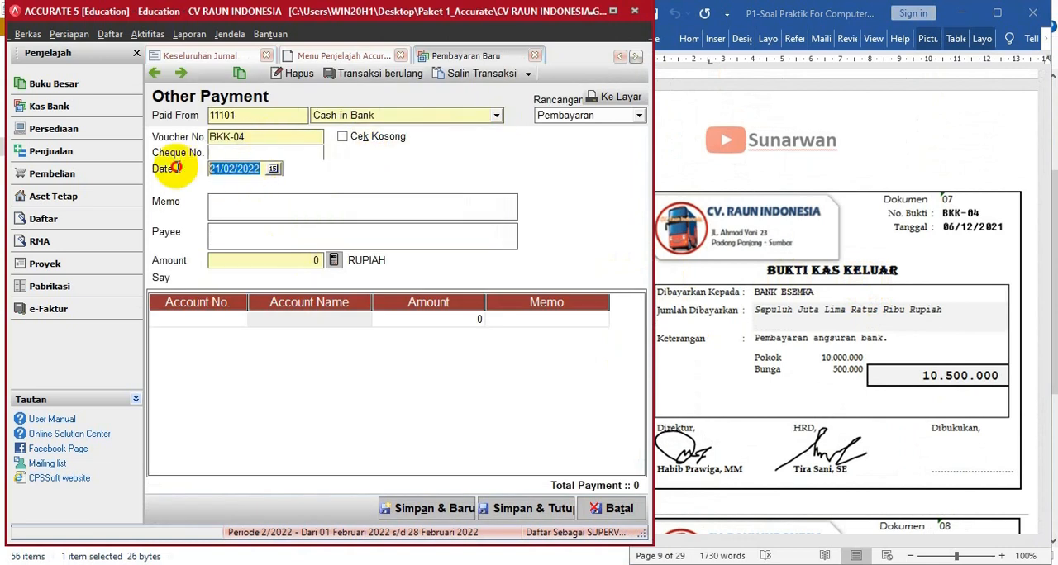
{"action": "type", "text": "06/"}
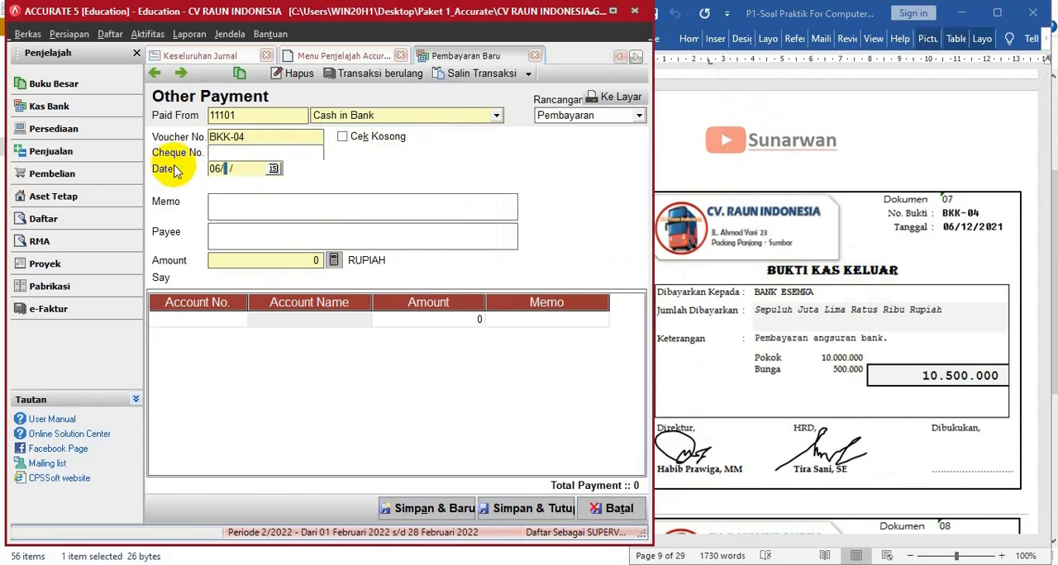
{"action": "type", "text": "12/2021"}
- Enter PEMBAYARAN ANGSURAN BANK as the payment's memo and BANK ESEMKA as its payee
{"action": "key", "text": "Tab"}
{"action": "type", "text": "P"}
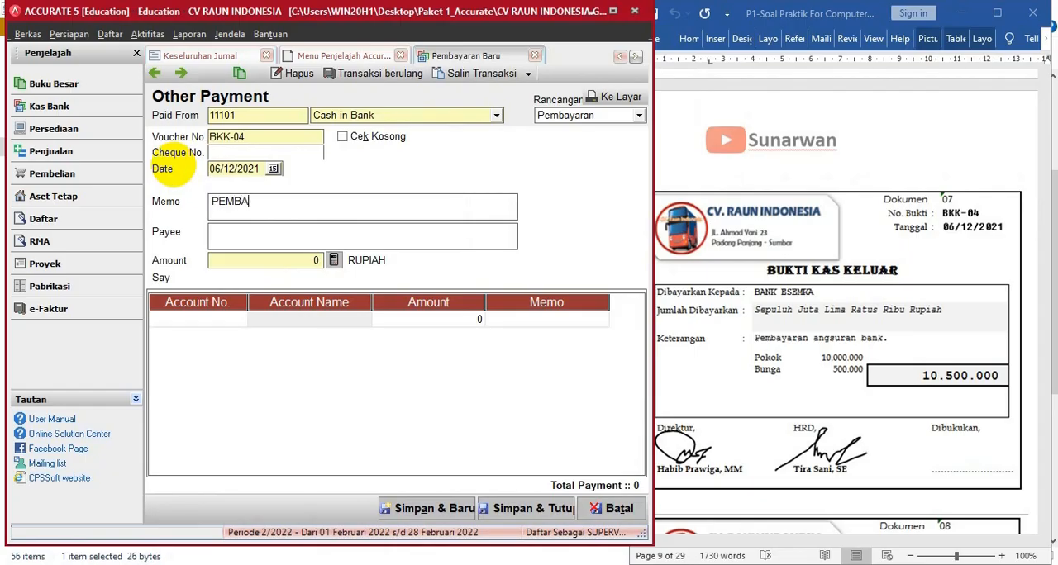
{"action": "type", "text": "EMBAYARAN ANGSURAN BANK"}
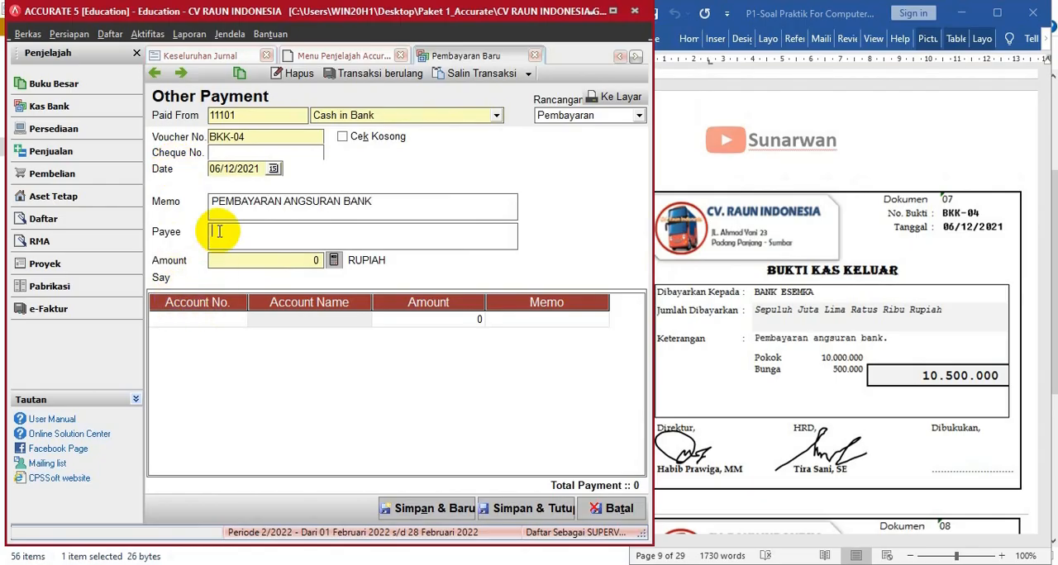
{"action": "type", "text": "BANK ESEMKA"}
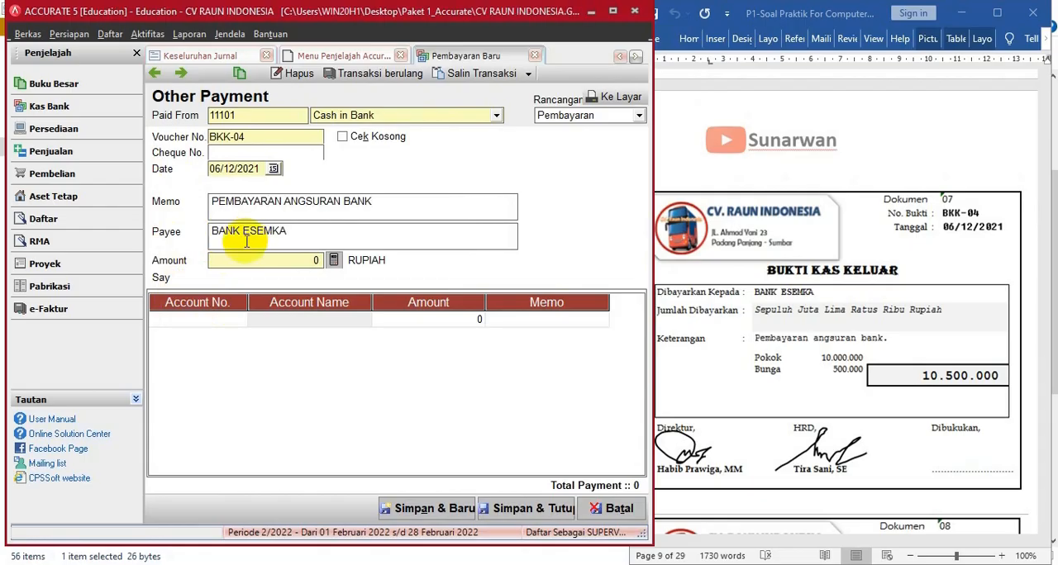
- Try to enter Bank Loans (22101) and its amount on the payment's first line
{"action": "left_click", "coordinate": [231, 321]}
{"action": "left_click", "coordinate": [239, 320]}
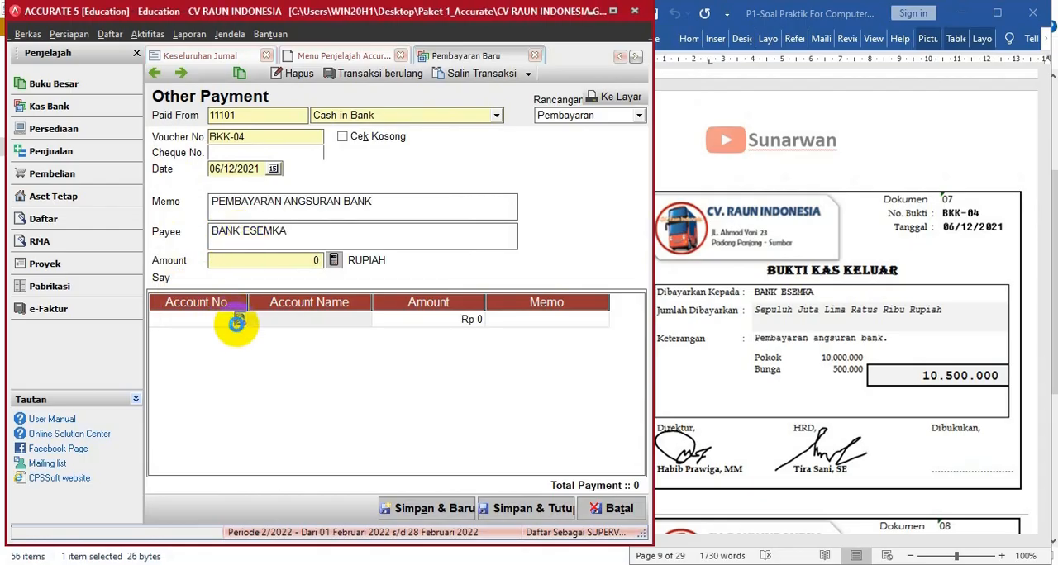
{"action": "left_click", "coordinate": [500, 194]}
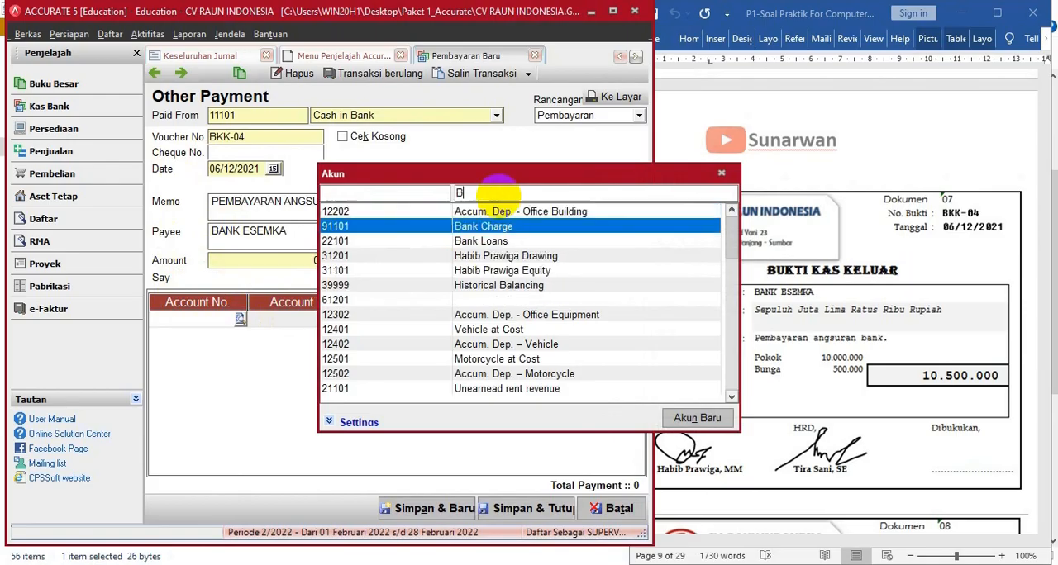
{"action": "type", "text": "BANK"}
{"action": "double_click", "coordinate": [496, 226]}
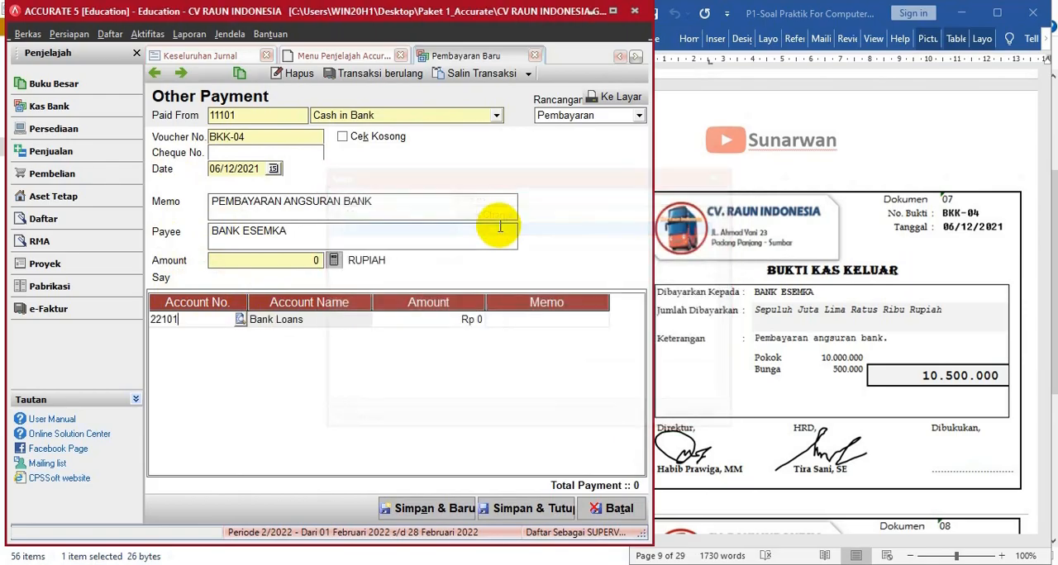
{"action": "left_click", "coordinate": [440, 318]}
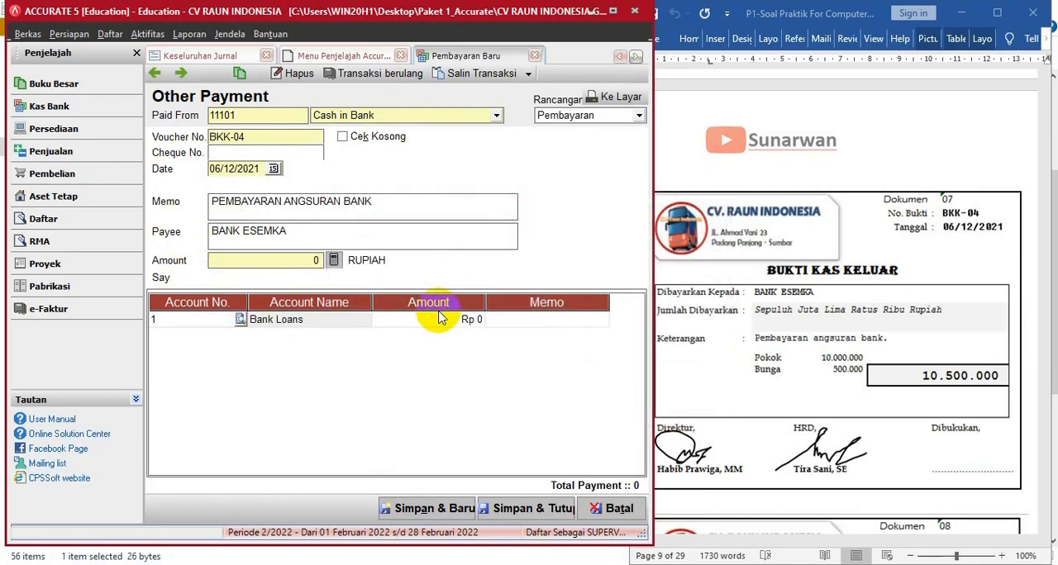
{"action": "type", "text": "100"}
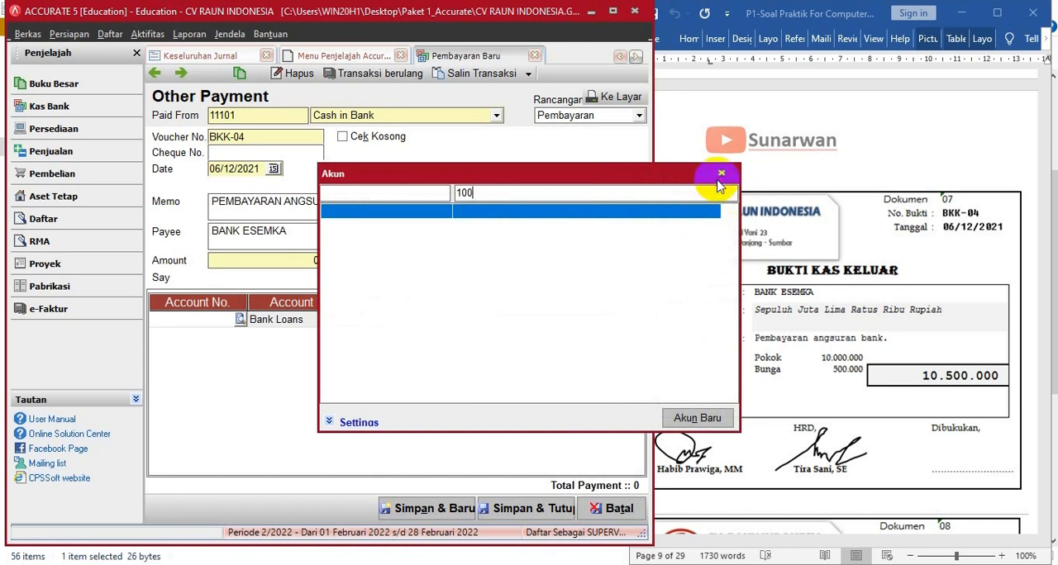
{"action": "left_click", "coordinate": [720, 173]}
- Select Bank Loans (22101) as the first line's account and set its amount to 10.000.000
{"action": "double_click", "coordinate": [427, 319]}
{"action": "left_click", "coordinate": [474, 194]}
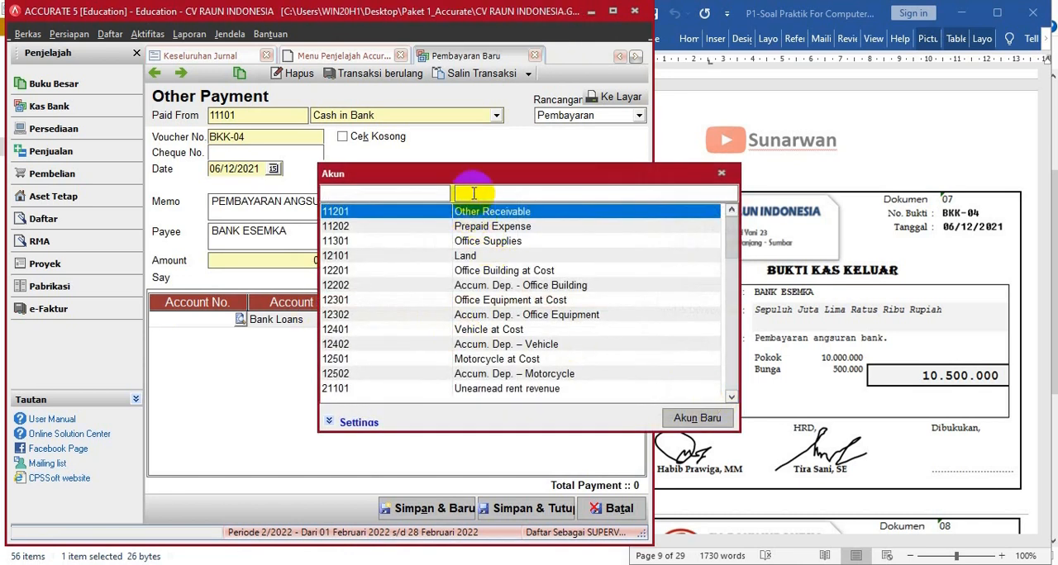
{"action": "type", "text": "BA"}
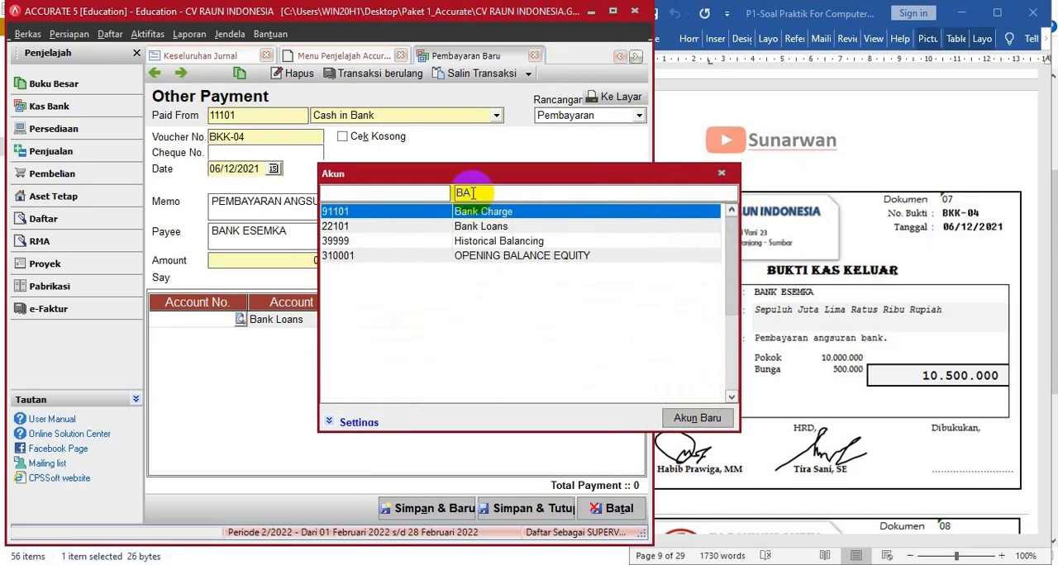
{"action": "double_click", "coordinate": [430, 228]}
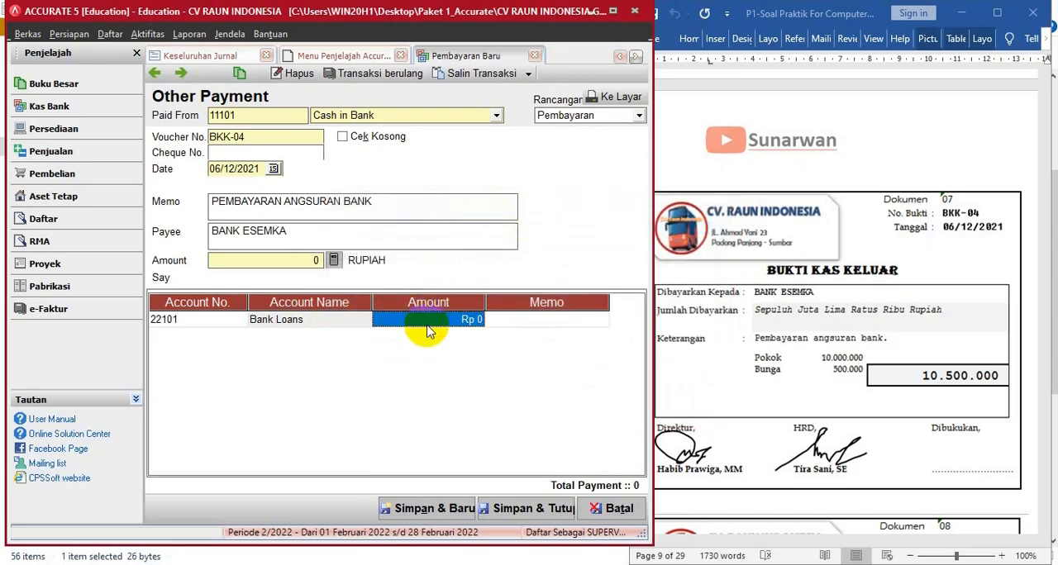
{"action": "type", "text": "10.000.000"}
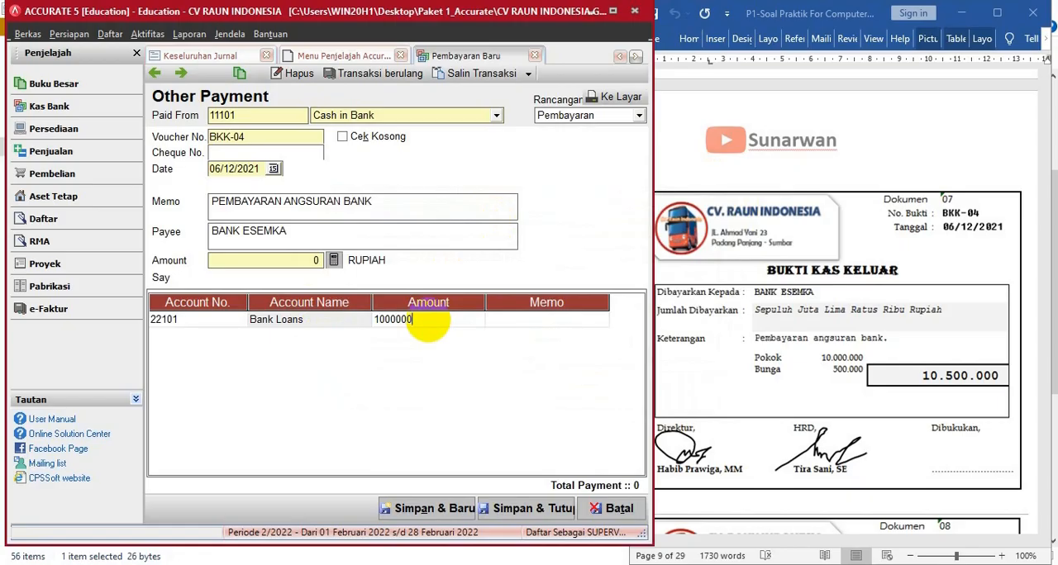
{"action": "key", "text": "Tab"}
{"action": "left_click", "coordinate": [518, 322]}
{"action": "key", "text": "Tab"}
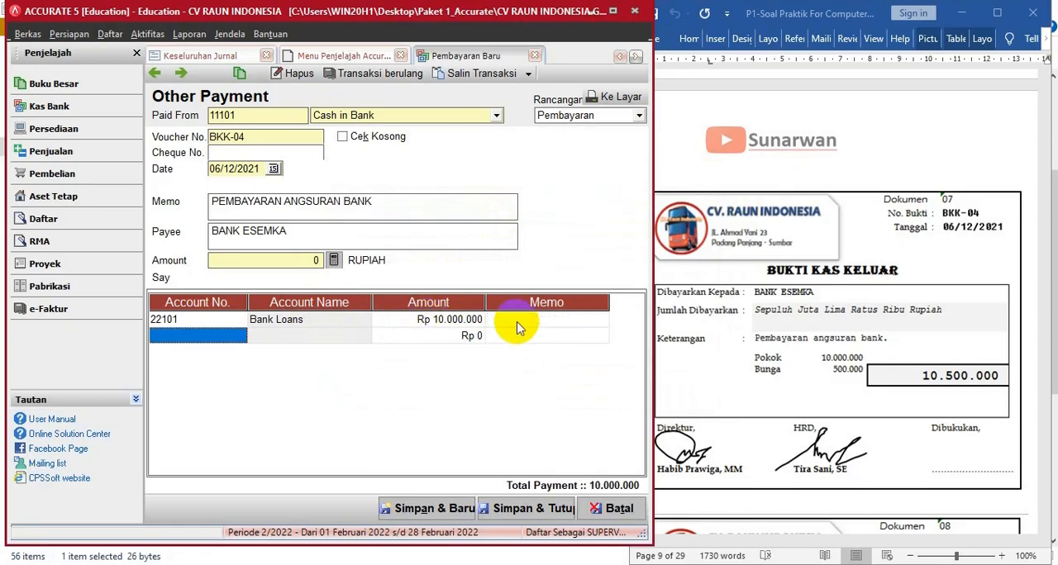
- Add an Interest Expense (91102) line of 500.000 and fill in the payment amount from the line total
{"action": "double_click", "coordinate": [240, 335]}
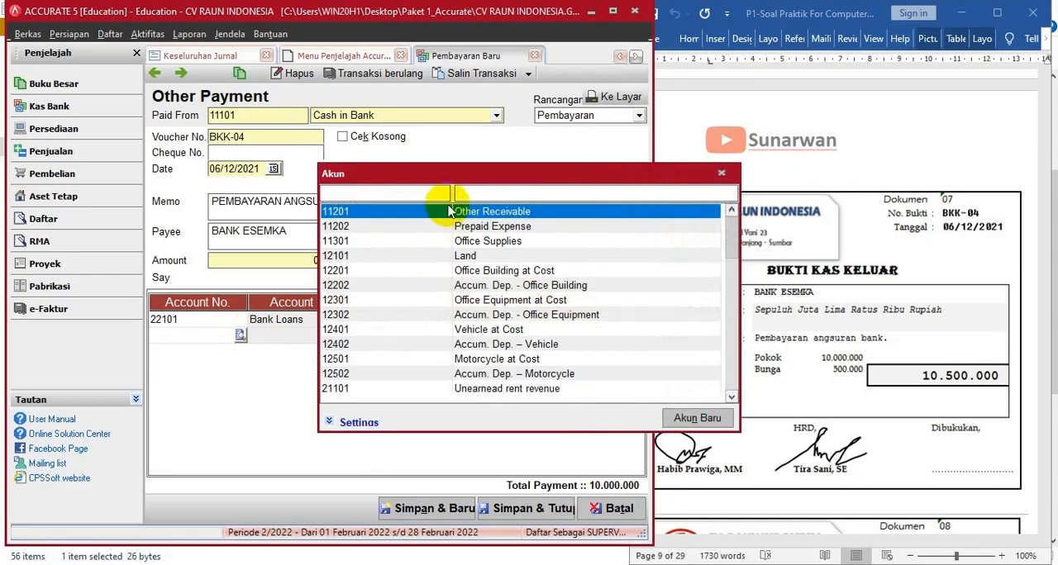
{"action": "left_click", "coordinate": [473, 191]}
{"action": "type", "text": "IN"}
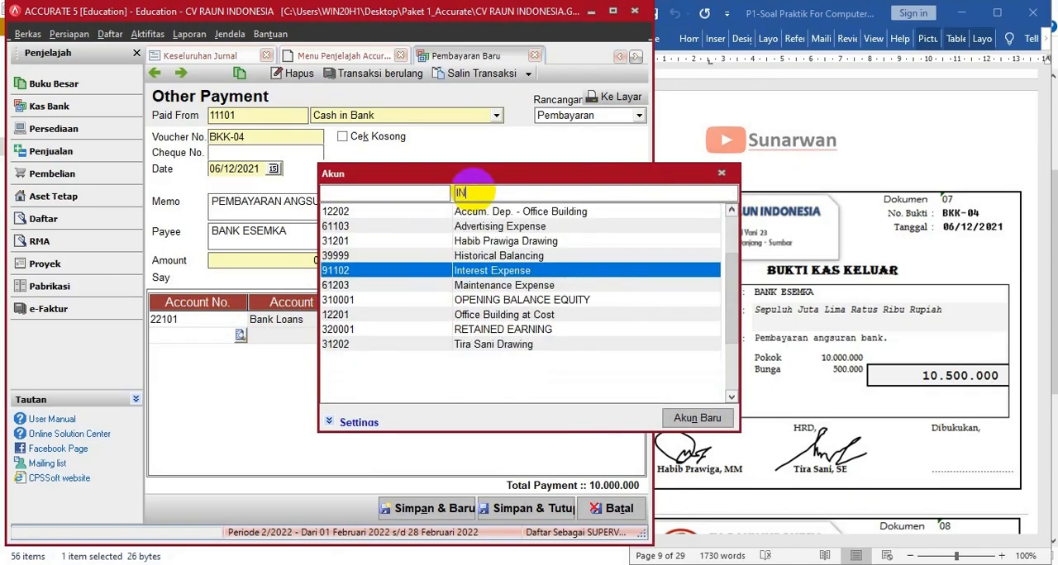
{"action": "double_click", "coordinate": [508, 272]}
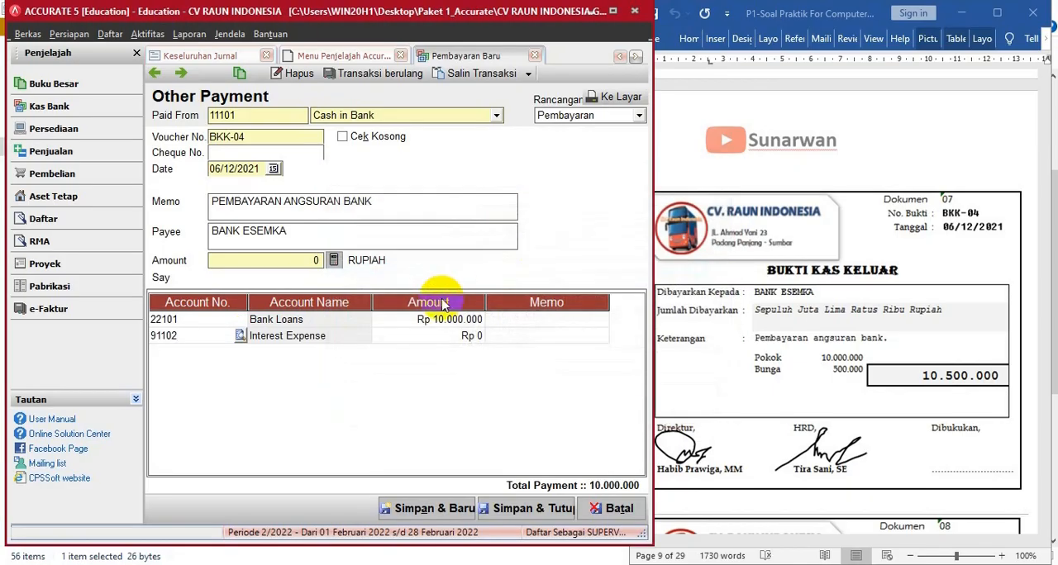
{"action": "left_click", "coordinate": [457, 338]}
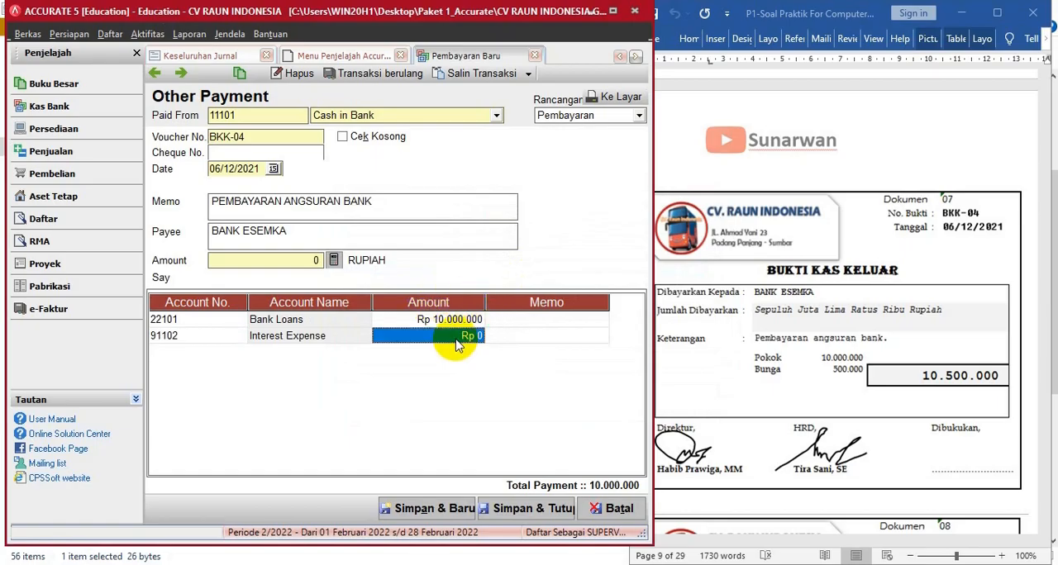
{"action": "type", "text": "500."}
{"action": "type", "text": "0000"}
{"action": "key", "text": "Tab"}
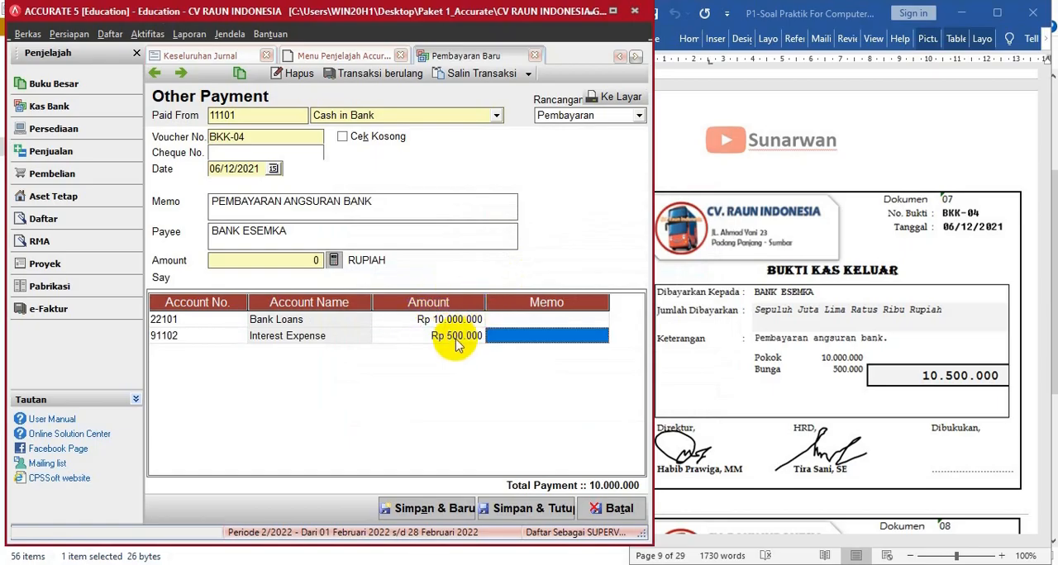
{"action": "left_click", "coordinate": [336, 262]}
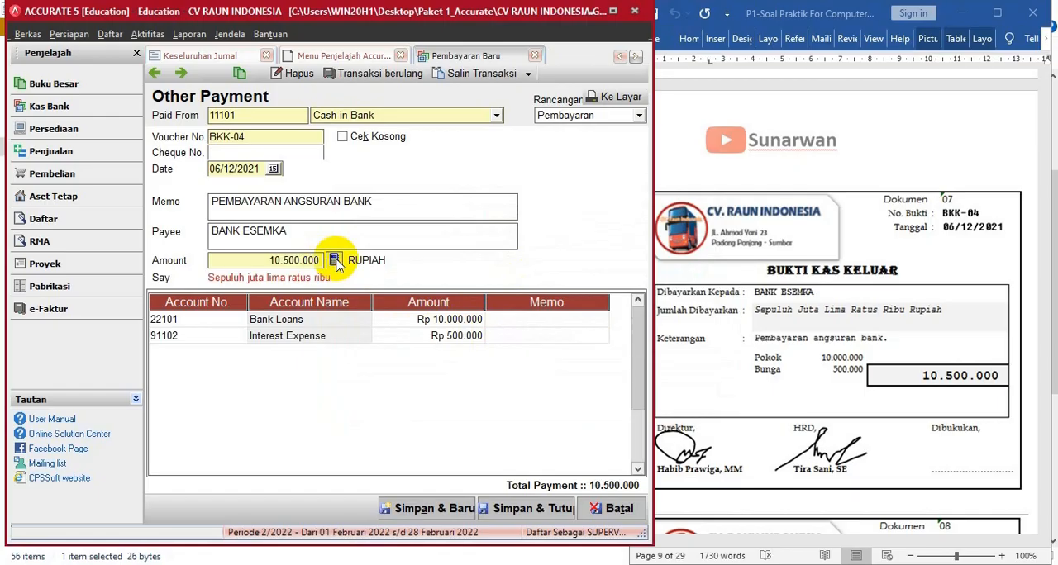
- Save and close the bank installment payment and bring up document 08, receipt BKM-03, in the Word document
{"action": "left_click", "coordinate": [529, 508]}
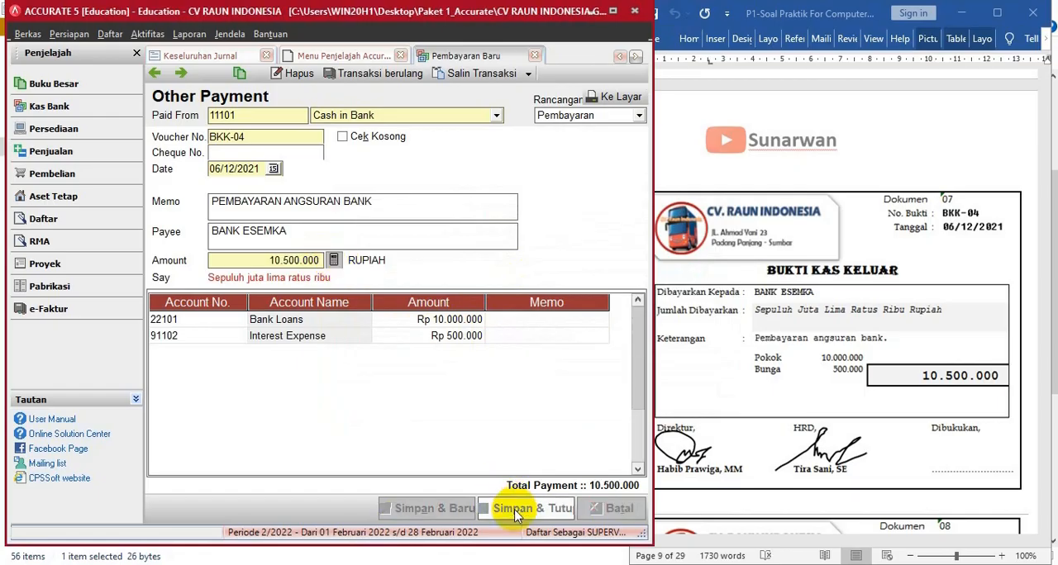
{"action": "left_click", "coordinate": [758, 354]}
{"action": "scroll", "coordinate": [761, 342], "scroll_direction": "down", "scroll_amount": 9}
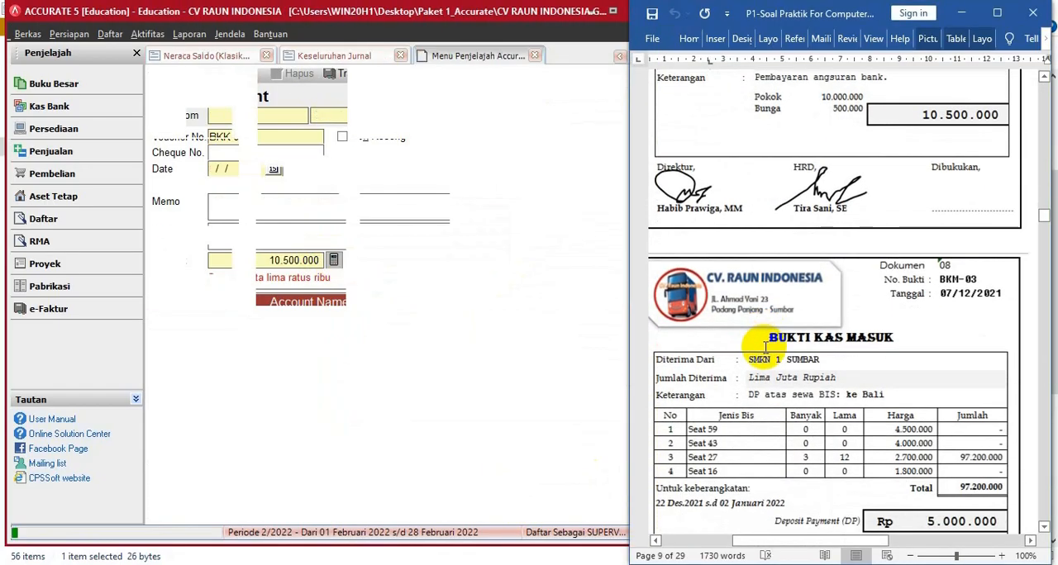
{"action": "scroll", "coordinate": [764, 348], "scroll_direction": "down", "scroll_amount": 1}
{"action": "scroll", "coordinate": [765, 348], "scroll_direction": "down", "scroll_amount": 1}
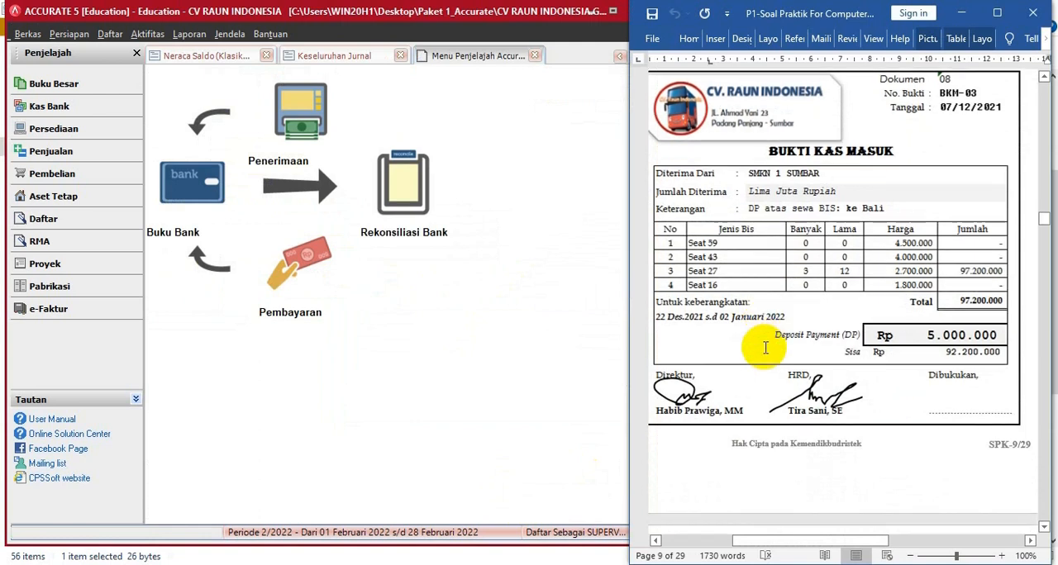
- Start a new Other Deposit into Cash in Bank and date it 07/12/2021
{"action": "left_click", "coordinate": [295, 164]}
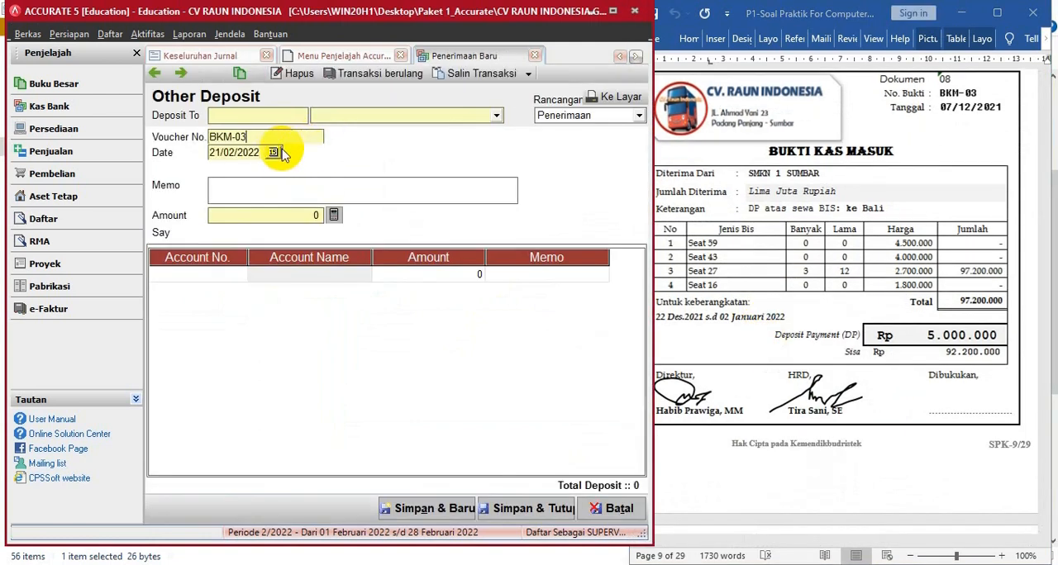
{"action": "left_click", "coordinate": [350, 116]}
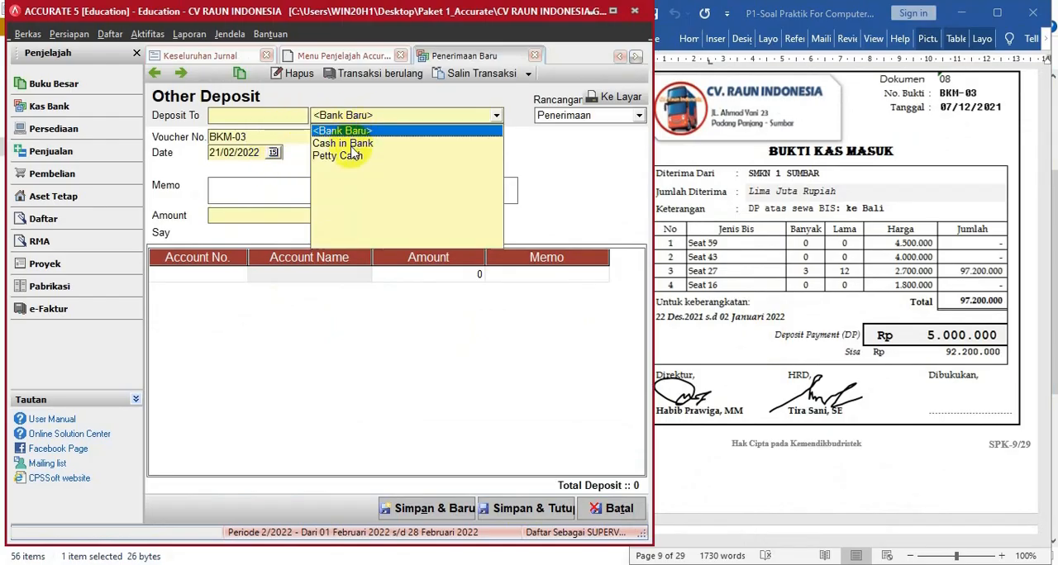
{"action": "left_click", "coordinate": [353, 139]}
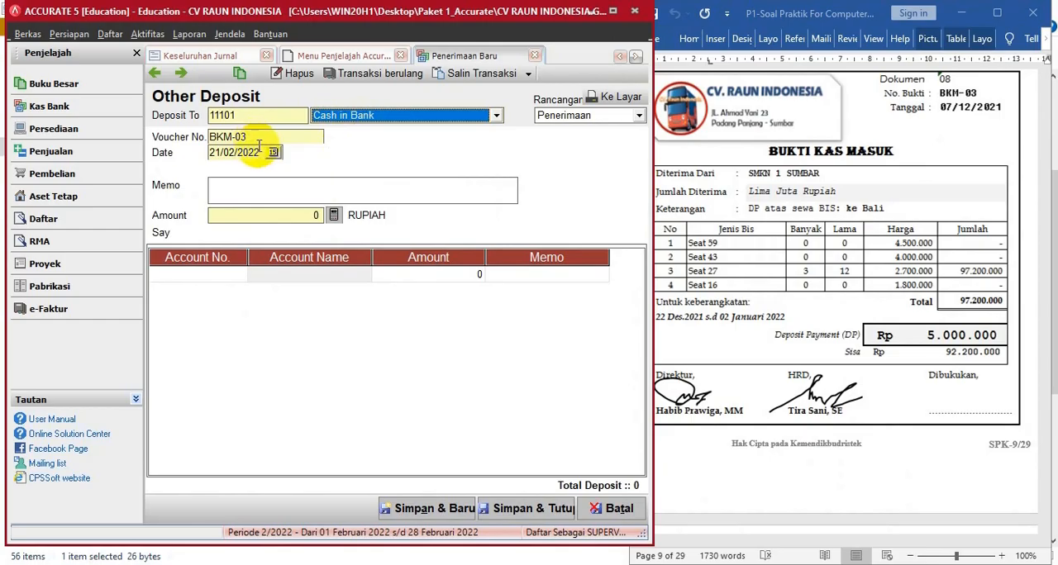
{"action": "left_click", "coordinate": [261, 153]}
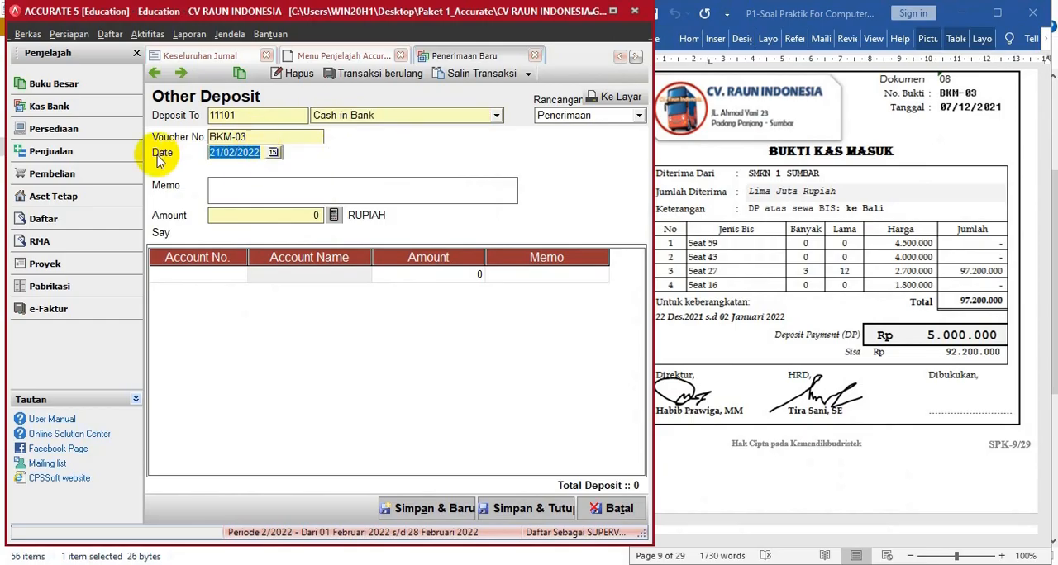
{"action": "type", "text": "07"}
{"action": "type", "text": "1"}
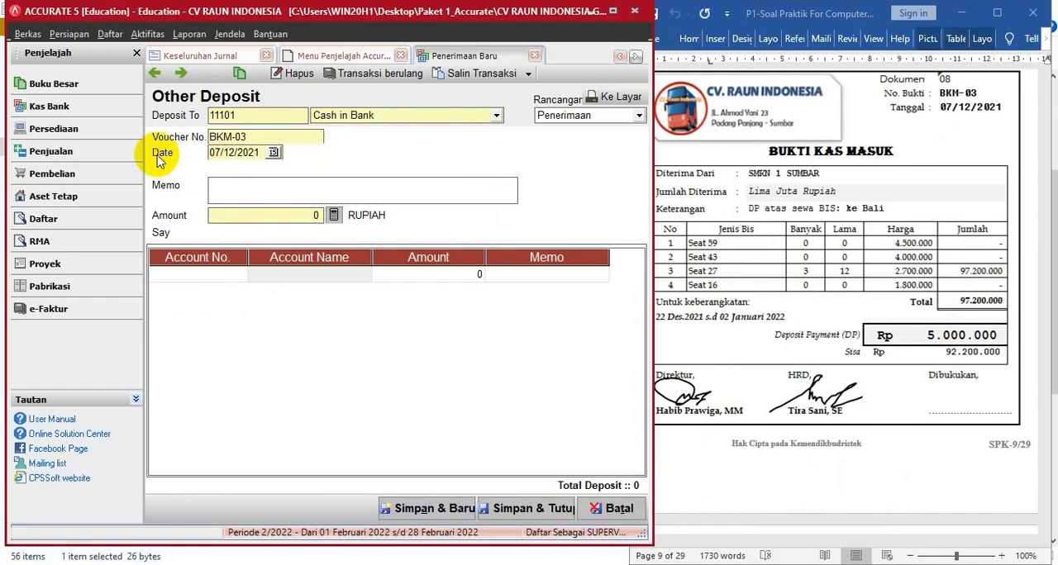
{"action": "type", "text": "2202SMKN SUMBAR"}
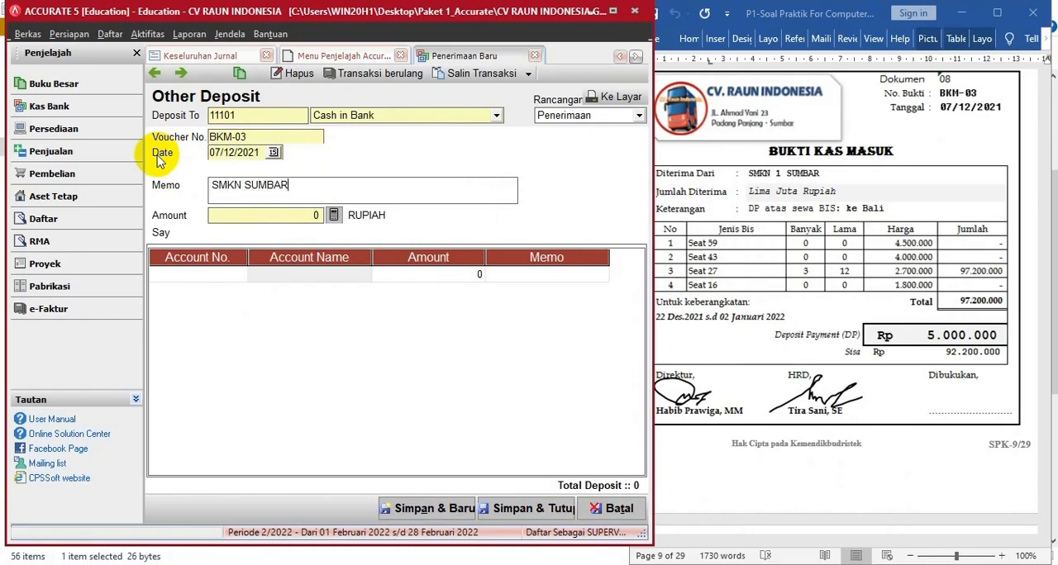
- Enter SMKN SUMBAR, DP SEWA KE BALI as the deposit's memo
{"action": "type", "text": ", DP SEWA KE BALI"}
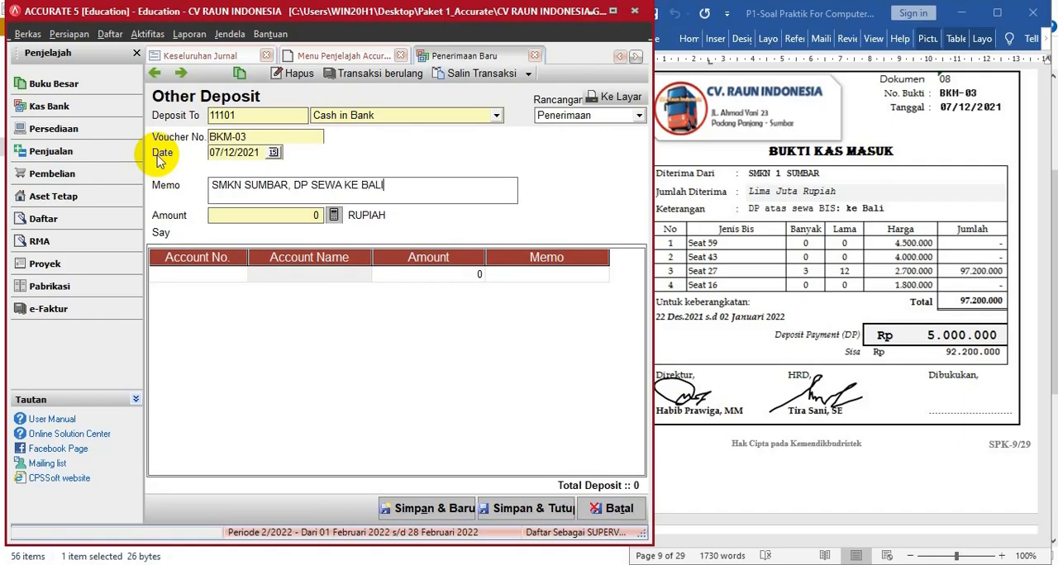
- Add an Unearnead rent revenue (21101) line of 5.000.000 and fill in the deposit amount from the line total
{"action": "left_click", "coordinate": [223, 275]}
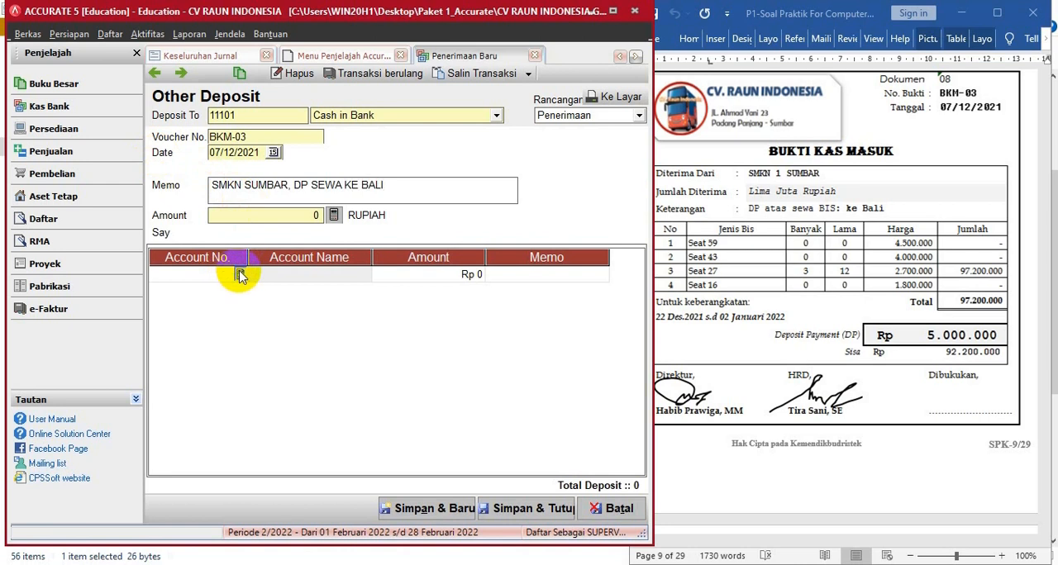
{"action": "left_click", "coordinate": [239, 274]}
{"action": "left_click", "coordinate": [488, 193]}
{"action": "type", "text": "UN"}
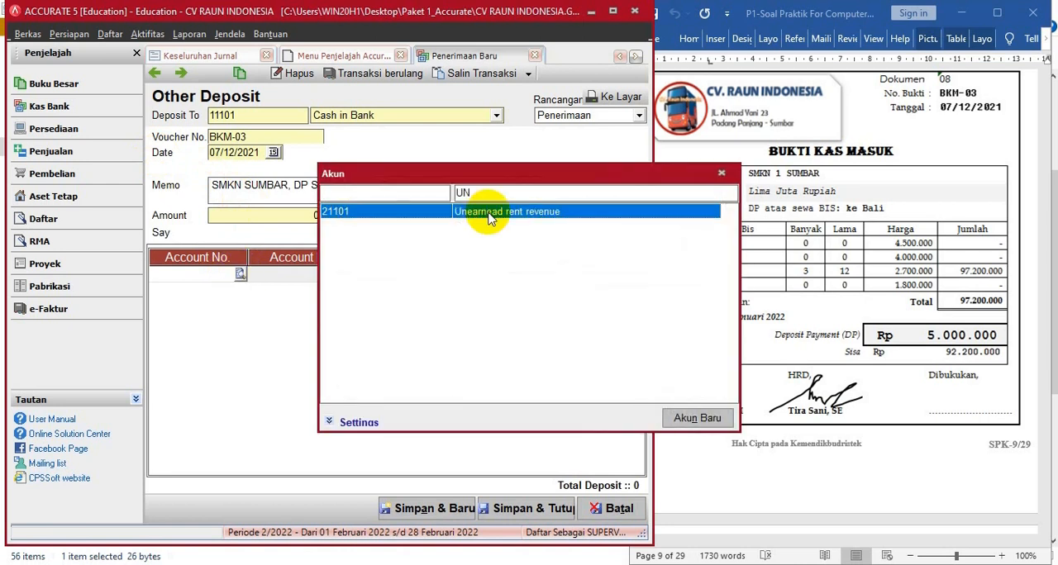
{"action": "double_click", "coordinate": [488, 214]}
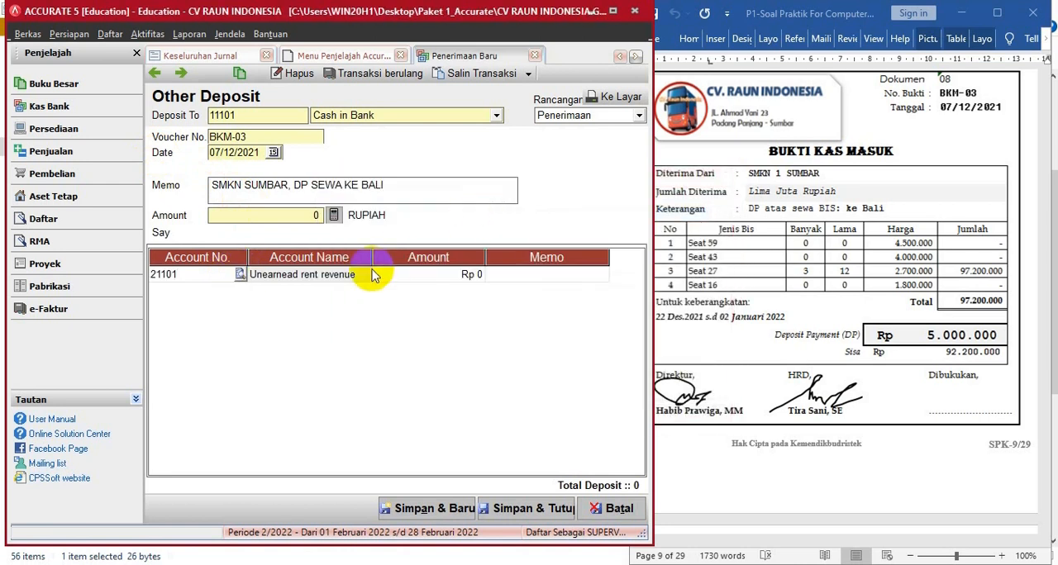
{"action": "left_click", "coordinate": [424, 277]}
{"action": "type", "text": "5000000"}
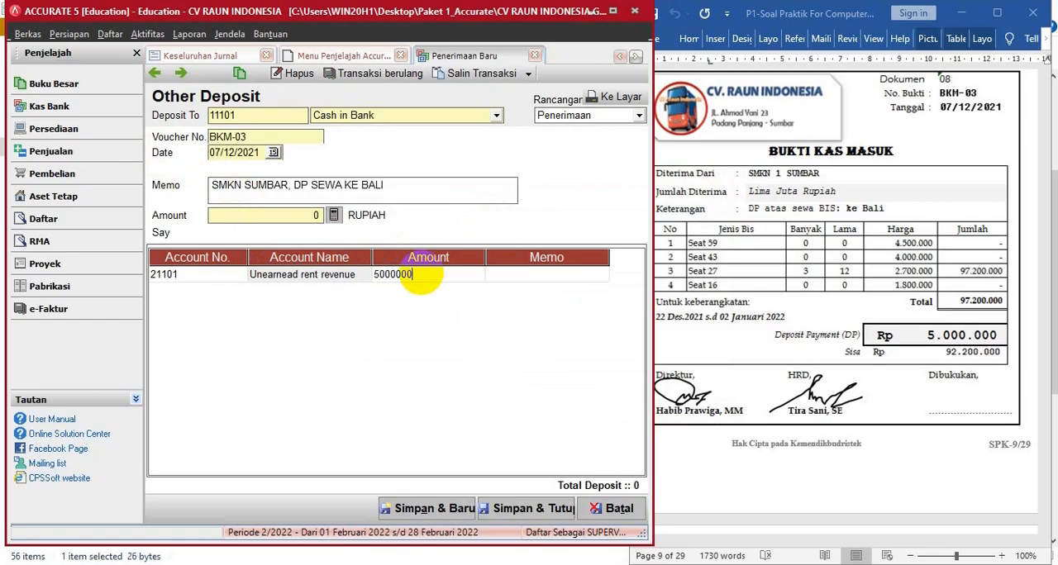
{"action": "key", "text": "Tab"}
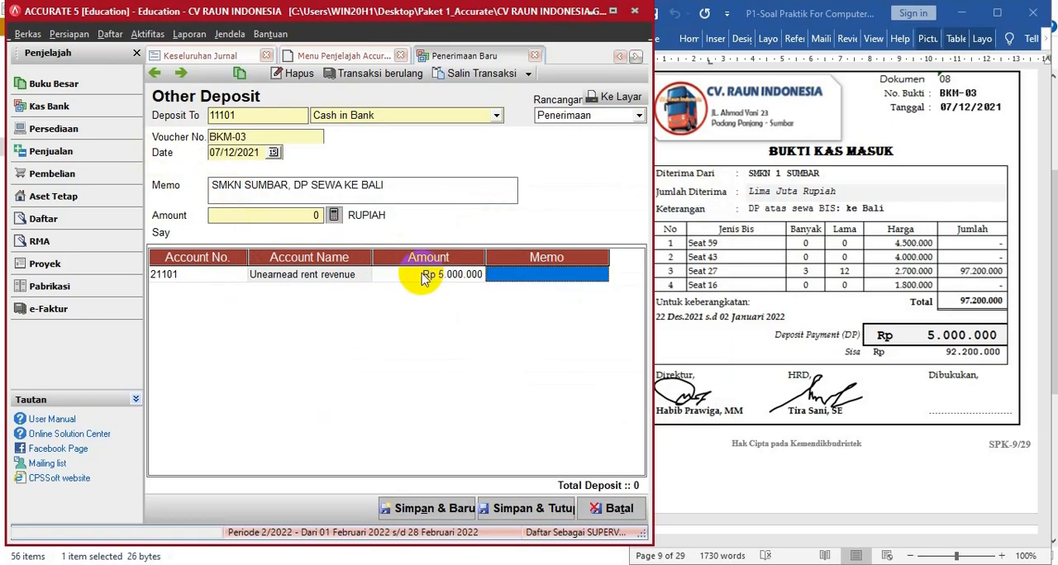
{"action": "left_click", "coordinate": [337, 217]}
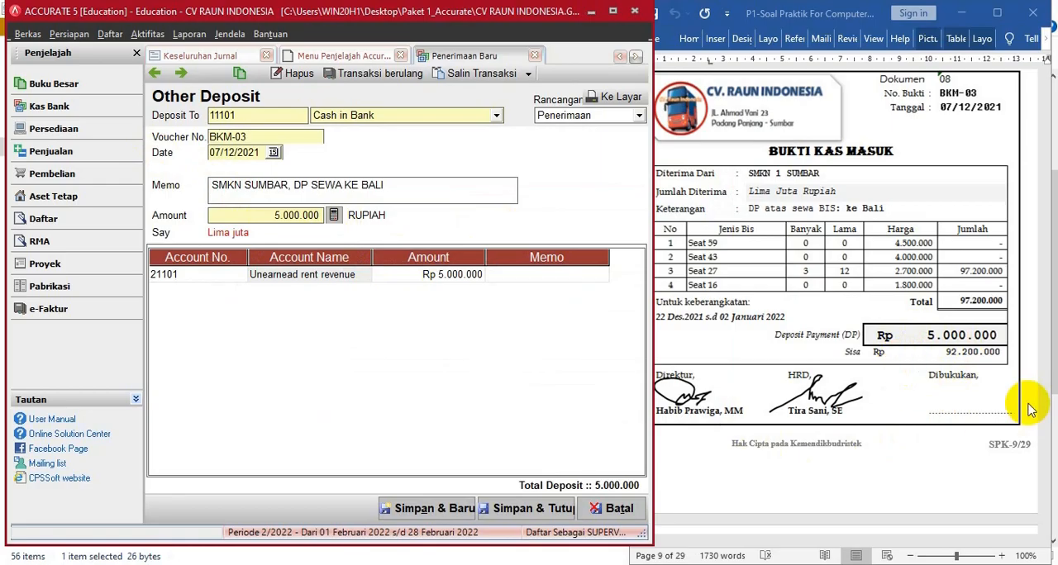
- Save and close the rental down-payment deposit and bring up document 09, receipt BKM-04, in the Word document
{"action": "left_click", "coordinate": [521, 509]}
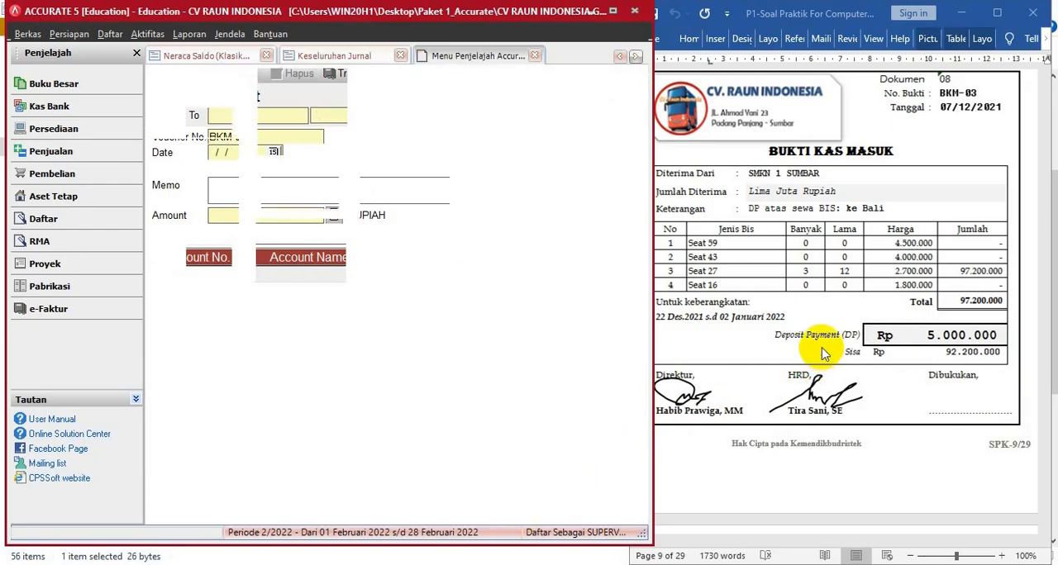
{"action": "left_click", "coordinate": [820, 345]}
{"action": "scroll", "coordinate": [820, 345], "scroll_direction": "down", "scroll_amount": 8}
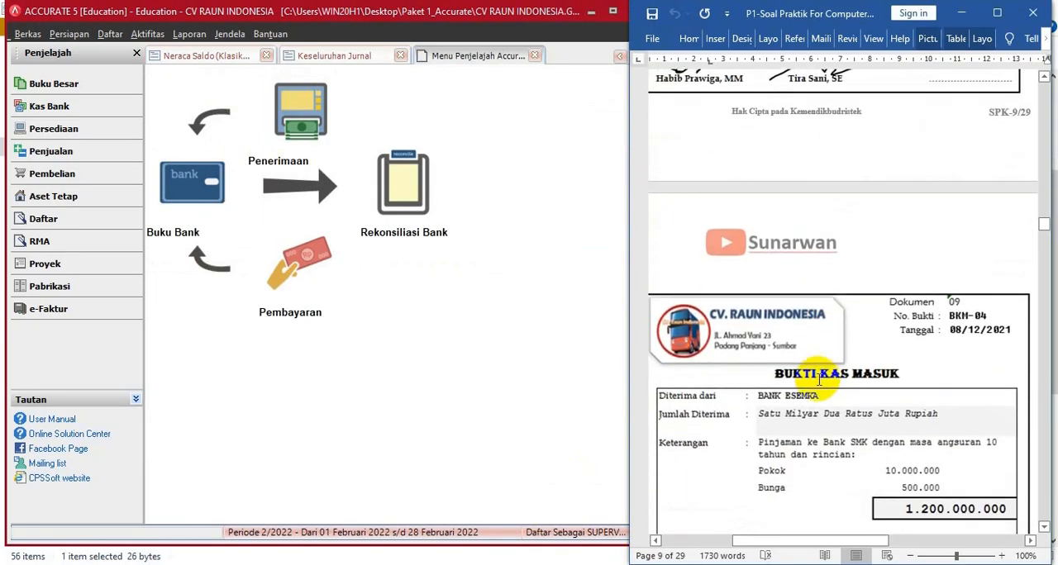
{"action": "scroll", "coordinate": [820, 378], "scroll_direction": "down", "scroll_amount": 4}
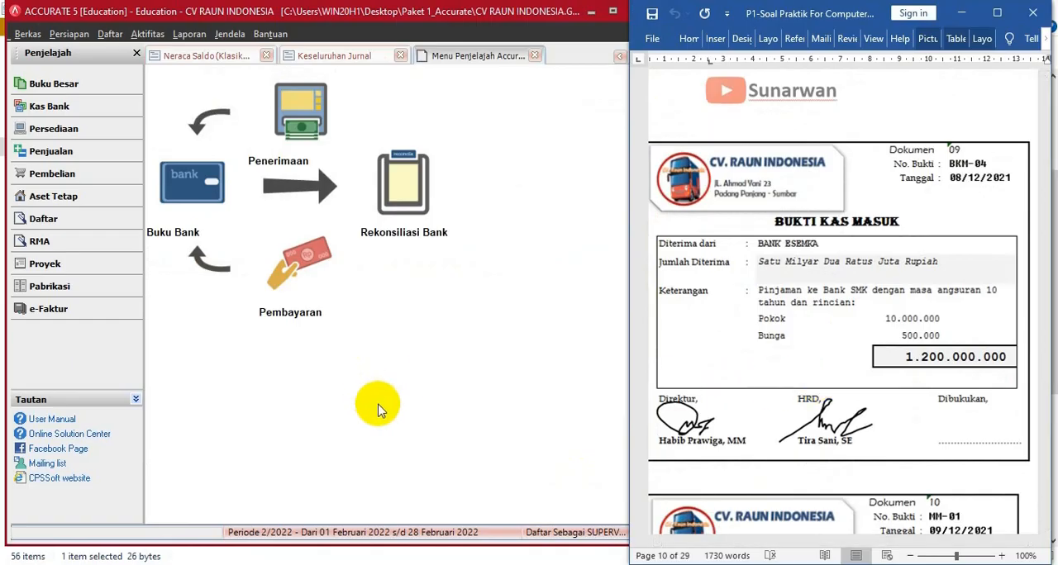
- Start a new Other Deposit into Cash in Bank dated 08/12/2021 with the memo PENERIMAAN PINJAMAN DARI BANK ESEMKA
{"action": "left_click", "coordinate": [299, 141]}
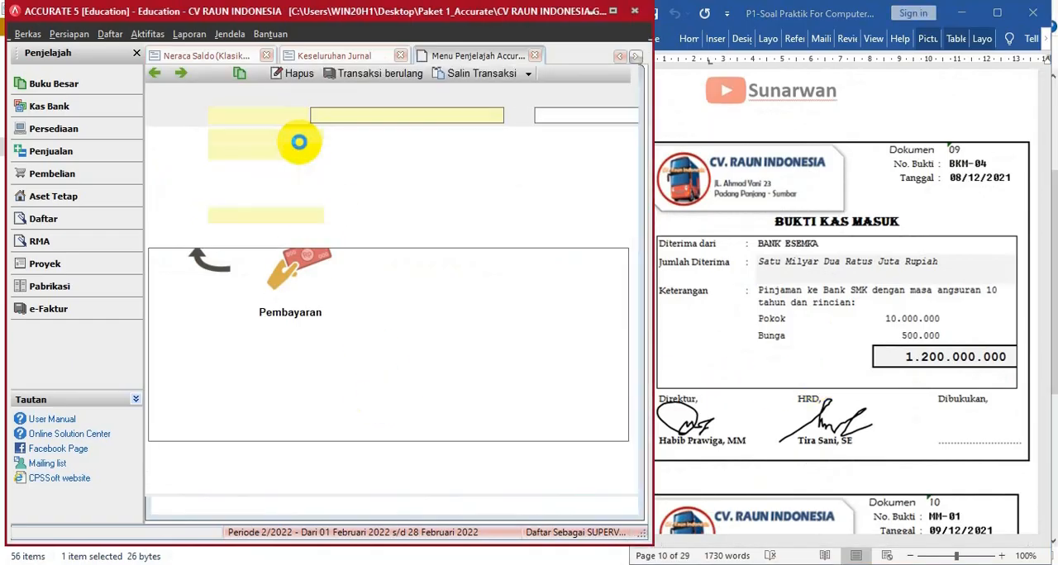
{"action": "left_click", "coordinate": [498, 120]}
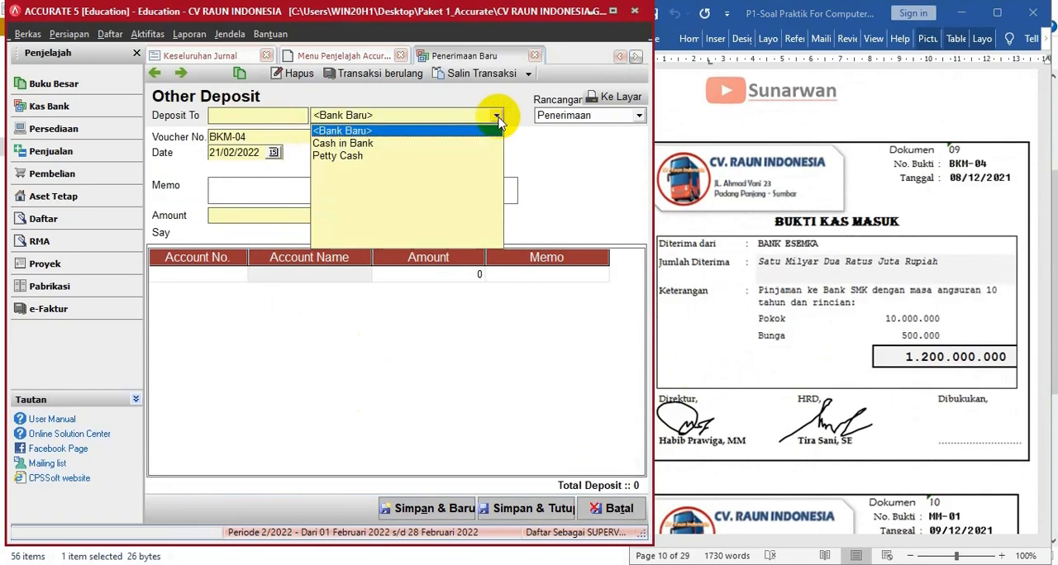
{"action": "left_click", "coordinate": [364, 142]}
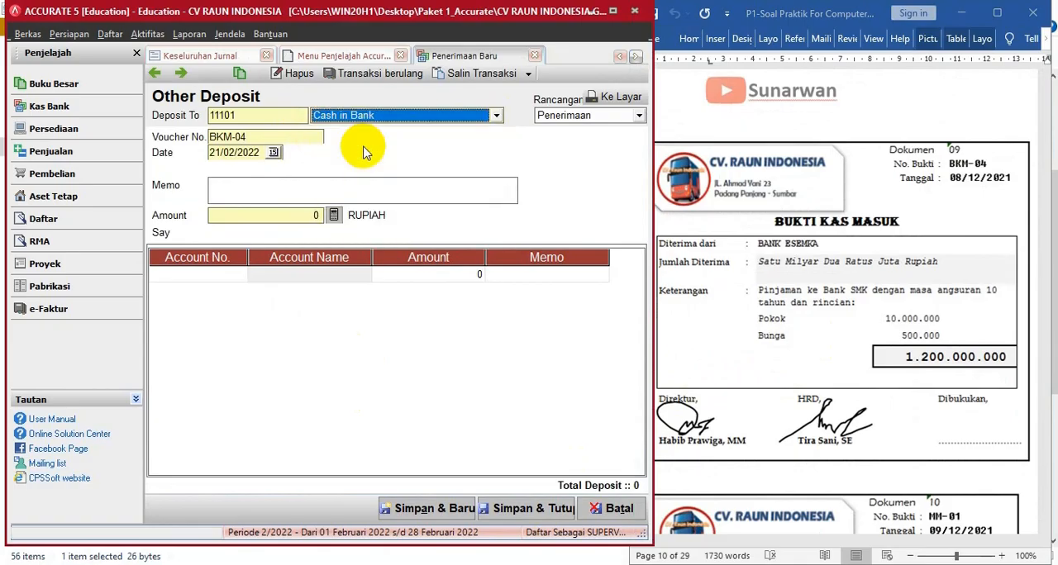
{"action": "left_click", "coordinate": [252, 154]}
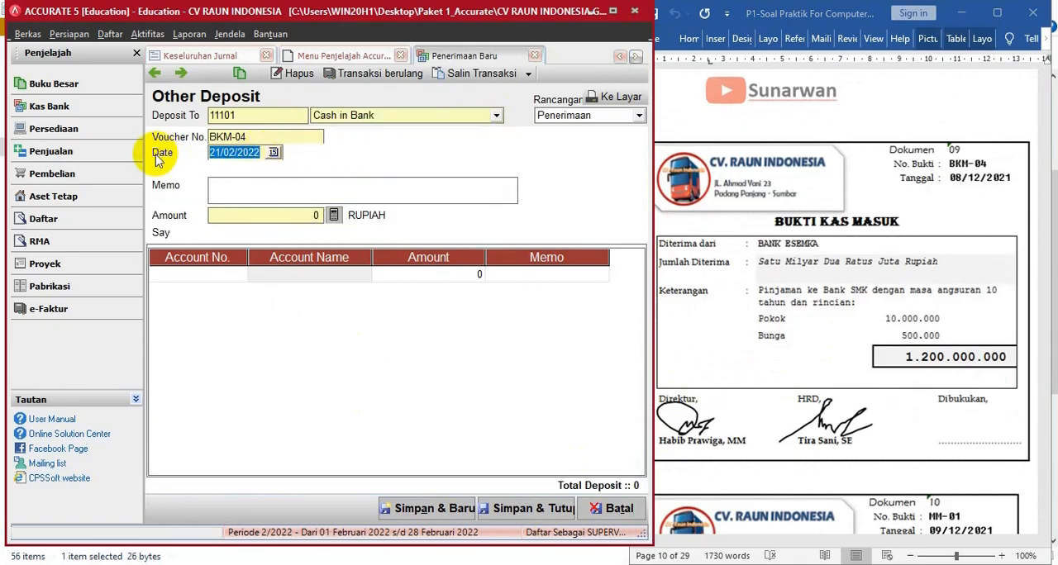
{"action": "type", "text": "08/"}
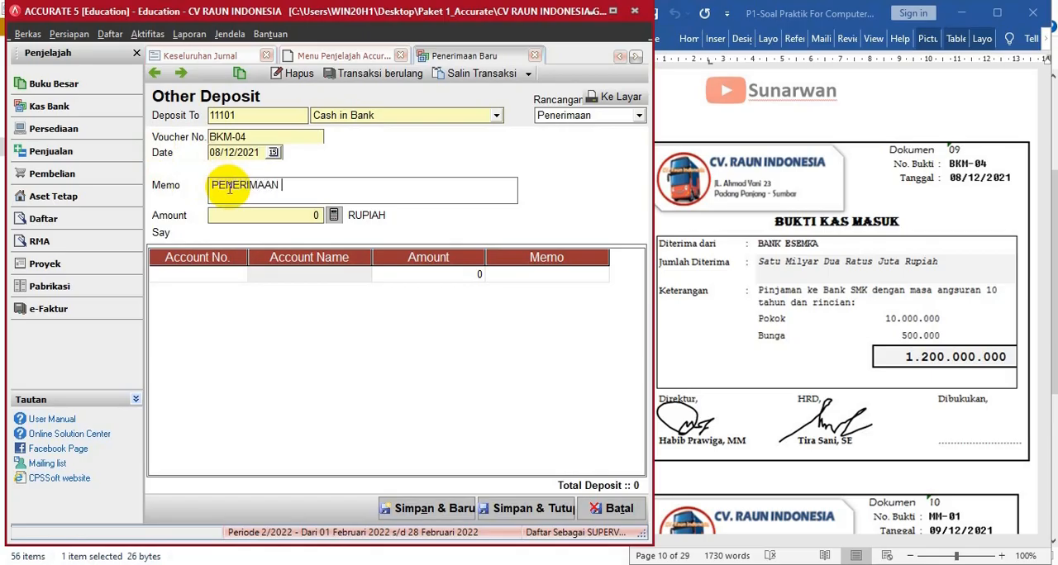
{"action": "type", "text": "NJAMAN DARI BANK"}
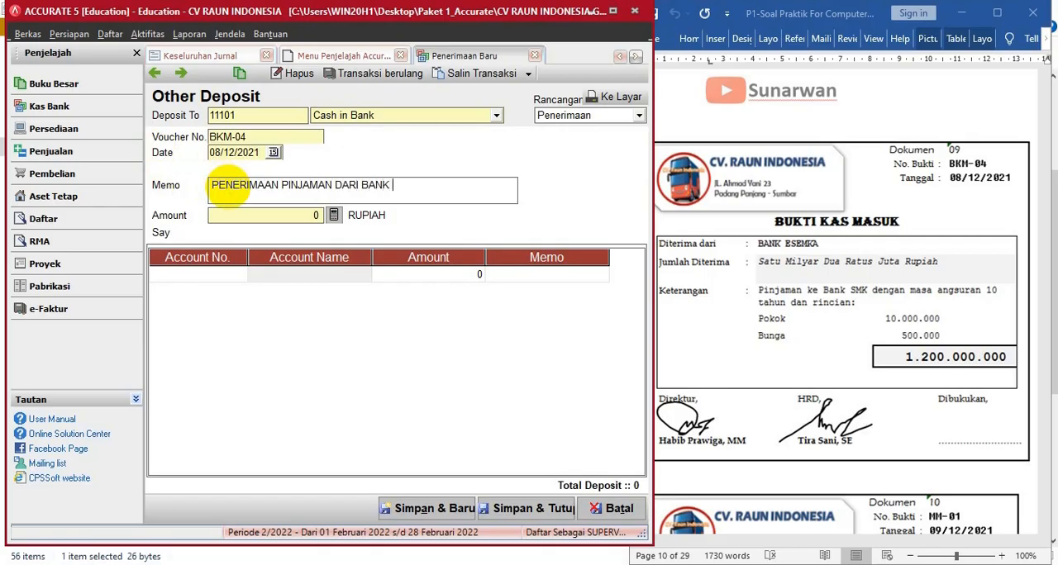
{"action": "type", "text": "EMKA"}
- Add a Bank Loans (22101) line of 1.200.000.000 and fill in the deposit amount from the line total
{"action": "left_click", "coordinate": [190, 275]}
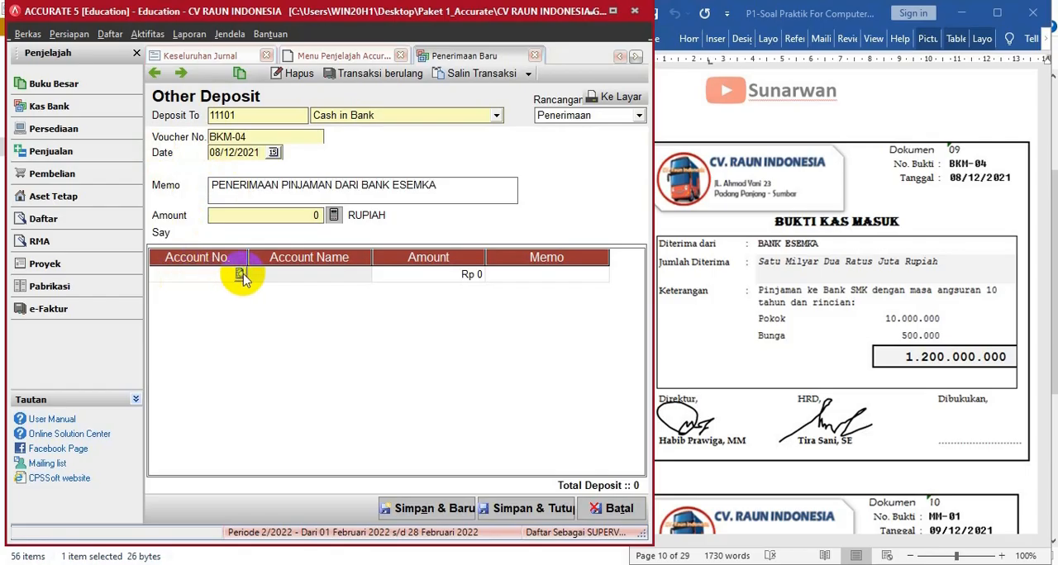
{"action": "left_click", "coordinate": [239, 276]}
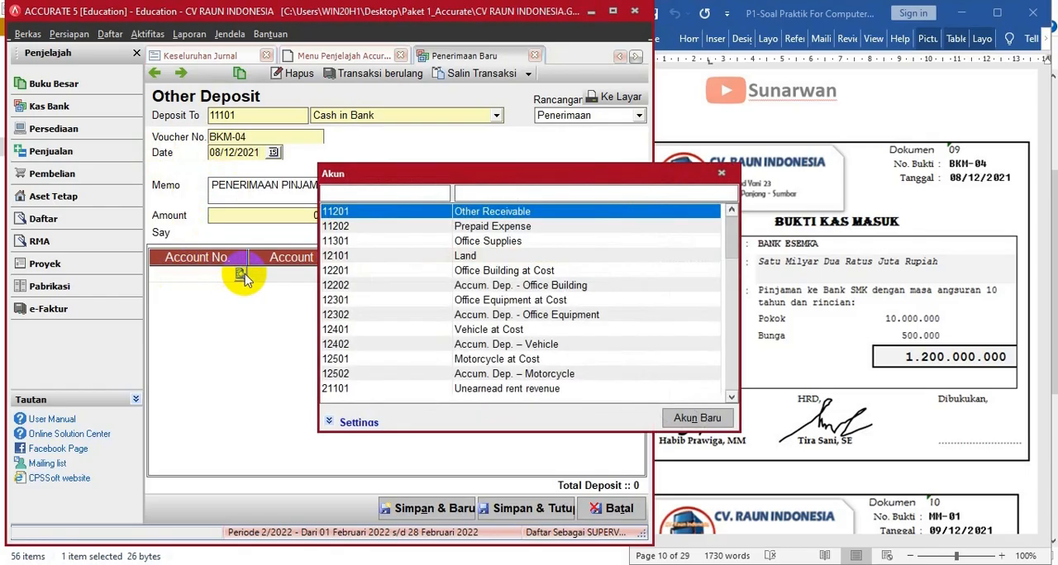
{"action": "left_click", "coordinate": [469, 192]}
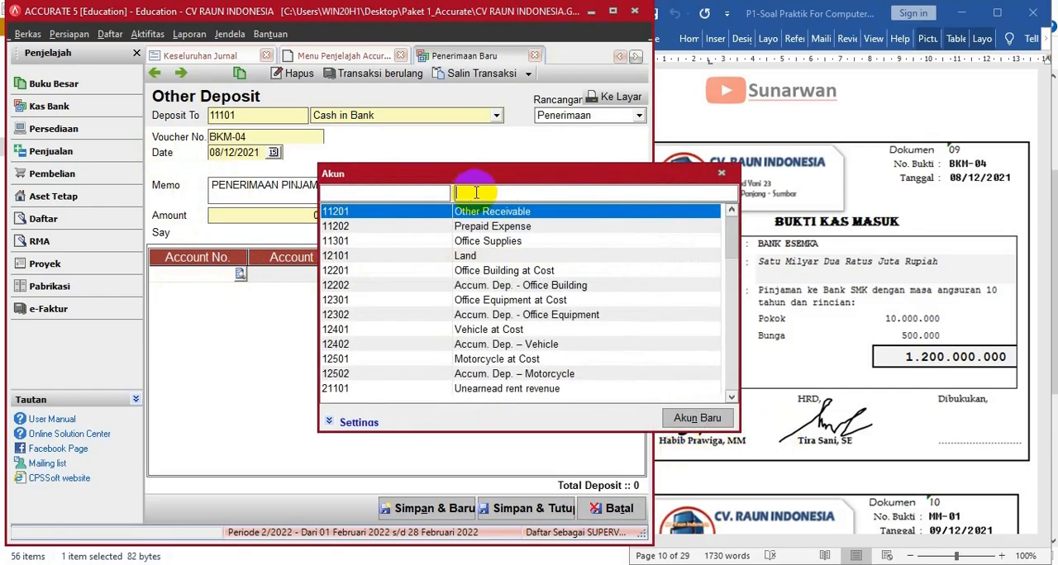
{"action": "type", "text": "BAN"}
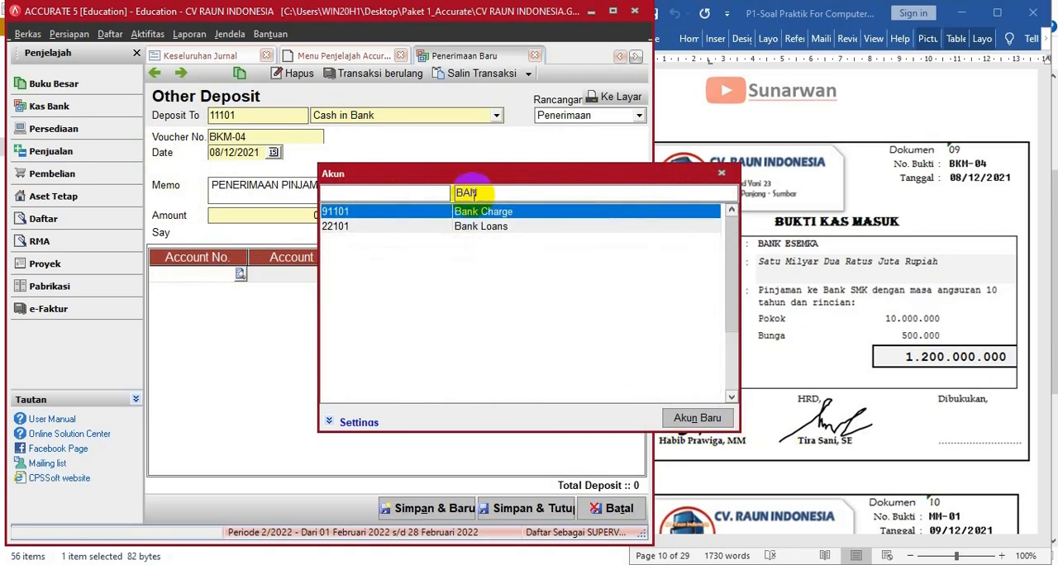
{"action": "double_click", "coordinate": [471, 226]}
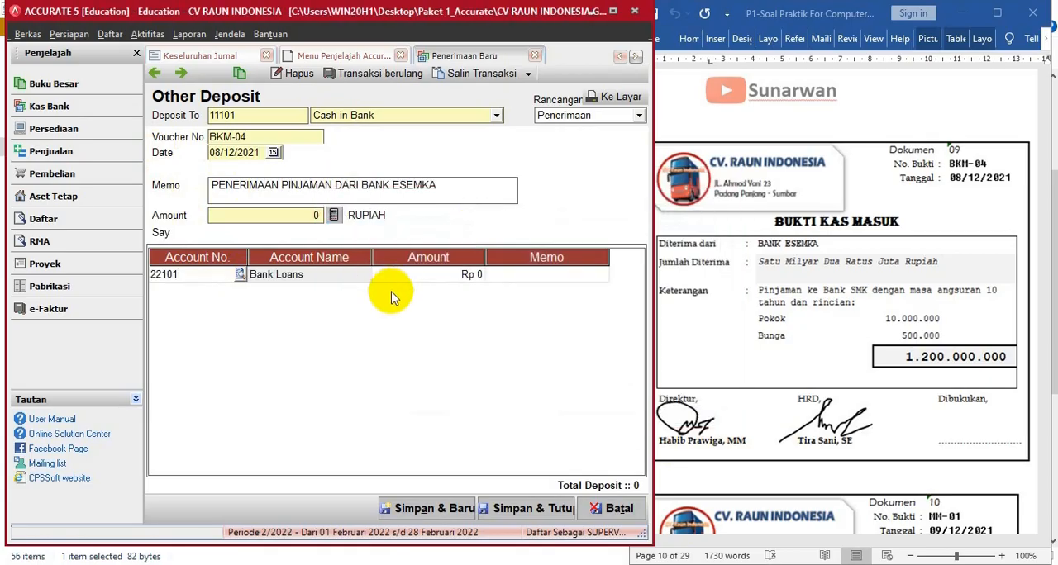
{"action": "left_click", "coordinate": [405, 276]}
{"action": "type", "text": "1200000000"}
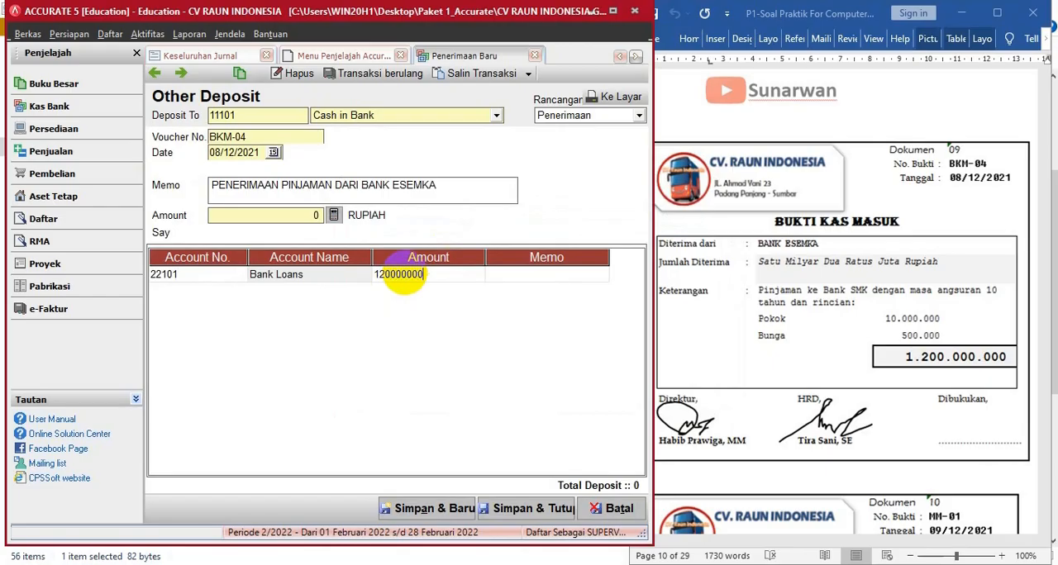
{"action": "key", "text": "Tab"}
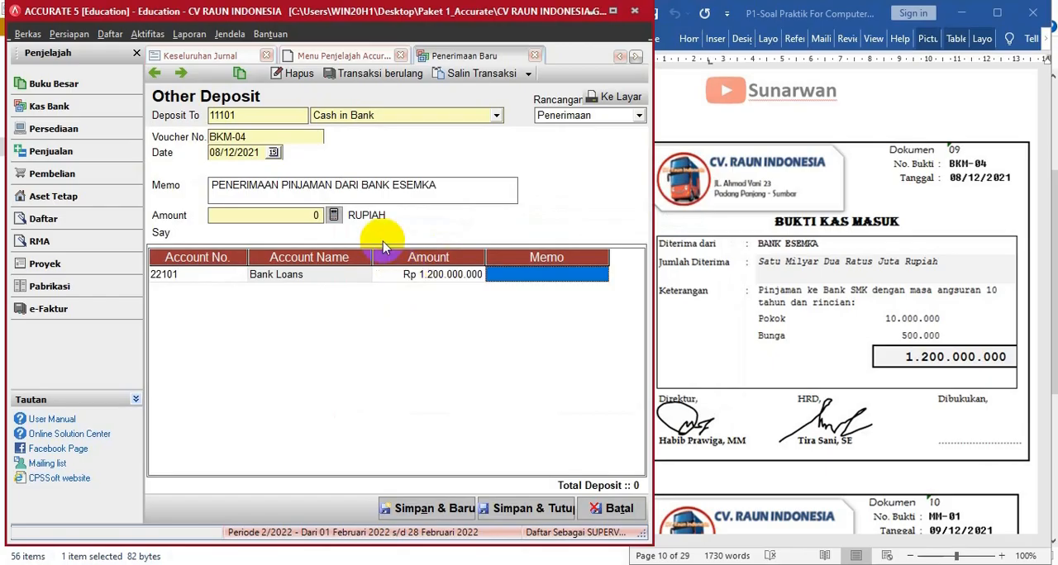
{"action": "left_click", "coordinate": [335, 223]}
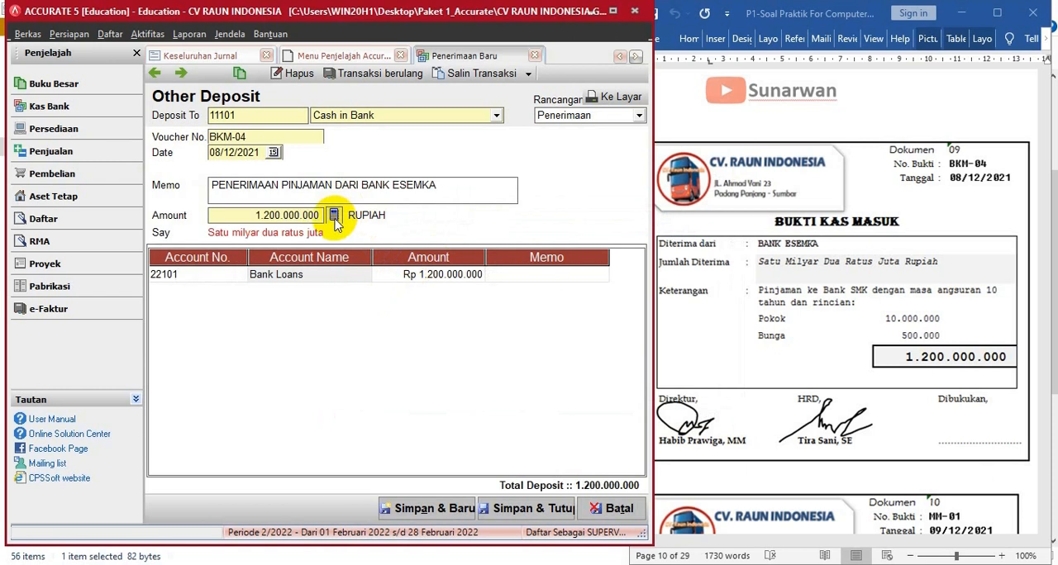
- Enter ANGSURAN SELAMA 10 TAHUN as the Bank Loans line's memo and widen the Memo column
{"action": "left_click", "coordinate": [541, 275]}
{"action": "left_click", "coordinate": [541, 279]}
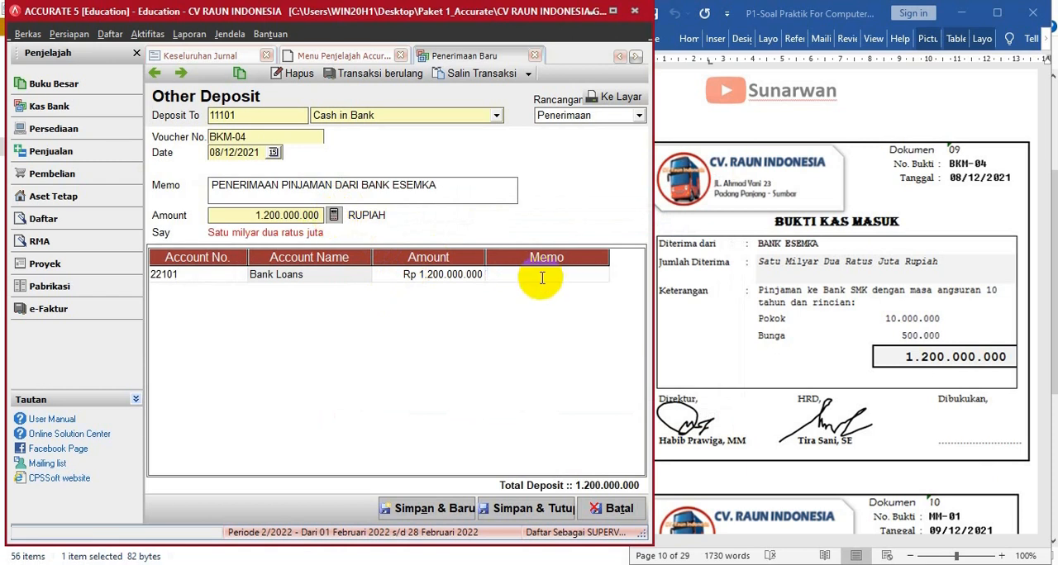
{"action": "type", "text": "ANG"}
{"action": "type", "text": "SURAN SELAMA 10 TAHUN"}
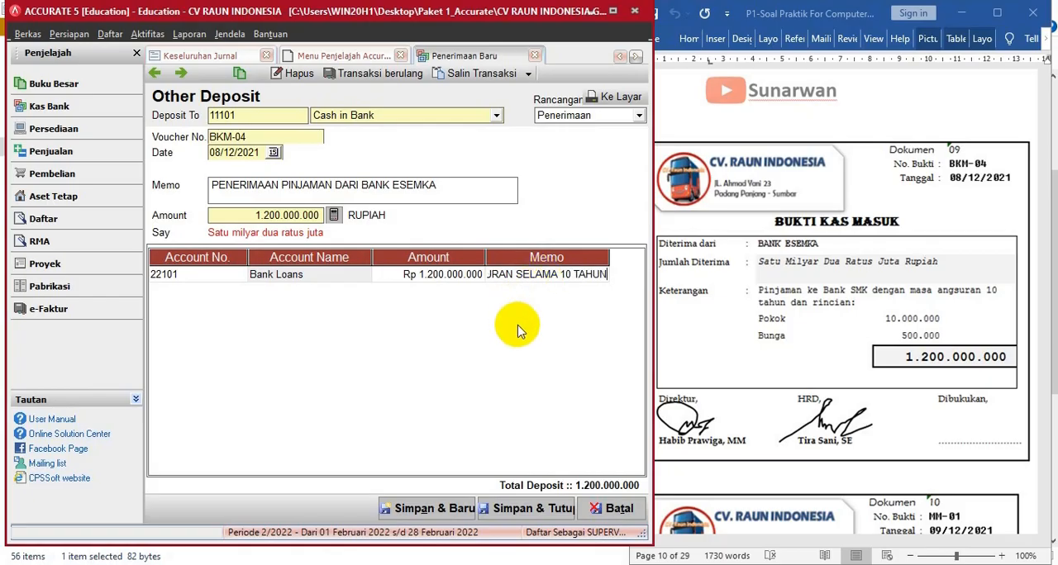
{"action": "left_click_drag", "start_coordinate": [610, 262], "coordinate": [641, 263]}
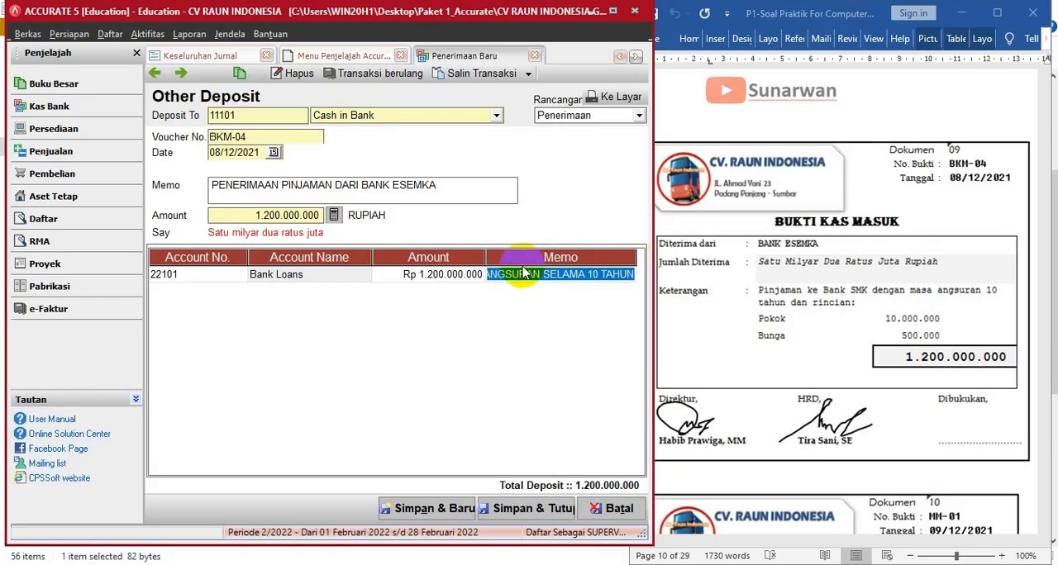
- Save and close the bank loan deposit, and refresh the Keseluruhan Jurnal report with the window temporarily maximized
{"action": "left_click_drag", "start_coordinate": [480, 252], "coordinate": [506, 259]}
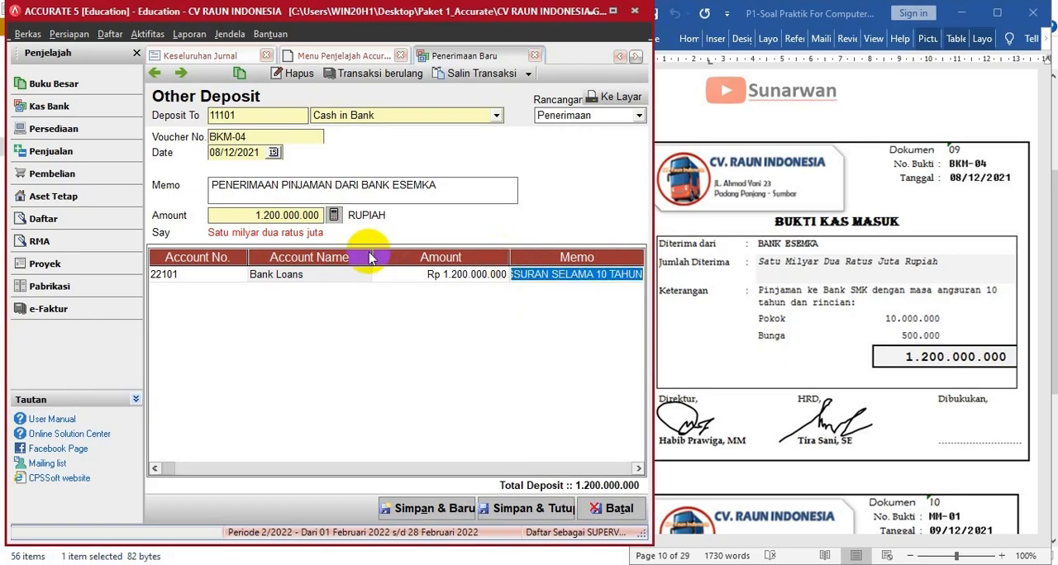
{"action": "left_click", "coordinate": [530, 510]}
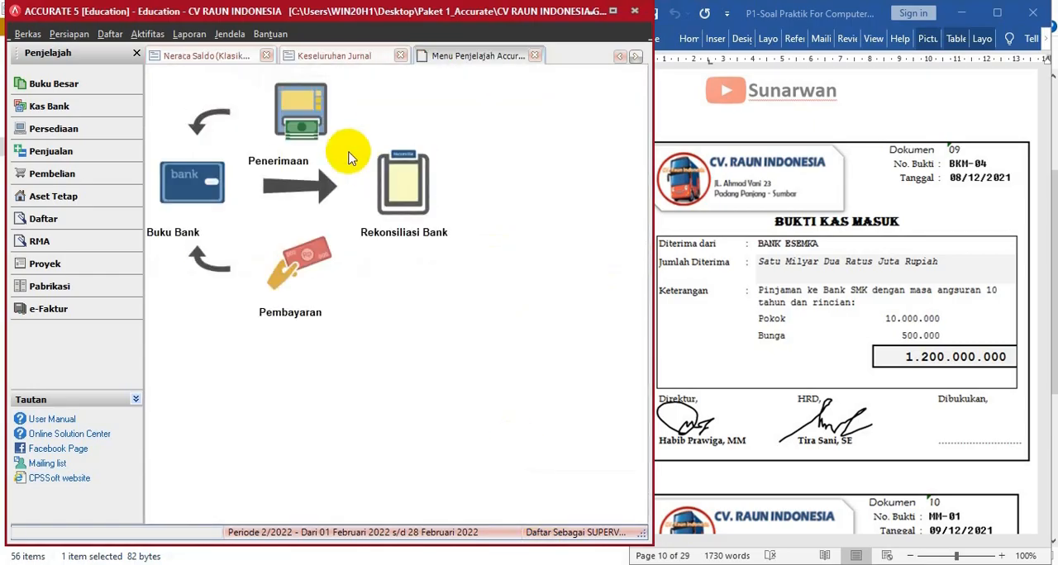
{"action": "left_click", "coordinate": [349, 60]}
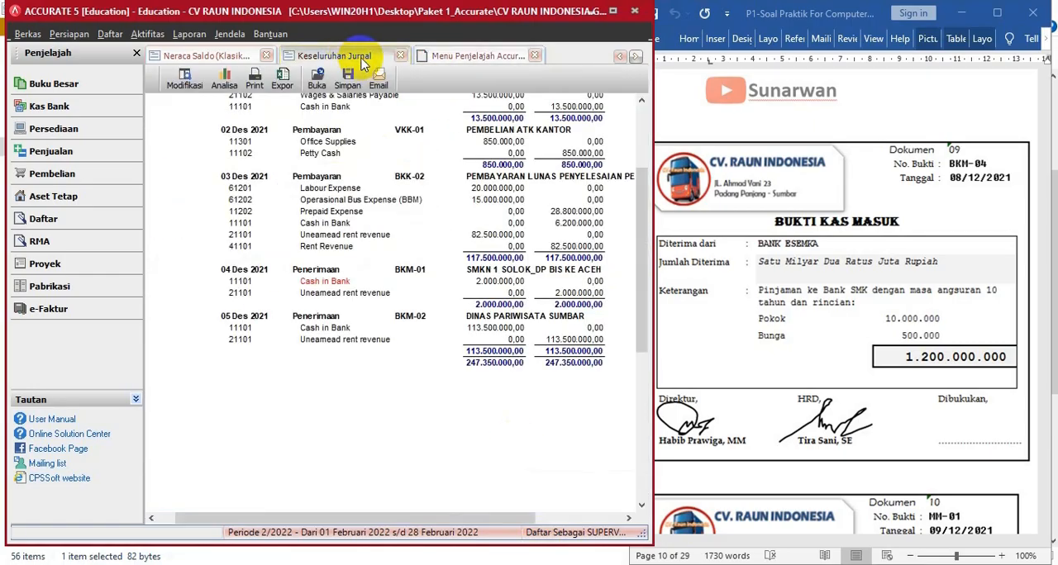
{"action": "left_click", "coordinate": [612, 10]}
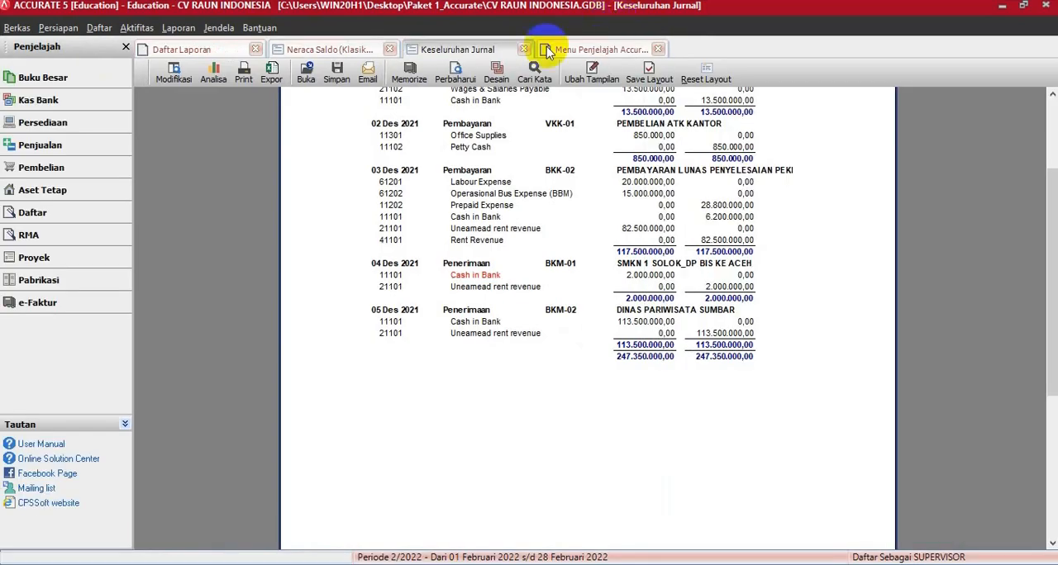
{"action": "left_click", "coordinate": [455, 70]}
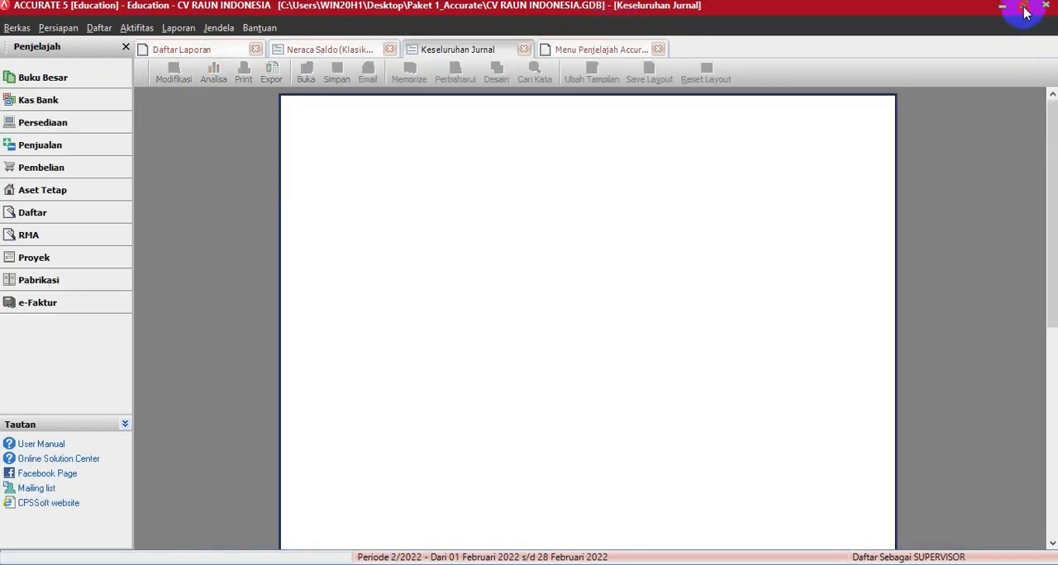
{"action": "left_click", "coordinate": [1023, 6]}
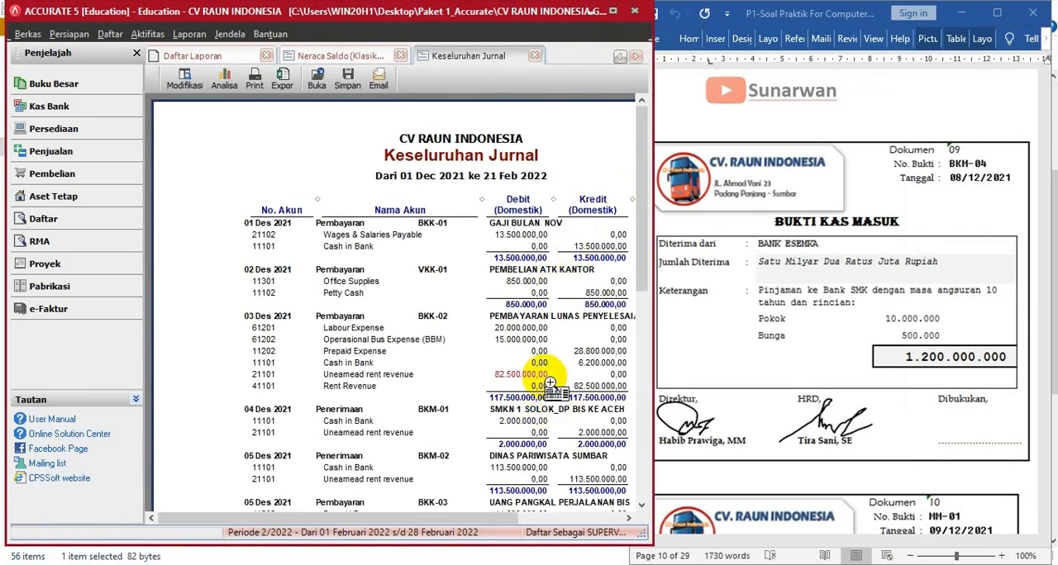
- Review the journal entries through BKM-04 in the report and bring up document 10, memo MM-01, in the Word document
{"action": "scroll", "coordinate": [549, 383], "scroll_direction": "down", "scroll_amount": 8}
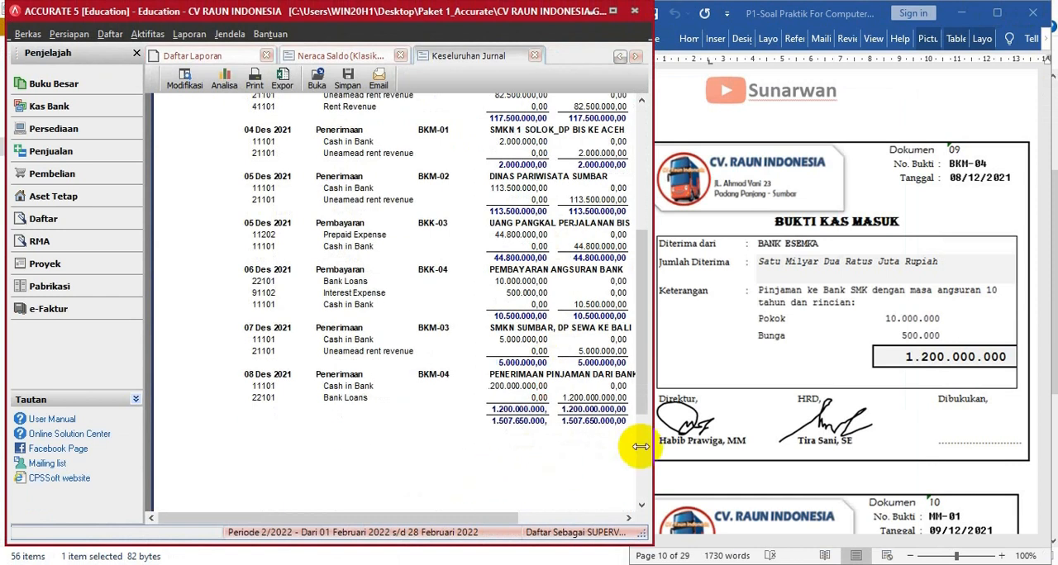
{"action": "left_click_drag", "start_coordinate": [501, 518], "coordinate": [529, 519]}
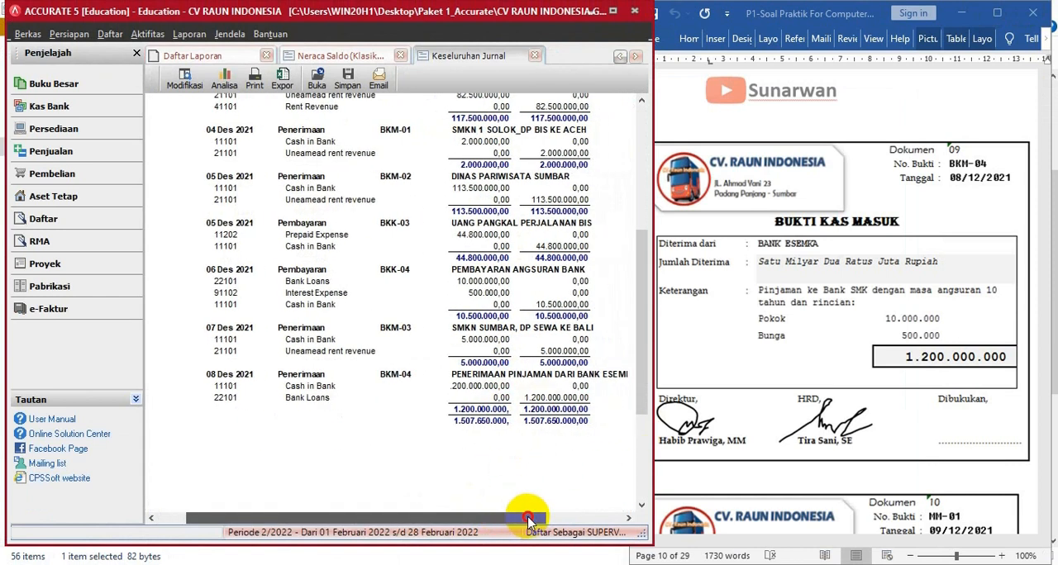
{"action": "scroll", "coordinate": [456, 425], "scroll_direction": "down", "scroll_amount": 1}
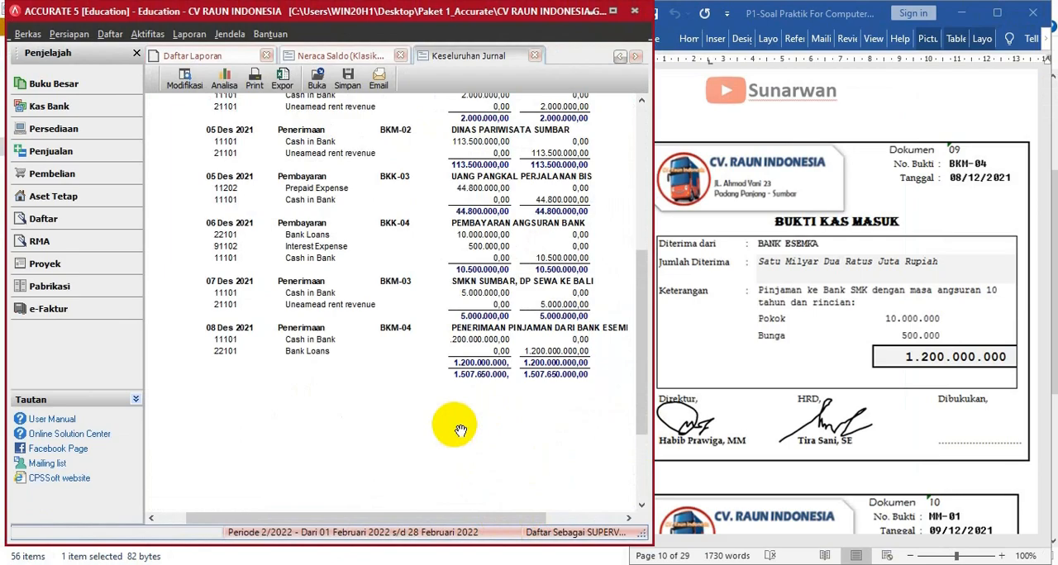
{"action": "scroll", "coordinate": [460, 431], "scroll_direction": "up", "scroll_amount": 2}
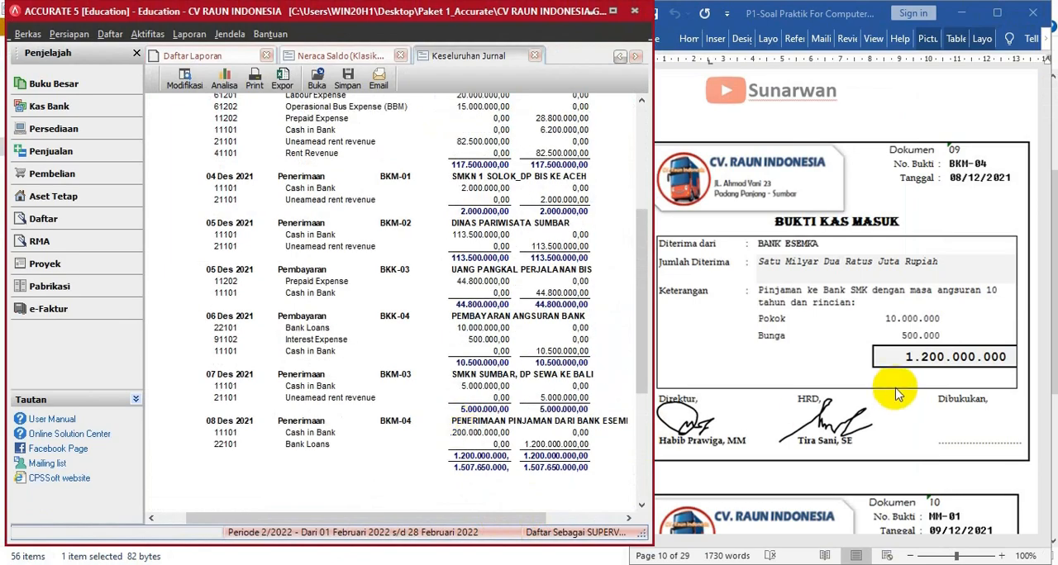
{"action": "left_click", "coordinate": [909, 361]}
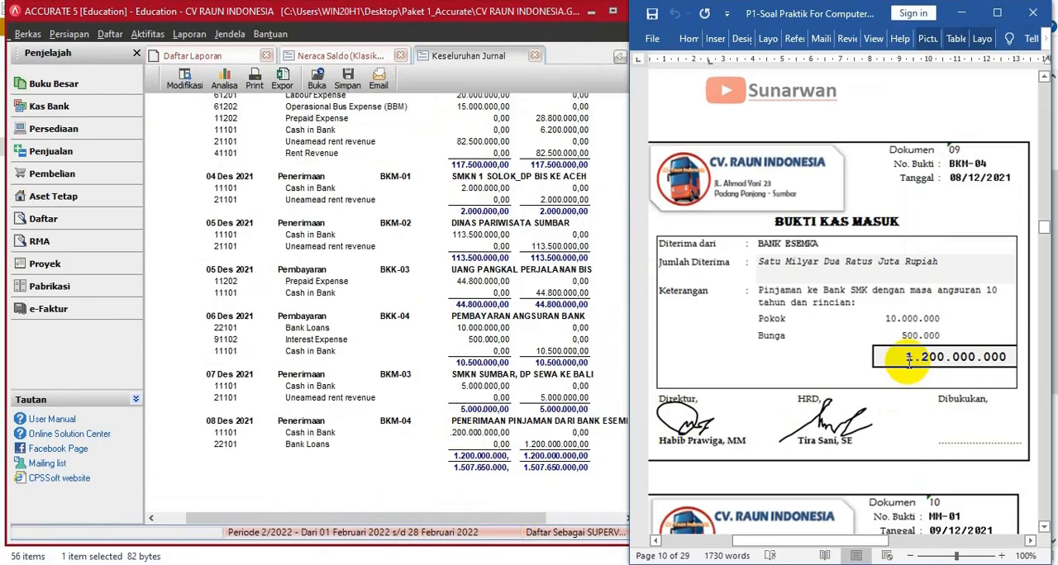
{"action": "scroll", "coordinate": [909, 360], "scroll_direction": "down", "scroll_amount": 8}
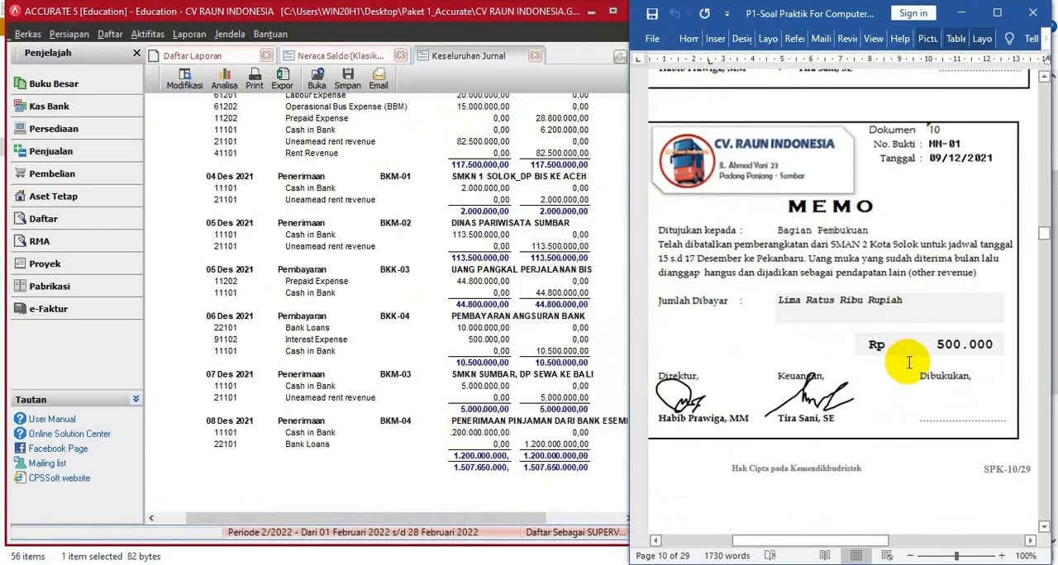
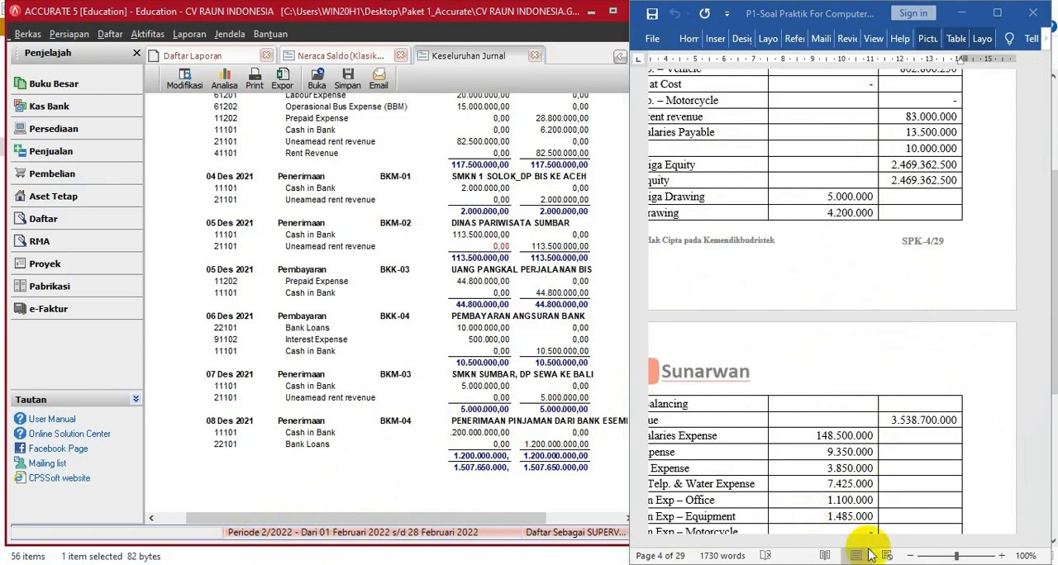
- Examine the Unearnead rent revenue balance in the Word document's trial balance table, and return to memo MM-01
{"action": "left_click", "coordinate": [912, 555]}
{"action": "left_click_drag", "start_coordinate": [889, 543], "coordinate": [861, 539]}
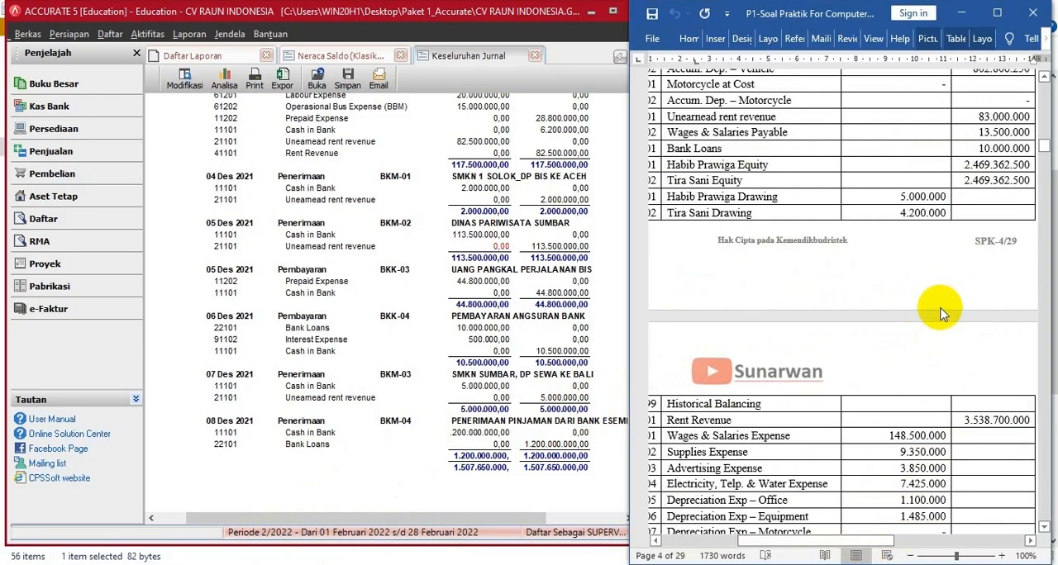
{"action": "scroll", "coordinate": [778, 196], "scroll_direction": "up", "scroll_amount": 1}
{"action": "left_click", "coordinate": [909, 556]}
{"action": "scroll", "coordinate": [953, 160], "scroll_direction": "right", "scroll_amount": 1}
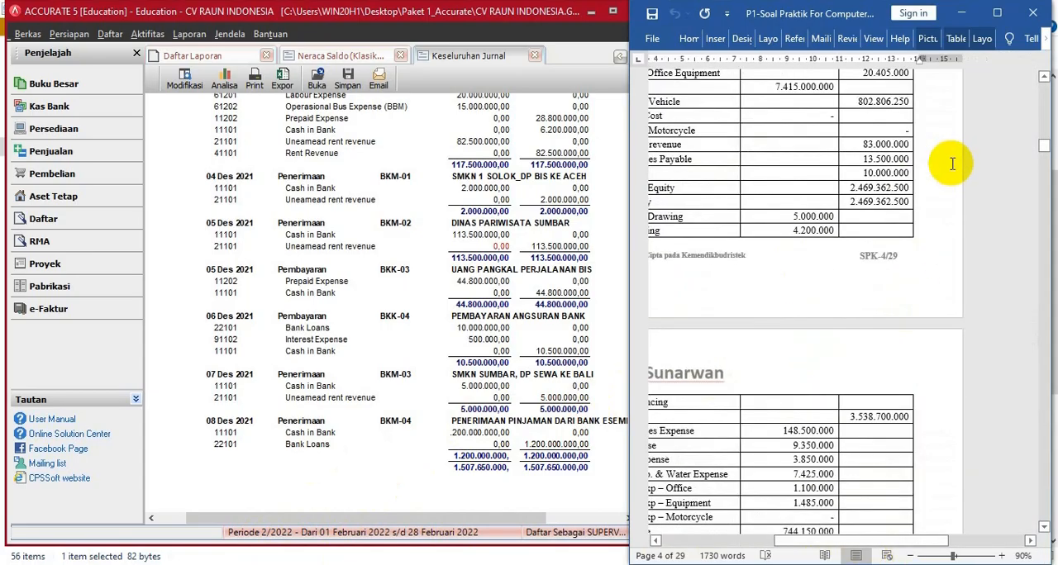
{"action": "left_click_drag", "start_coordinate": [886, 542], "coordinate": [851, 542]}
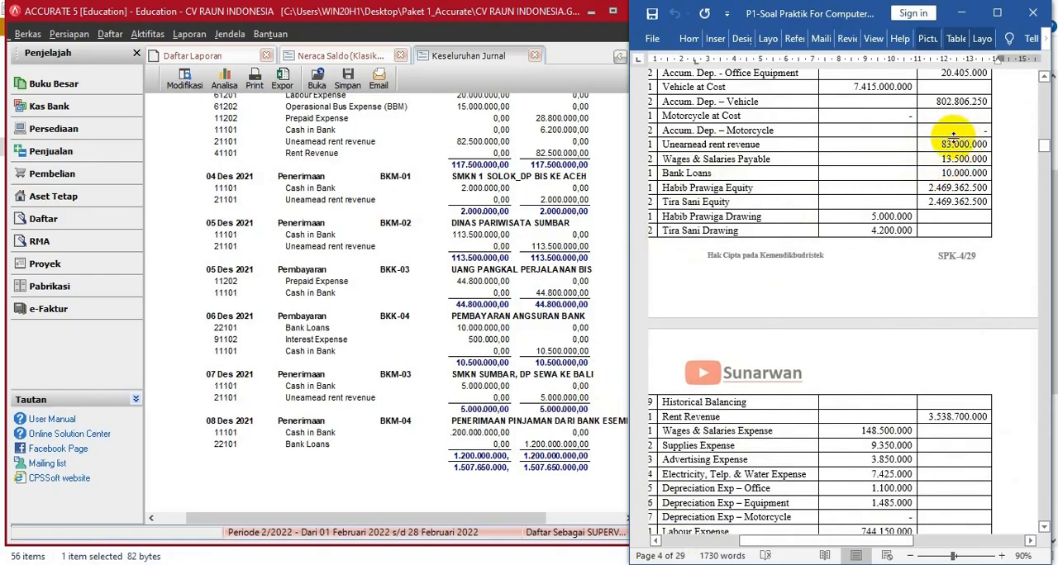
{"action": "left_click_drag", "start_coordinate": [940, 143], "coordinate": [988, 144]}
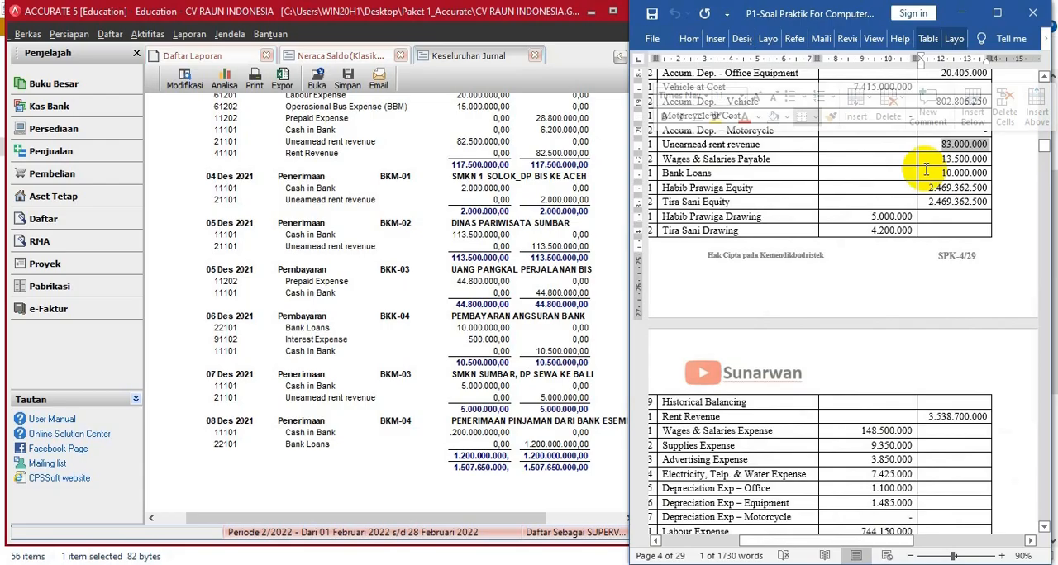
{"action": "left_click", "coordinate": [924, 169]}
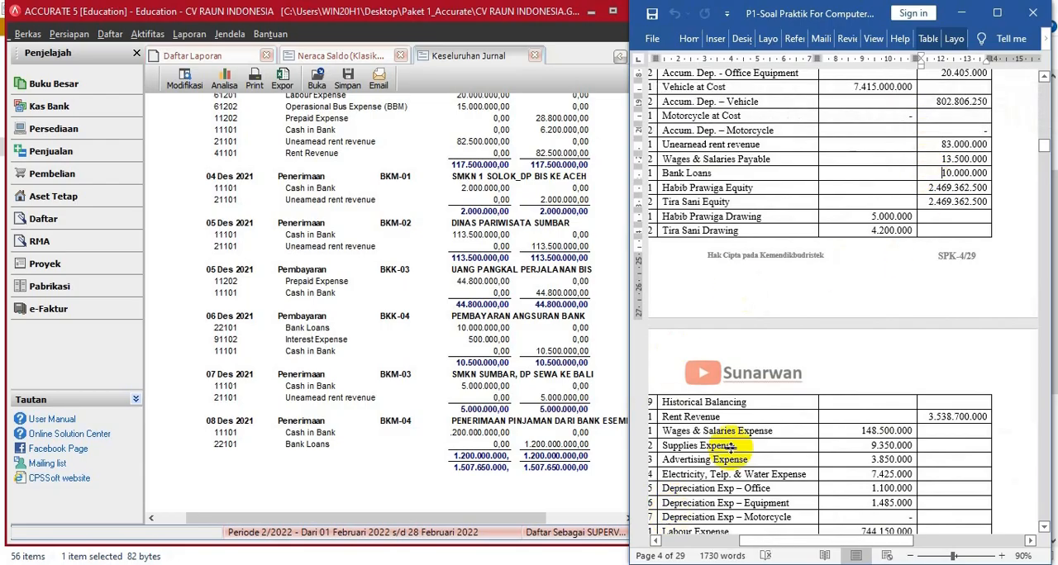
{"action": "scroll", "coordinate": [669, 479], "scroll_direction": "down", "scroll_amount": 6}
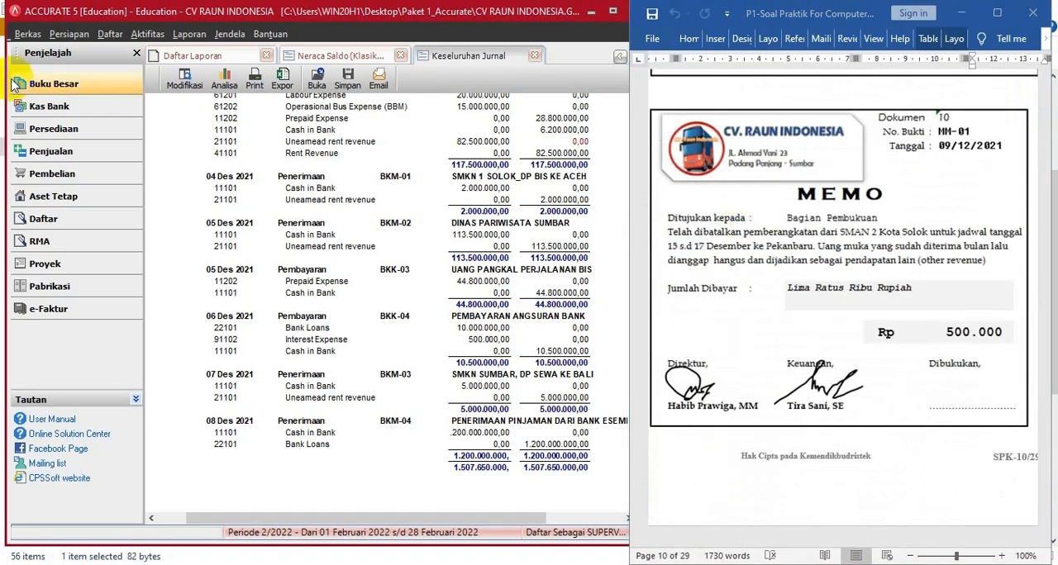
- Start a new general journal voucher numbered MM=-1 and dated 09/12/2021
{"action": "left_click", "coordinate": [60, 91]}
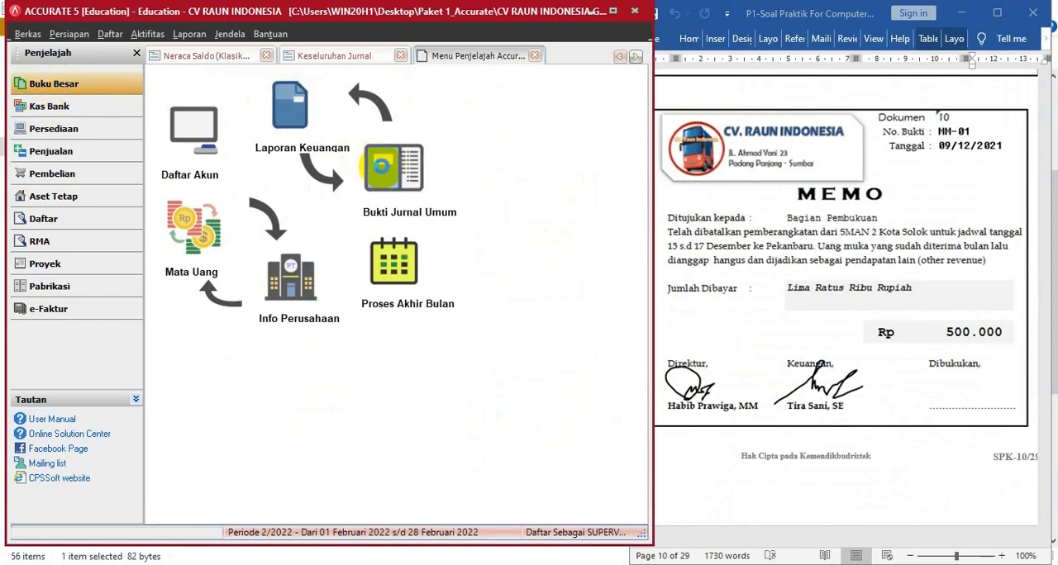
{"action": "left_click", "coordinate": [380, 166]}
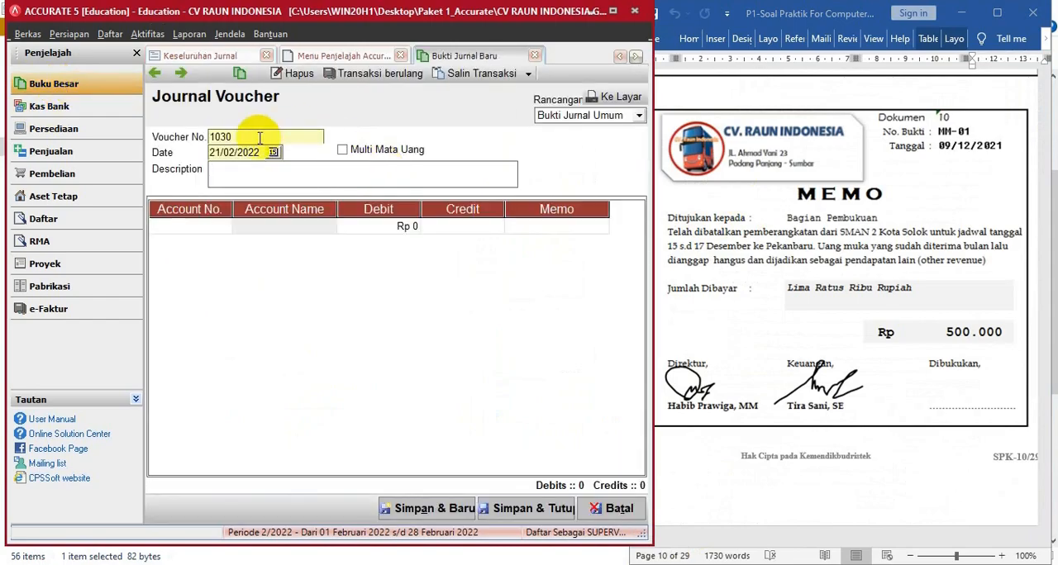
{"action": "left_click_drag", "start_coordinate": [260, 138], "coordinate": [170, 139]}
{"action": "type", "text": "MM=-1"}
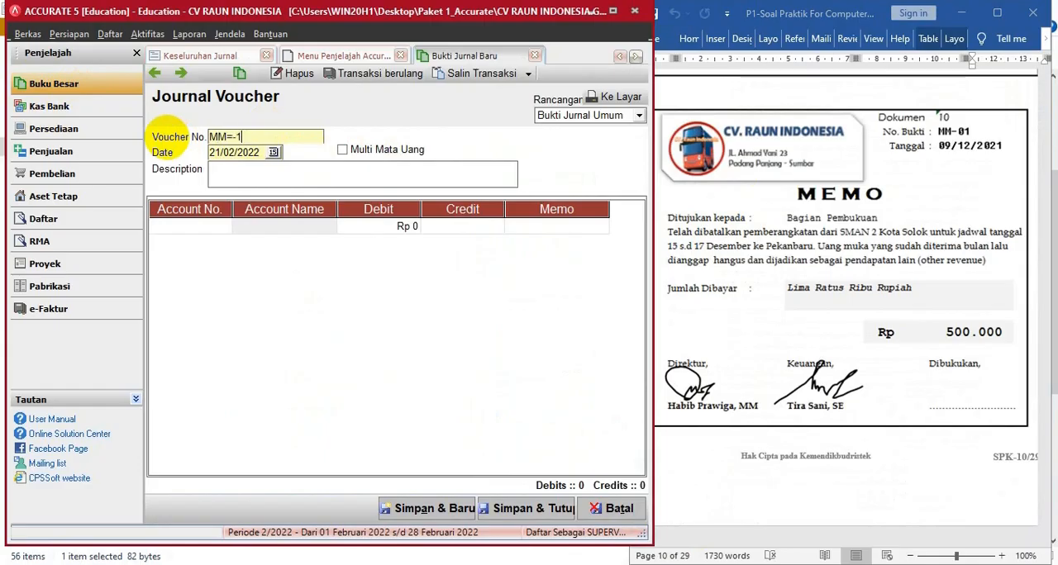
{"action": "key", "text": "Tab"}
{"action": "type", "text": "09/12/20"}
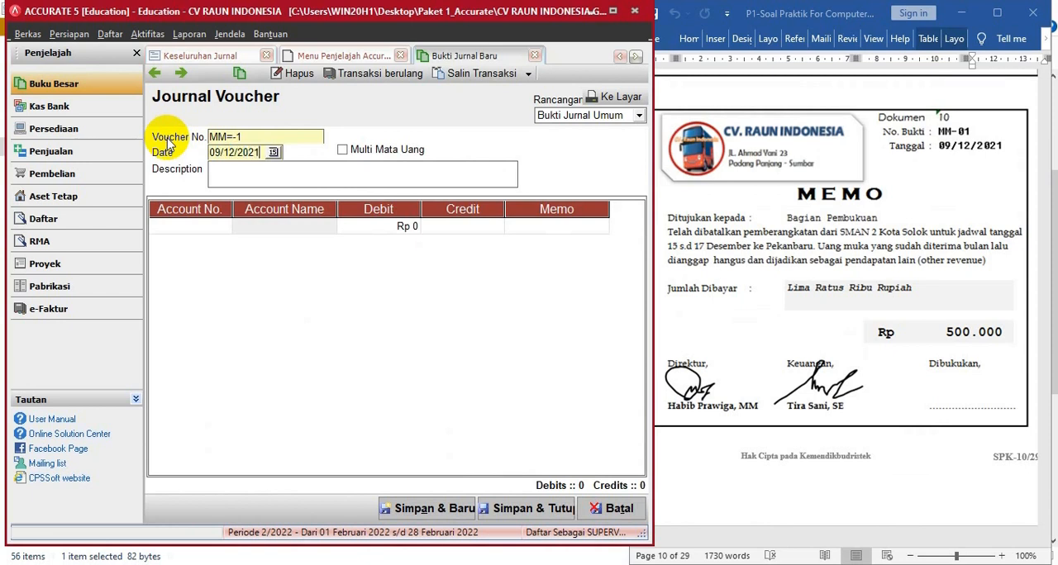
{"action": "key", "text": "Tab"}
- Enter the voucher description PEMBATALAN PEMBERANGKATAN SMAN 2 KOTA SOLOK, MASUK KE OTHER REVENUE
{"action": "left_click", "coordinate": [246, 167]}
{"action": "type", "text": "PEMBATA"}
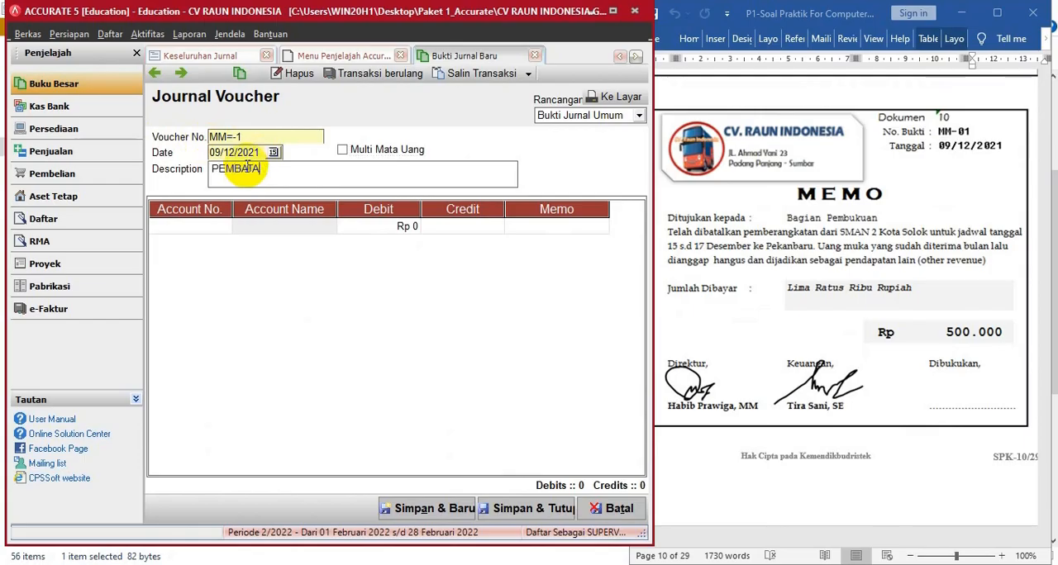
{"action": "type", "text": "NLAN PEMBERANGKA"}
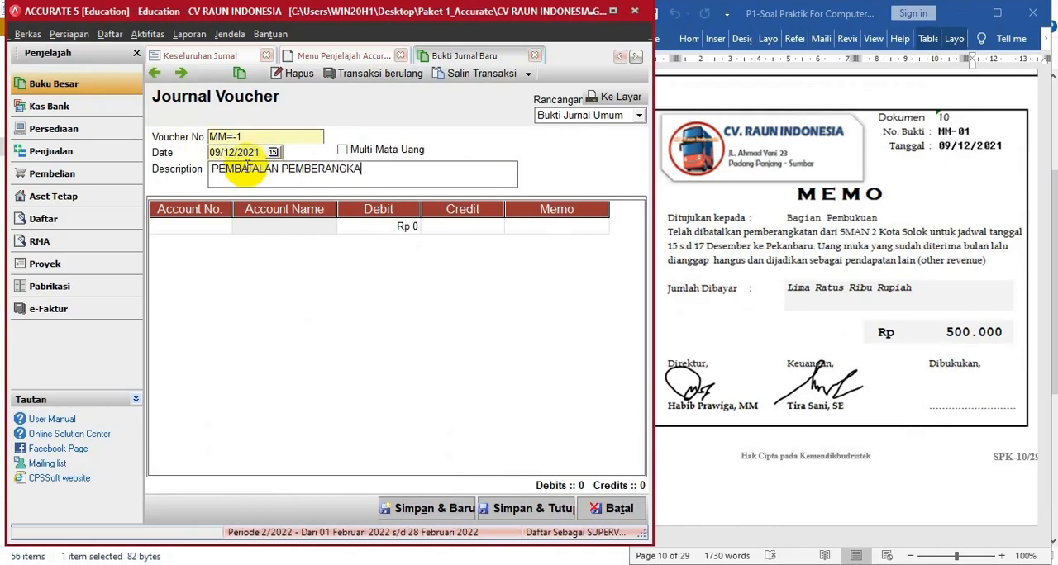
{"action": "type", "text": "TAN SMAN 2 KOTA"}
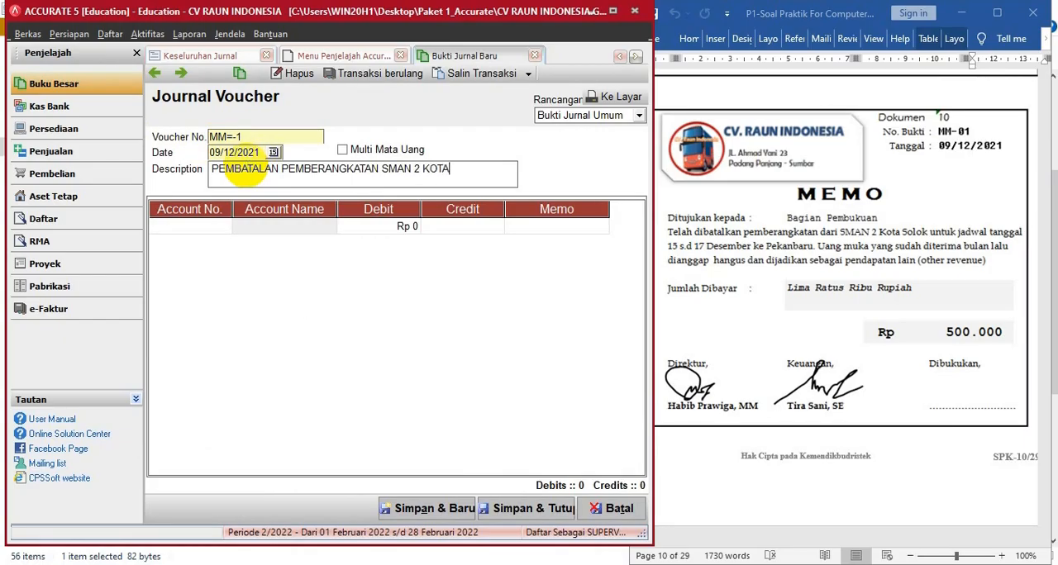
{"action": "type", "text": " SOLOK, MASU"}
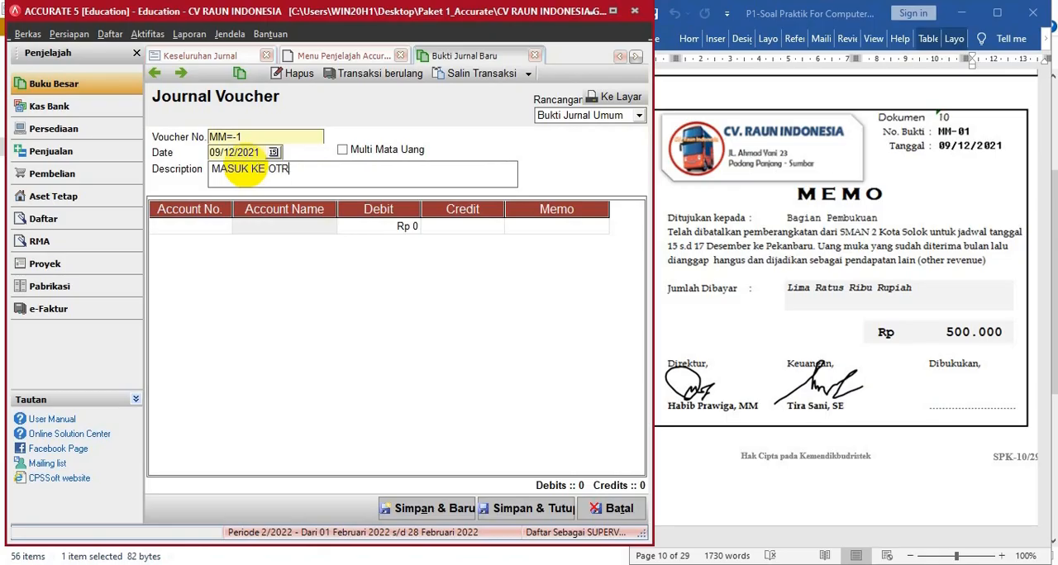
{"action": "type", "text": "K KE OTHER REVENUE"}
{"action": "key", "text": "Tab"}
{"action": "left_click", "coordinate": [200, 228]}
{"action": "left_click", "coordinate": [215, 168]}
{"action": "key", "text": "Left"}
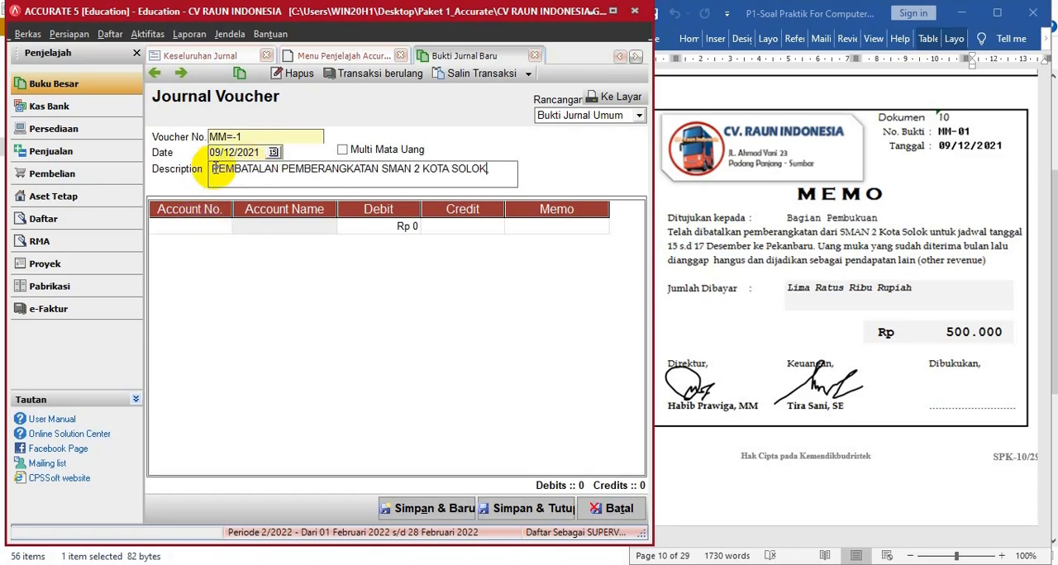
{"action": "left_click", "coordinate": [224, 225]}
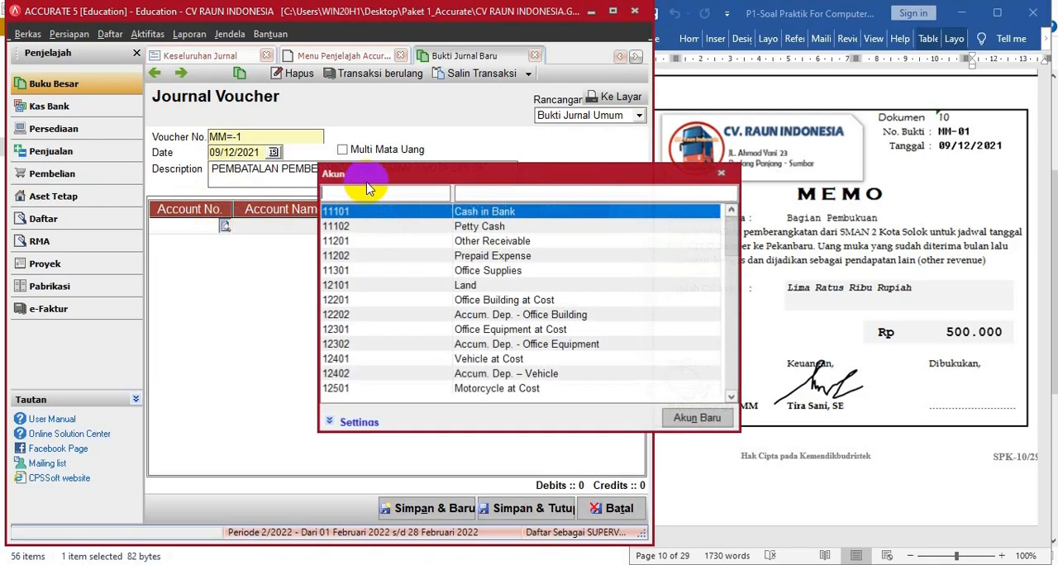
{"action": "double_click", "coordinate": [474, 212]}
{"action": "left_click", "coordinate": [361, 230]}
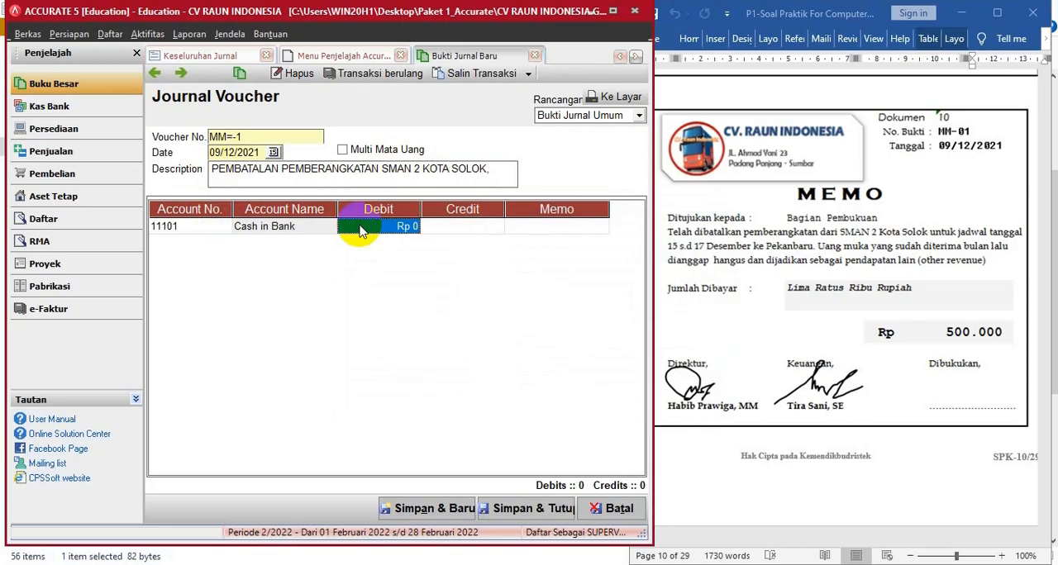
- Change the first journal line's account to Unearnead rent revenue (21101) and debit it 500.000
{"action": "left_click", "coordinate": [223, 230]}
{"action": "left_click", "coordinate": [223, 227]}
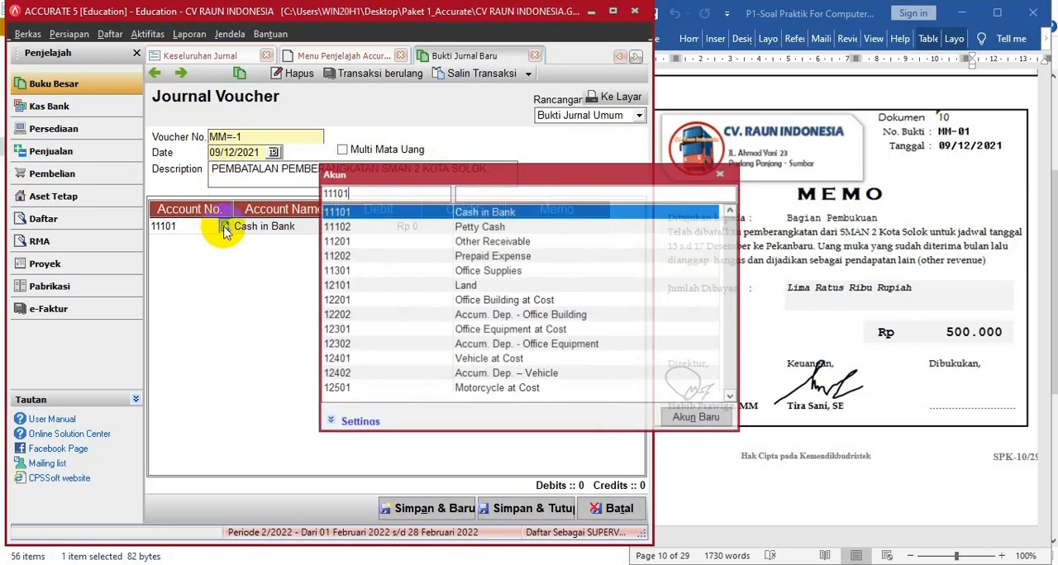
{"action": "left_click", "coordinate": [514, 196]}
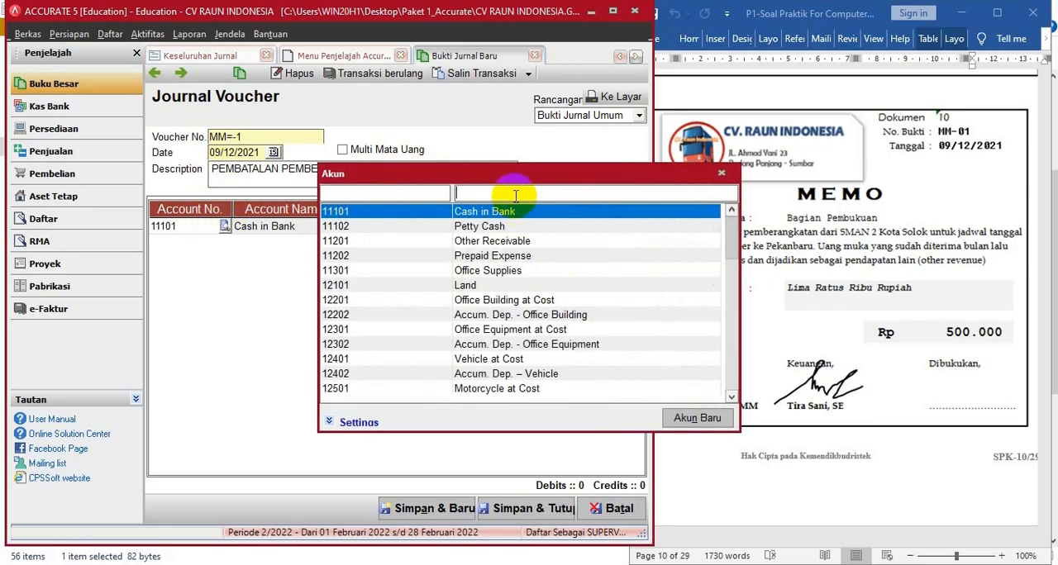
{"action": "type", "text": "UN"}
{"action": "double_click", "coordinate": [512, 212]}
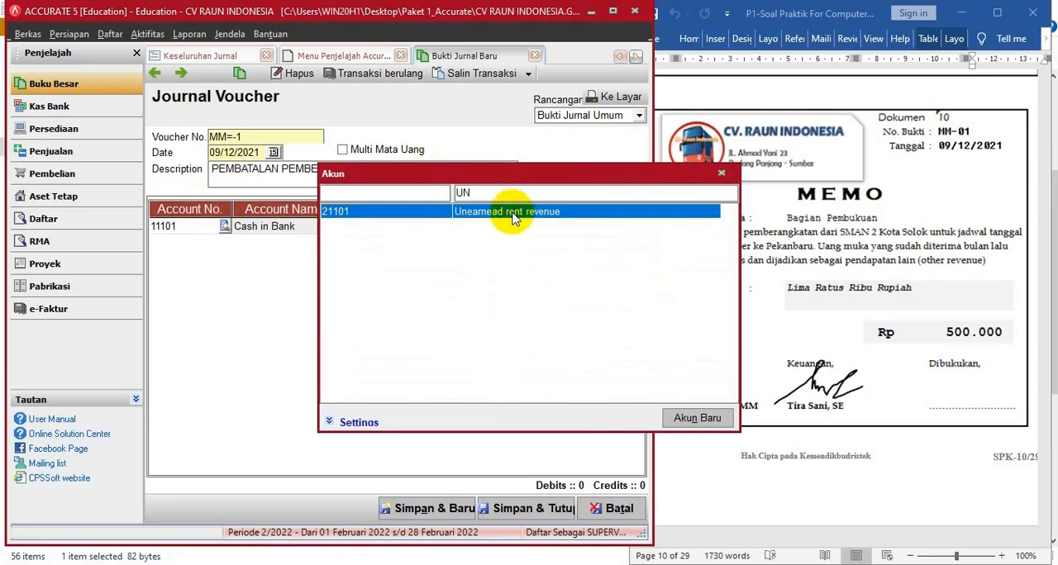
{"action": "left_click", "coordinate": [383, 231]}
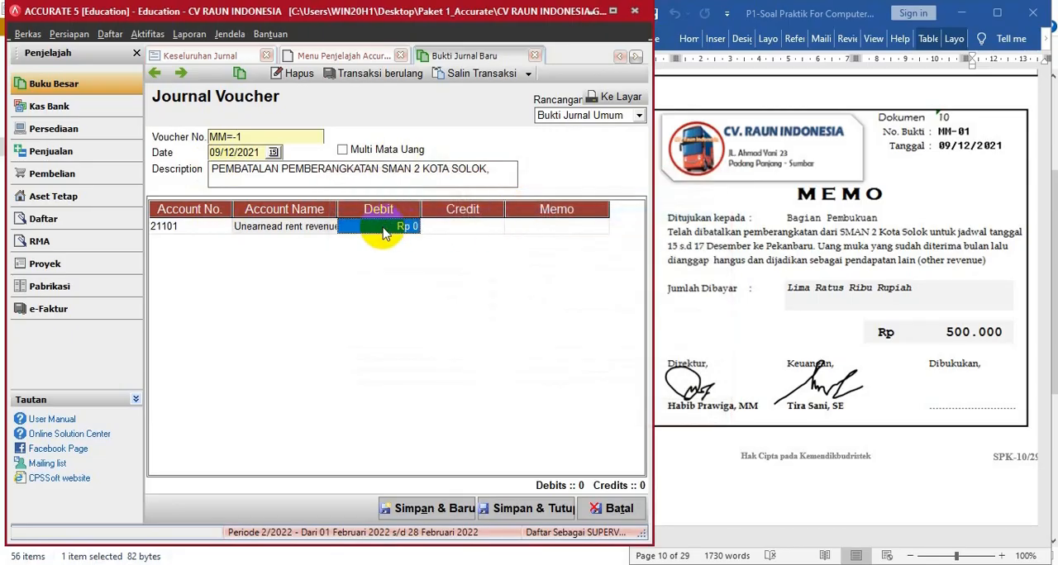
{"action": "type", "text": "500000"}
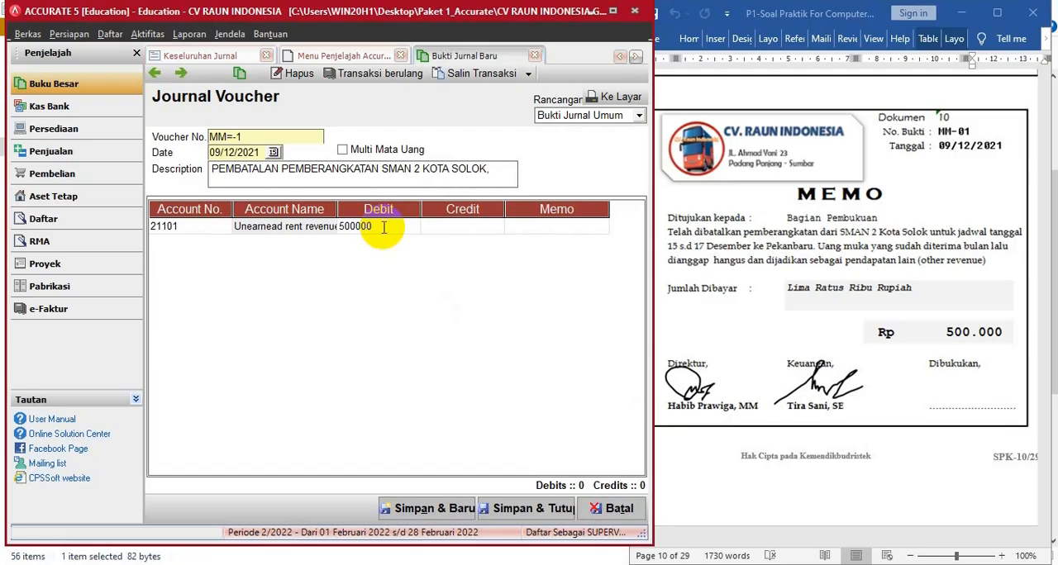
{"action": "key", "text": "Tab"}
{"action": "key", "text": "Down"}
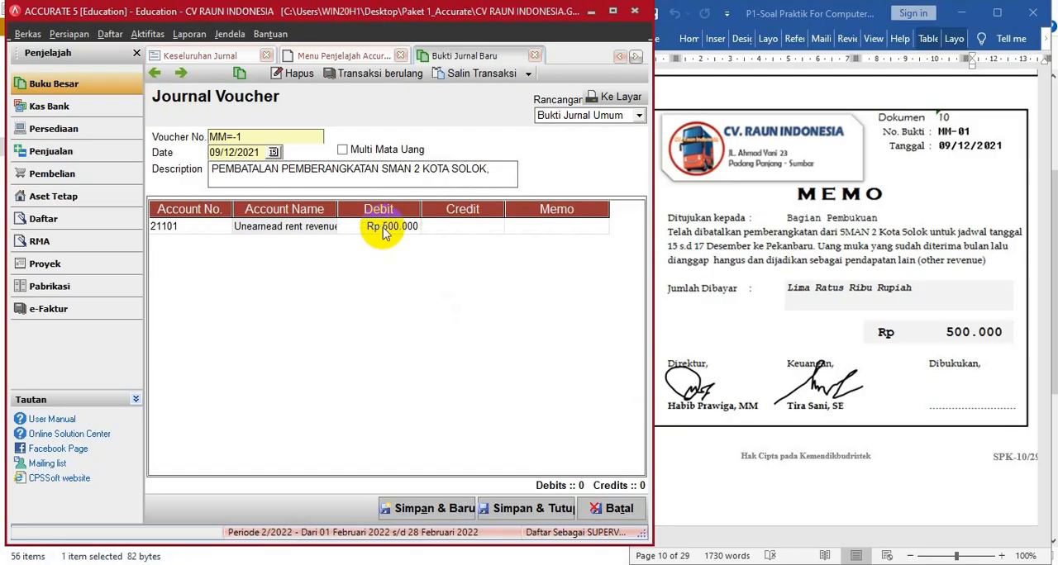
- Add an Other Revenue (81999) line with a credit of 500.000 and correct the voucher number to MM-1
{"action": "left_click", "coordinate": [221, 251]}
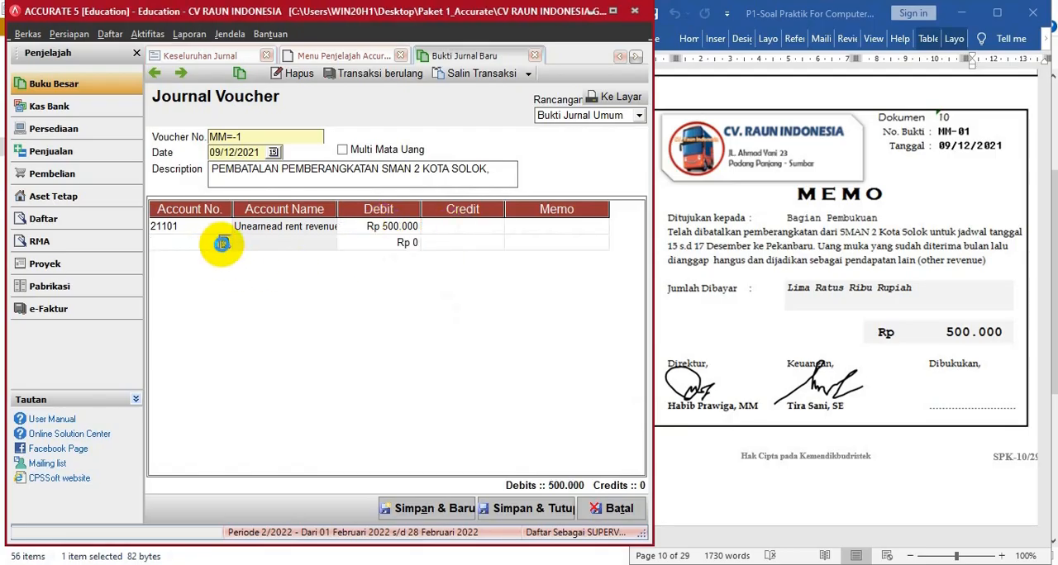
{"action": "left_click", "coordinate": [224, 244]}
{"action": "left_click", "coordinate": [477, 195]}
{"action": "type", "text": "OTHER"}
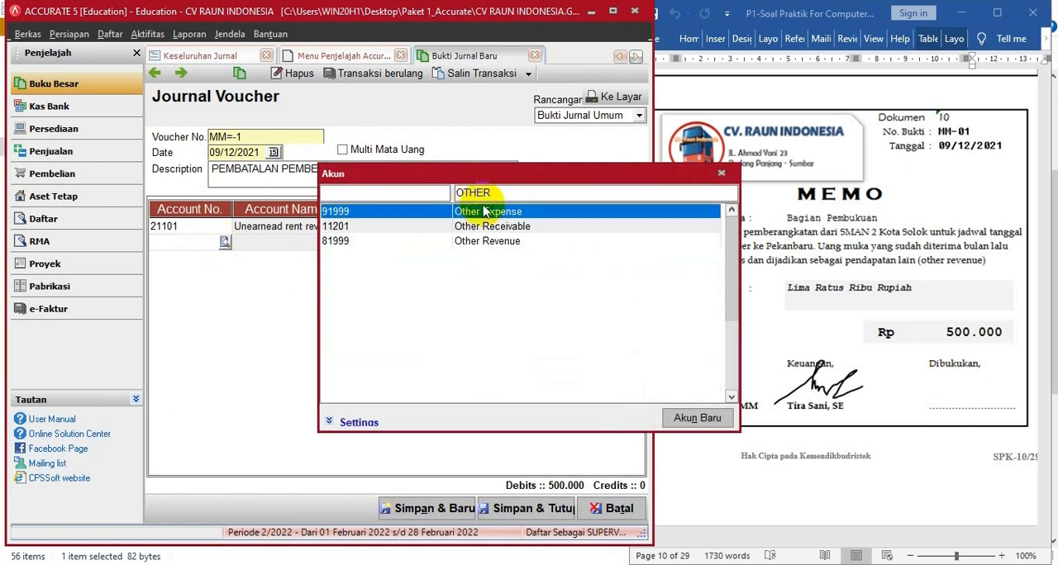
{"action": "double_click", "coordinate": [496, 241]}
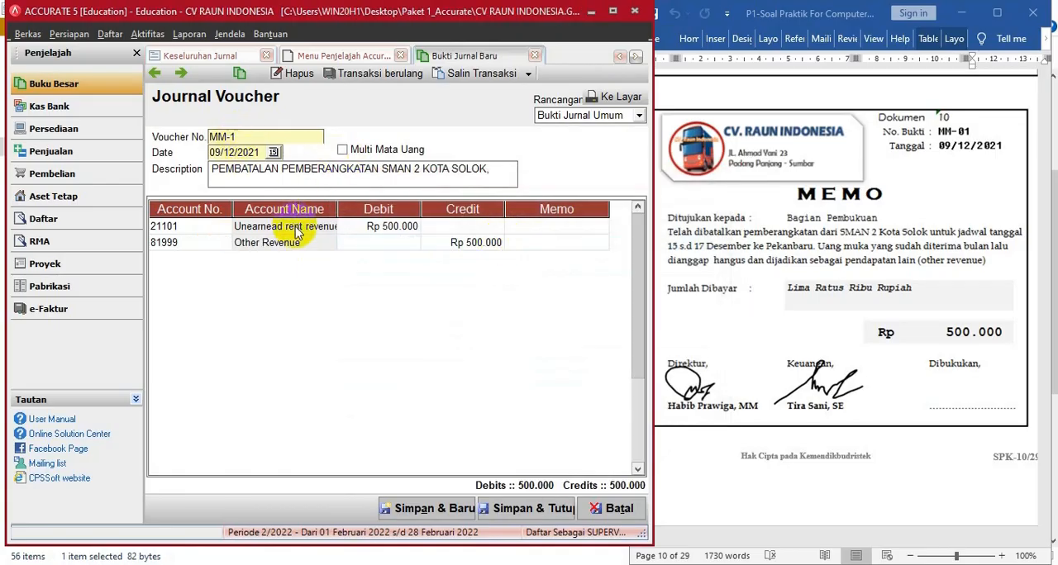
- Save and close the journal voucher, and bring up document 11, petty cash voucher VKK-02, in the Word document
{"action": "left_click", "coordinate": [521, 513]}
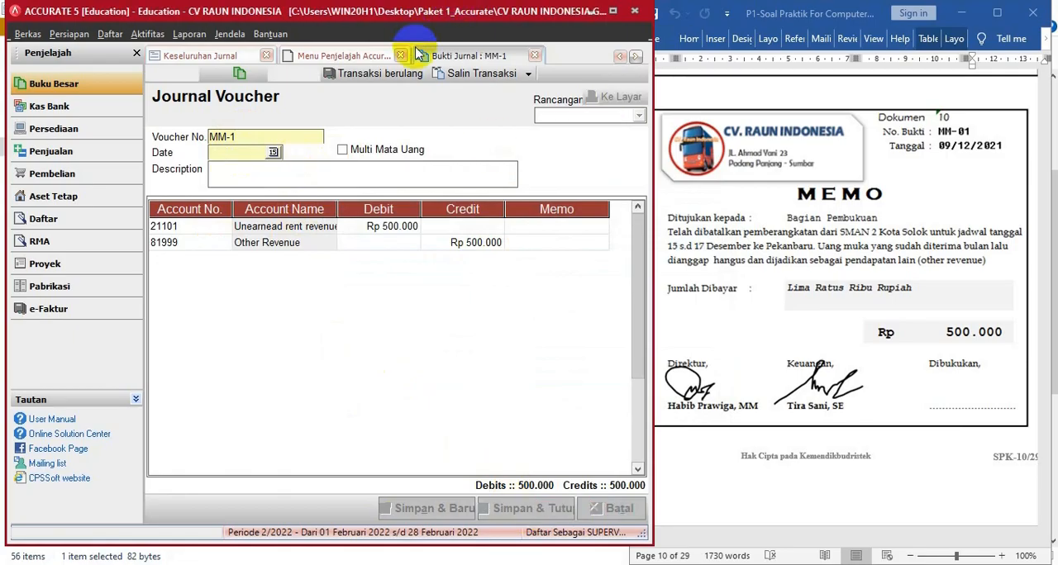
{"action": "left_click", "coordinate": [903, 238]}
{"action": "scroll", "coordinate": [849, 242], "scroll_direction": "down", "scroll_amount": 1}
{"action": "scroll", "coordinate": [849, 242], "scroll_direction": "down", "scroll_amount": 8}
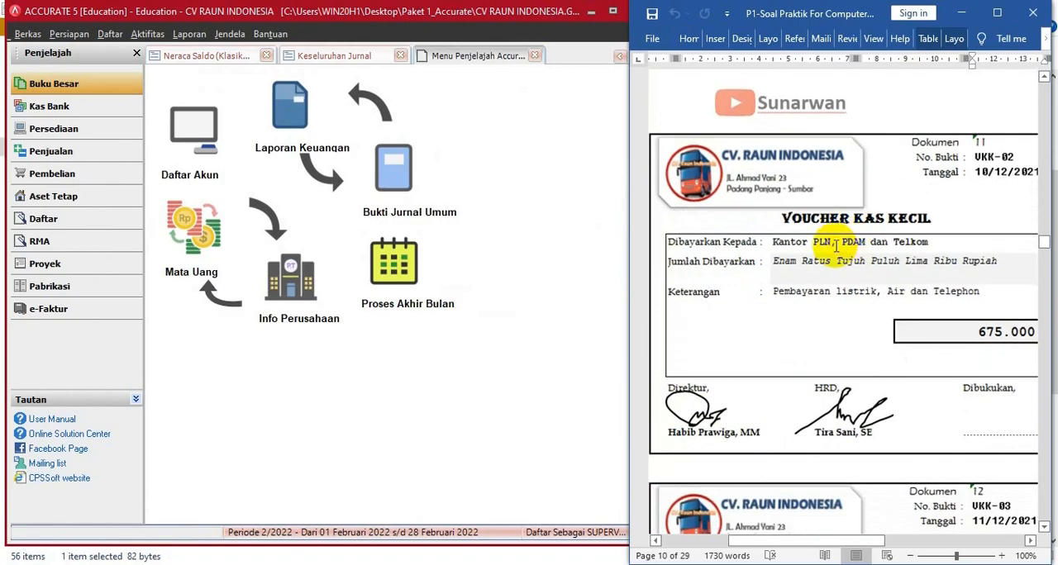
- Start a new Other Payment paid from the Petty Cash account (11102)
{"action": "left_click", "coordinate": [47, 112]}
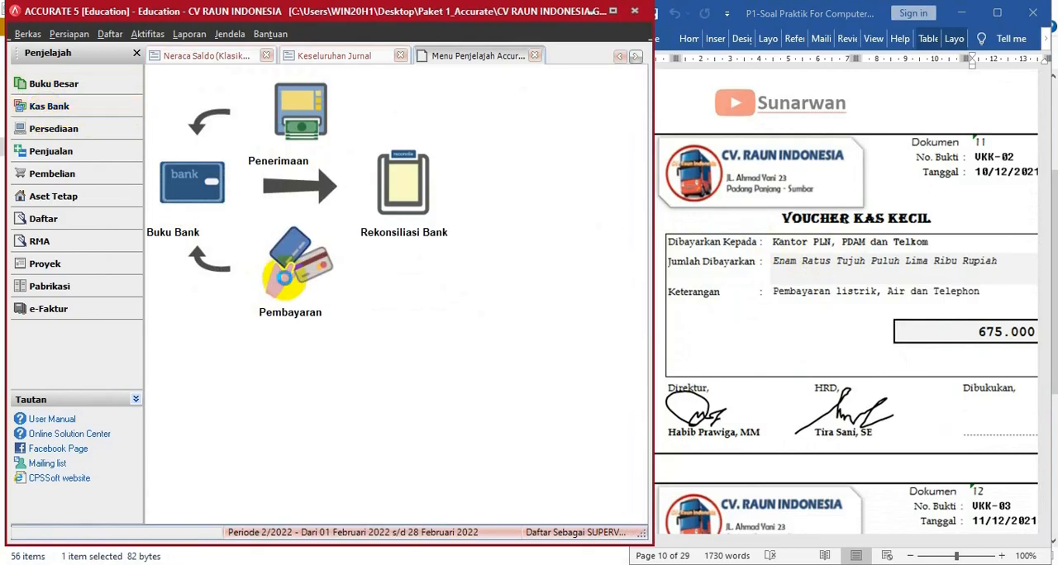
{"action": "left_click", "coordinate": [283, 277]}
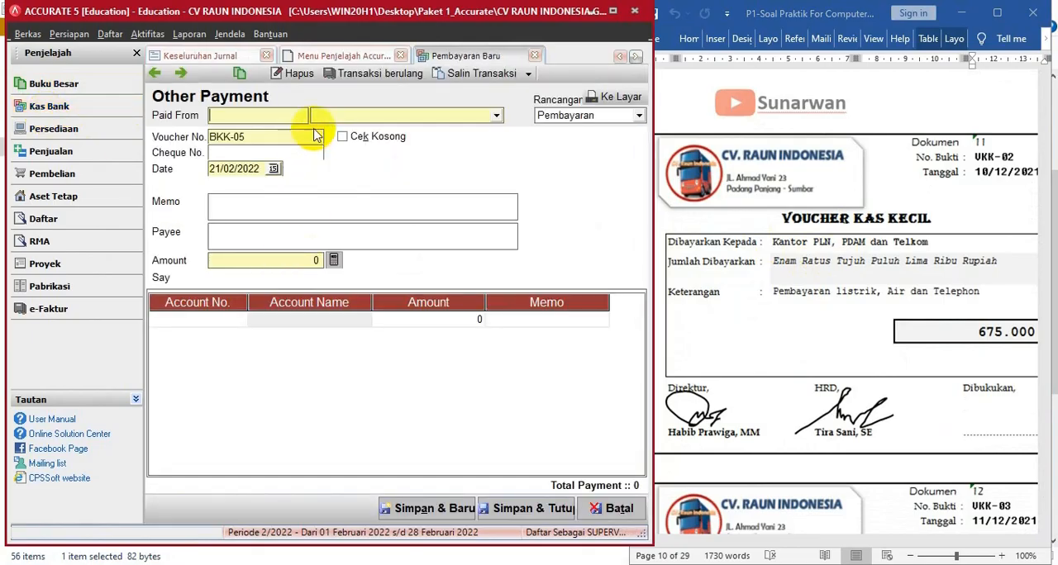
{"action": "left_click", "coordinate": [496, 115]}
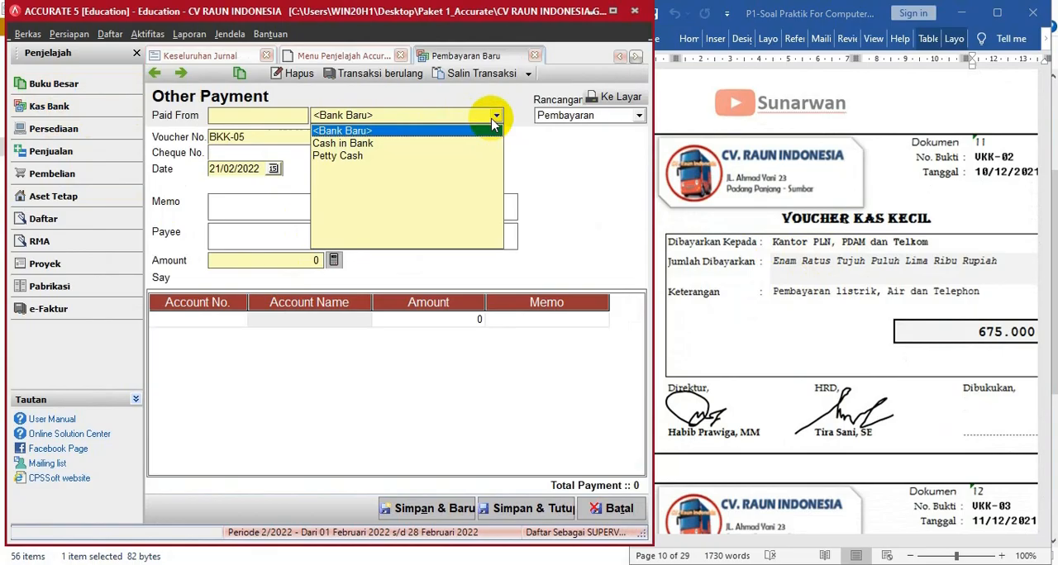
{"action": "left_click", "coordinate": [332, 156]}
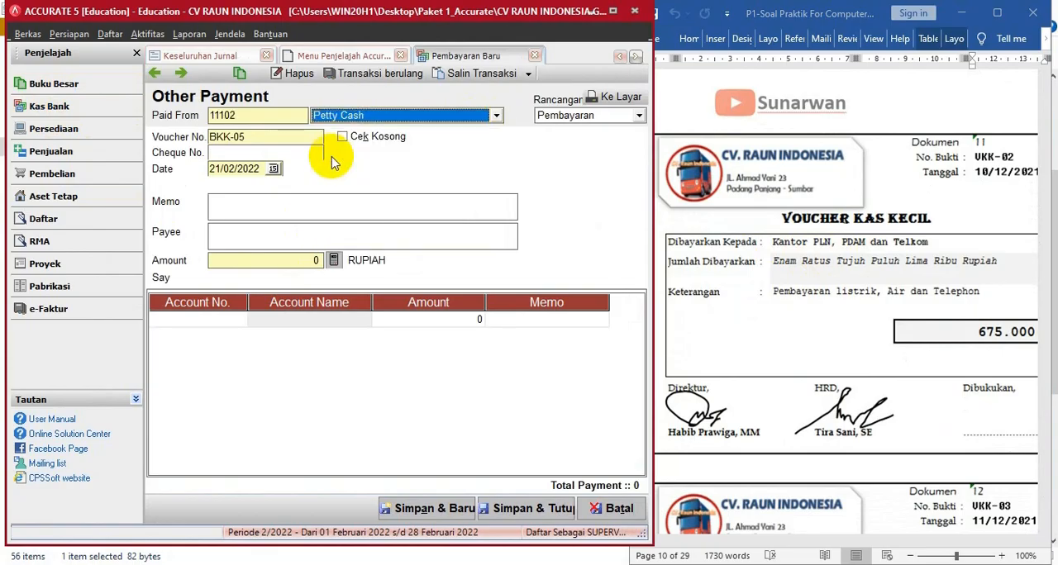
- Set the payment's voucher number to VKK-02 and its date to 10/12/2021
{"action": "left_click", "coordinate": [253, 136]}
{"action": "left_click_drag", "start_coordinate": [253, 136], "coordinate": [170, 135]}
{"action": "type", "text": "VKK"}
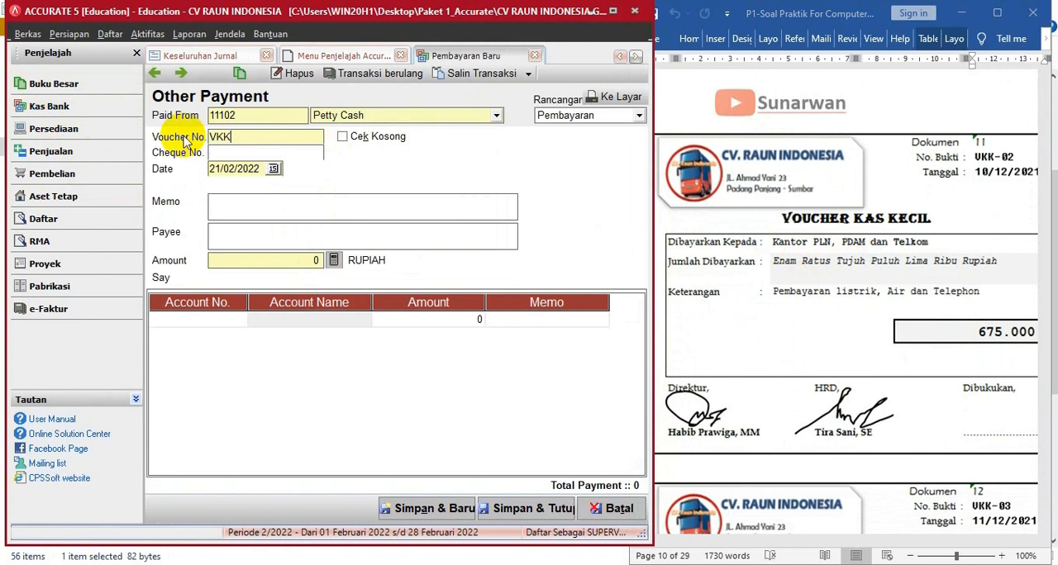
{"action": "type", "text": "-02"}
{"action": "key", "text": "Tab"}
{"action": "left_click", "coordinate": [236, 170]}
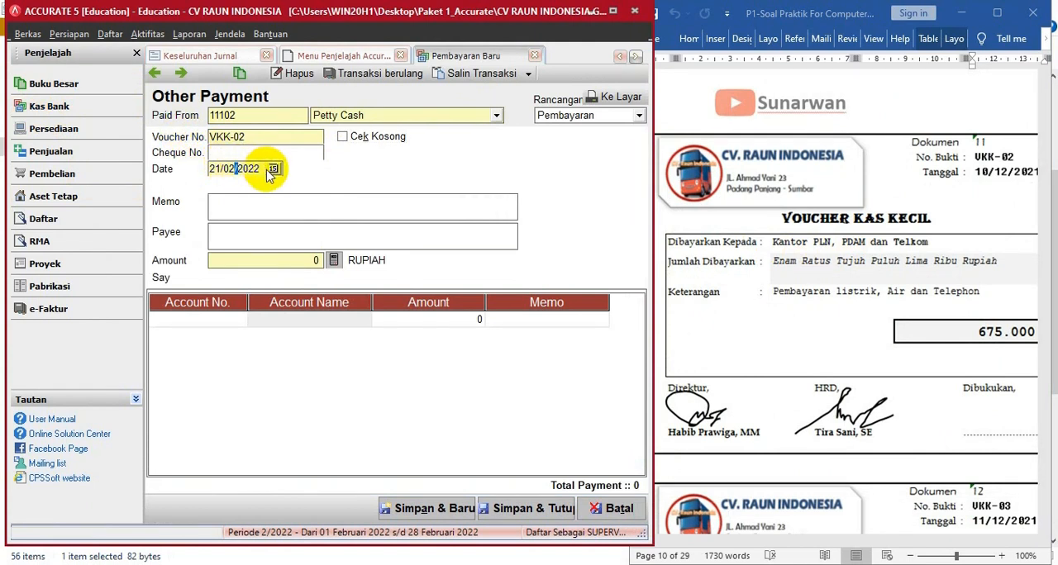
{"action": "left_click_drag", "start_coordinate": [263, 170], "coordinate": [160, 168]}
{"action": "type", "text": "10/12/202"}
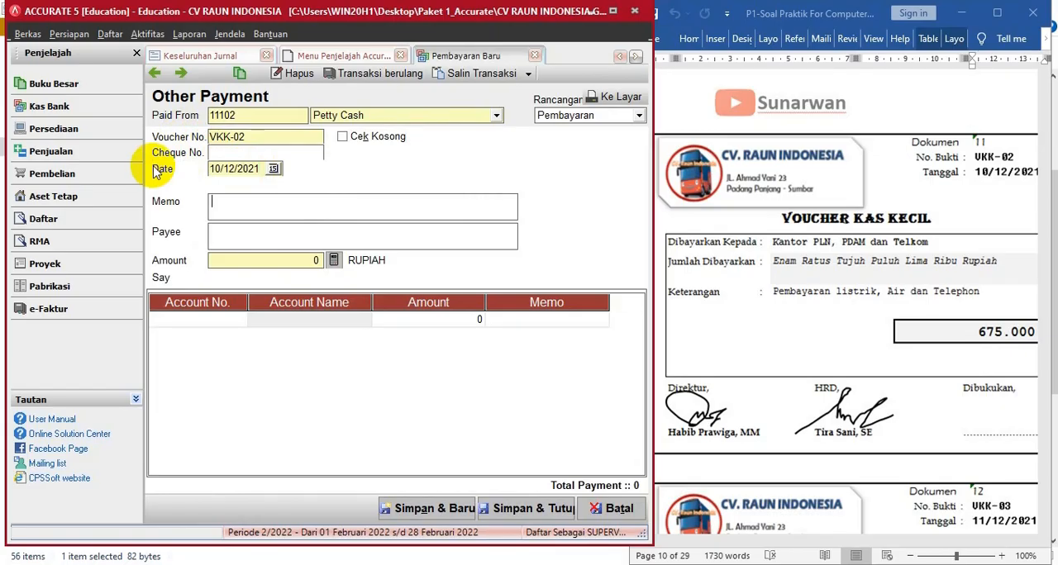
- Enter the memo PEMBAYARAN LISTRIK AIR DAN TELP and the payee PLN, PDAM, TELKOM on the VKK-02 payment
{"action": "type", "text": "PEMBAYRA"}
{"action": "type", "text": "A"}
{"action": "type", "text": "RAN L"}
{"action": "type", "text": "ISTRI"}
{"action": "type", "text": "K AIR DA"}
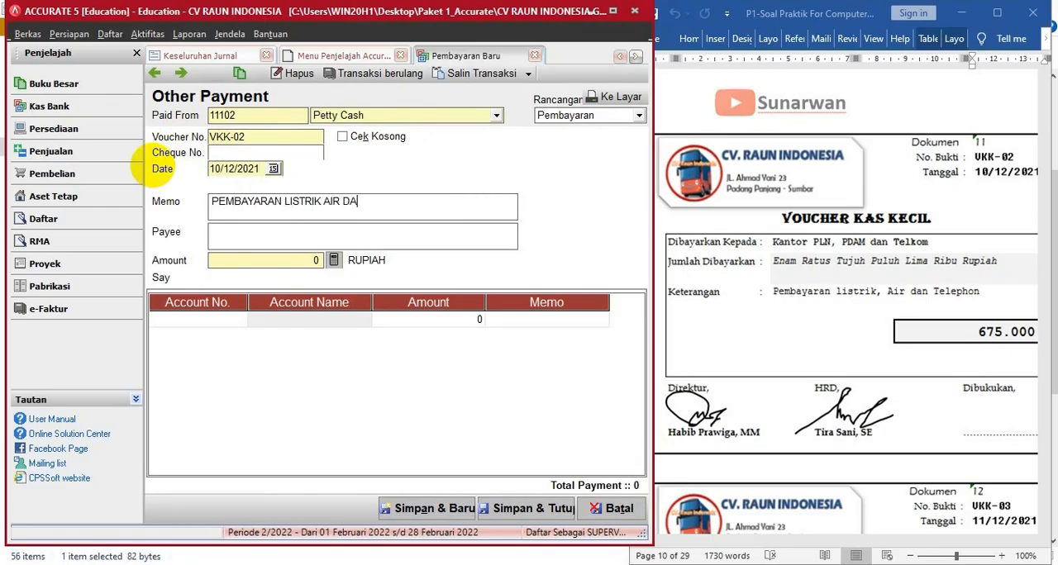
{"action": "type", "text": "N TELP"}
{"action": "key", "text": "Tab"}
{"action": "type", "text": "PLN, PDAM, TELKOM"}
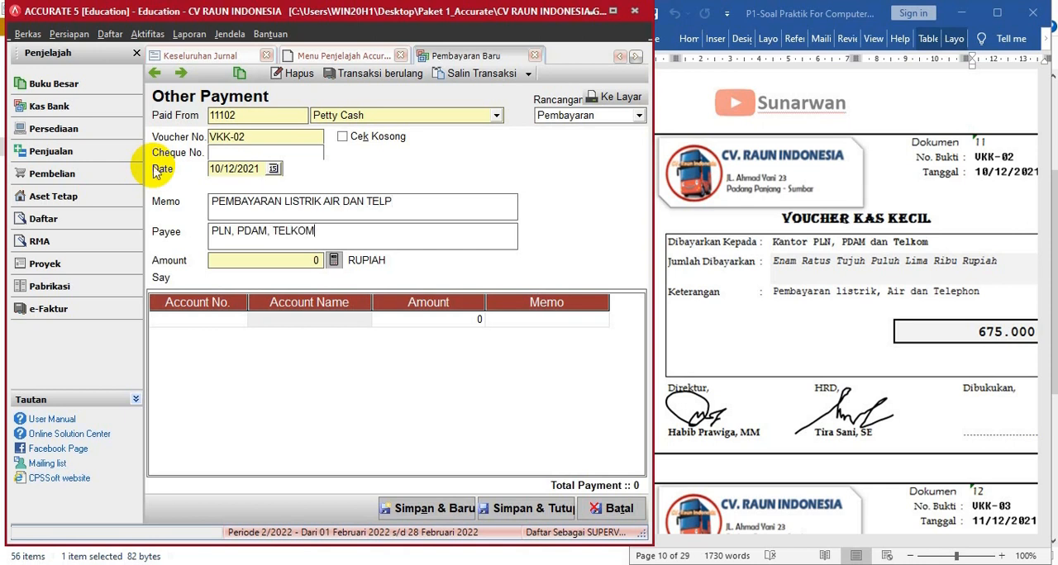
- Add an Electricity, Telp. & Water Expense (61104) line of 675.000 and calculate the payment's total amount from it
{"action": "left_click", "coordinate": [238, 319]}
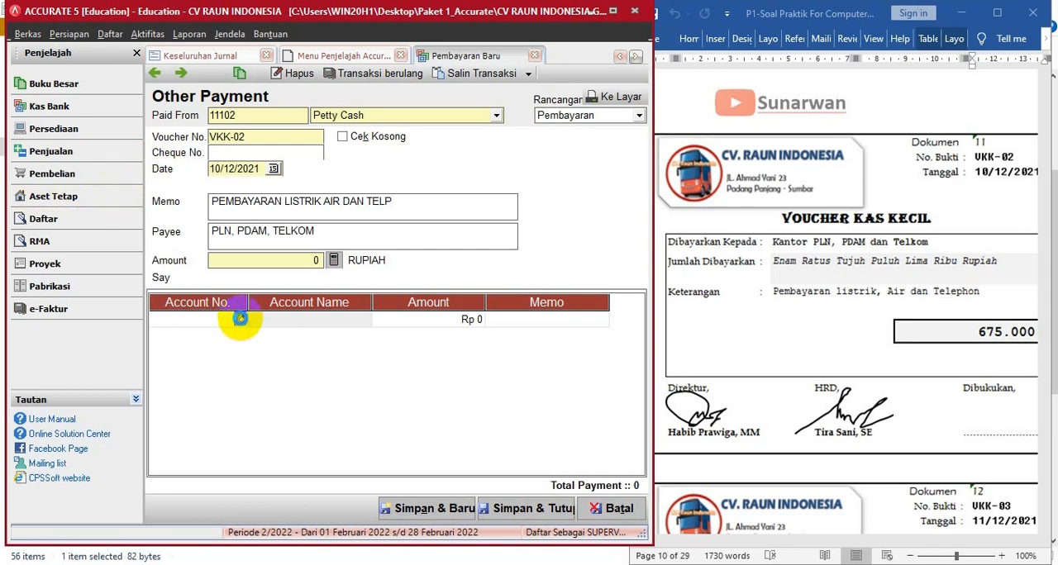
{"action": "left_click", "coordinate": [240, 319]}
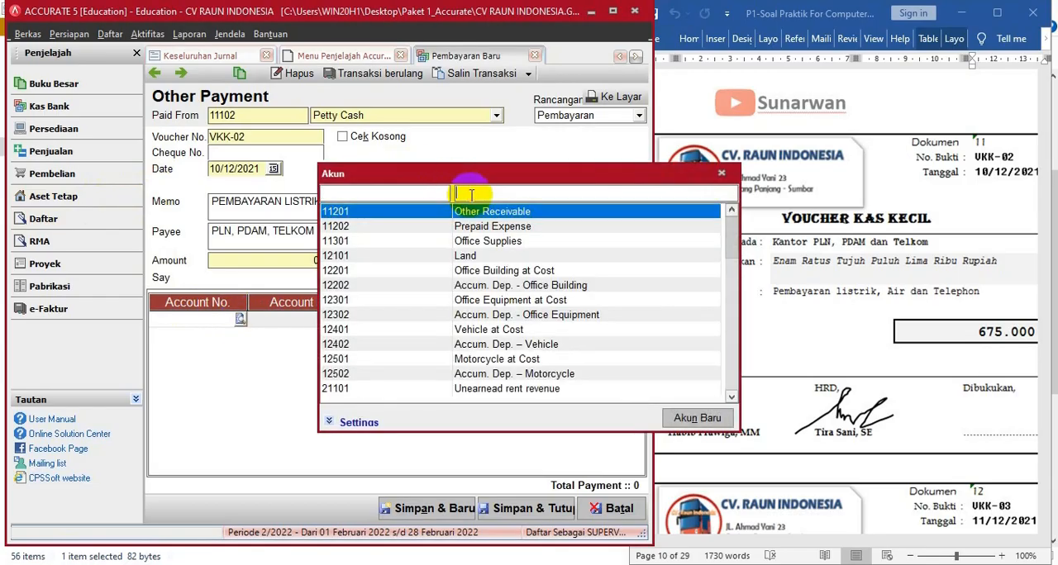
{"action": "type", "text": "E"}
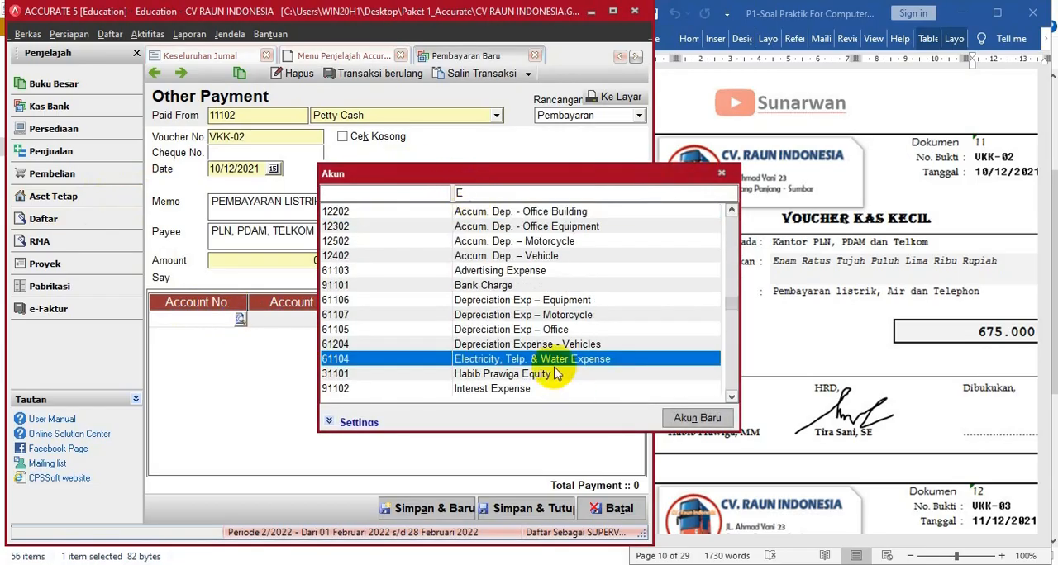
{"action": "double_click", "coordinate": [554, 361]}
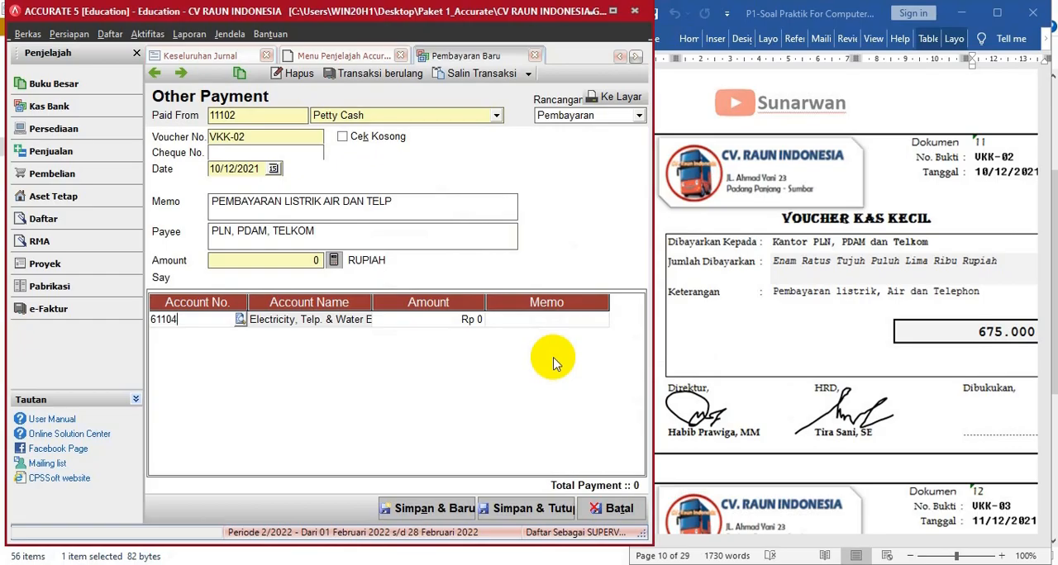
{"action": "left_click", "coordinate": [444, 324]}
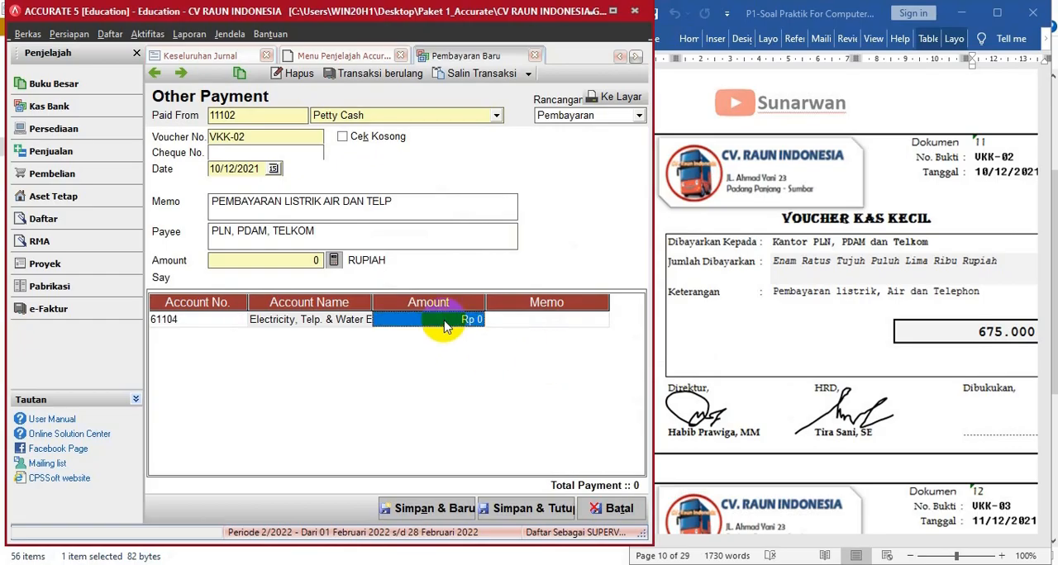
{"action": "type", "text": "675000000"}
{"action": "key", "text": "BackSpace"}
{"action": "key", "text": "BackSpace"}
{"action": "key", "text": "BackSpace"}
{"action": "key", "text": "BackSpace"}
{"action": "key", "text": "BackSpace"}
{"action": "key", "text": "BackSpace"}
{"action": "key", "text": "BackSpace"}
{"action": "key", "text": "BackSpace"}
{"action": "key", "text": "BackSpace"}
{"action": "type", "text": "675000"}
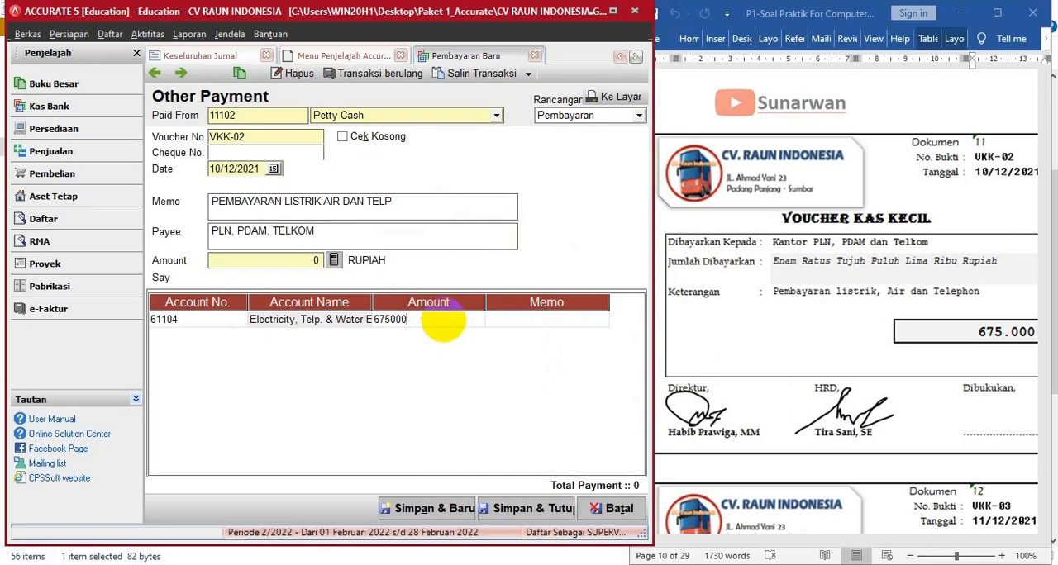
{"action": "left_click", "coordinate": [324, 261]}
- Save and close the payment, and bring up document 12, petty cash voucher VKK-03, in the Word document
{"action": "left_click", "coordinate": [522, 510]}
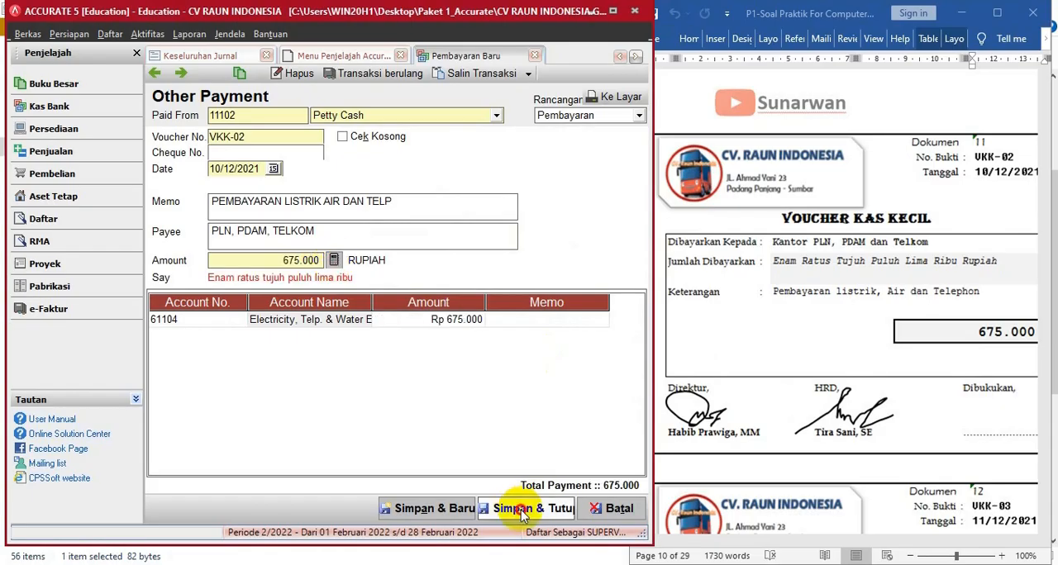
{"action": "left_click", "coordinate": [777, 380]}
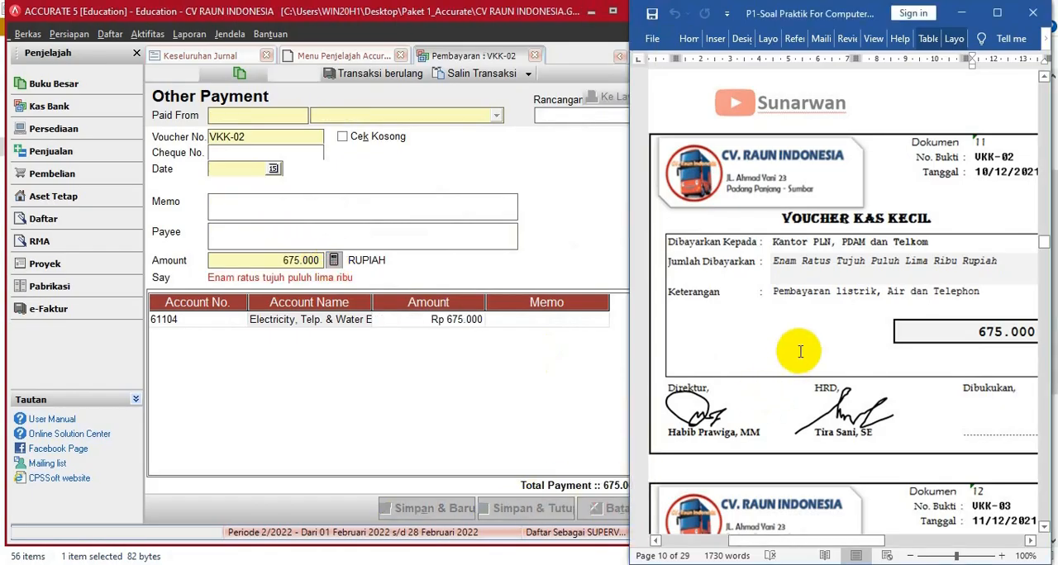
{"action": "scroll", "coordinate": [801, 352], "scroll_direction": "down", "scroll_amount": 6}
{"action": "scroll", "coordinate": [801, 352], "scroll_direction": "down", "scroll_amount": 1}
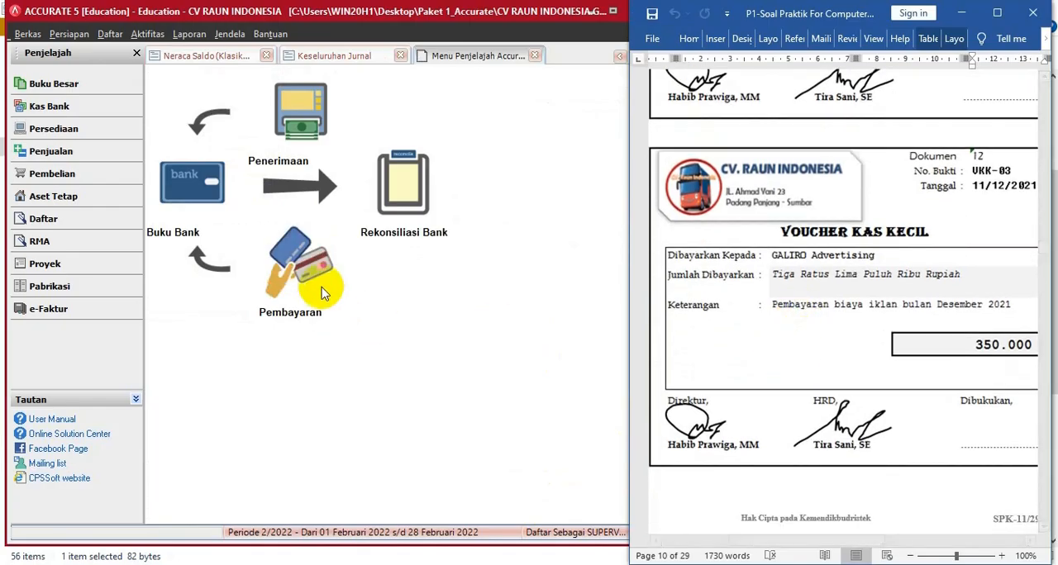
- Start a new Other Payment paid from the Petty Cash account (11102) and set its date to 11/12/2021
{"action": "left_click", "coordinate": [299, 294]}
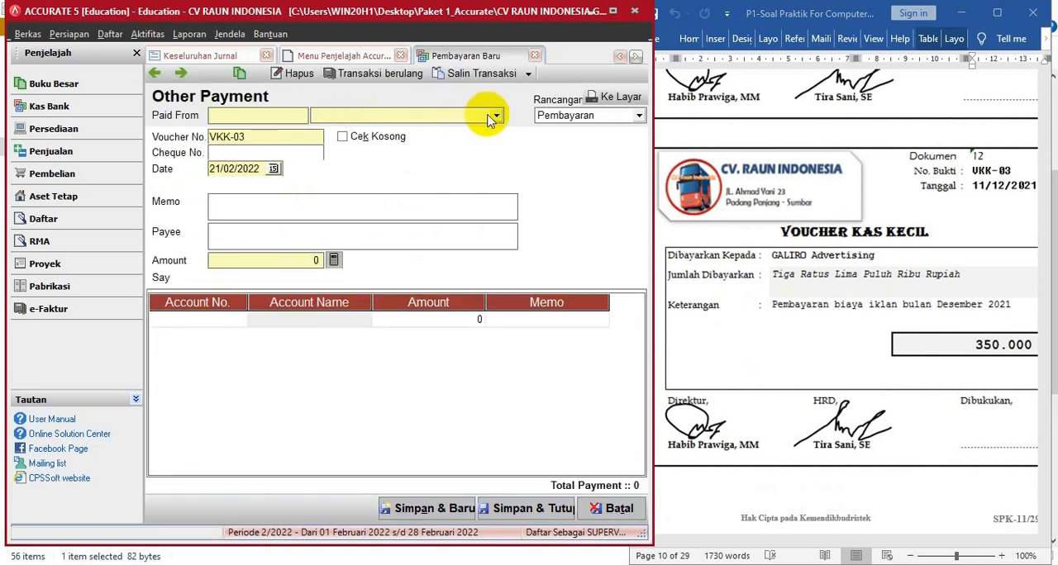
{"action": "left_click", "coordinate": [495, 116]}
{"action": "left_click", "coordinate": [339, 156]}
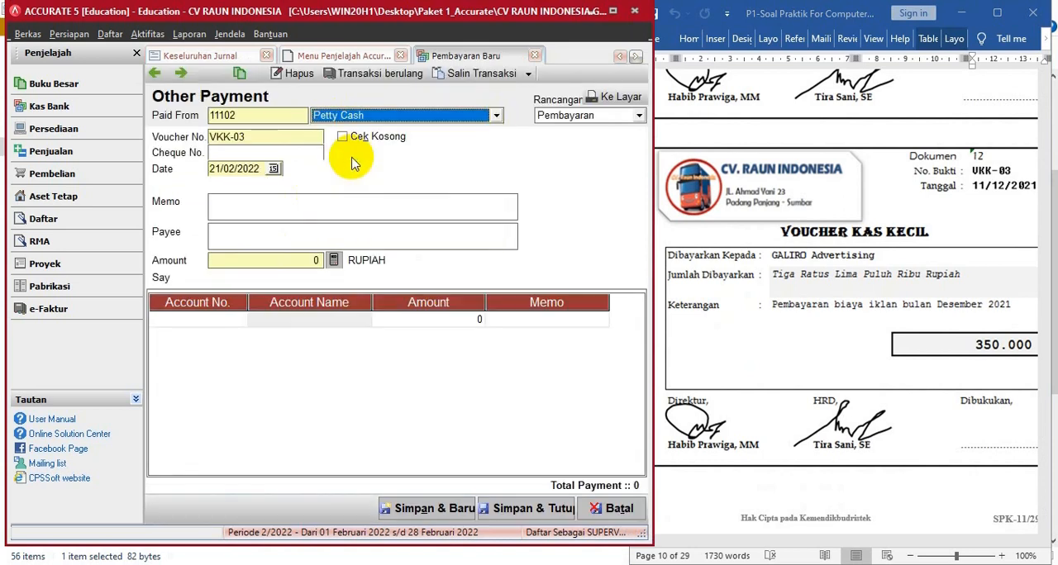
{"action": "left_click", "coordinate": [263, 169]}
{"action": "type", "text": "11/12/202"}
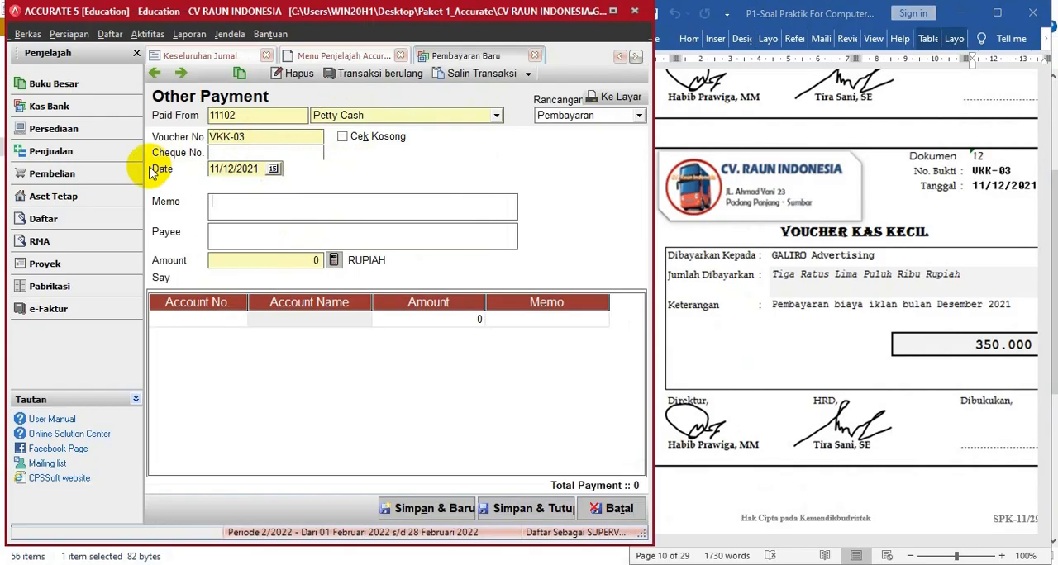
{"action": "type", "text": "PEMBAYARAN BIAYA IKL"}
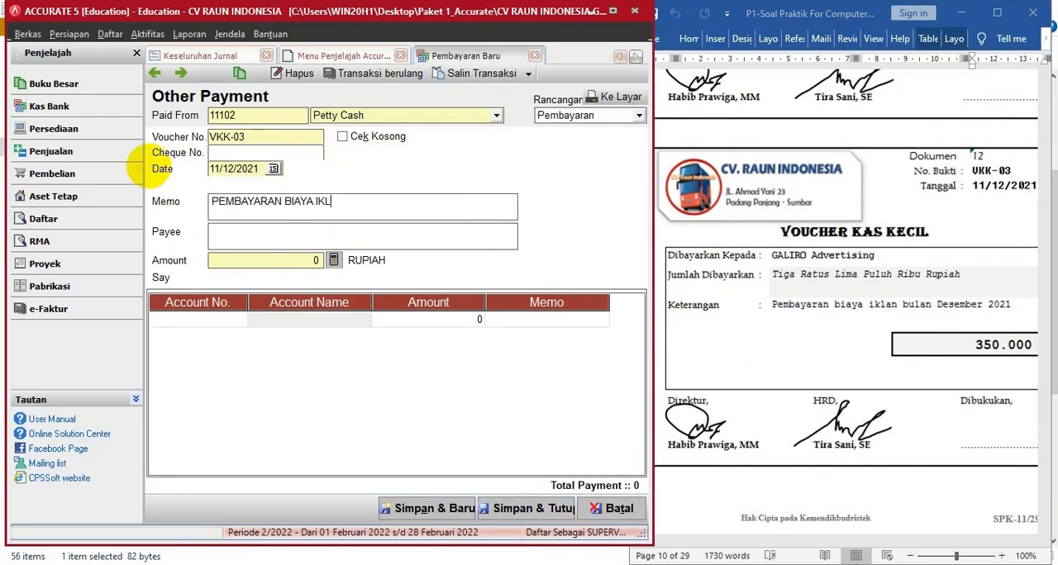
{"action": "type", "text": "AN BUALN DES 2021"}
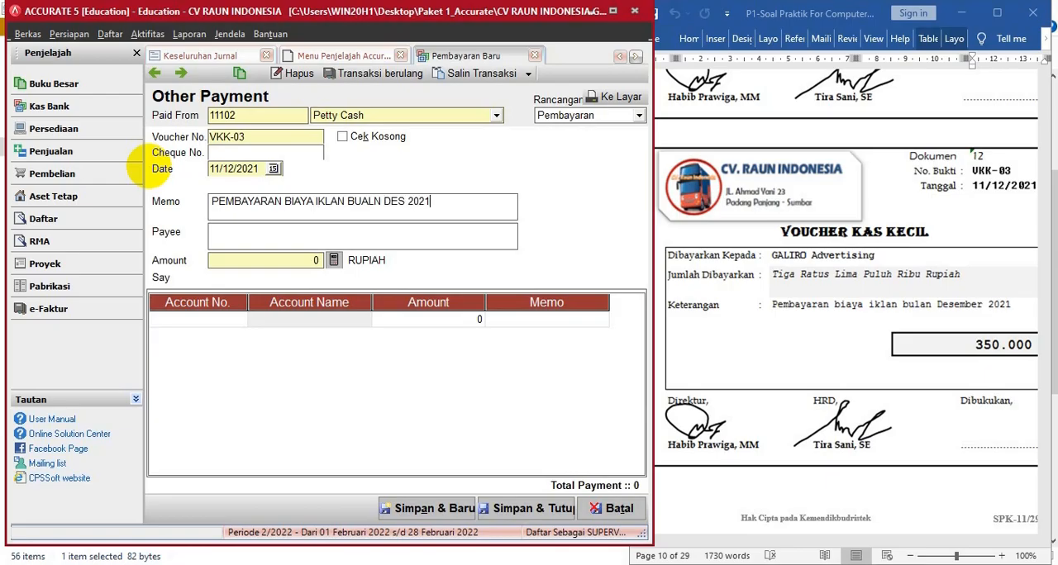
- Enter the memo PEMBAYARAN BIAYA IKLAN BUALN DES 2021 and the payee GALIRO ADVERTISING on the VKK-03 payment
{"action": "left_click", "coordinate": [238, 234]}
{"action": "type", "text": "GALIRO ADVESR"}
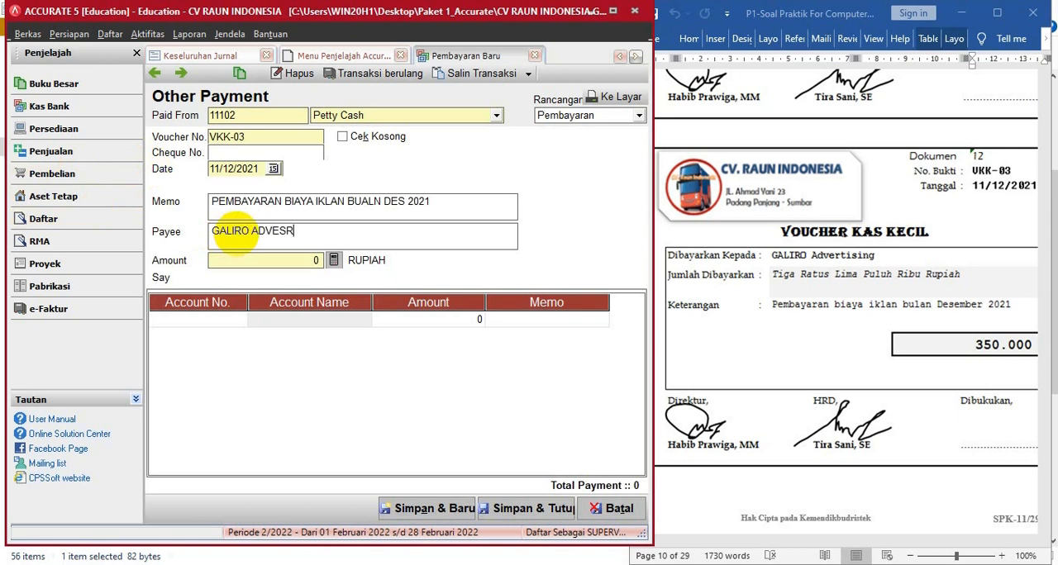
{"action": "type", "text": "ISING"}
{"action": "left_click", "coordinate": [282, 236]}
{"action": "key", "text": "BackSpace"}
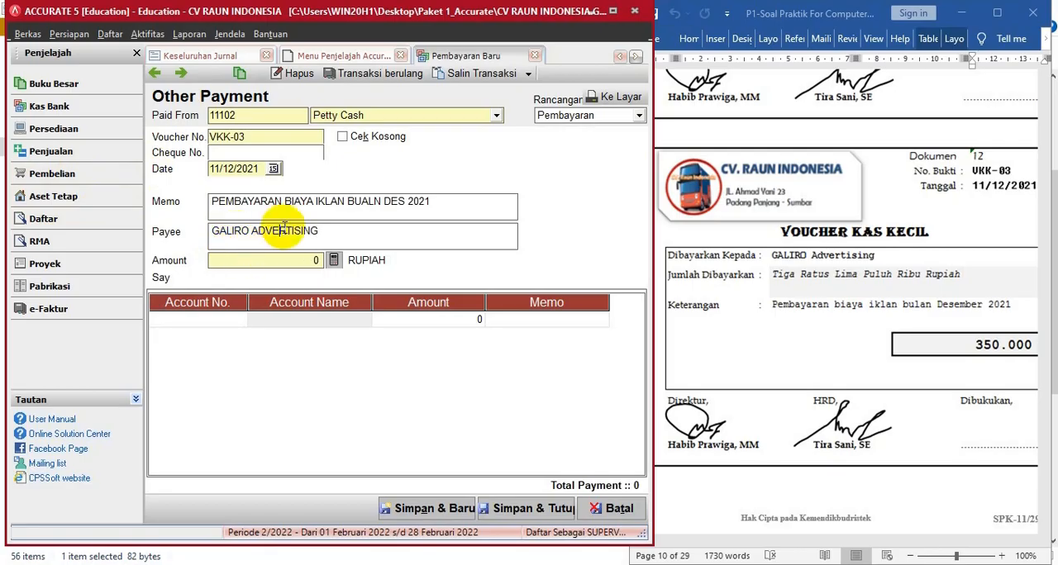
- Add an Advertising Expense (61103) line of 350.000 and calculate the payment's total amount from it
{"action": "left_click", "coordinate": [231, 321]}
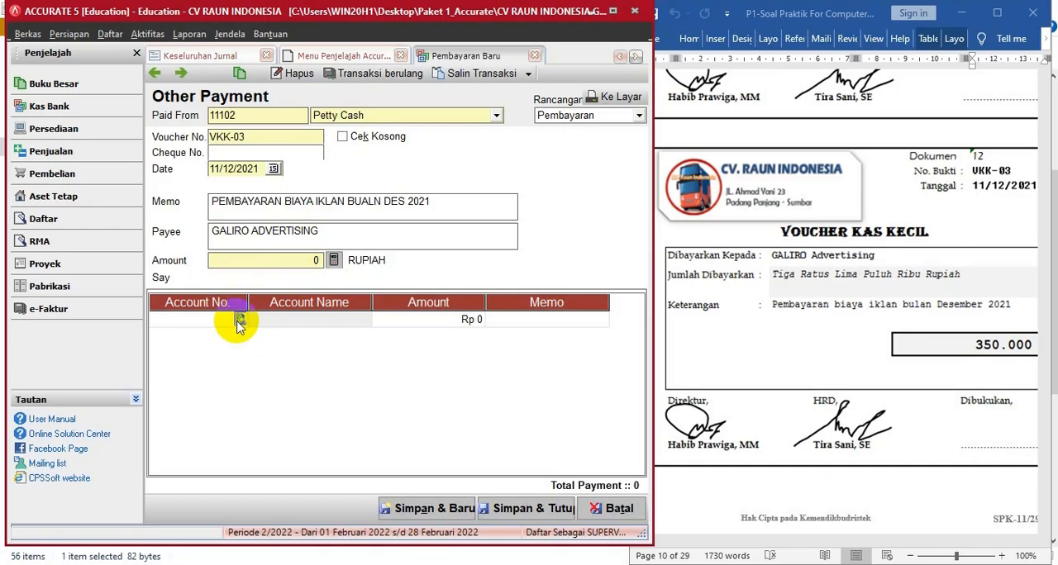
{"action": "left_click", "coordinate": [239, 321]}
{"action": "left_click", "coordinate": [477, 195]}
{"action": "type", "text": "A"}
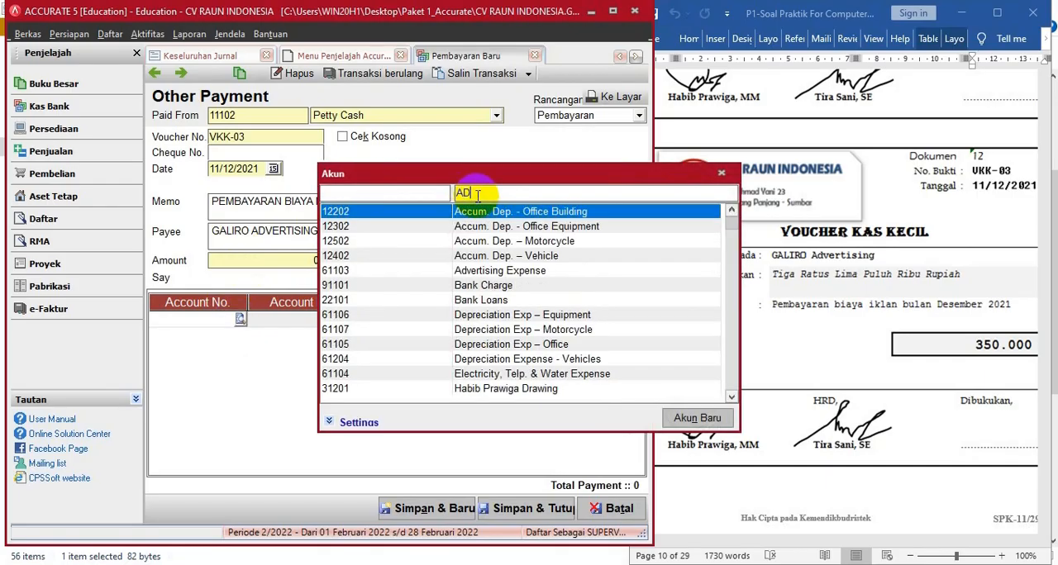
{"action": "type", "text": "D"}
{"action": "double_click", "coordinate": [477, 212]}
{"action": "left_click", "coordinate": [429, 320]}
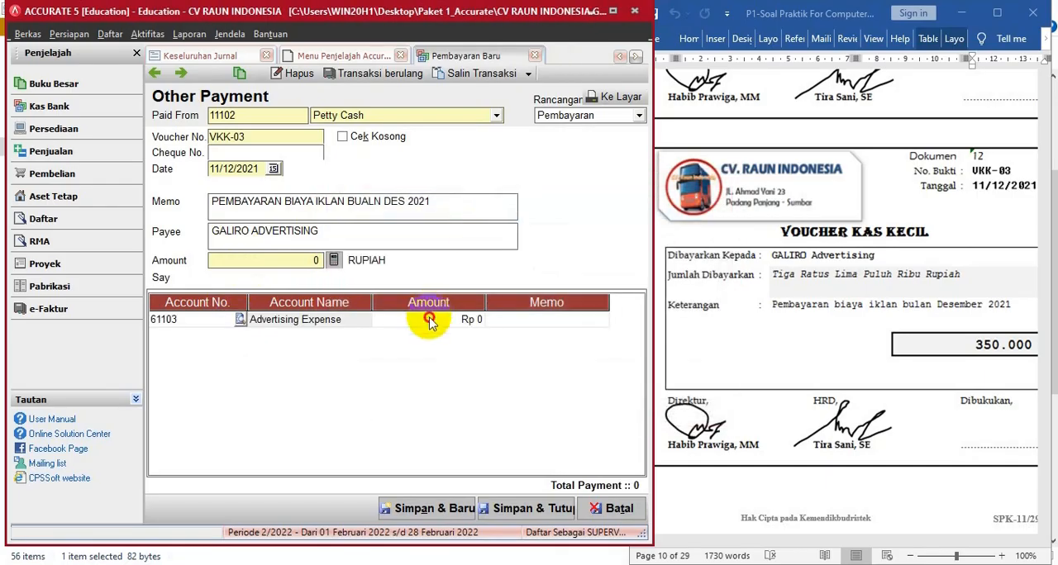
{"action": "type", "text": "350"}
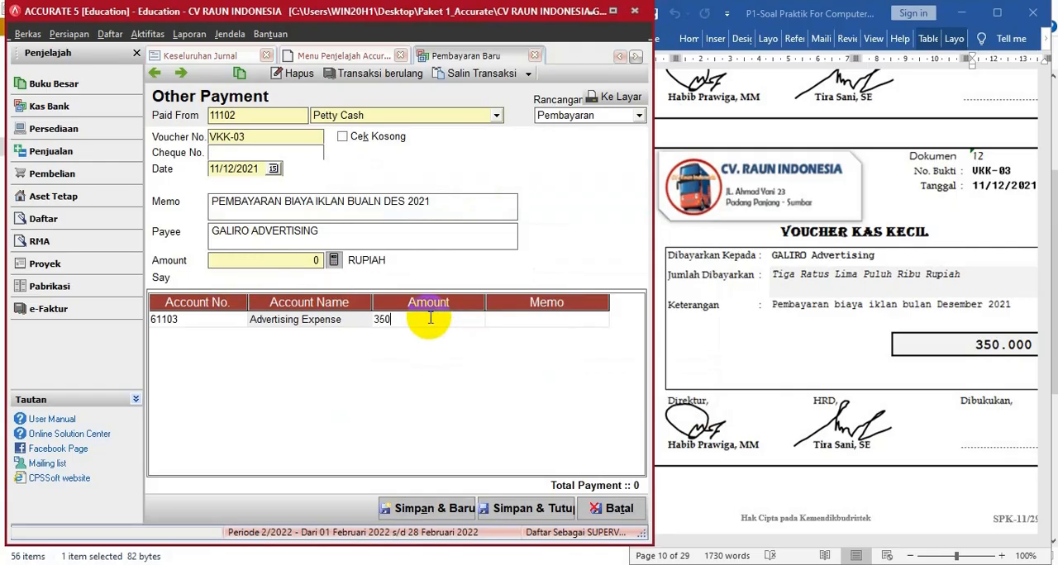
{"action": "type", "text": ".000"}
{"action": "key", "text": "Tab"}
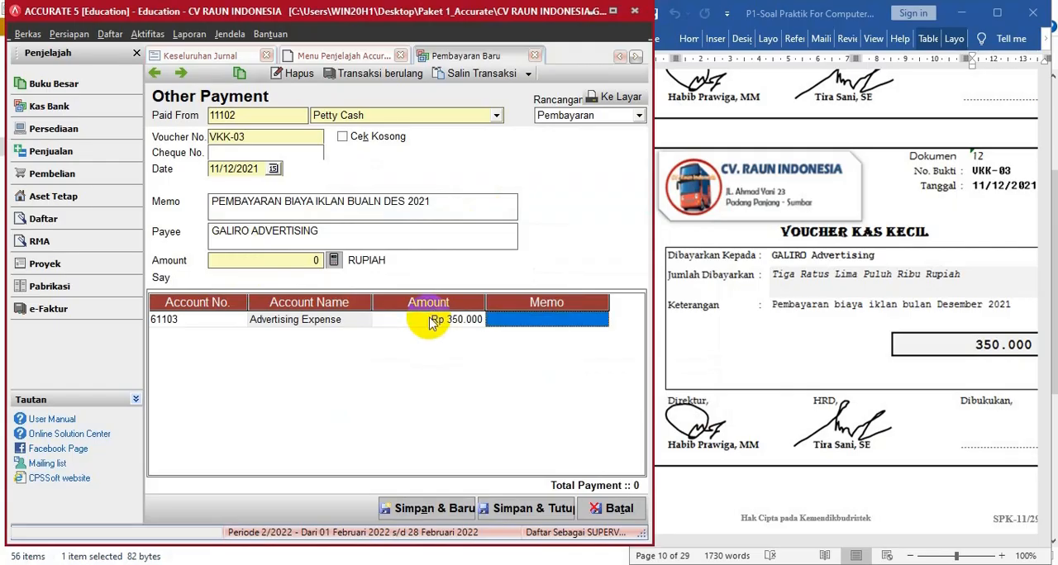
{"action": "left_click", "coordinate": [333, 260]}
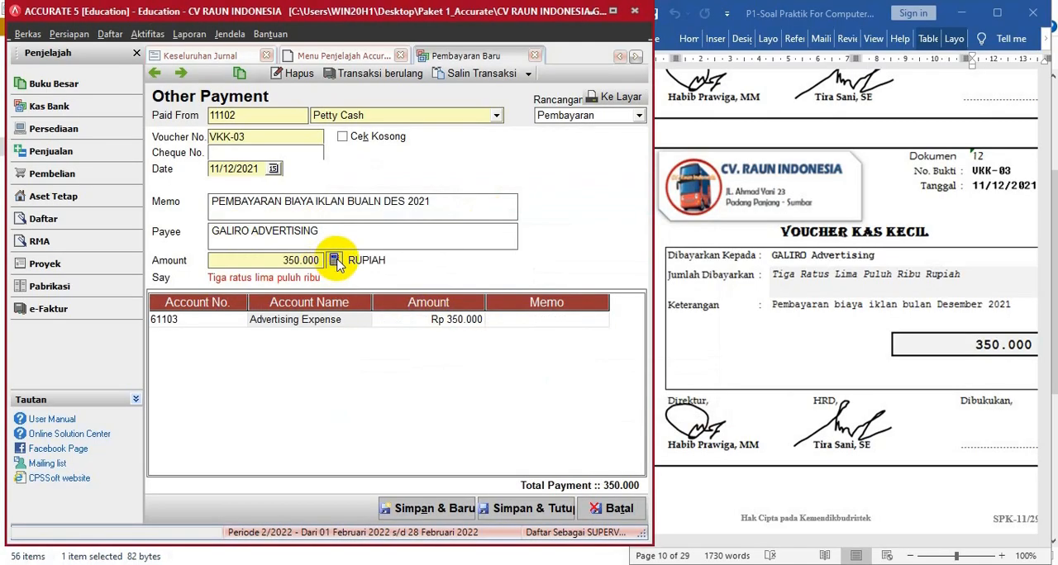
- Save and close the payment, and bring up document 13, cash payment voucher BKK-05, in the Word document
{"action": "left_click", "coordinate": [468, 499]}
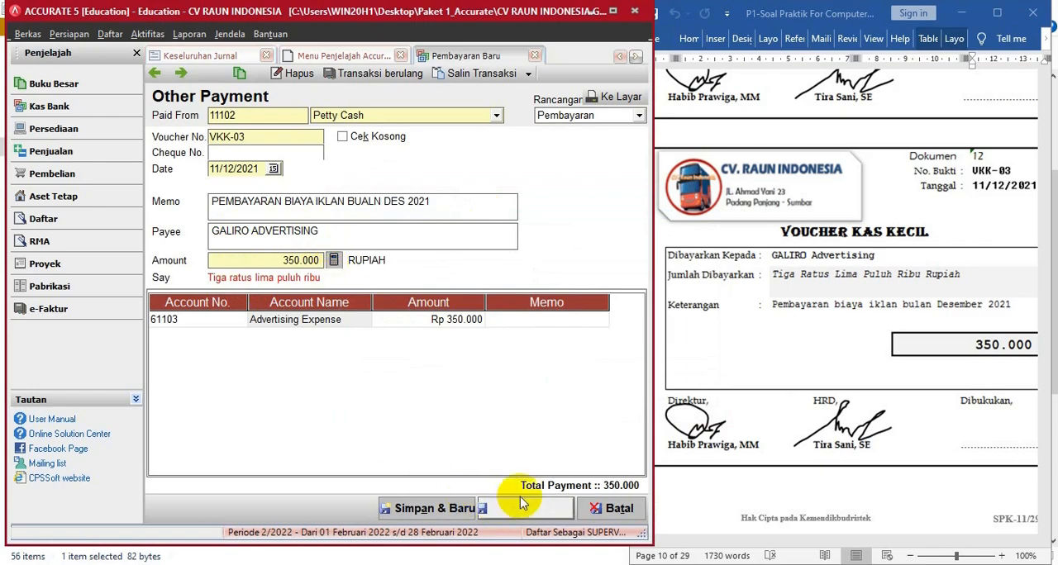
{"action": "left_click", "coordinate": [856, 286]}
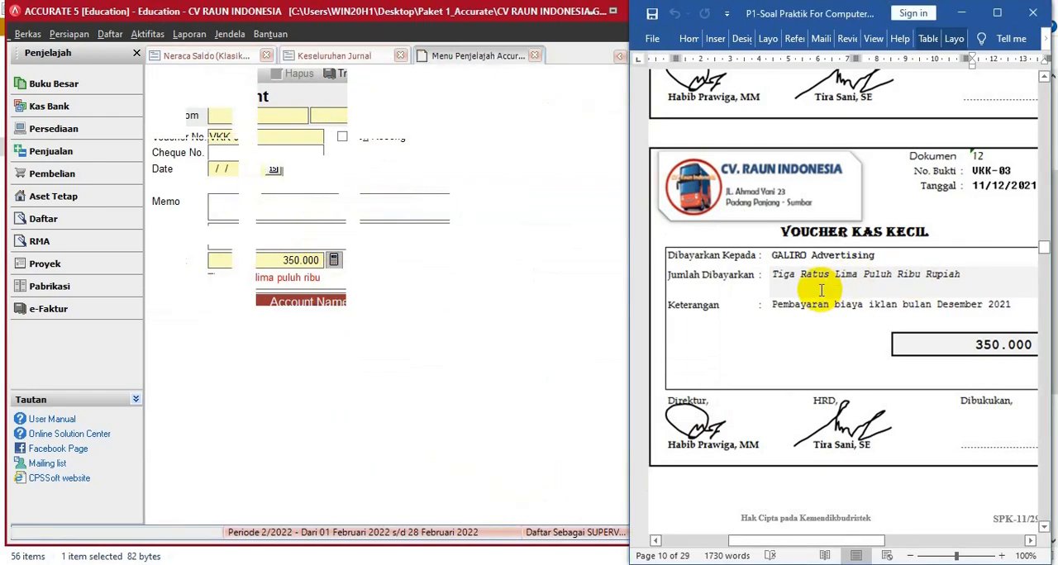
{"action": "scroll", "coordinate": [821, 296], "scroll_direction": "down", "scroll_amount": 4}
{"action": "scroll", "coordinate": [821, 296], "scroll_direction": "down", "scroll_amount": 5}
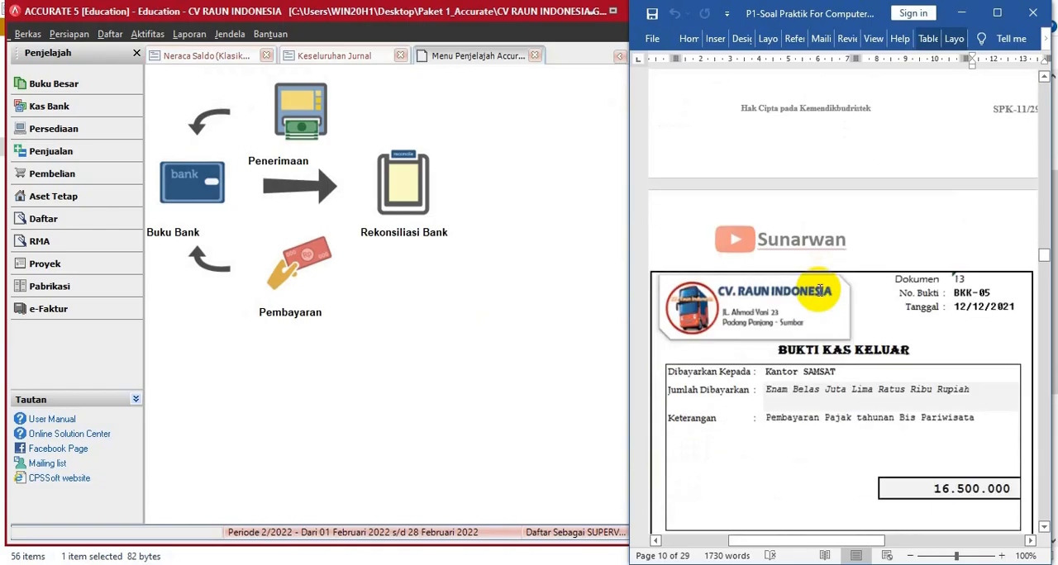
{"action": "scroll", "coordinate": [820, 290], "scroll_direction": "up", "scroll_amount": 5}
{"action": "scroll", "coordinate": [820, 290], "scroll_direction": "down", "scroll_amount": 5}
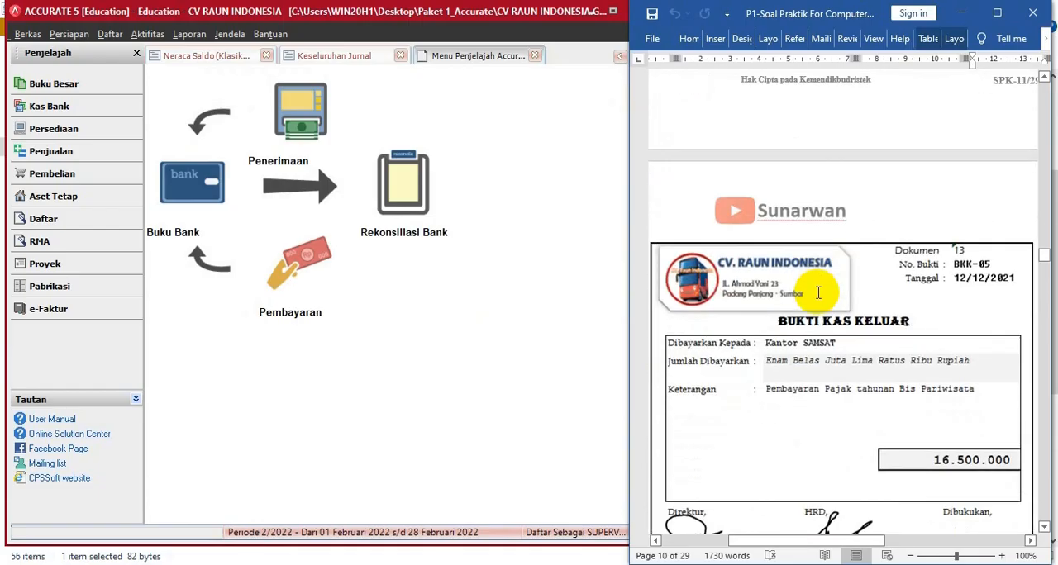
{"action": "scroll", "coordinate": [819, 292], "scroll_direction": "down", "scroll_amount": 1}
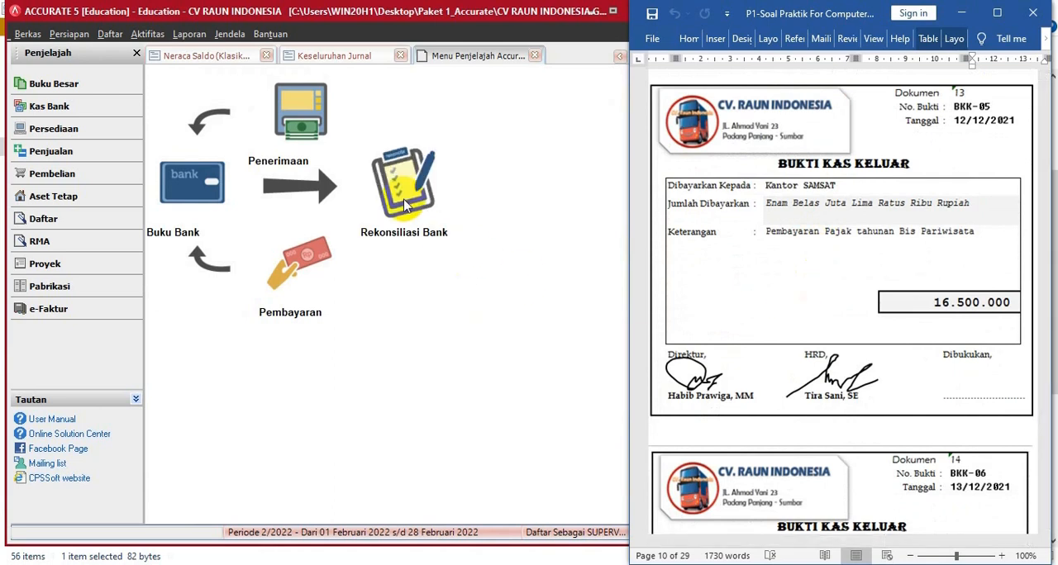
- Start a new Other Payment paid from Cash in Bank (11101) with voucher number BKK-05
{"action": "left_click", "coordinate": [300, 282]}
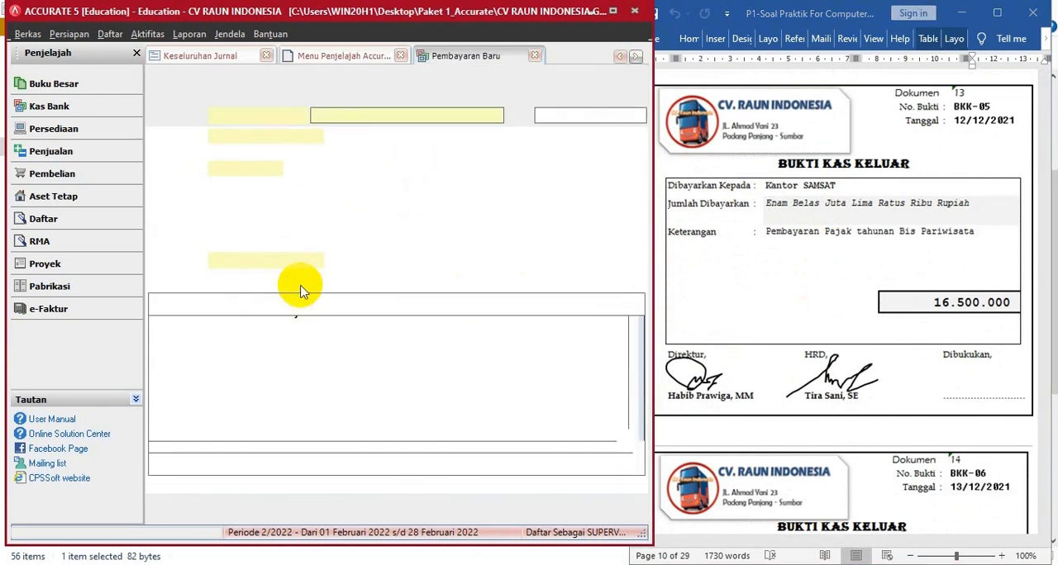
{"action": "left_click", "coordinate": [494, 116]}
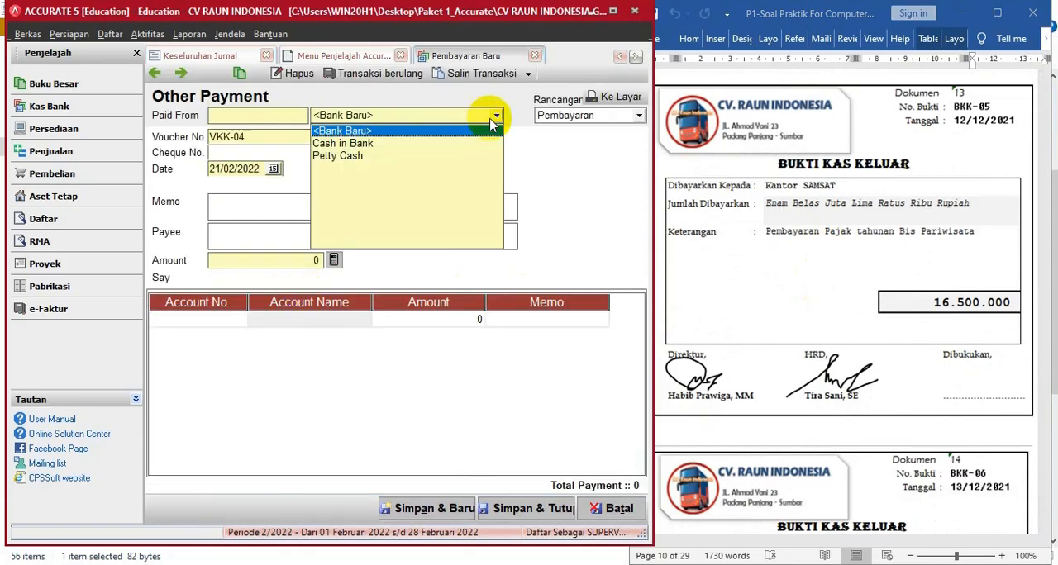
{"action": "left_click", "coordinate": [356, 139]}
{"action": "key", "text": "Tab"}
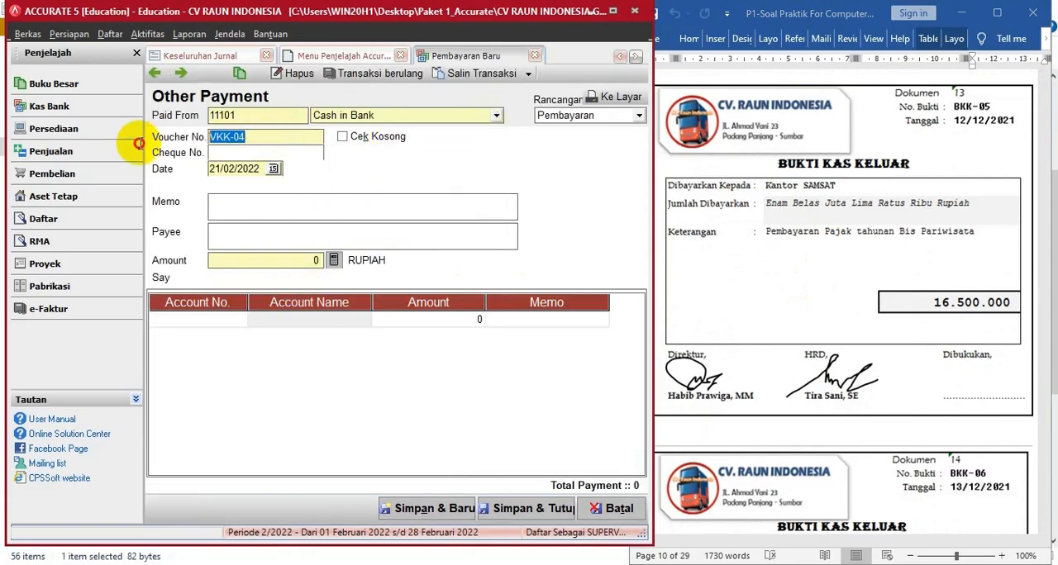
{"action": "type", "text": "BKK"}
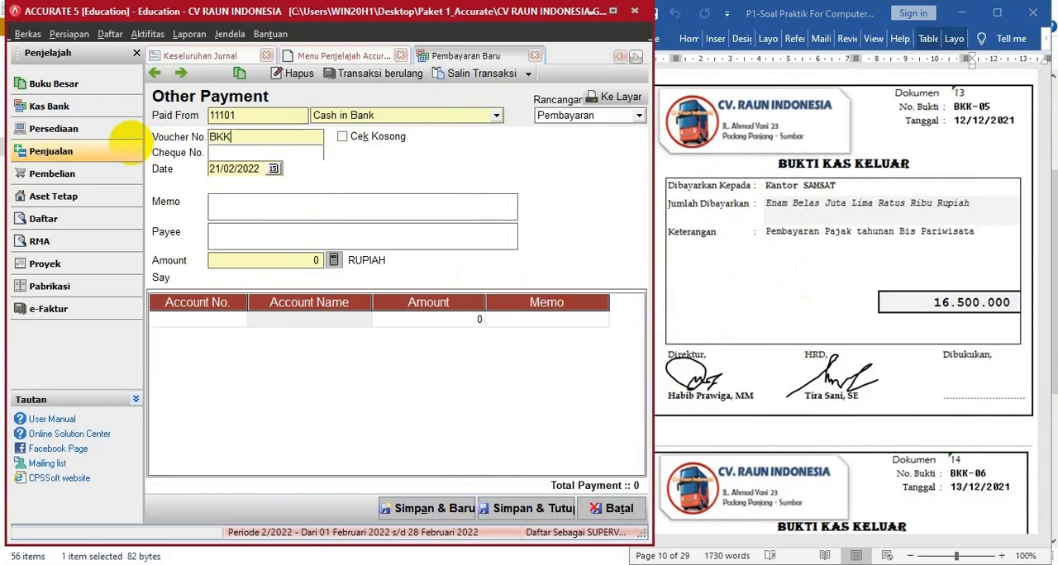
{"action": "type", "text": "-05"}
{"action": "key", "text": "Tab"}
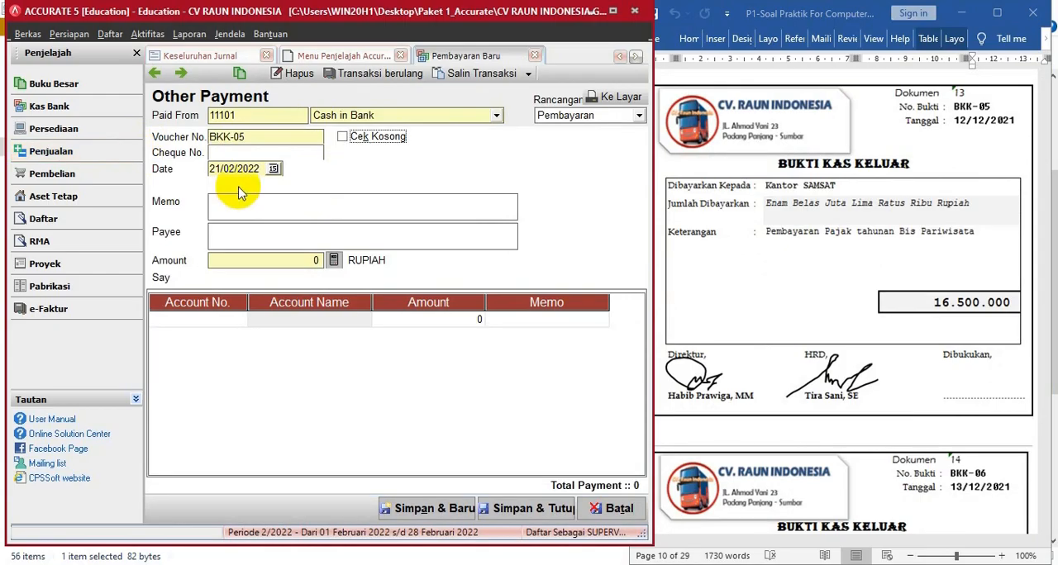
- Date the payment 12/12/2021, with memo PEMBAYARAN PAJAK TAHUNAN BIS PARIWISATA and payee KANTOR SAMSAT
{"action": "left_click_drag", "start_coordinate": [260, 166], "coordinate": [165, 169]}
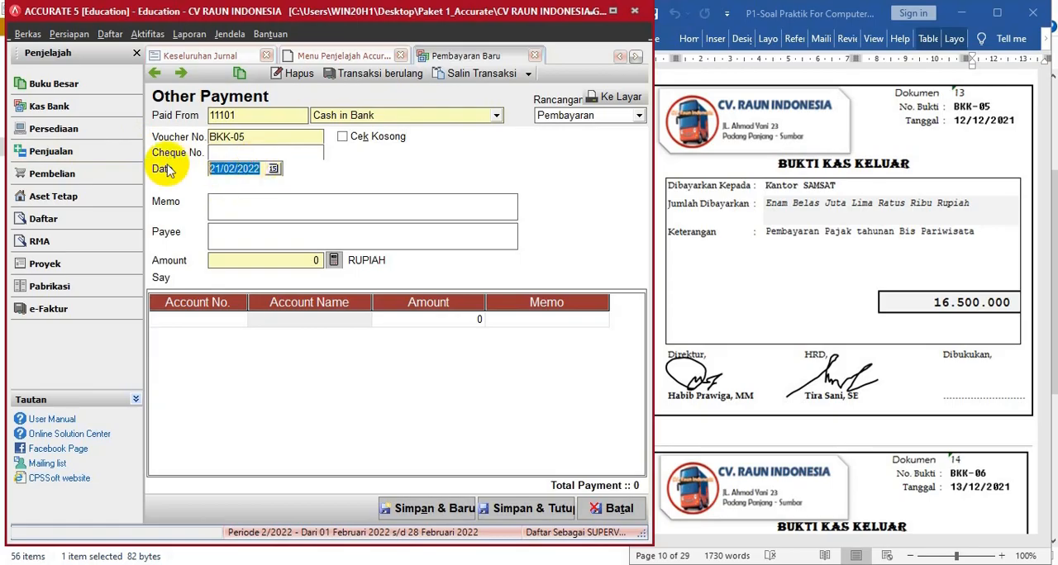
{"action": "type", "text": "12/12/202"}
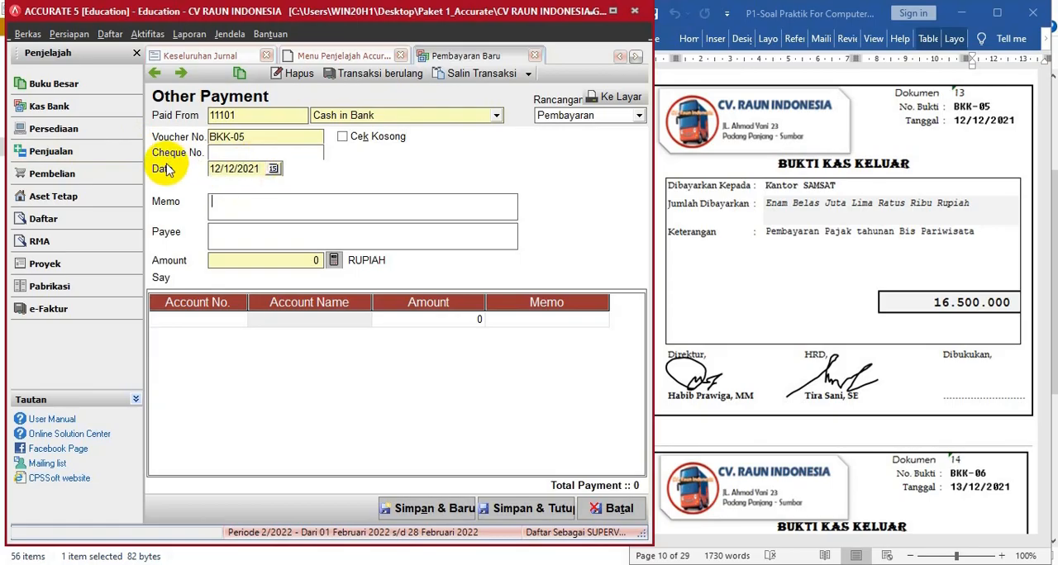
{"action": "type", "text": "PEMBAYARAN PAJAK TAHUNAN BIS PARIWISATA"}
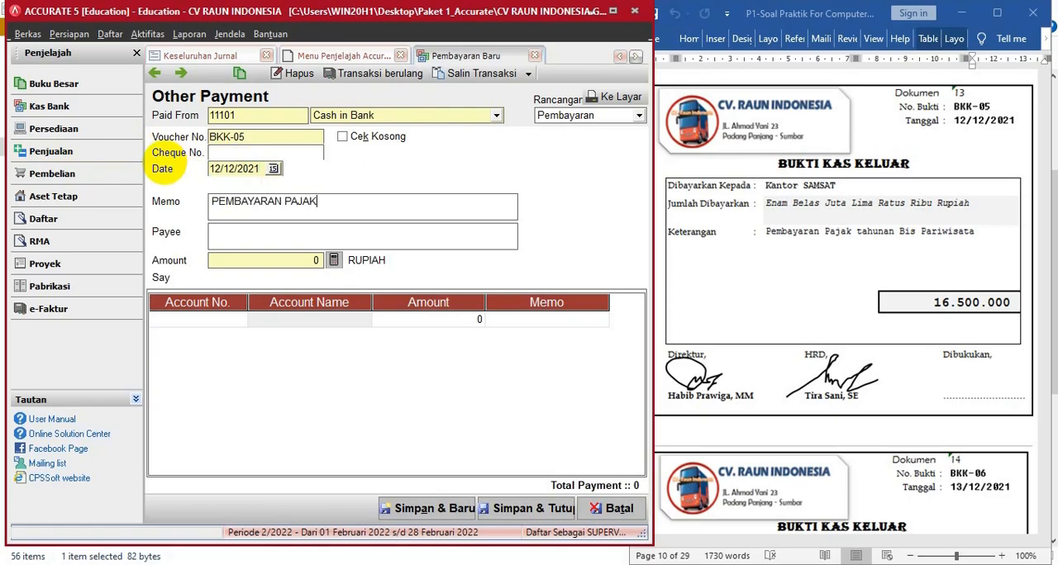
- Add a Tax Expense (61205) line of 16.500.000 and calculate the payment's total amount from it
{"action": "left_click", "coordinate": [240, 319]}
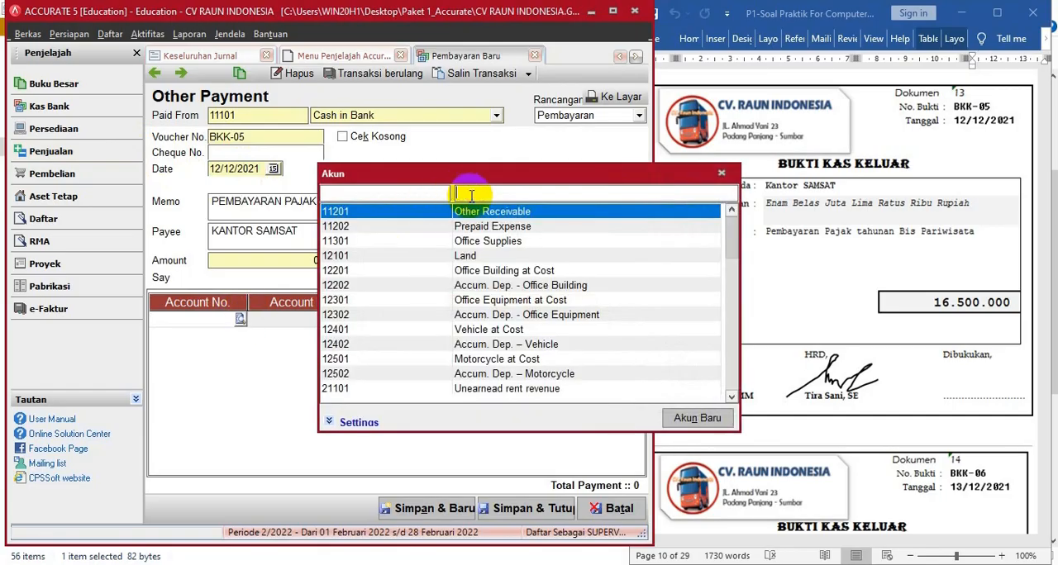
{"action": "type", "text": "TA"}
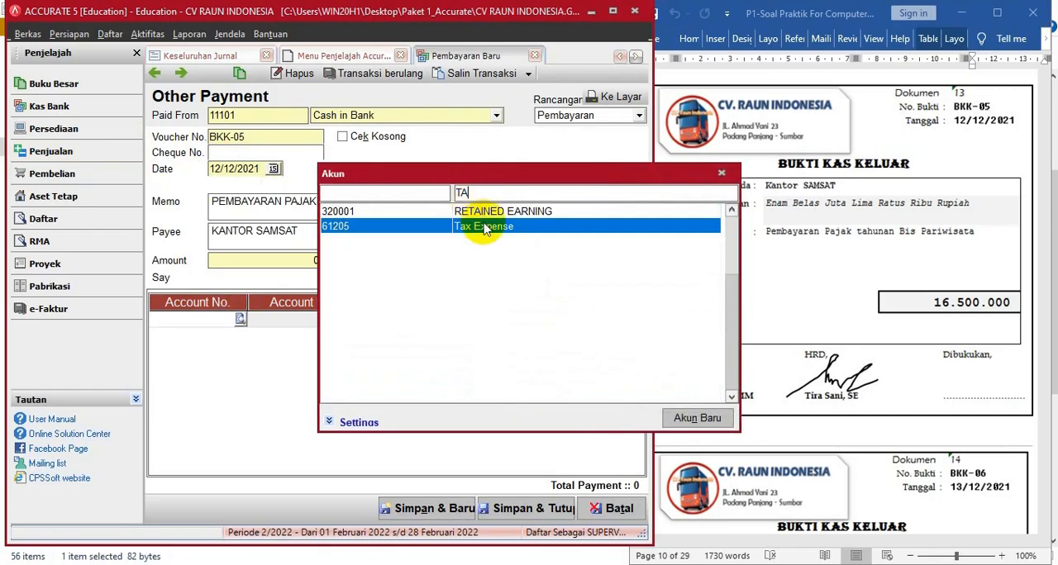
{"action": "double_click", "coordinate": [483, 226]}
{"action": "left_click", "coordinate": [407, 326]}
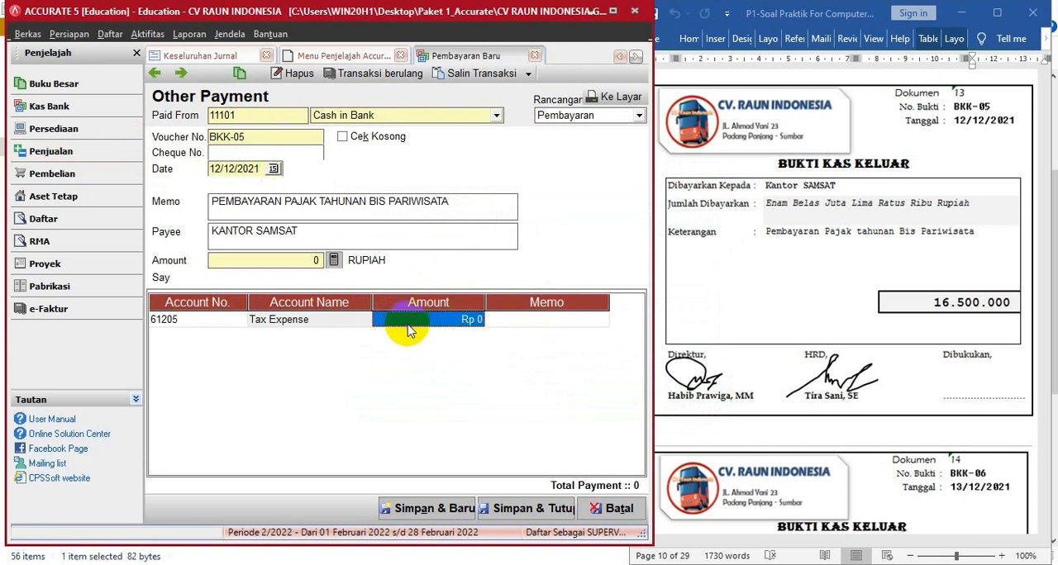
{"action": "type", "text": "16."}
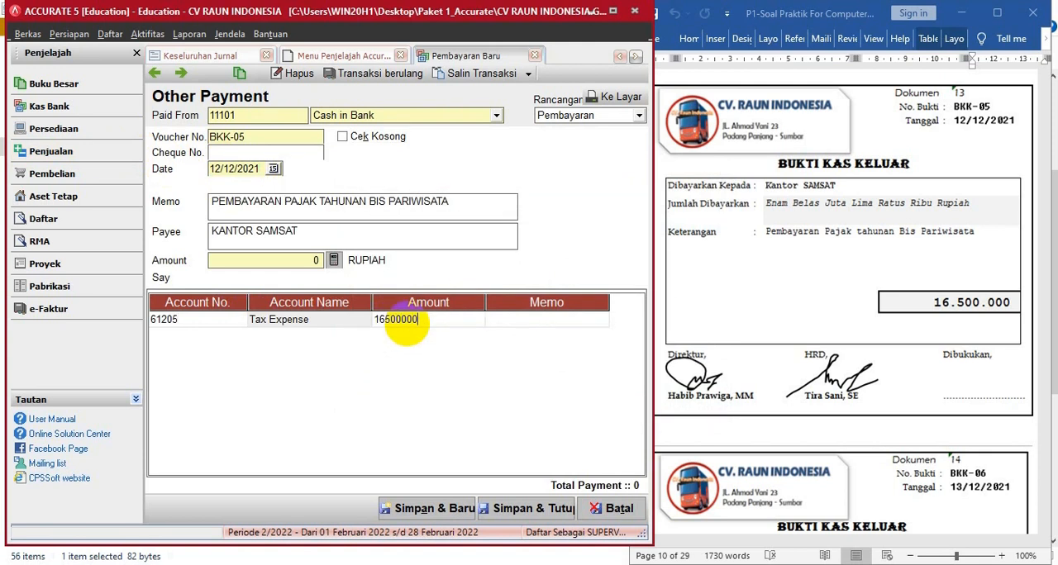
{"action": "type", "text": "500.000"}
{"action": "key", "text": "Return"}
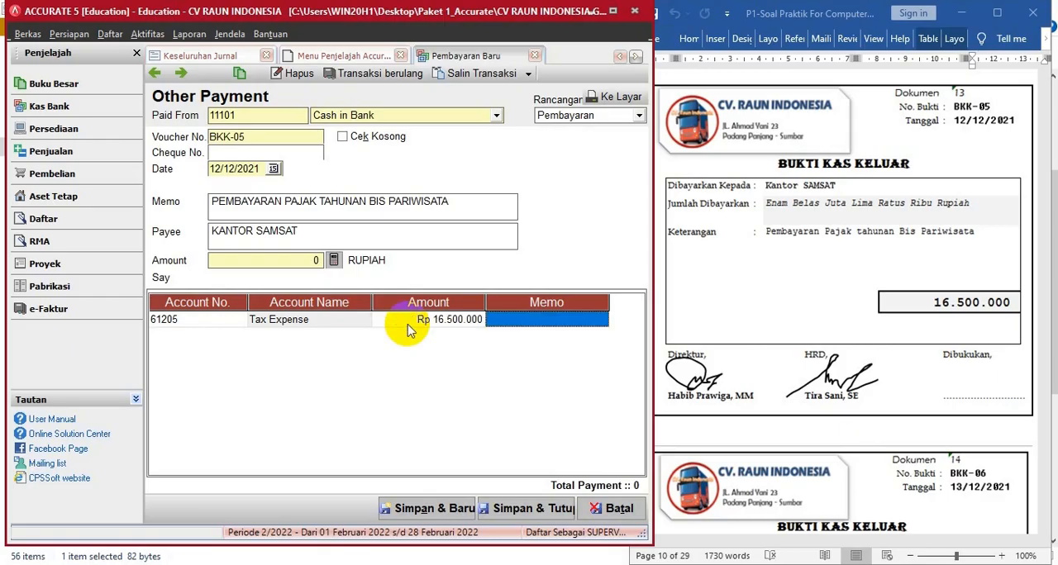
{"action": "left_click", "coordinate": [334, 260]}
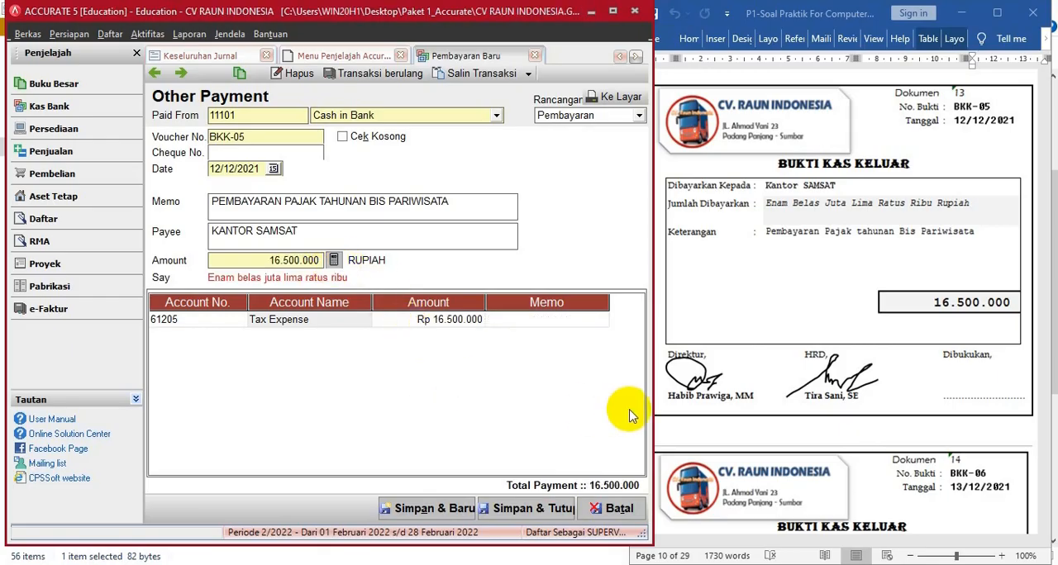
- Save the BKK-05 payment, start another new one, and bring up document 14, voucher BKK-06, in the Word document
{"action": "scroll", "coordinate": [736, 451], "scroll_direction": "down", "scroll_amount": 3}
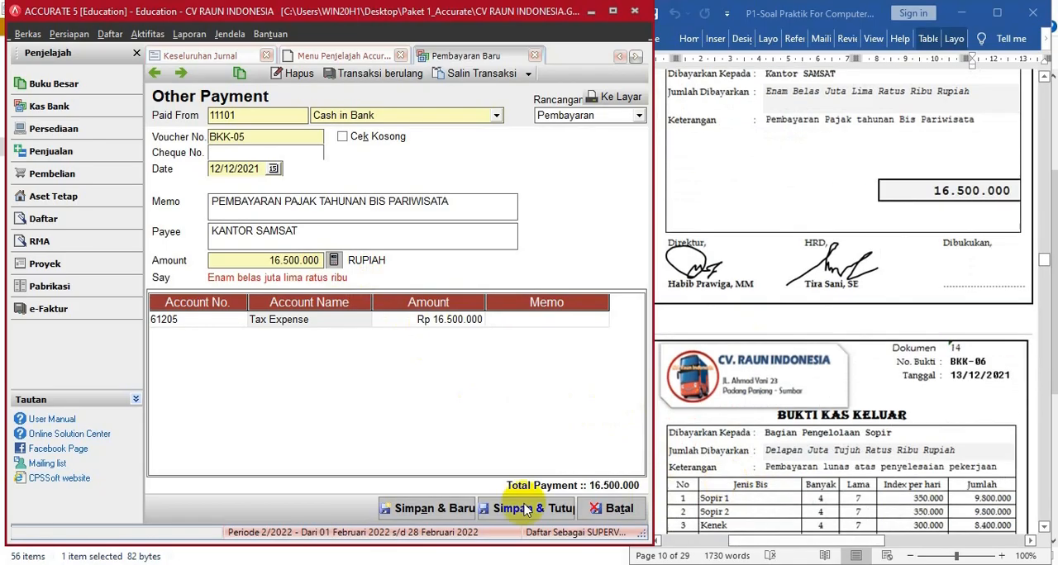
{"action": "left_click", "coordinate": [430, 511]}
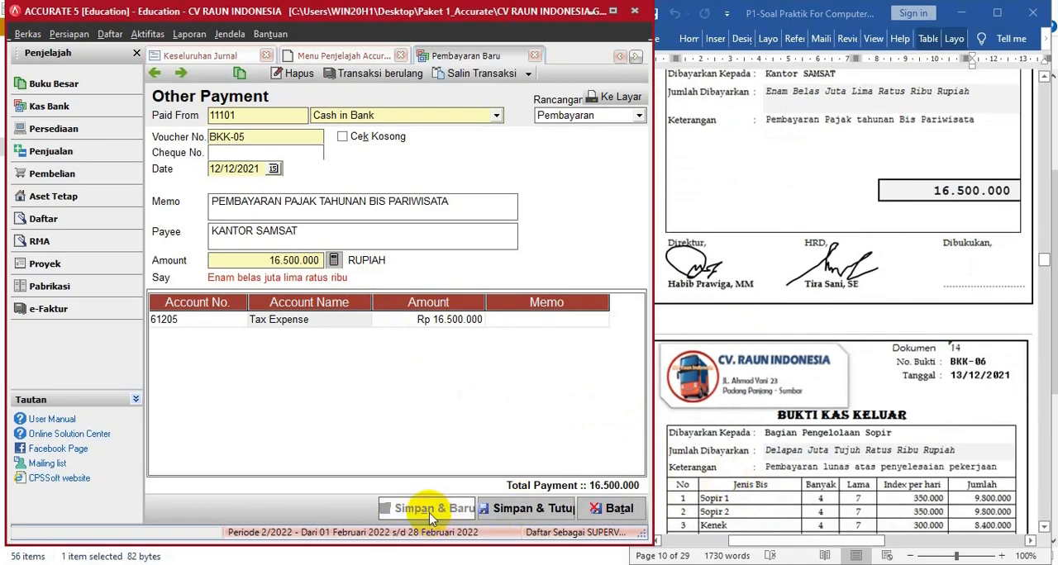
{"action": "left_click", "coordinate": [828, 244]}
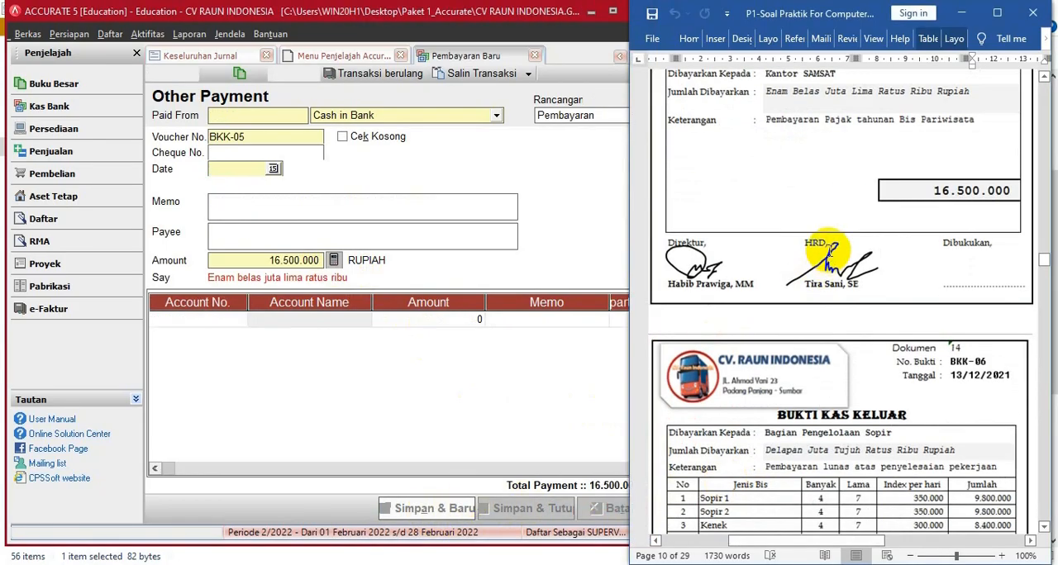
{"action": "scroll", "coordinate": [827, 244], "scroll_direction": "down", "scroll_amount": 5}
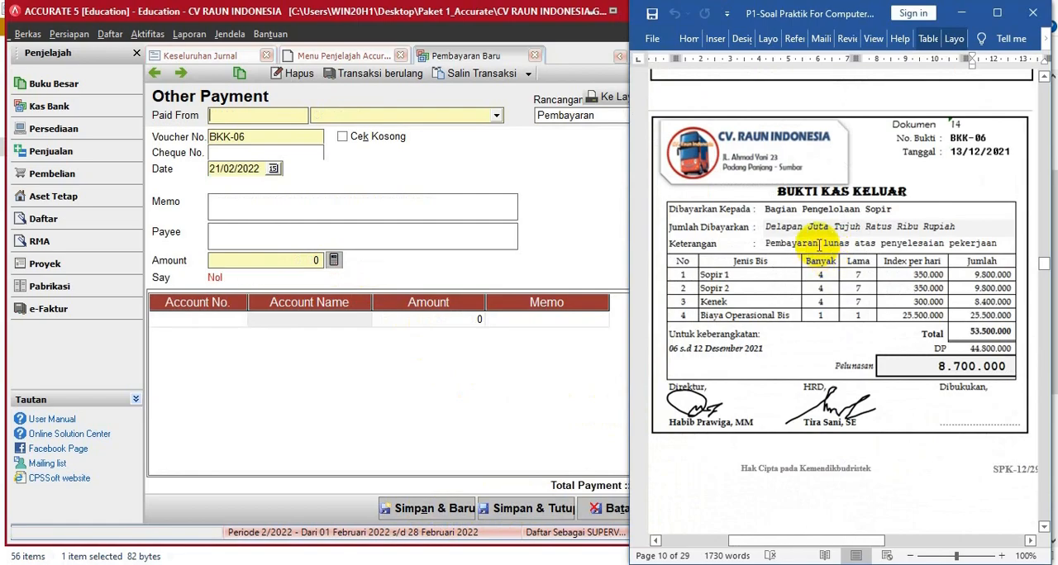
- Pay BKK-06 from Cash in Bank, dated 13/12/2021, with memo PEMBAYARAN LUNAS PENYELESAIAN PEKERJAAN and payee BAGIAN PENGELOLA SOPIR
{"action": "left_click", "coordinate": [496, 116]}
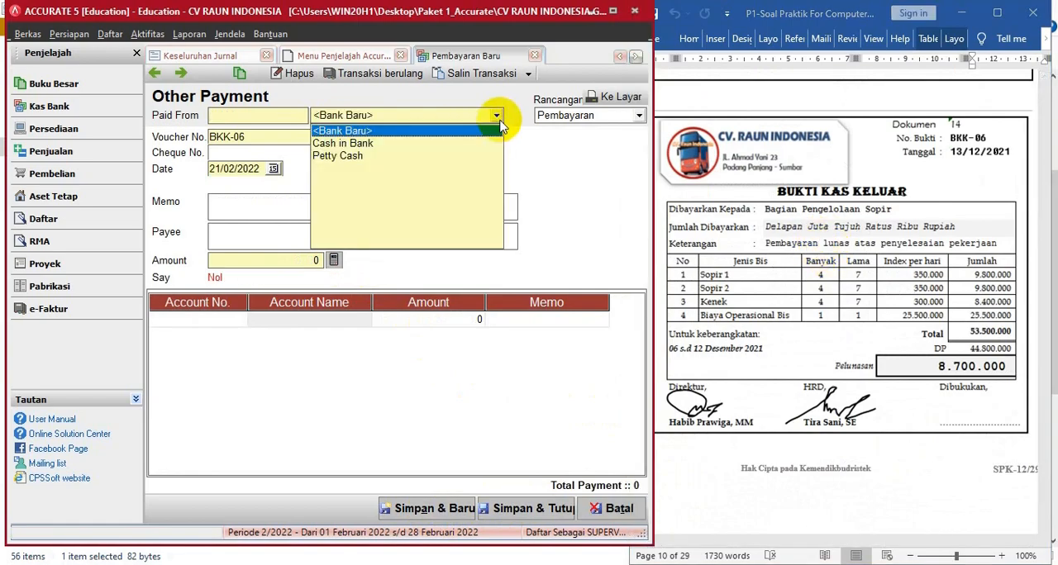
{"action": "left_click", "coordinate": [368, 141]}
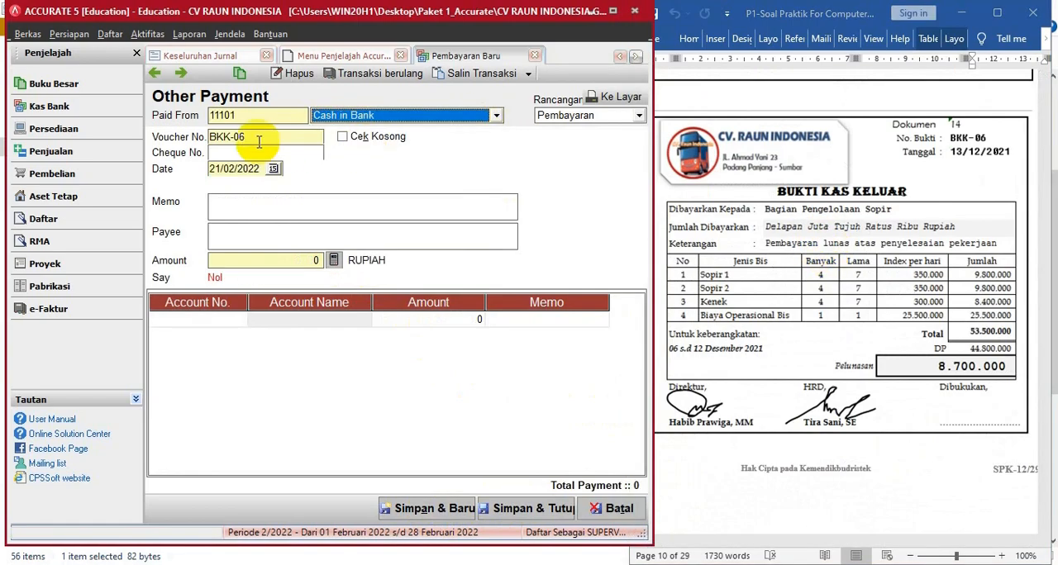
{"action": "left_click", "coordinate": [263, 169]}
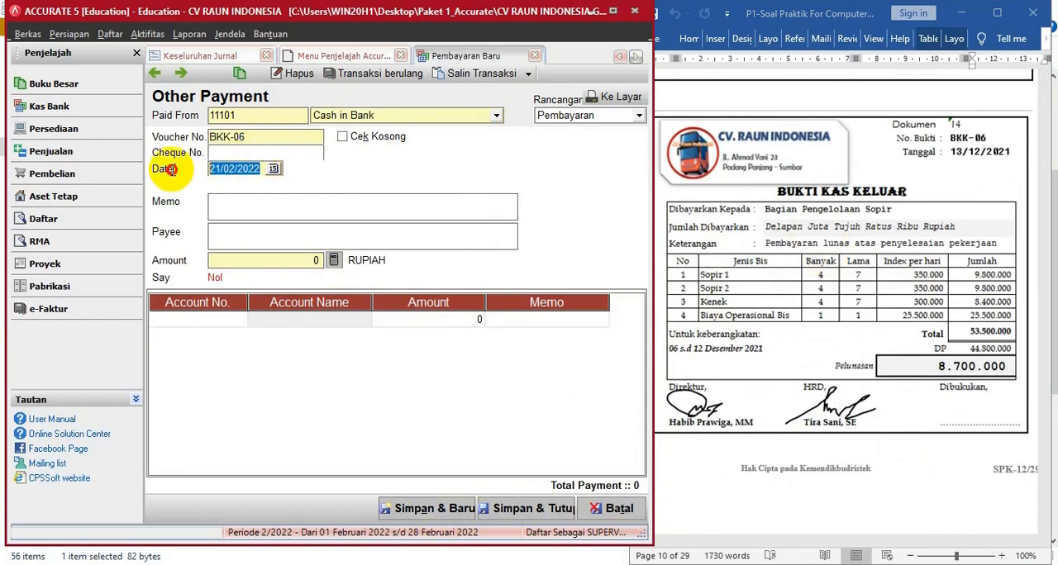
{"action": "type", "text": "1"}
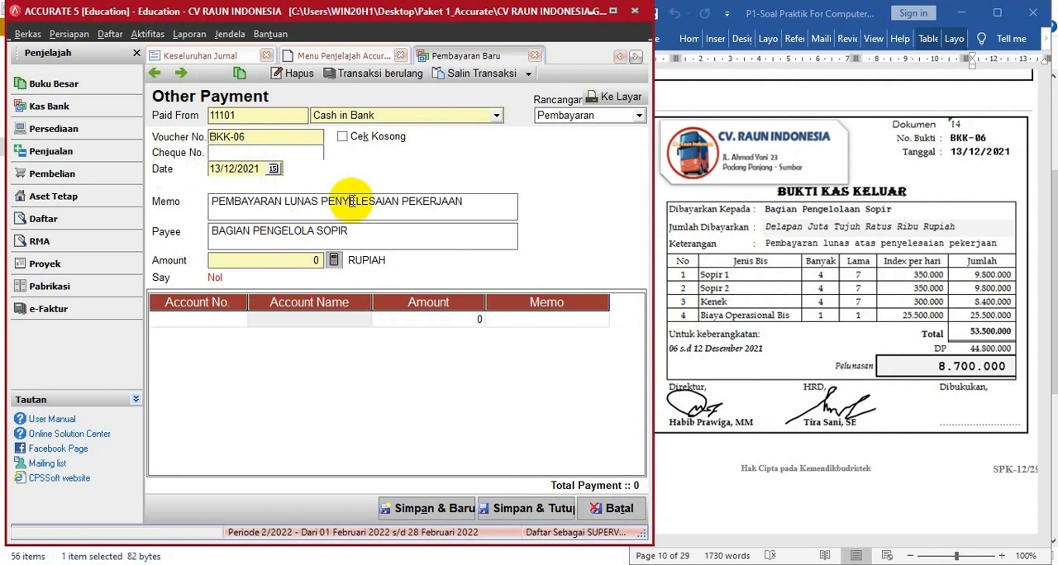
- Add a Labour Expense (61201) line of 28.000.000 to the BKK-06 payment
{"action": "left_click", "coordinate": [222, 323]}
{"action": "left_click", "coordinate": [240, 320]}
{"action": "left_click", "coordinate": [480, 190]}
{"action": "type", "text": "LA"}
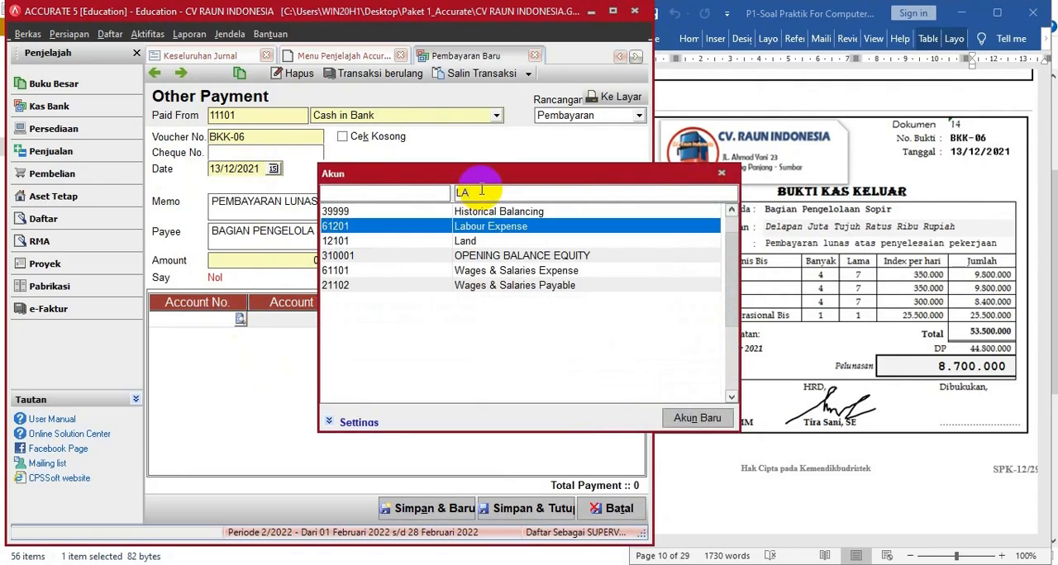
{"action": "double_click", "coordinate": [481, 224]}
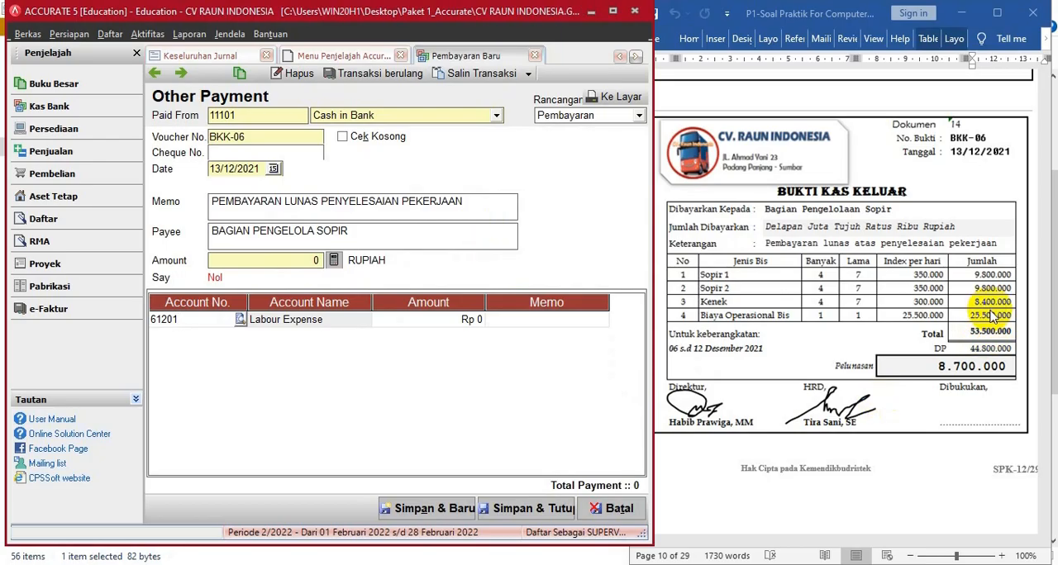
{"action": "left_click", "coordinate": [434, 326]}
{"action": "type", "text": "28000000"}
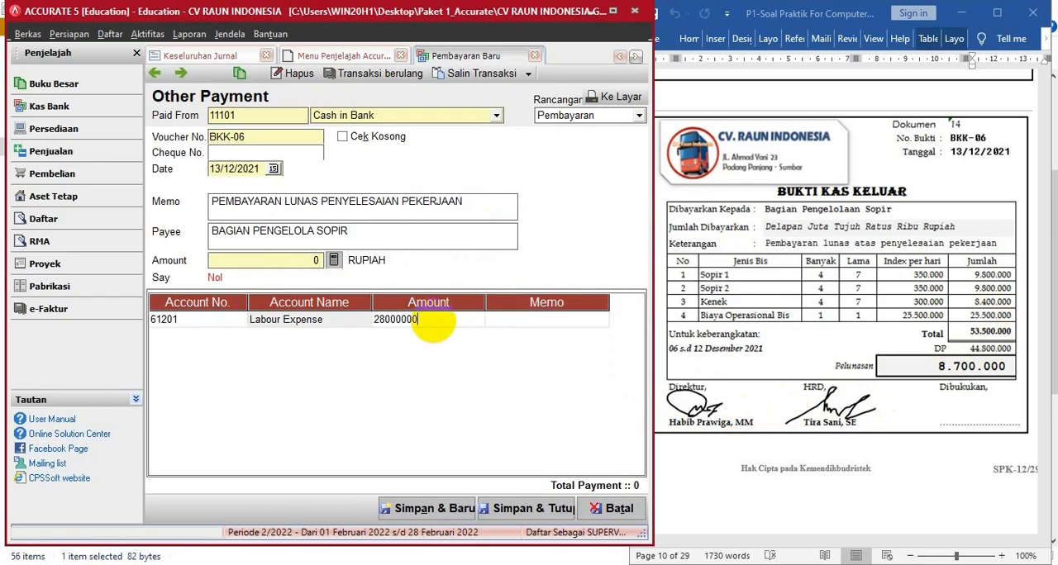
{"action": "key", "text": "Tab"}
{"action": "key", "text": "Tab"}
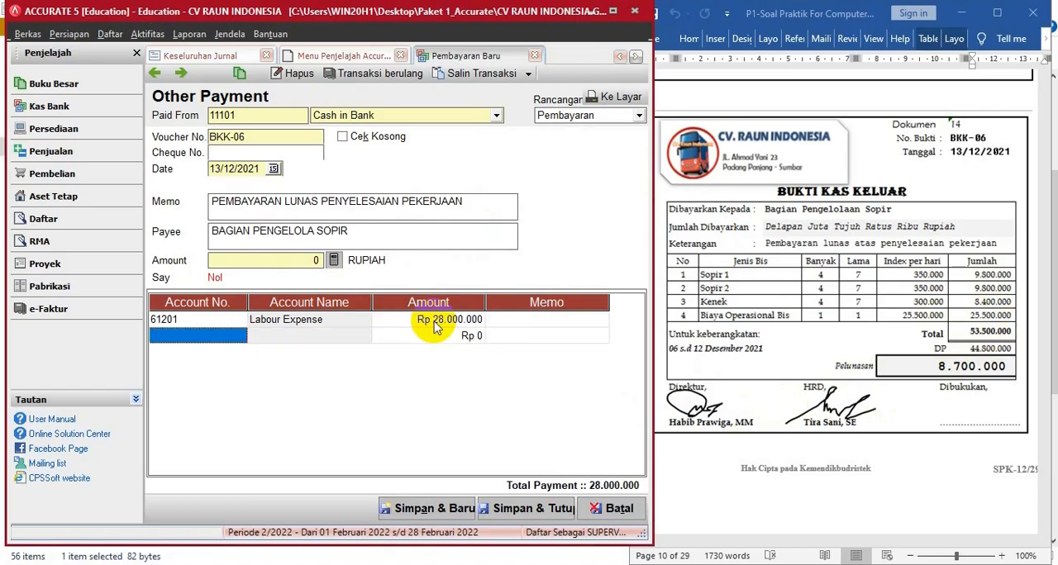
- Add an Operasional Bus Expense (BBM) (61202) line of 25.500.000 to the BKK-06 payment
{"action": "left_click", "coordinate": [230, 334]}
{"action": "left_click", "coordinate": [240, 335]}
{"action": "left_click", "coordinate": [457, 191]}
{"action": "type", "text": "OP"}
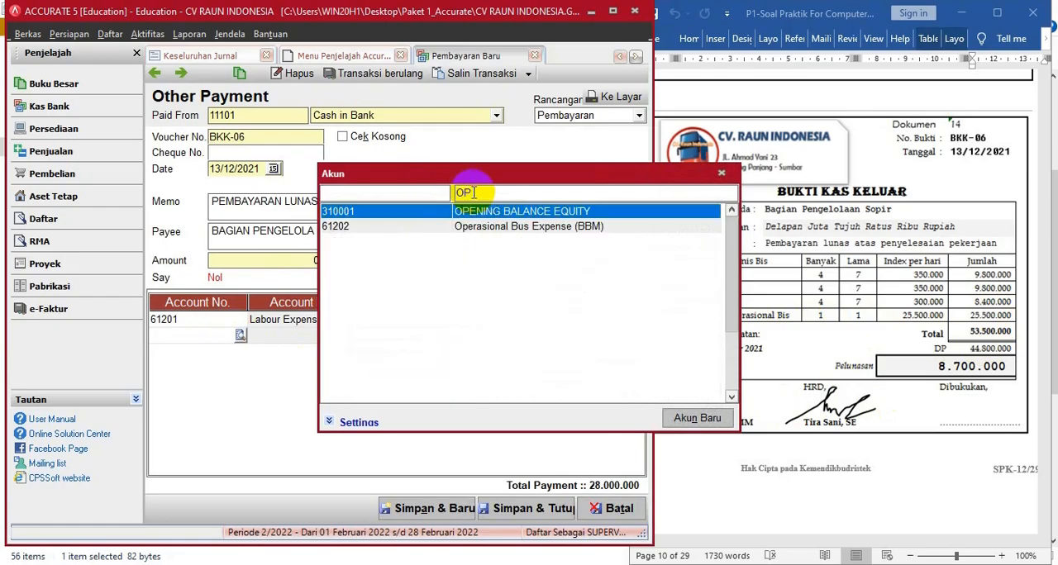
{"action": "key", "text": "Down"}
{"action": "key", "text": "Return"}
{"action": "left_click", "coordinate": [449, 335]}
{"action": "type", "text": "25"}
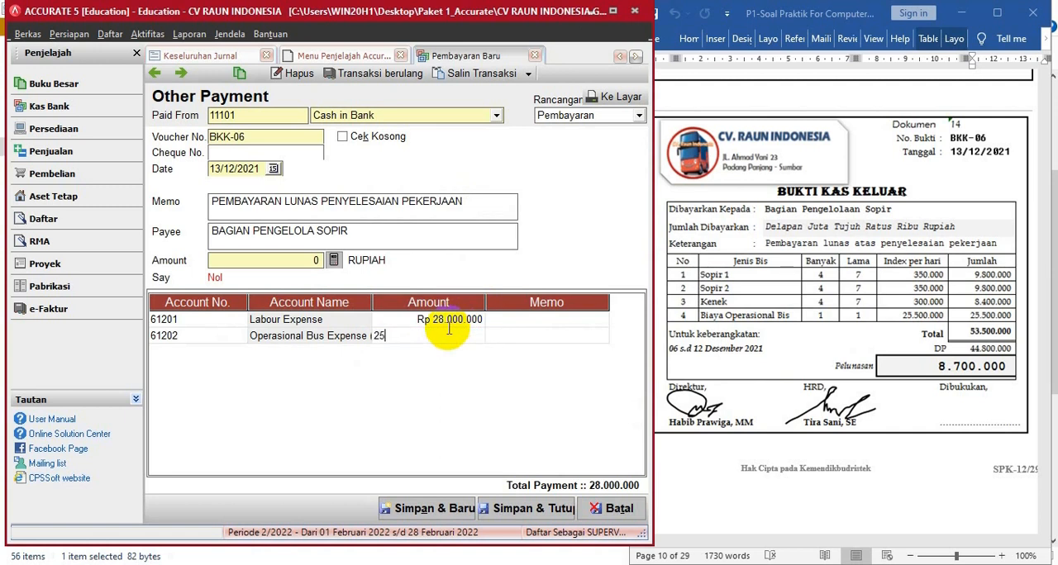
{"action": "type", "text": ".500.000"}
{"action": "key", "text": "Return"}
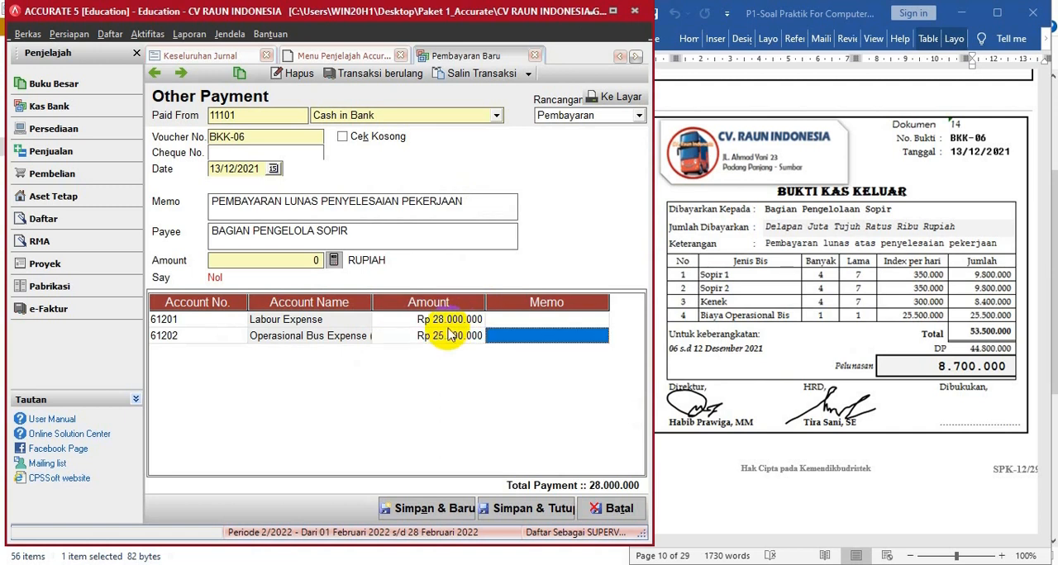
{"action": "key", "text": "Return"}
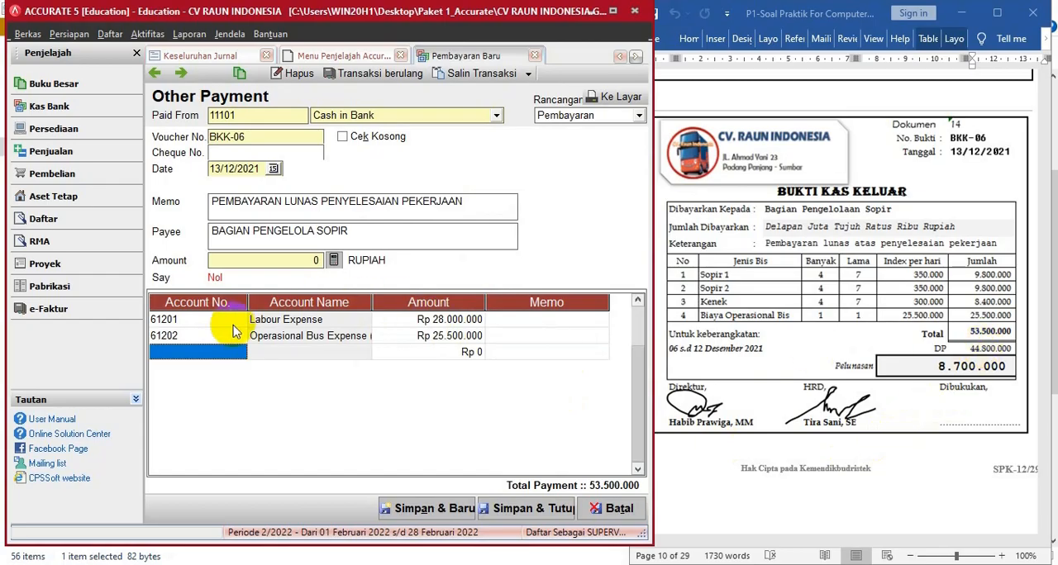
- Add a Prepaid Expense (11202) line of -44.800.000 to the BKK-06 payment to deduct the down payment
{"action": "left_click", "coordinate": [236, 352]}
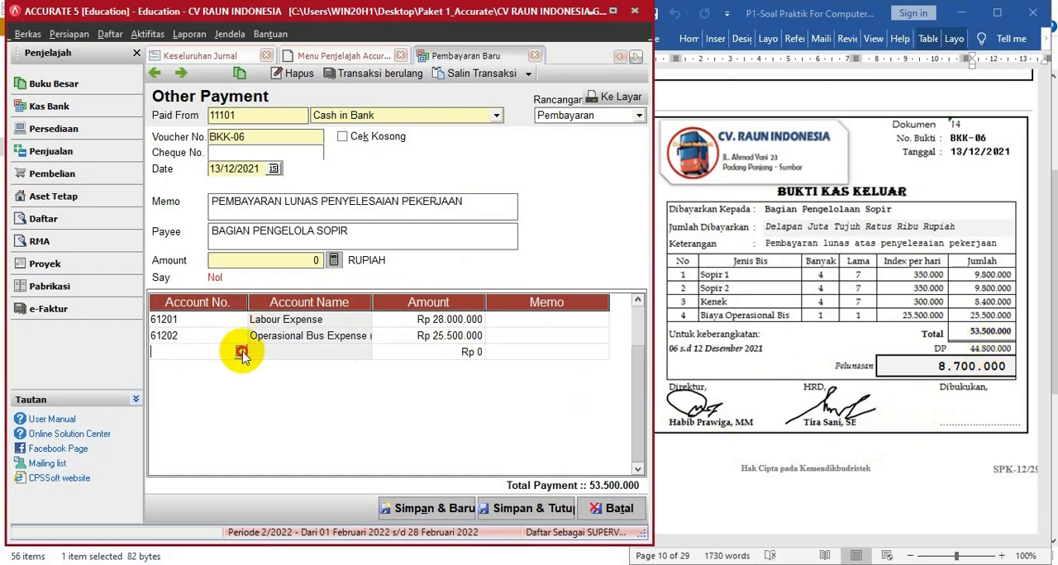
{"action": "left_click", "coordinate": [239, 351]}
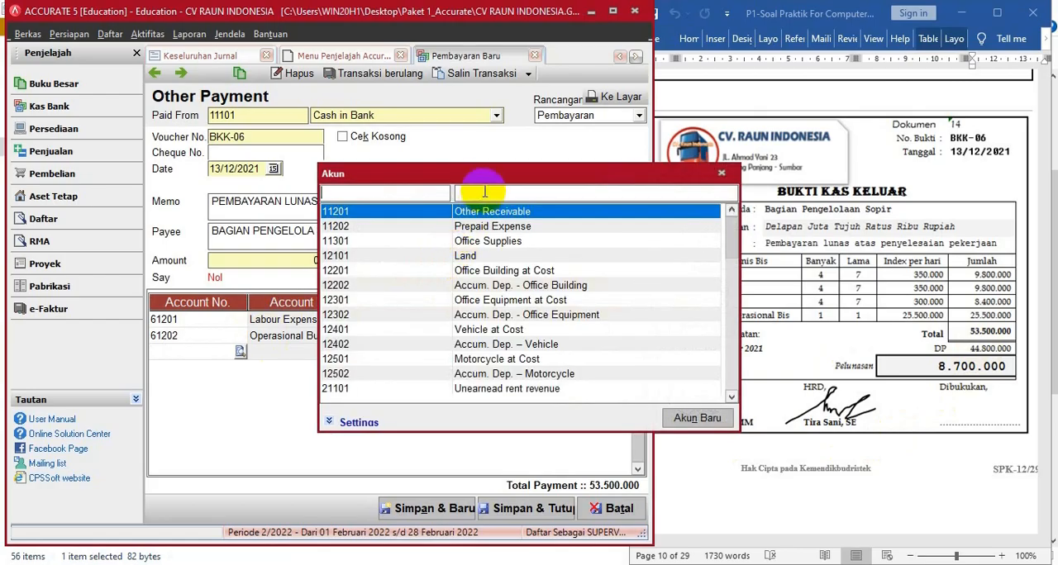
{"action": "double_click", "coordinate": [488, 226]}
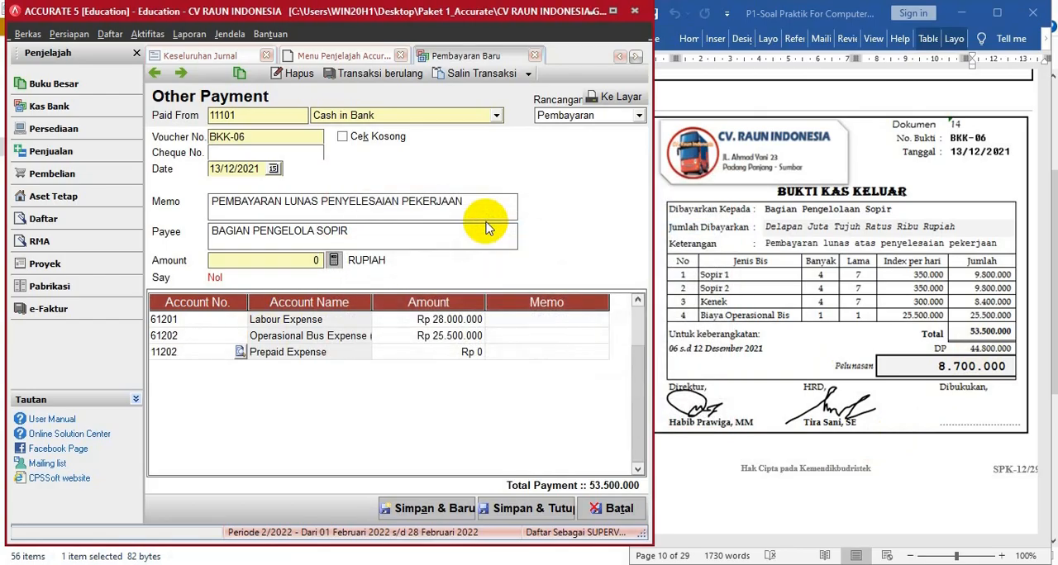
{"action": "left_click", "coordinate": [416, 354]}
{"action": "left_click", "coordinate": [416, 355]}
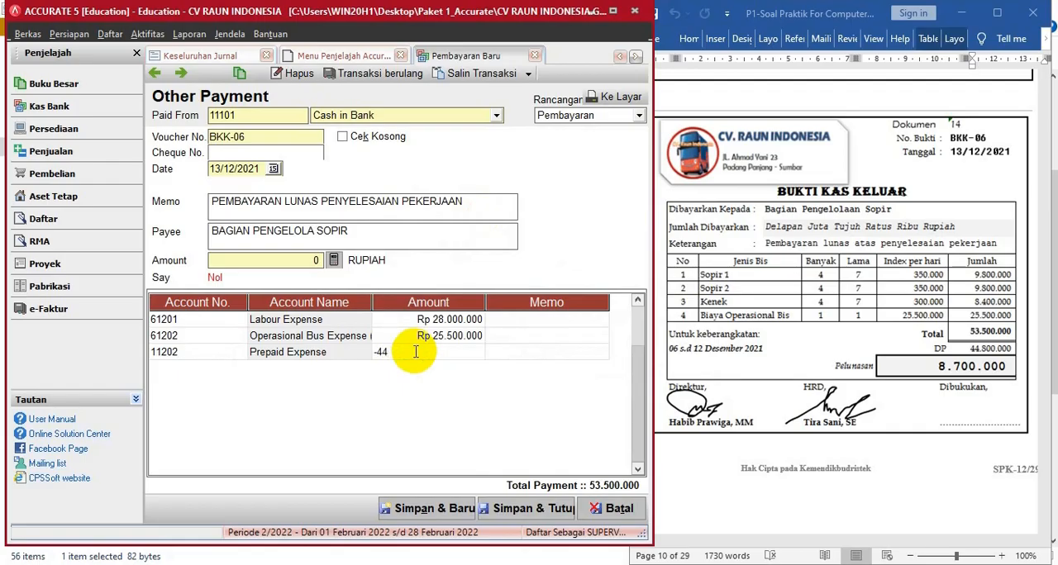
{"action": "type", "text": "-44800000"}
{"action": "key", "text": "Tab"}
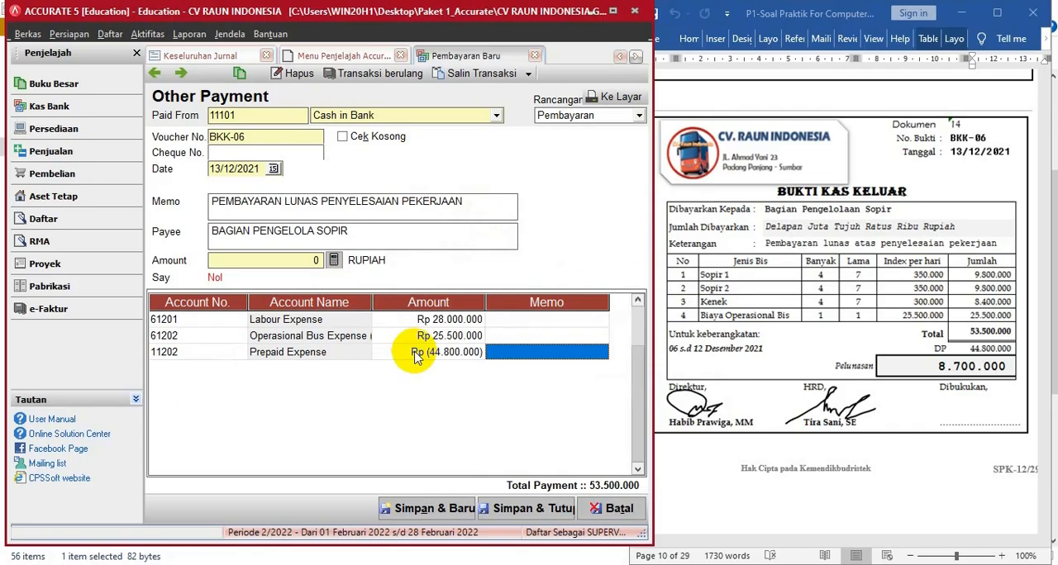
- Calculate the BKK-06 payment amount from its lines, then save and close the payment
{"action": "left_click", "coordinate": [334, 260]}
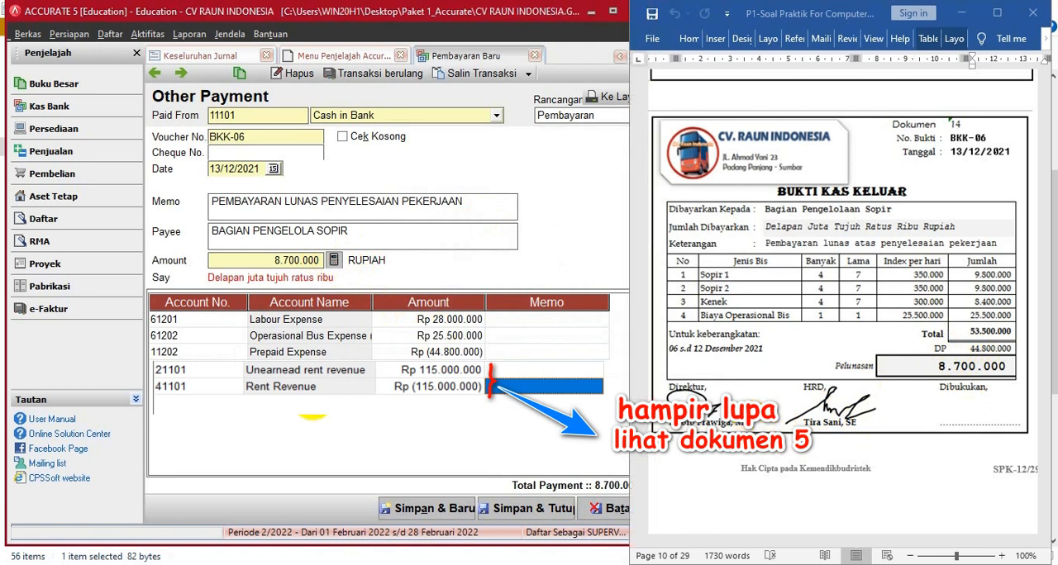
{"action": "left_click", "coordinate": [514, 511]}
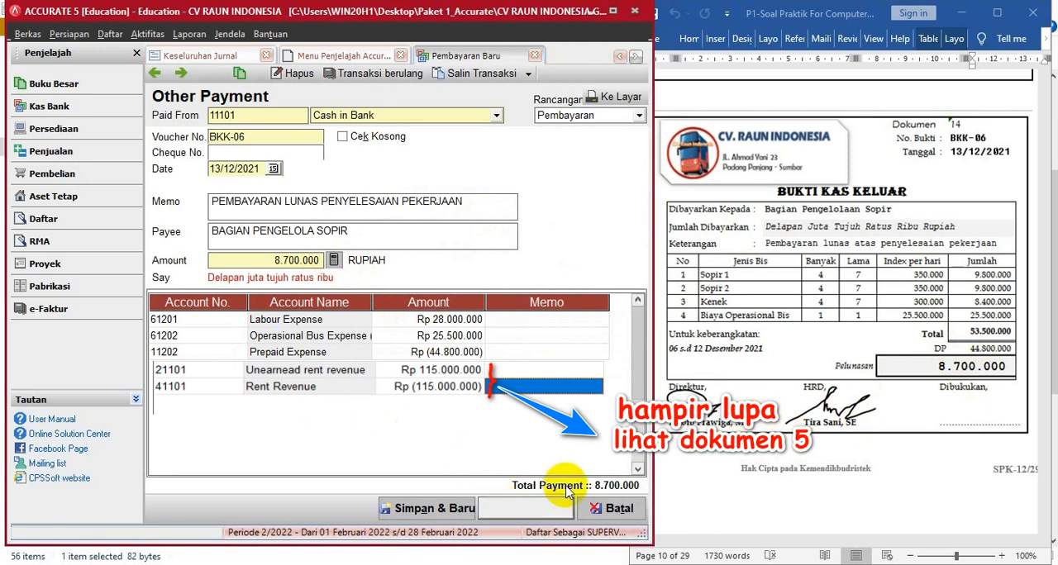
- Start deposit BKM-05 from document 15 into Cash in Bank, dated 14/12/2021, with memo PENERIMAAAN PIUTANG DARI PARA SOPIR
{"action": "left_click", "coordinate": [791, 361]}
{"action": "scroll", "coordinate": [791, 361], "scroll_direction": "down", "scroll_amount": 8}
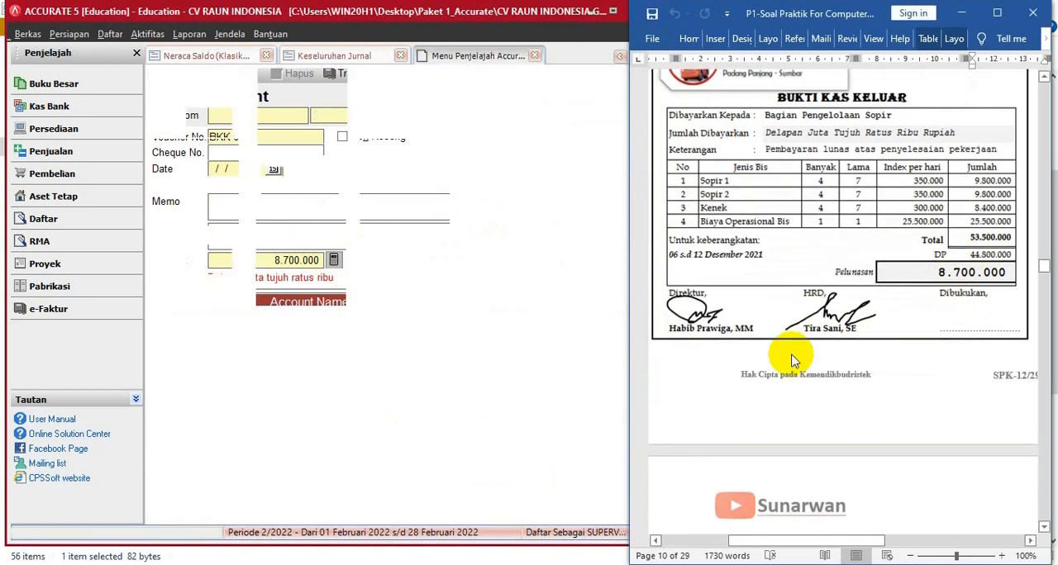
{"action": "scroll", "coordinate": [792, 355], "scroll_direction": "down", "scroll_amount": 1}
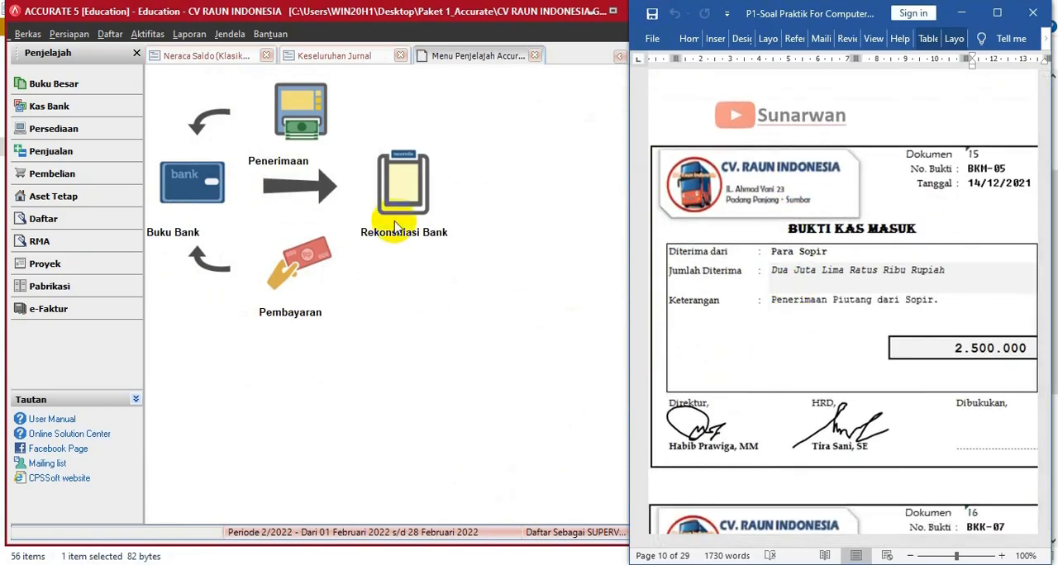
{"action": "left_click", "coordinate": [288, 126]}
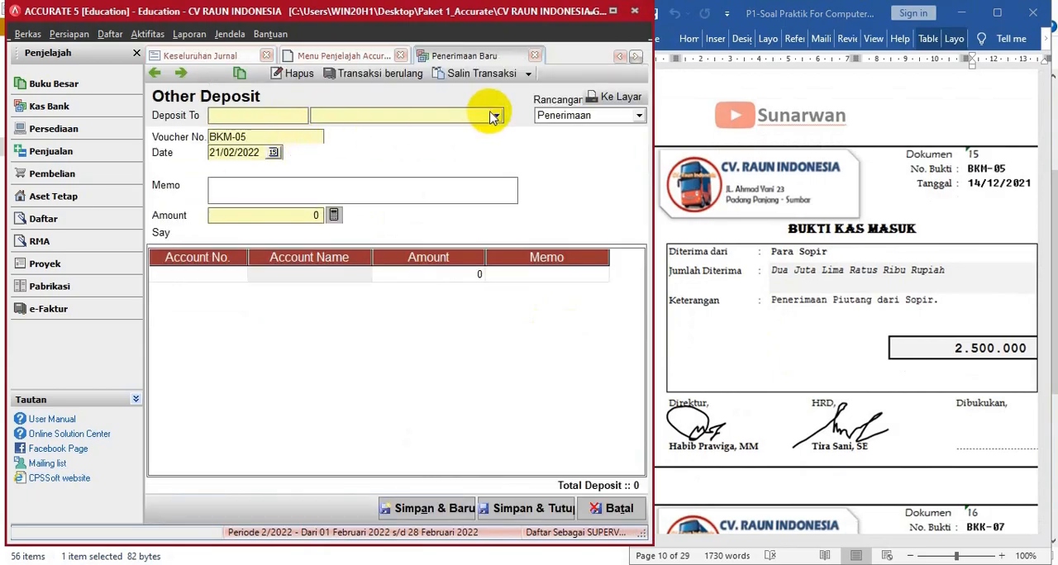
{"action": "left_click", "coordinate": [494, 115]}
{"action": "left_click", "coordinate": [379, 144]}
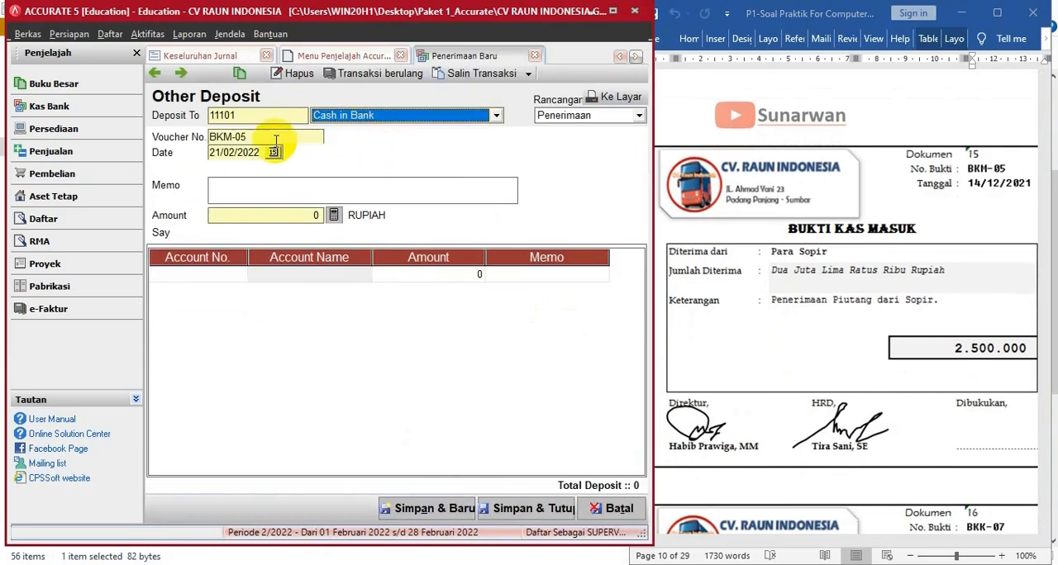
{"action": "left_click_drag", "start_coordinate": [263, 152], "coordinate": [168, 153]}
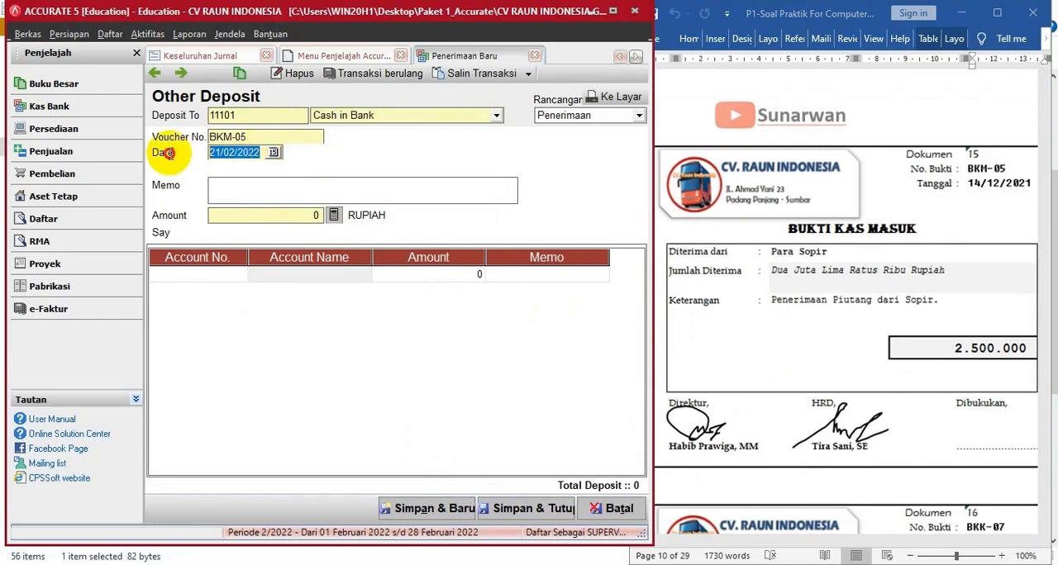
{"action": "type", "text": "14"}
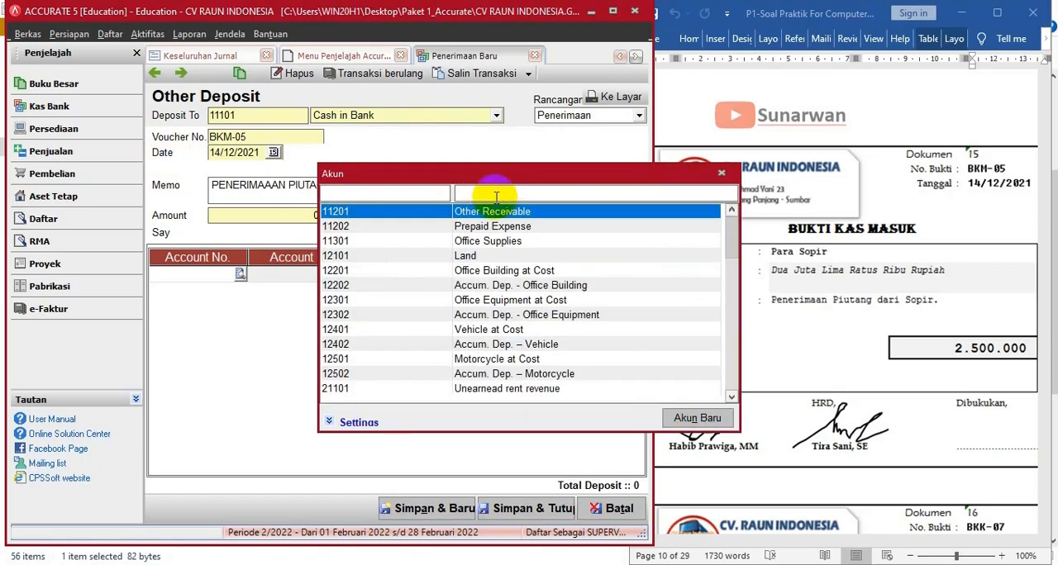
- Add an Other Receivable (11201) line of 2.500.000 to BKM-05, calculate the deposit amount from it, and save and close
{"action": "left_click", "coordinate": [491, 199]}
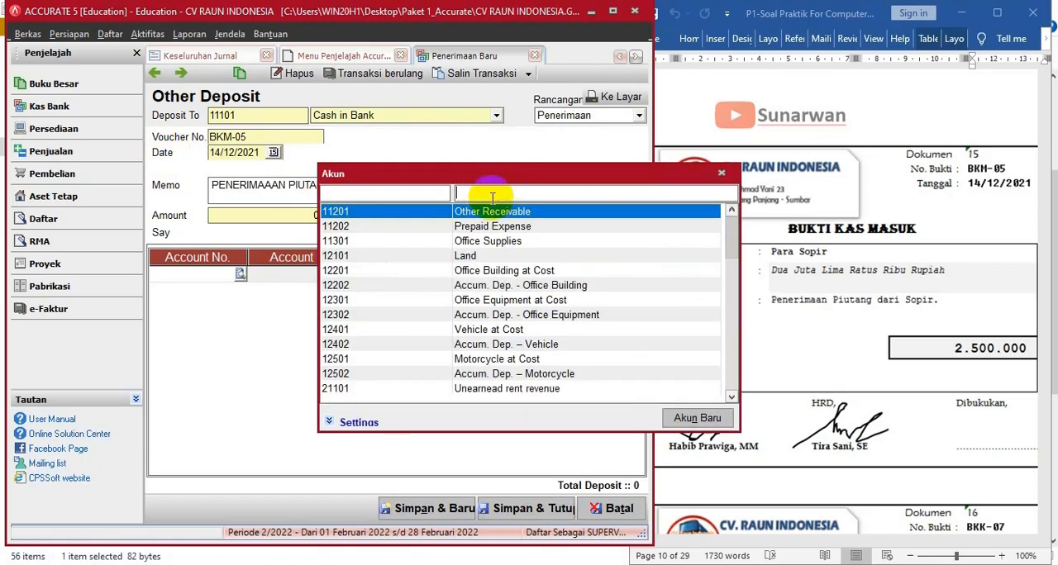
{"action": "double_click", "coordinate": [493, 212]}
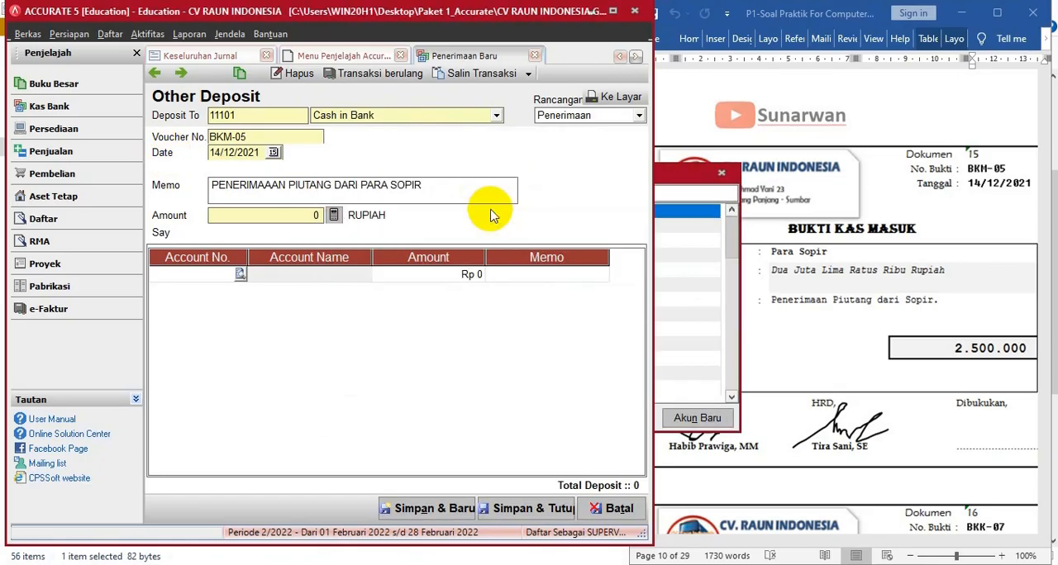
{"action": "left_click", "coordinate": [422, 279]}
{"action": "type", "text": "2.5"}
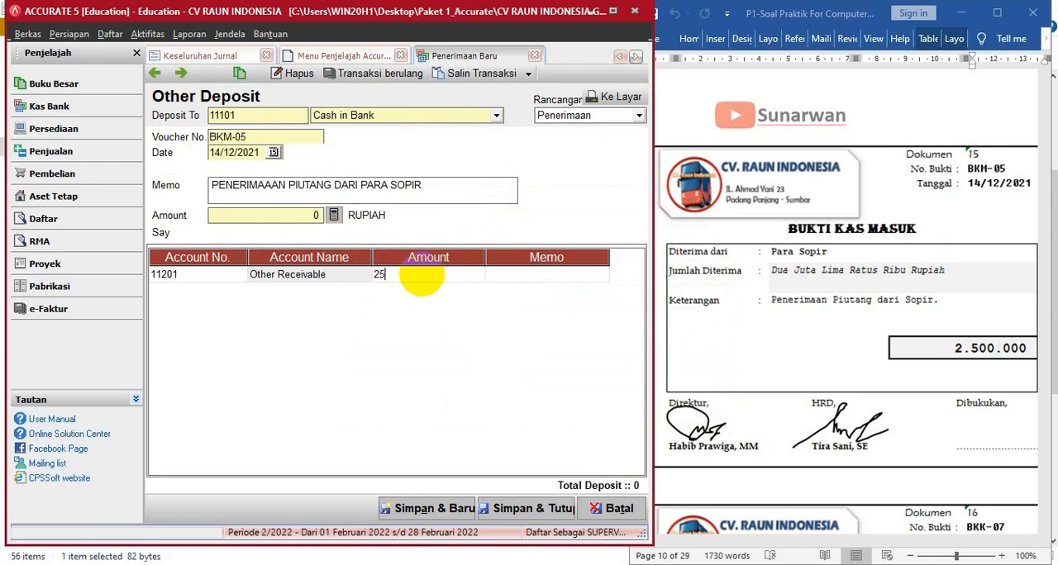
{"action": "type", "text": "00.000"}
{"action": "key", "text": "Tab"}
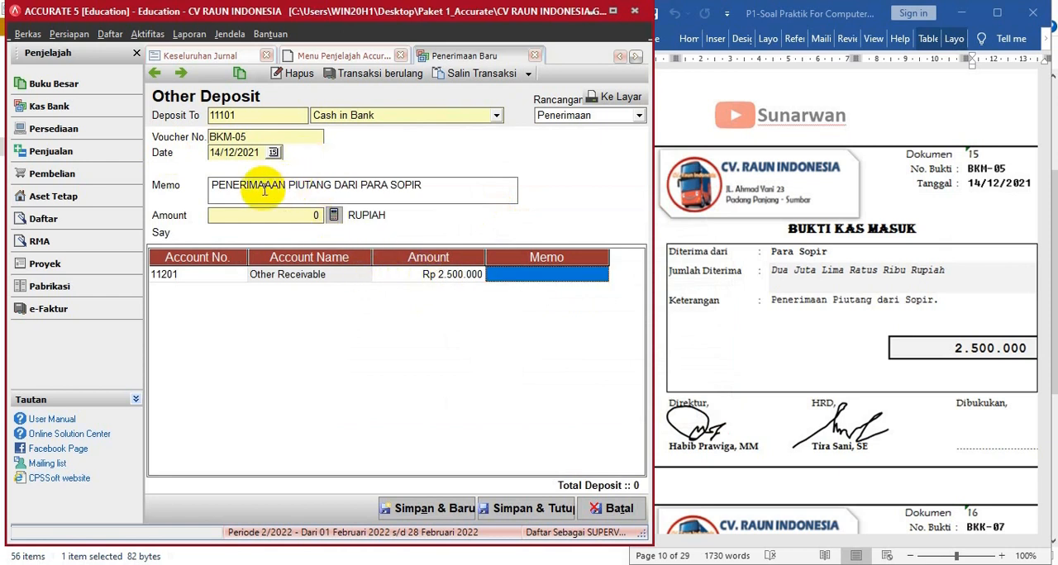
{"action": "left_click", "coordinate": [334, 217]}
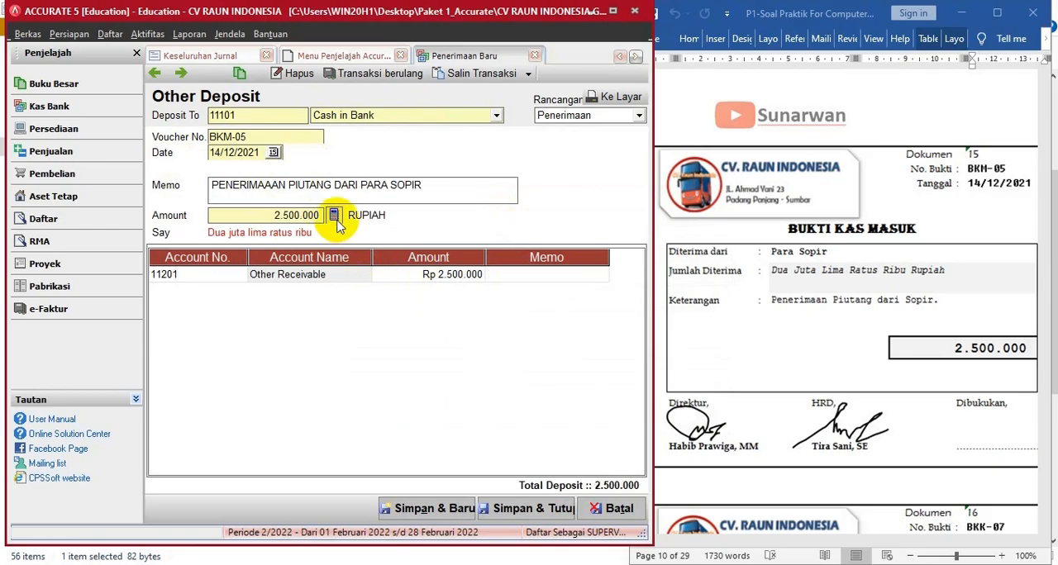
{"action": "left_click", "coordinate": [529, 511]}
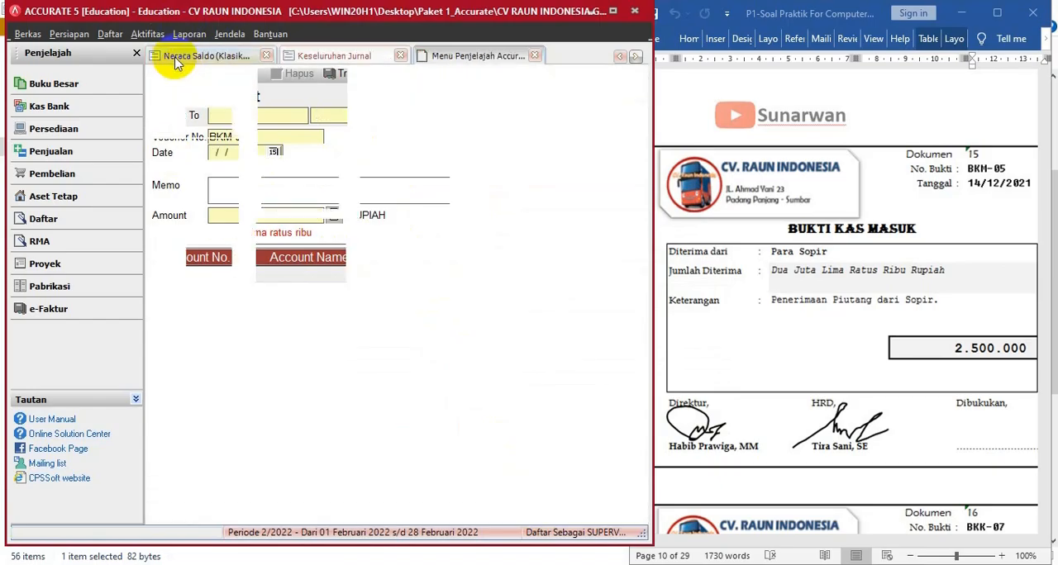
- Refresh the Keseluruhan Jurnal report and check the latest December entries, including BKK-06 and BKM-05, against the source documents
{"action": "left_click", "coordinate": [336, 57]}
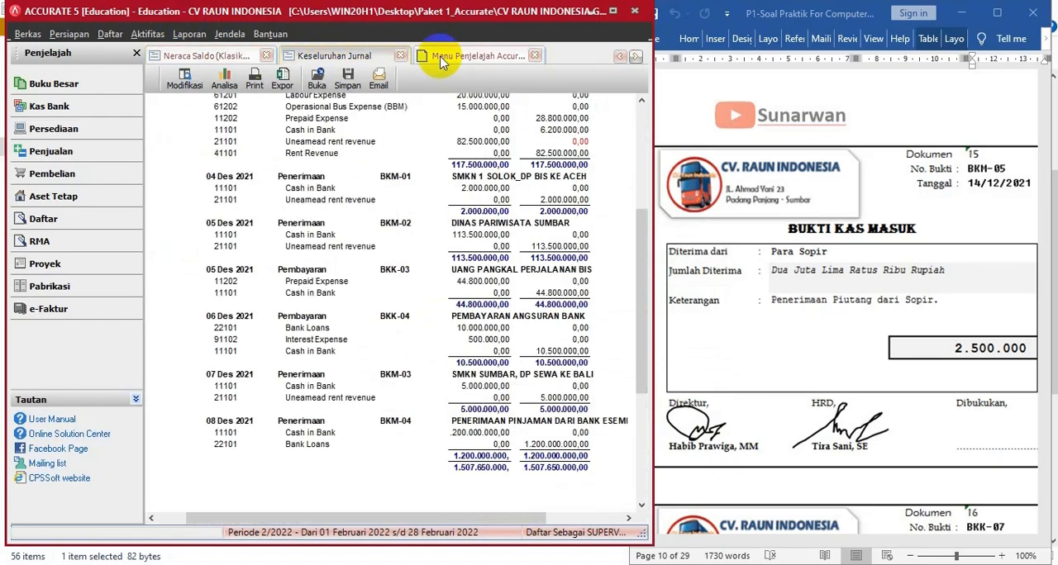
{"action": "left_click", "coordinate": [613, 11]}
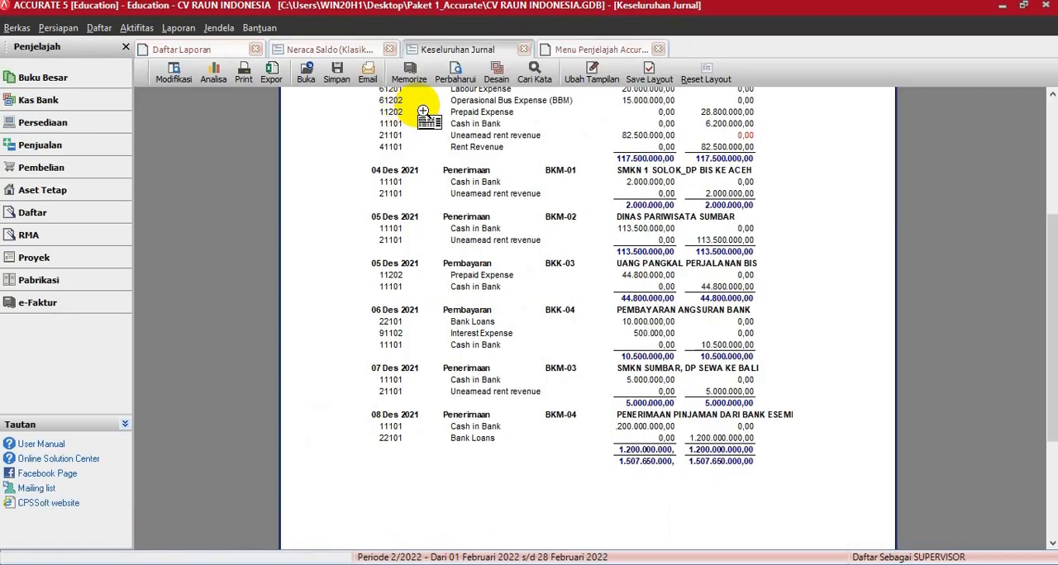
{"action": "left_click", "coordinate": [456, 80]}
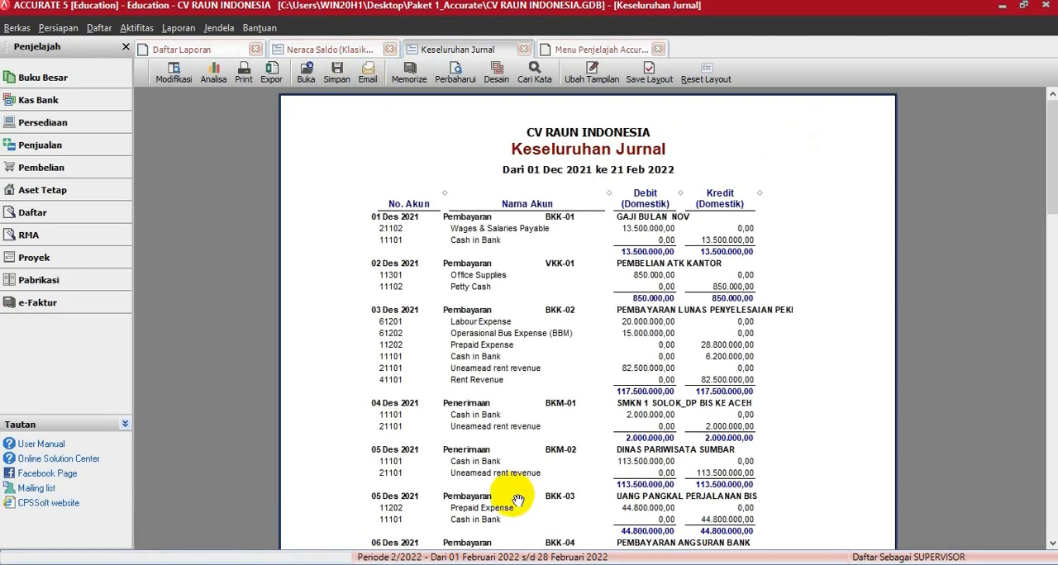
{"action": "scroll", "coordinate": [519, 500], "scroll_direction": "down", "scroll_amount": 8}
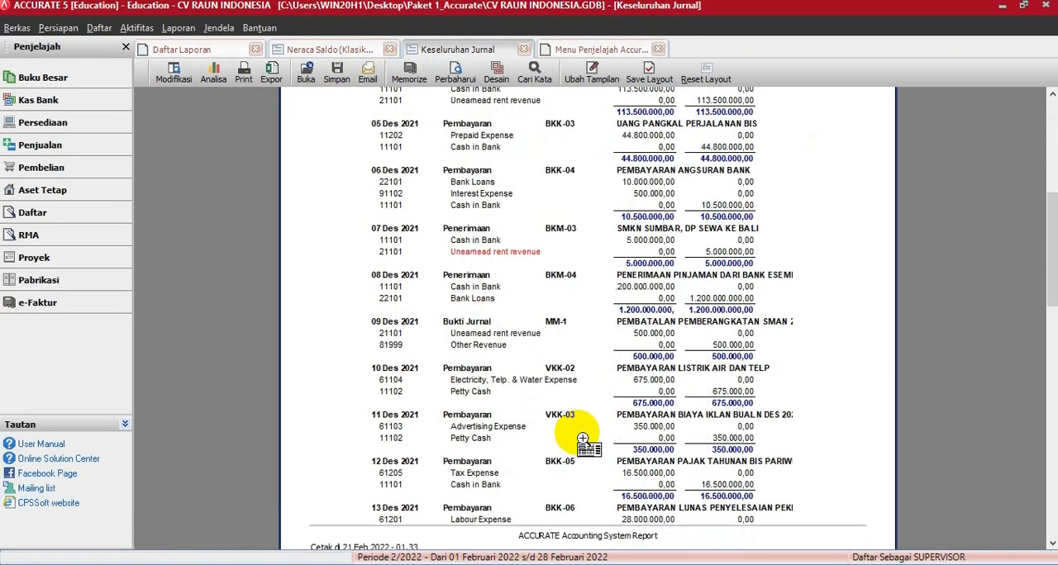
{"action": "scroll", "coordinate": [583, 438], "scroll_direction": "down", "scroll_amount": 6}
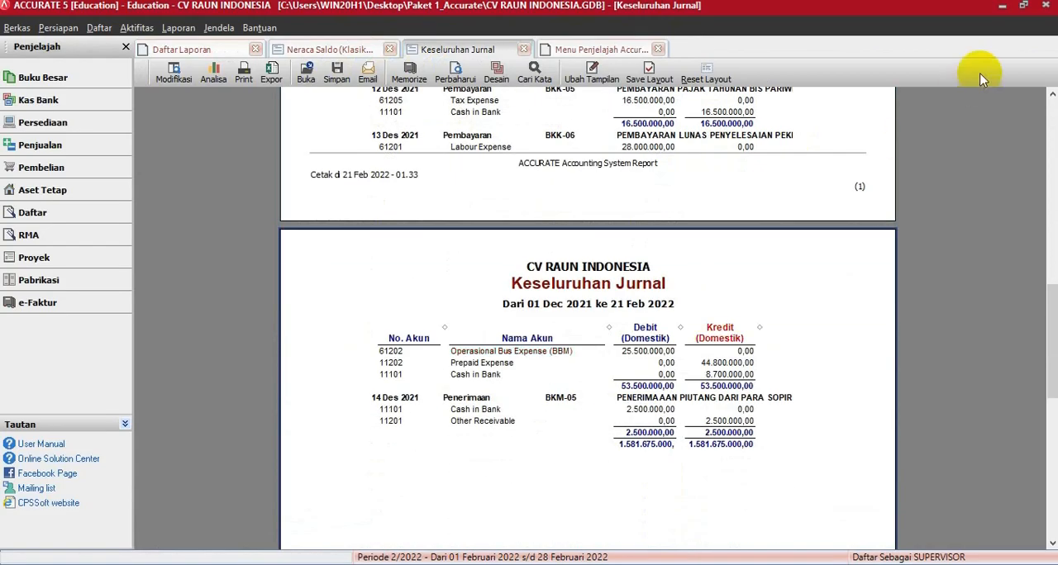
{"action": "left_click", "coordinate": [1023, 5]}
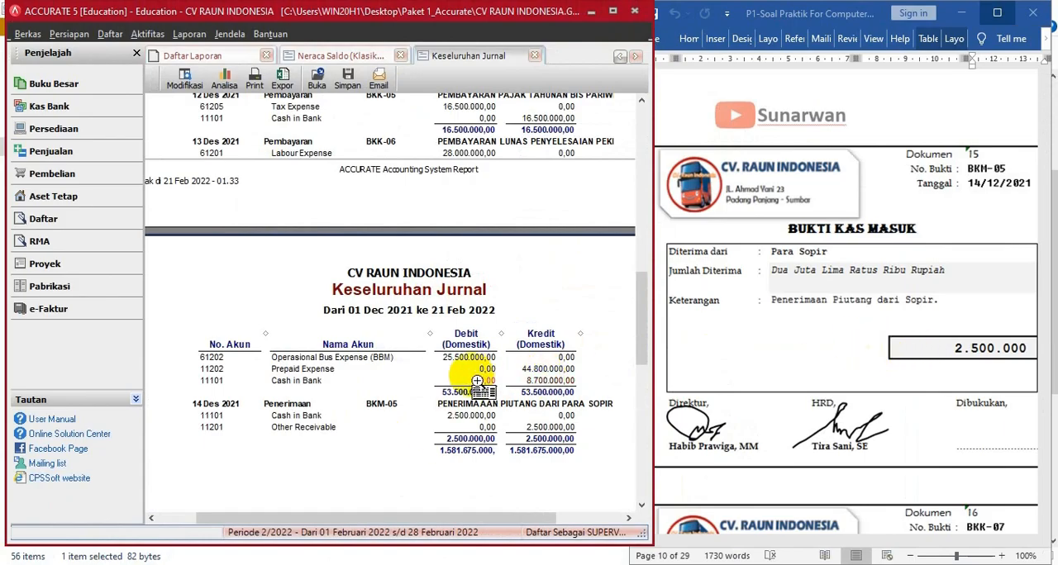
{"action": "scroll", "coordinate": [477, 381], "scroll_direction": "up", "scroll_amount": 1}
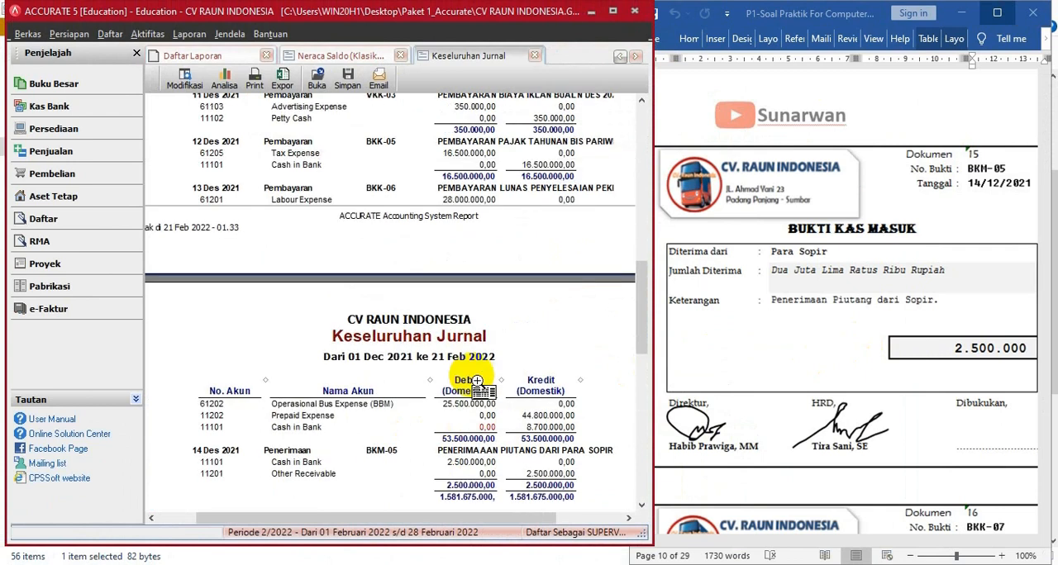
{"action": "scroll", "coordinate": [481, 385], "scroll_direction": "up", "scroll_amount": 1}
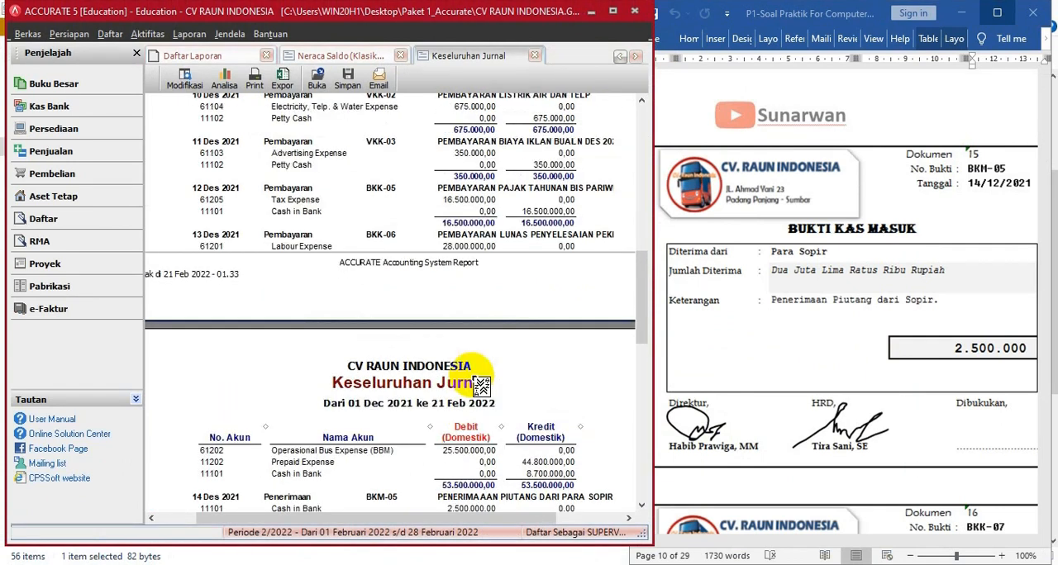
{"action": "scroll", "coordinate": [480, 385], "scroll_direction": "down", "scroll_amount": 6}
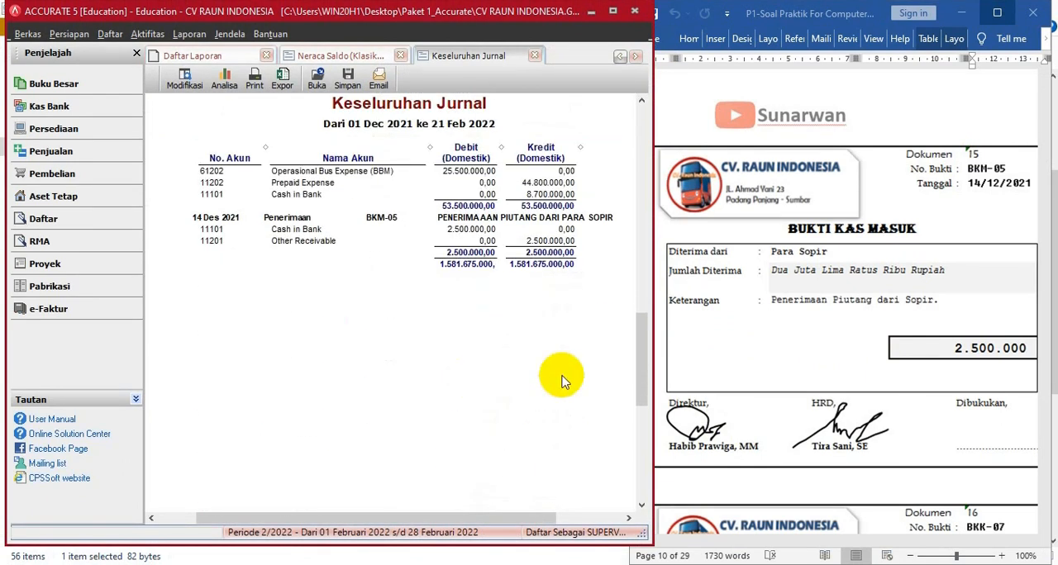
{"action": "scroll", "coordinate": [674, 374], "scroll_direction": "up", "scroll_amount": 4}
{"action": "scroll", "coordinate": [537, 279], "scroll_direction": "up", "scroll_amount": 5}
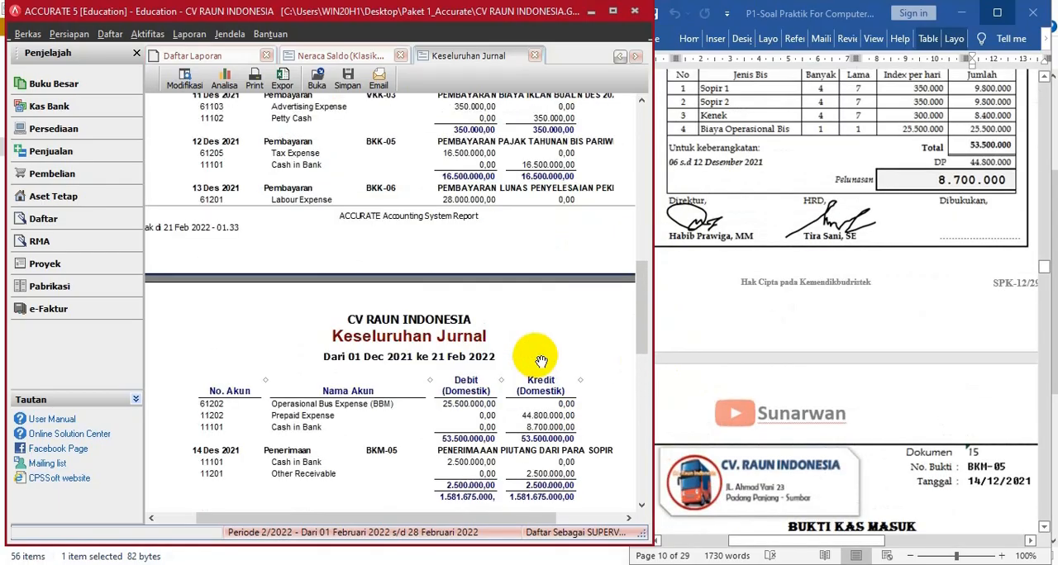
- Start payment BKK-07 from Cash in Bank, dated 17/12/2021, with memo PINJAMAN KE SOPIR followed by the three drivers' names
{"action": "scroll", "coordinate": [891, 360], "scroll_direction": "down", "scroll_amount": 2}
{"action": "left_click", "coordinate": [891, 361]}
{"action": "scroll", "coordinate": [891, 355], "scroll_direction": "down", "scroll_amount": 9}
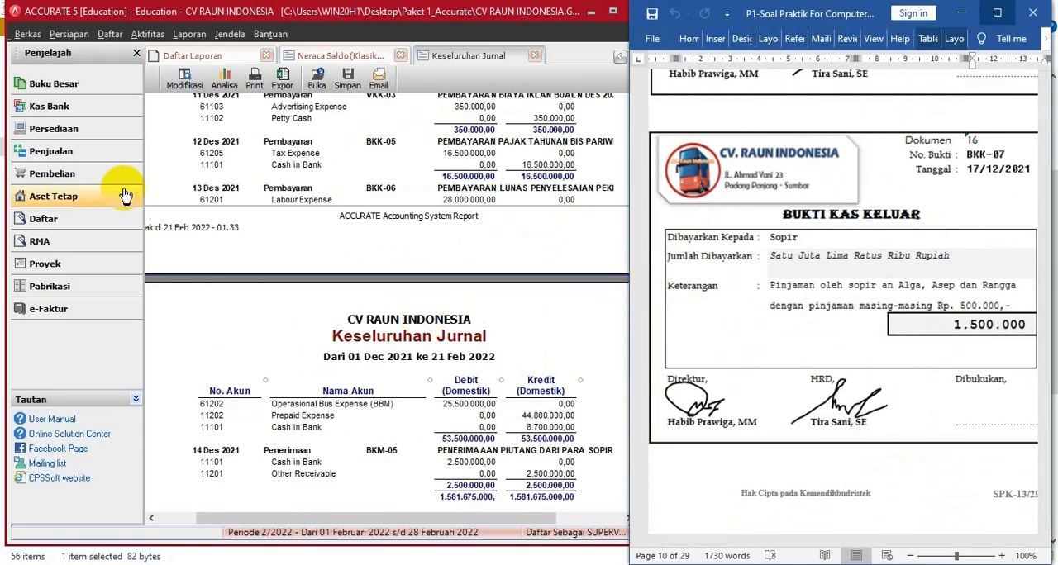
{"action": "left_click", "coordinate": [81, 110]}
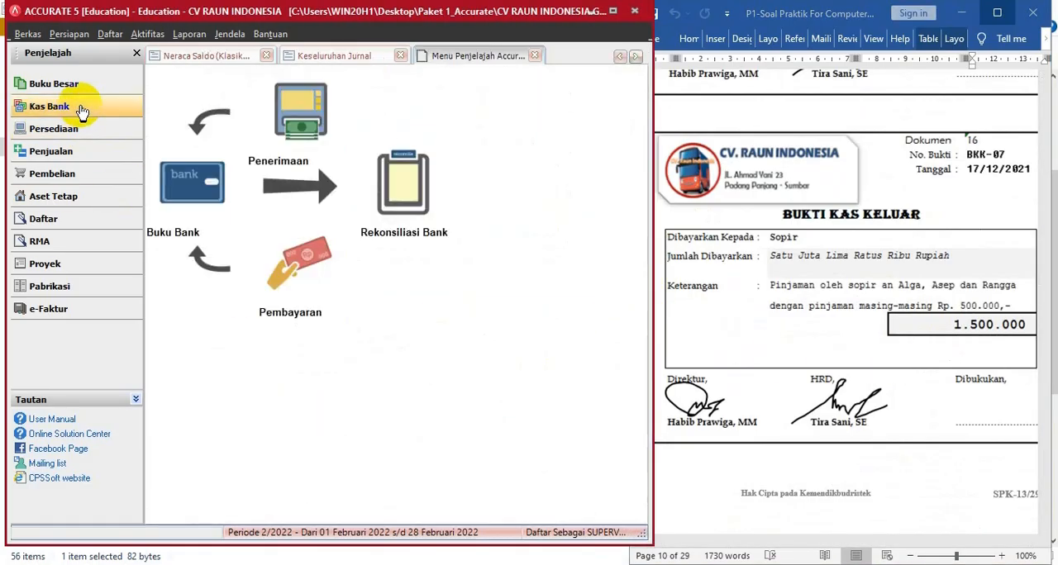
{"action": "left_click", "coordinate": [289, 279]}
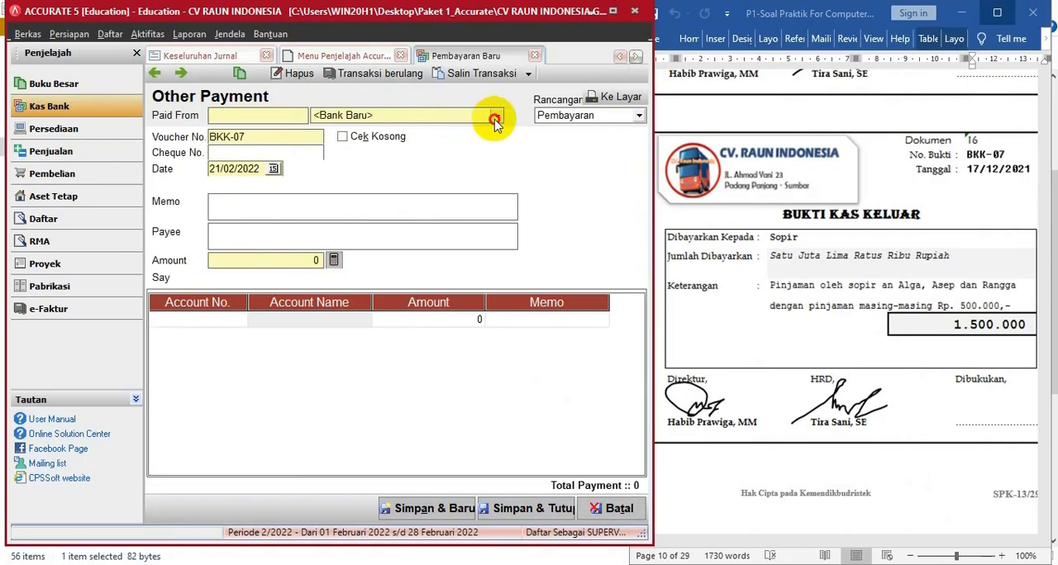
{"action": "left_click", "coordinate": [496, 117]}
{"action": "left_click", "coordinate": [343, 144]}
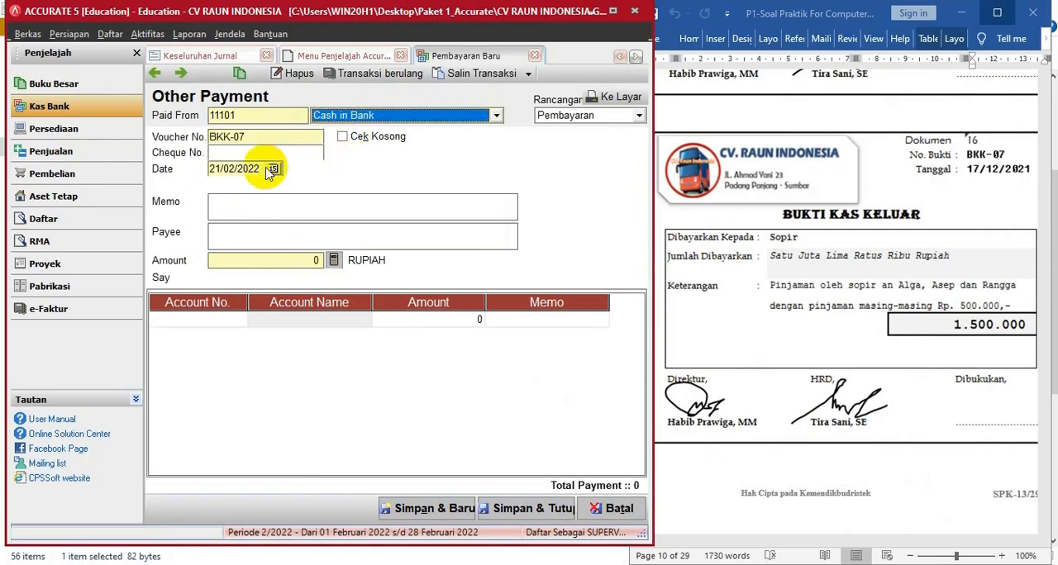
{"action": "left_click", "coordinate": [236, 169]}
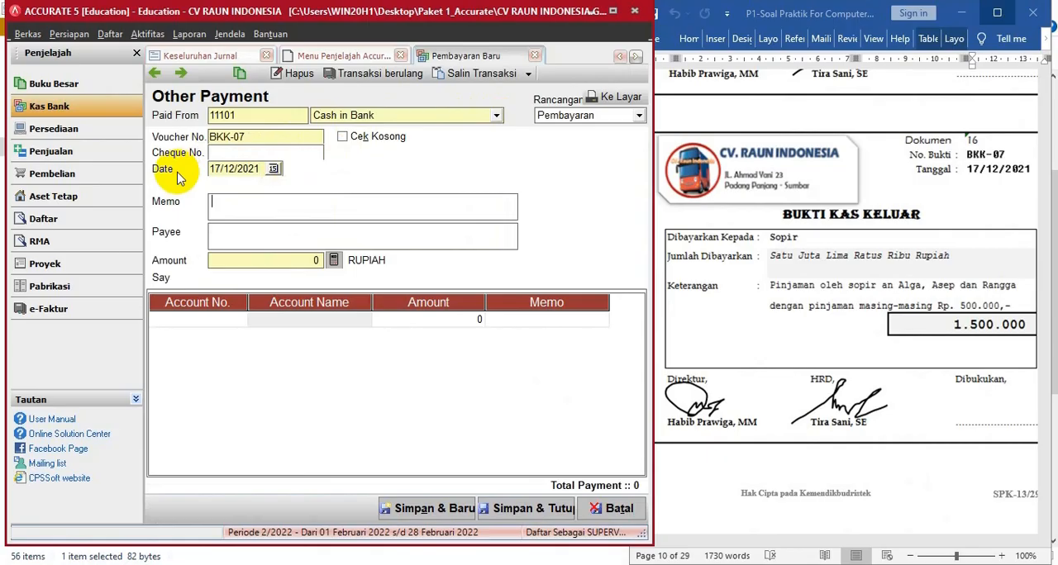
{"action": "type", "text": "PINJAMAN KE SOPIR AN. ALGA, ASEP DAN RANGGA"}
{"action": "left_click", "coordinate": [212, 326]}
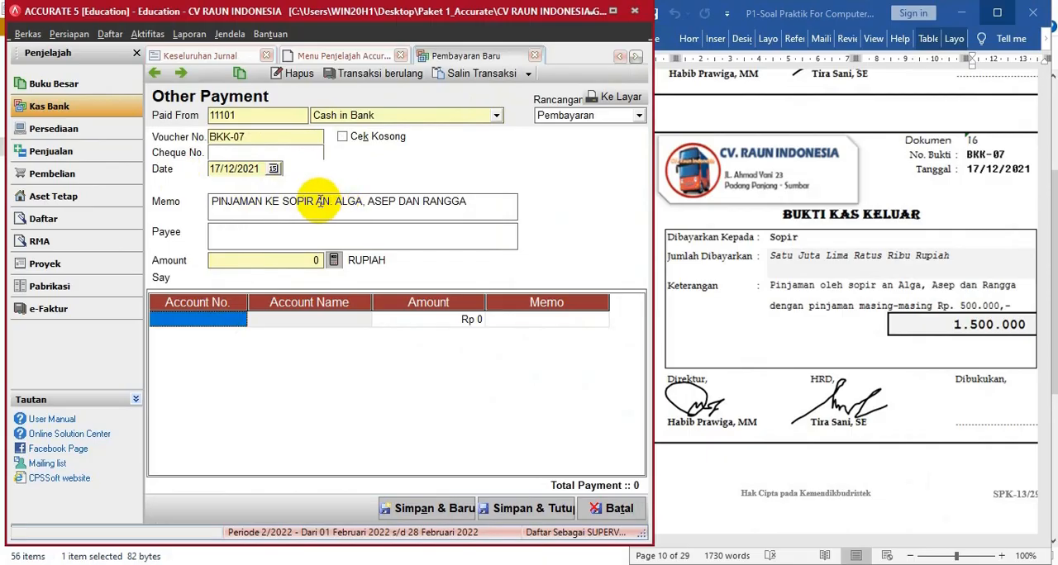
- Move the drivers' names from the BKK-07 memo to the payee without the AN. prefix, leaving PINJAMAN KE SOPIR as the memo
{"action": "left_click_drag", "start_coordinate": [315, 201], "coordinate": [484, 201]}
{"action": "key", "text": "ctrl+c"}
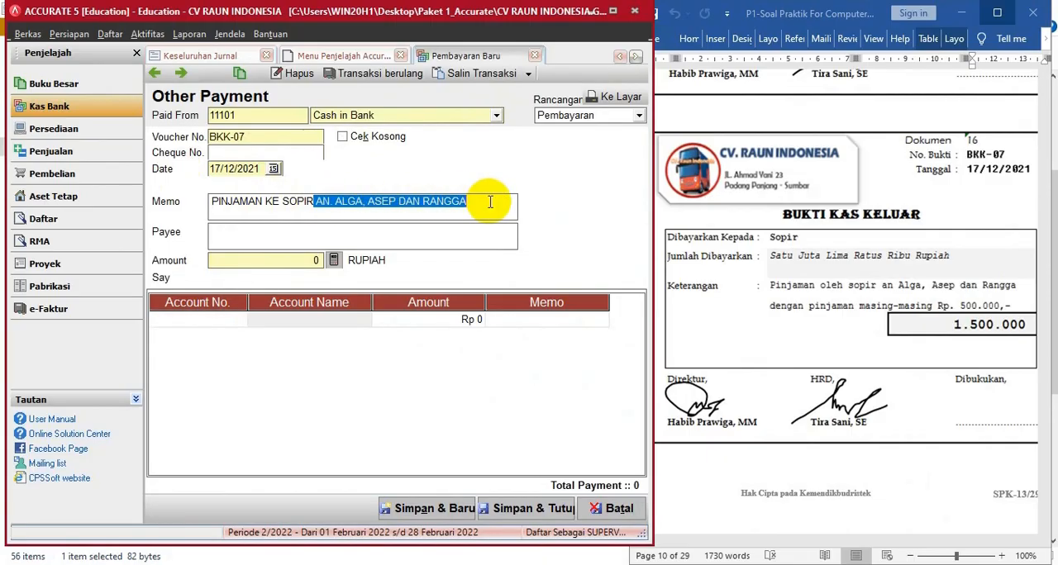
{"action": "key", "text": "BackSpace"}
{"action": "left_click", "coordinate": [247, 236]}
{"action": "key", "text": "ctrl+v"}
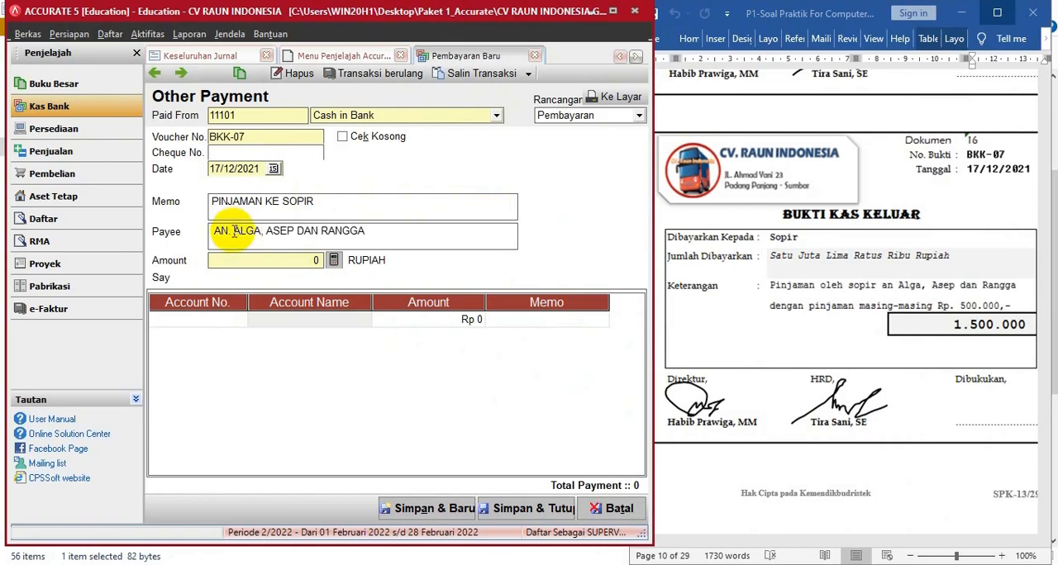
{"action": "left_click", "coordinate": [234, 232]}
{"action": "key", "text": "BackSpace"}
{"action": "key", "text": "BackSpace"}
{"action": "key", "text": "BackSpace"}
{"action": "key", "text": "BackSpace"}
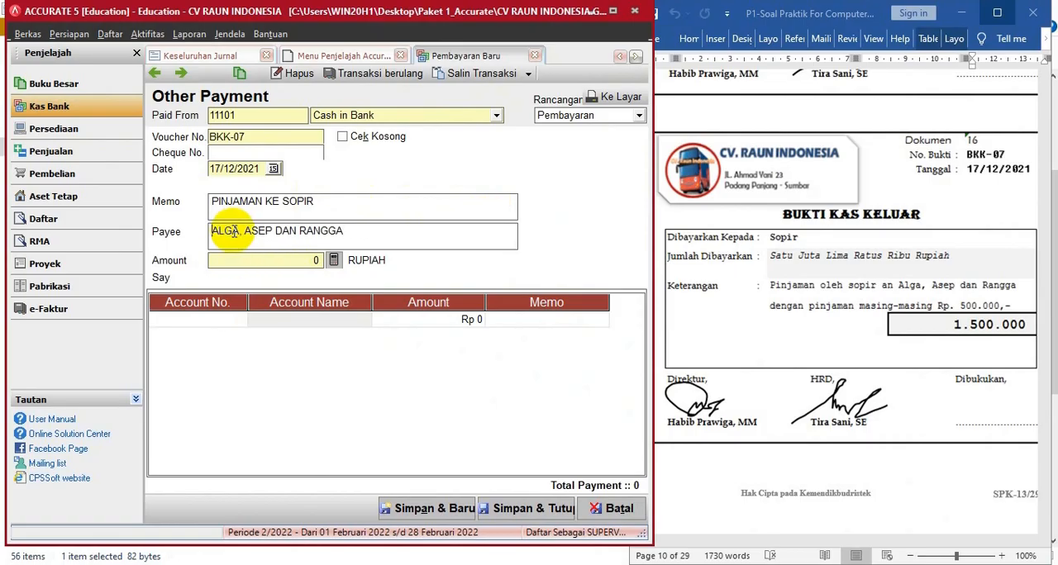
- Add an Other Receivable (11201) line of 1.500.000 to payment BKK-07
{"action": "left_click", "coordinate": [239, 324]}
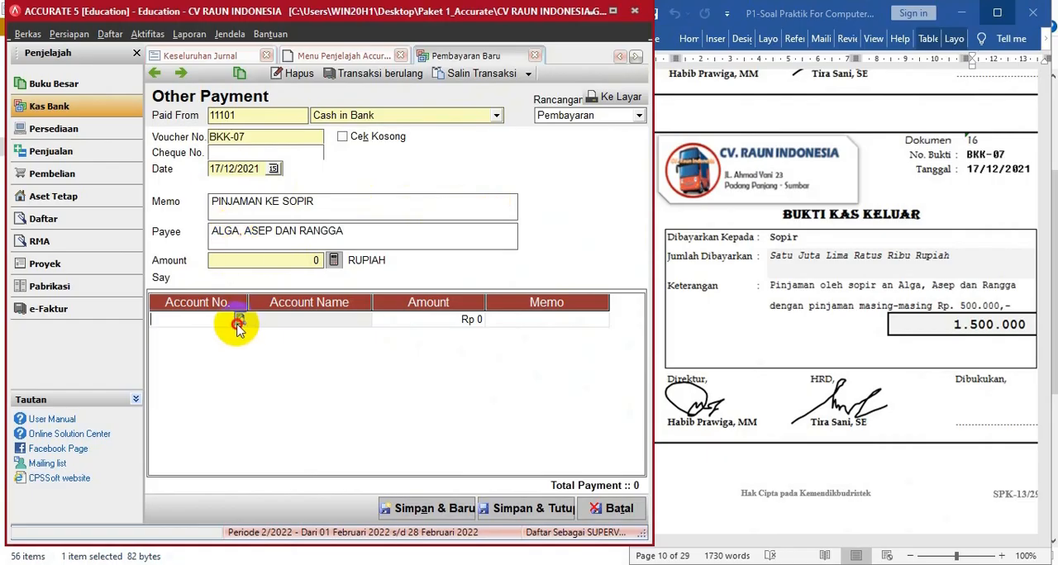
{"action": "left_click", "coordinate": [239, 322]}
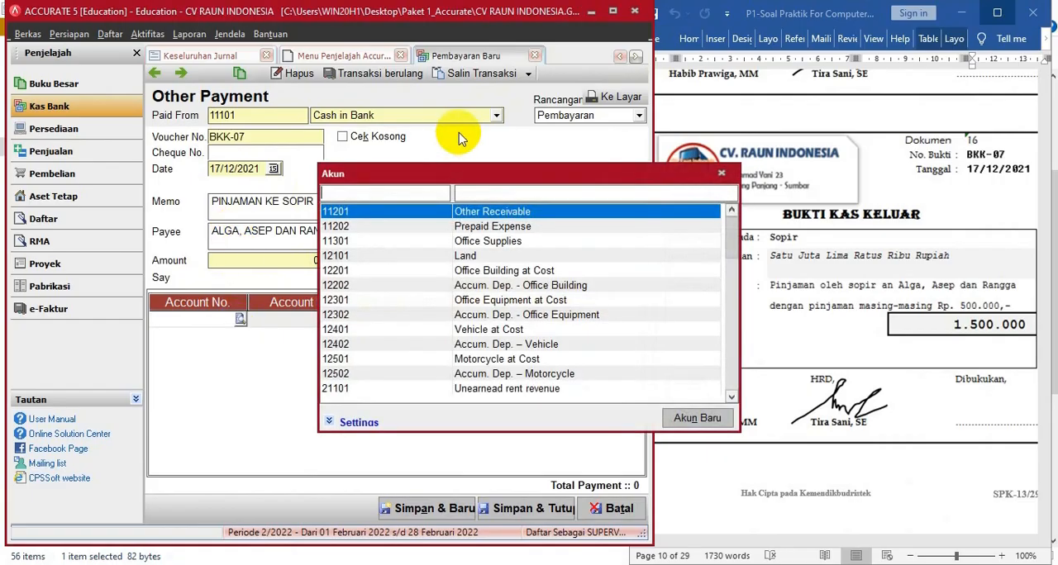
{"action": "double_click", "coordinate": [473, 213]}
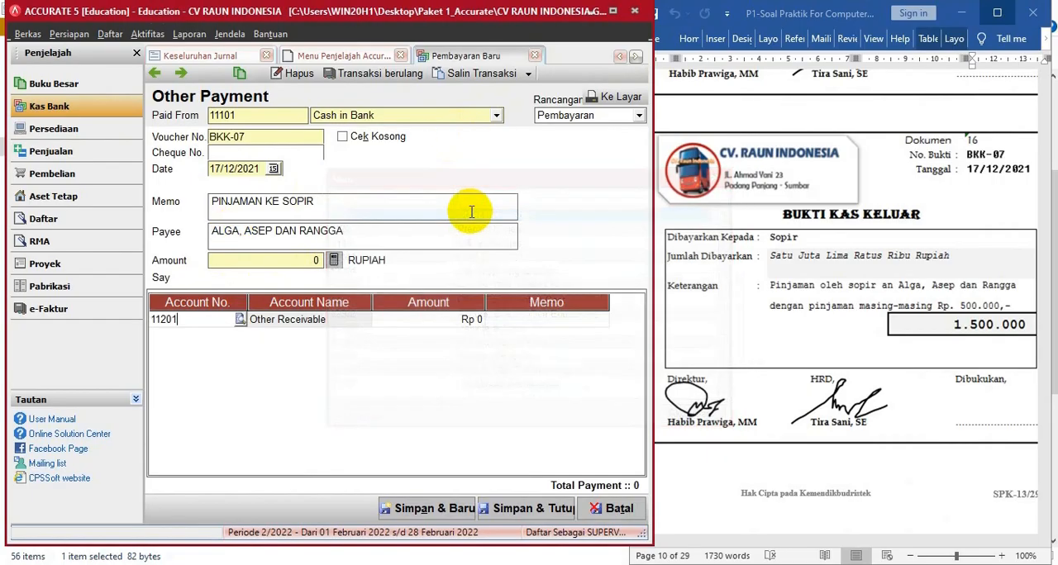
{"action": "left_click", "coordinate": [466, 320]}
{"action": "type", "text": "1500000"}
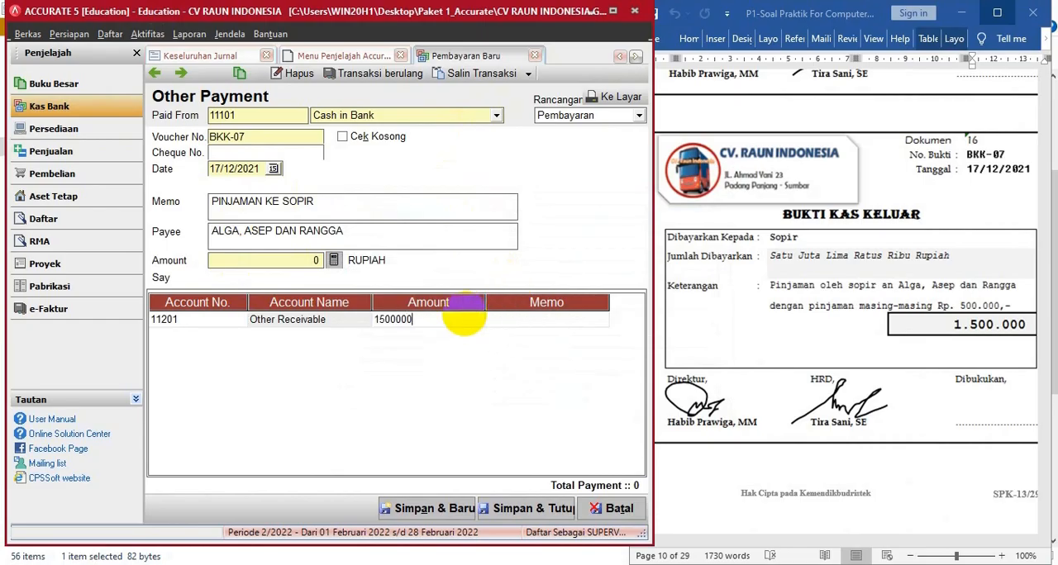
{"action": "key", "text": "Tab"}
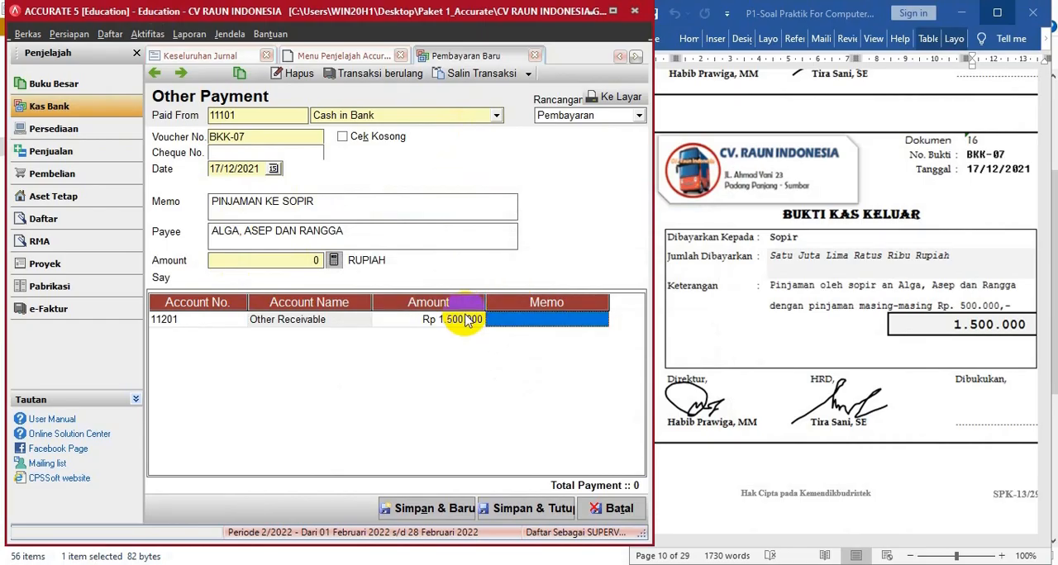
- Enter PER ORANG Rp. 500.000 as the memo of BKK-07's Other Receivable line
{"action": "left_click", "coordinate": [515, 319]}
{"action": "type", "text": "@"}
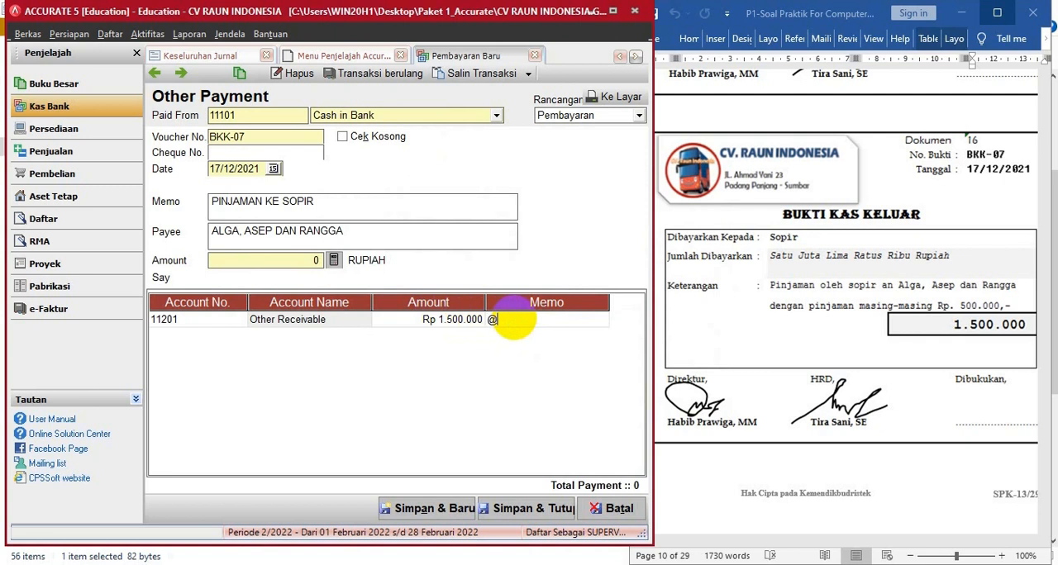
{"action": "key", "text": "BackSpace"}
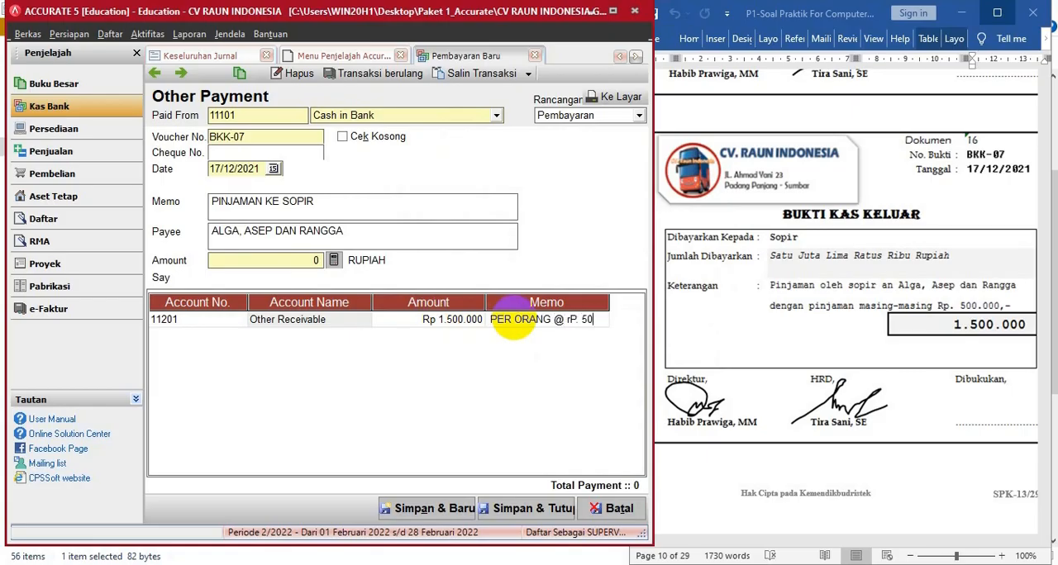
{"action": "type", "text": "000"}
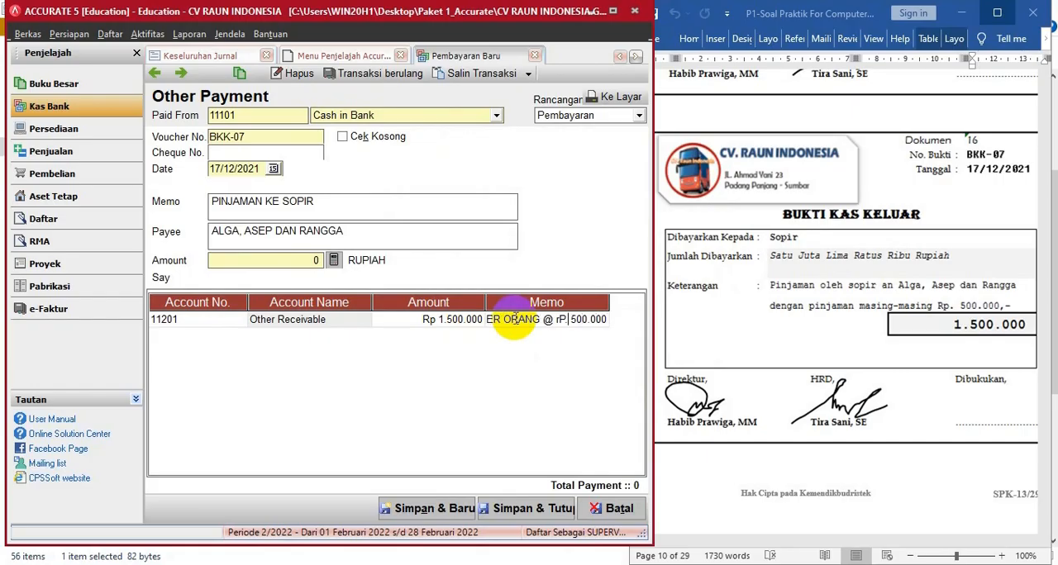
{"action": "key", "text": "BackSpace"}
{"action": "key", "text": "BackSpace"}
{"action": "key", "text": "BackSpace"}
{"action": "key", "text": "BackSpace"}
{"action": "type", "text": "Rp."}
- Calculate the BKK-07 payment amount from its line, compare it with the source document, and save and close the payment
{"action": "left_click", "coordinate": [334, 261]}
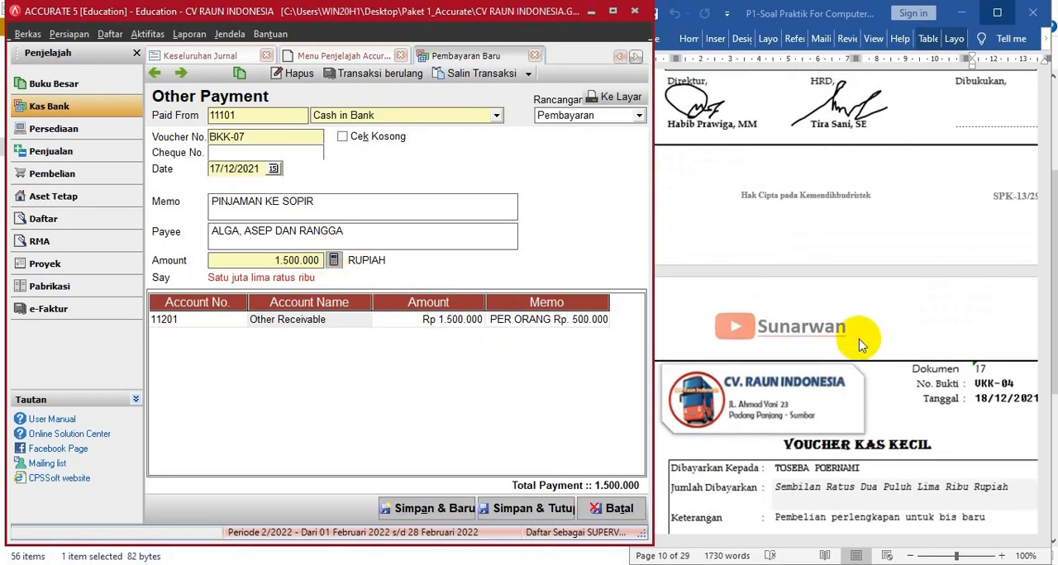
{"action": "left_click", "coordinate": [860, 343]}
{"action": "scroll", "coordinate": [857, 335], "scroll_direction": "up", "scroll_amount": 3}
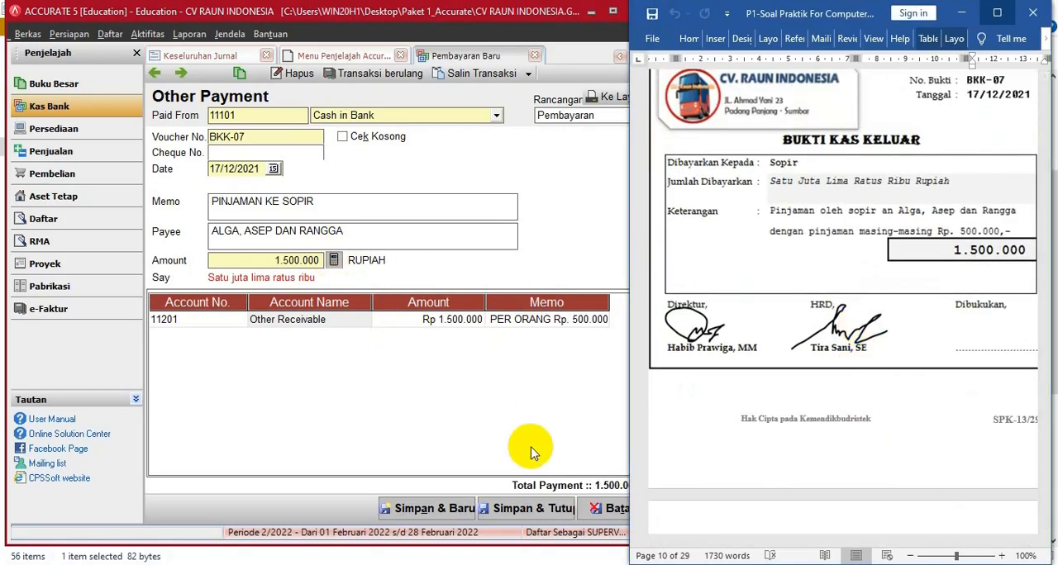
{"action": "left_click", "coordinate": [532, 509]}
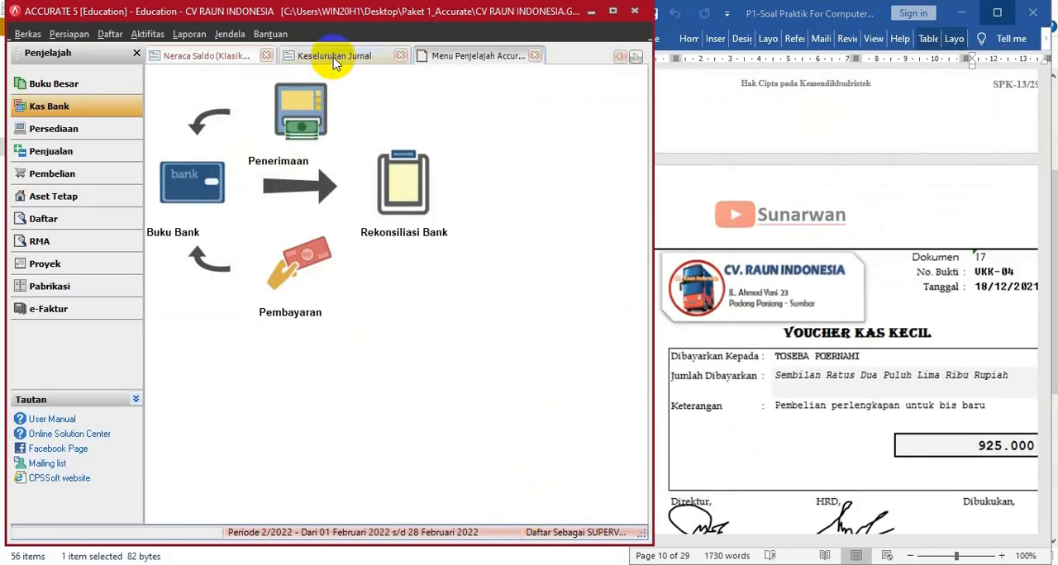
- Refresh the Keseluruhan Jurnal report and check the BKK-07 entry of 17 December 2021
{"action": "left_click", "coordinate": [335, 57]}
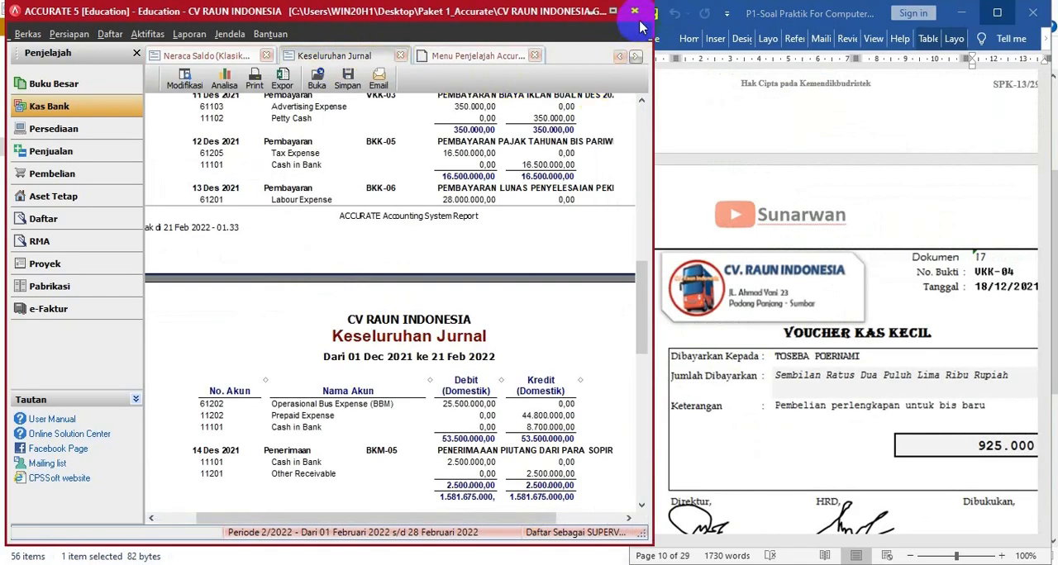
{"action": "left_click", "coordinate": [613, 10]}
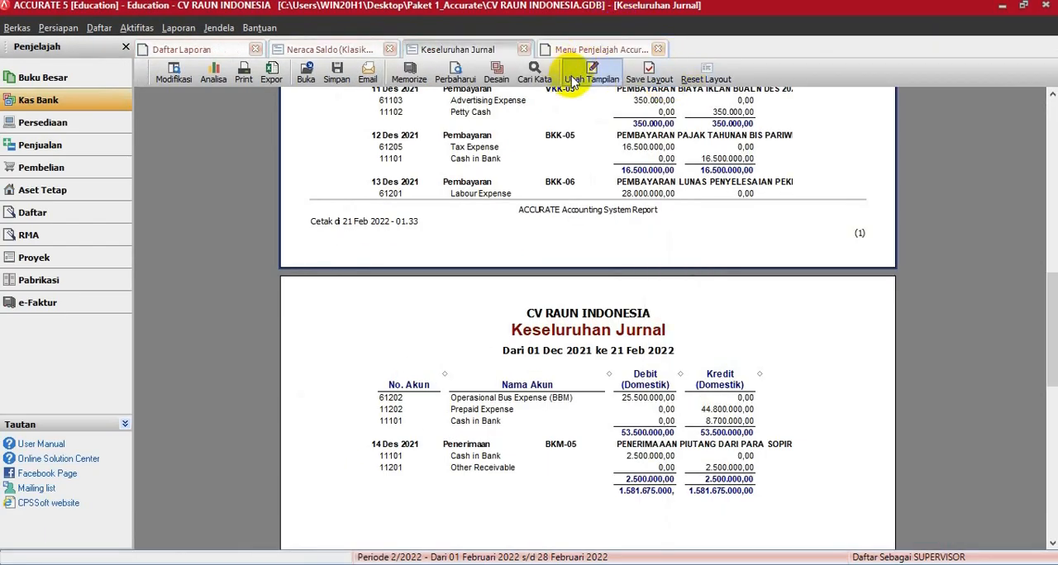
{"action": "left_click", "coordinate": [459, 74]}
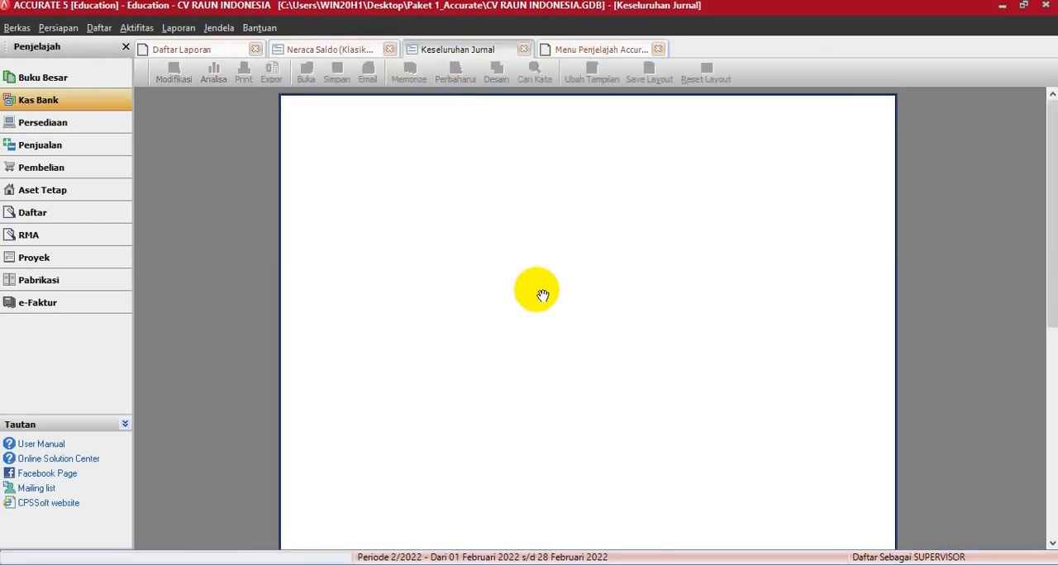
{"action": "scroll", "coordinate": [491, 290], "scroll_direction": "down", "scroll_amount": 15}
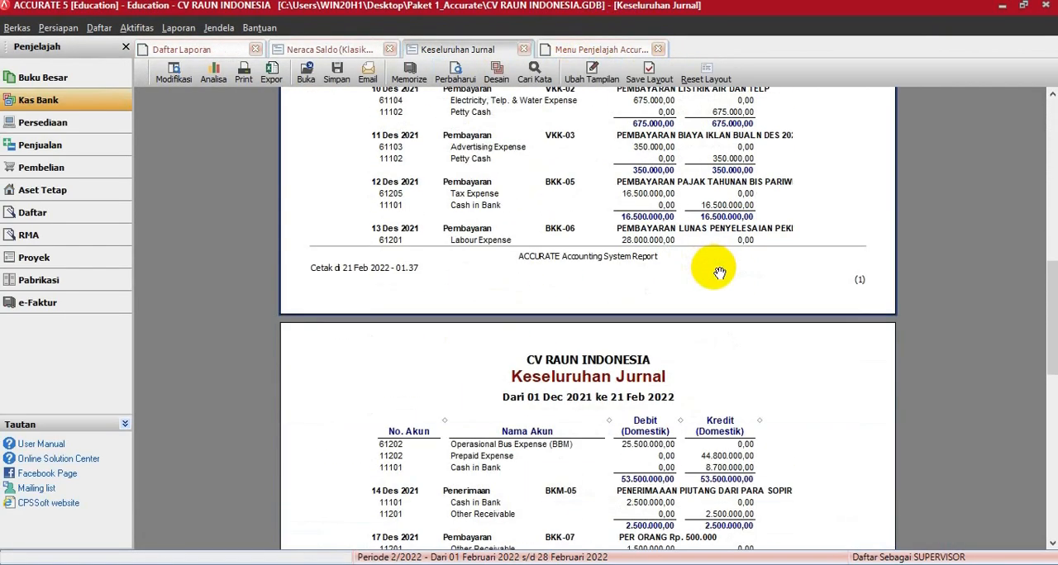
{"action": "scroll", "coordinate": [716, 273], "scroll_direction": "down", "scroll_amount": 6}
{"action": "scroll", "coordinate": [720, 266], "scroll_direction": "up", "scroll_amount": 2}
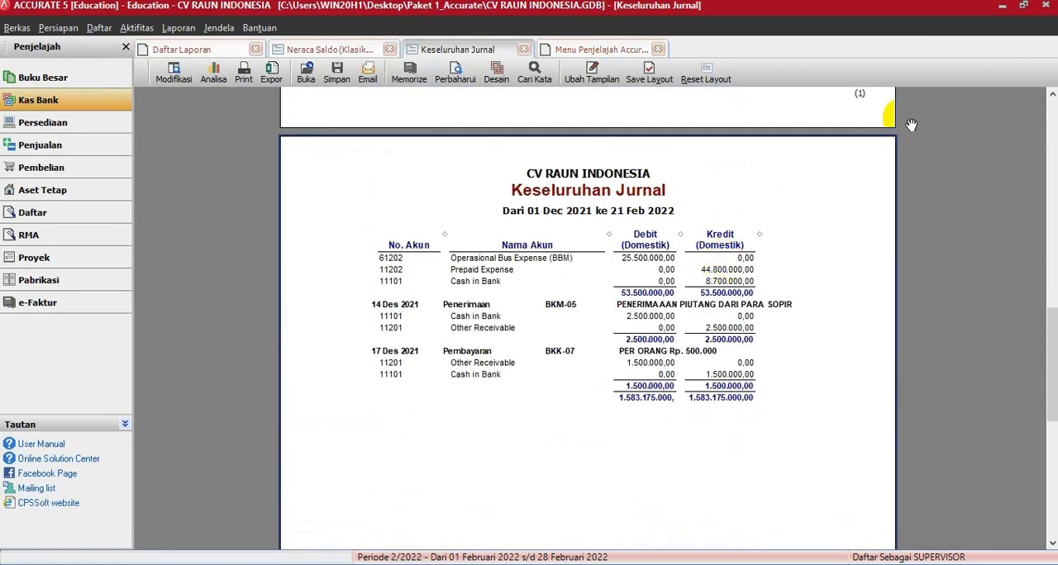
{"action": "left_click", "coordinate": [1024, 6]}
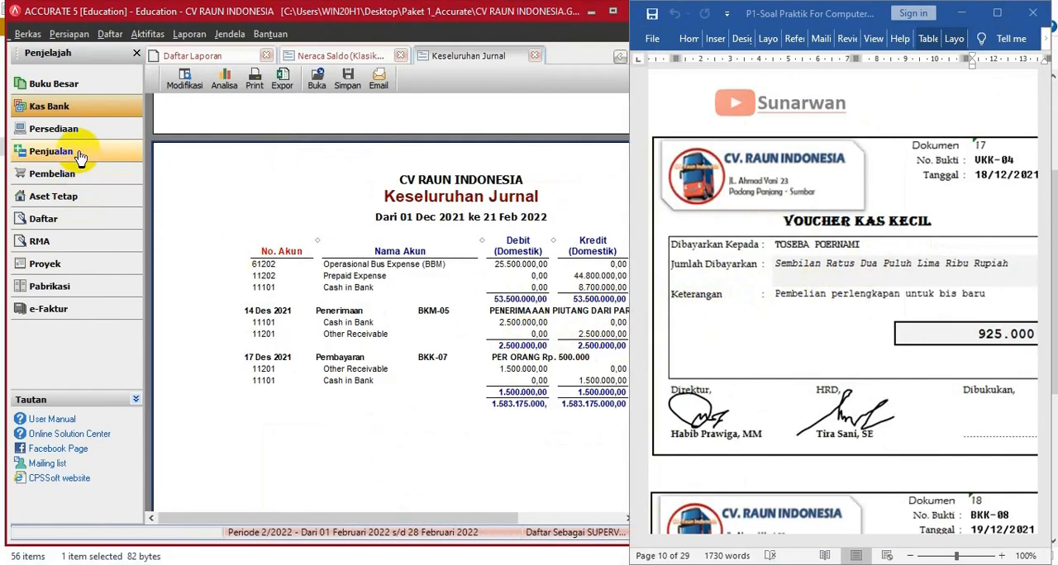
- Start a new payment from Petty Cash with voucher number VKK-04, dated 18/12/2021
{"action": "left_click", "coordinate": [74, 110]}
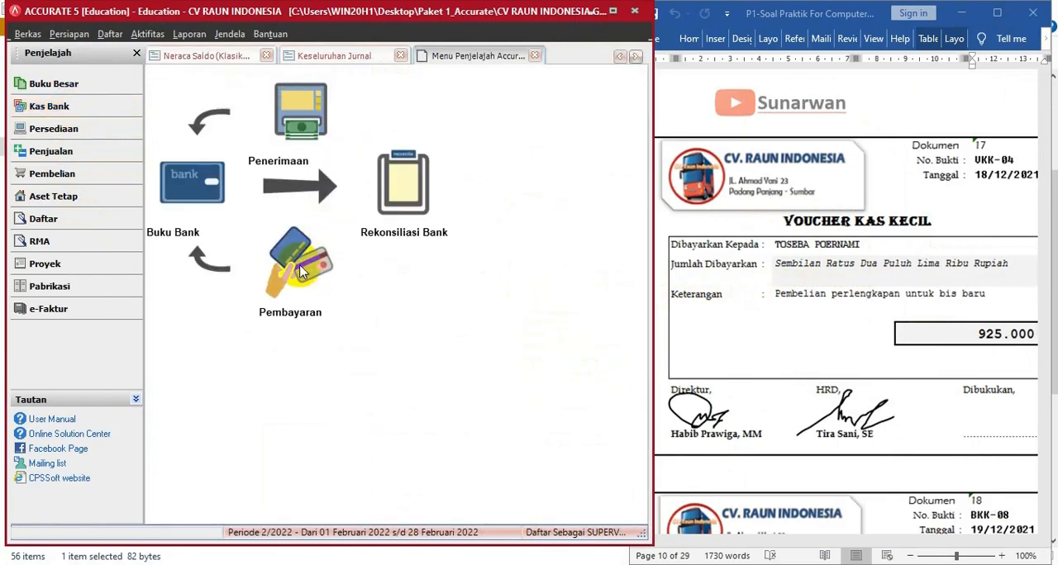
{"action": "left_click", "coordinate": [295, 264]}
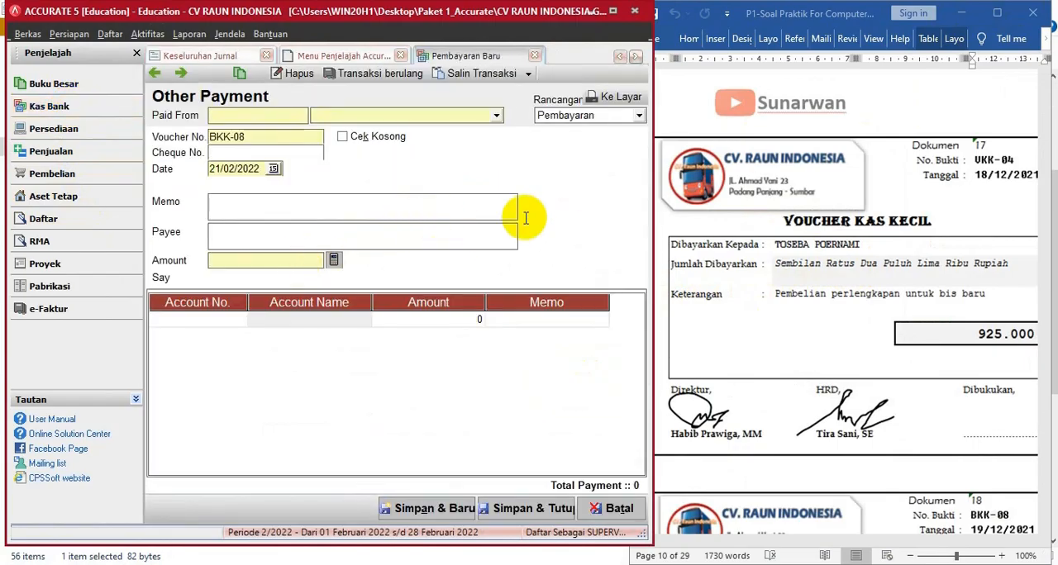
{"action": "left_click", "coordinate": [496, 115]}
{"action": "left_click", "coordinate": [345, 156]}
{"action": "left_click", "coordinate": [278, 139]}
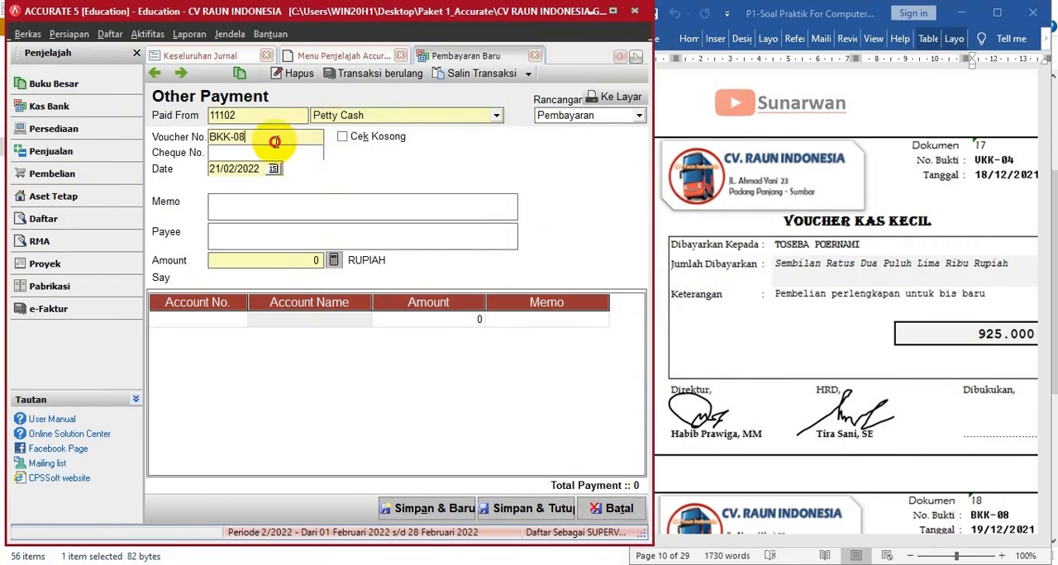
{"action": "type", "text": "v"}
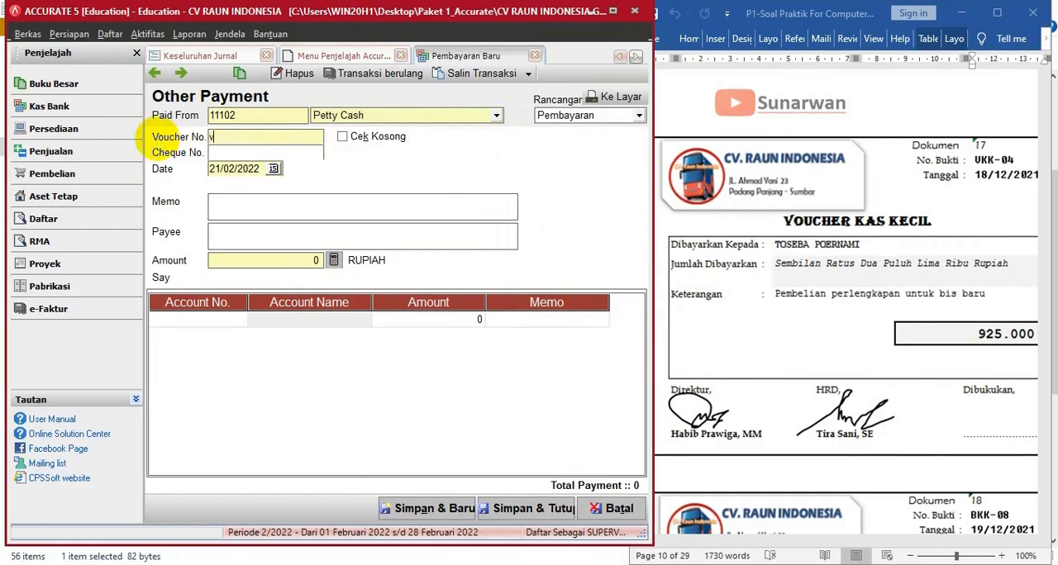
{"action": "key", "text": "BackSpace"}
{"action": "type", "text": "VKK-04"}
{"action": "key", "text": "Tab"}
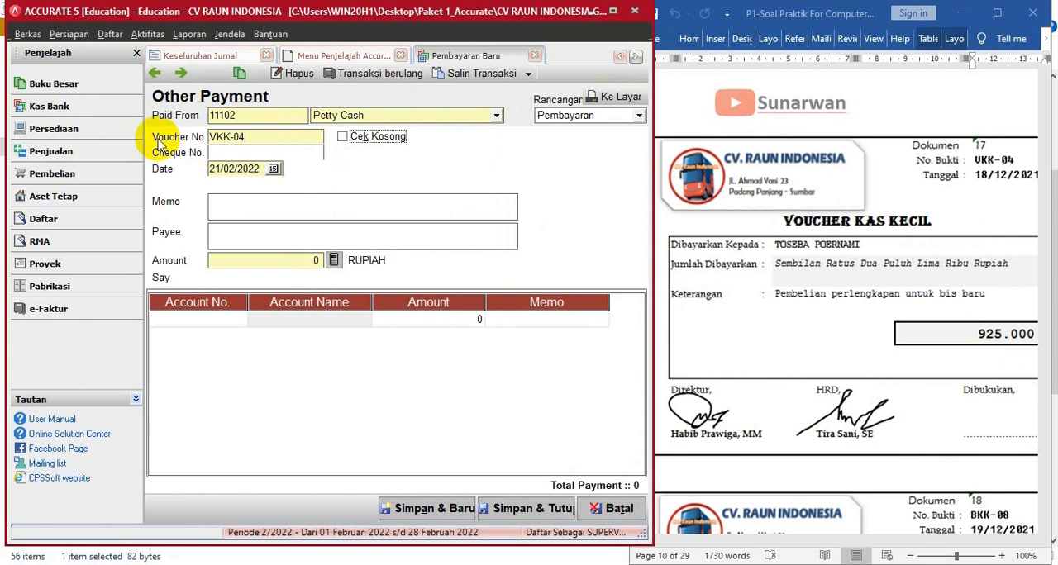
{"action": "left_click", "coordinate": [240, 169]}
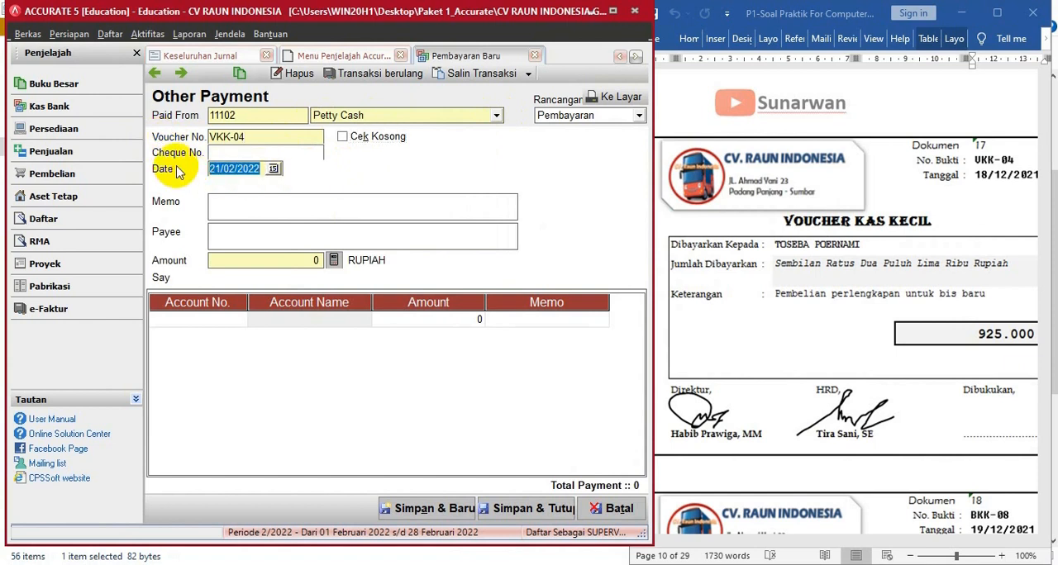
{"action": "type", "text": "18/ /"}
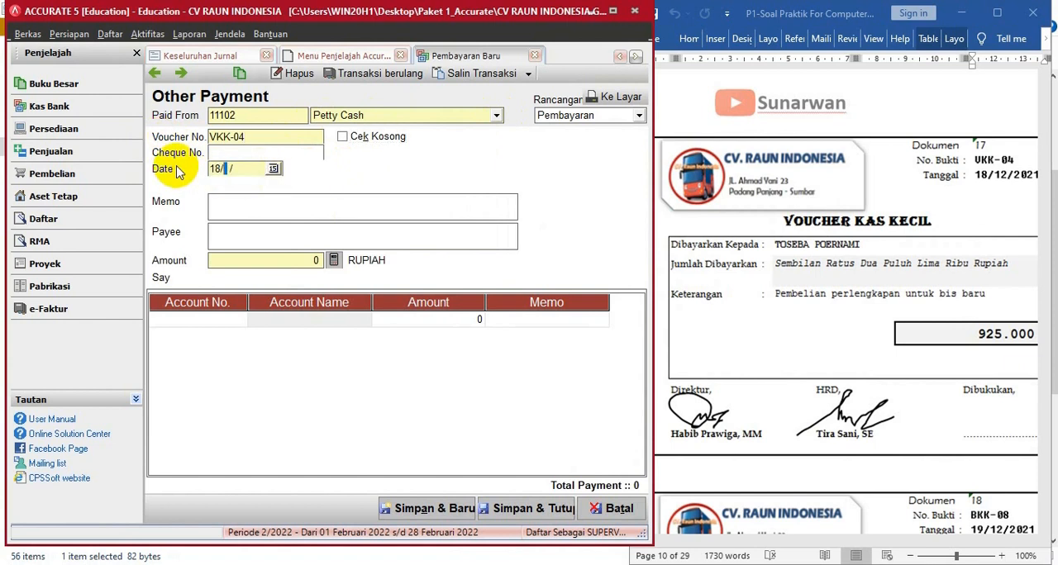
{"action": "type", "text": "122021"}
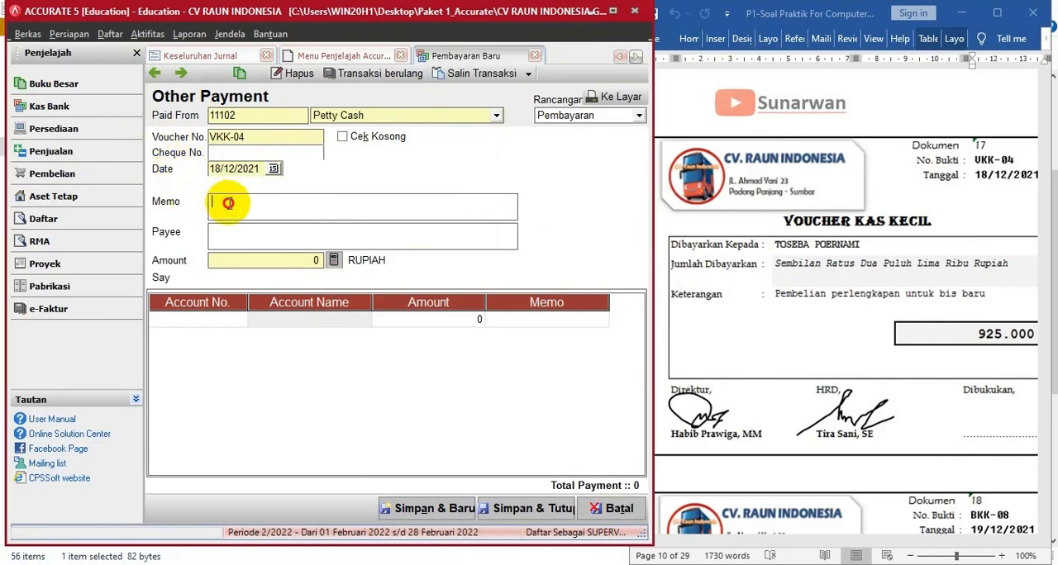
{"action": "type", "text": "PEMBELIAN PERL"}
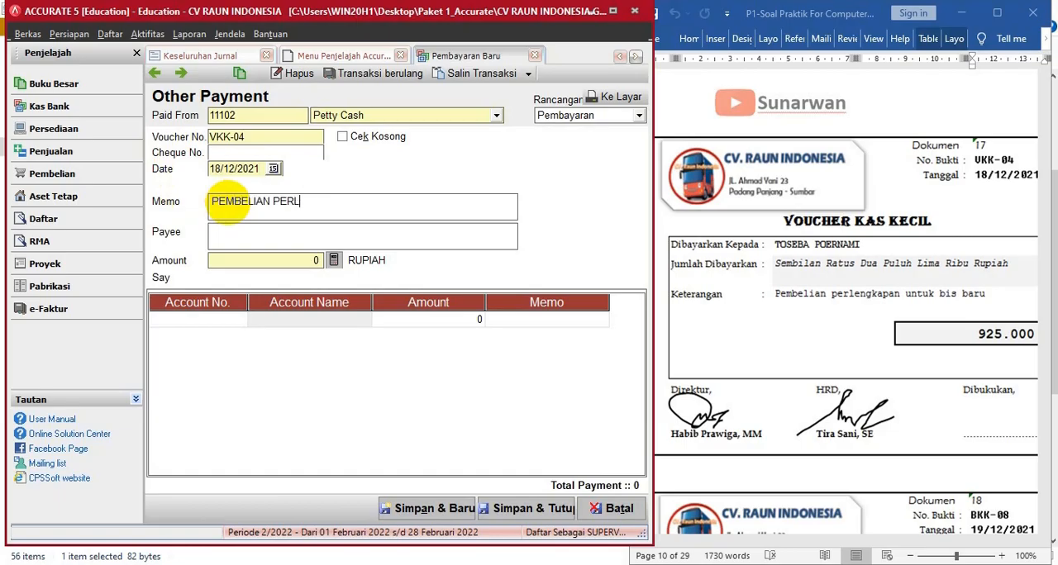
{"action": "type", "text": "ENGKAPAN UNTK BI BARU"}
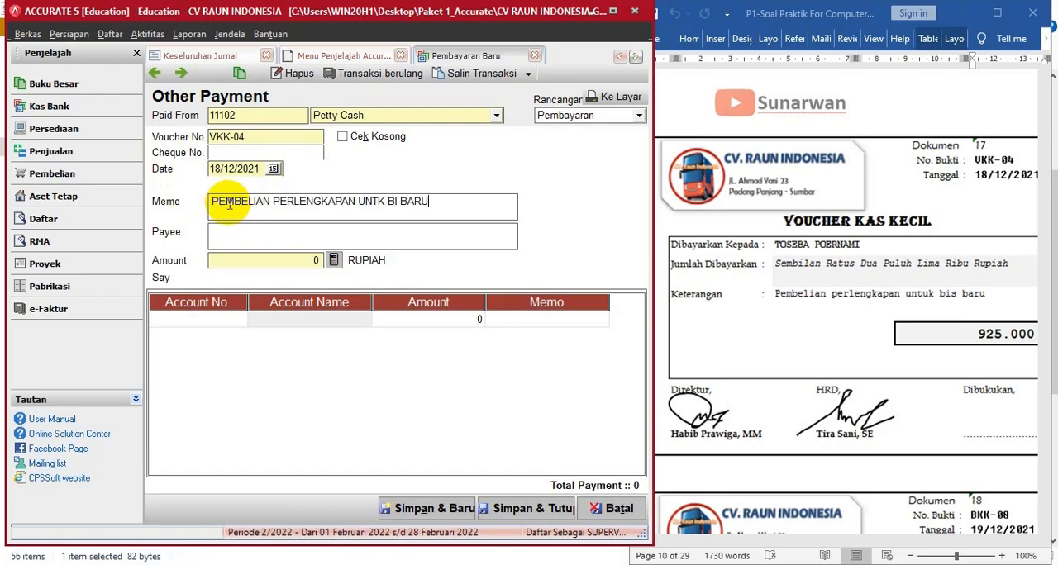
- Enter PEMBELIAN PERLENGKAPAN UNTK BI BARU as the VKK-04 memo and fill in the payee's name from the source voucher
{"action": "key", "text": "Tab"}
{"action": "type", "text": "TOSEBA"}
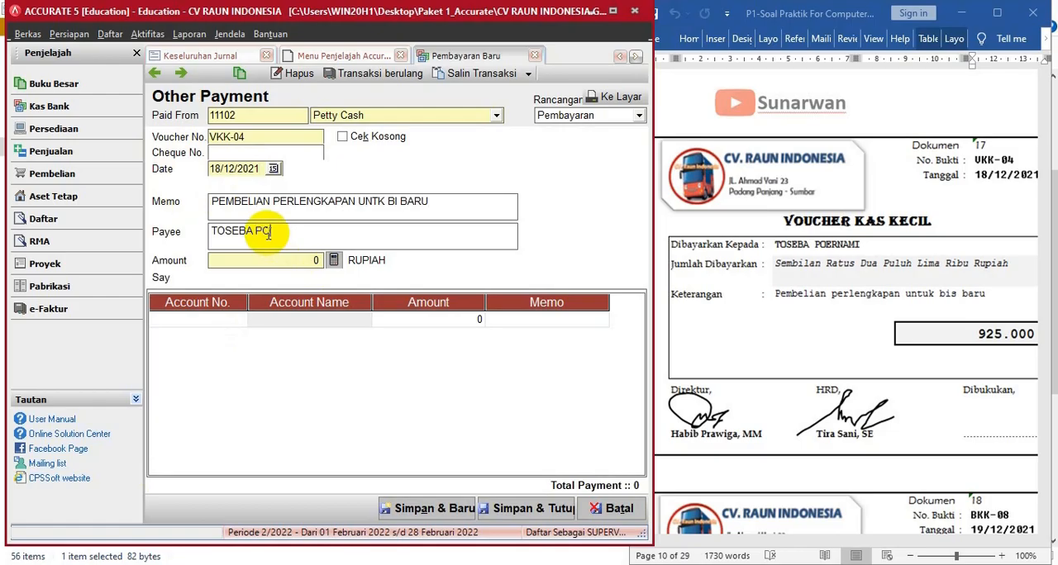
{"action": "type", "text": " POERNAMI"}
- Add an Office Supplies (11301) line of 925.000 to payment VKK-04
{"action": "left_click", "coordinate": [243, 320]}
{"action": "left_click", "coordinate": [243, 319]}
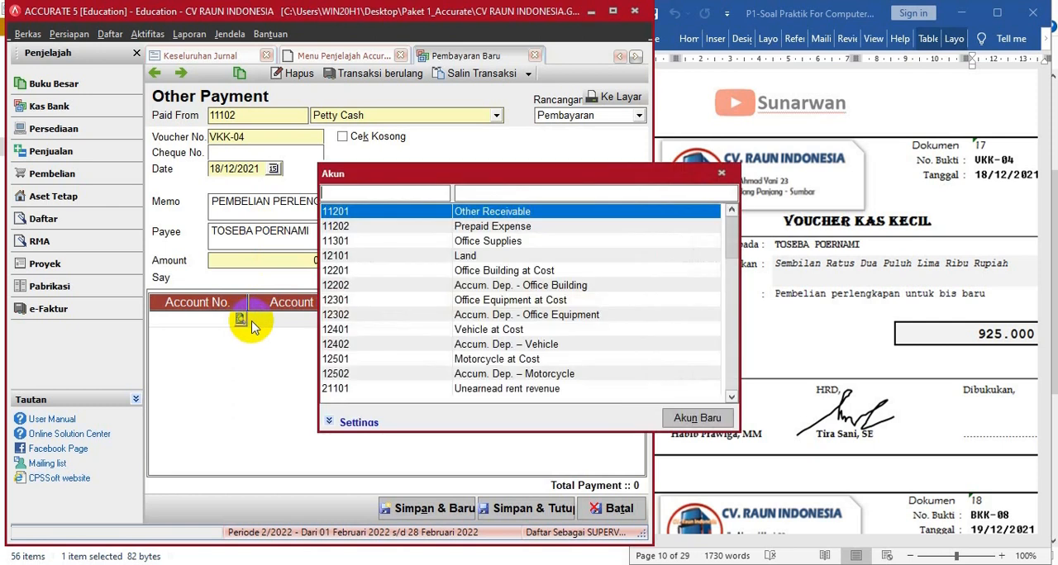
{"action": "double_click", "coordinate": [507, 245]}
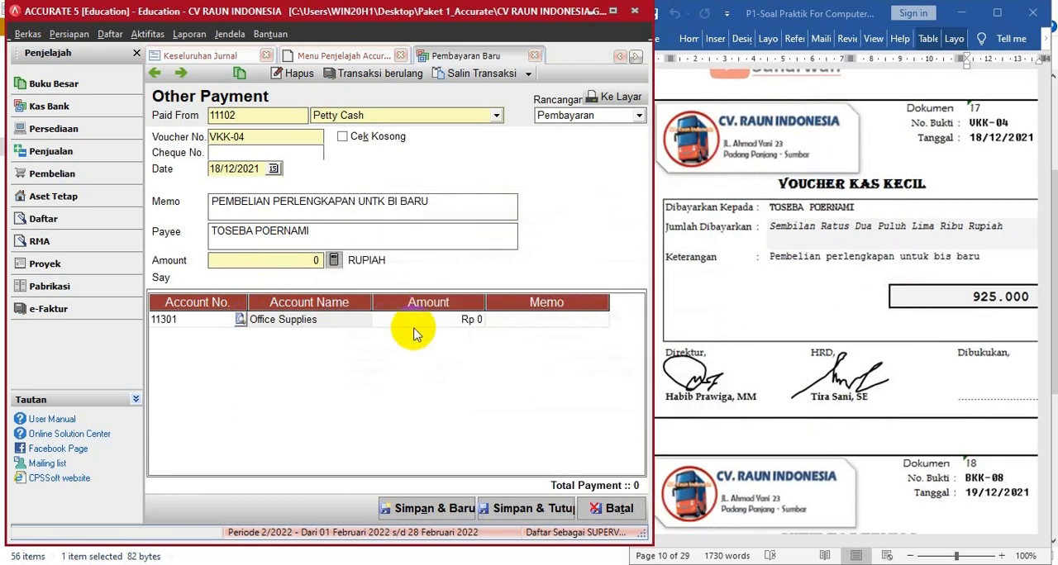
{"action": "left_click", "coordinate": [438, 326]}
{"action": "left_click", "coordinate": [439, 319]}
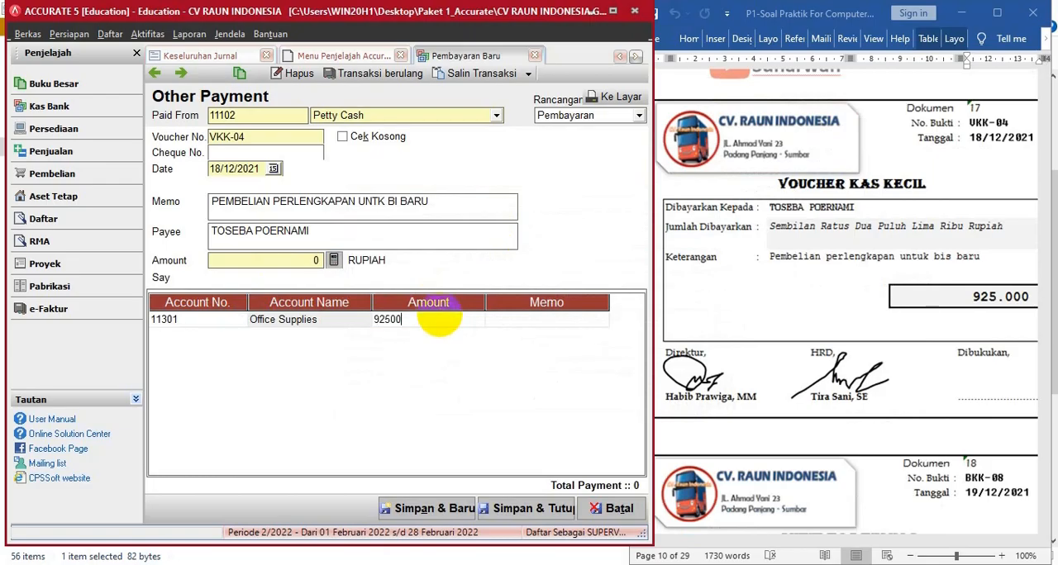
{"action": "type", "text": "925000"}
{"action": "key", "text": "Return"}
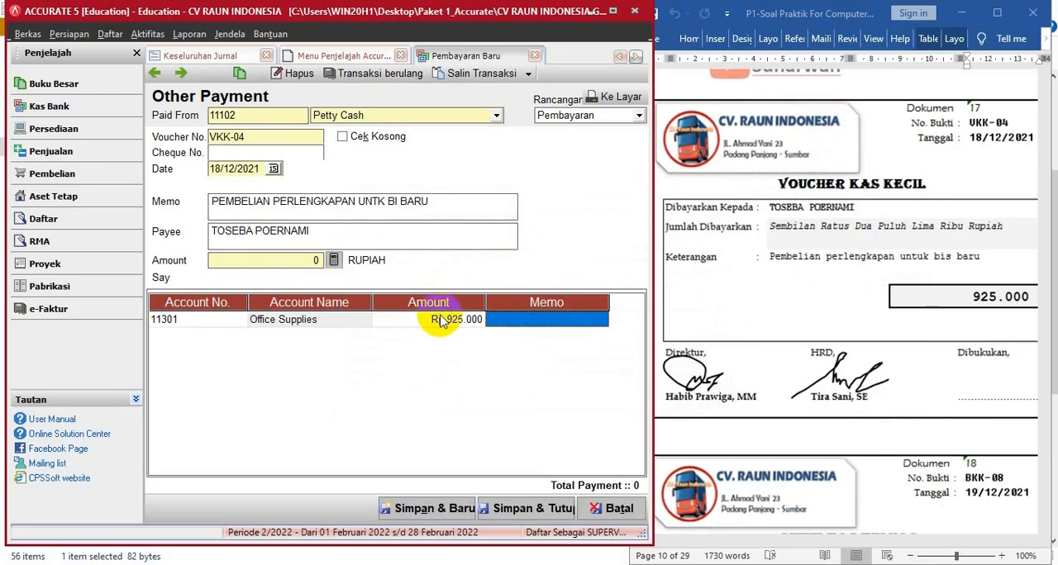
- Calculate the VKK-04 payment amount from its line, save and close it, and bring the BKK-08 source document into view
{"action": "left_click", "coordinate": [334, 261]}
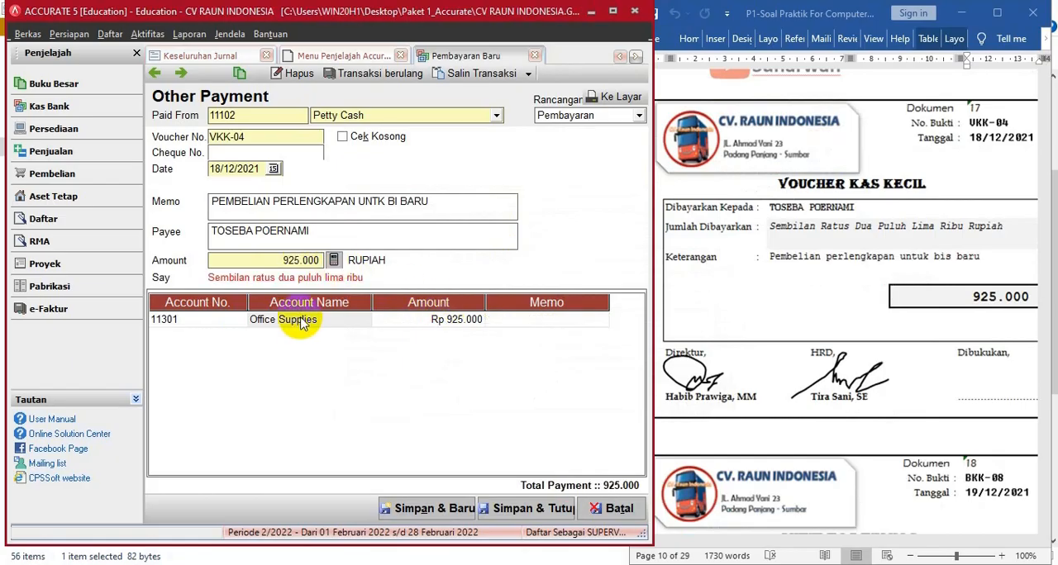
{"action": "left_click", "coordinate": [513, 512]}
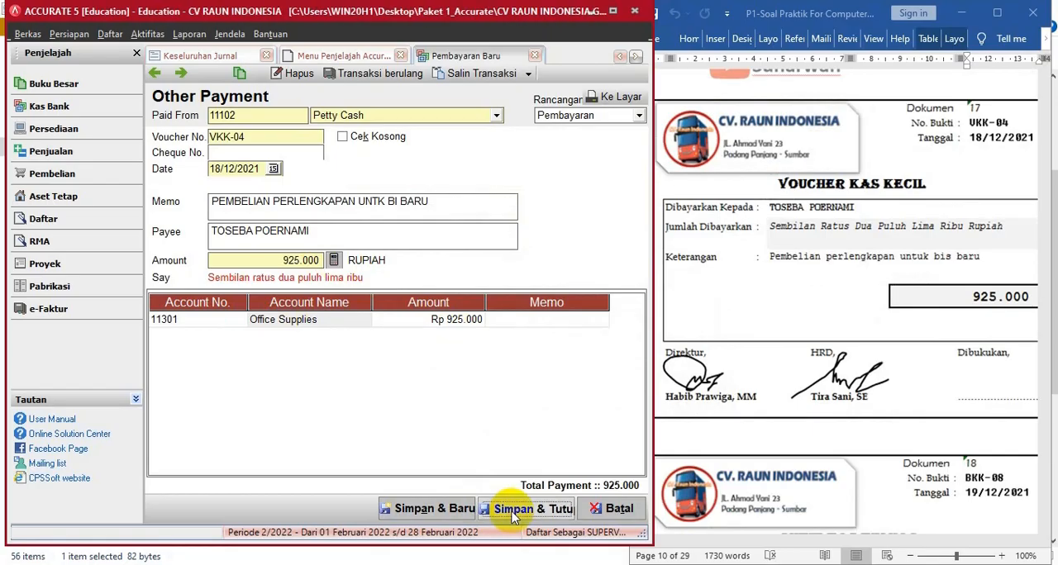
{"action": "left_click", "coordinate": [922, 274]}
{"action": "scroll", "coordinate": [921, 274], "scroll_direction": "down", "scroll_amount": 5}
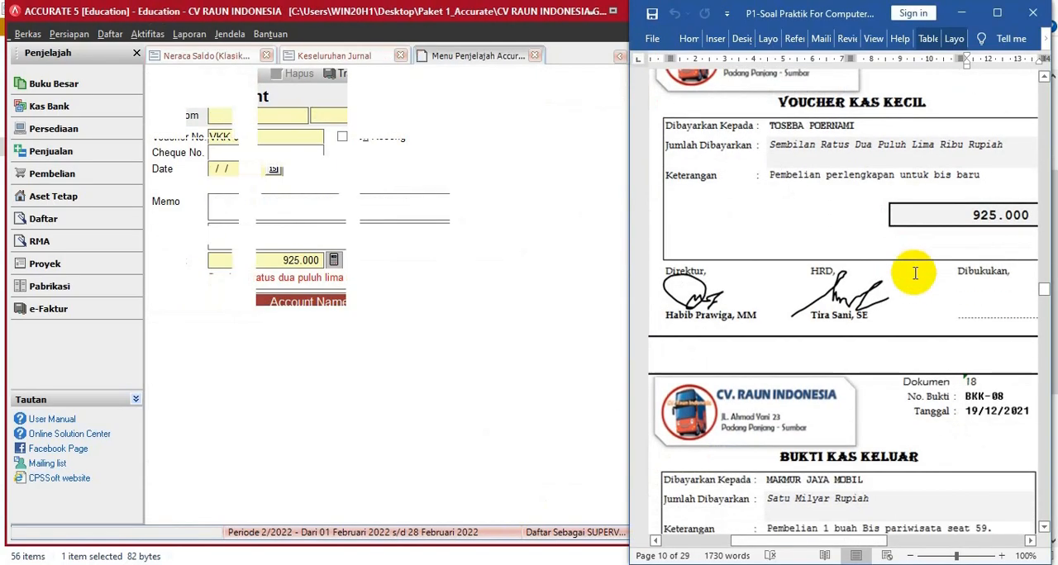
- Read the full BKK-08 cash payment voucher in the source document, including its payee, description and amount
{"action": "scroll", "coordinate": [916, 279], "scroll_direction": "down", "scroll_amount": 1}
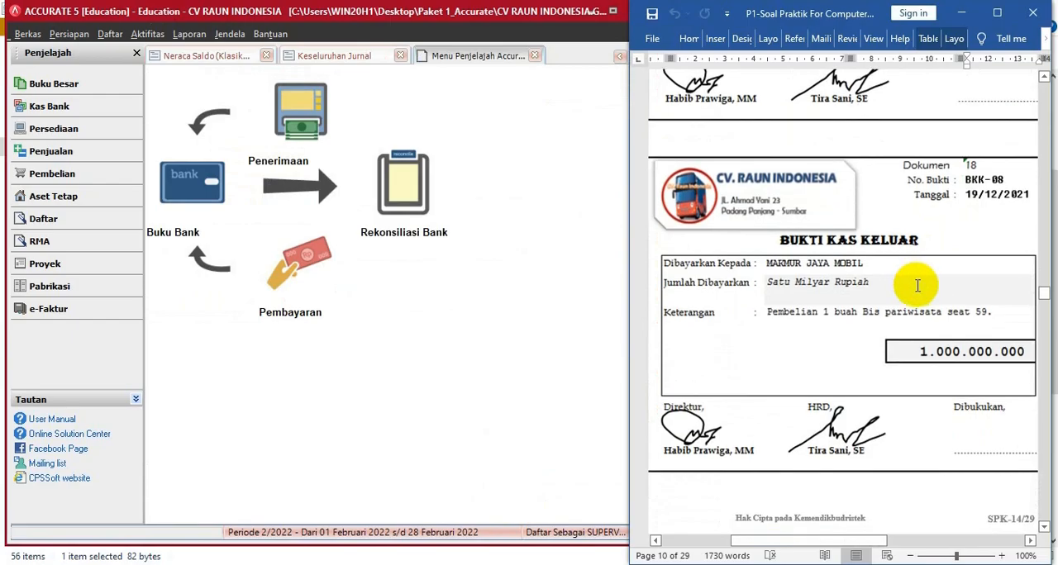
{"action": "scroll", "coordinate": [916, 284], "scroll_direction": "down", "scroll_amount": 1}
{"action": "scroll", "coordinate": [909, 282], "scroll_direction": "up", "scroll_amount": 1}
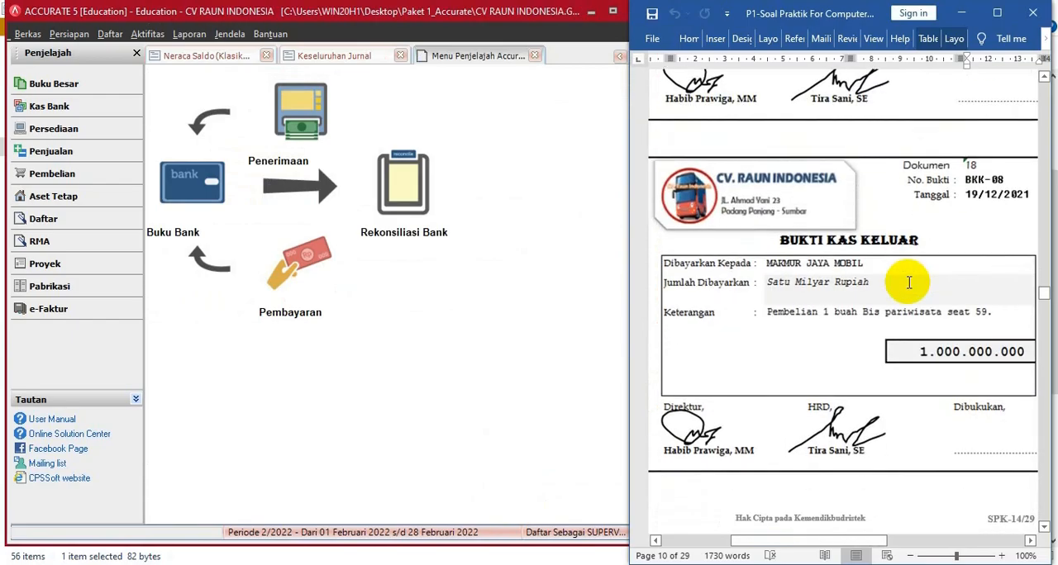
{"action": "scroll", "coordinate": [909, 283], "scroll_direction": "down", "scroll_amount": 1}
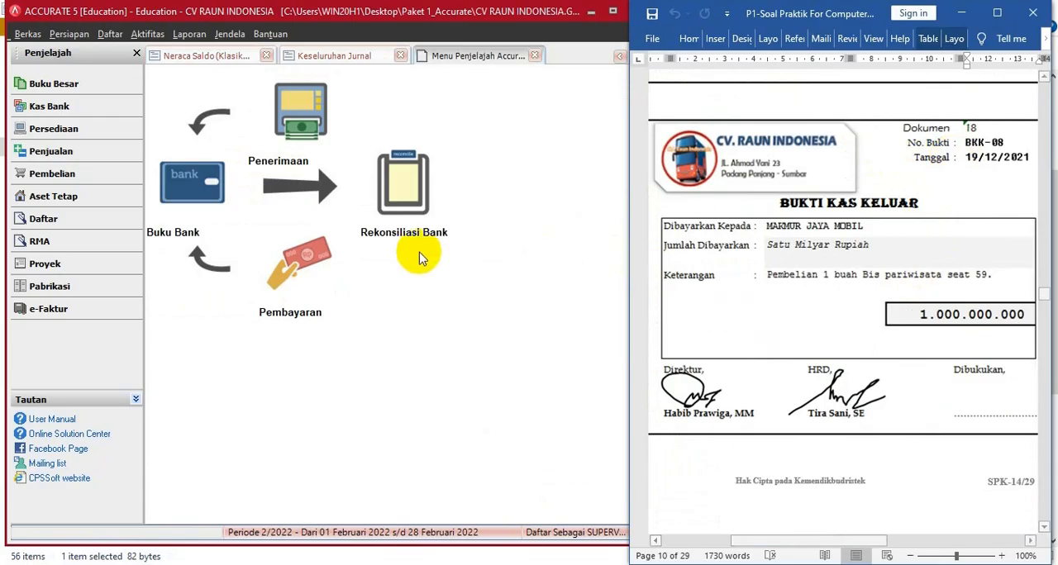
- Maximize the accounting window, refresh the Keseluruhan Jurnal report and check its last entries for payment VKK-04
{"action": "left_click", "coordinate": [332, 55]}
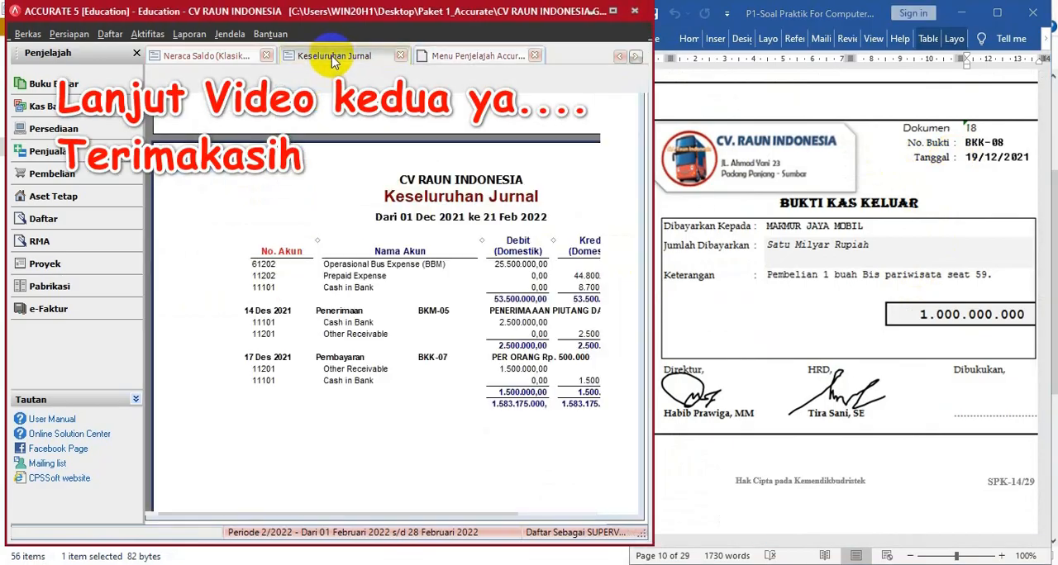
{"action": "left_click", "coordinate": [614, 11]}
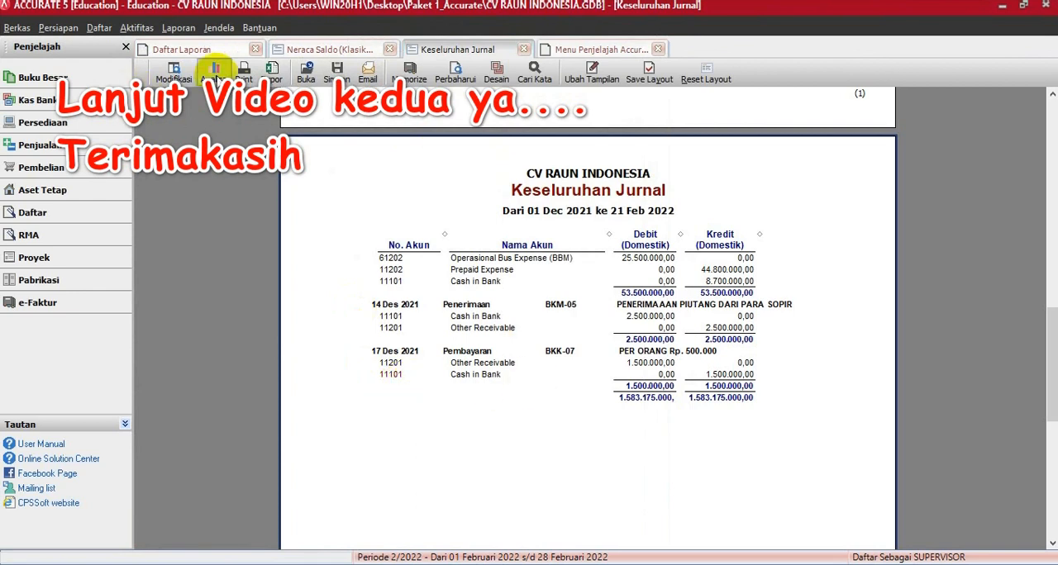
{"action": "left_click", "coordinate": [451, 75]}
{"action": "scroll", "coordinate": [571, 438], "scroll_direction": "down", "scroll_amount": 5}
{"action": "scroll", "coordinate": [571, 438], "scroll_direction": "down", "scroll_amount": 10}
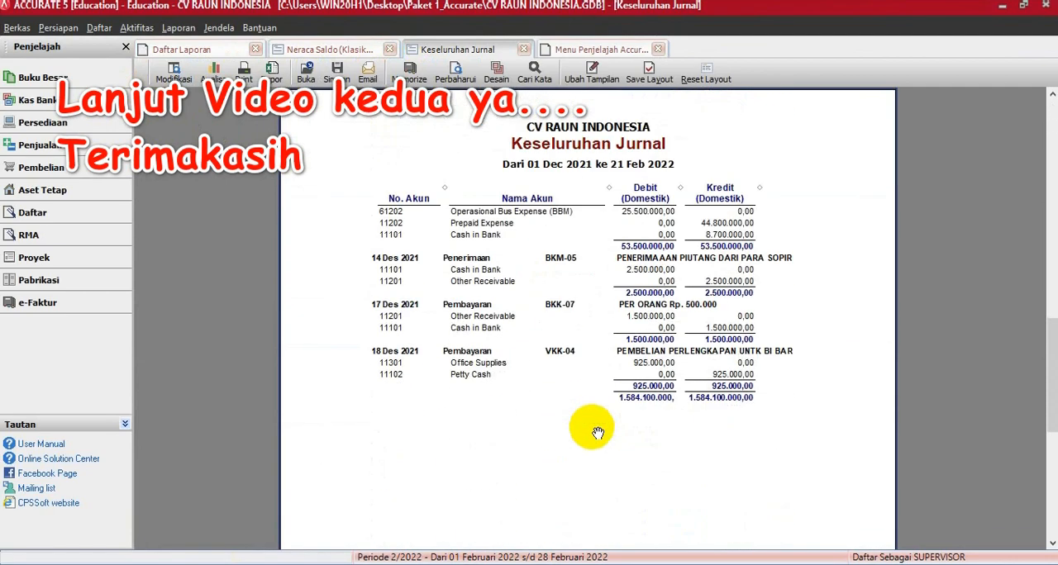